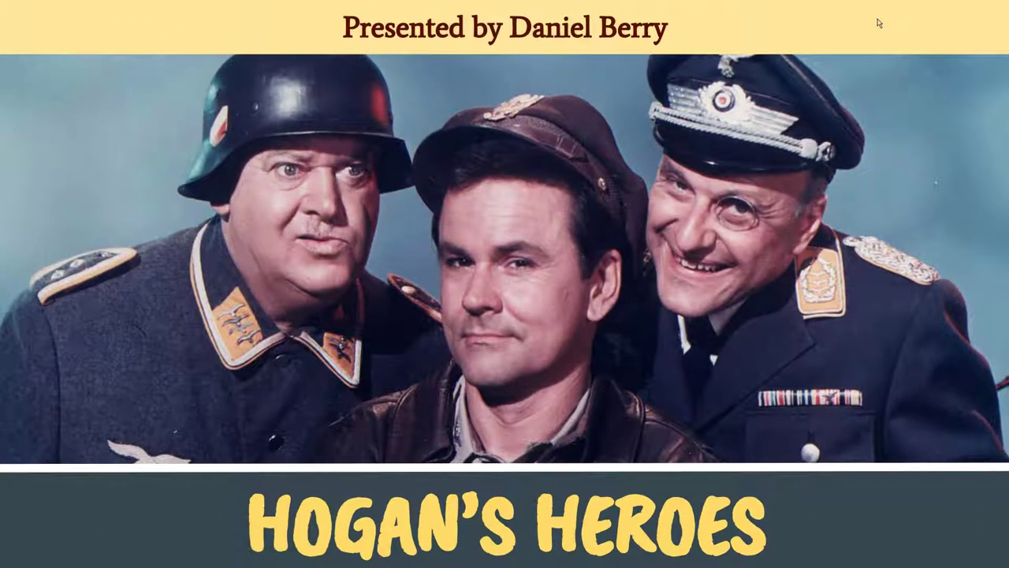
# - Advance from the title slide to the AGENDA slide and jump to The Story section
pyautogui.press('Right')
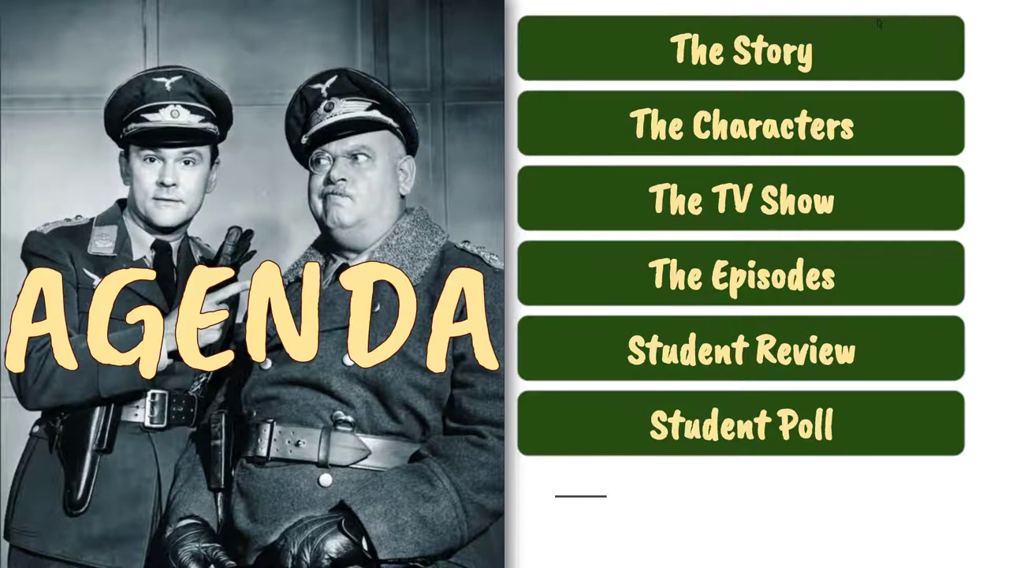
pyautogui.click(880, 23)
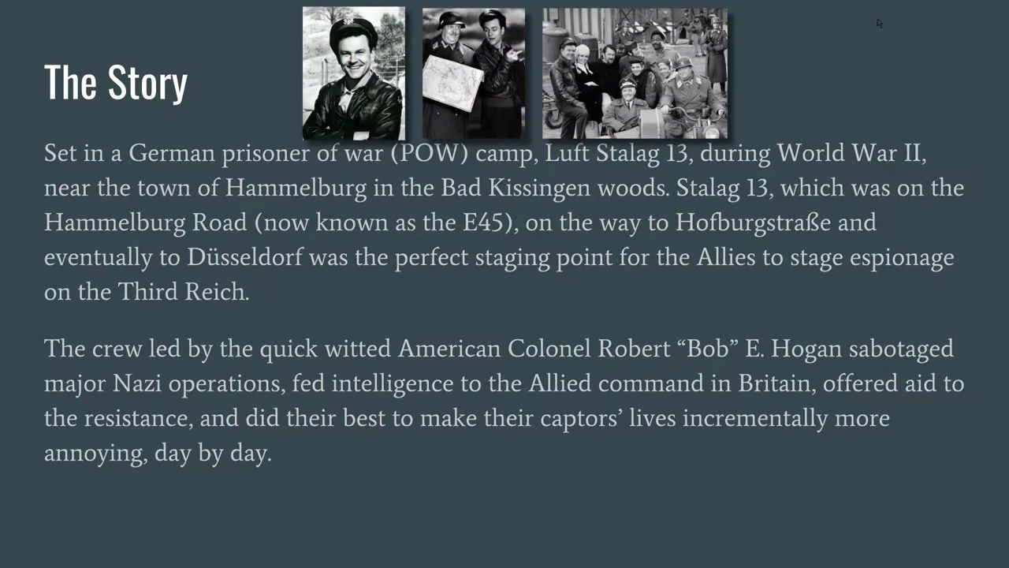
# - Advance through the second Story slide to The Characters slide
pyautogui.press('Right')
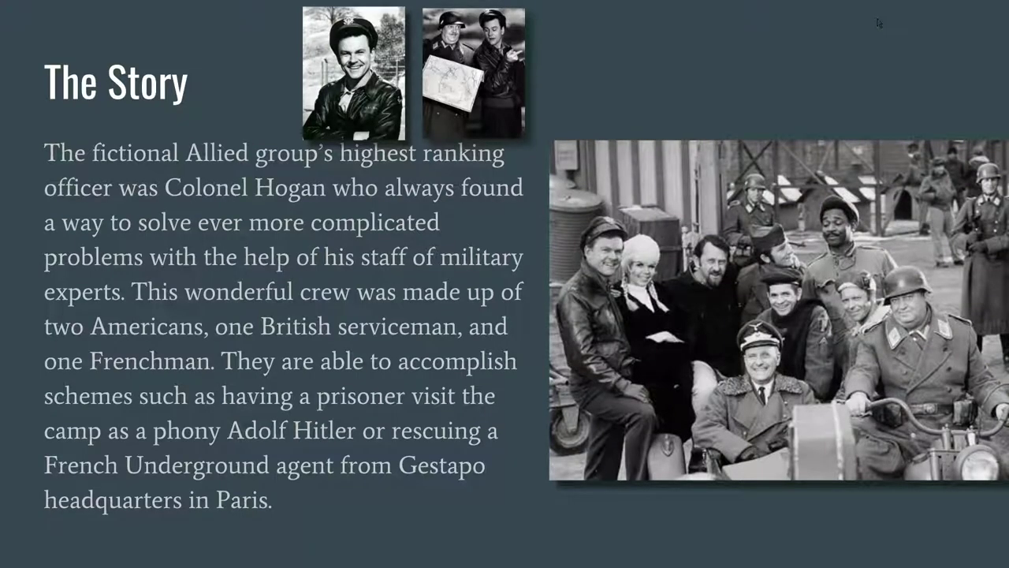
pyautogui.press('Right')
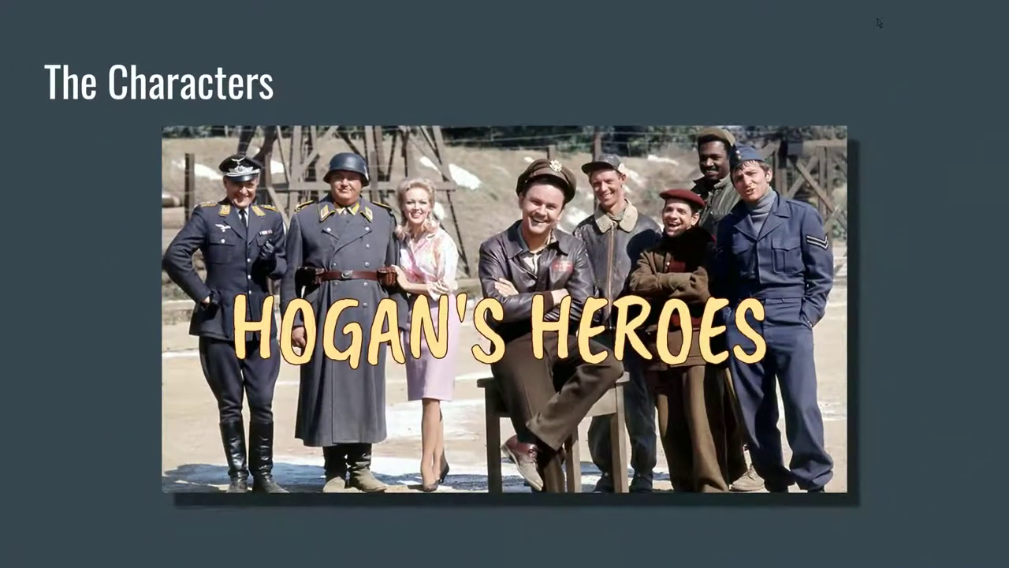
# - Reveal the eight character labels and clips, Kommandant Klink through Corporal LeBeau, then reach The TV Show
pyautogui.press('Right')
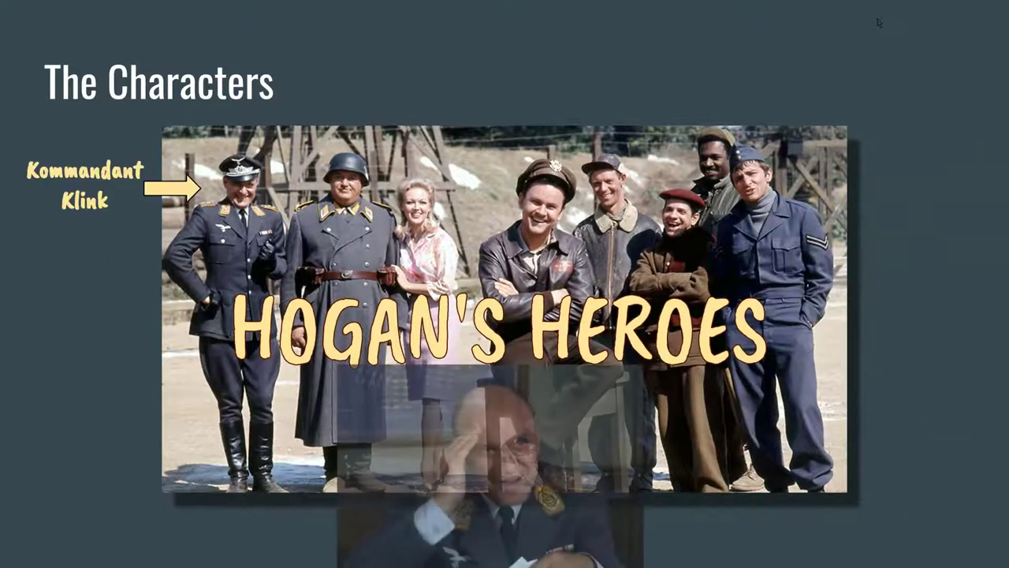
pyautogui.press('Right')
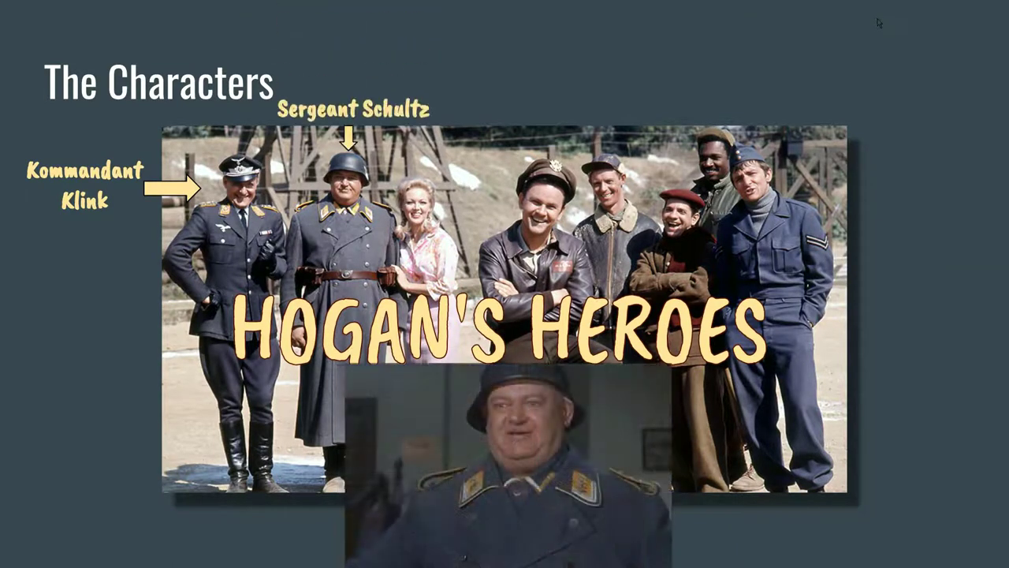
pyautogui.press('Right')
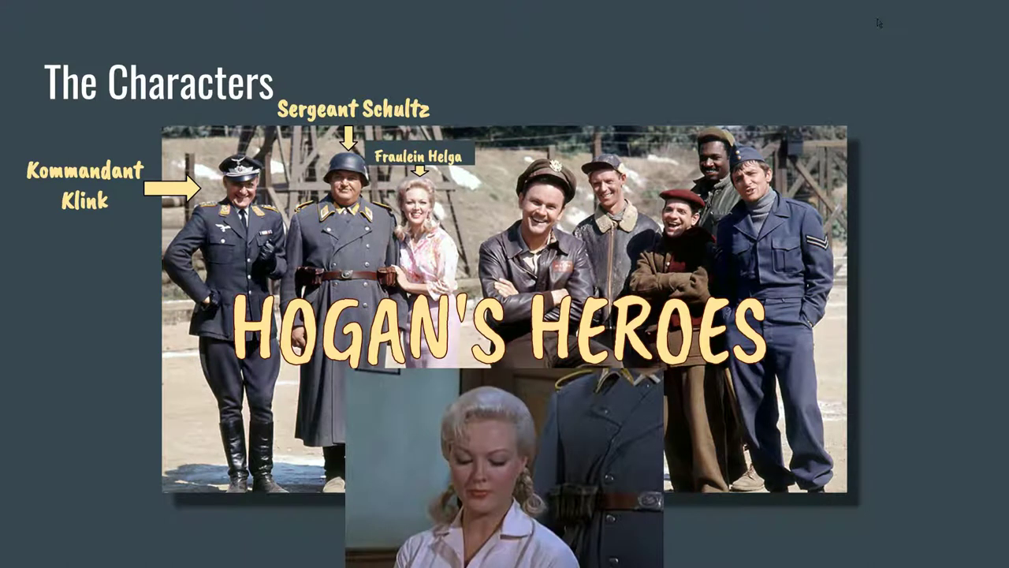
pyautogui.press('Right')
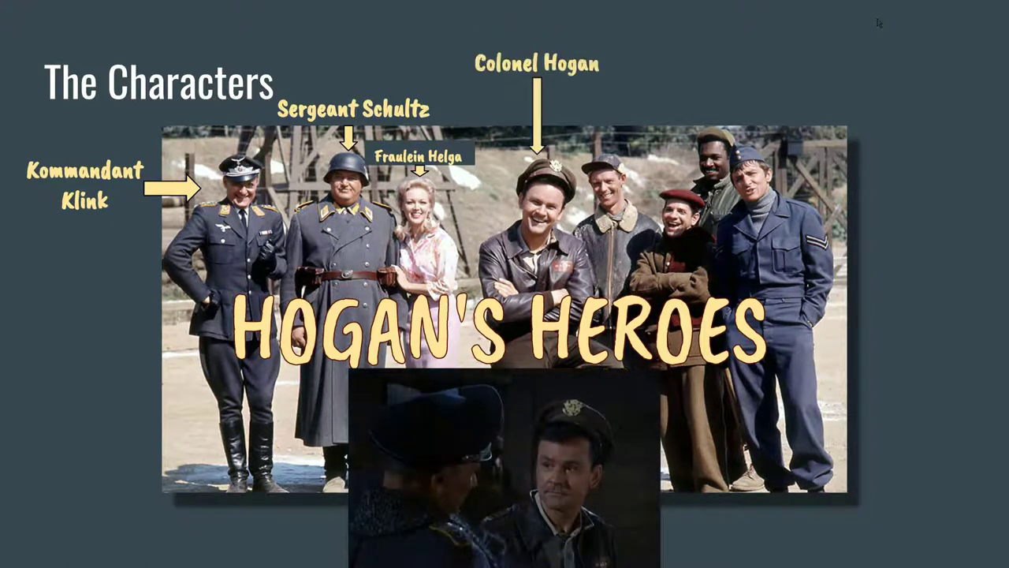
pyautogui.press('Right')
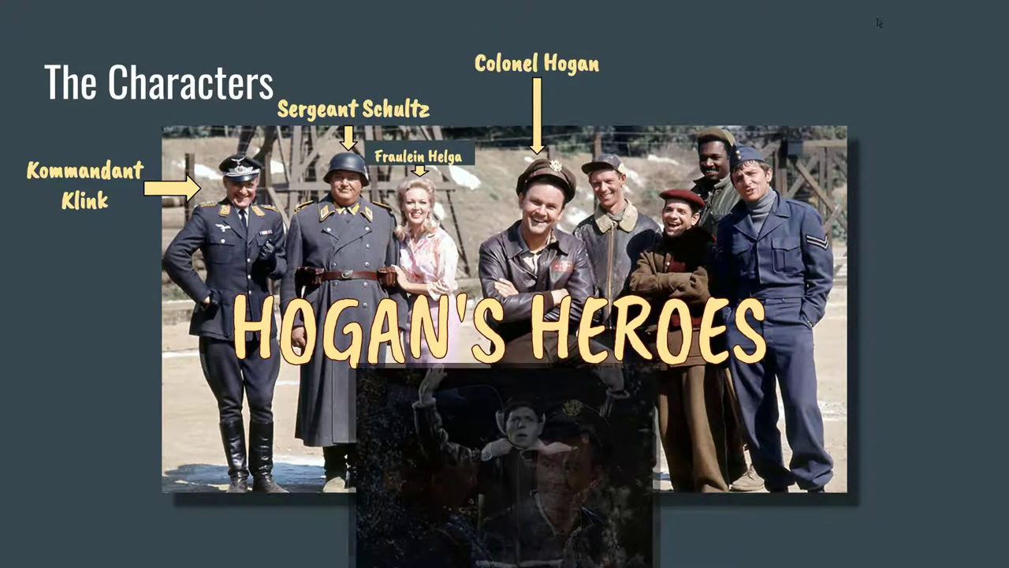
pyautogui.press('Right')
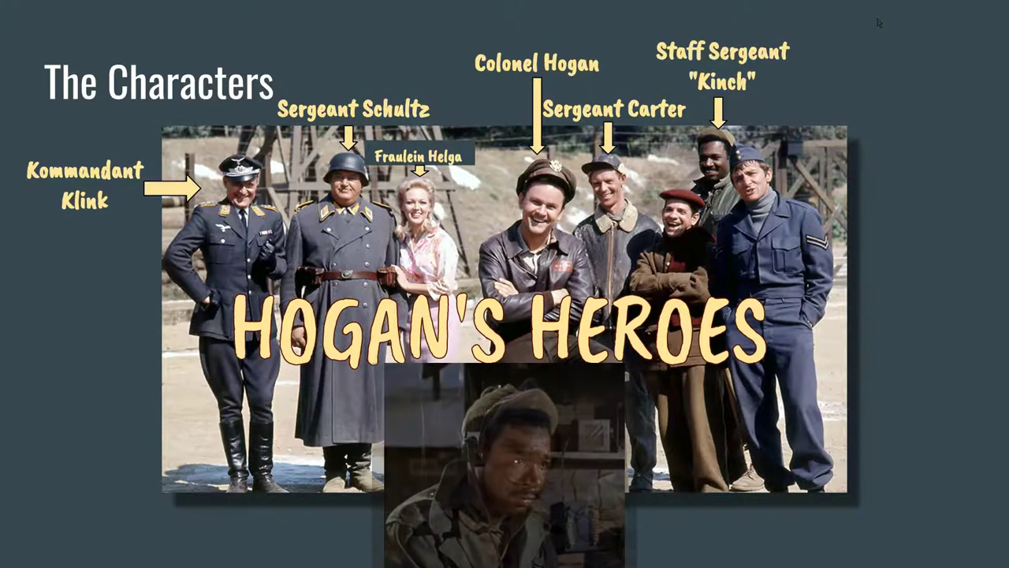
pyautogui.press('Right')
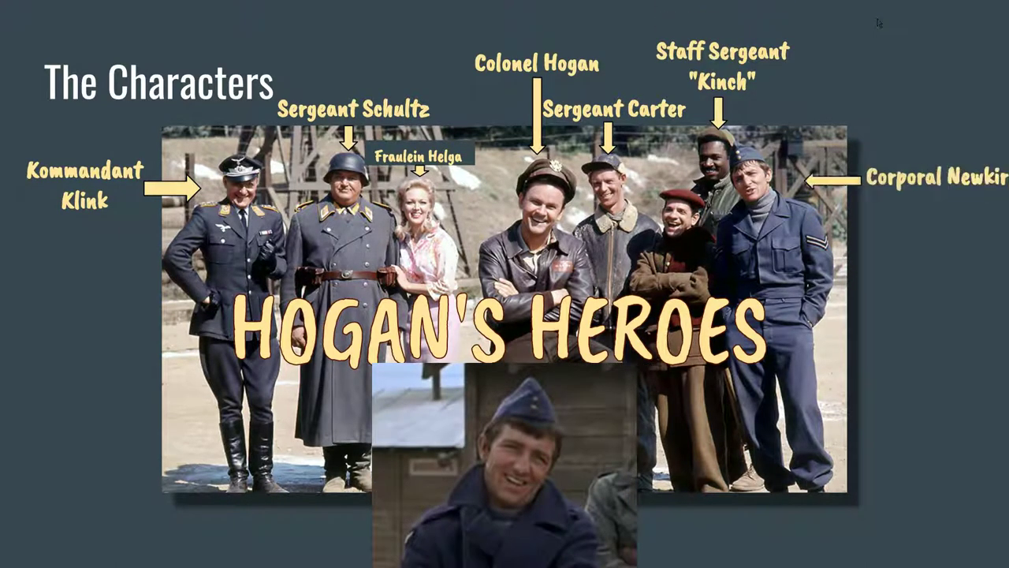
pyautogui.press('Right')
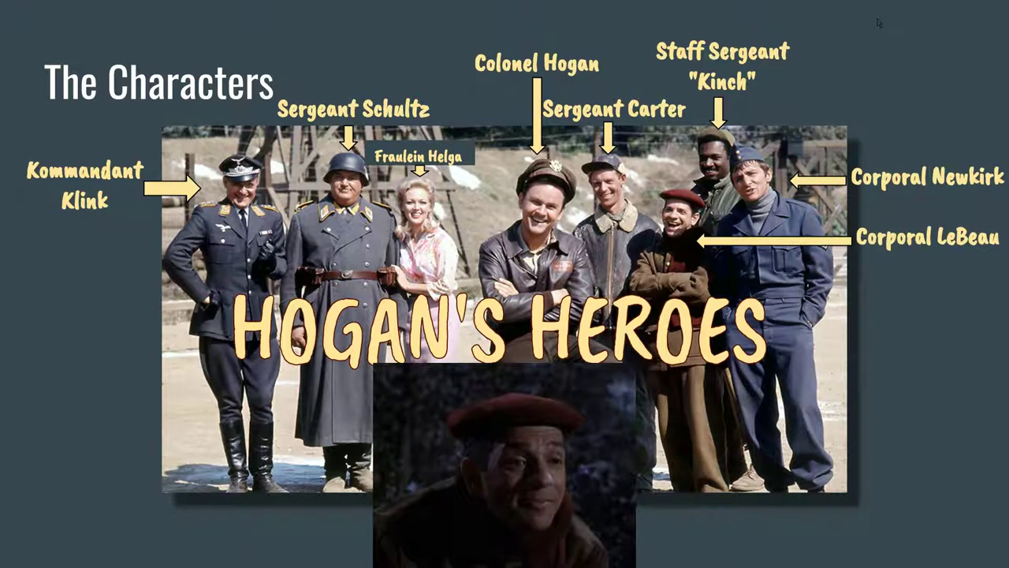
pyautogui.press('Right')
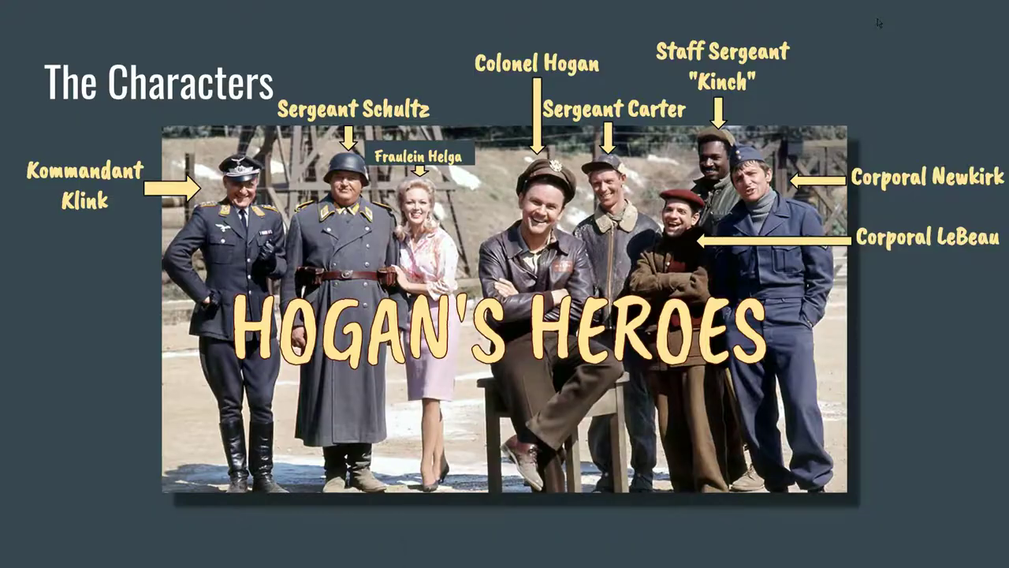
pyautogui.press('Right')
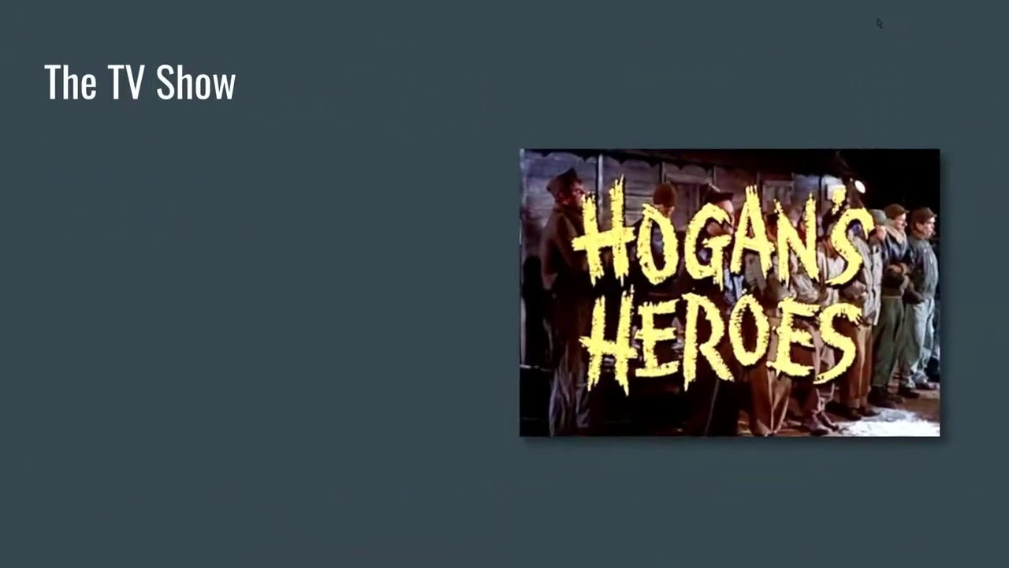
# - Show the backlot bullet, aerial and Stalag 13 photos, play the clip, then reach The Episodes
pyautogui.press('Right')
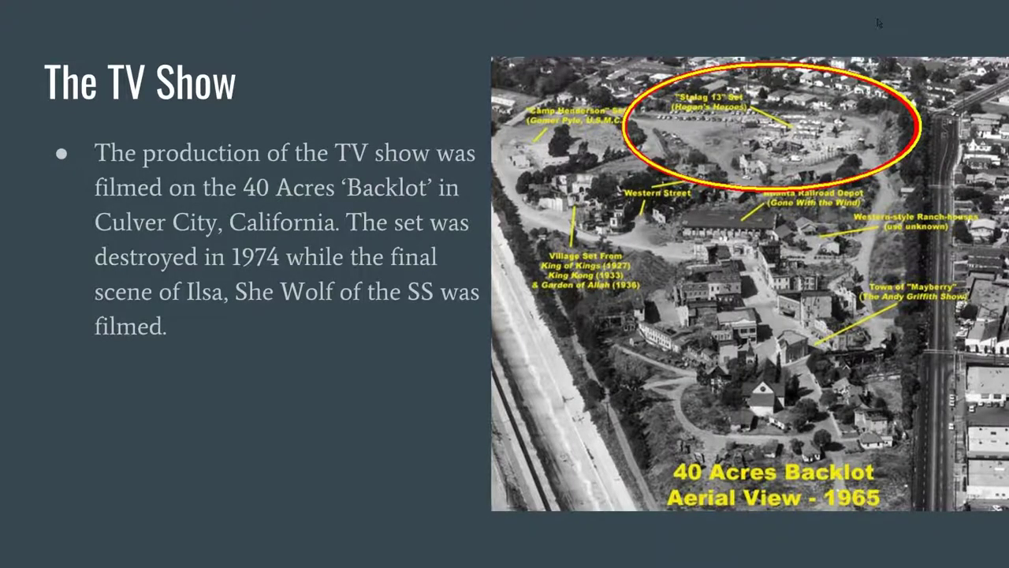
pyautogui.press('Right')
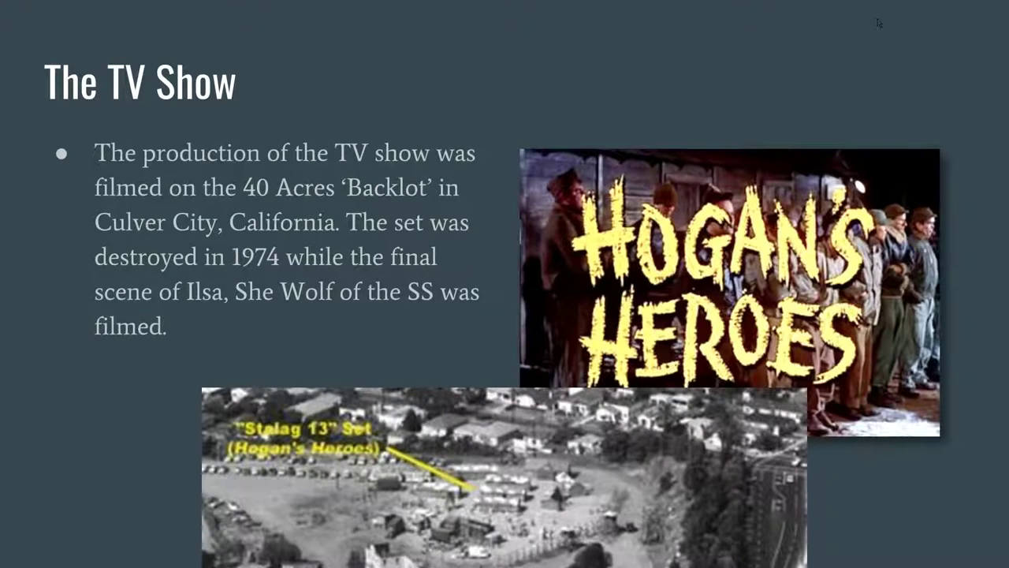
pyautogui.press('Right')
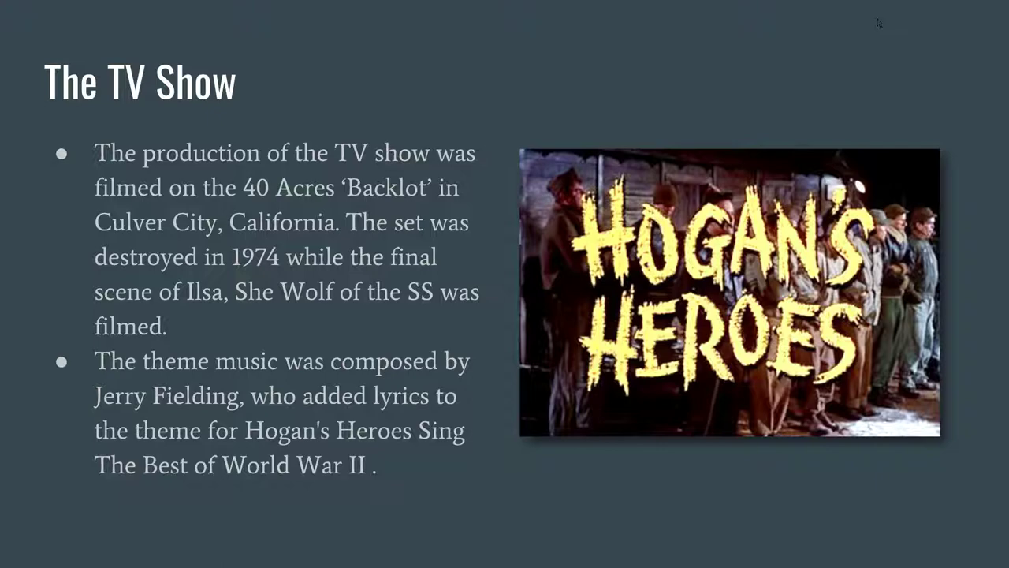
pyautogui.press('Right')
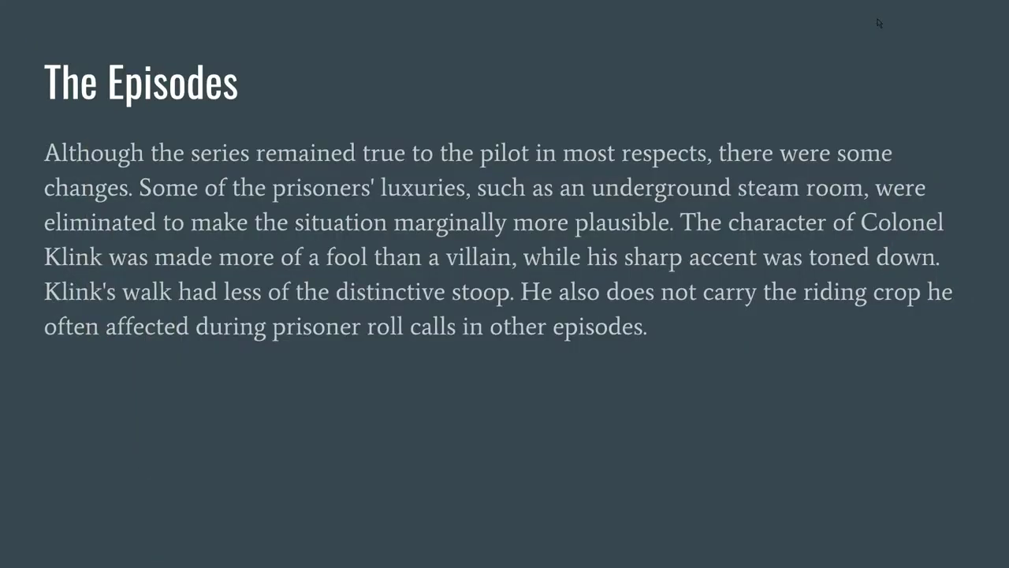
# - Show the second Episodes slide with its clip, then advance to Student Reviews
pyautogui.press('Right')
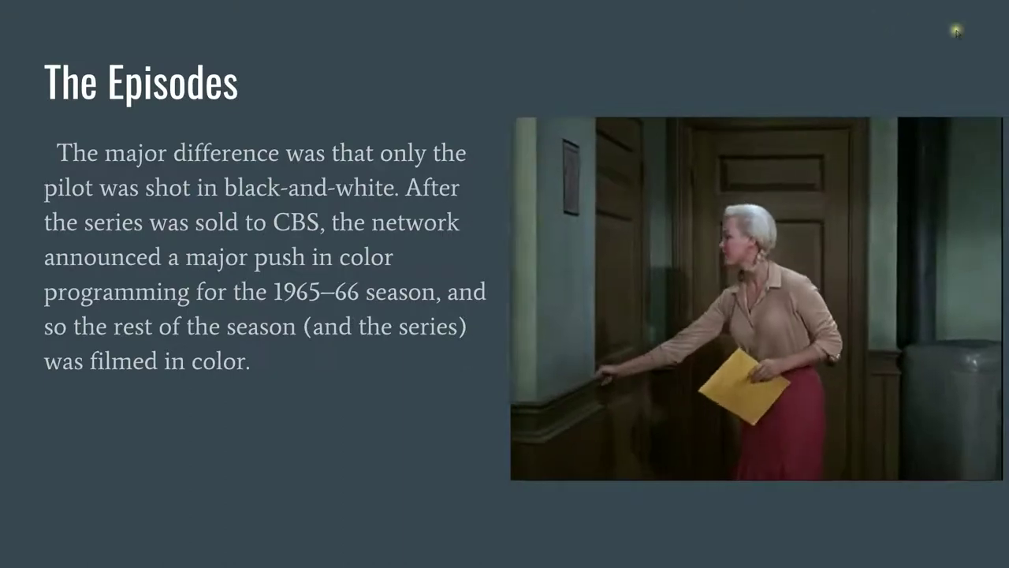
pyautogui.click(431, 354)
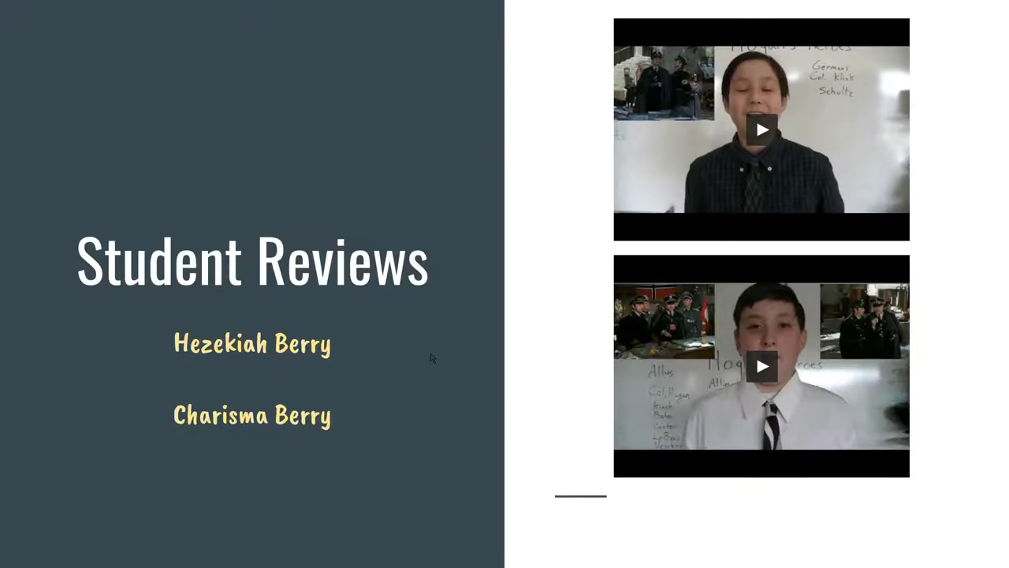
pyautogui.click(634, 169)
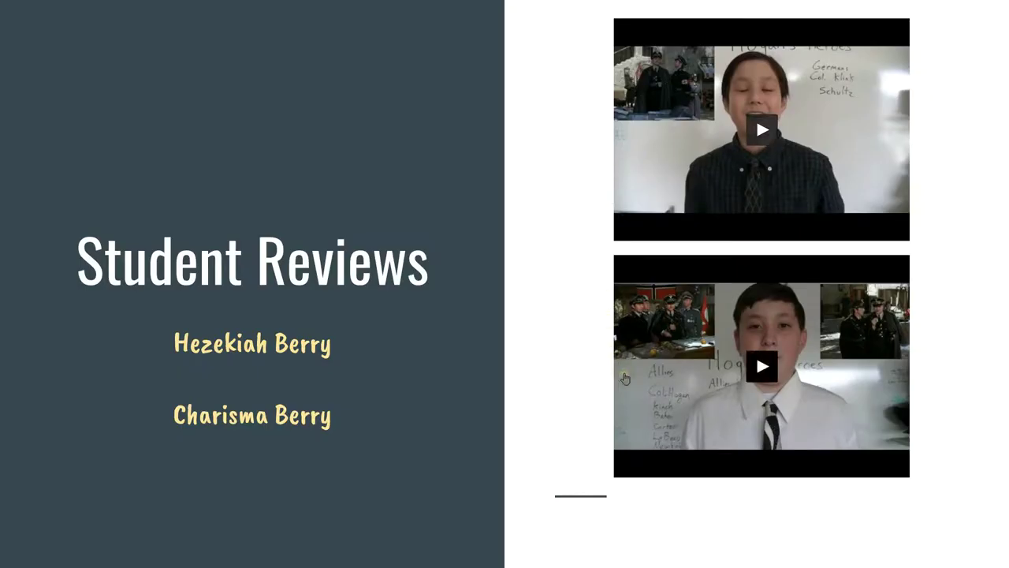
# - Play the bottom student review video, then advance past the 'We Love it!' poll to Any Questions
pyautogui.click(671, 382)
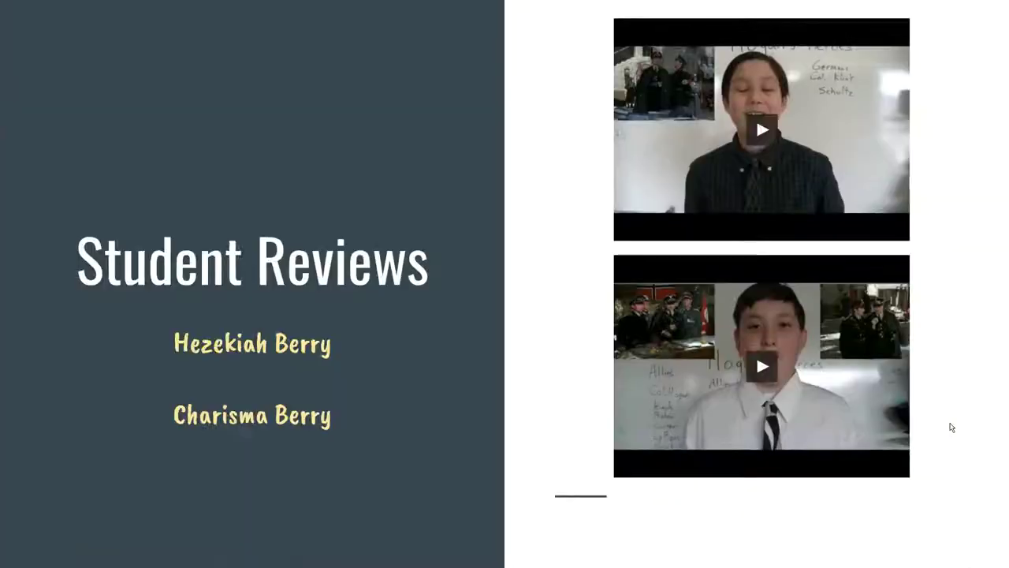
pyautogui.click(950, 425)
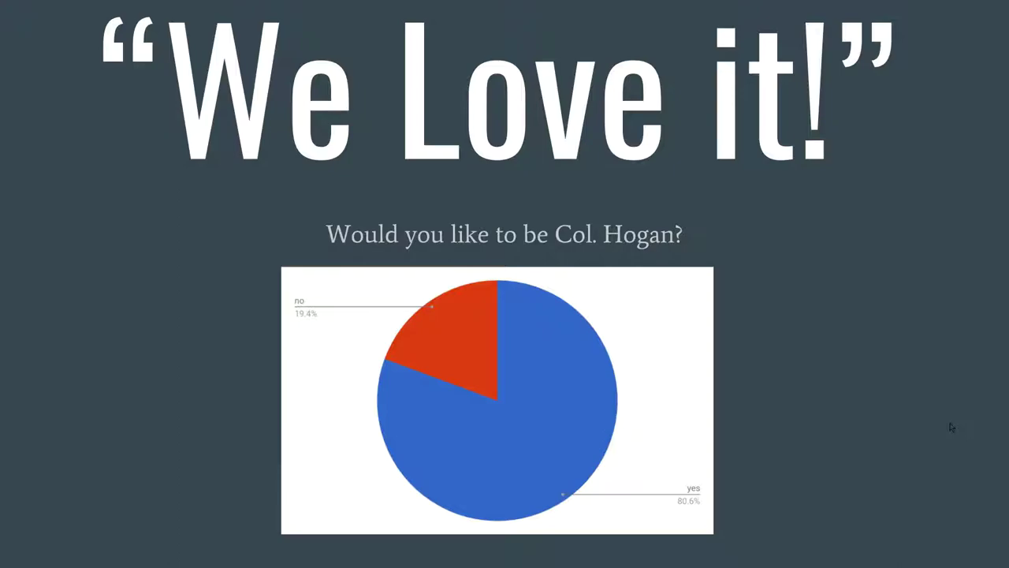
pyautogui.click(952, 428)
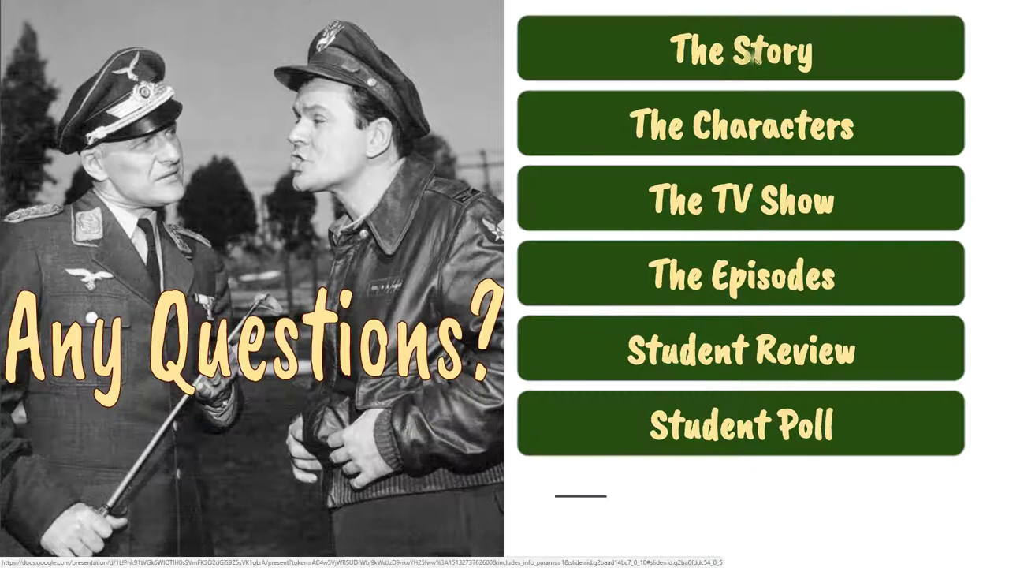
# - Test the menu links to The Story, The Characters and The TV Show, then open the poll results
pyautogui.click(756, 54)
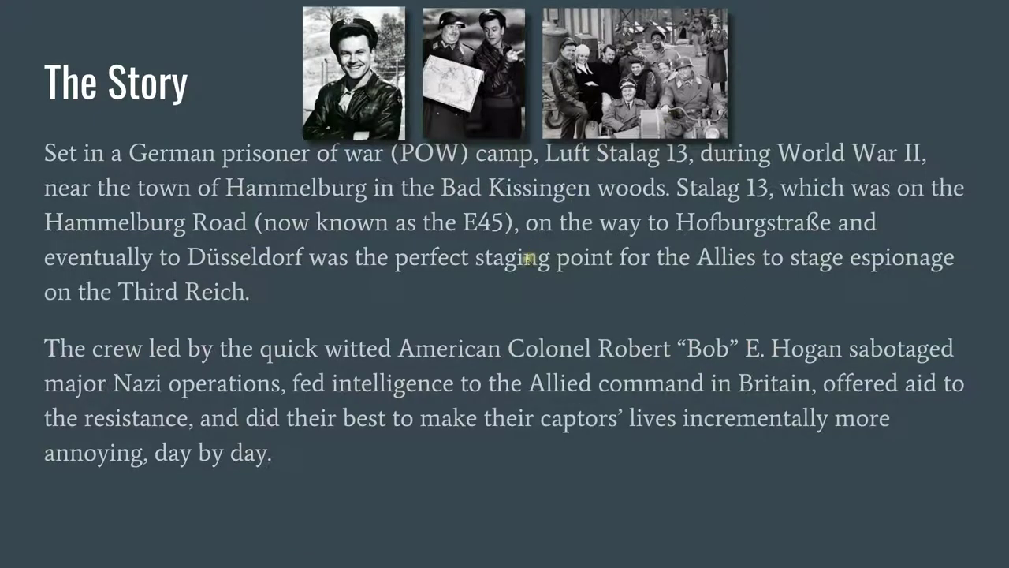
pyautogui.click(950, 30)
pyautogui.click(762, 131)
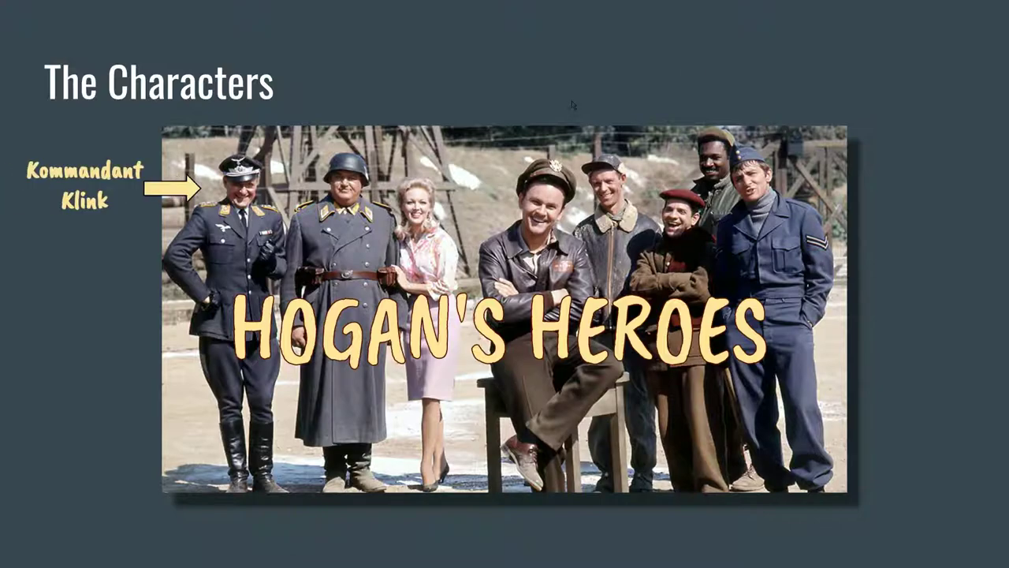
pyautogui.click(984, 22)
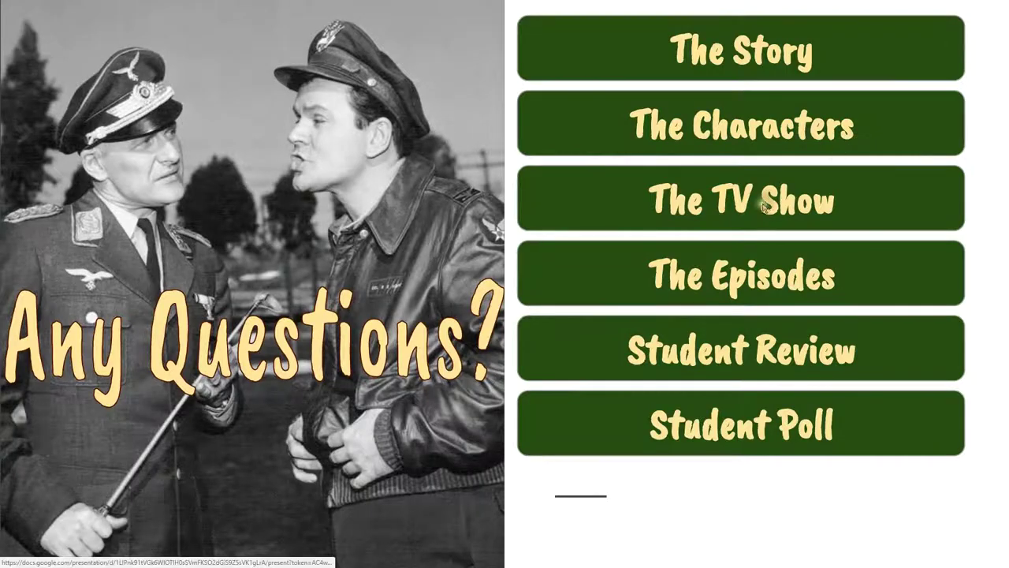
pyautogui.click(764, 206)
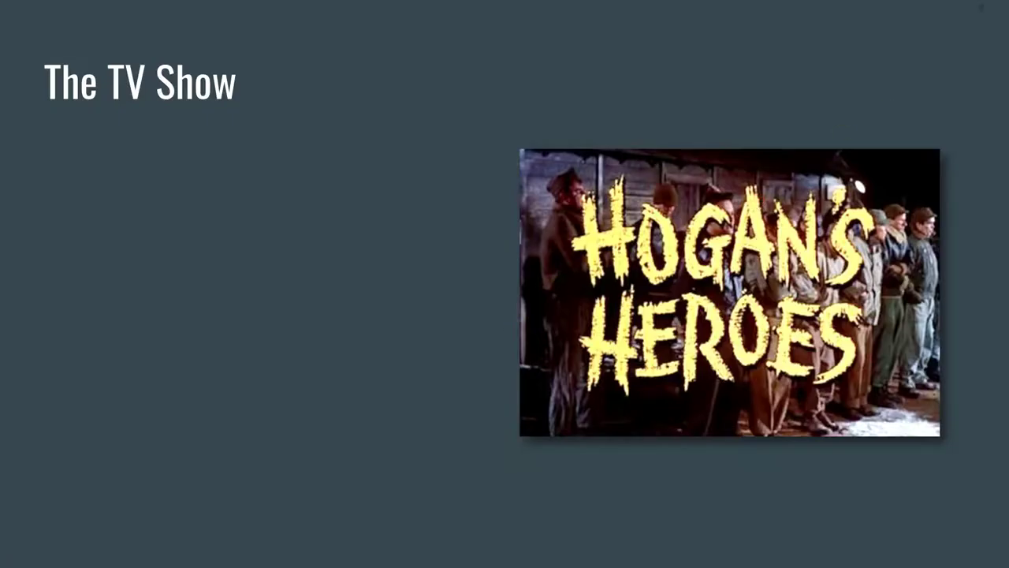
pyautogui.click(983, 28)
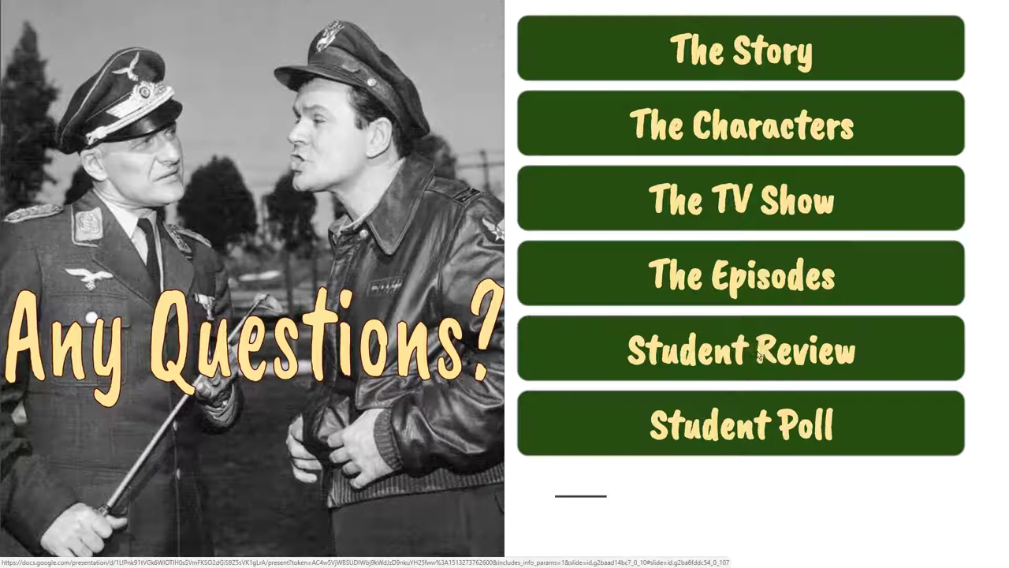
pyautogui.click(757, 424)
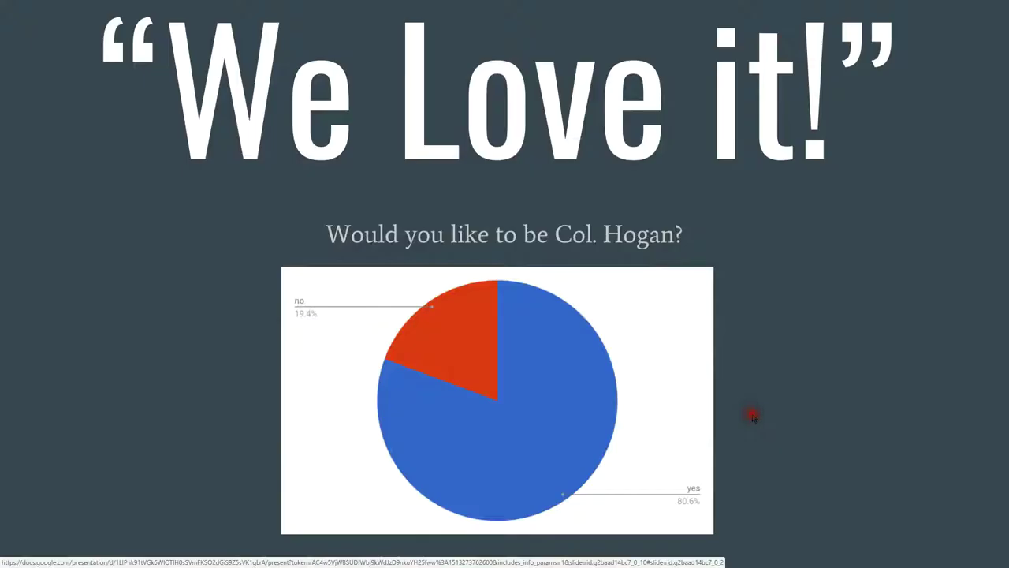
# - Jump from the poll slide back to the menu slide with green buttons
pyautogui.click(959, 28)
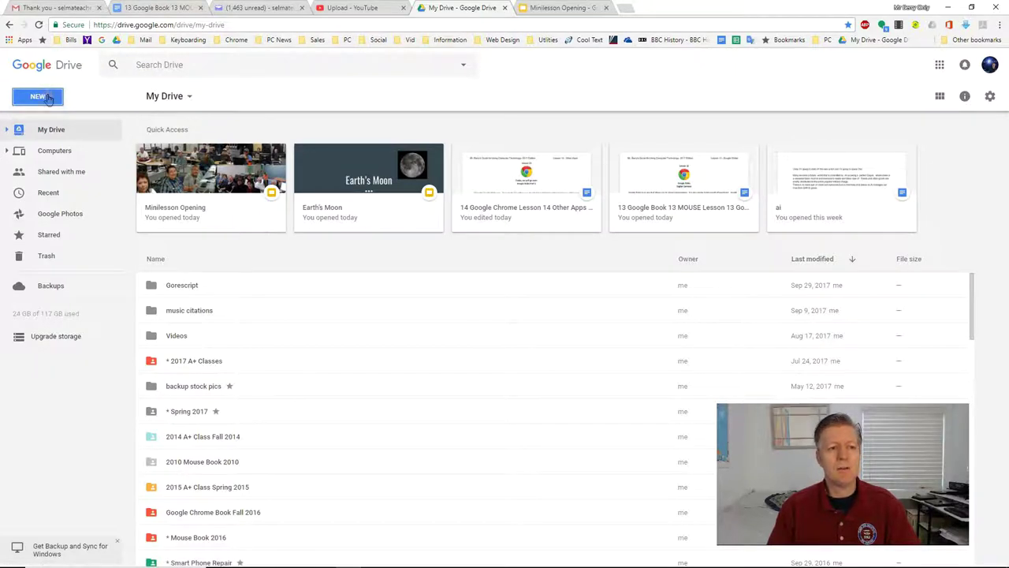
# - Create a new blank Google Slides presentation from the Drive NEW menu
pyautogui.click(48, 98)
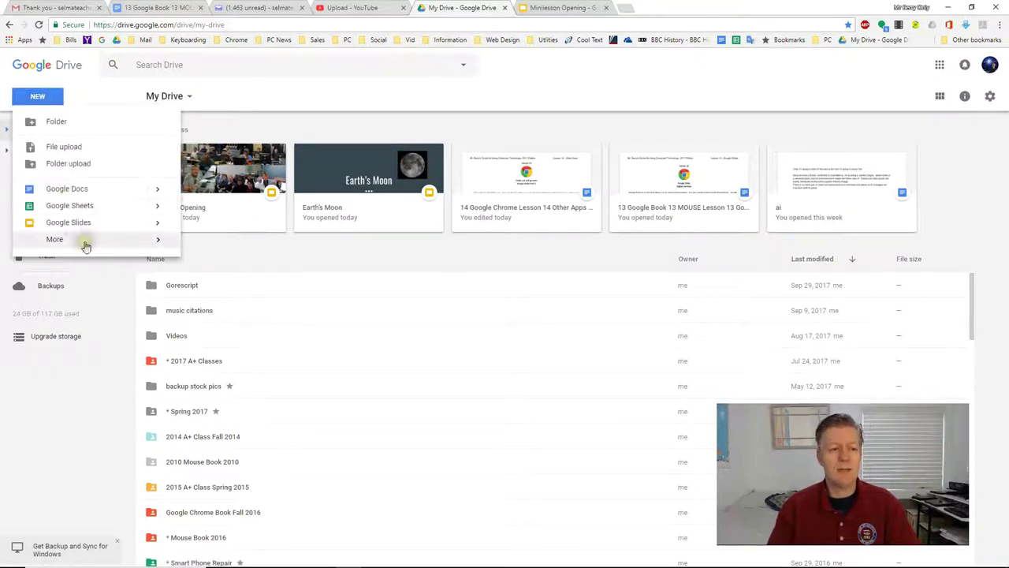
pyautogui.click(72, 226)
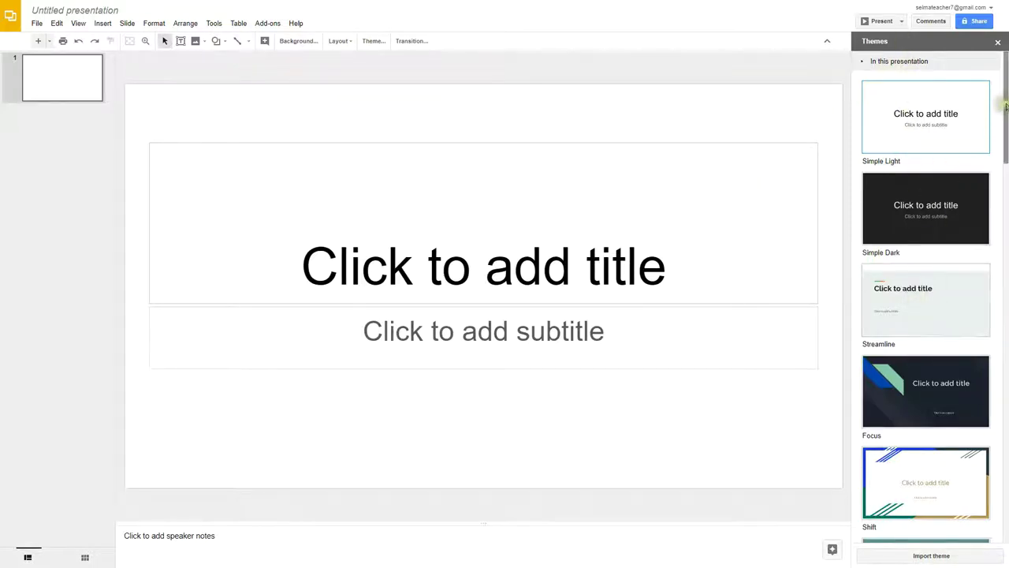
pyautogui.moveTo(1003, 104); pyautogui.dragTo(1007, 444)
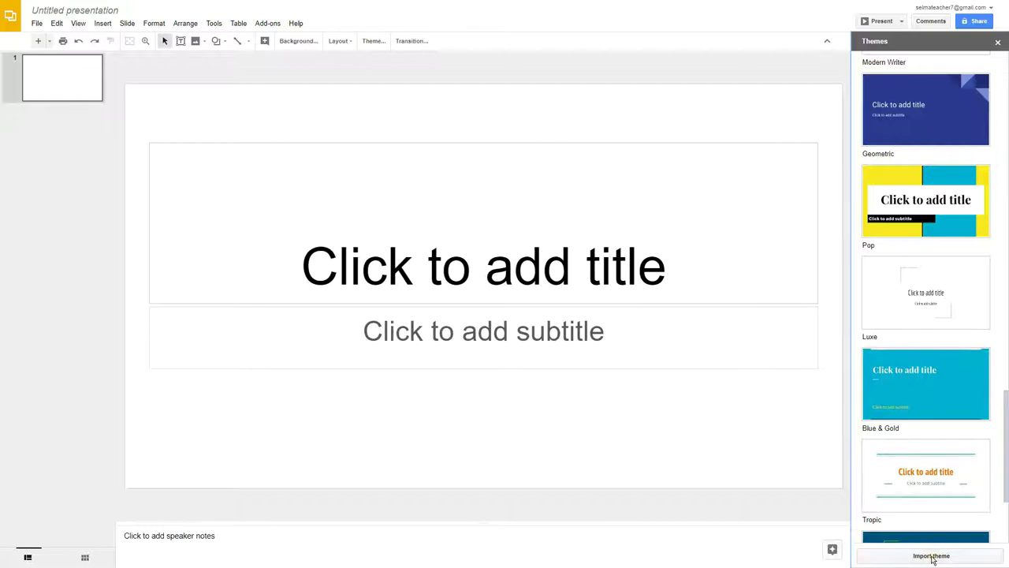
pyautogui.moveTo(1006, 469); pyautogui.dragTo(1004, 320)
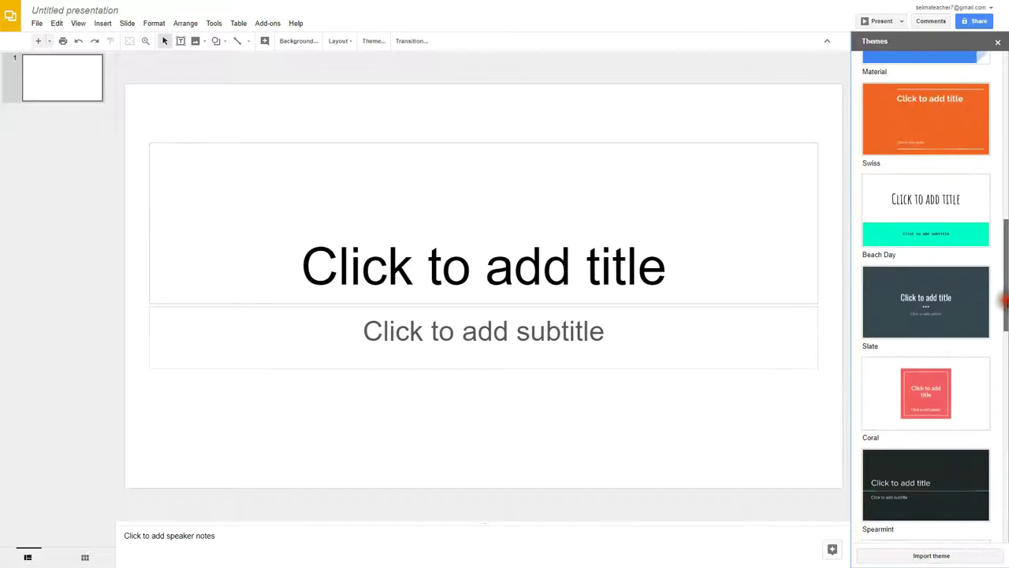
# - Apply the dark grey Slate theme and rename the presentation 'Hogan's Heroes'
pyautogui.click(943, 295)
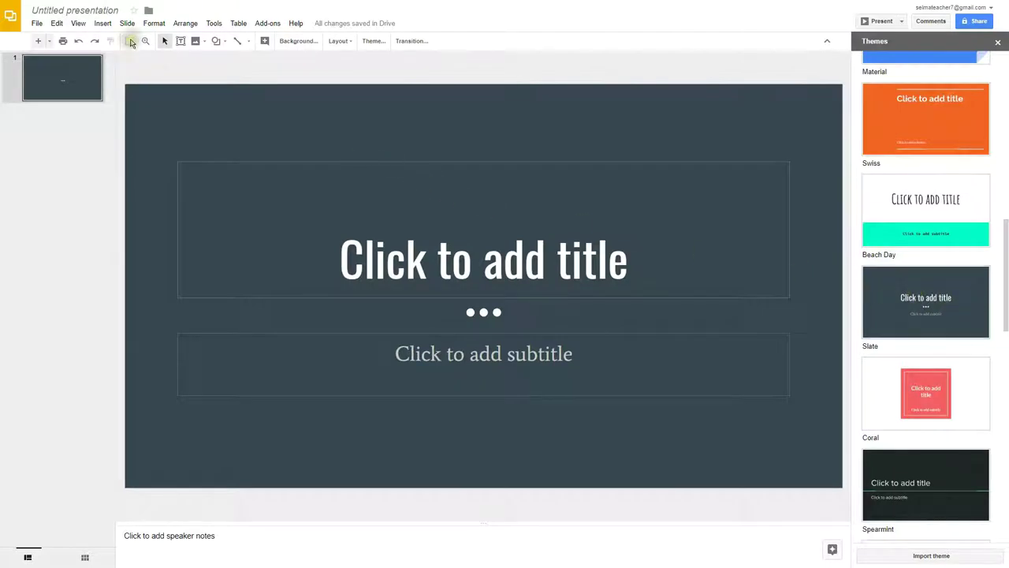
pyautogui.click(79, 9)
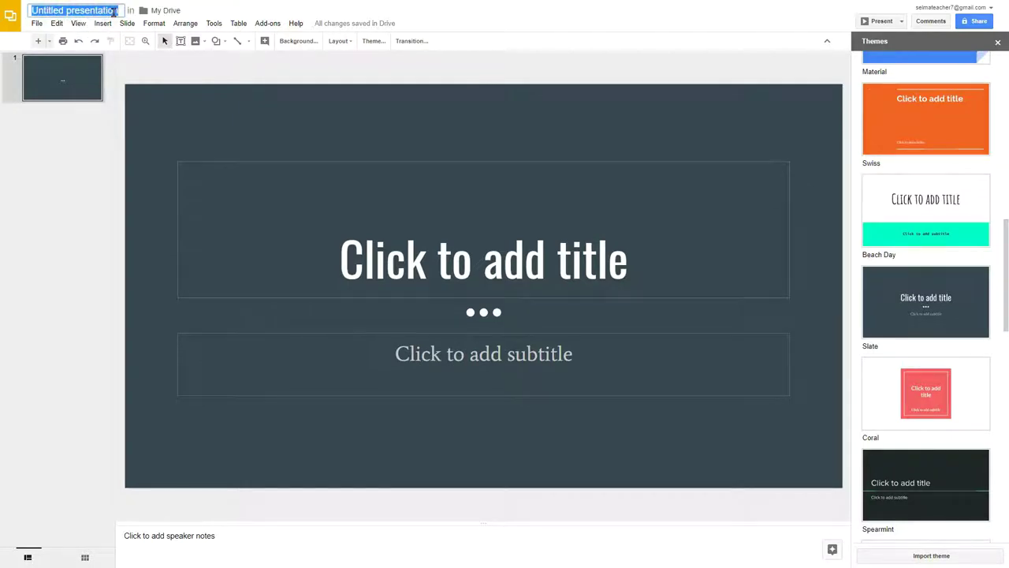
pyautogui.write("Hogan's Heroes")
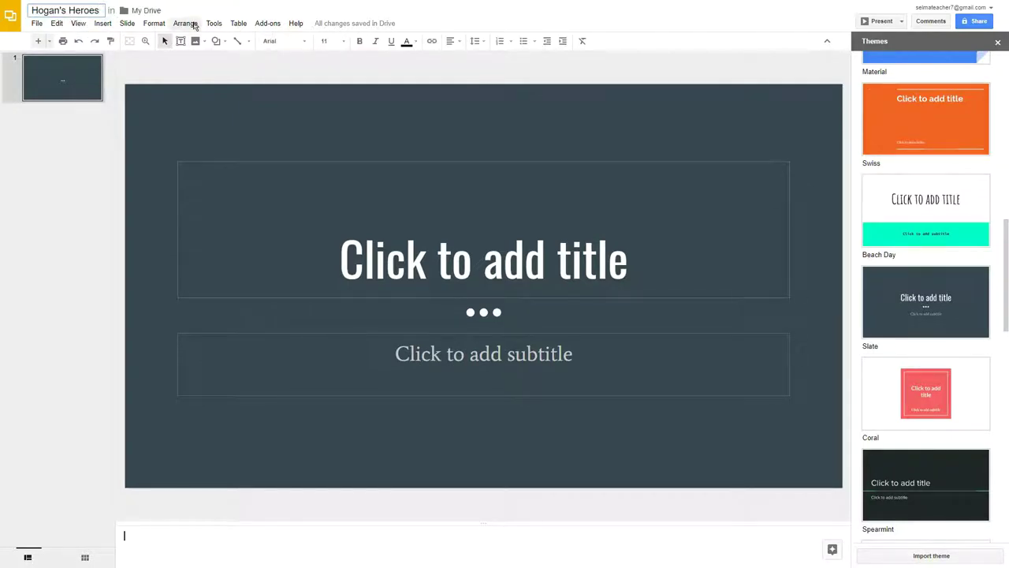
pyautogui.click(235, 13)
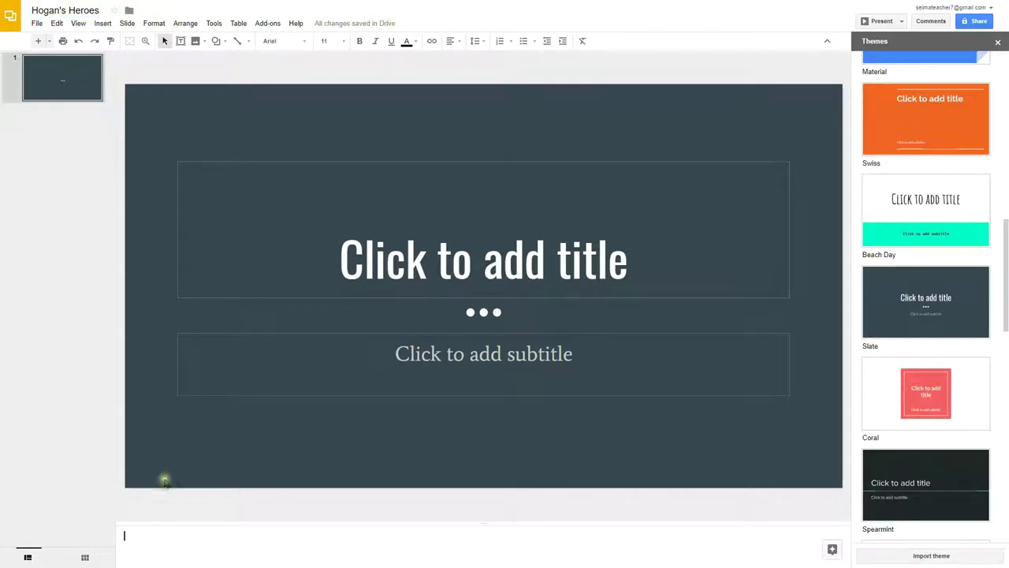
pyautogui.click(128, 536)
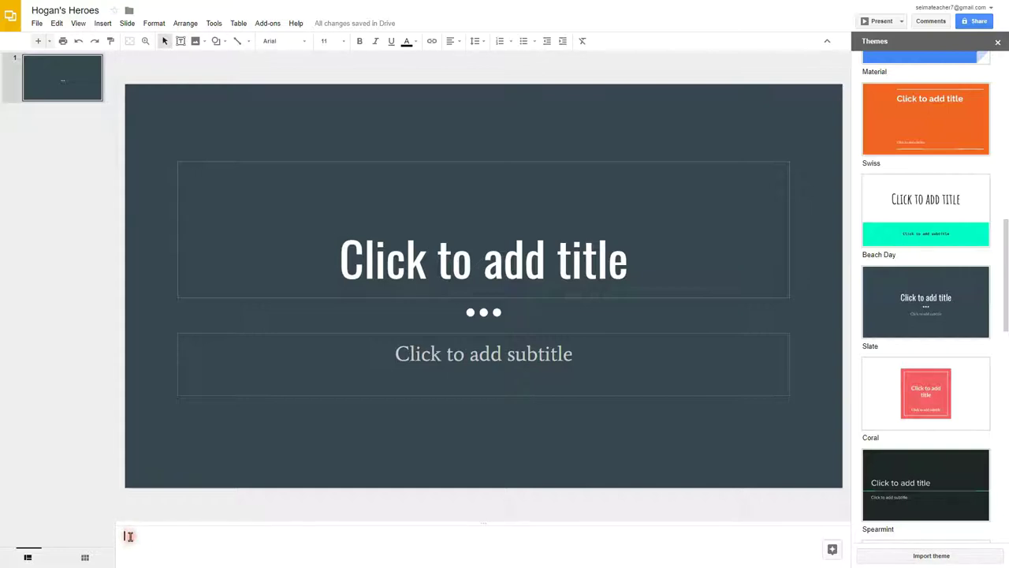
# - Type the speaker note 'Hogan's Heroes ran from September 17, 1965 to April 4, 1971.'
pyautogui.write("Hogan's Heroes ran from  September 17, 1965 to April 4, 197")
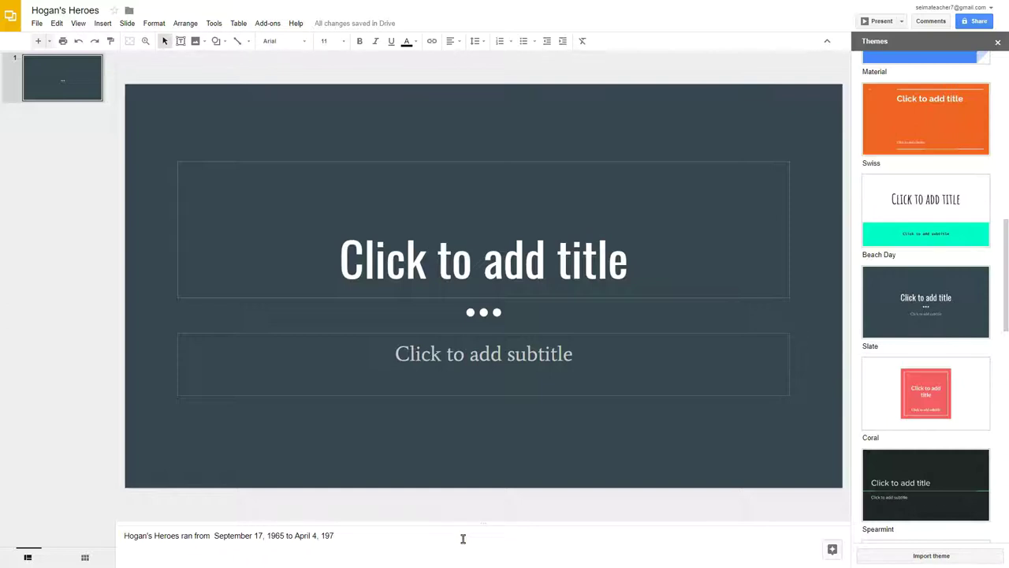
pyautogui.write('1')
pyautogui.write('.')
pyautogui.click(358, 538)
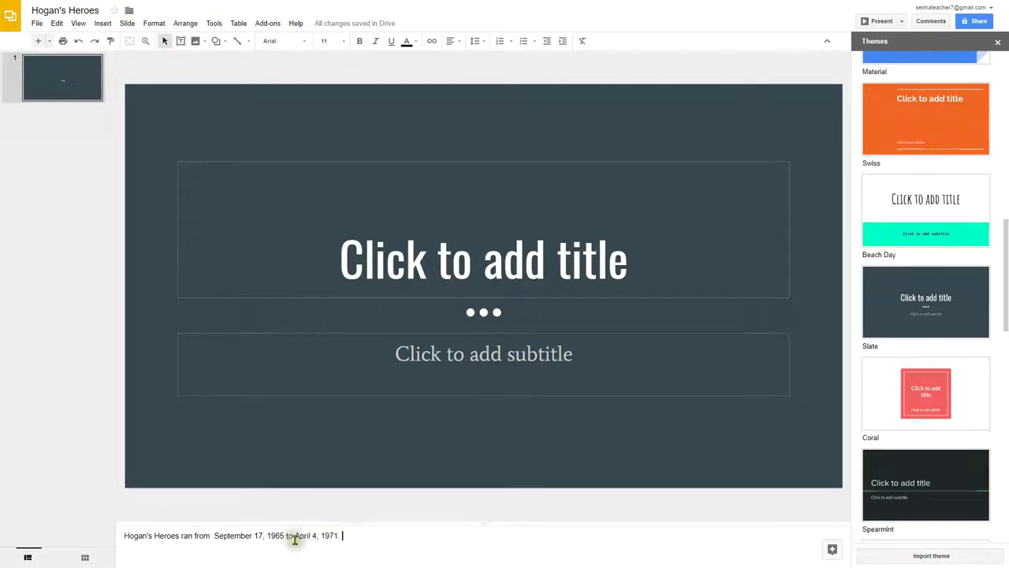
pyautogui.click(356, 529)
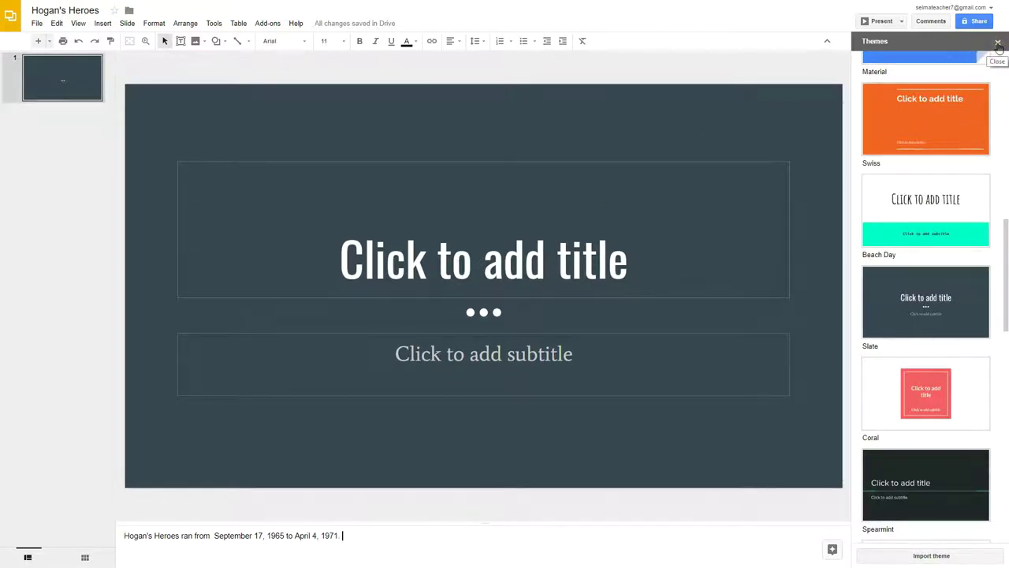
# - Close the Themes panel and enter 'Hogan's Heroes' in the first slide's title placeholder
pyautogui.click(997, 43)
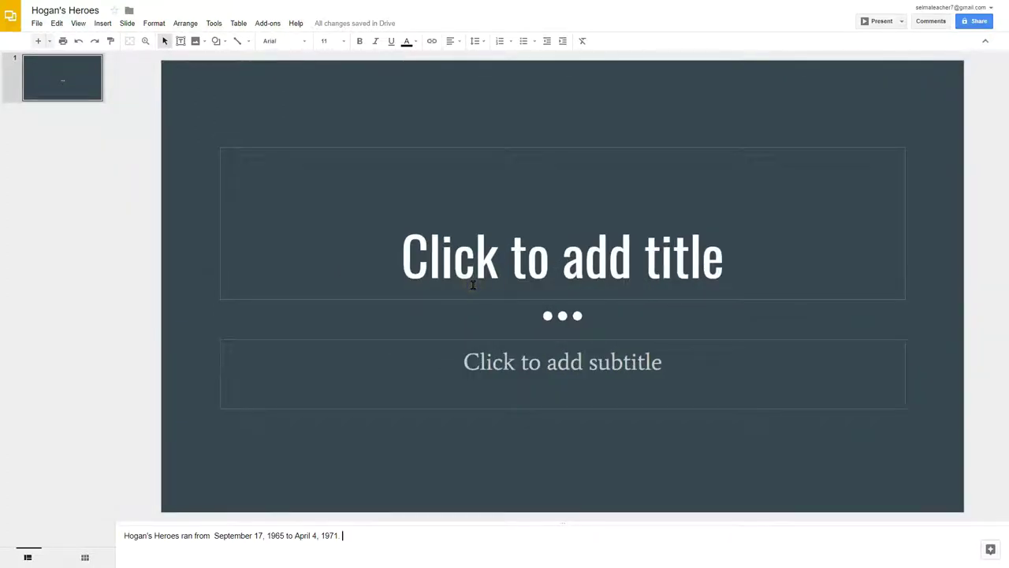
pyautogui.click(561, 267)
pyautogui.write('Hogan')
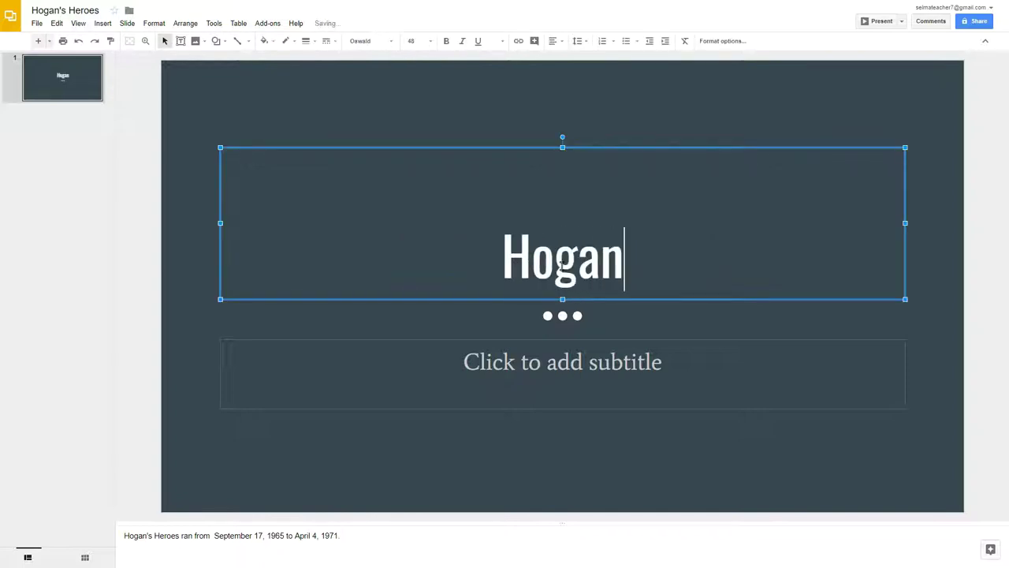
pyautogui.write("'s")
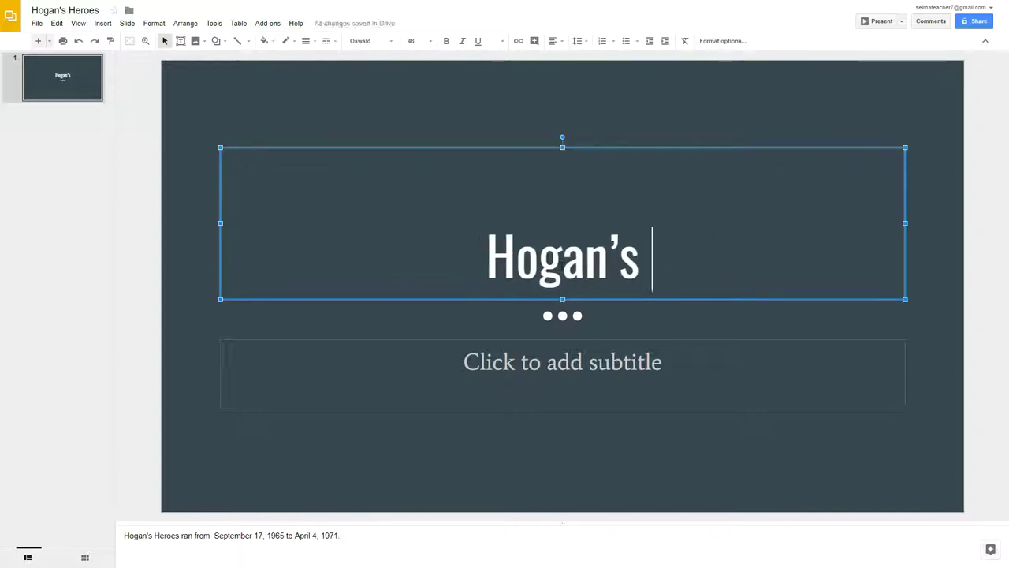
pyautogui.write('Heroes')
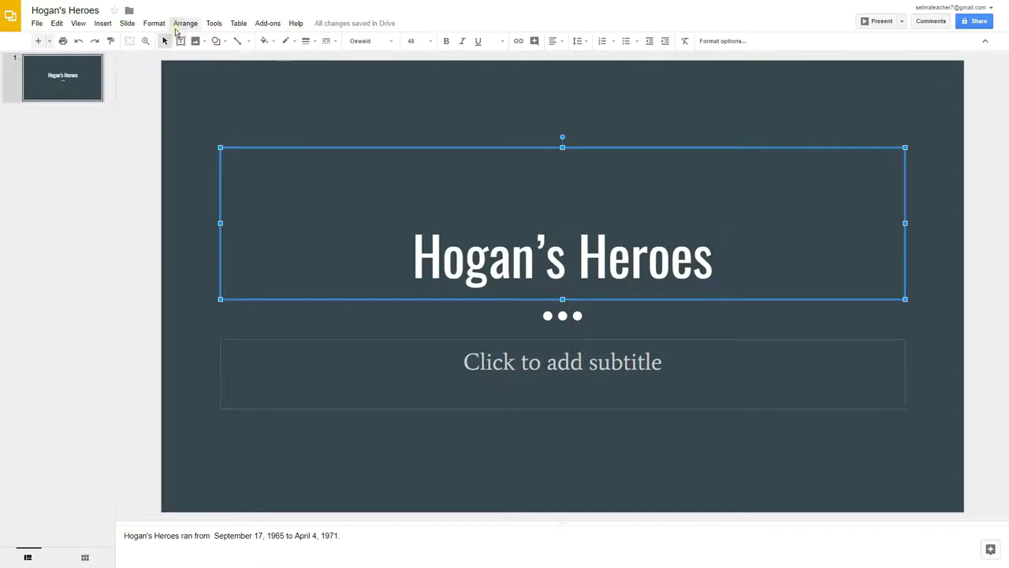
pyautogui.click(127, 23)
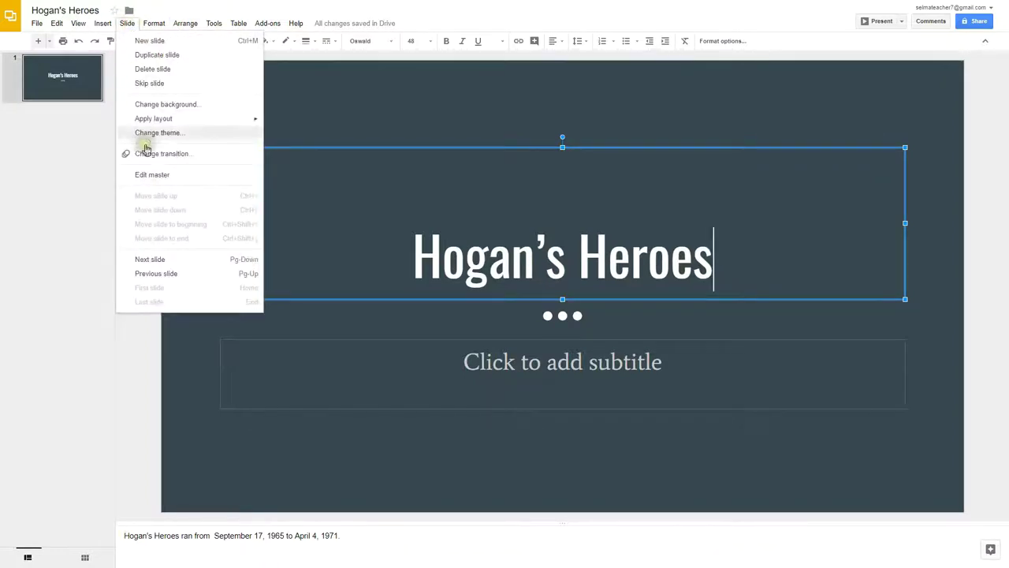
# - In the master editor, select the Slate title-slide master title text and open the font list
pyautogui.click(152, 175)
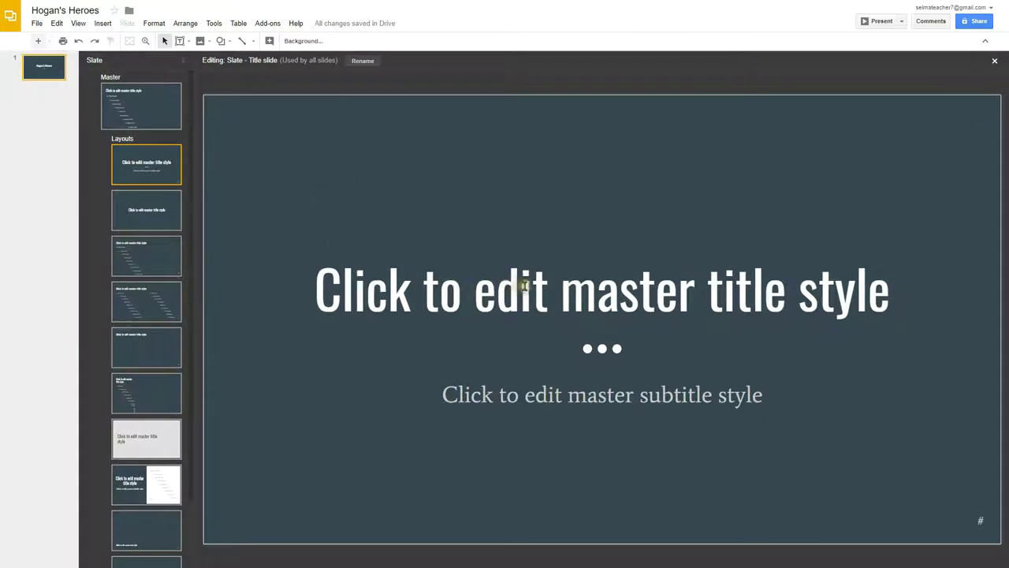
pyautogui.tripleClick(605, 282)
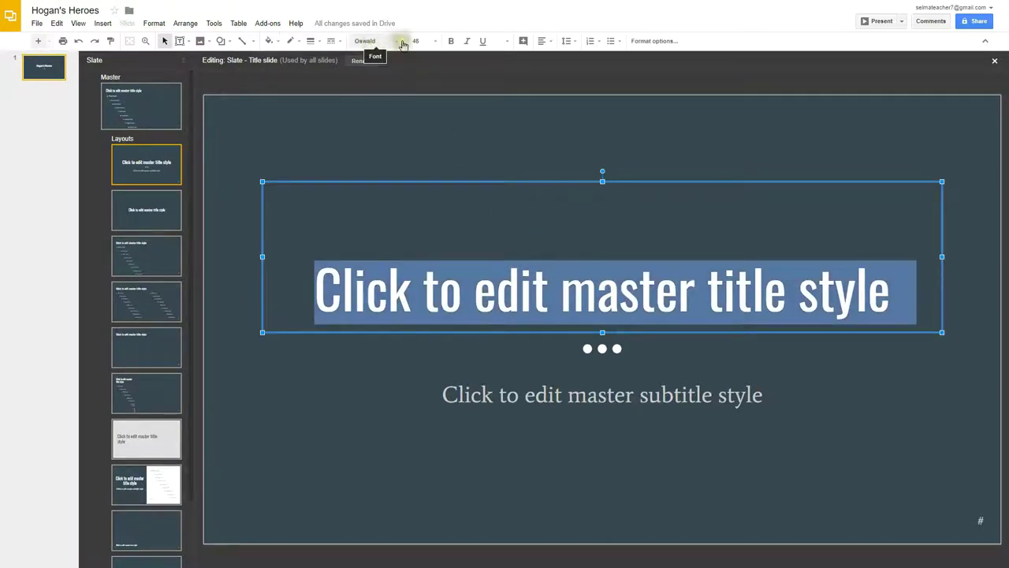
pyautogui.click(396, 44)
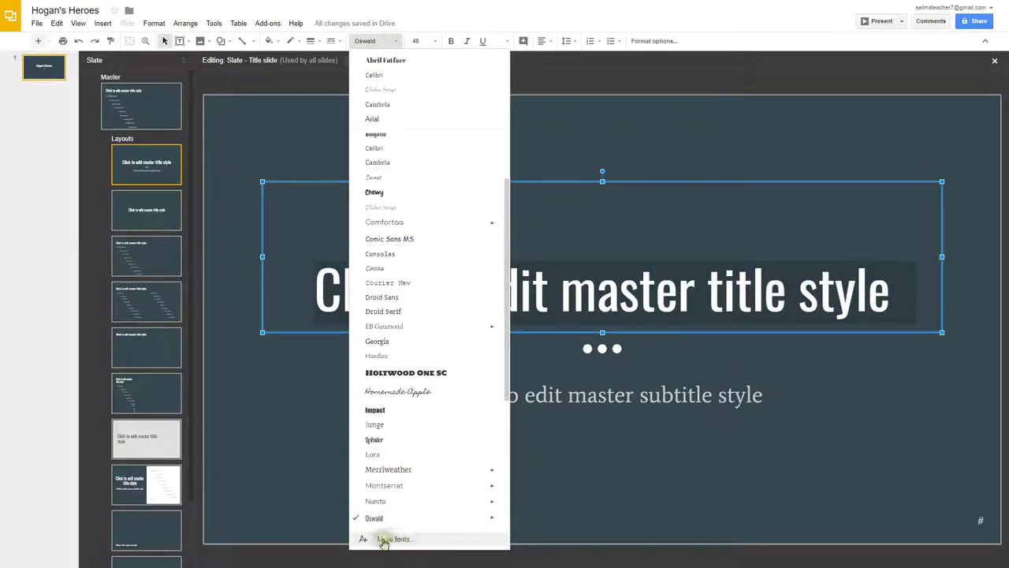
# - Search the font library for 'brush' and add Caveat Brush to my fonts
pyautogui.click(394, 539)
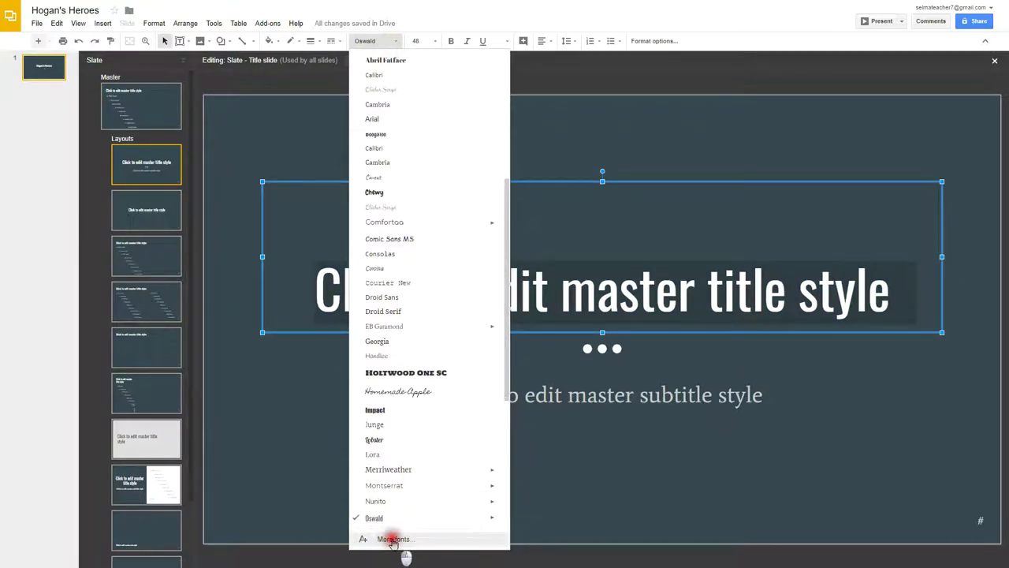
pyautogui.click(327, 161)
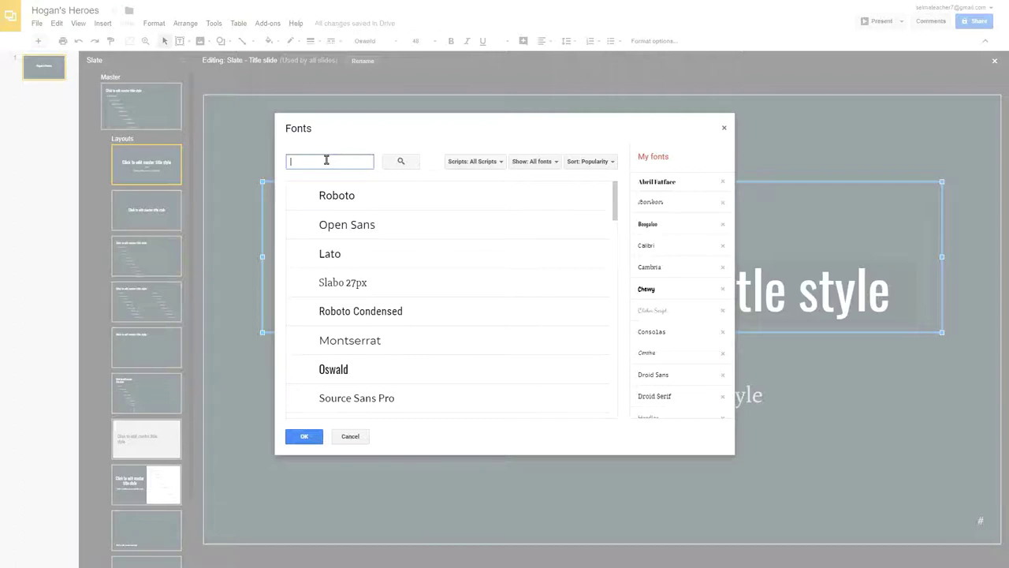
pyautogui.write('brush')
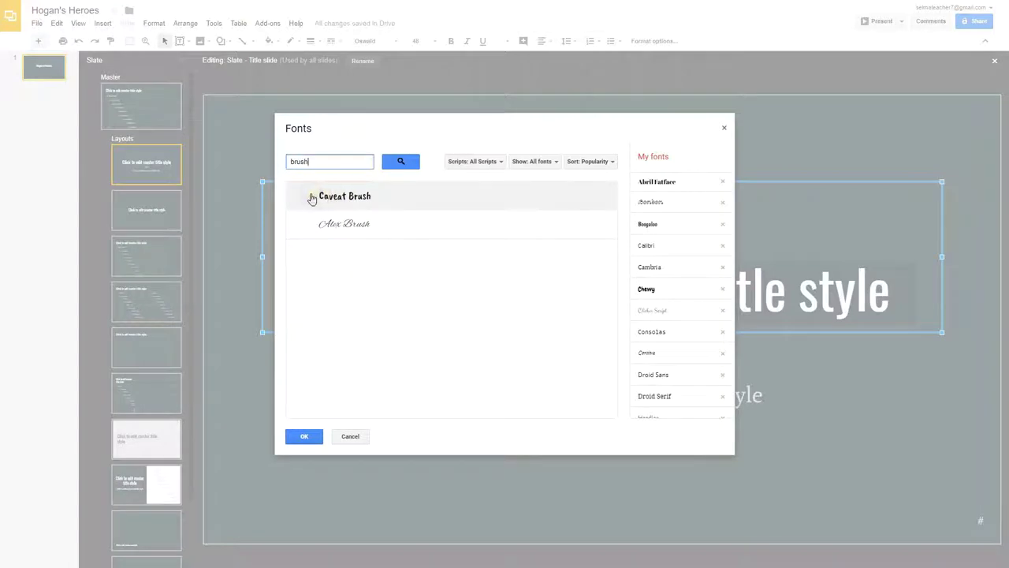
pyautogui.click(311, 199)
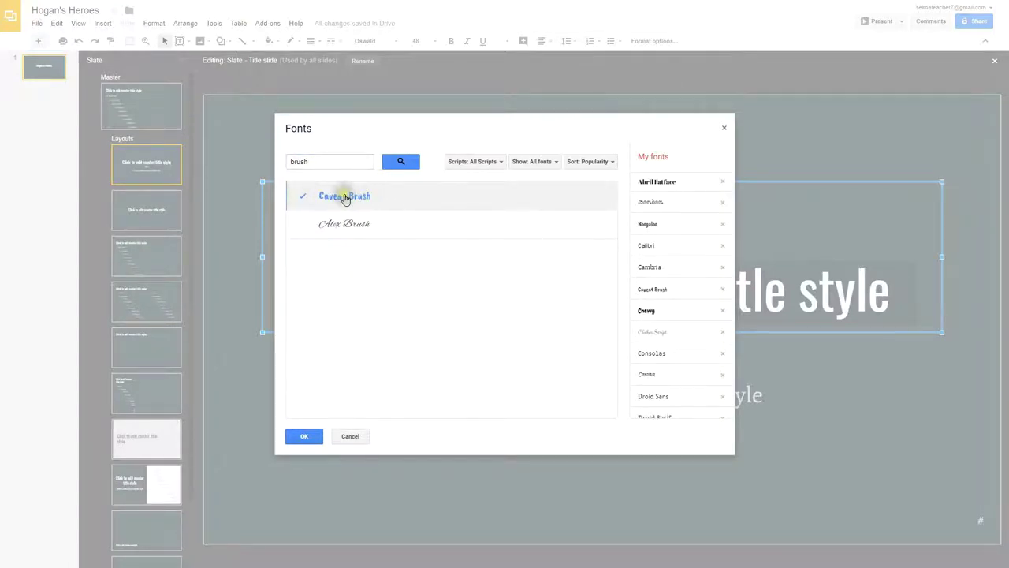
pyautogui.click(305, 438)
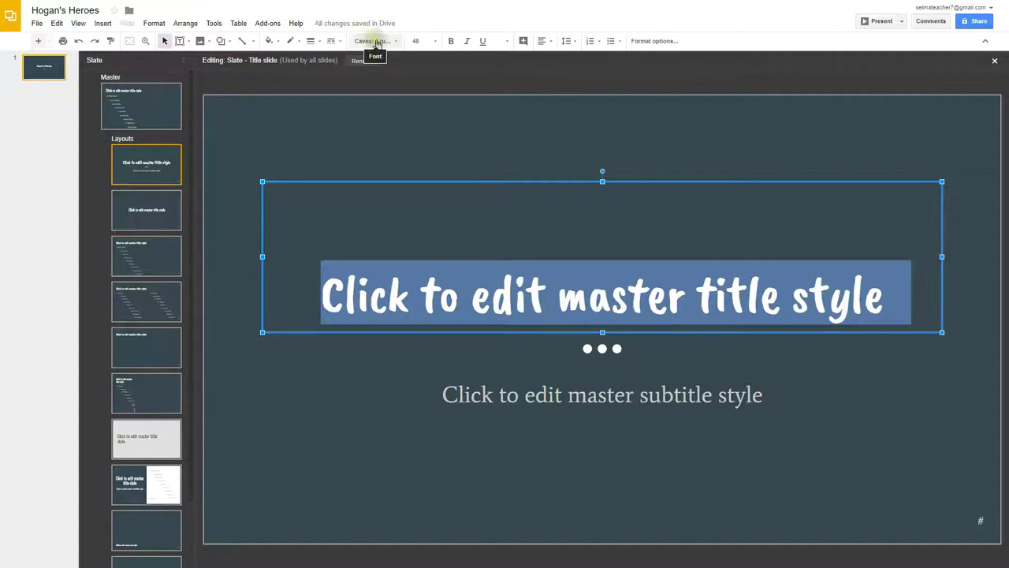
# - Reopen the font library, clear the search, browse the list and confirm Caveat Brush
pyautogui.click(383, 42)
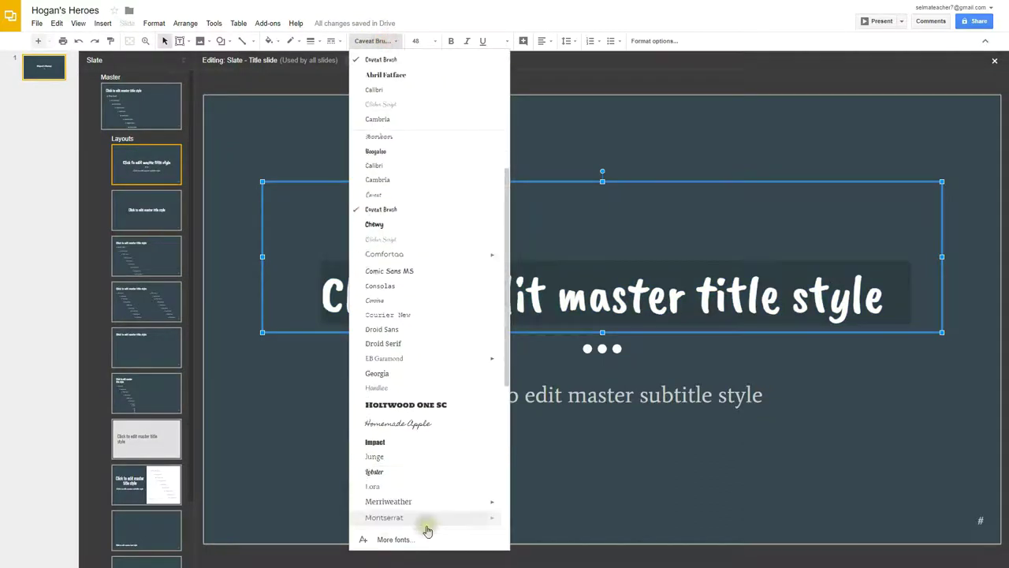
pyautogui.scroll(-1, 426, 527)
pyautogui.click(396, 539)
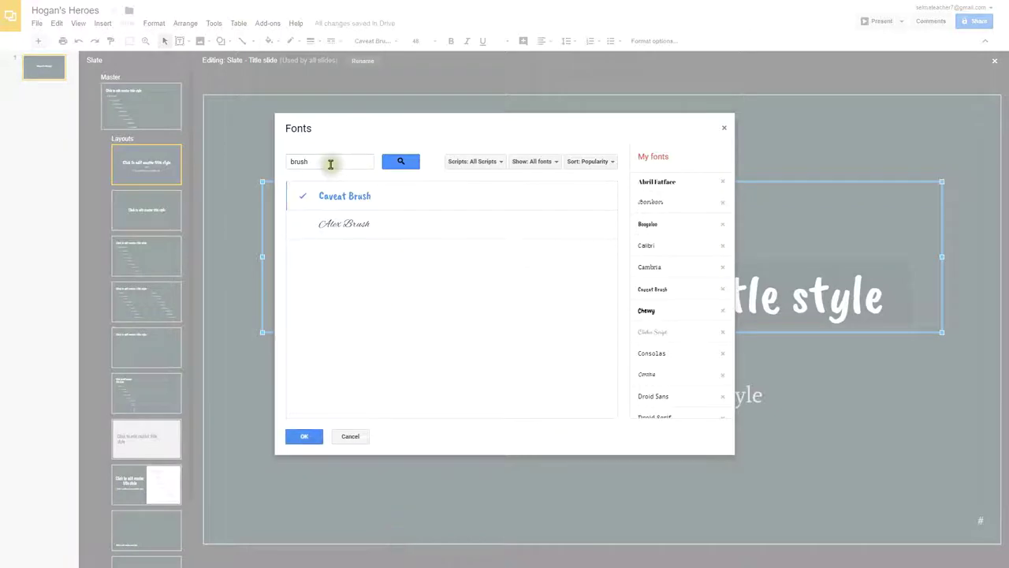
pyautogui.moveTo(331, 162); pyautogui.dragTo(253, 160)
pyautogui.press('BackSpace')
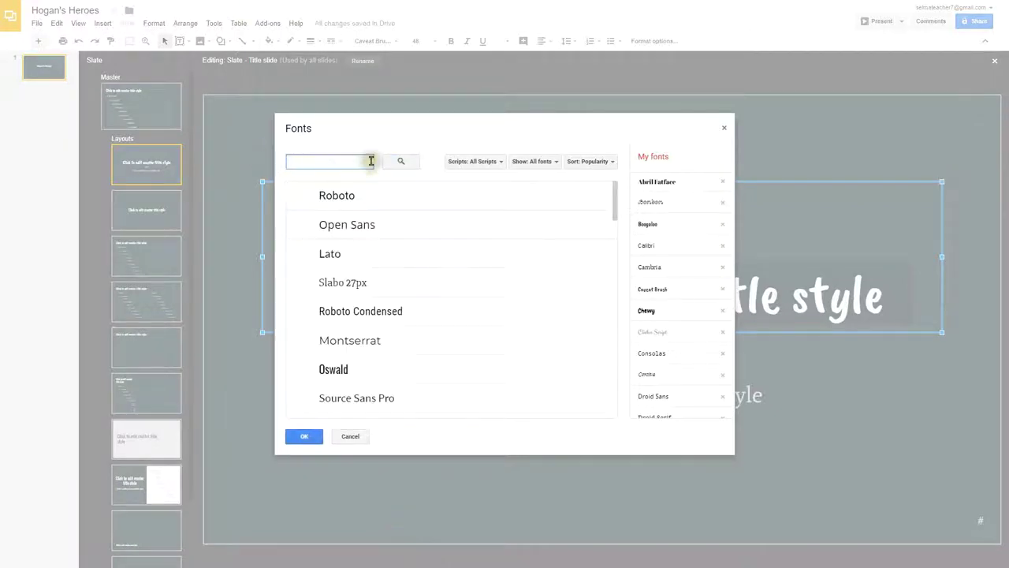
pyautogui.moveTo(615, 194); pyautogui.dragTo(619, 369)
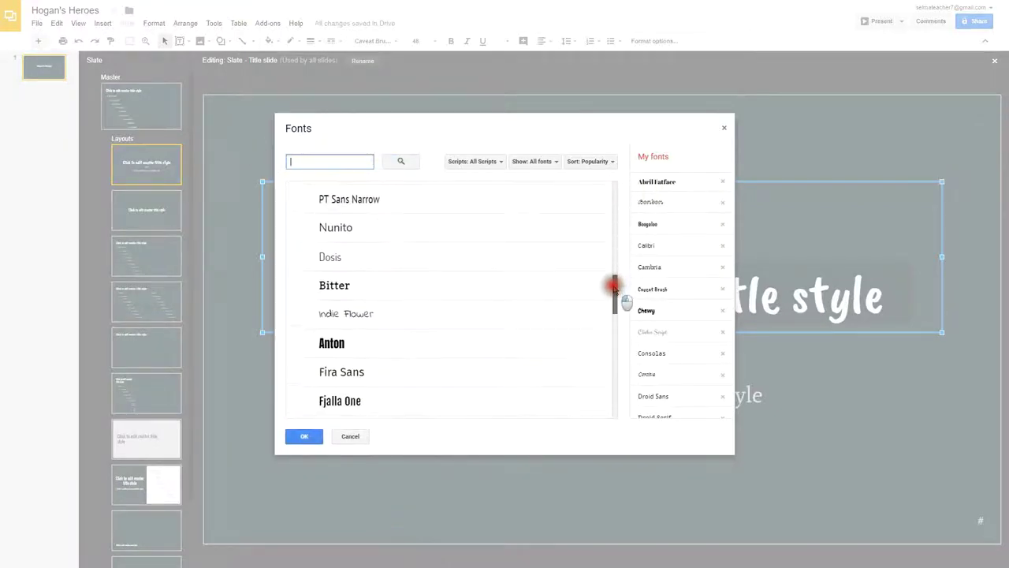
pyautogui.click(619, 368)
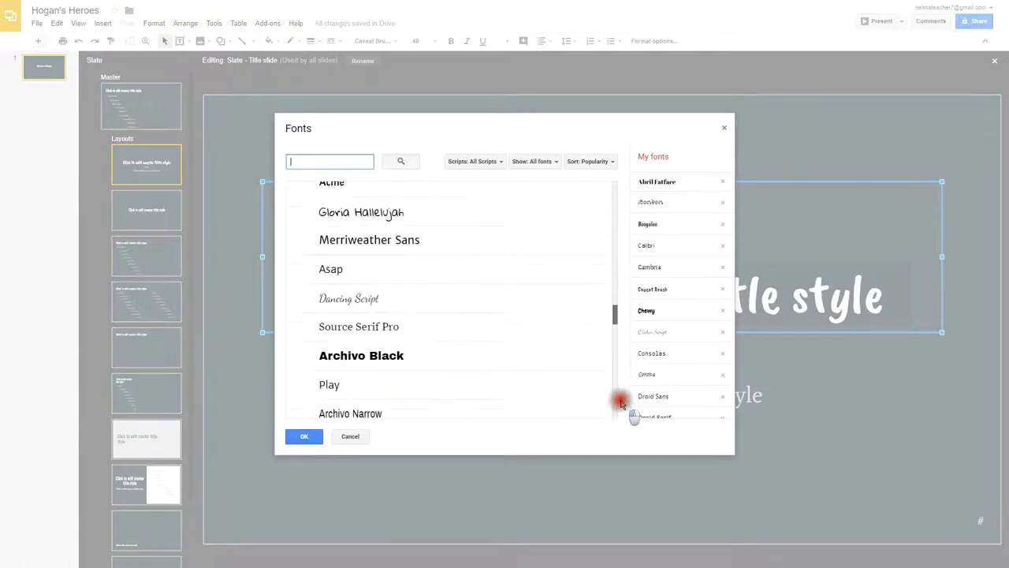
pyautogui.moveTo(616, 314); pyautogui.dragTo(609, 400)
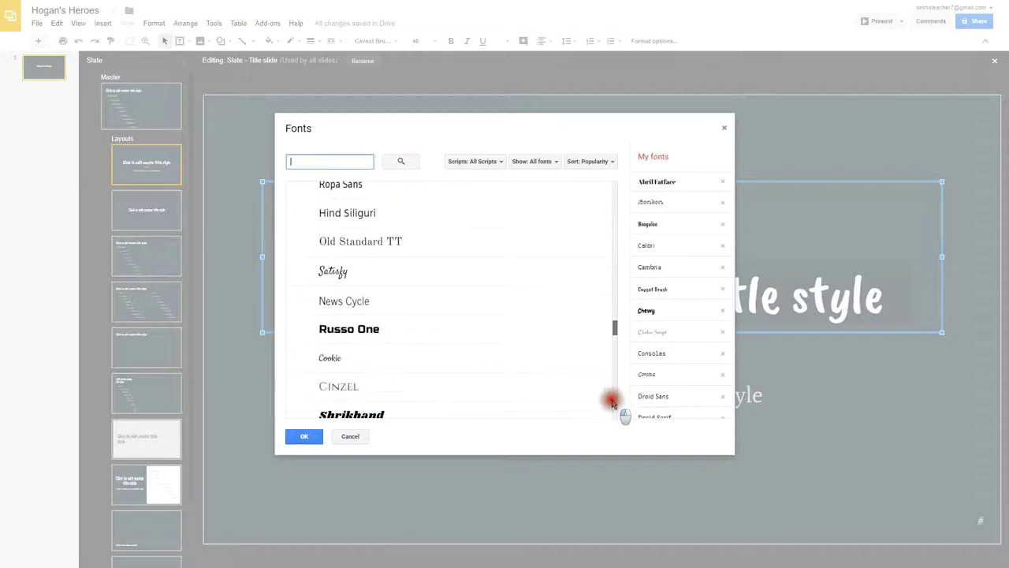
pyautogui.moveTo(613, 323); pyautogui.dragTo(621, 391)
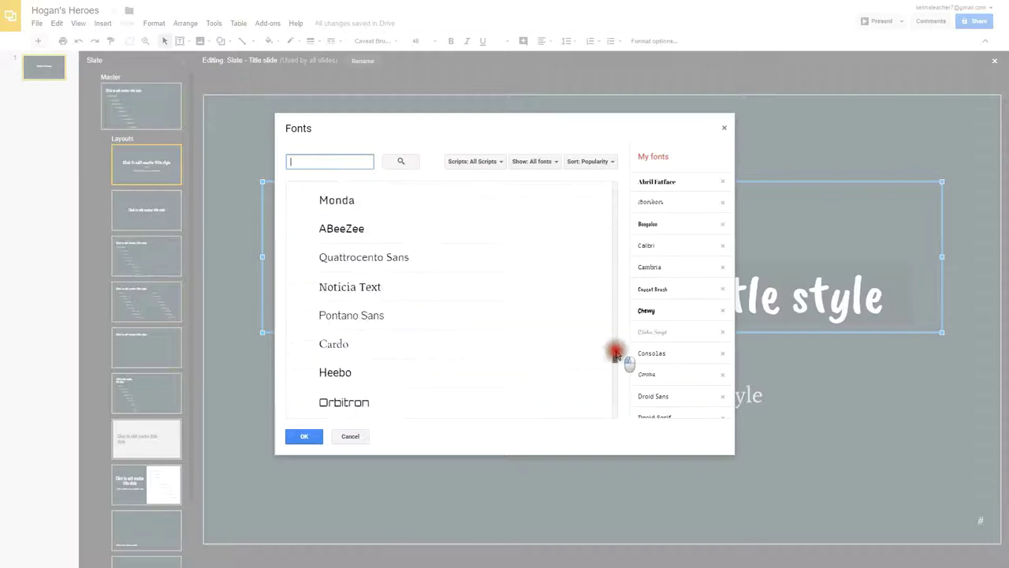
pyautogui.click(306, 436)
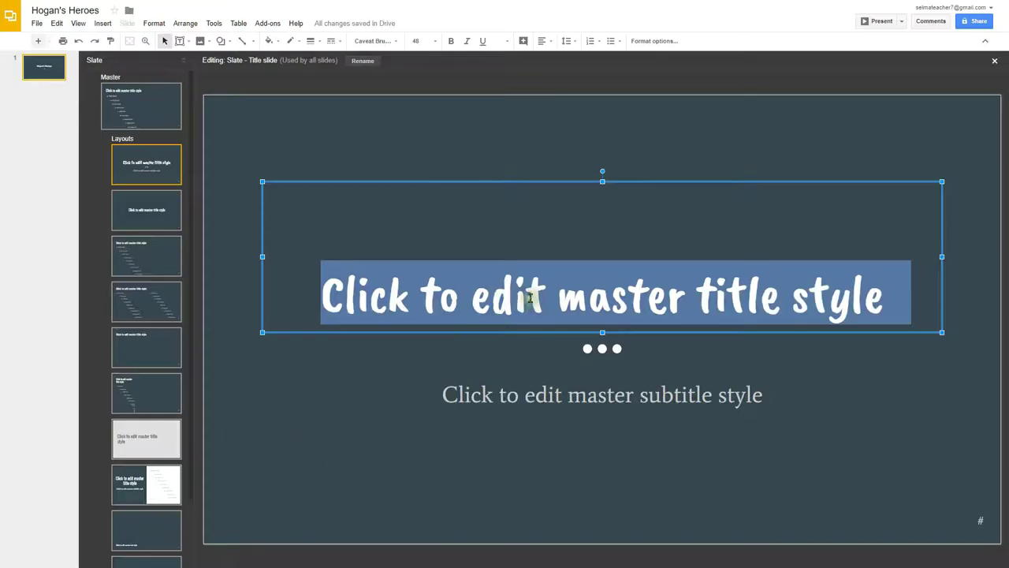
# - Bold the master title and move it to the slide bottom, stretched to the right edge
pyautogui.click(452, 43)
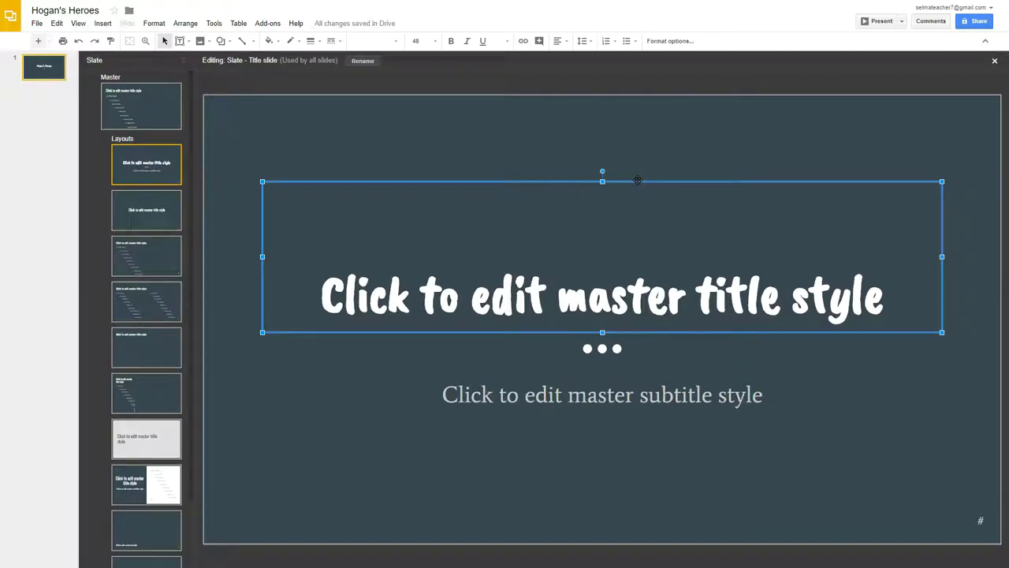
pyautogui.moveTo(639, 182); pyautogui.dragTo(594, 403)
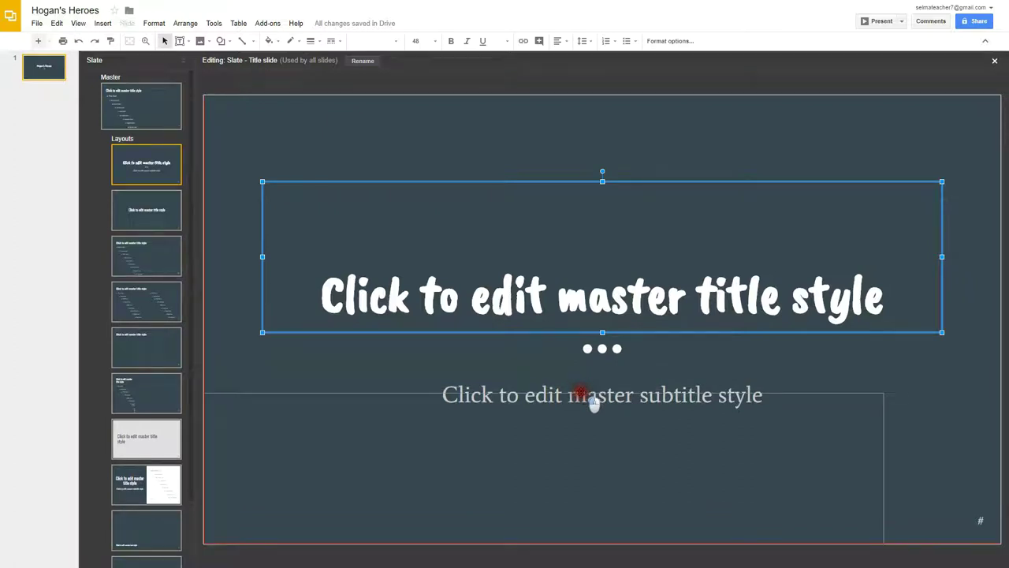
pyautogui.moveTo(594, 403); pyautogui.dragTo(594, 404)
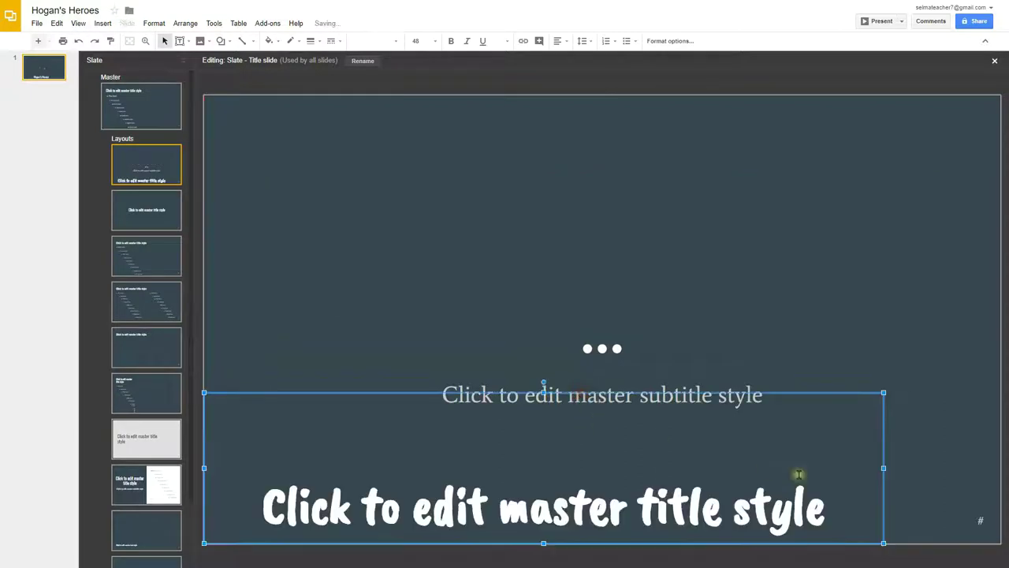
pyautogui.moveTo(884, 468); pyautogui.dragTo(999, 464)
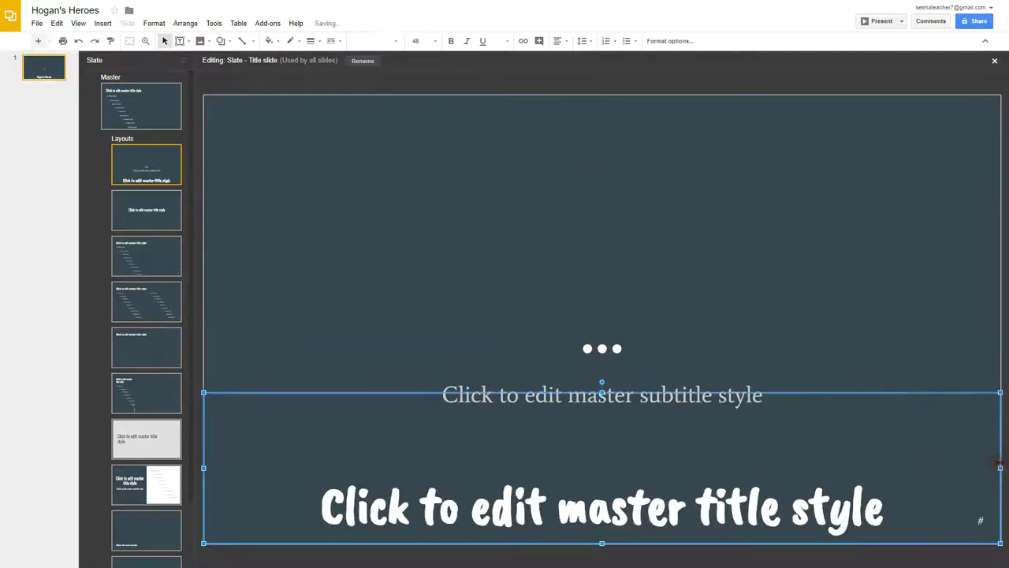
# - Move the master subtitle box to the top and widen it to the right edge
pyautogui.click(613, 384)
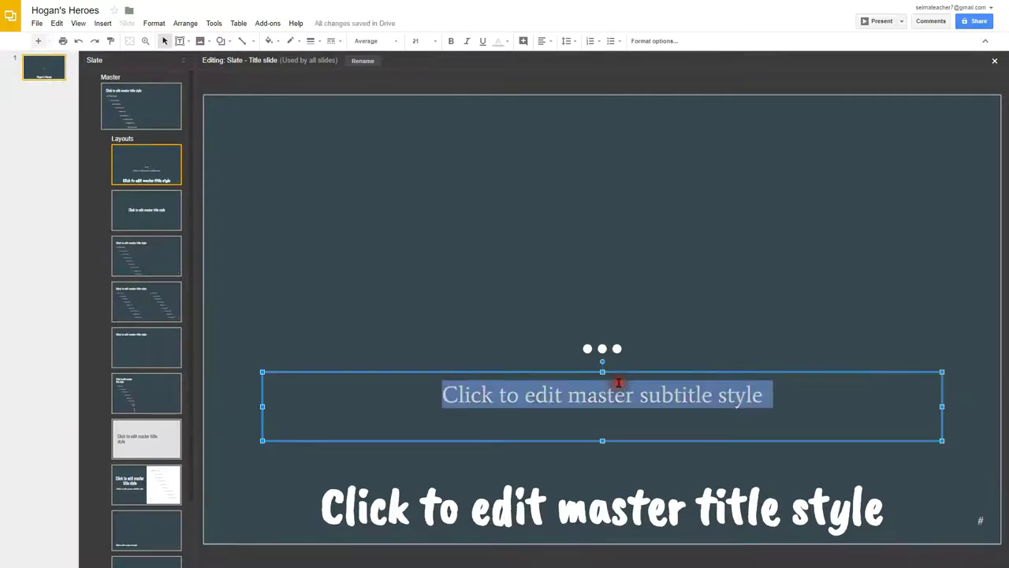
pyautogui.moveTo(638, 372)
pyautogui.mouseDown()
pyautogui.moveTo(641, 265)
pyautogui.moveTo(581, 95)
pyautogui.mouseUp()
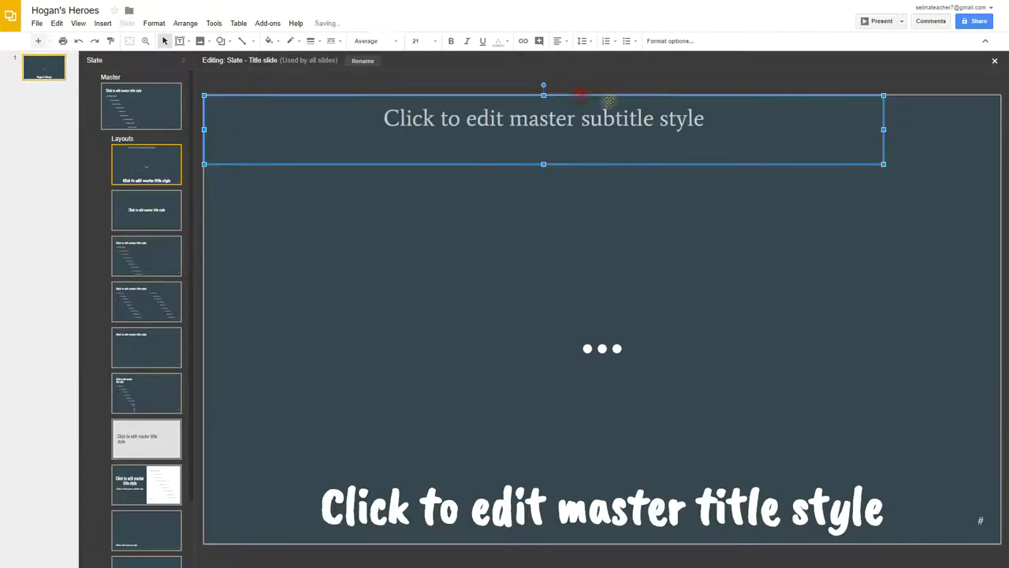
pyautogui.moveTo(883, 129); pyautogui.dragTo(1000, 123)
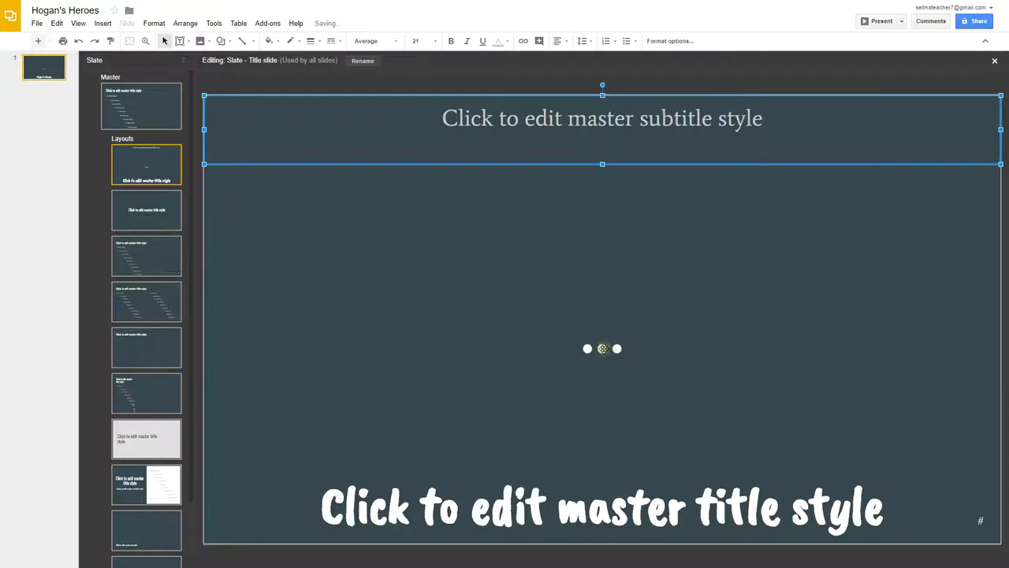
pyautogui.click(603, 349)
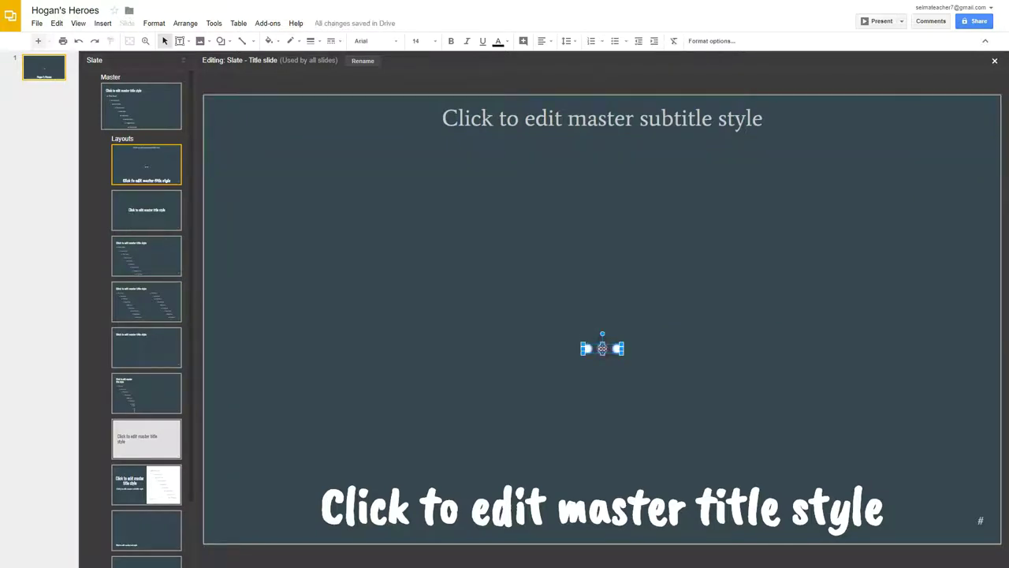
# - Delete the three-dot ornament and set the master title size to 60
pyautogui.press('Delete')
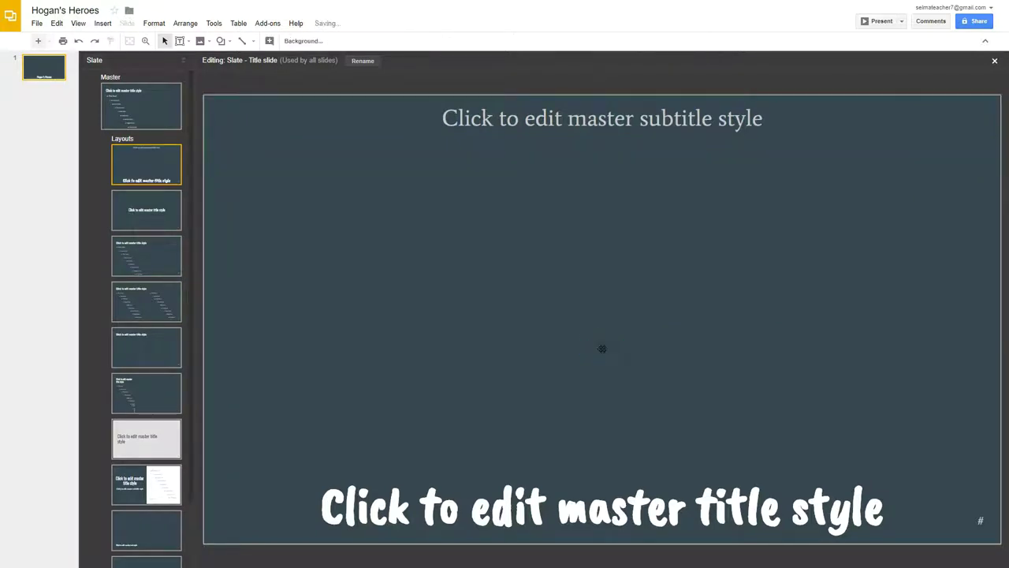
pyautogui.click(574, 431)
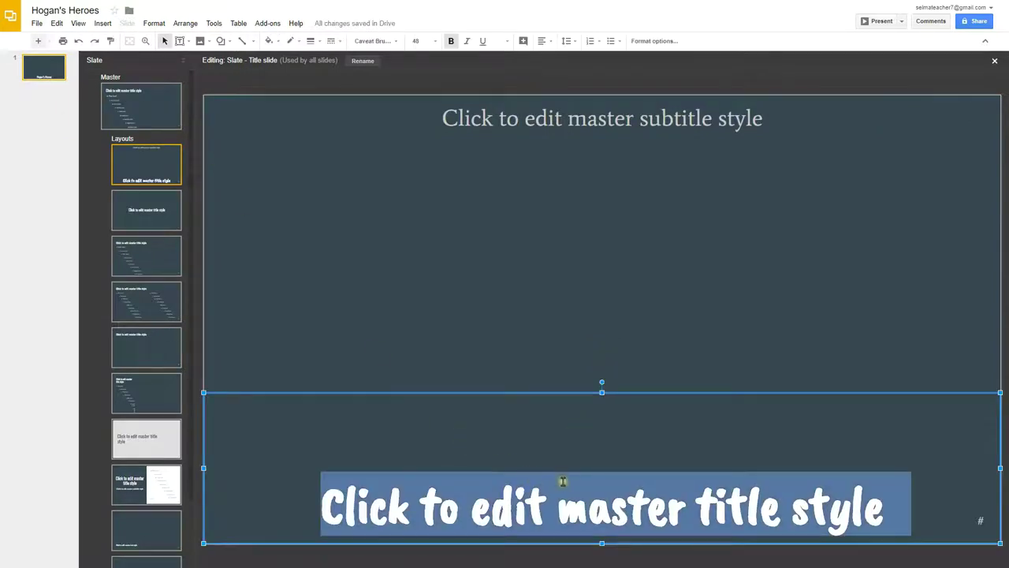
pyautogui.click(435, 42)
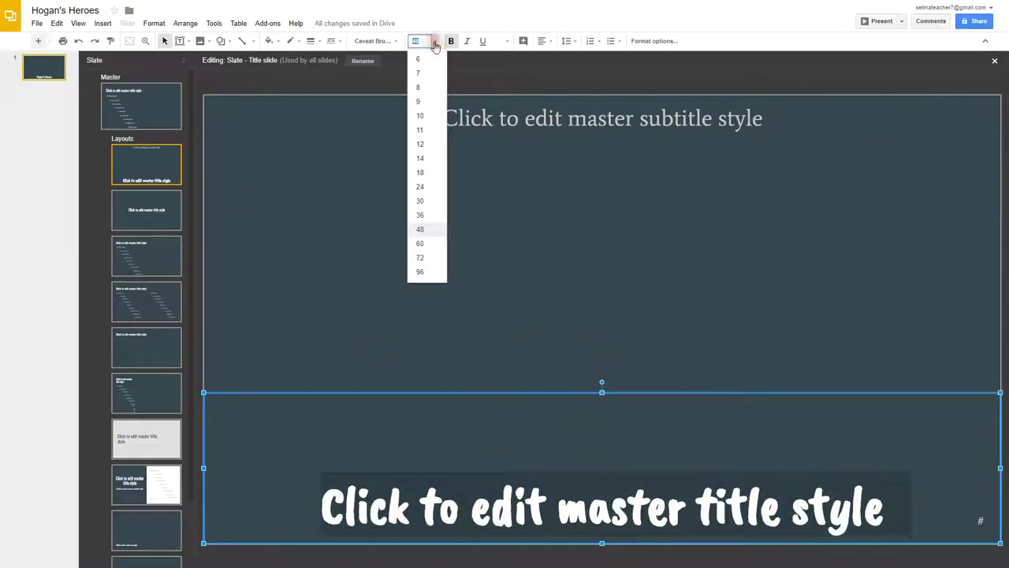
pyautogui.click(422, 243)
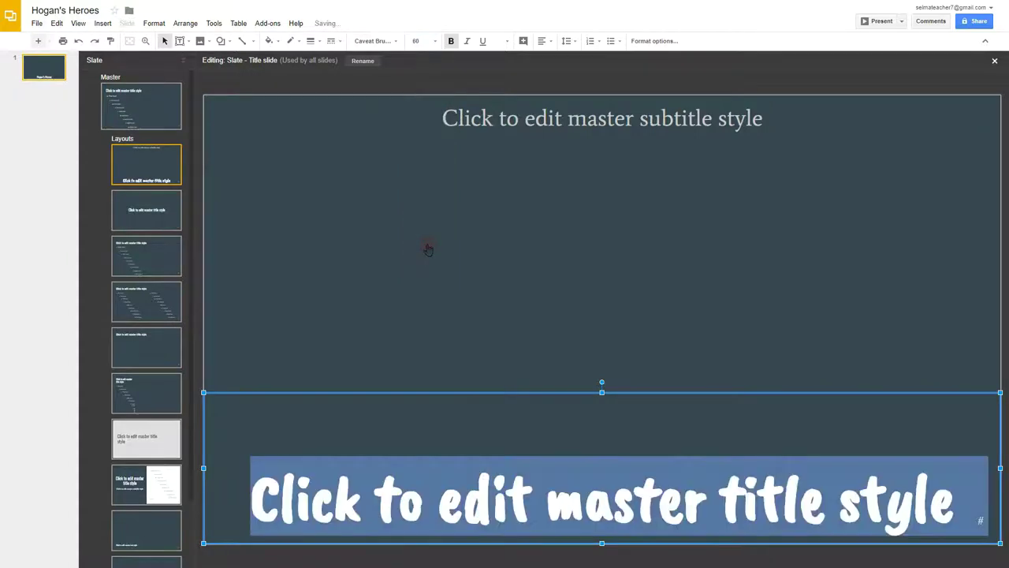
pyautogui.click(766, 253)
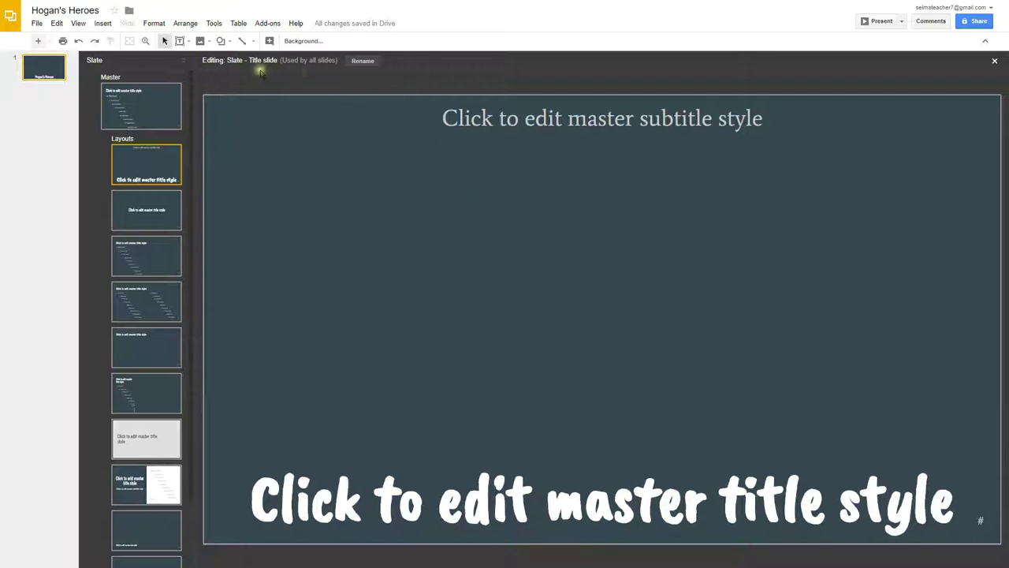
# - Return to the slide and delete the lowercase letters of 'Hogan' in the title
pyautogui.click(995, 62)
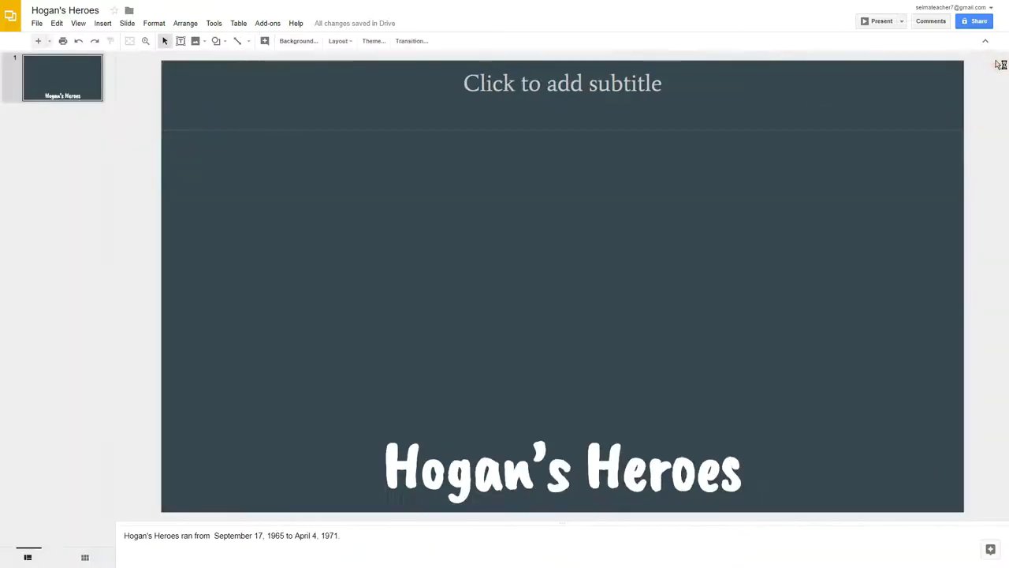
pyautogui.click(533, 472)
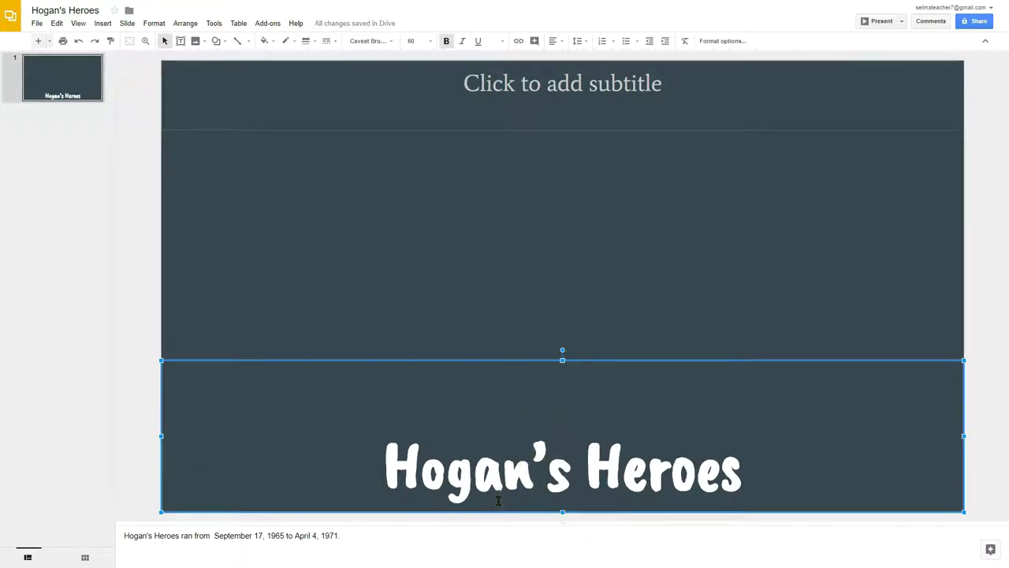
pyautogui.press('BackSpace')
pyautogui.press('BackSpace')
pyautogui.press('BackSpace')
pyautogui.press('BackSpace')
# - Change the title to all-caps 'HOGAN'S HEROES' and trim its box to fit the words
pyautogui.write('OGAN')
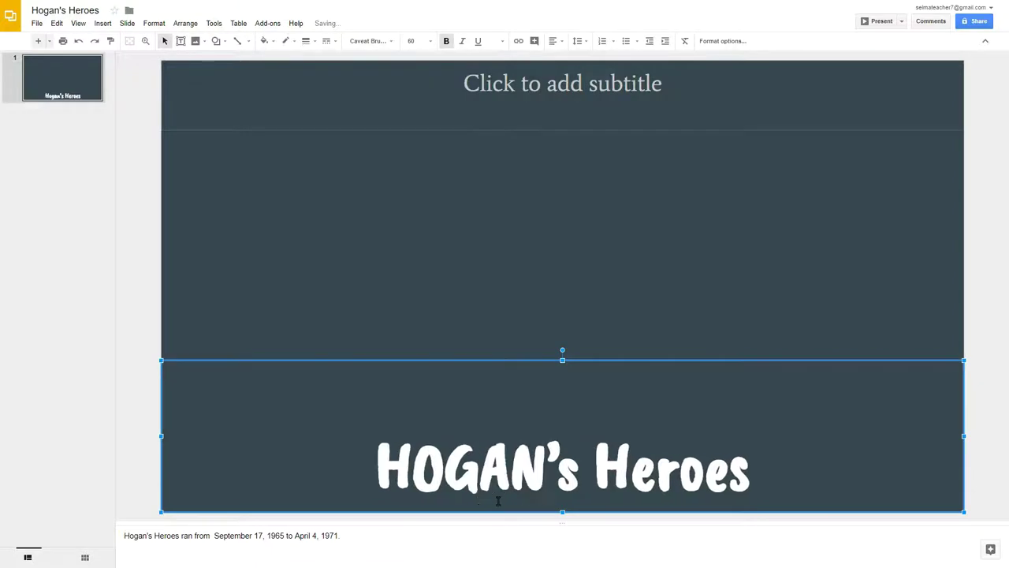
pyautogui.press('Right')
pyautogui.press('Right')
pyautogui.press('BackSpace')
pyautogui.write('S')
pyautogui.press('End')
pyautogui.press('BackSpace')
pyautogui.press('BackSpace')
pyautogui.press('BackSpace')
pyautogui.write('EROES')
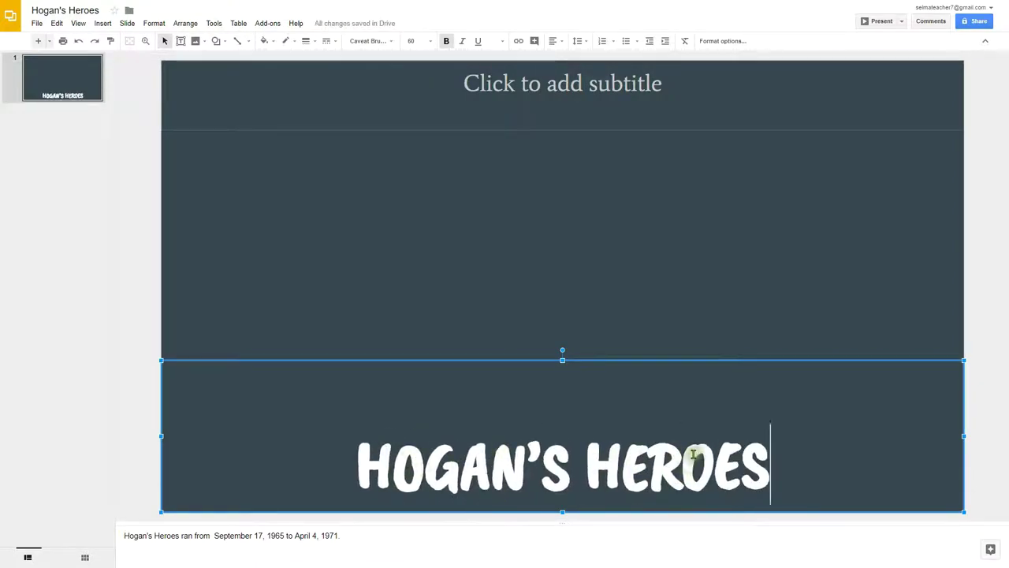
pyautogui.moveTo(563, 360); pyautogui.dragTo(566, 422)
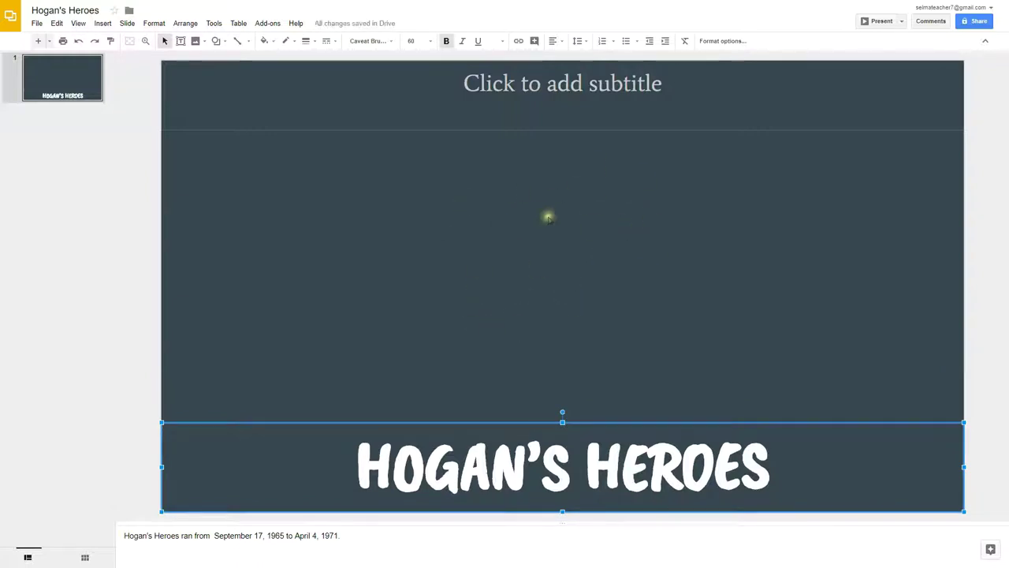
pyautogui.click(531, 266)
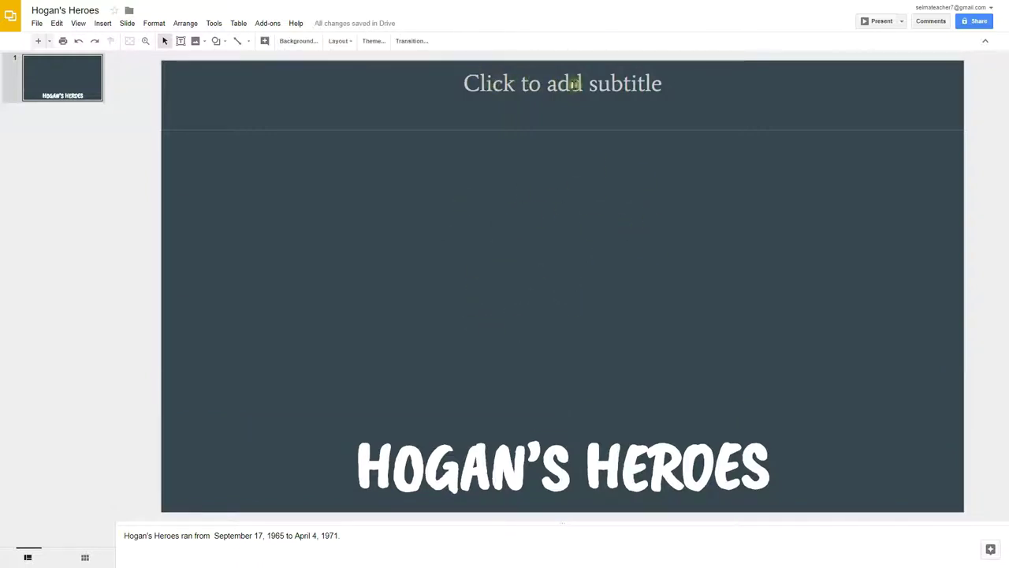
# - Type 'Presented by' plus the presenter's name in the subtitle and shorten its box to one line
pyautogui.click(552, 89)
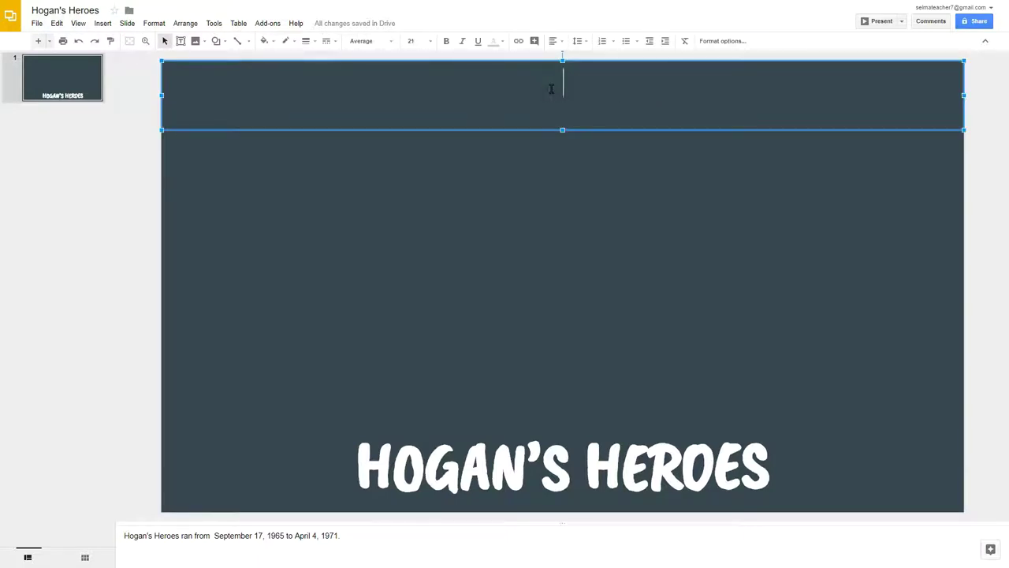
pyautogui.write('Presented ')
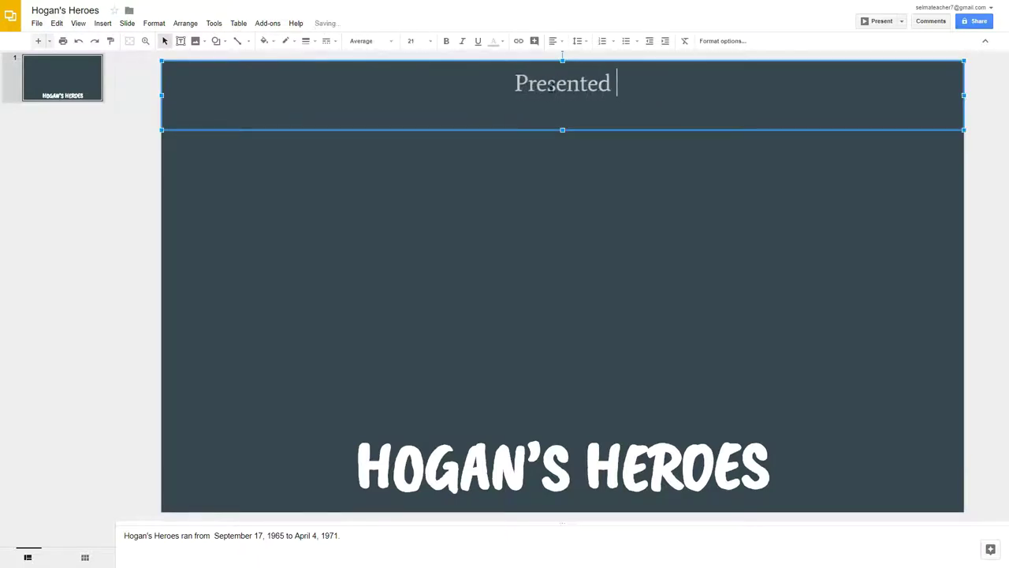
pyautogui.write('by Daniel Berry')
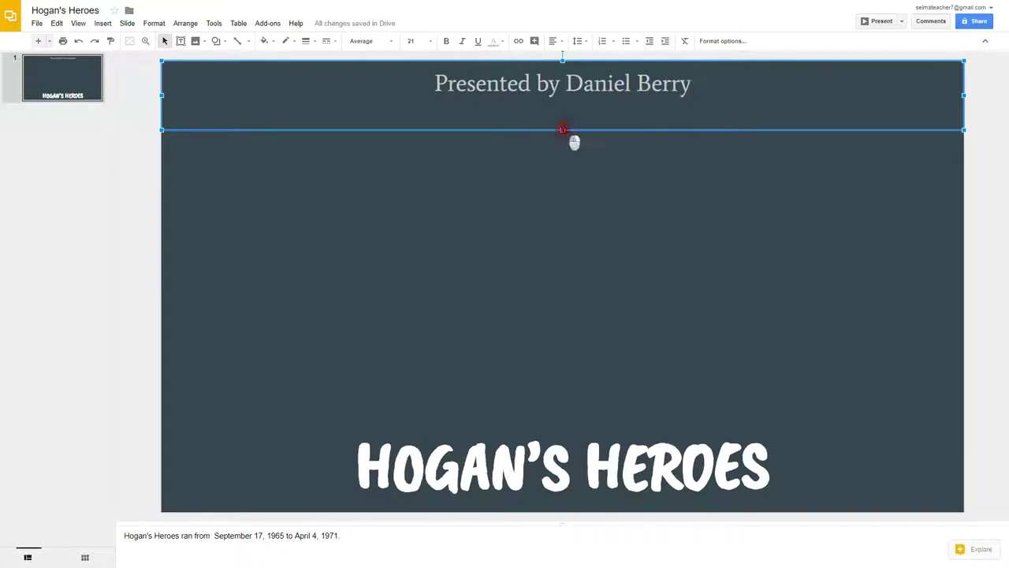
pyautogui.moveTo(562, 130); pyautogui.dragTo(565, 103)
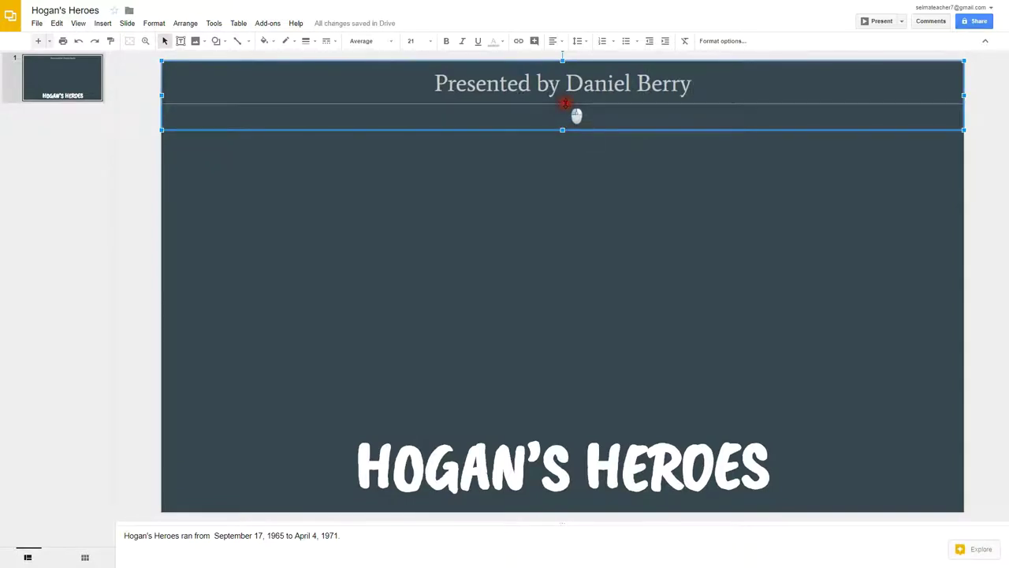
pyautogui.moveTo(565, 103); pyautogui.dragTo(563, 103)
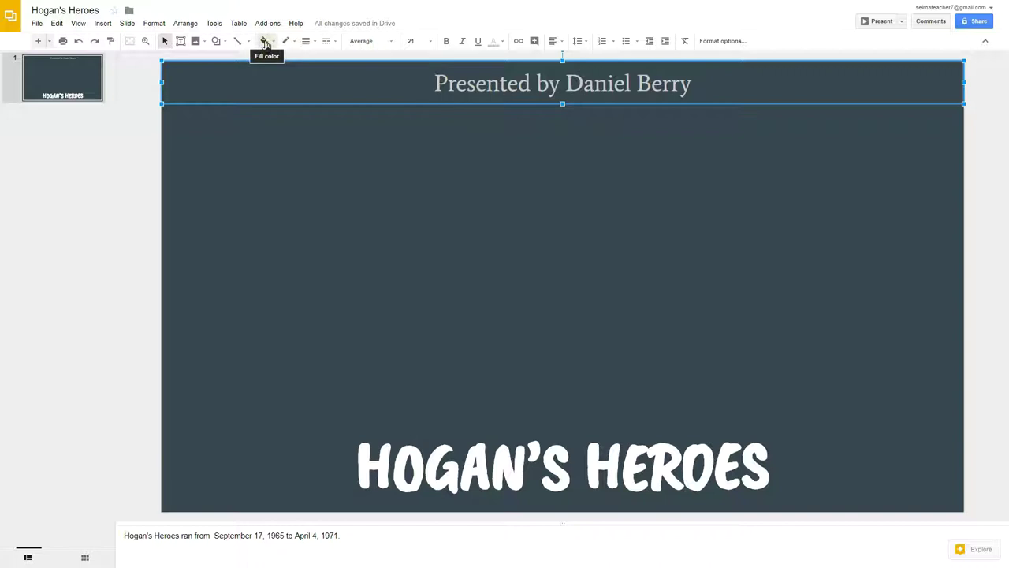
# - Give the subtitle box a light yellow fill and make its text dark red berry 3 and bold
pyautogui.click(274, 45)
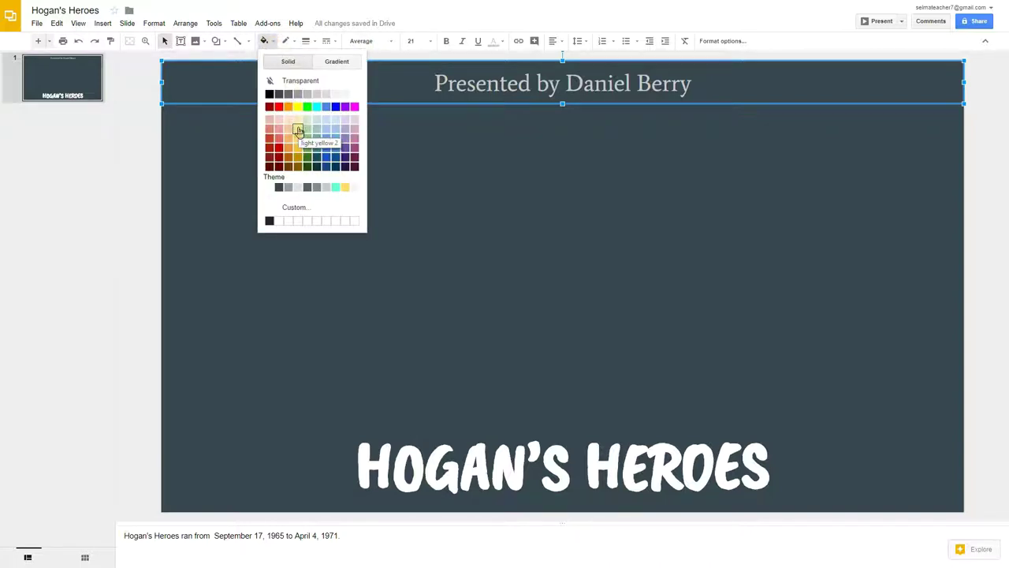
pyautogui.click(298, 130)
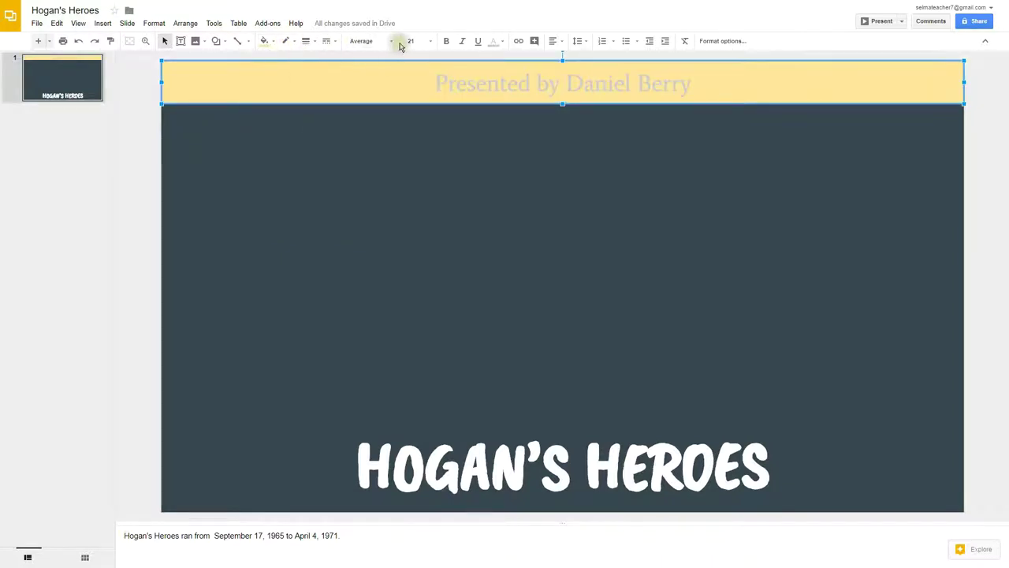
pyautogui.click(502, 44)
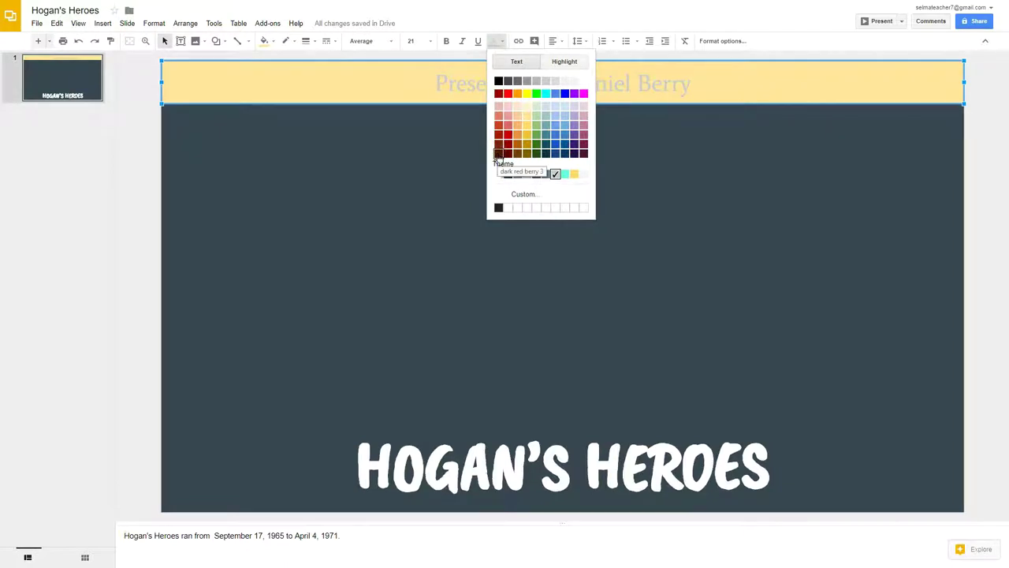
pyautogui.click(499, 153)
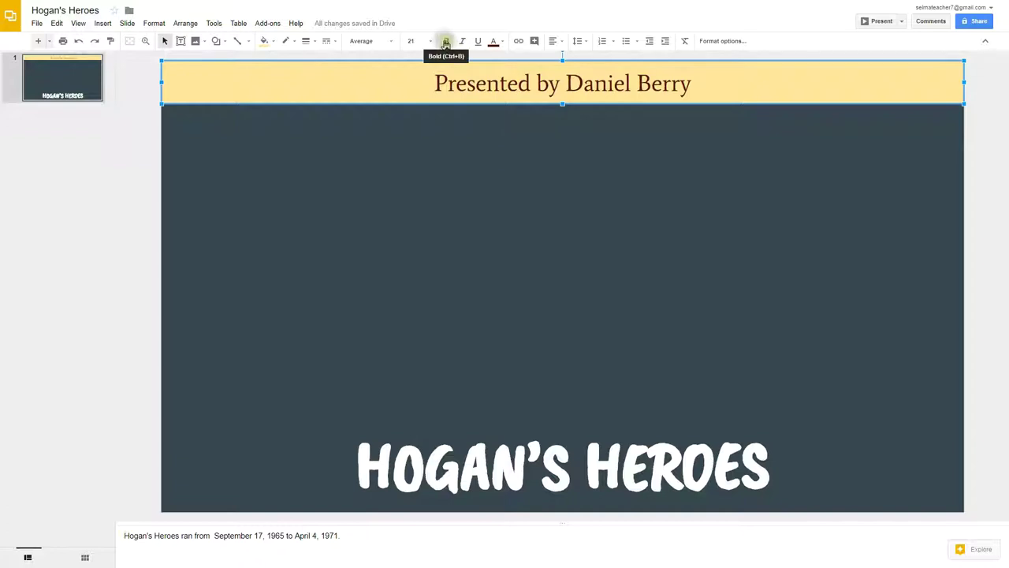
pyautogui.click(445, 42)
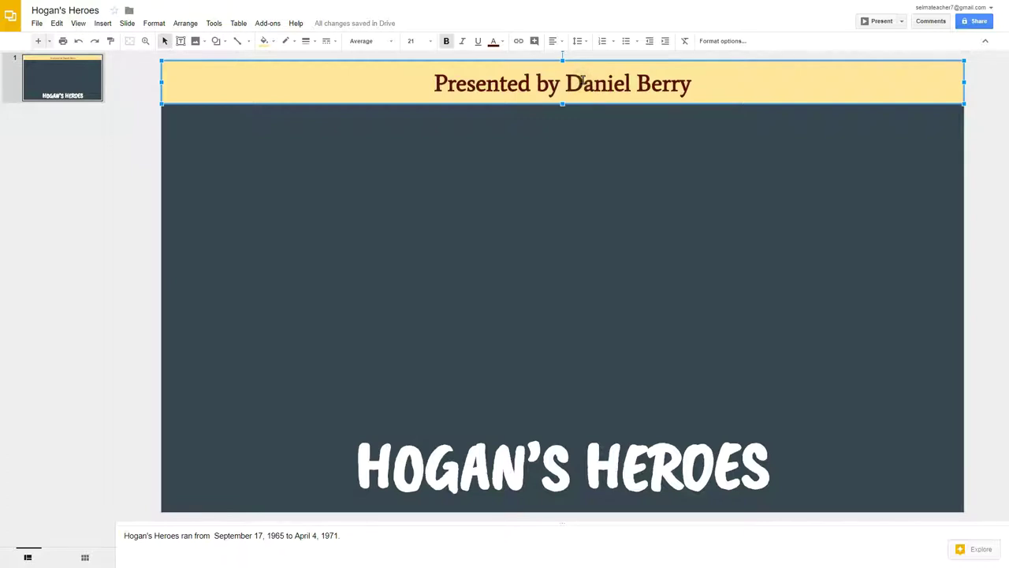
pyautogui.click(616, 477)
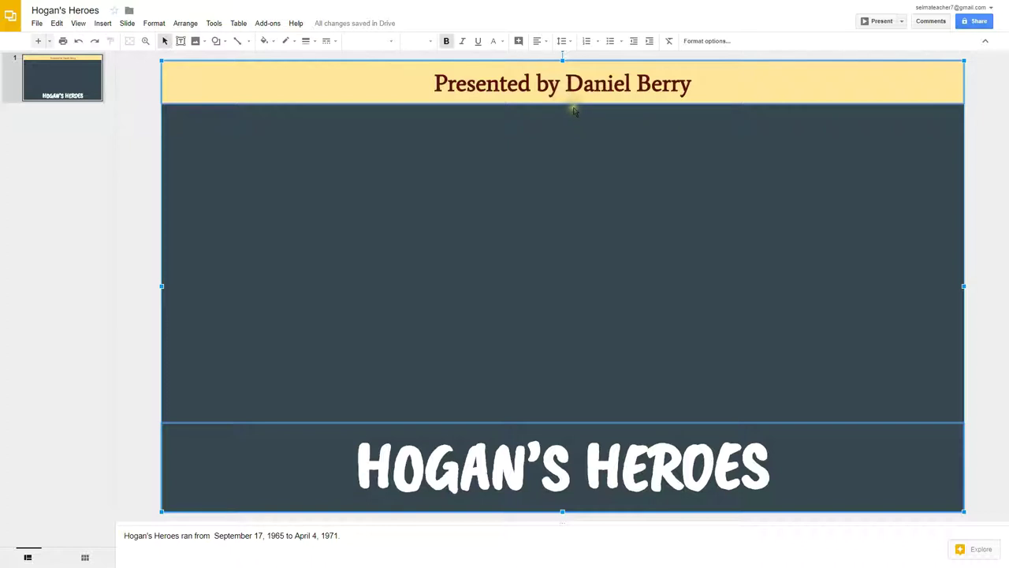
# - Align the HOGAN'S HEROES title to Middle vertically within its box
pyautogui.click(541, 41)
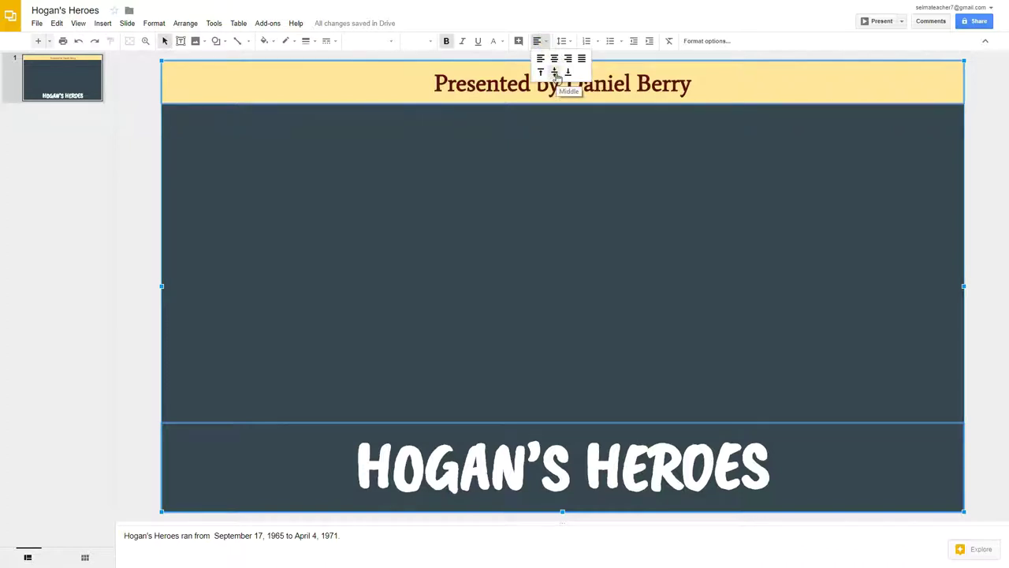
pyautogui.click(555, 73)
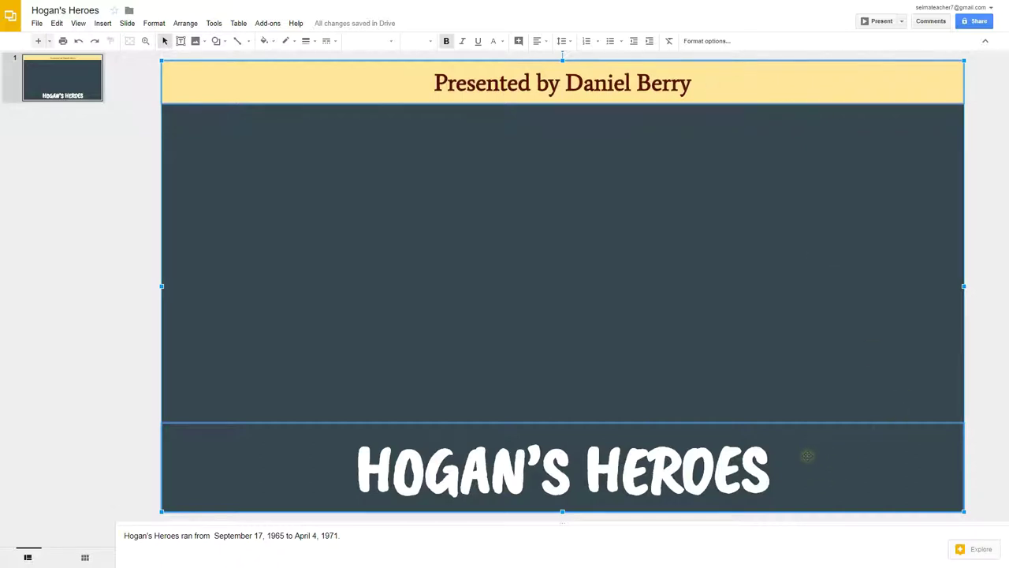
pyautogui.click(256, 291)
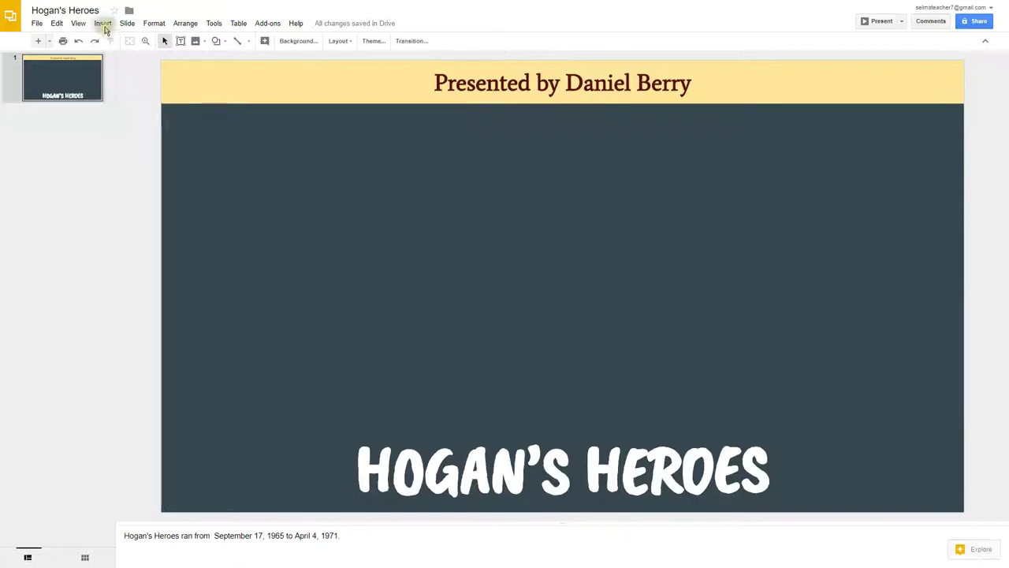
# - Open the Insert > Image > Search the web panel beside the slide
pyautogui.click(104, 24)
pyautogui.moveTo(119, 69)
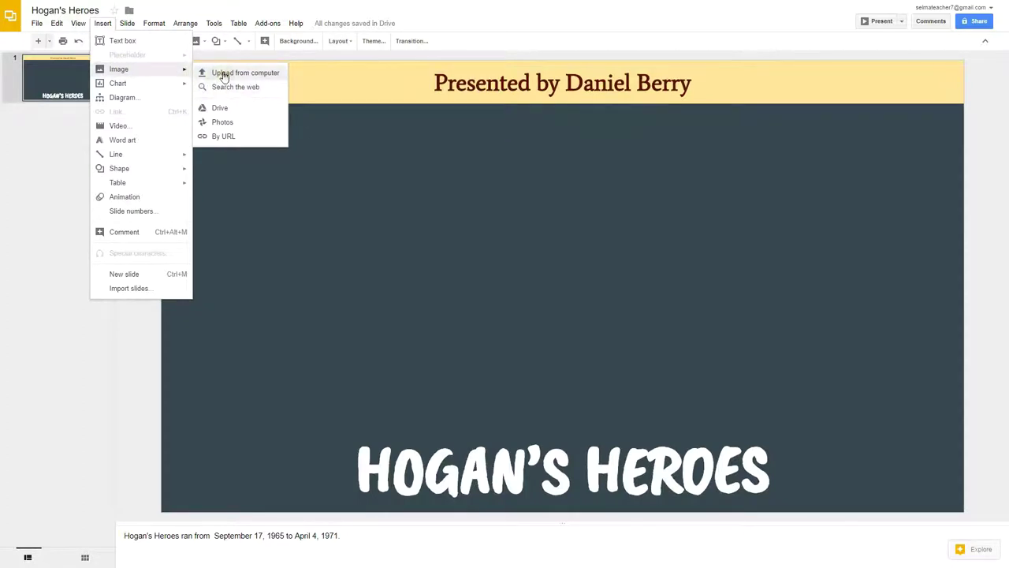
pyautogui.click(225, 73)
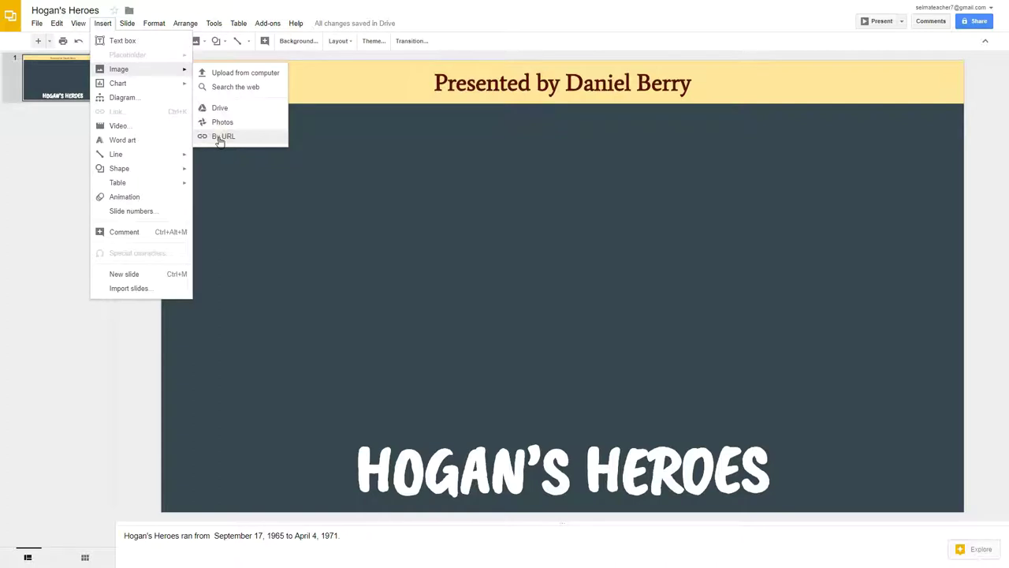
pyautogui.click(227, 88)
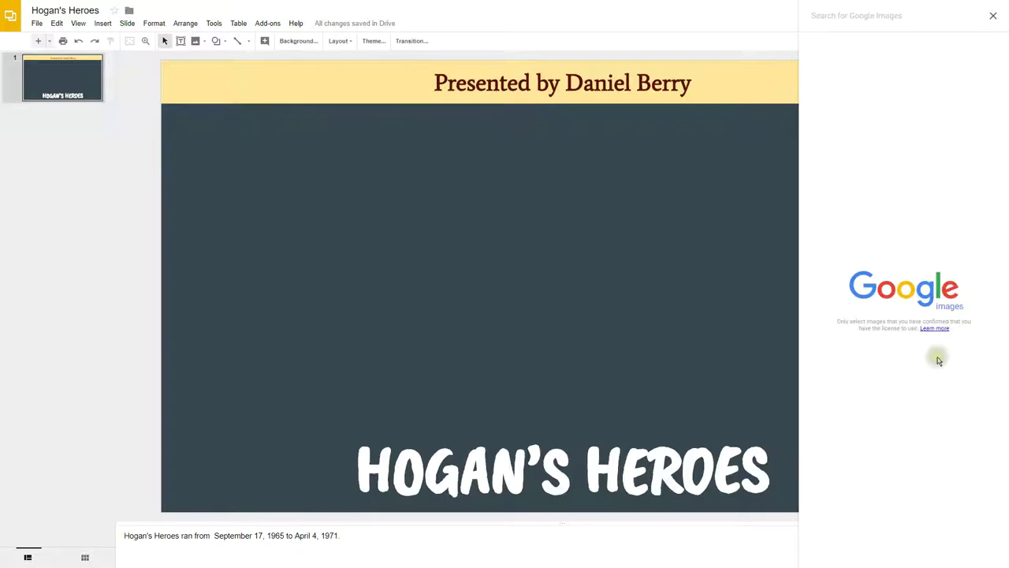
# - Search the web for 'hogan's heroes' images and take the browser out of full screen
pyautogui.click(819, 13)
pyautogui.write('hogan')
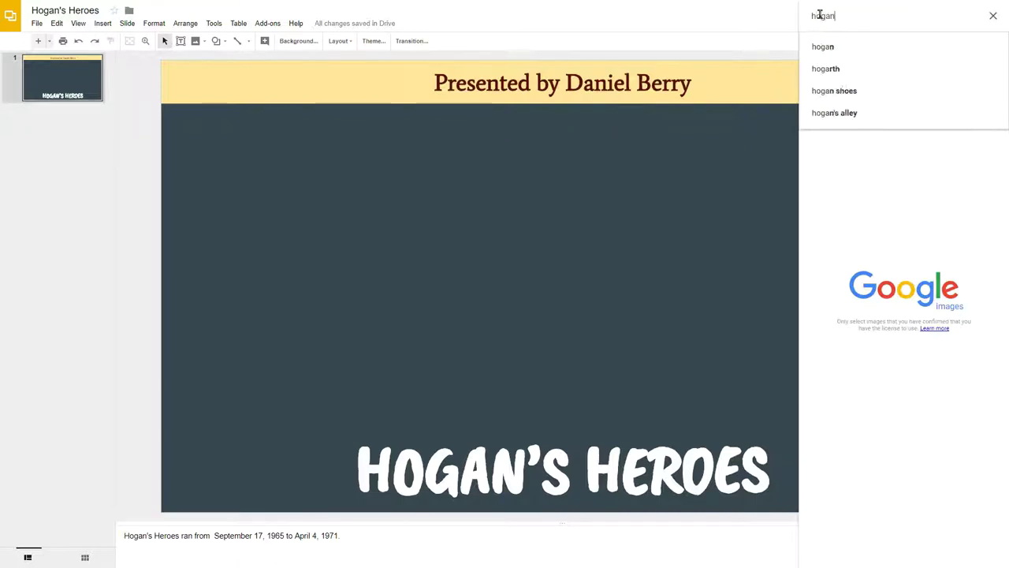
pyautogui.write("'s heroes")
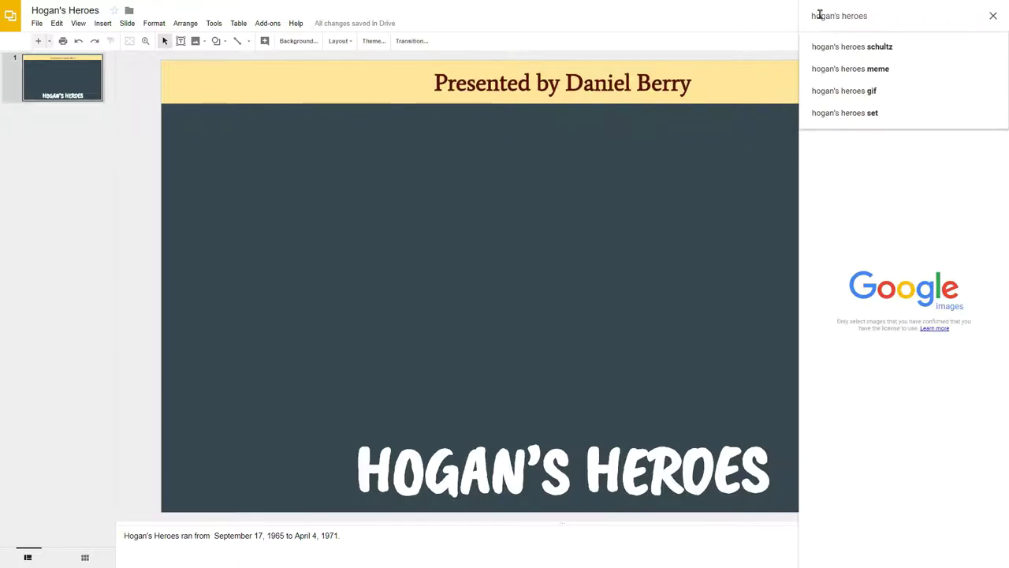
pyautogui.press('Return')
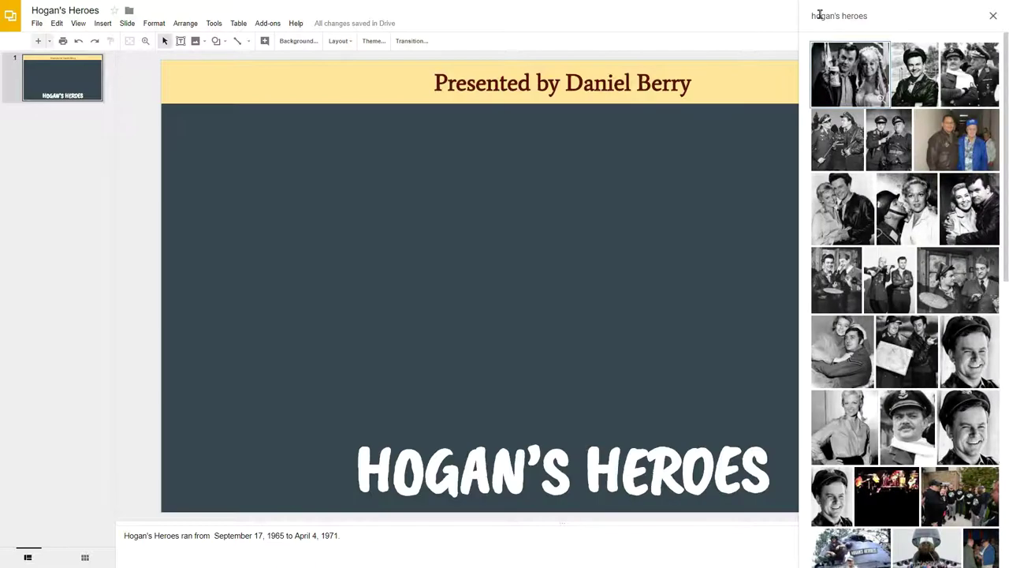
pyautogui.scroll(-1, 905, 299)
pyautogui.scroll(-1, 905, 299)
pyautogui.scroll(-2, 905, 300)
pyautogui.scroll(-1, 905, 300)
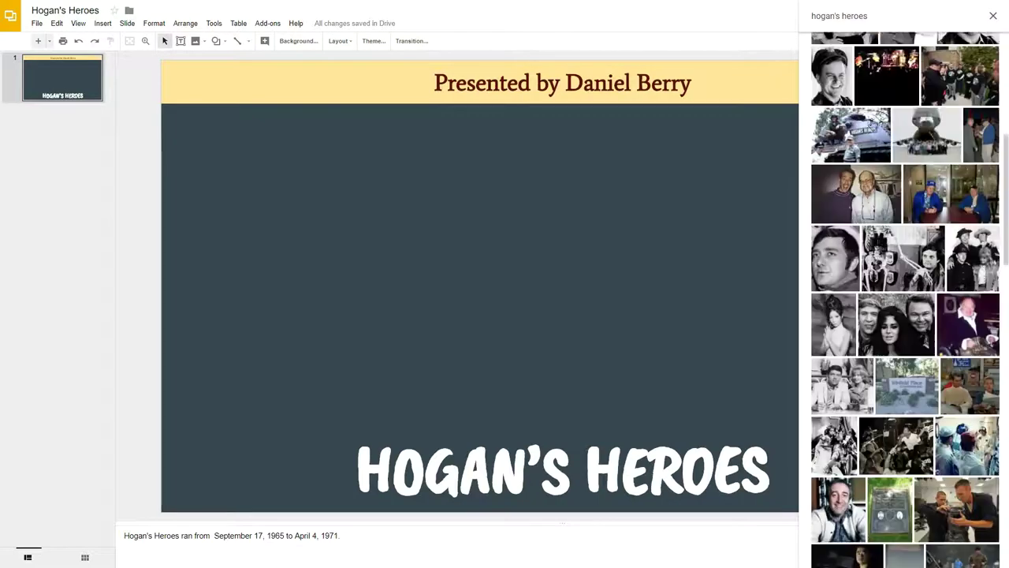
pyautogui.scroll(5, 906, 300)
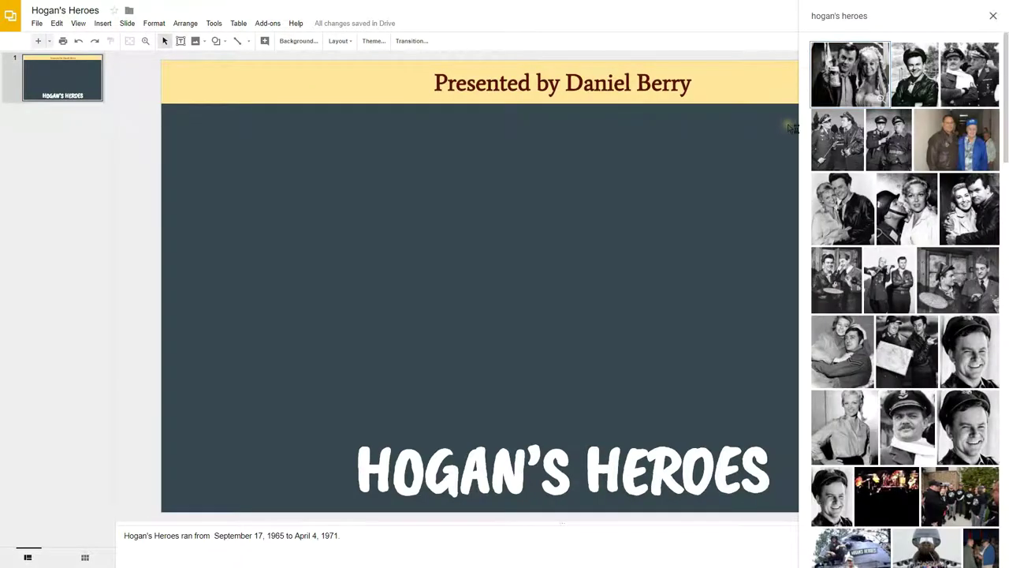
pyautogui.moveTo(793, 129)
pyautogui.mouseDown()
pyautogui.moveTo(773, 119)
pyautogui.moveTo(722, 143)
pyautogui.mouseUp()
pyautogui.press('F11')
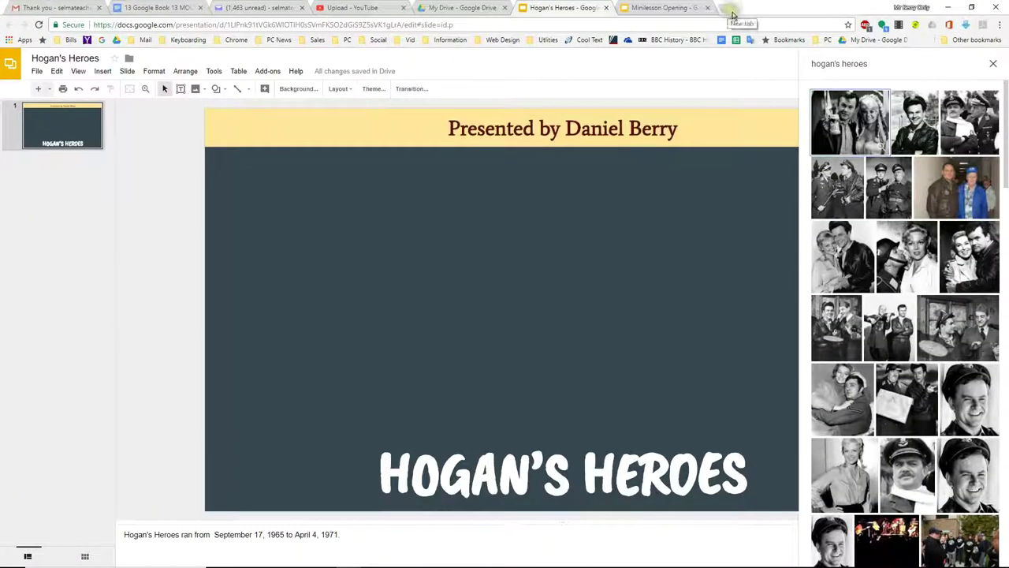
# - In a new Chrome tab, search Google Images for 'hogan's heros'
pyautogui.click(729, 8)
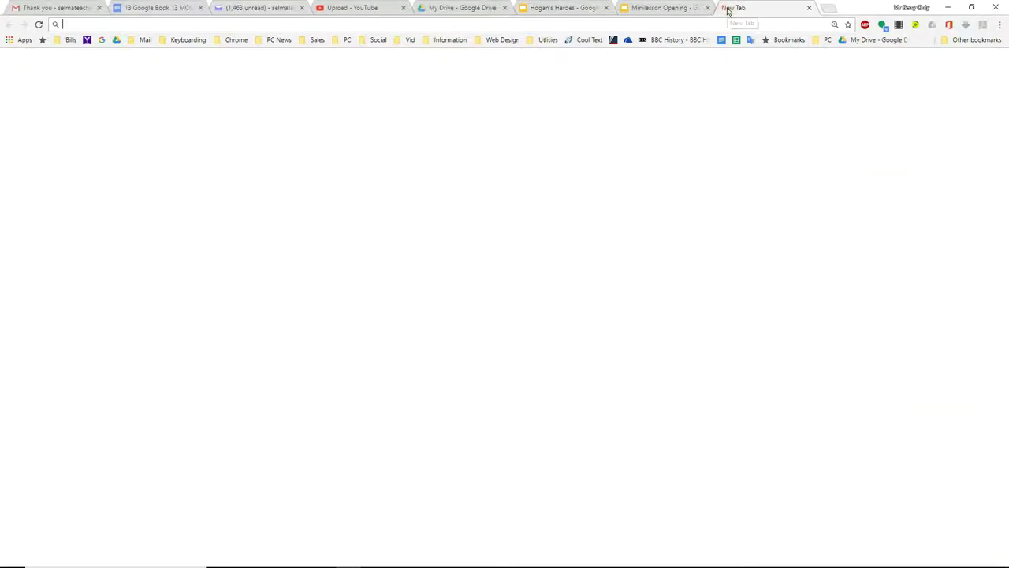
pyautogui.write('ho')
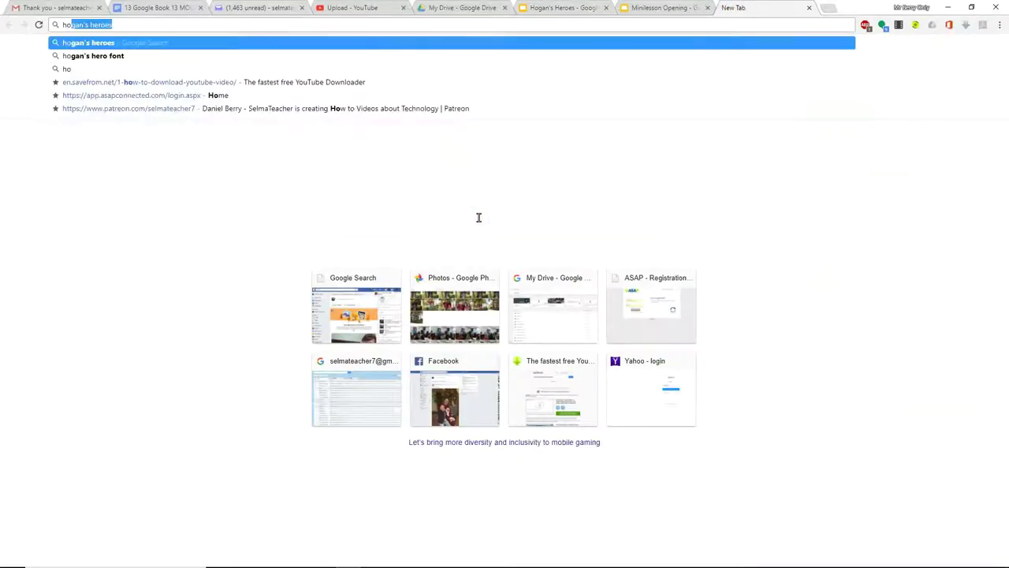
pyautogui.write("gan's heros")
pyautogui.press('Return')
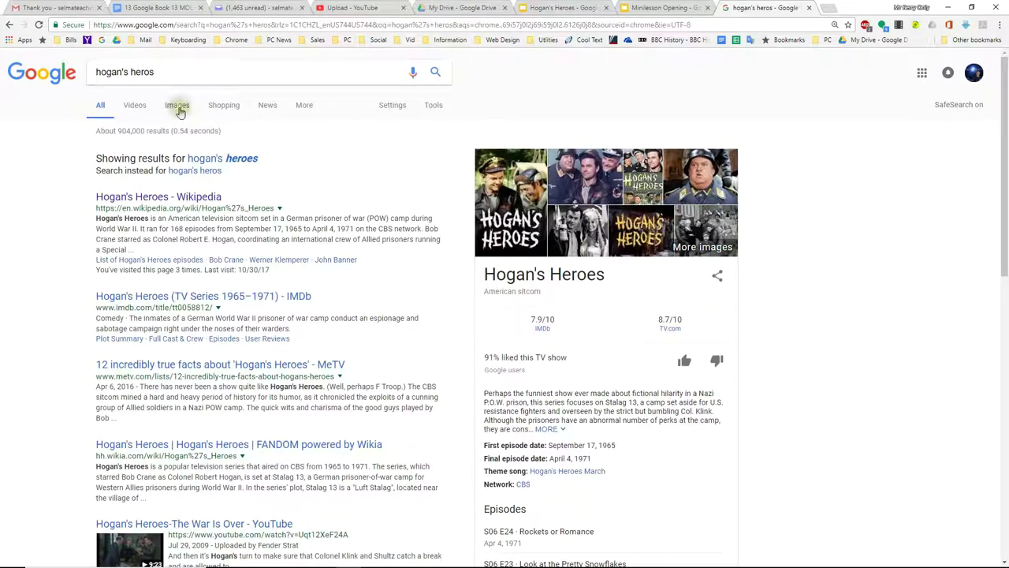
pyautogui.click(178, 107)
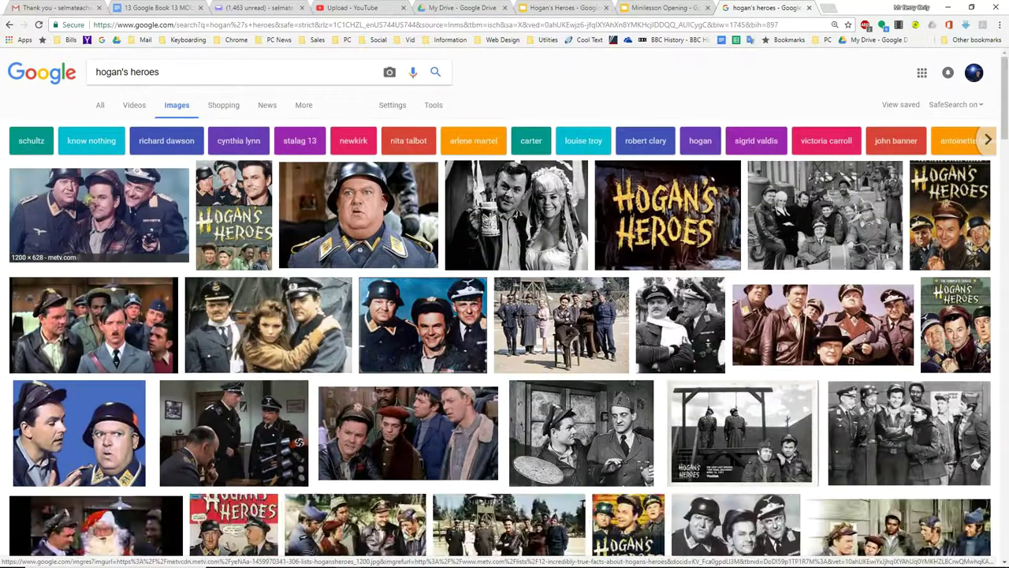
# - Preview the colour photo of the three officers and copy the image
pyautogui.click(90, 202)
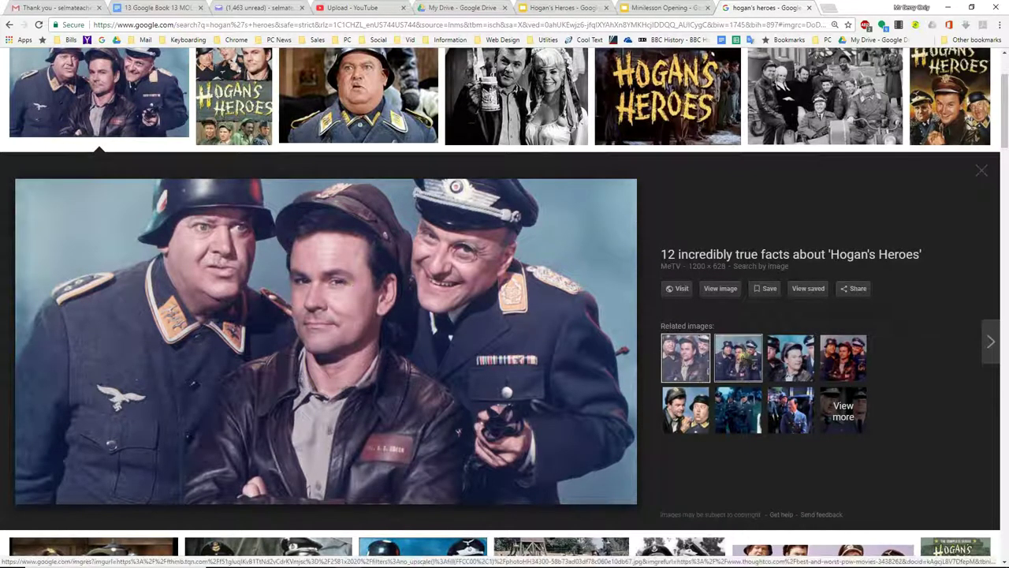
pyautogui.click(743, 356)
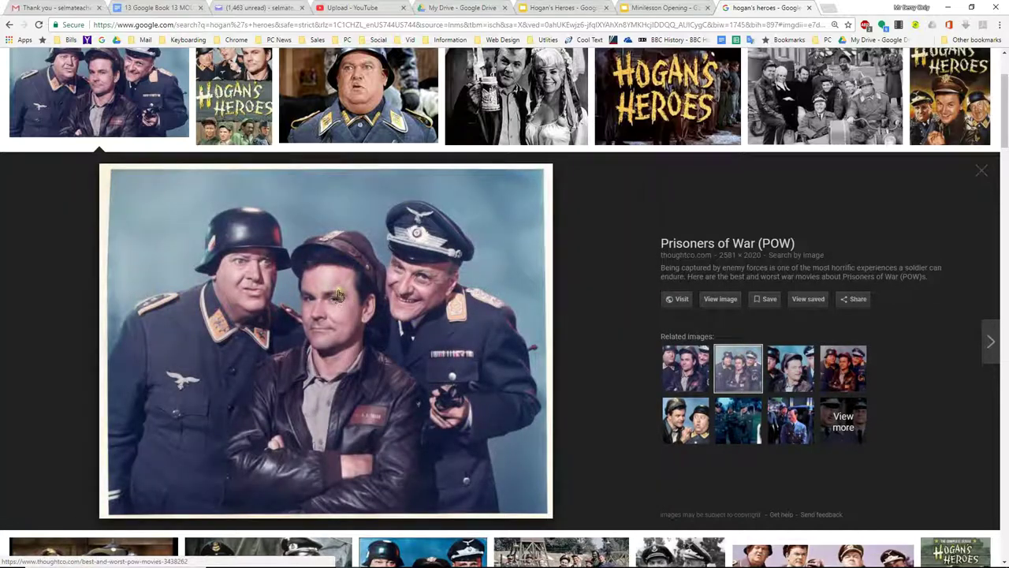
pyautogui.rightClick(339, 203)
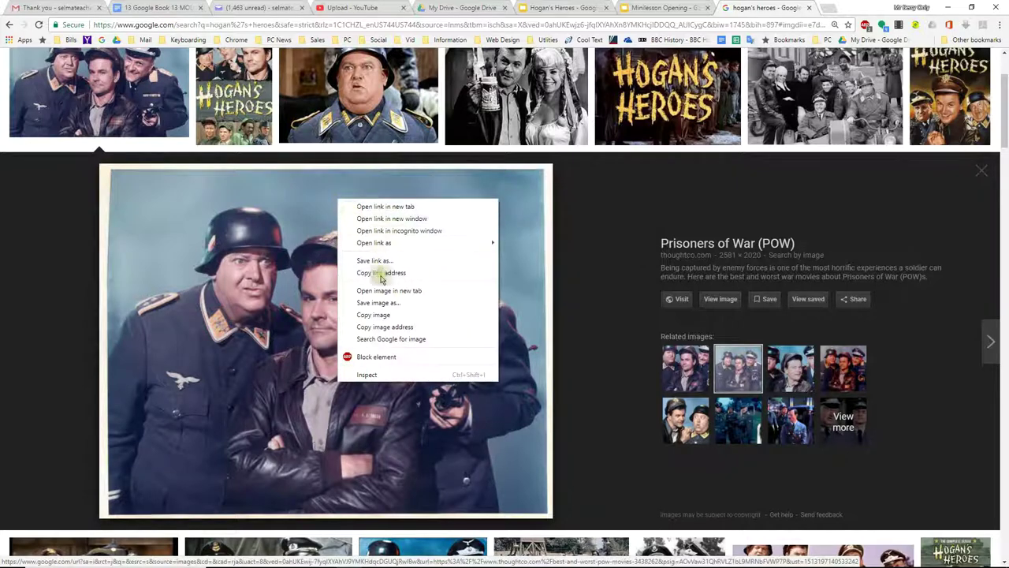
pyautogui.click(371, 315)
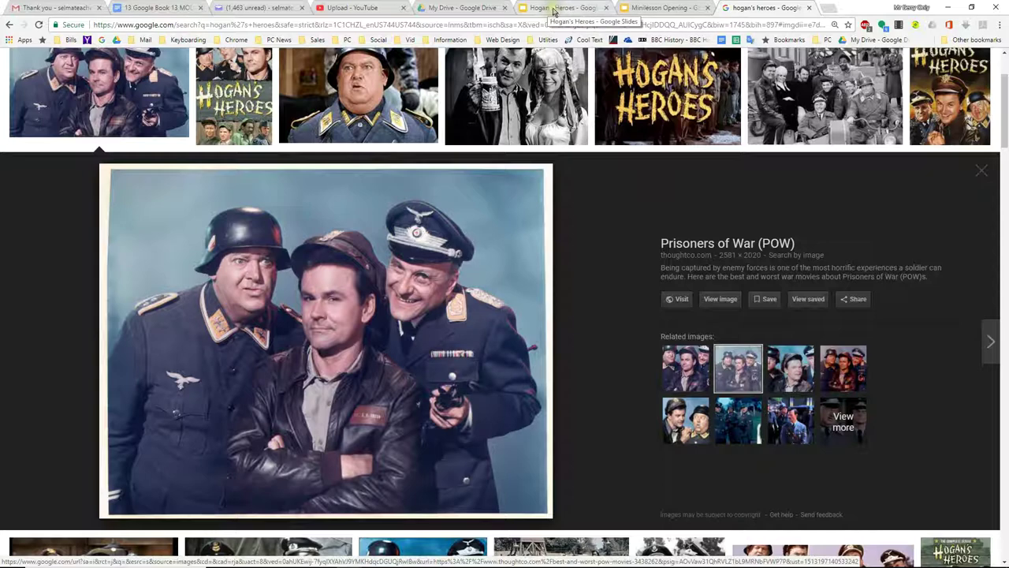
# - Paste the copied officers photo onto the slide, close the search panel, and enter crop mode
pyautogui.click(555, 11)
pyautogui.press('F11')
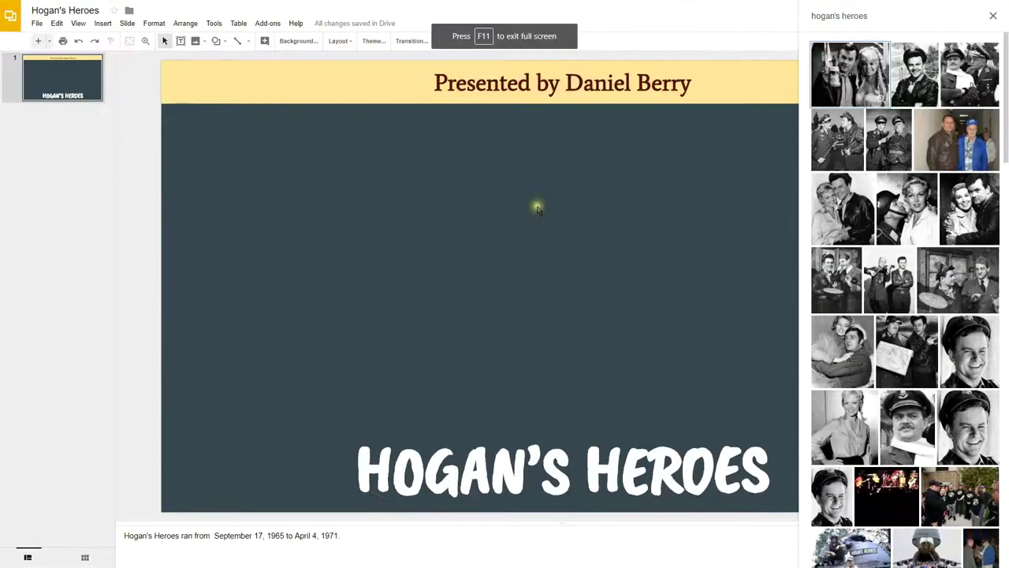
pyautogui.rightClick(312, 198)
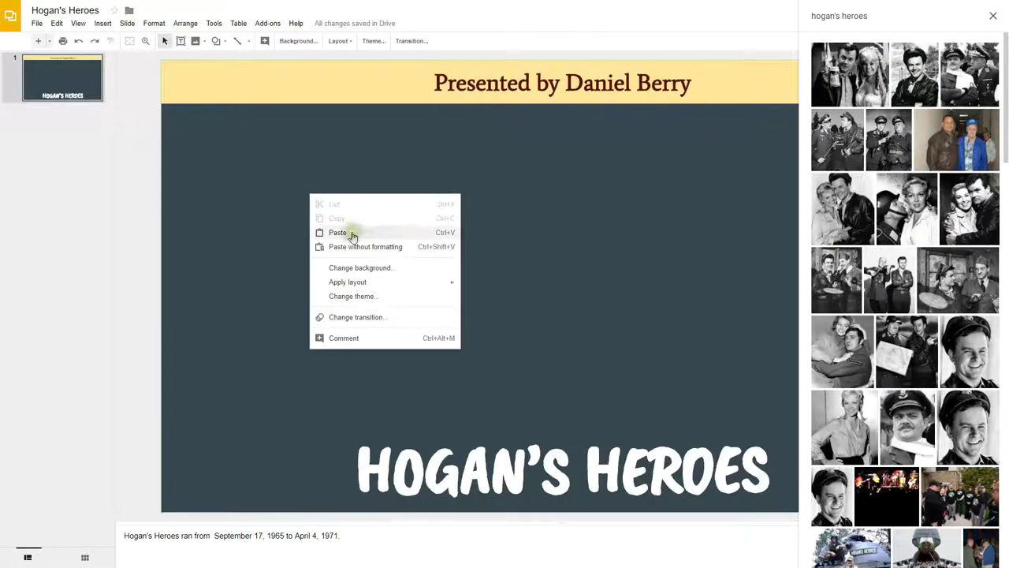
pyautogui.click(352, 233)
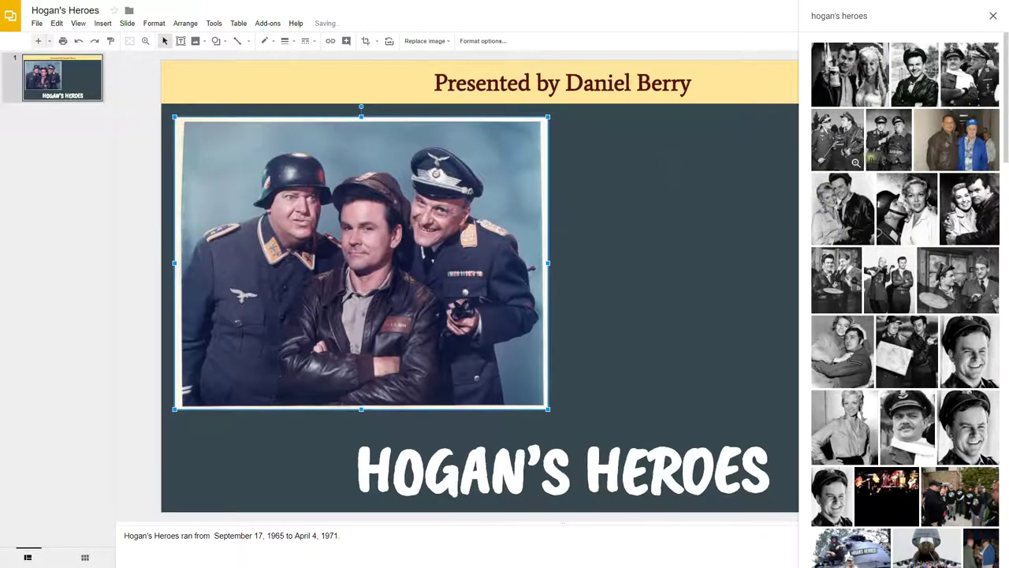
pyautogui.click(992, 19)
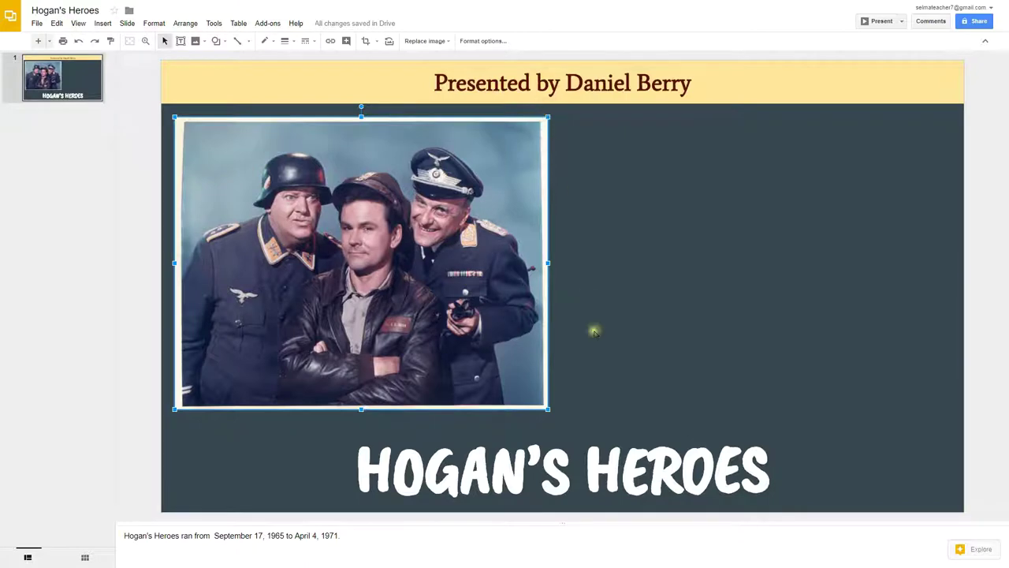
pyautogui.doubleClick(365, 281)
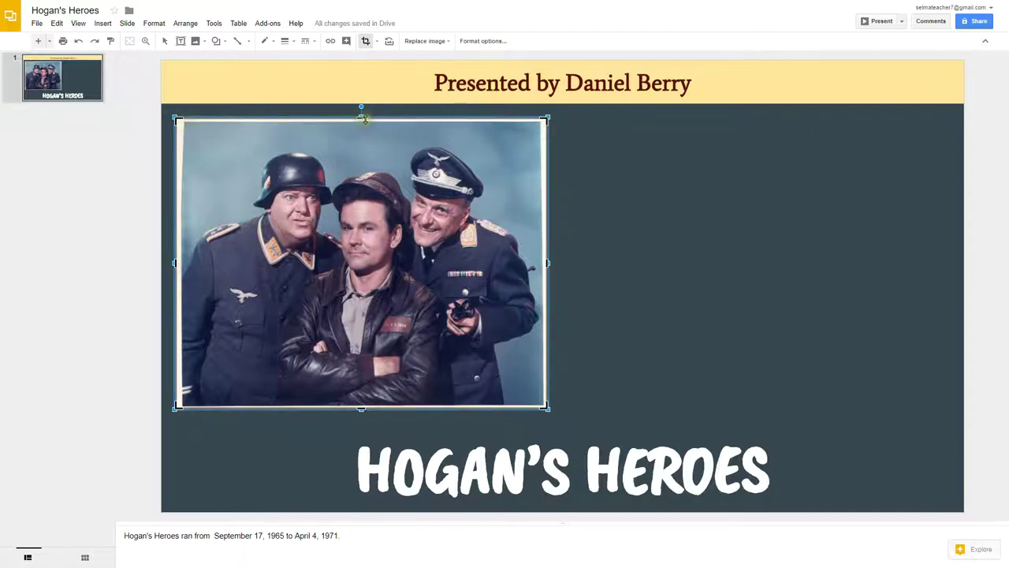
# - Crop the officers photo inward on its top, left, right and bottom edges, then apply
pyautogui.moveTo(365, 118); pyautogui.dragTo(364, 143)
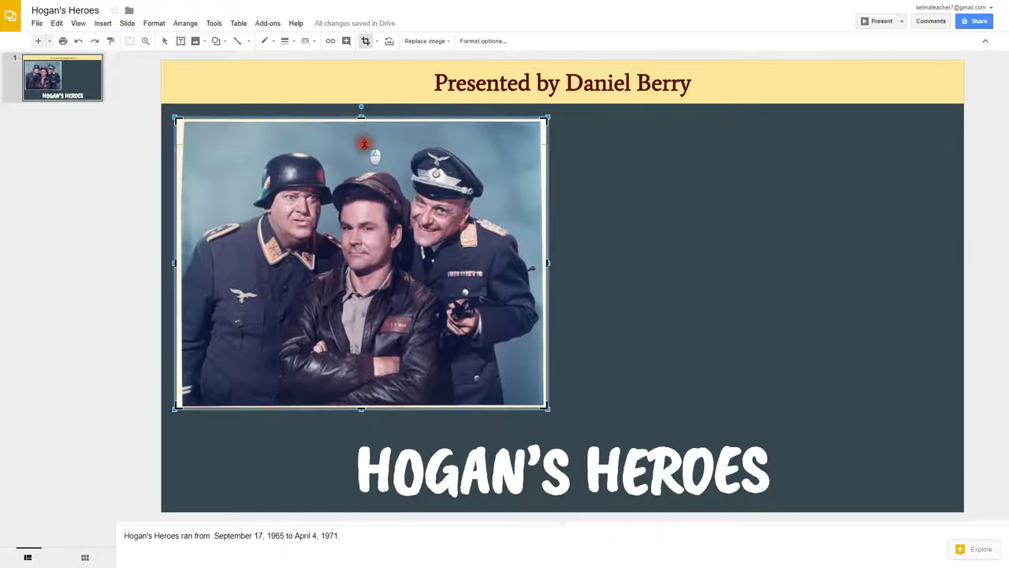
pyautogui.moveTo(174, 275); pyautogui.dragTo(196, 277)
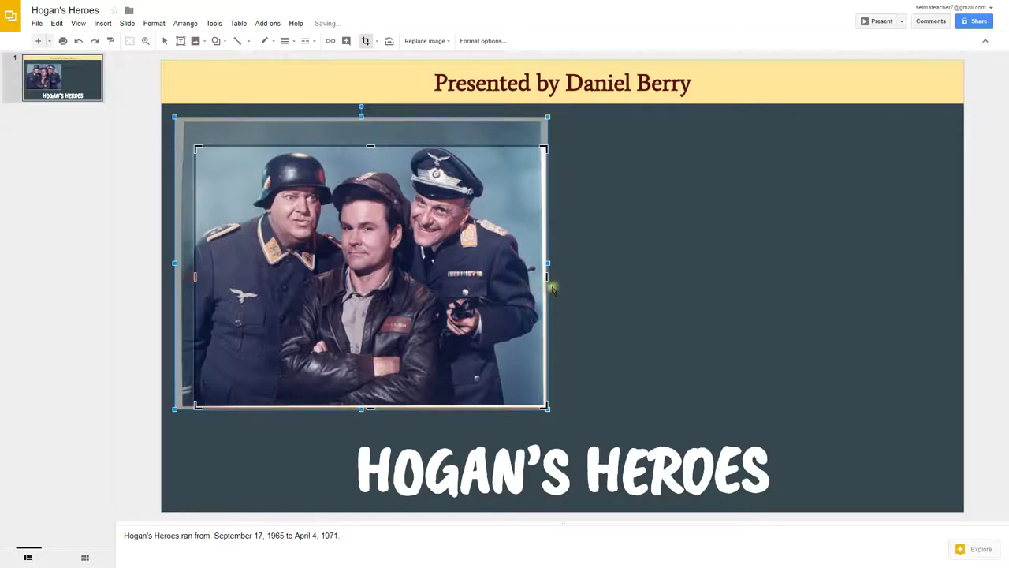
pyautogui.moveTo(546, 276); pyautogui.dragTo(530, 277)
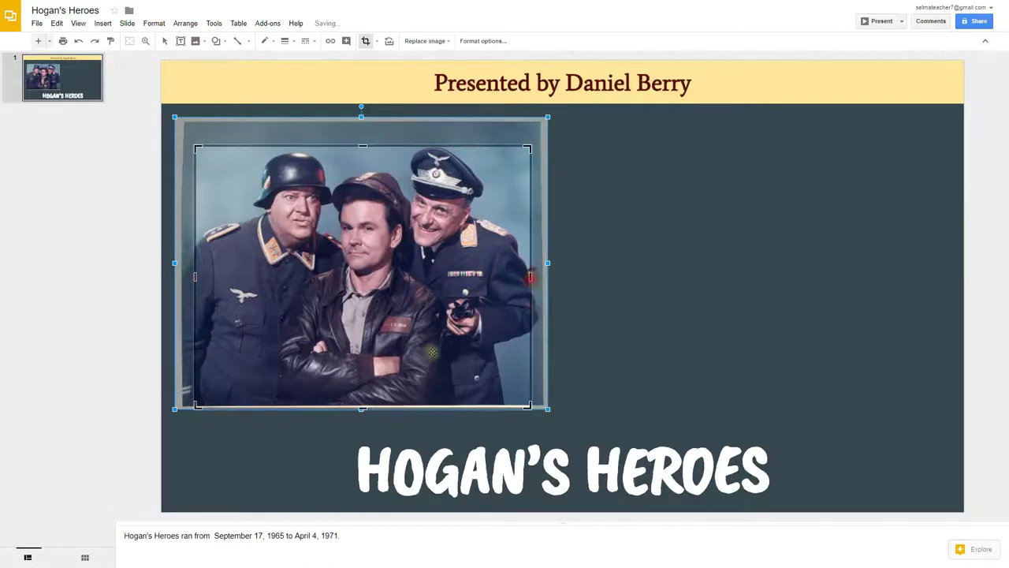
pyautogui.moveTo(362, 408); pyautogui.dragTo(362, 372)
pyautogui.click(605, 261)
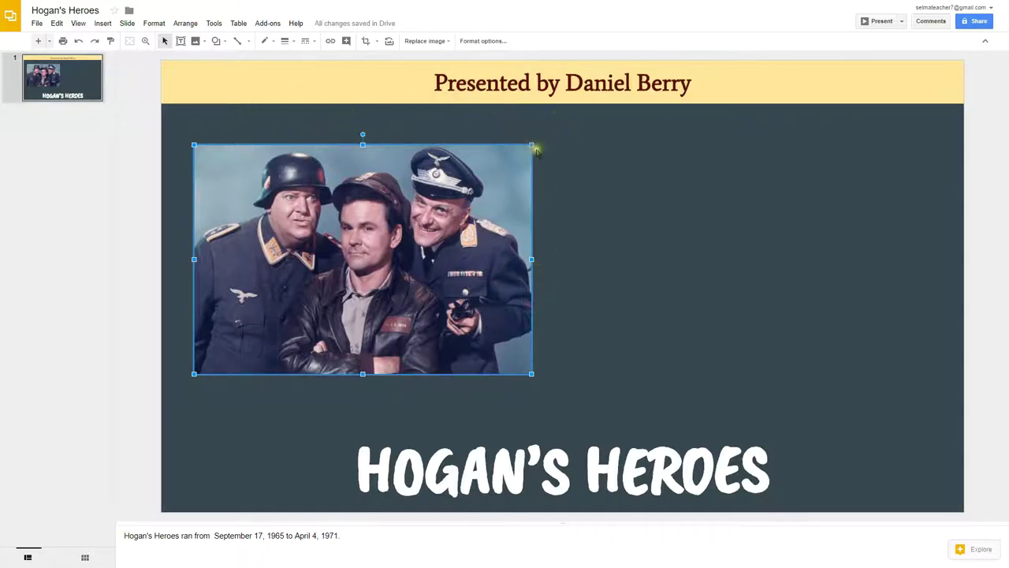
# - Enlarge the officers photo to full slide height and centre it horizontally on the red guides
pyautogui.moveTo(530, 147); pyautogui.dragTo(637, 72)
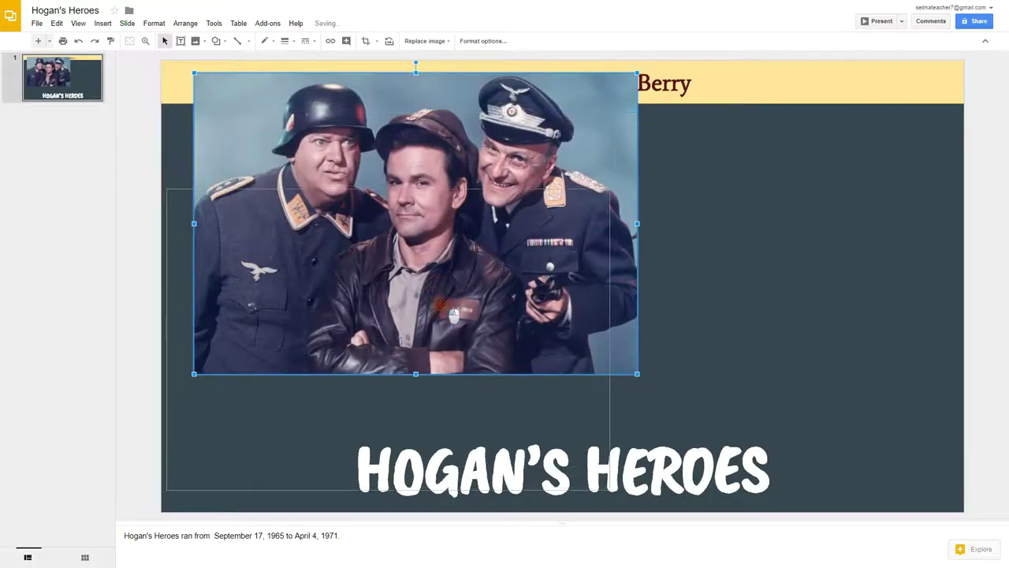
pyautogui.moveTo(449, 293); pyautogui.dragTo(450, 340)
pyautogui.moveTo(605, 211)
pyautogui.mouseDown()
pyautogui.moveTo(621, 219)
pyautogui.moveTo(828, 123)
pyautogui.mouseUp()
pyautogui.moveTo(484, 247); pyautogui.dragTo(544, 246)
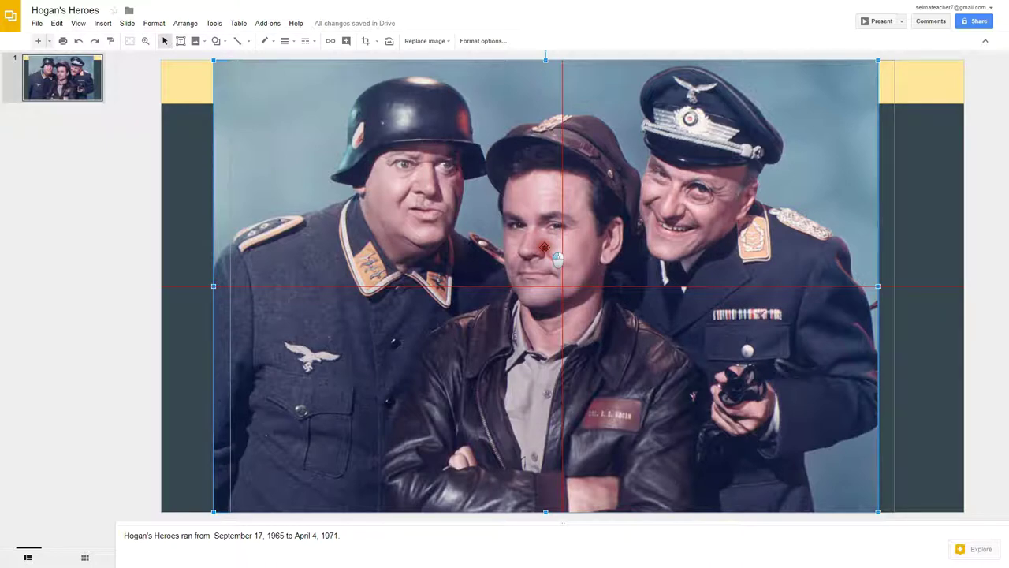
pyautogui.moveTo(544, 247); pyautogui.dragTo(544, 248)
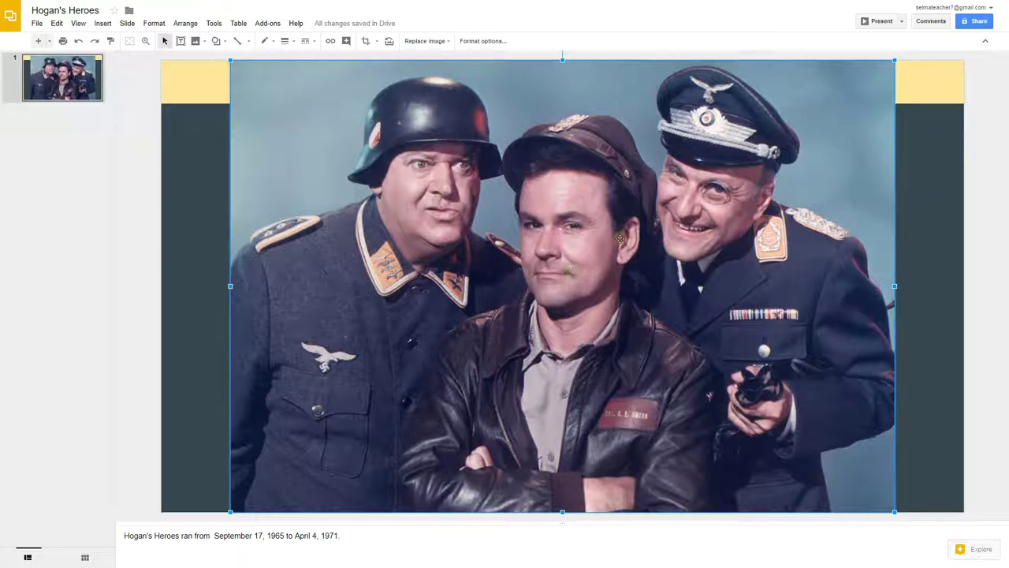
# - Send the officers photo to back, then select the HOGAN'S HEROES title
pyautogui.rightClick(649, 270)
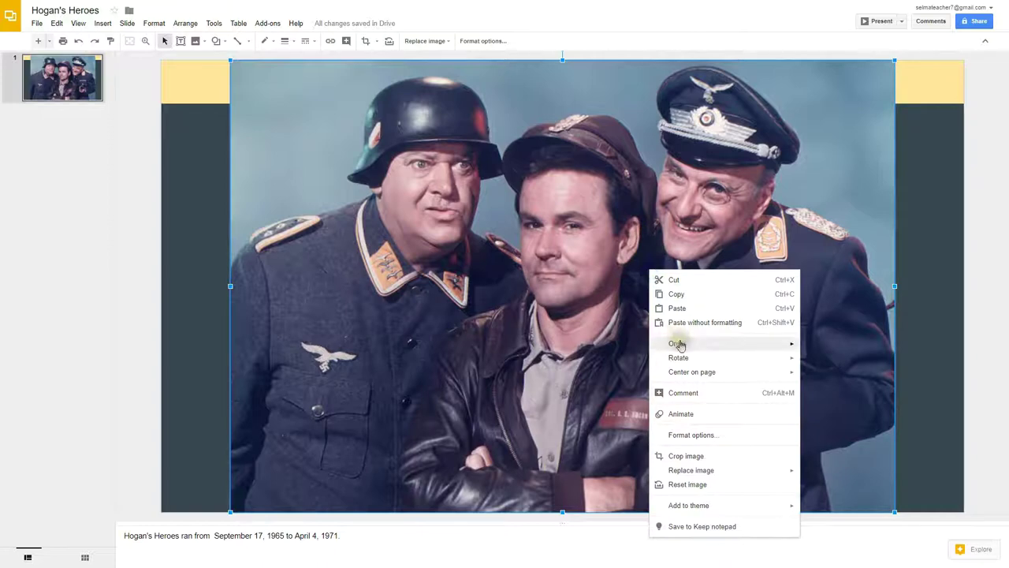
pyautogui.moveTo(677, 343)
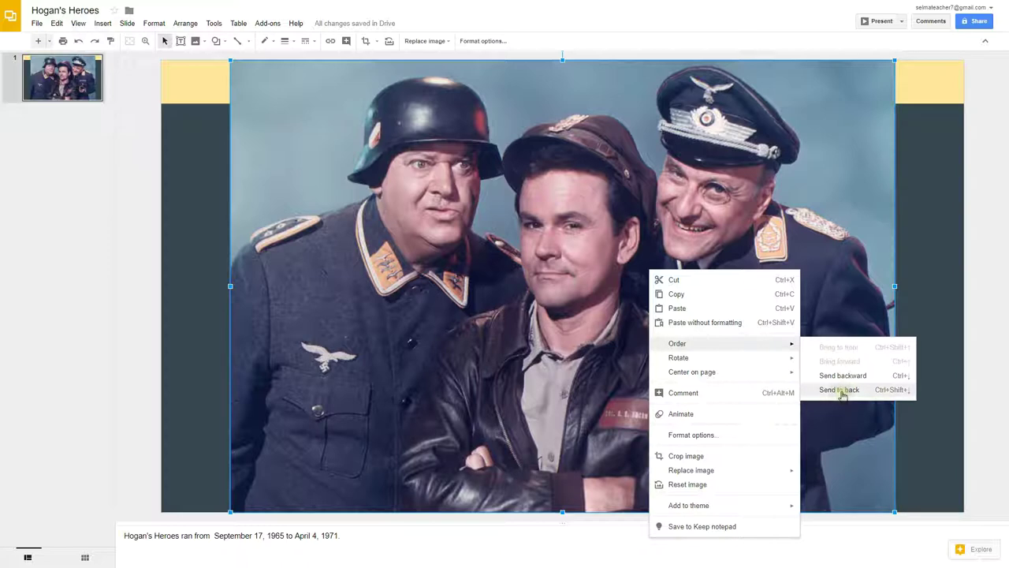
pyautogui.click(839, 390)
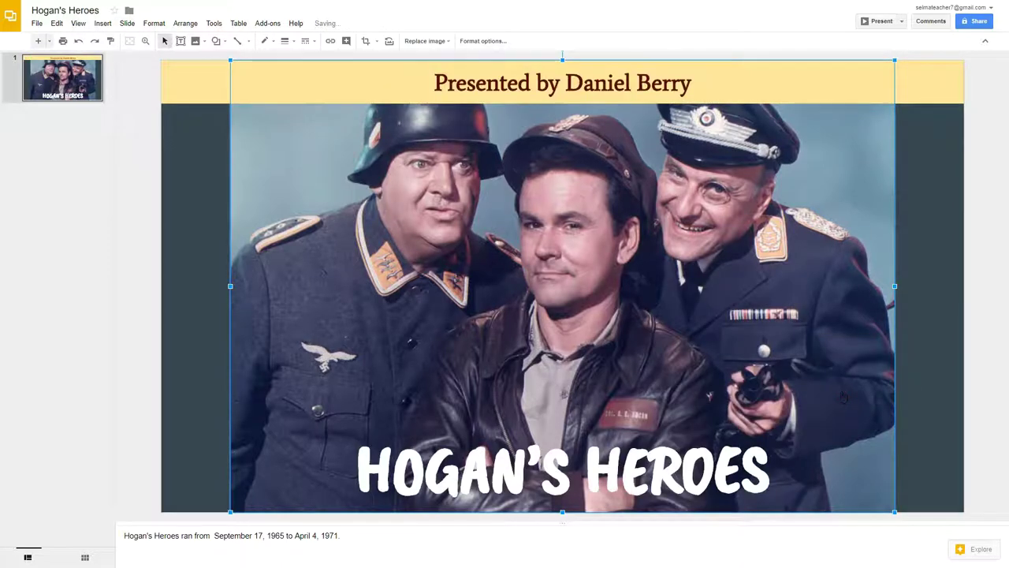
pyautogui.click(470, 467)
# - Color the HOGAN'S HEROES title text light yellow 2
pyautogui.tripleClick(363, 461)
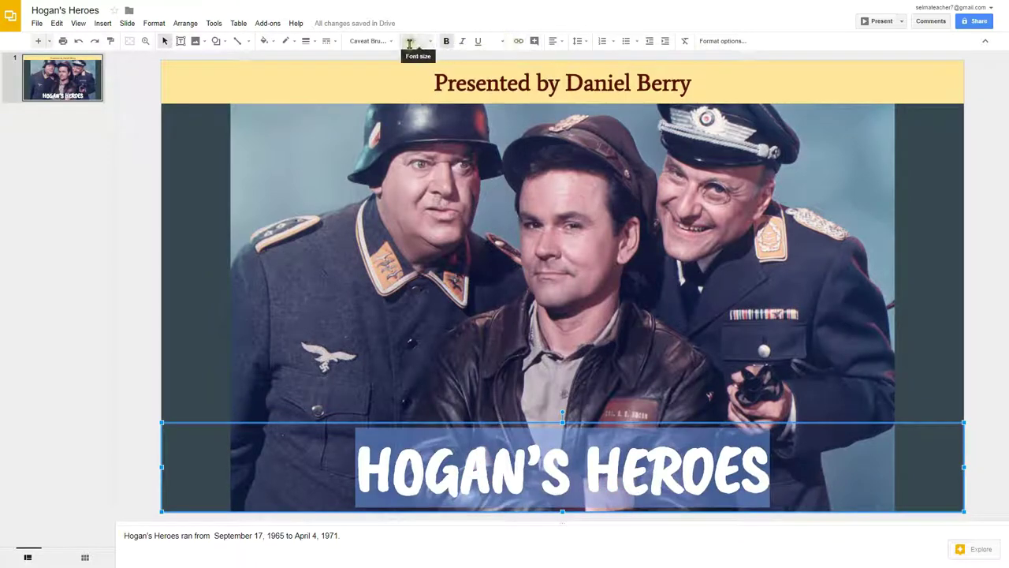
pyautogui.click(491, 42)
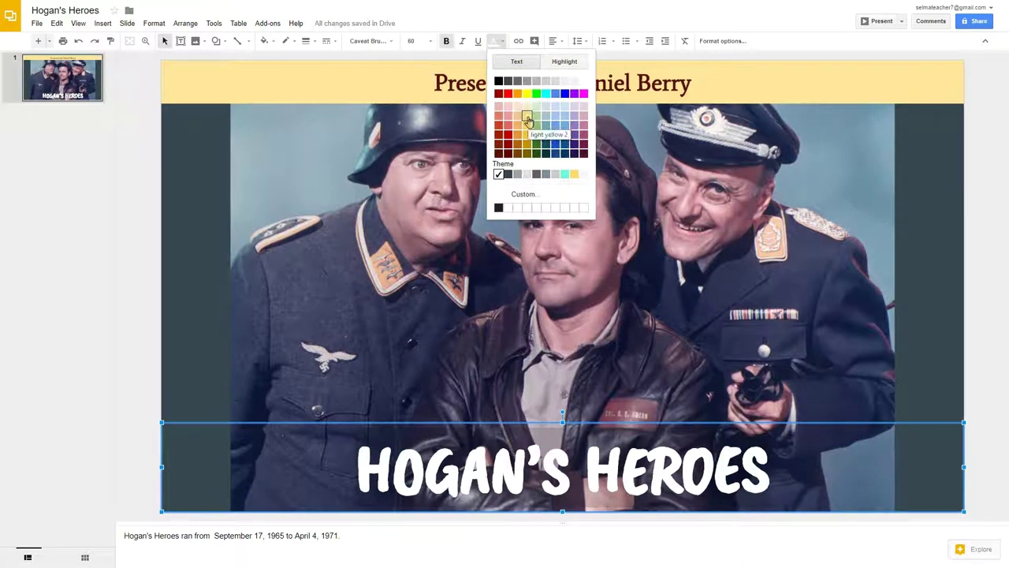
pyautogui.click(527, 117)
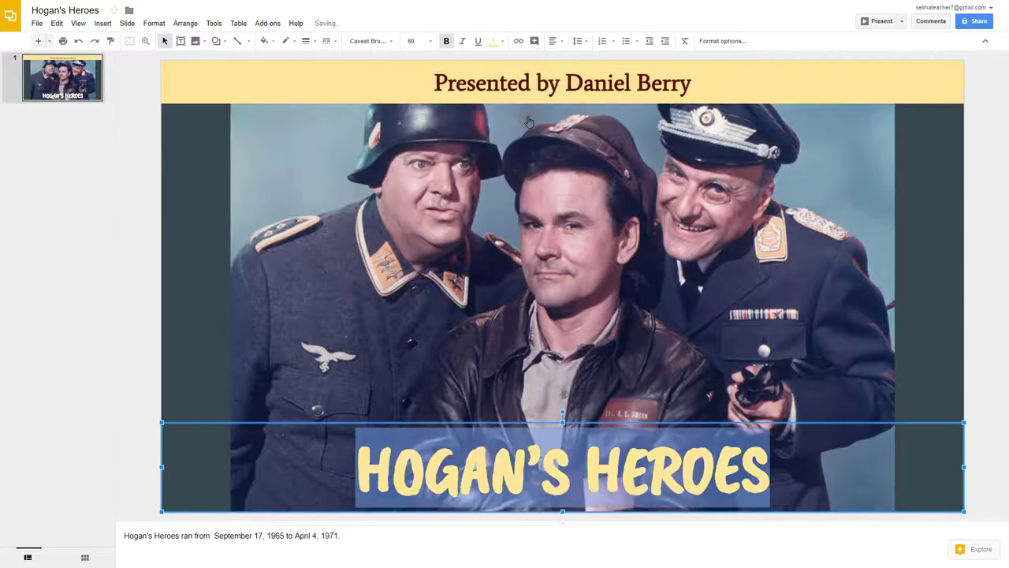
pyautogui.click(187, 228)
pyautogui.click(361, 435)
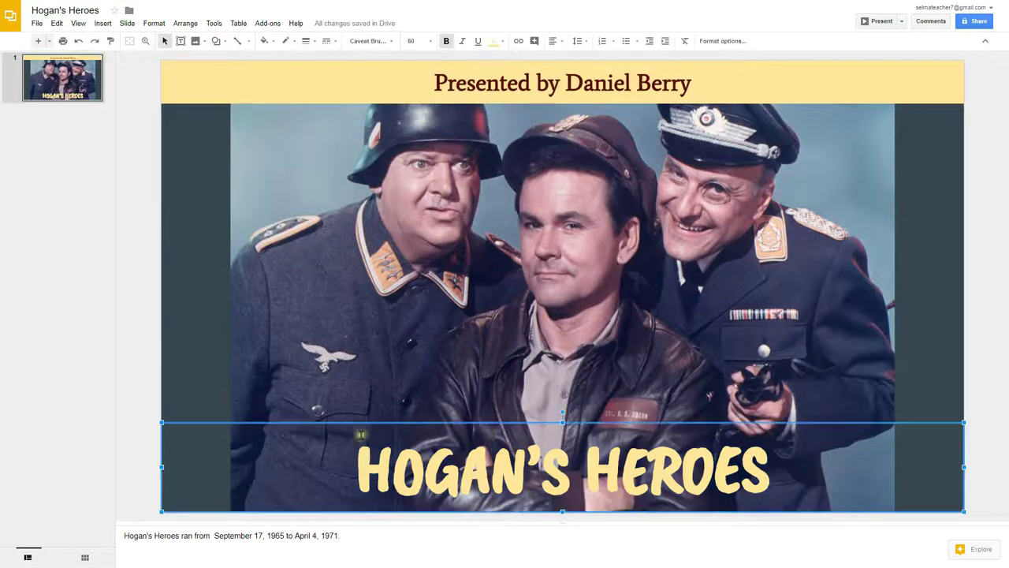
# - Fill the title text box with dark gray 4
pyautogui.click(266, 41)
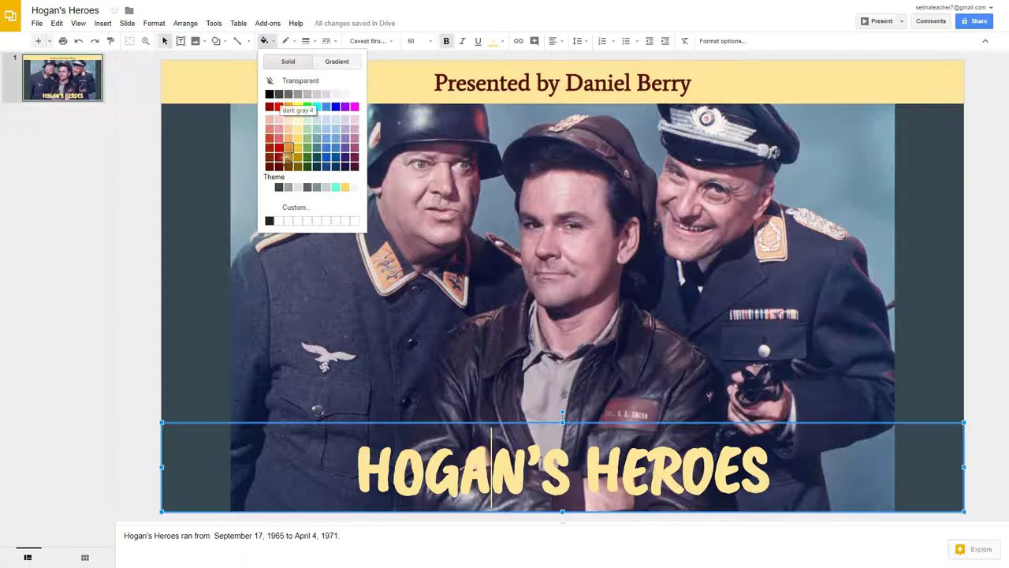
pyautogui.click(278, 188)
pyautogui.click(535, 229)
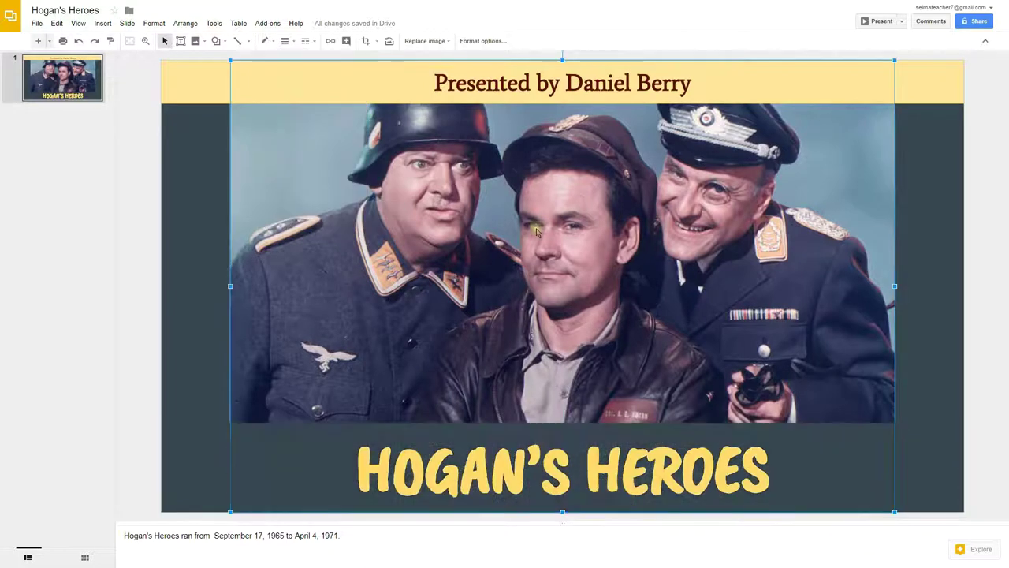
# - Stretch the officers photo to both slide edges and move it below the header
pyautogui.moveTo(539, 225); pyautogui.dragTo(543, 246)
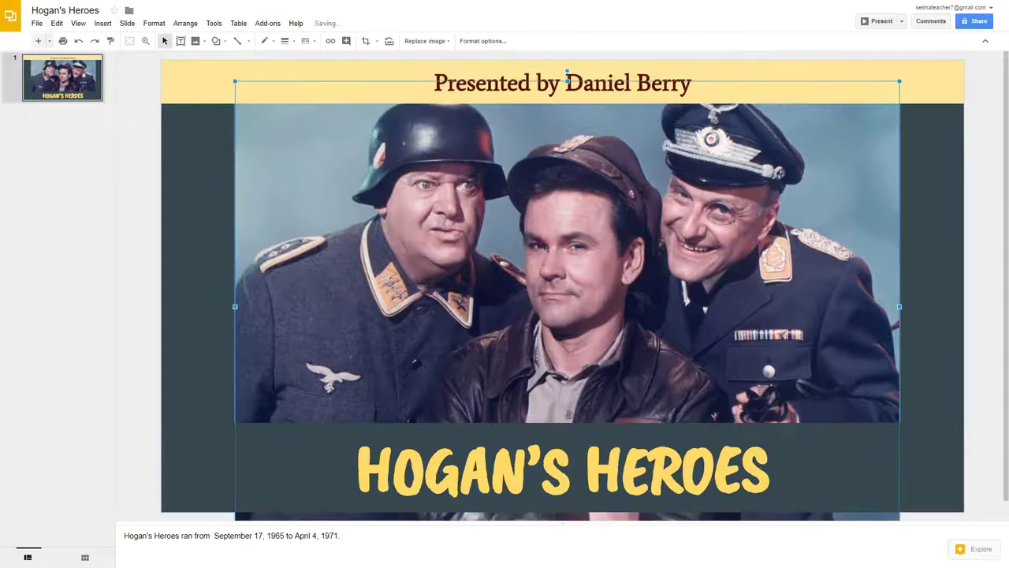
pyautogui.click(544, 247)
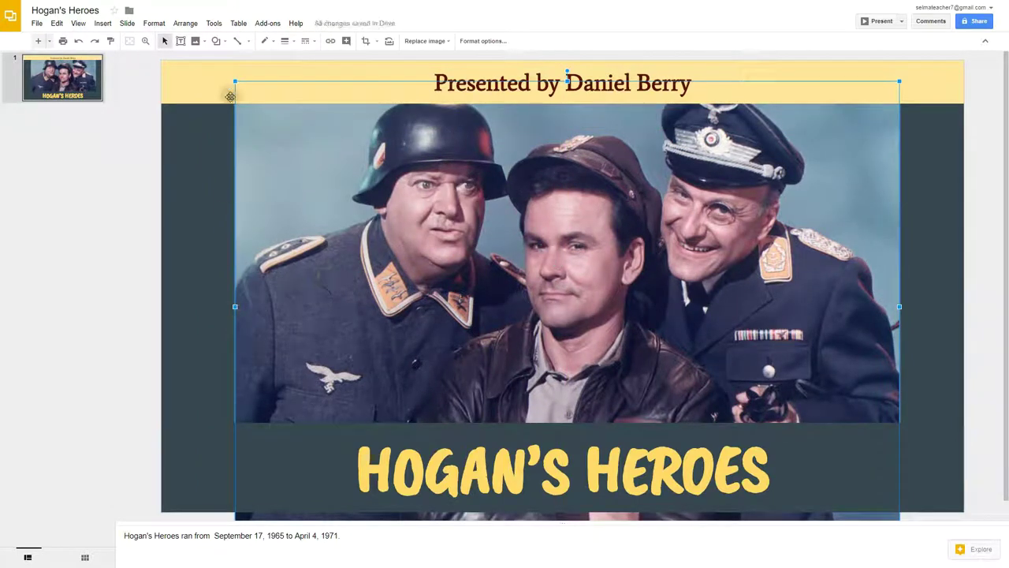
pyautogui.moveTo(236, 82); pyautogui.dragTo(200, 57)
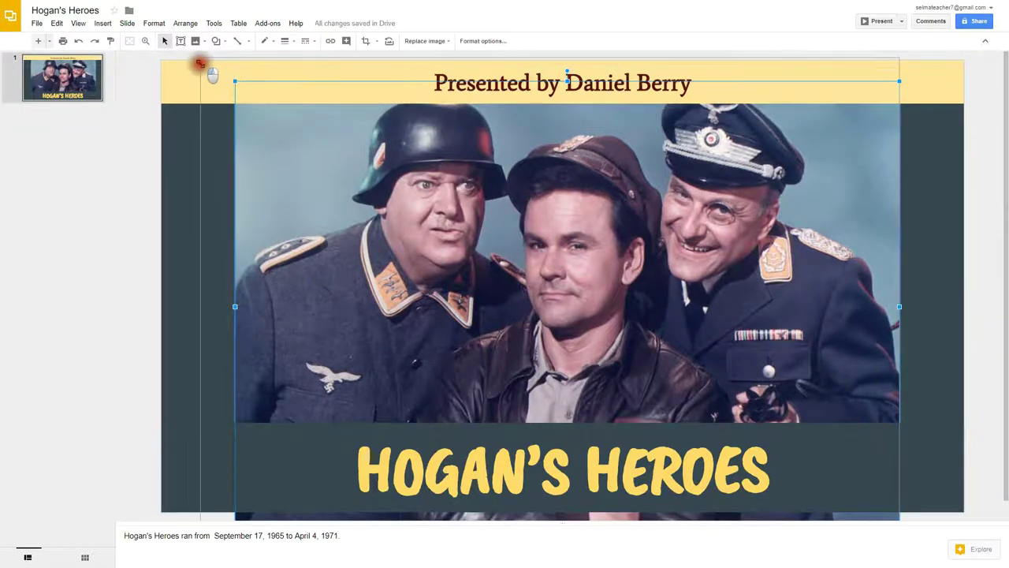
pyautogui.click(535, 210)
pyautogui.moveTo(535, 210); pyautogui.dragTo(539, 236)
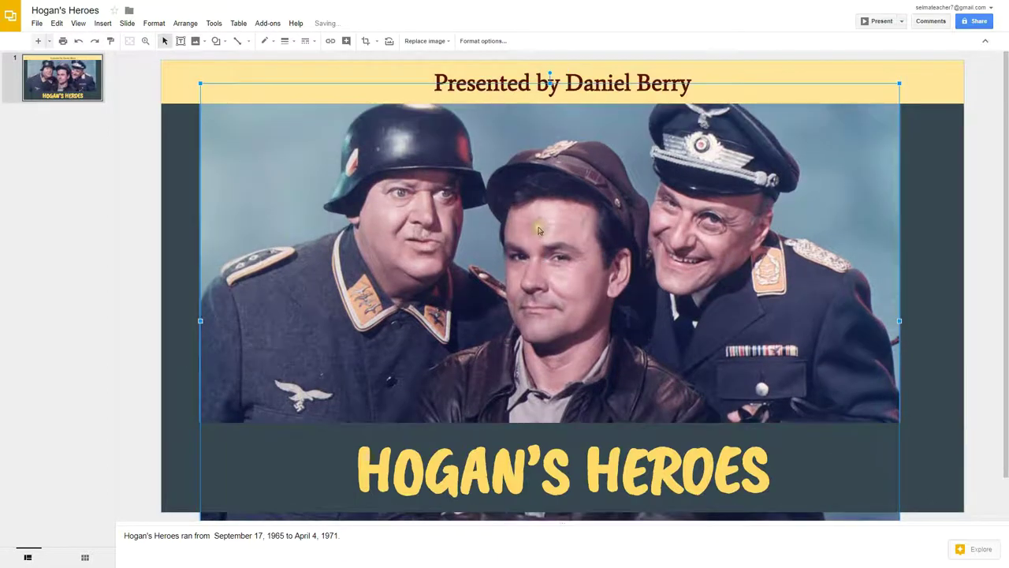
pyautogui.moveTo(955, 50); pyautogui.dragTo(946, 54)
pyautogui.moveTo(254, 135); pyautogui.dragTo(162, 73)
# - Nudge the HOGAN'S HEROES title box slightly down
pyautogui.click(622, 435)
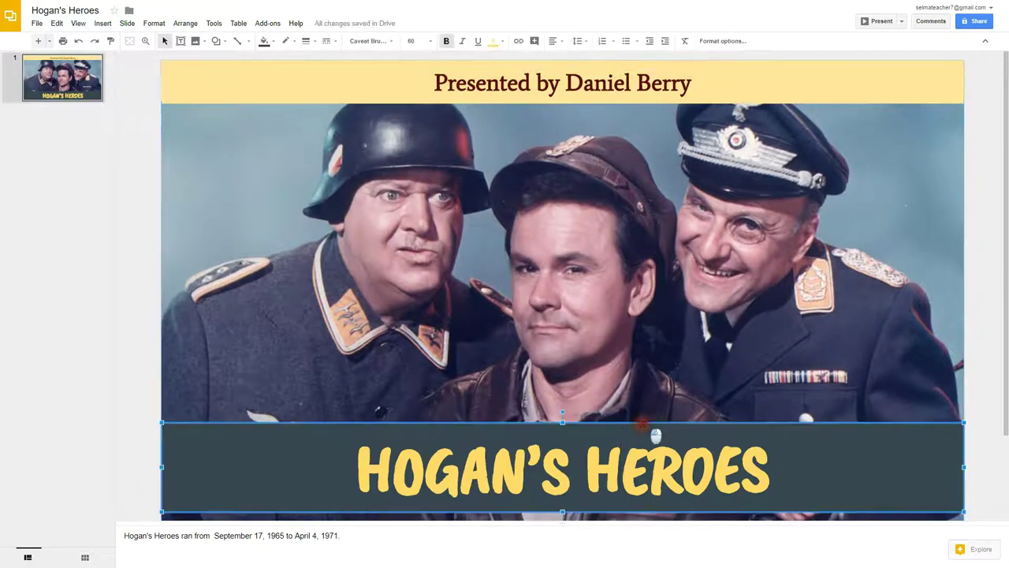
pyautogui.moveTo(640, 424); pyautogui.dragTo(642, 432)
pyautogui.click(964, 331)
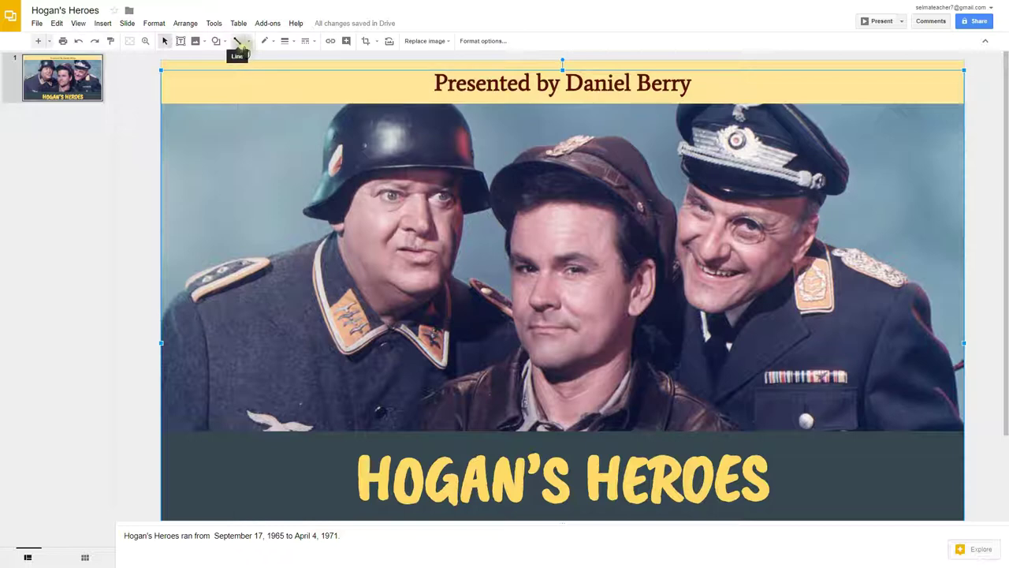
# - Draw a straight line along the title banner's top edge to the slide's right edge
pyautogui.click(238, 41)
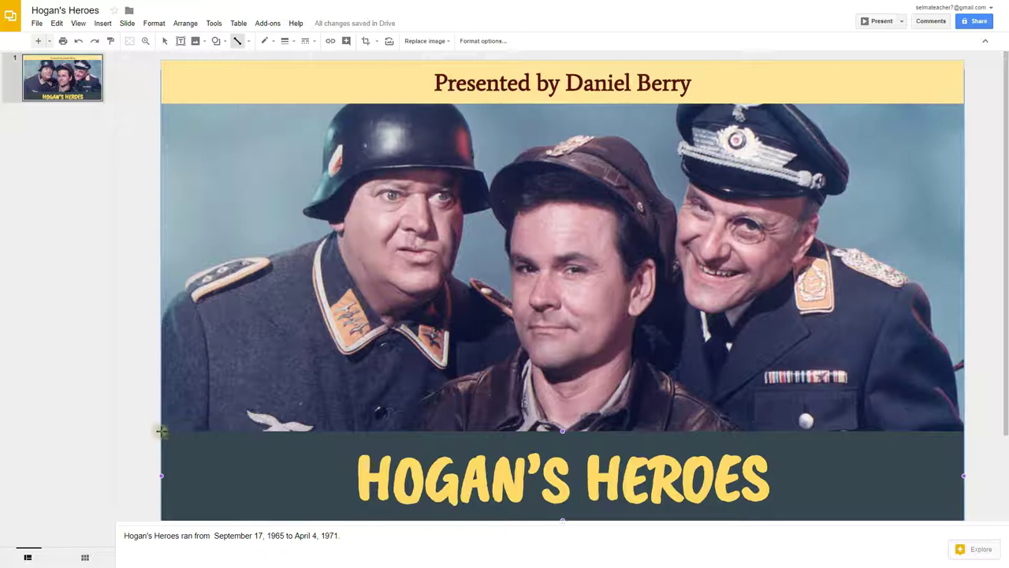
pyautogui.moveTo(162, 430); pyautogui.dragTo(914, 440)
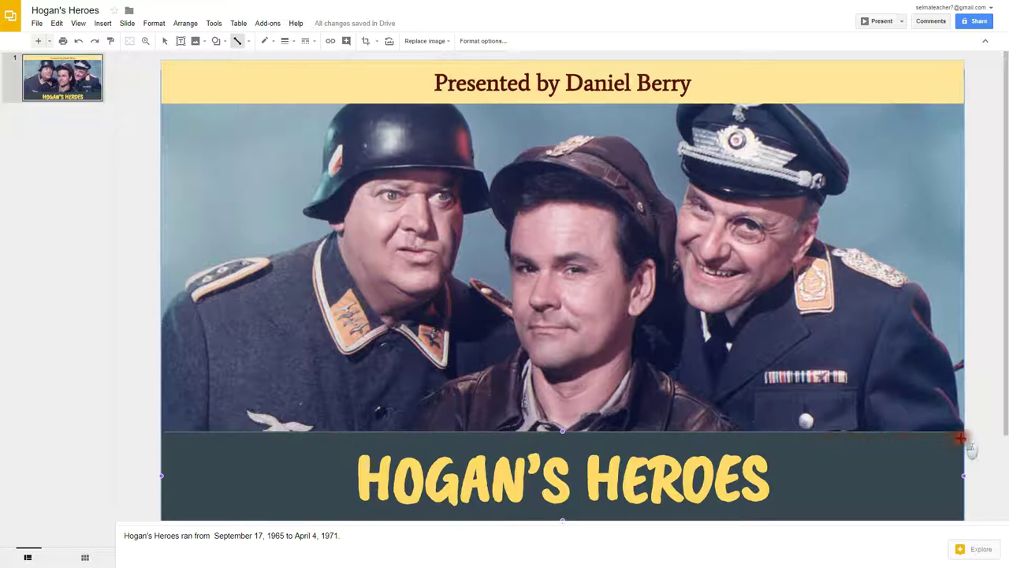
pyautogui.moveTo(913, 440); pyautogui.dragTo(965, 431)
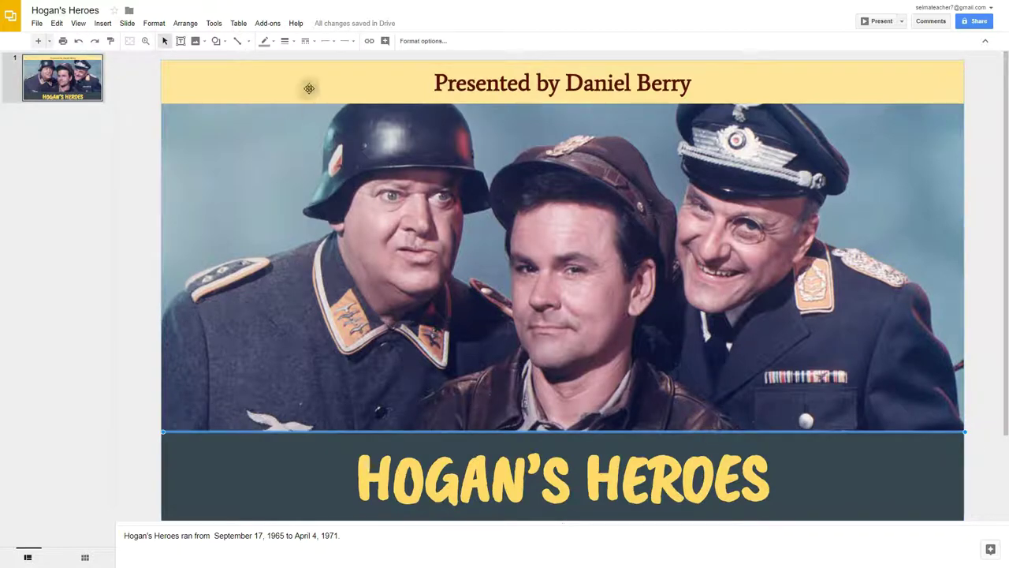
# - Make the new line 8px thick and white
pyautogui.click(294, 43)
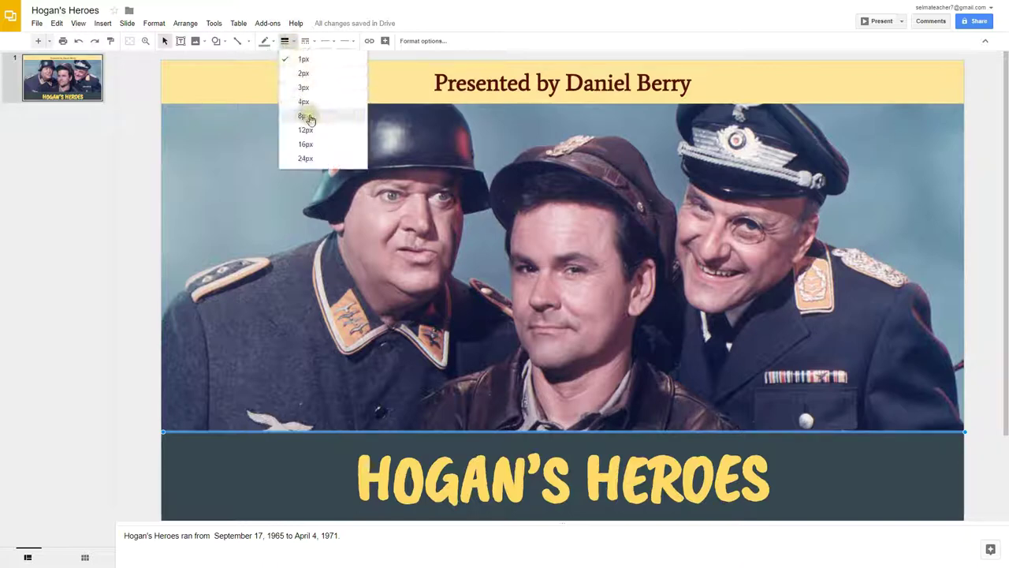
pyautogui.click(304, 117)
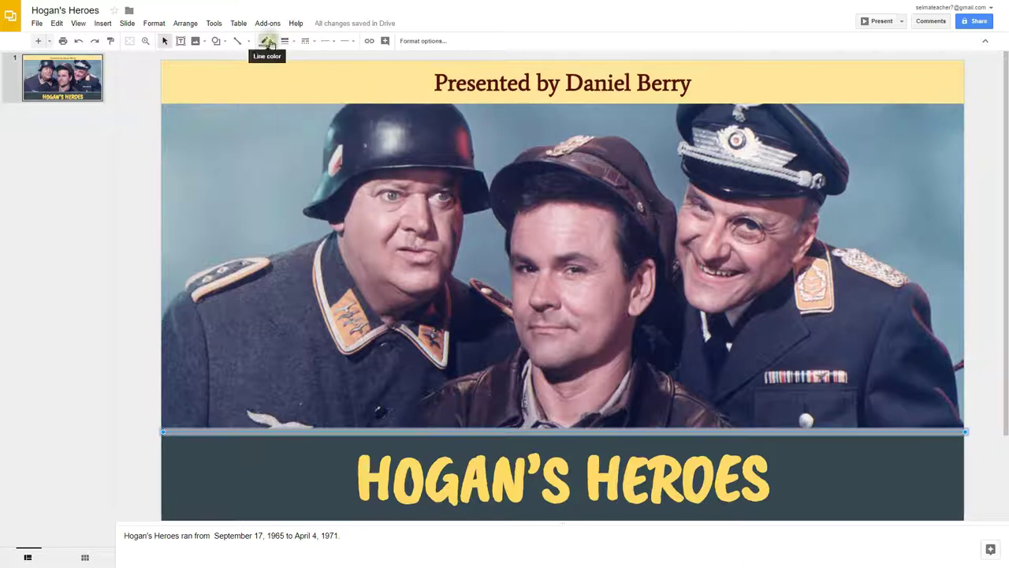
pyautogui.click(270, 44)
pyautogui.click(272, 46)
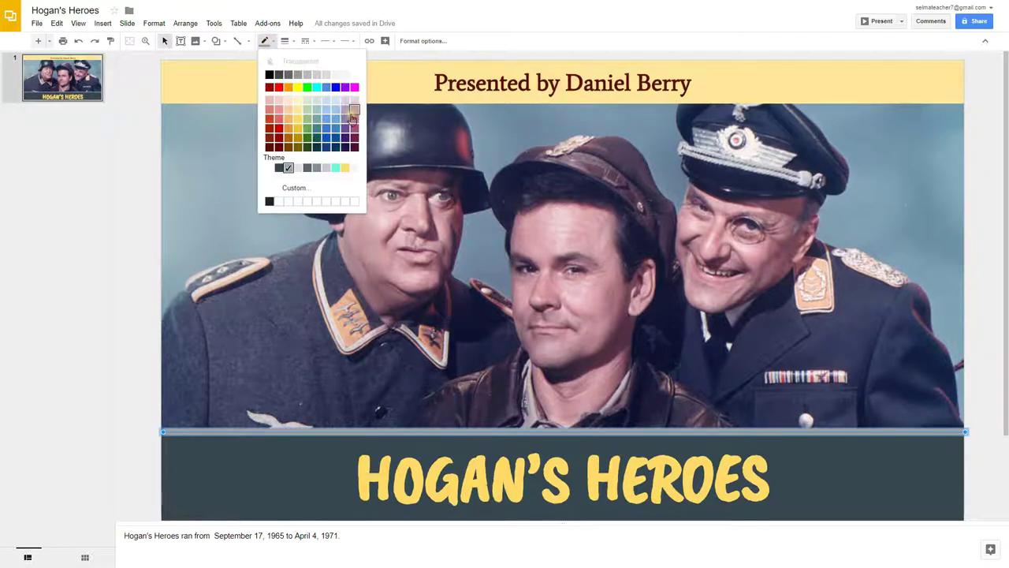
pyautogui.click(355, 75)
pyautogui.click(975, 345)
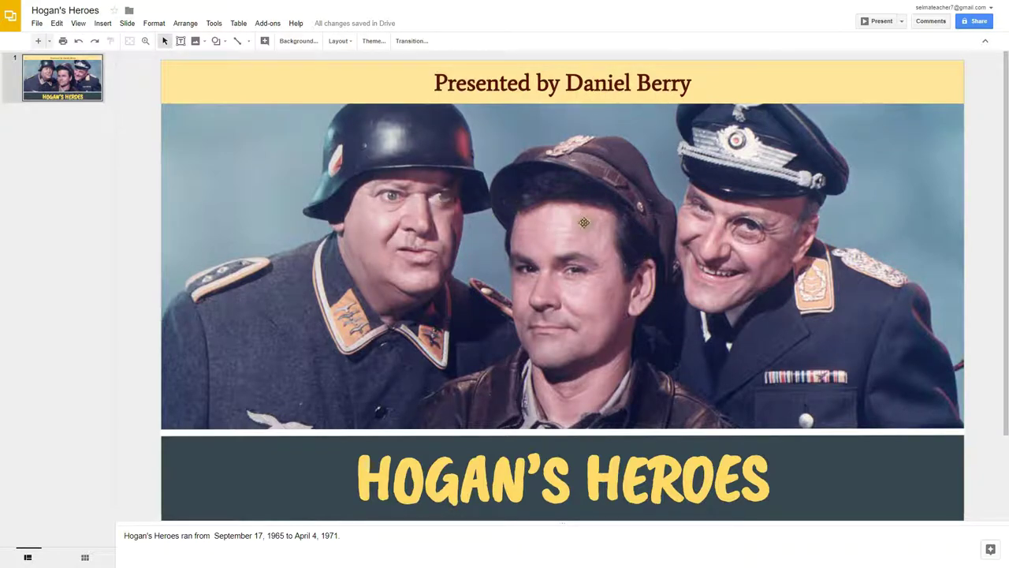
# - Raise the officers photo's contrast in Format options > Adjustments, then close the panel
pyautogui.click(552, 213)
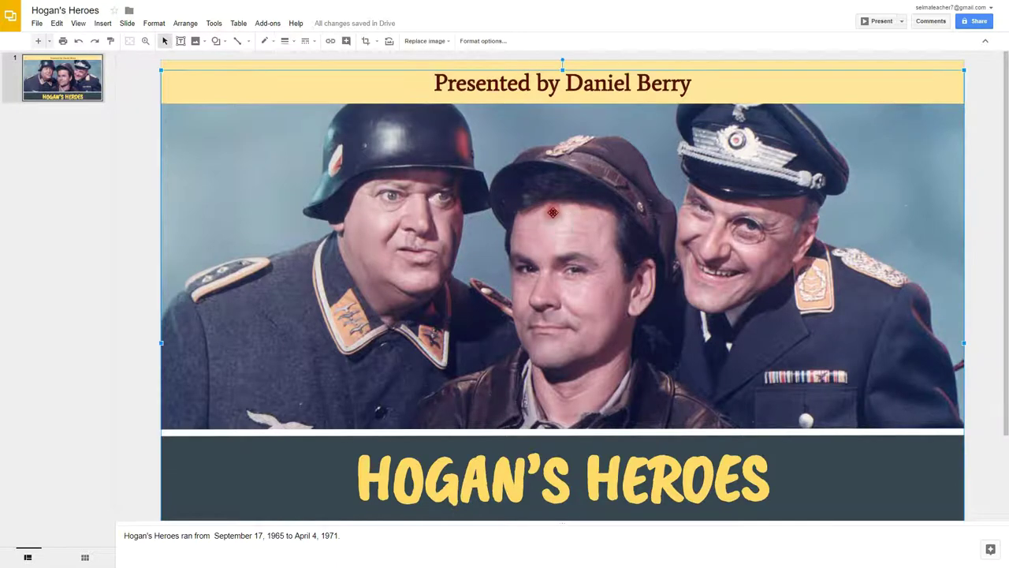
pyautogui.click(482, 41)
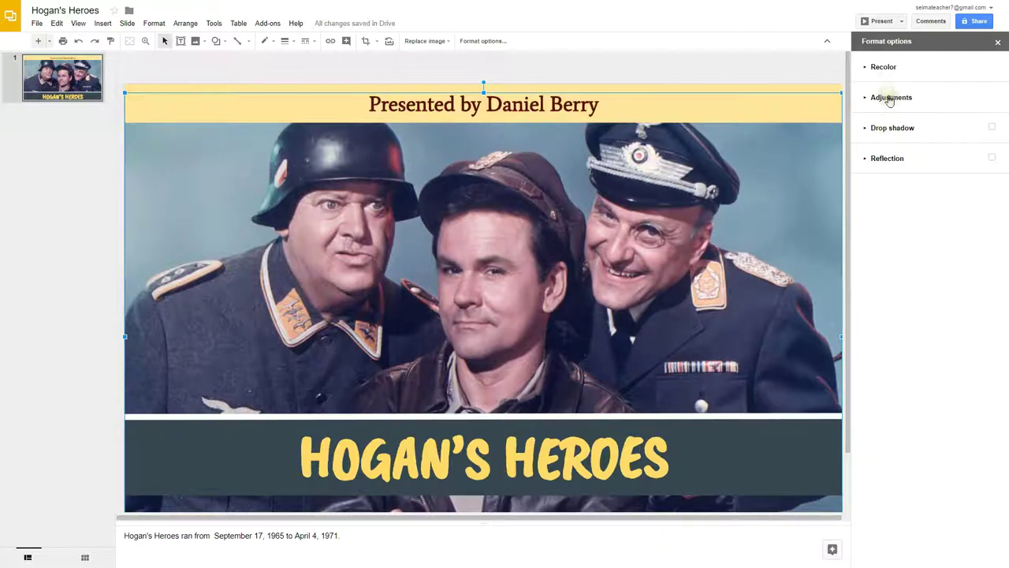
pyautogui.click(869, 98)
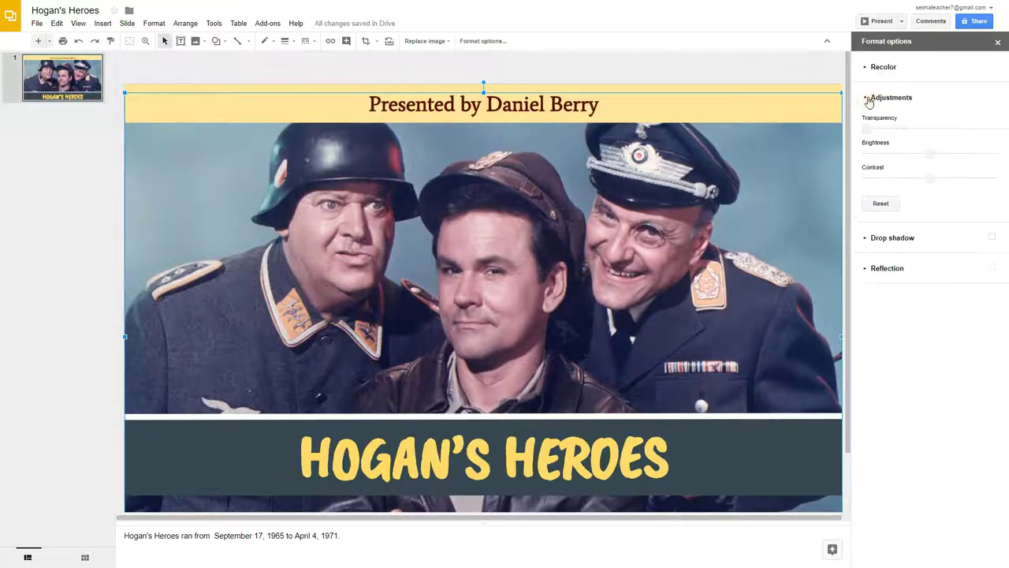
pyautogui.click(932, 179)
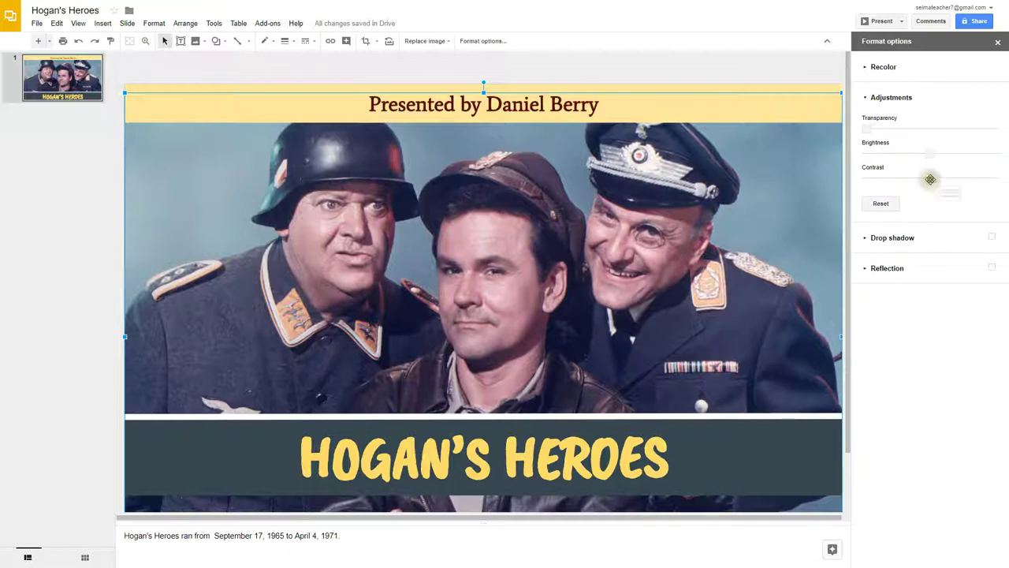
pyautogui.moveTo(932, 180)
pyautogui.mouseDown()
pyautogui.moveTo(946, 179)
pyautogui.moveTo(926, 154)
pyautogui.mouseUp()
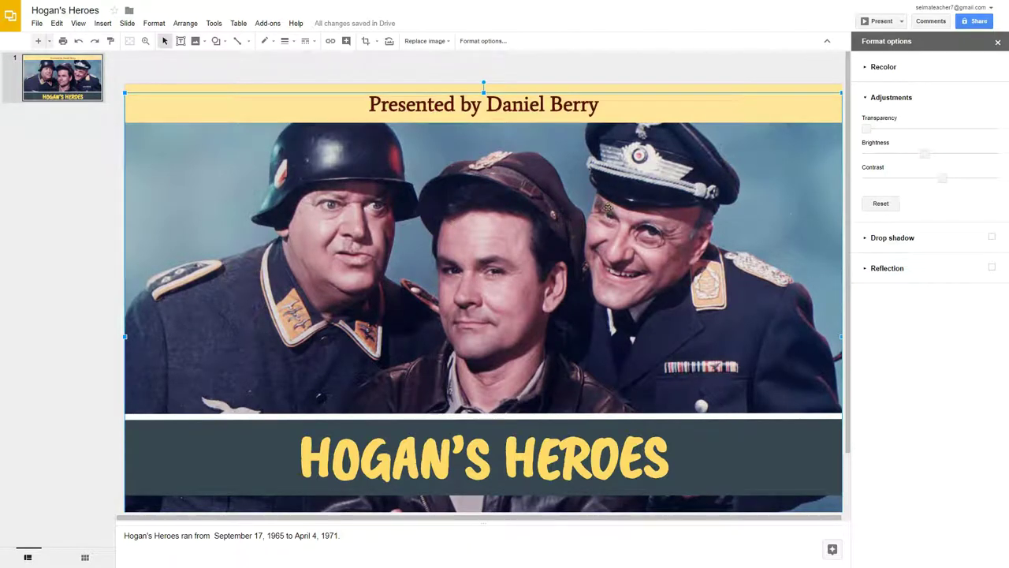
pyautogui.click(997, 43)
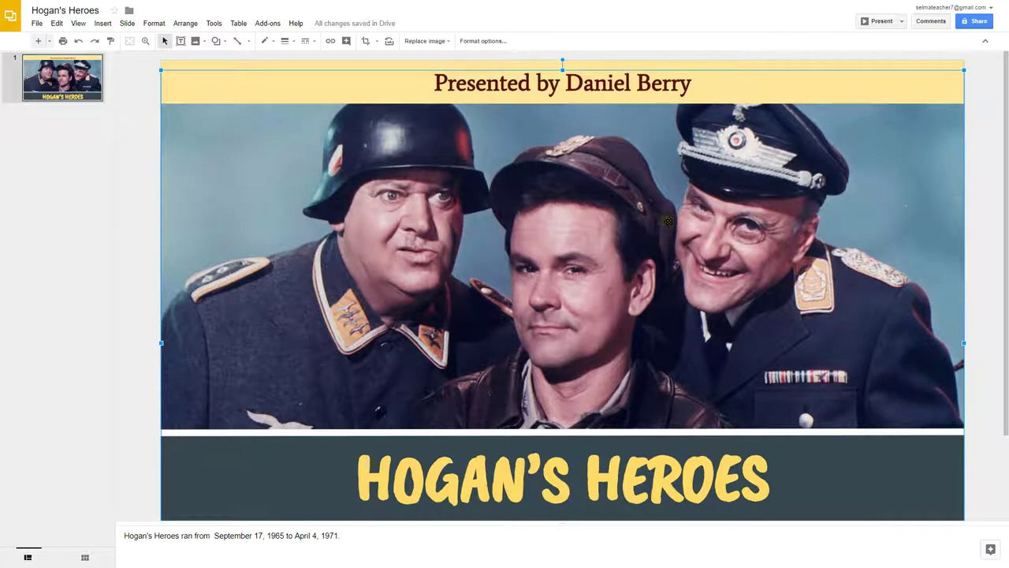
# - Add a second slide and switch it to the Section title and description layout
pyautogui.press('Escape')
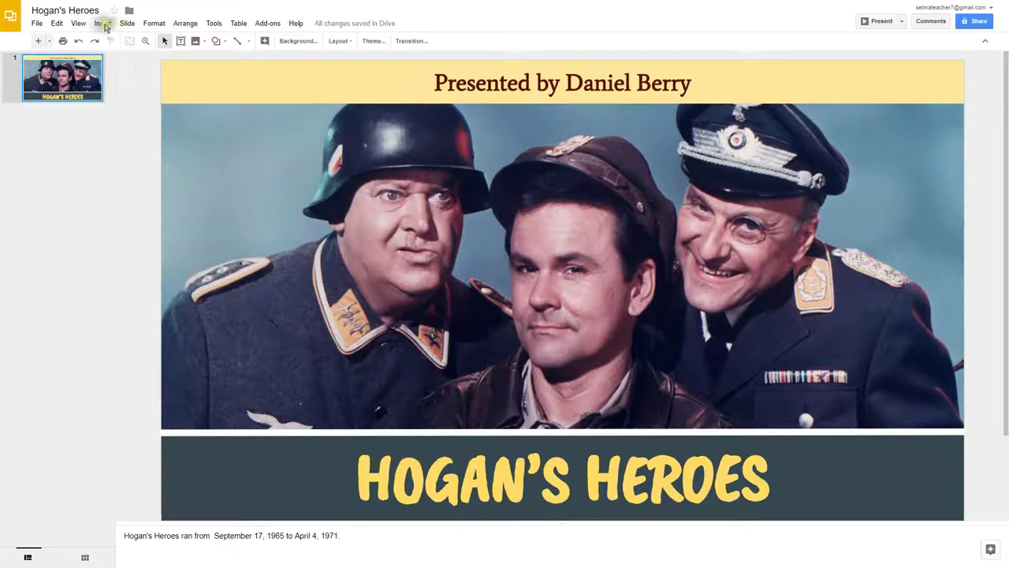
pyautogui.click(102, 24)
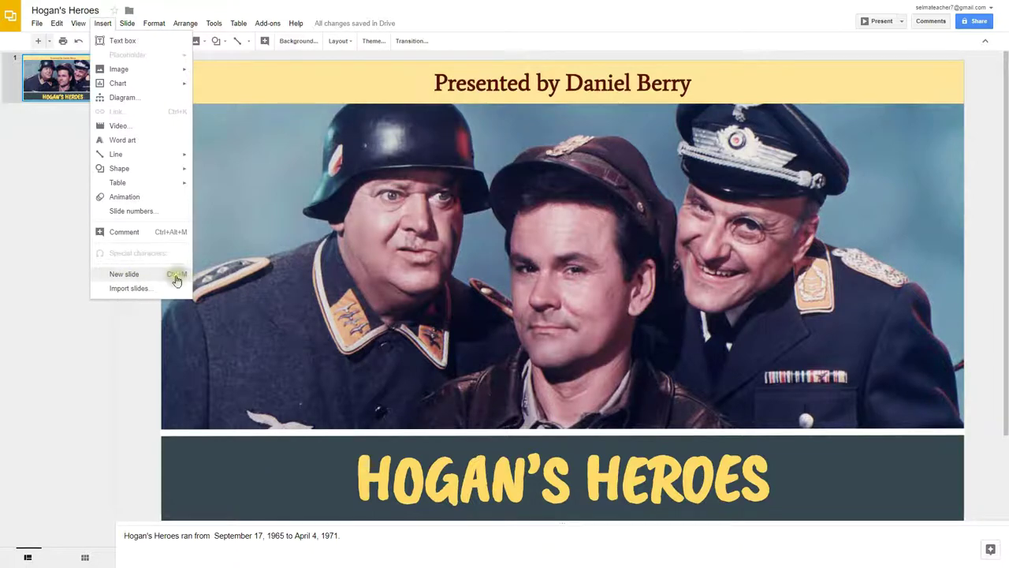
pyautogui.click(144, 280)
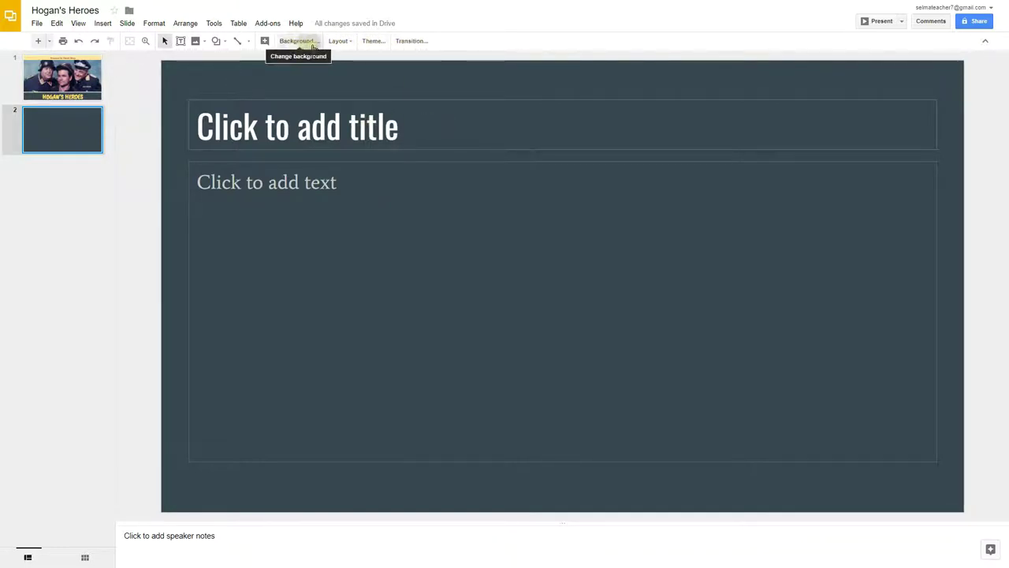
pyautogui.click(341, 43)
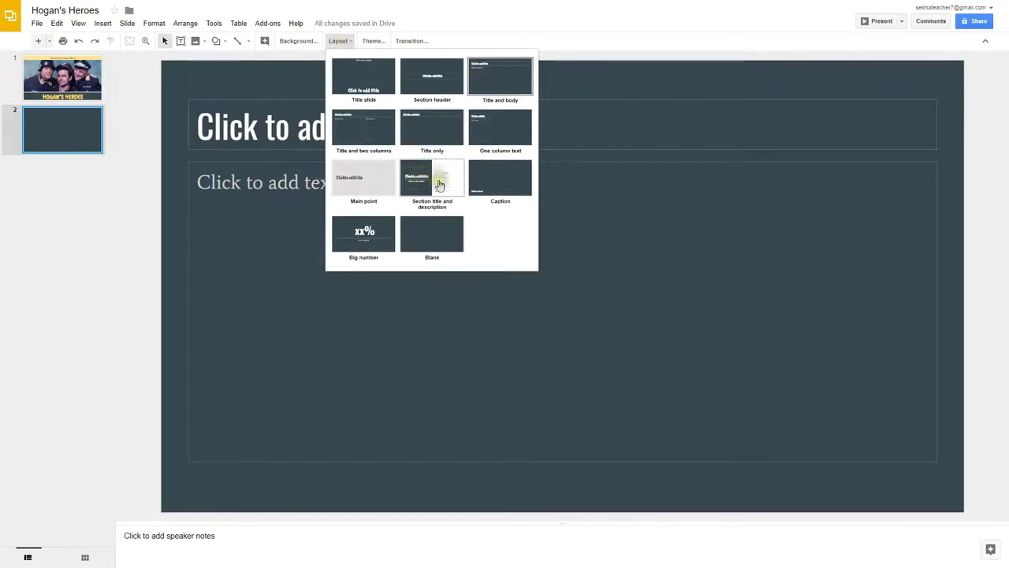
pyautogui.click(432, 183)
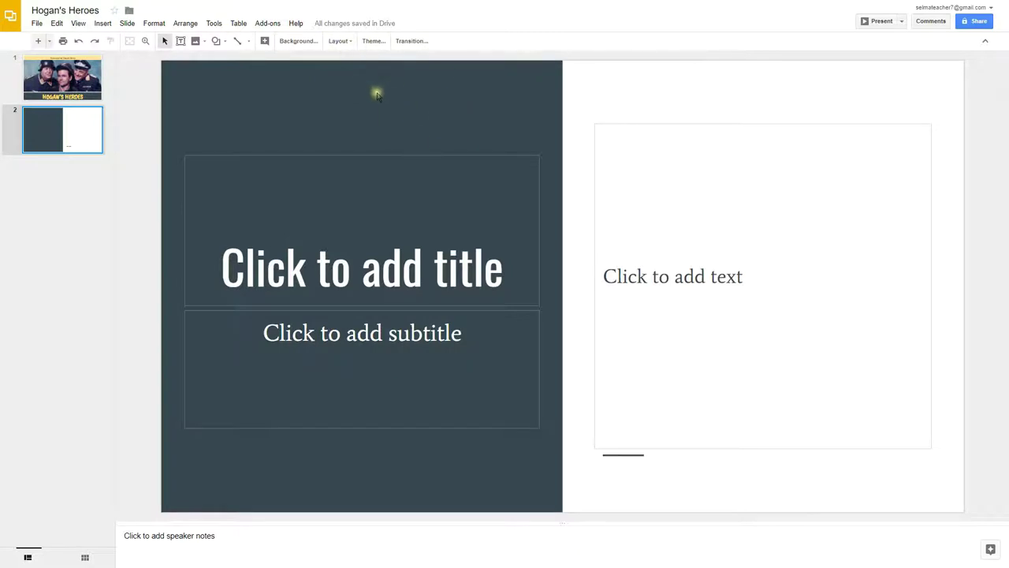
pyautogui.click(109, 25)
pyautogui.moveTo(118, 70)
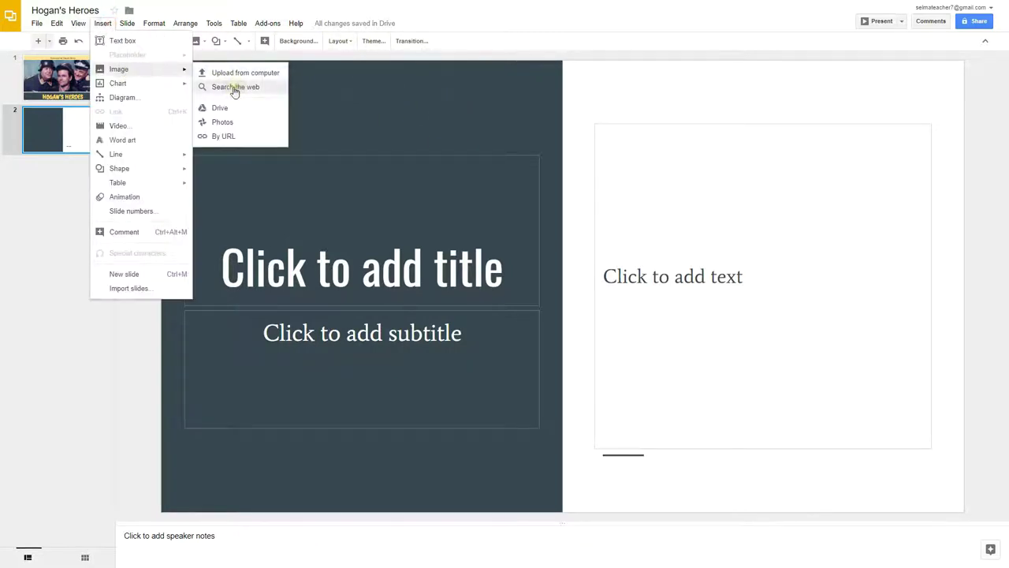
# - Search the web for 'Hogan's Heros' and insert the black-and-white two-officer photo onto slide 2
pyautogui.click(234, 88)
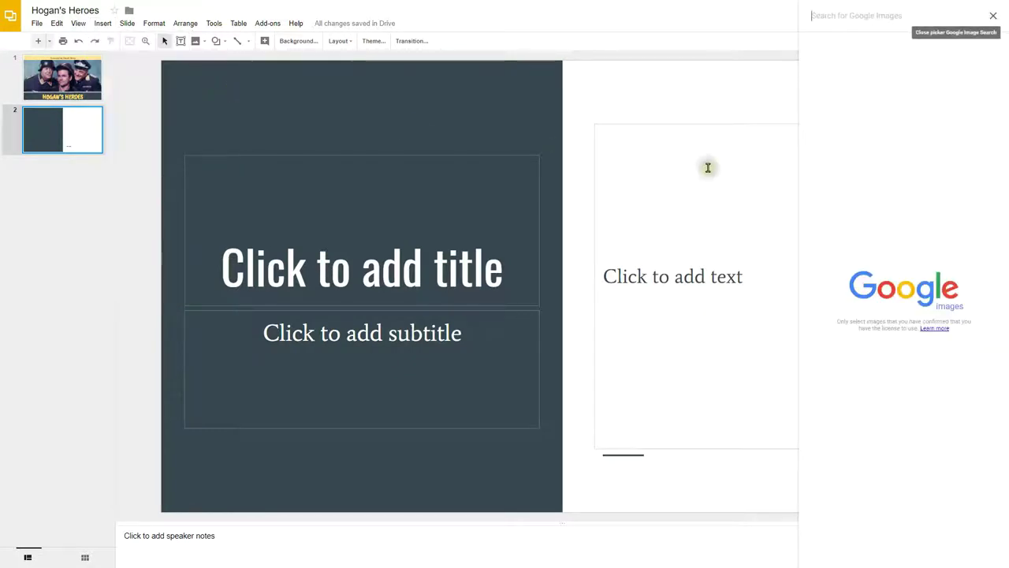
pyautogui.click(859, 15)
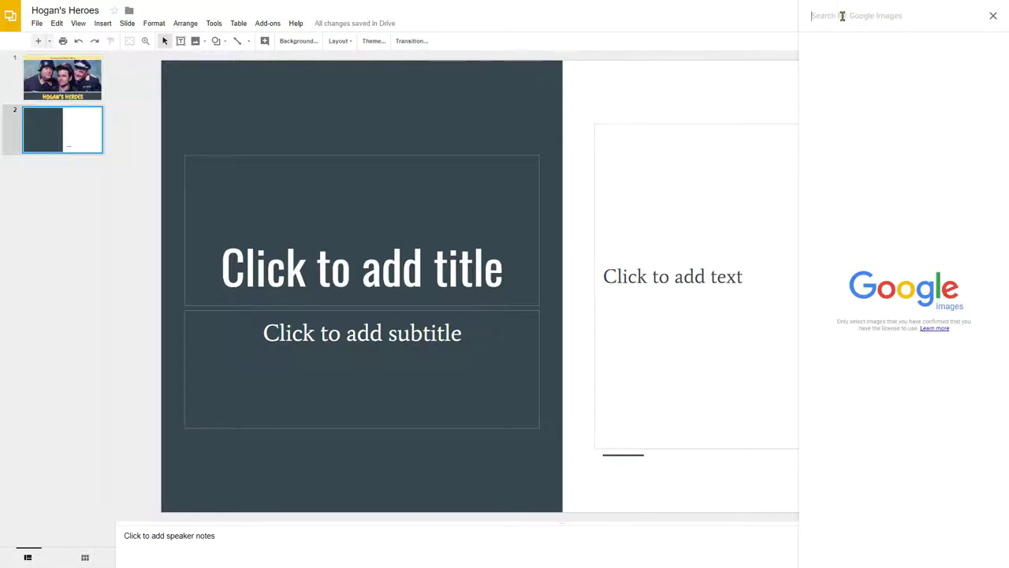
pyautogui.write("Hogan's Heros")
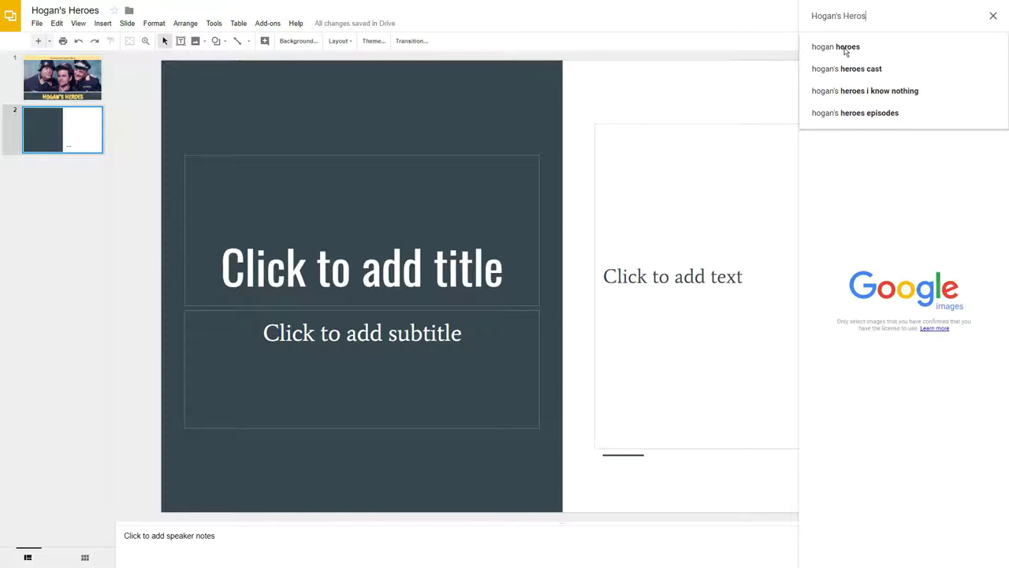
pyautogui.press('Return')
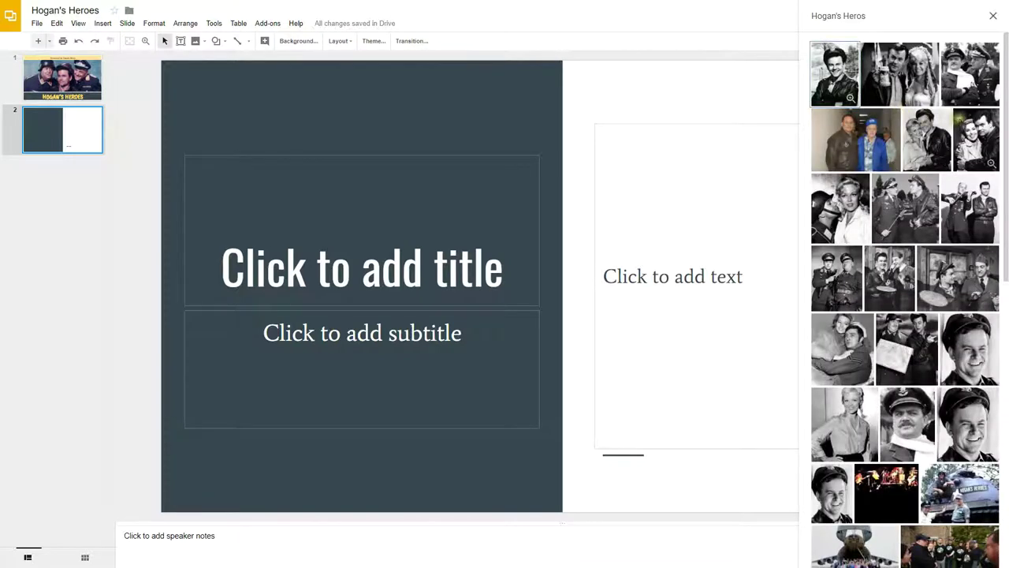
pyautogui.click(838, 272)
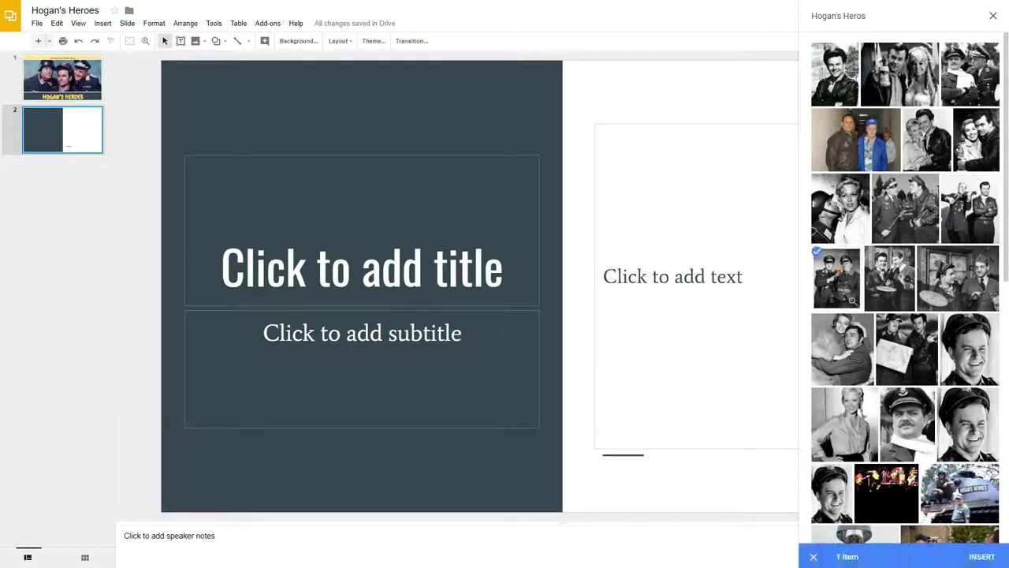
pyautogui.click(983, 555)
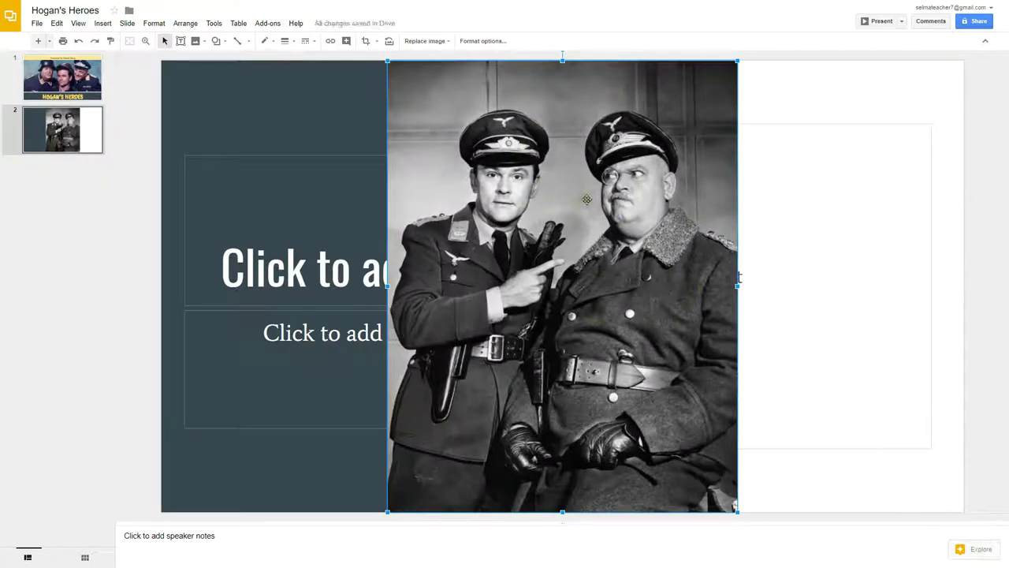
# - Drag the officers photo to the left edge and enlarge it to cover the dark half top to bottom
pyautogui.moveTo(595, 194); pyautogui.dragTo(375, 196)
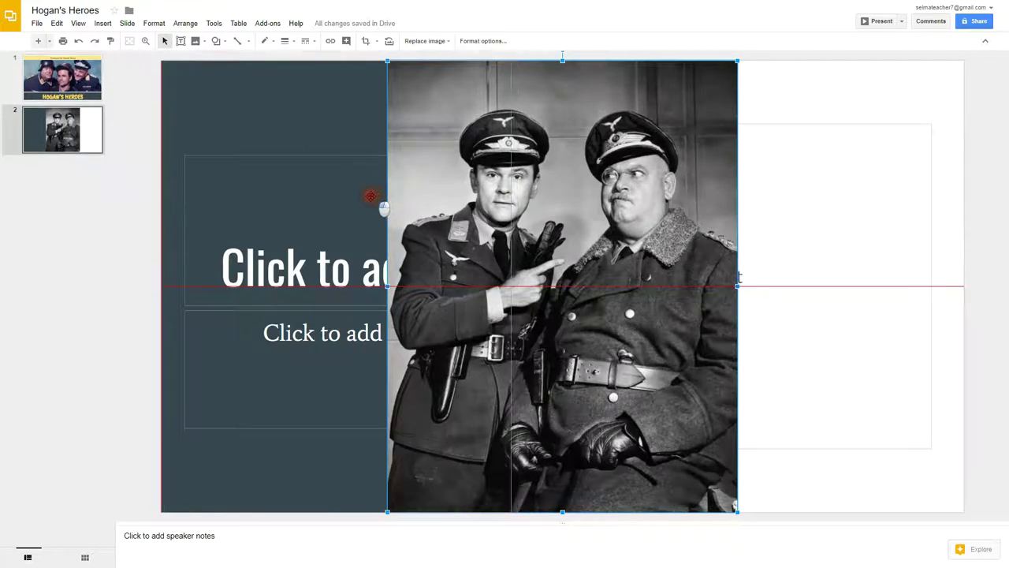
pyautogui.moveTo(375, 195); pyautogui.dragTo(406, 234)
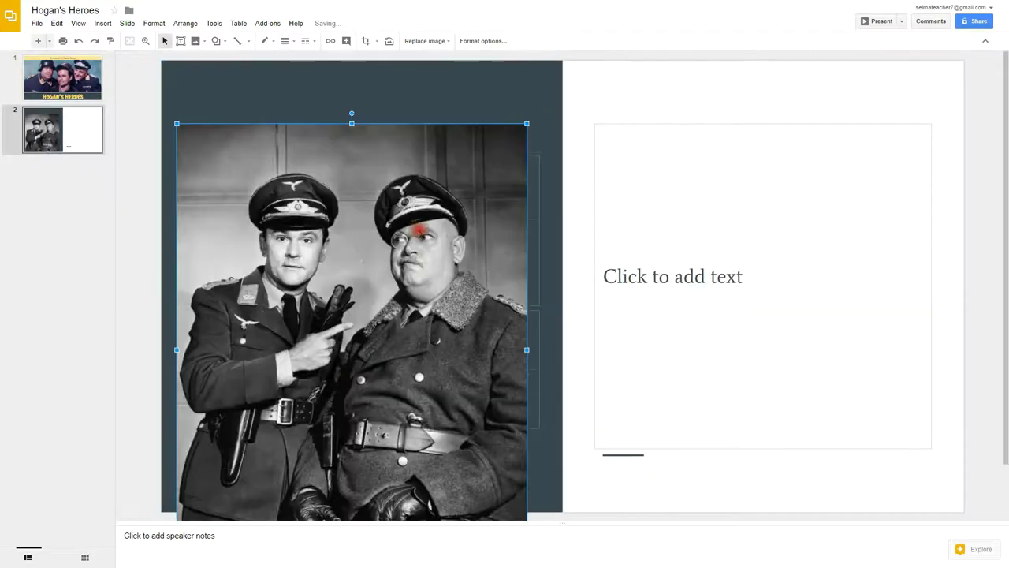
pyautogui.moveTo(526, 125)
pyautogui.mouseDown()
pyautogui.moveTo(558, 75)
pyautogui.moveTo(550, 62)
pyautogui.mouseUp()
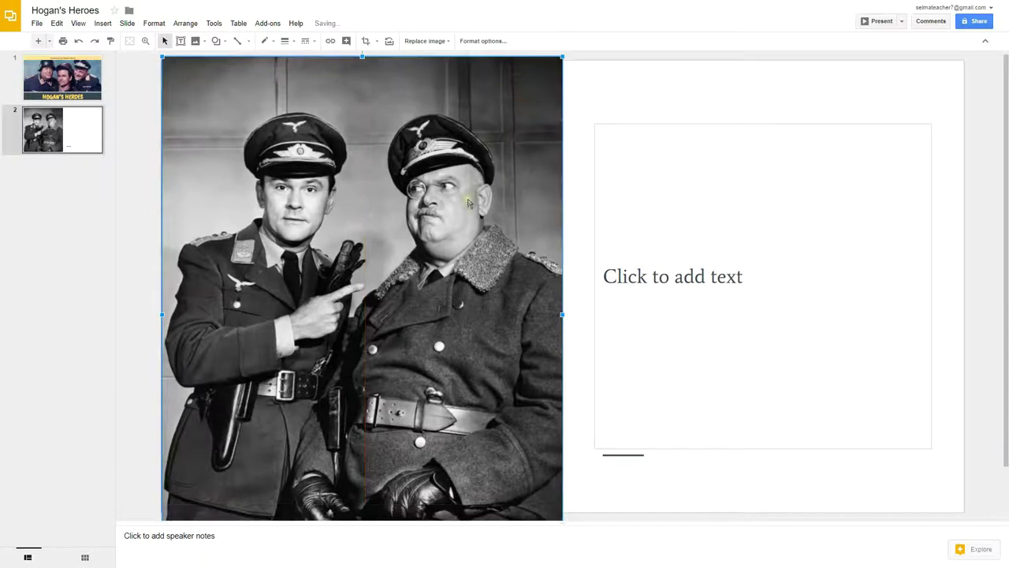
pyautogui.click(574, 110)
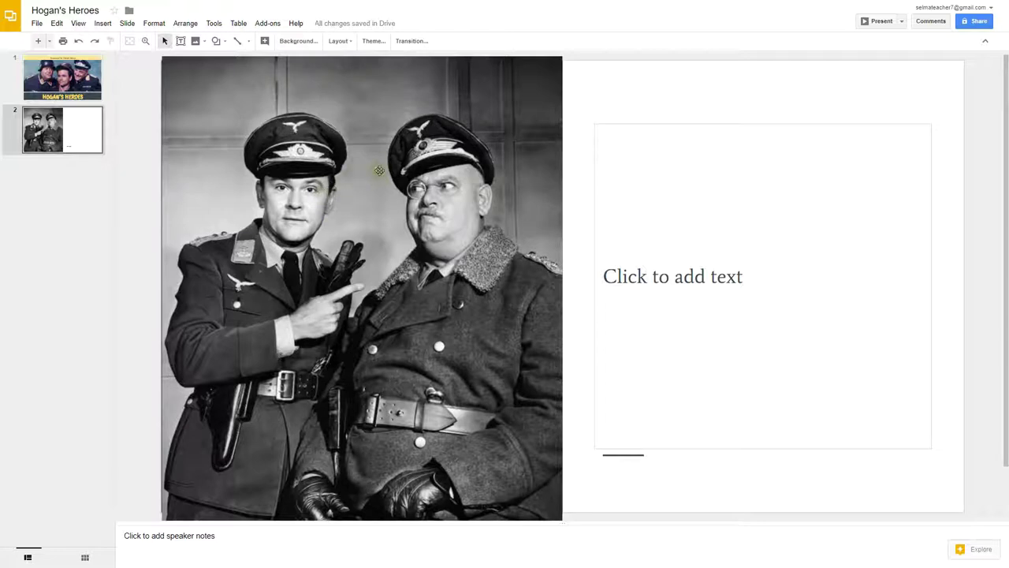
pyautogui.click(373, 150)
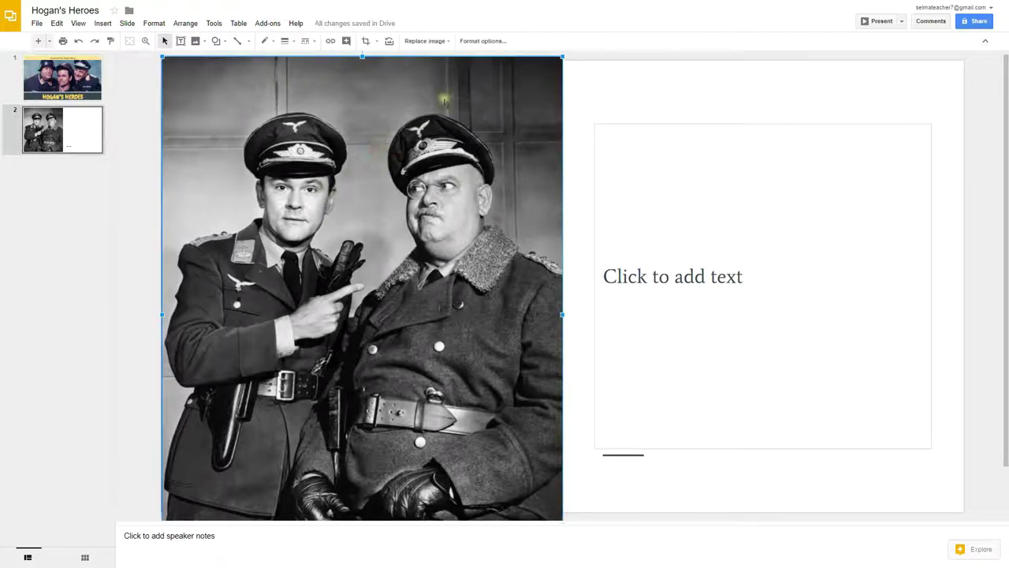
# - Apply the Light 1 recolor to the officers photo through Format options
pyautogui.click(485, 41)
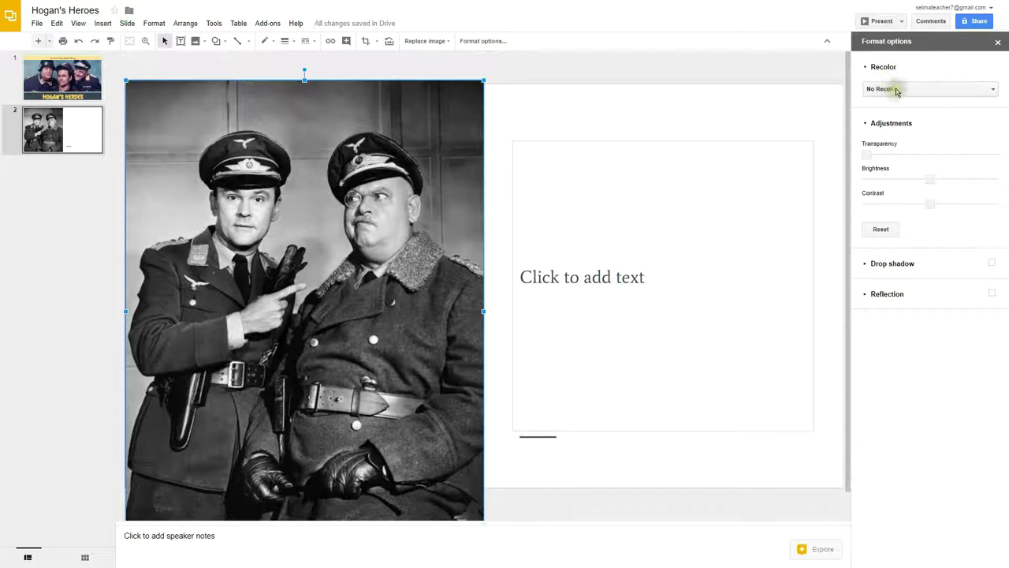
pyautogui.click(895, 89)
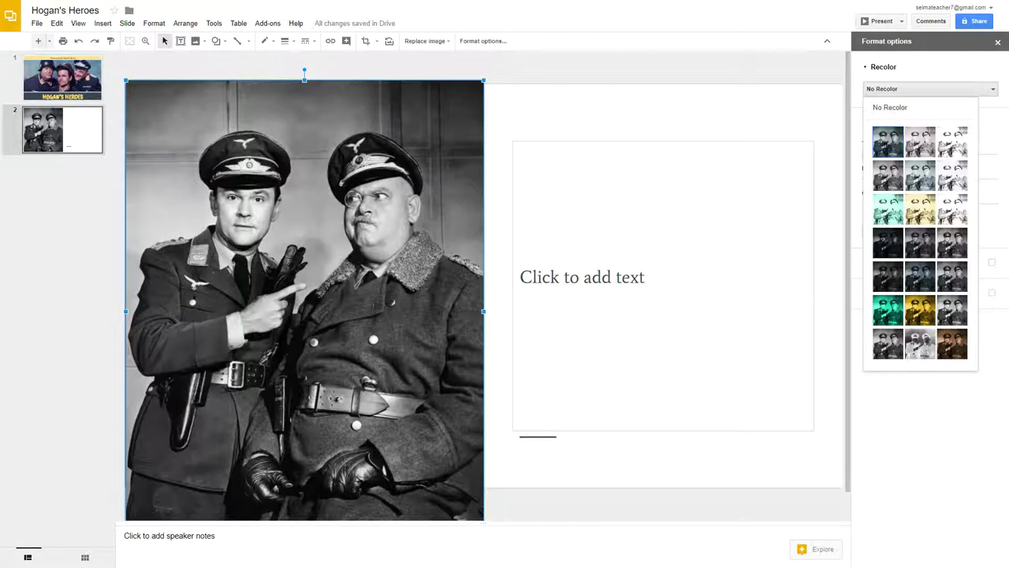
pyautogui.click(887, 142)
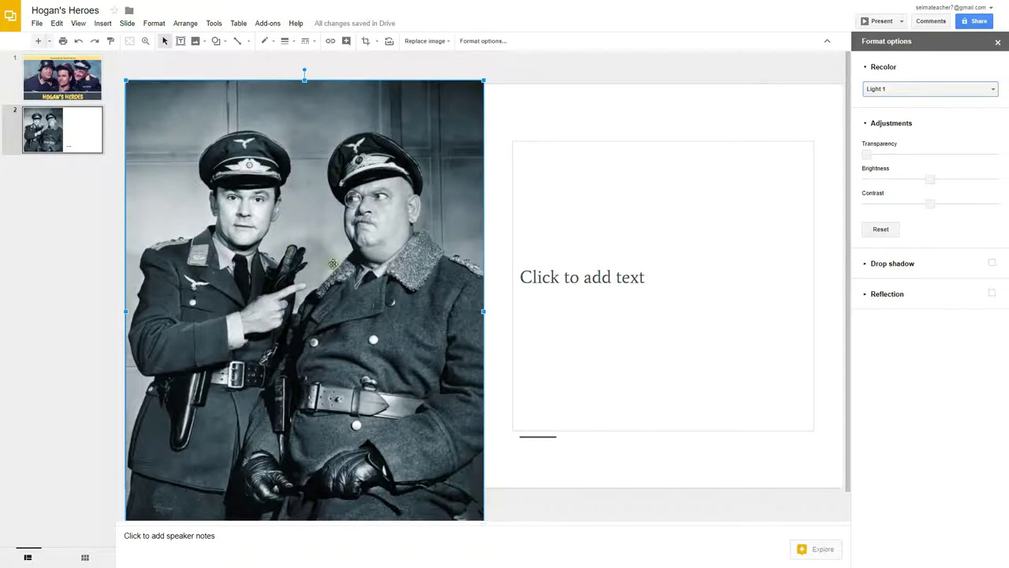
# - Send the photo behind the placeholders and delete the empty subtitle and title placeholders
pyautogui.rightClick(345, 181)
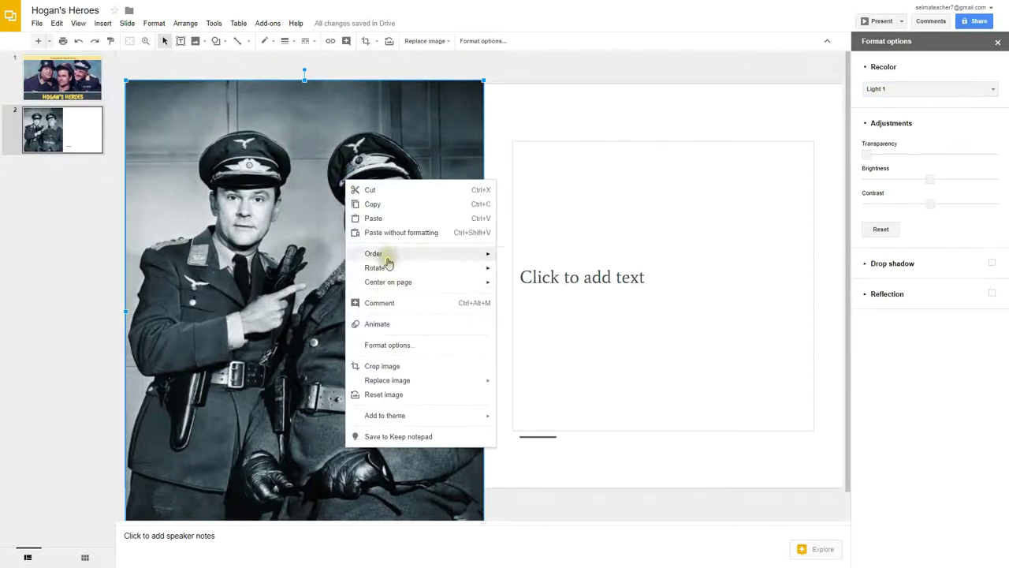
pyautogui.moveTo(374, 253)
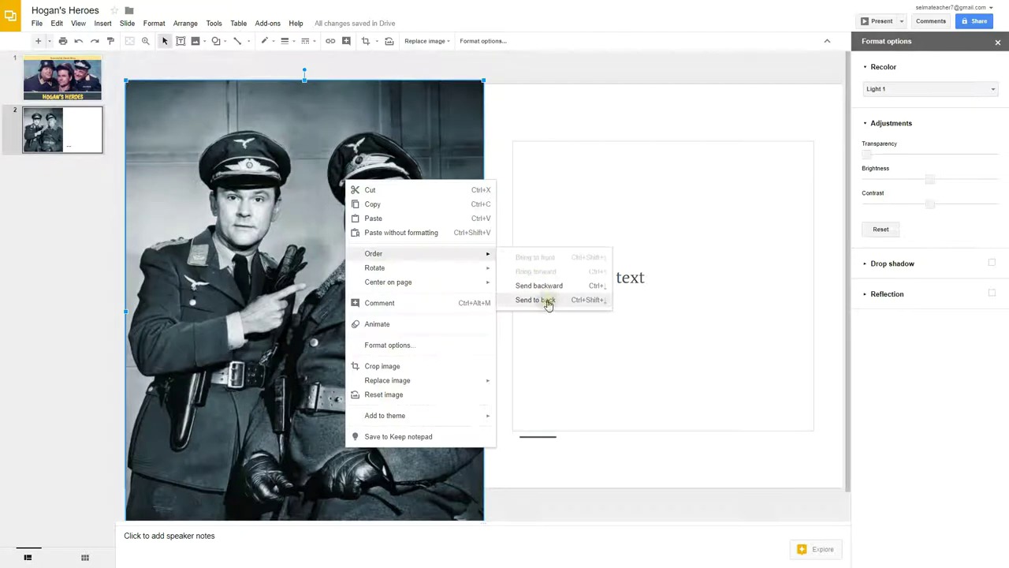
pyautogui.click(548, 302)
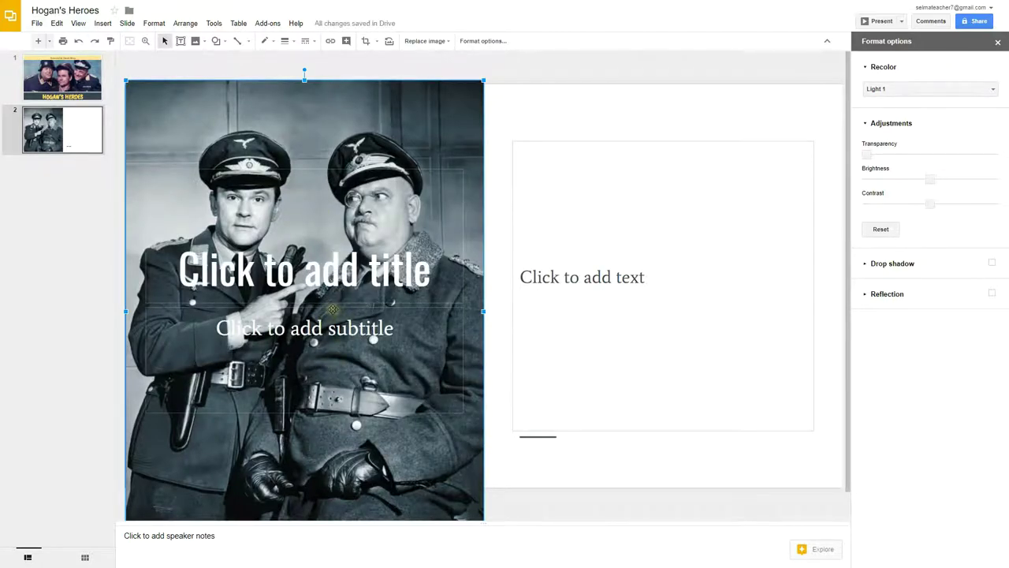
pyautogui.click(333, 308)
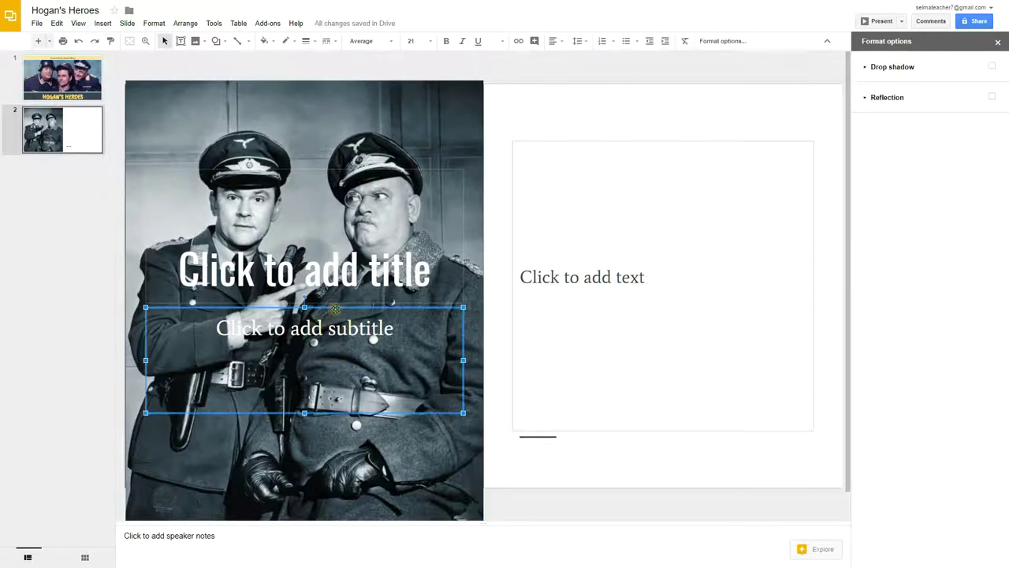
pyautogui.press('Delete')
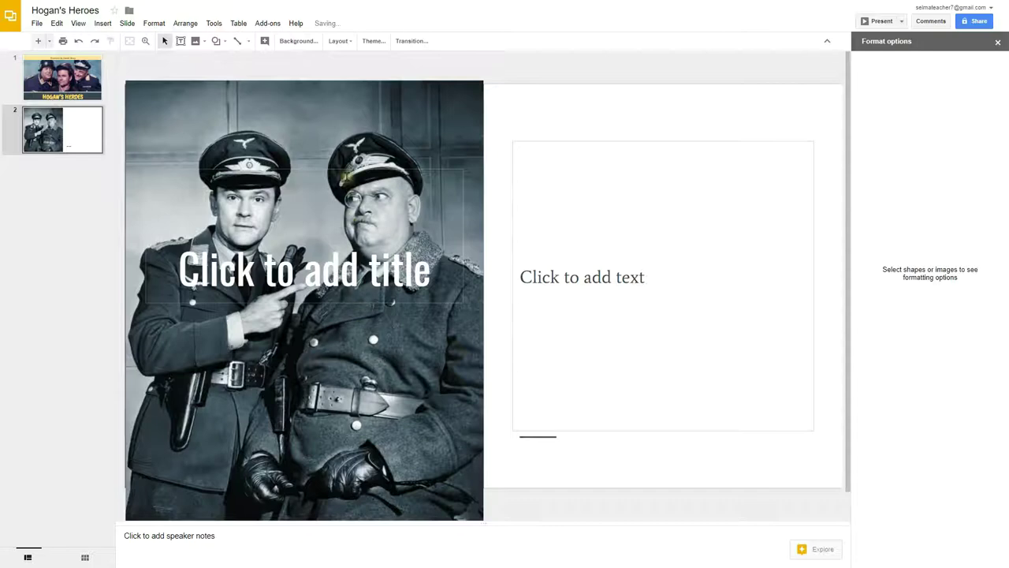
pyautogui.click(346, 168)
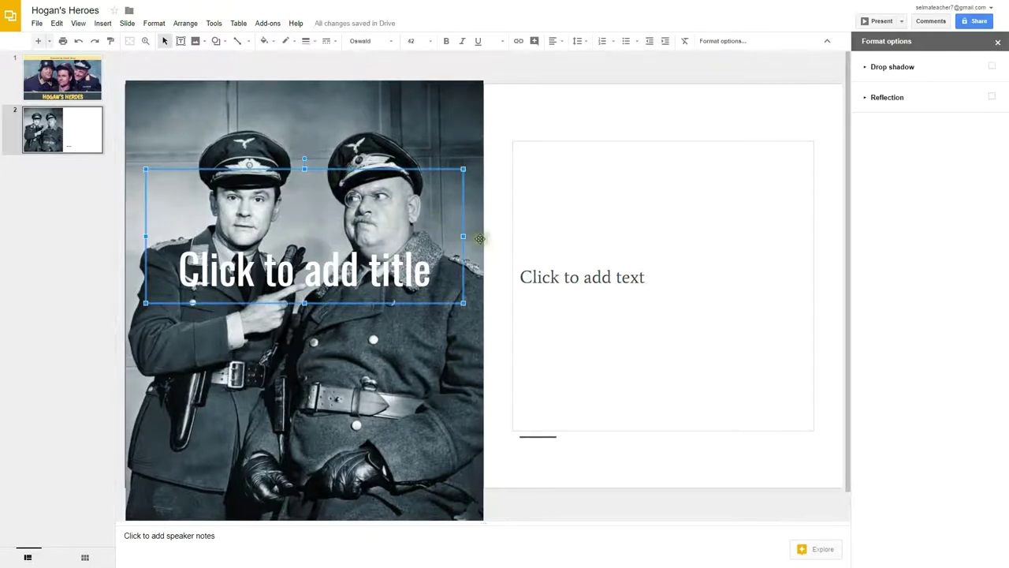
pyautogui.press('Delete')
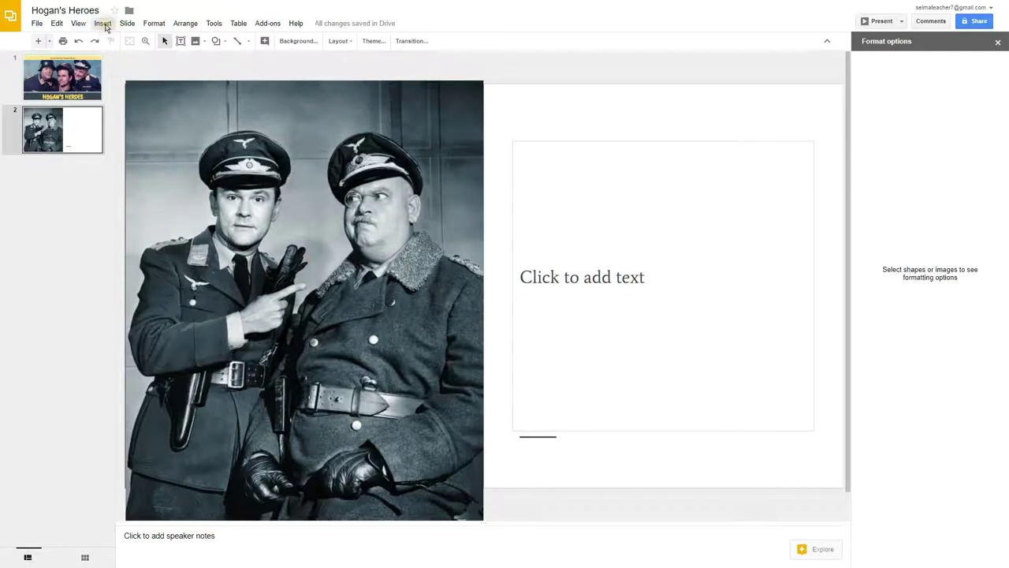
# - Insert 'AGENDA' as word art and set it in the Caveat Brush font
pyautogui.click(103, 23)
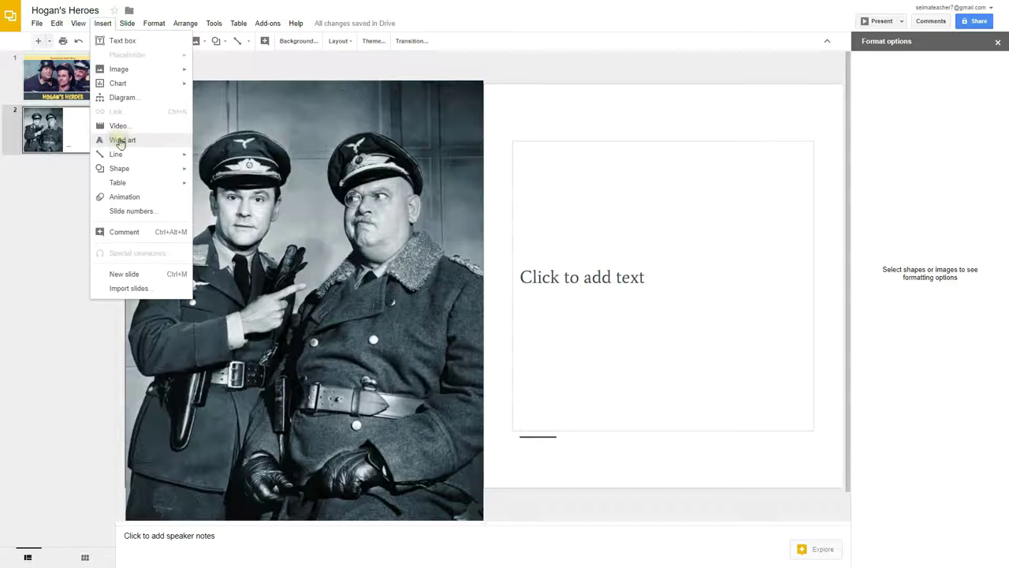
pyautogui.click(121, 142)
pyautogui.write('AGENDA')
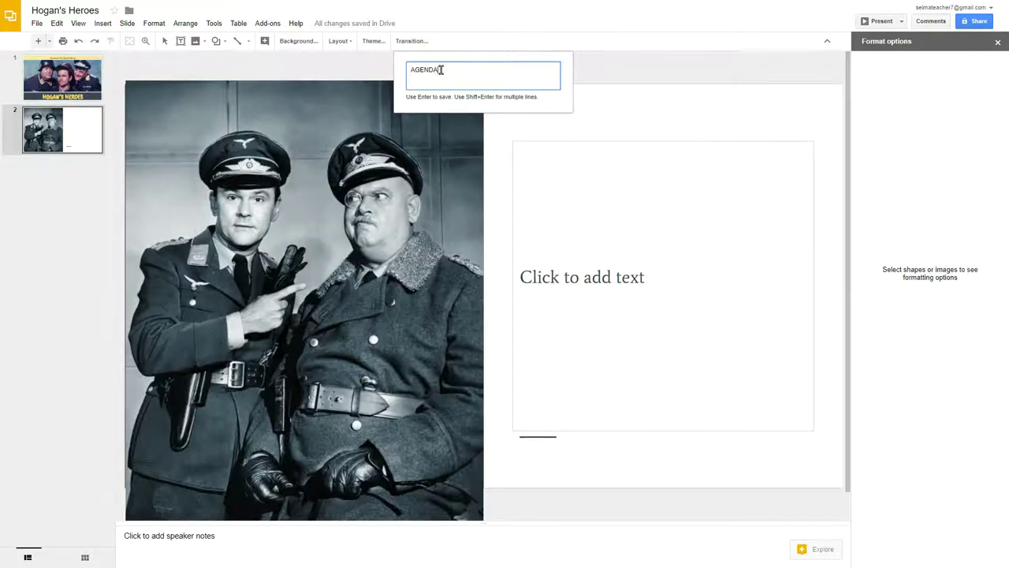
pyautogui.press('Return')
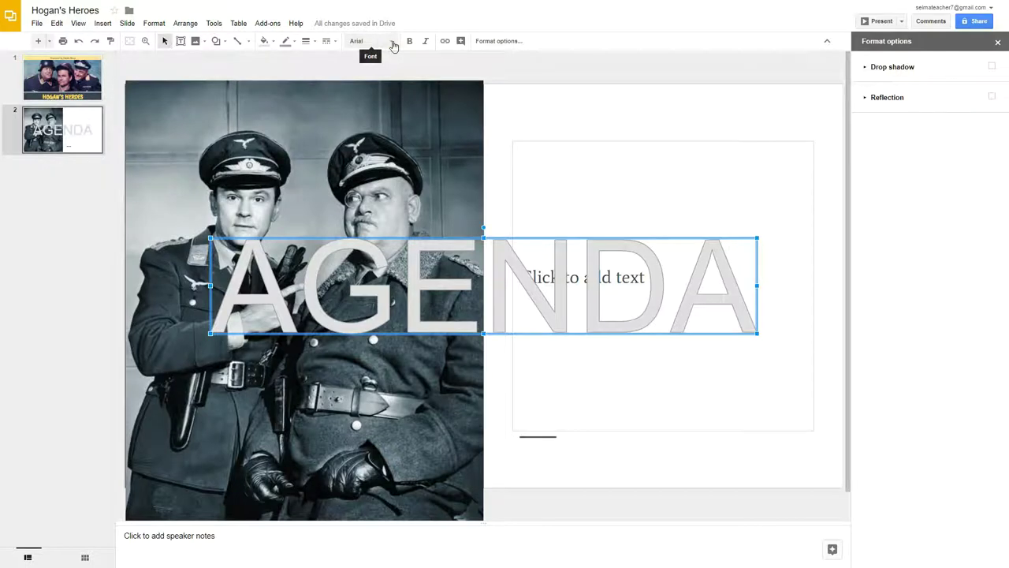
pyautogui.click(393, 46)
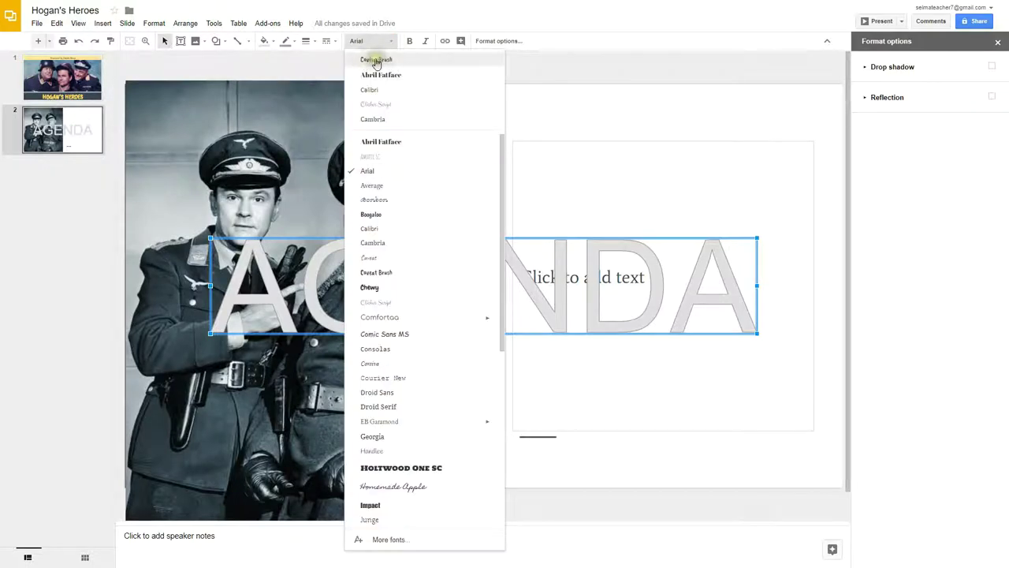
pyautogui.click(378, 60)
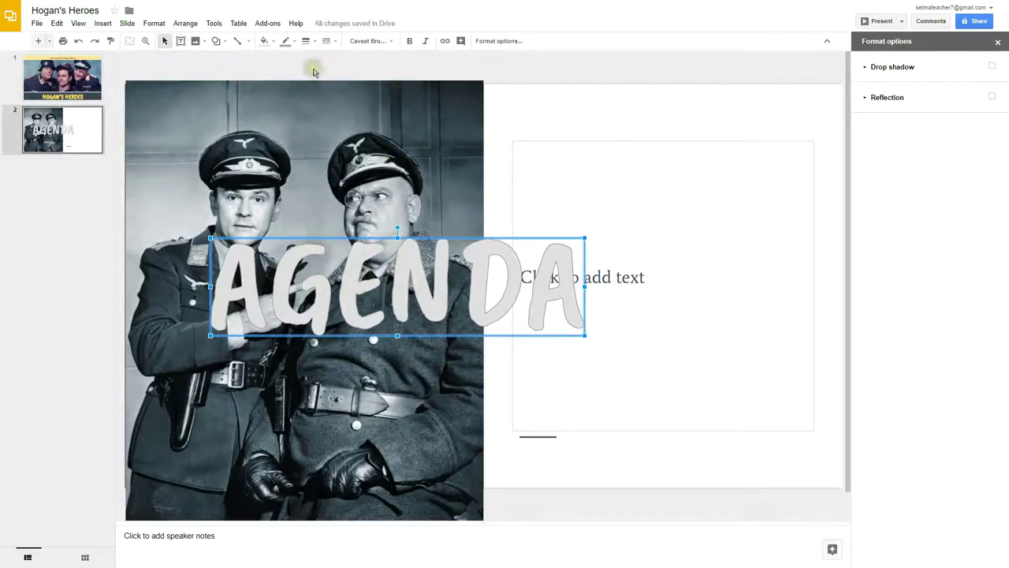
# - Fill the AGENDA word art light yellow 2 with a dark red berry 3 outline
pyautogui.click(267, 41)
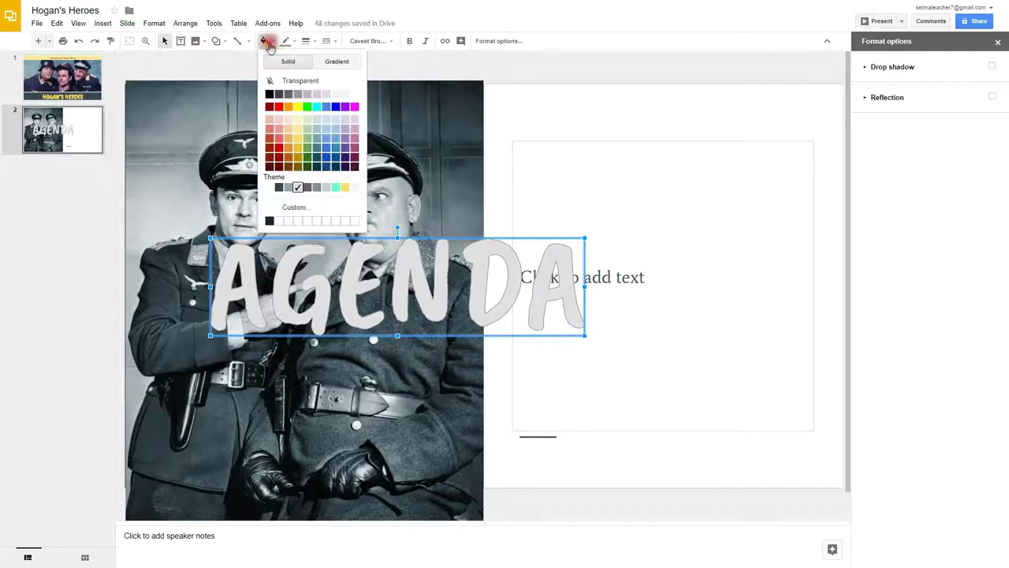
pyautogui.click(299, 130)
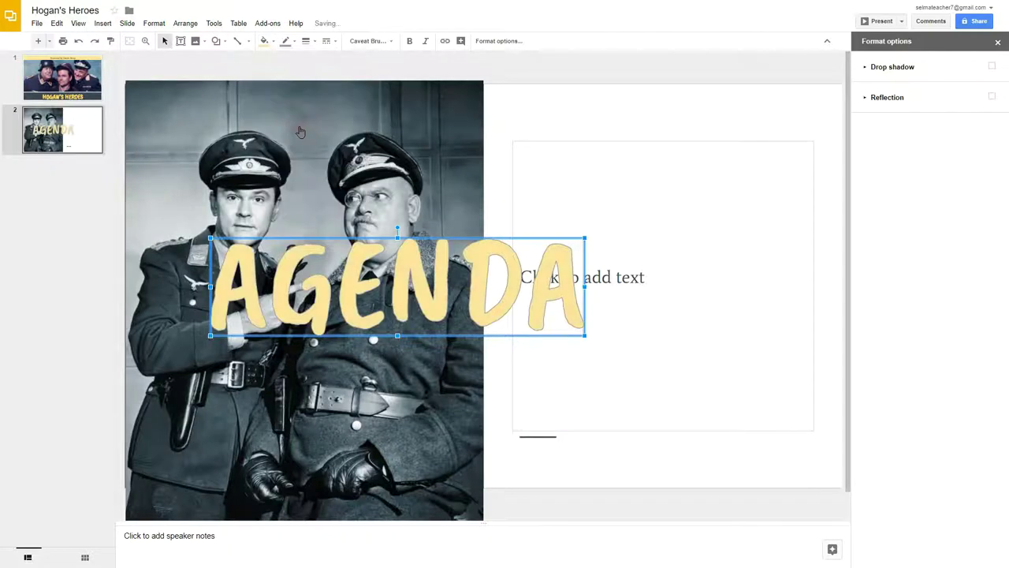
pyautogui.click(290, 42)
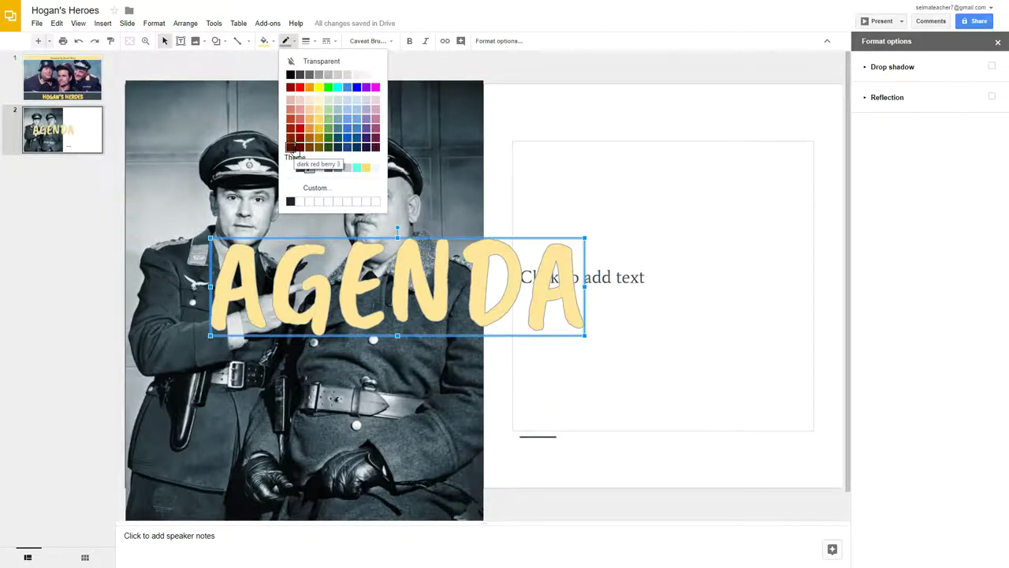
pyautogui.click(290, 147)
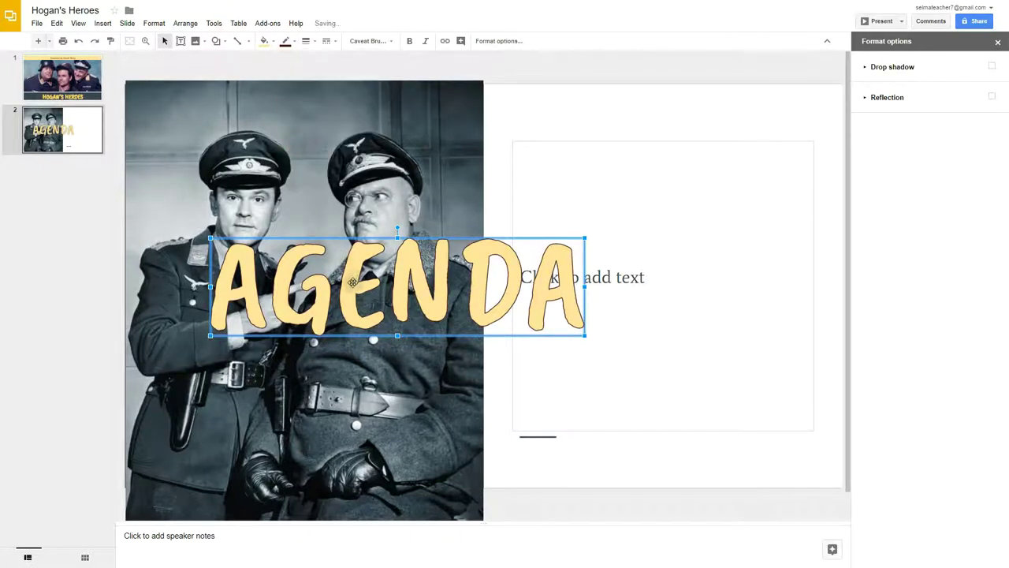
# - Move AGENDA left onto the photo and resize it to the photo's width, just below the middle
pyautogui.moveTo(353, 280); pyautogui.dragTo(266, 278)
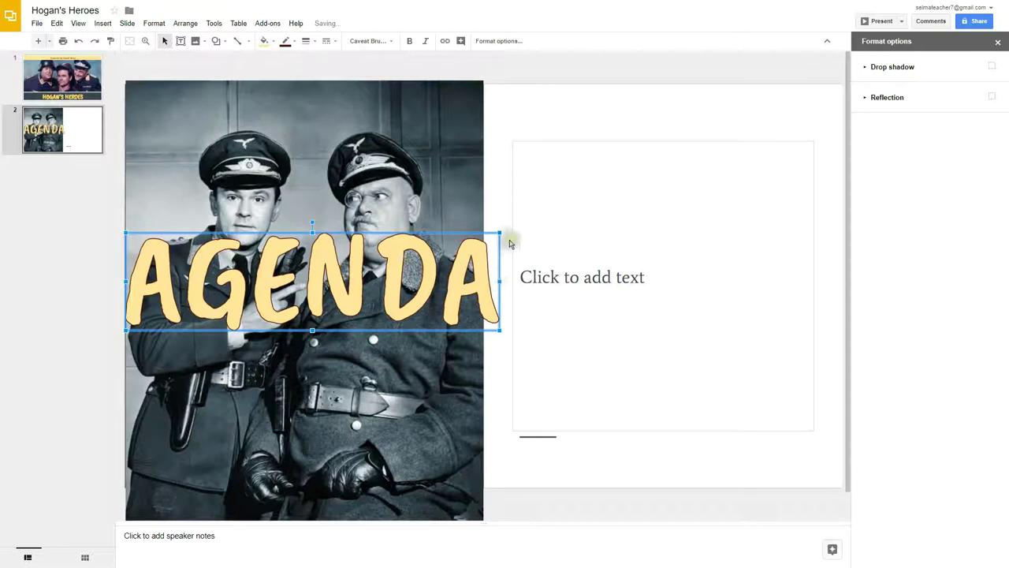
pyautogui.moveTo(499, 233); pyautogui.dragTo(490, 246)
pyautogui.moveTo(220, 285); pyautogui.dragTo(259, 311)
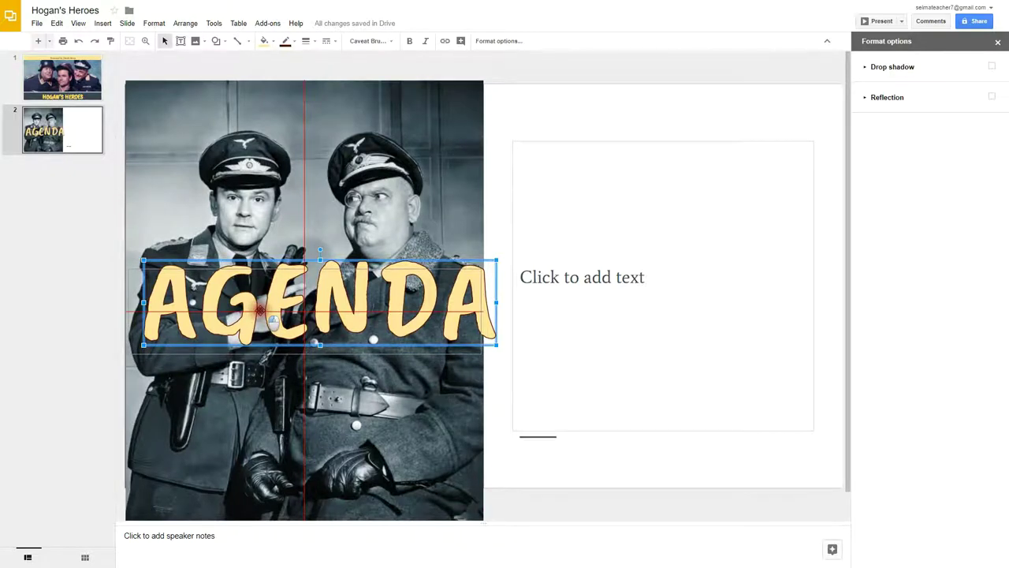
pyautogui.moveTo(260, 310); pyautogui.dragTo(260, 310)
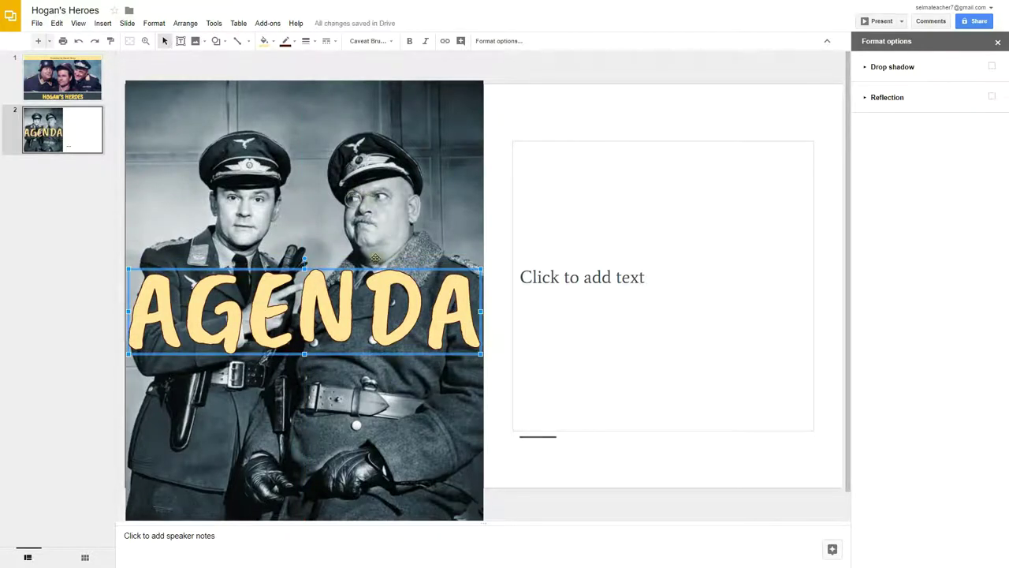
pyautogui.click(503, 285)
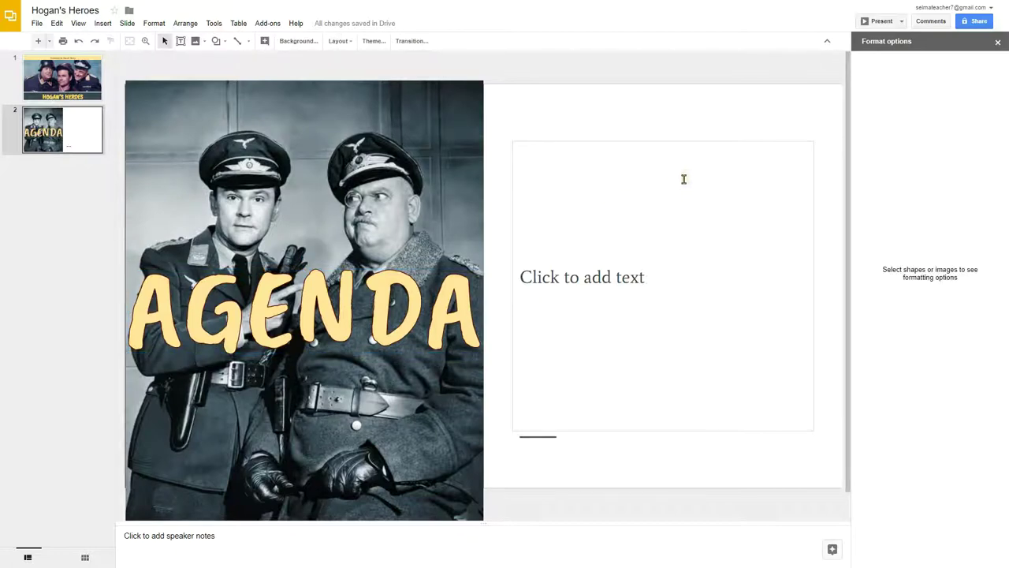
# - Dismiss the empty text placeholder and draw a rounded rectangle along the top of the white right half
pyautogui.click(636, 150)
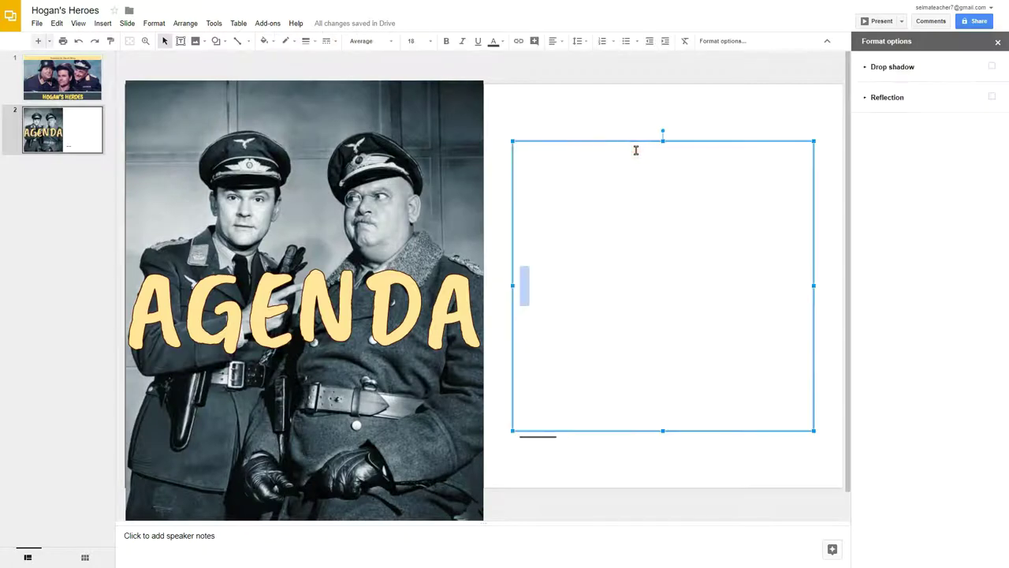
pyautogui.click(699, 138)
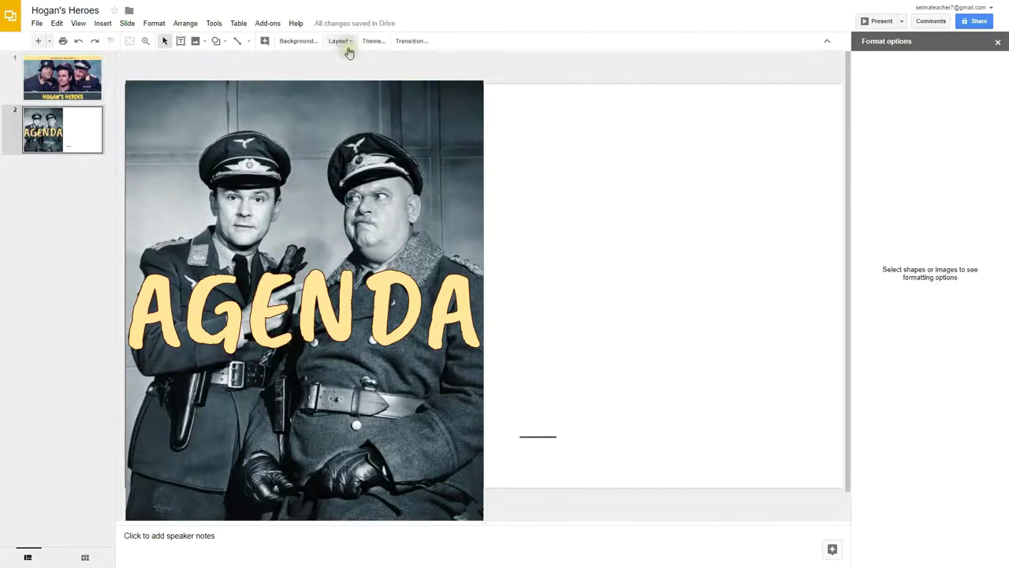
pyautogui.click(223, 43)
pyautogui.moveTo(241, 59)
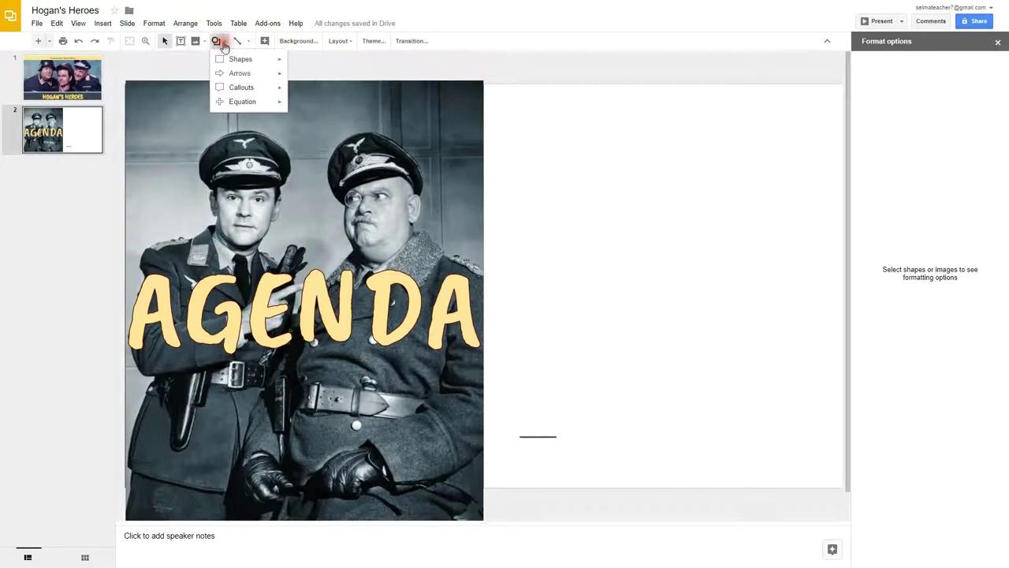
pyautogui.click(309, 67)
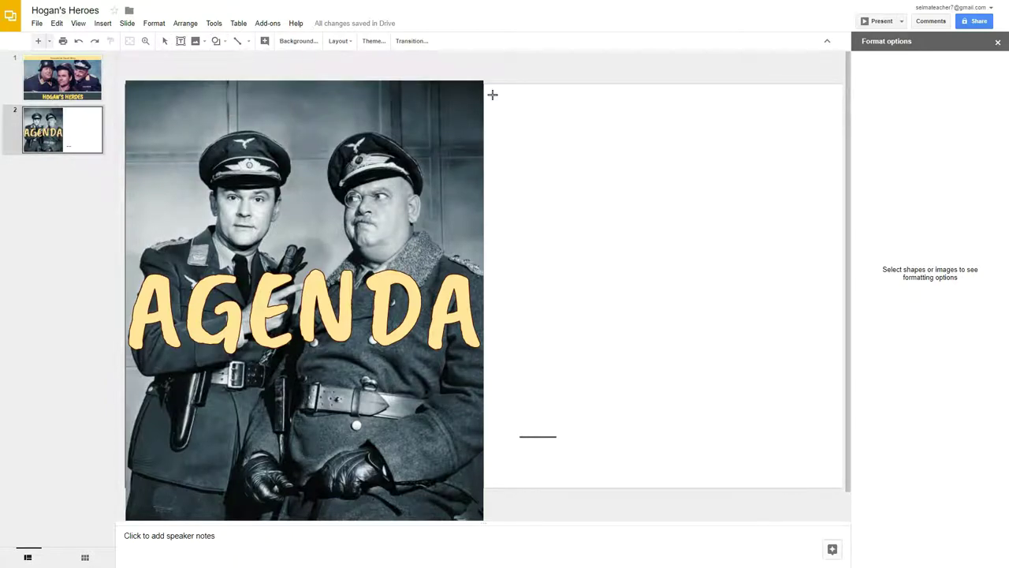
pyautogui.moveTo(493, 94)
pyautogui.mouseDown()
pyautogui.moveTo(836, 147)
pyautogui.moveTo(810, 142)
pyautogui.mouseUp()
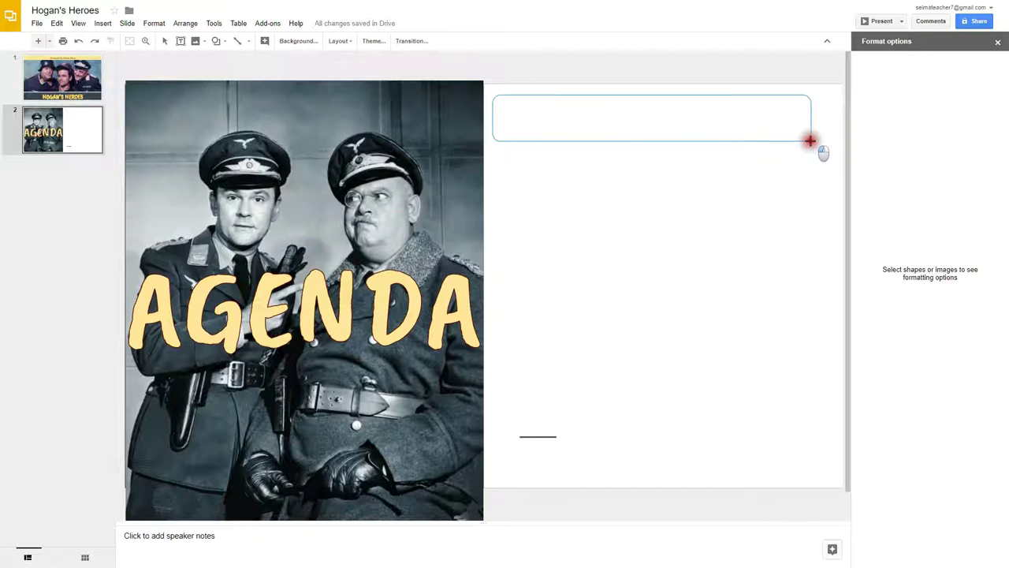
pyautogui.moveTo(810, 141); pyautogui.dragTo(811, 140)
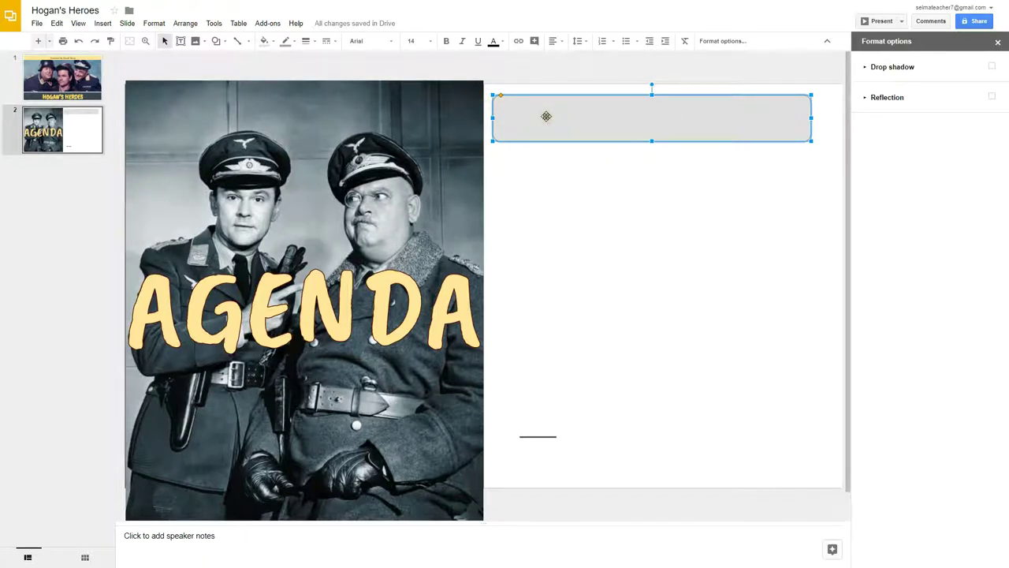
pyautogui.click(269, 45)
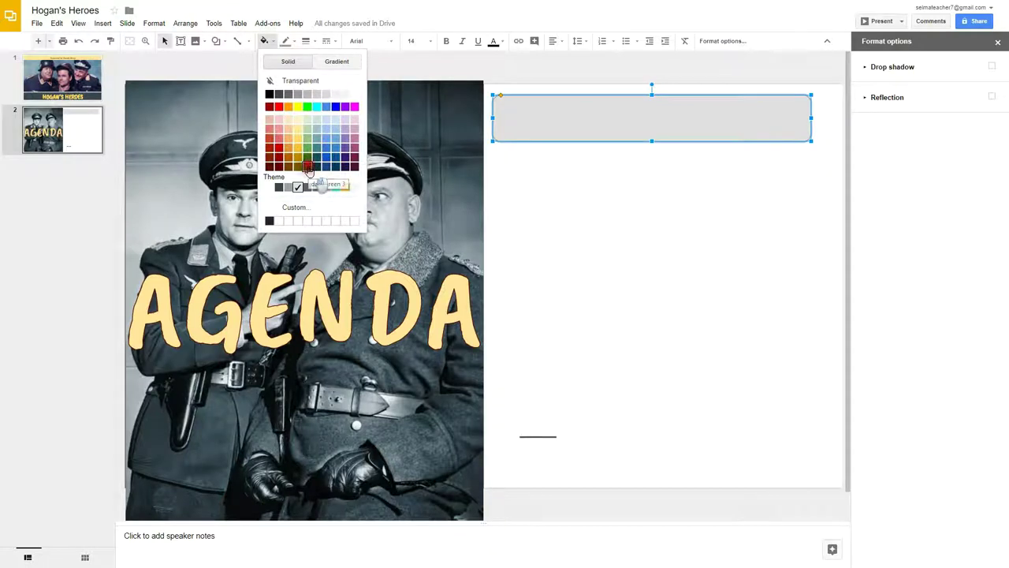
# - Fill the rounded box dark green 3 with light yellow, bold Caveat Brush text at size 24
pyautogui.click(308, 167)
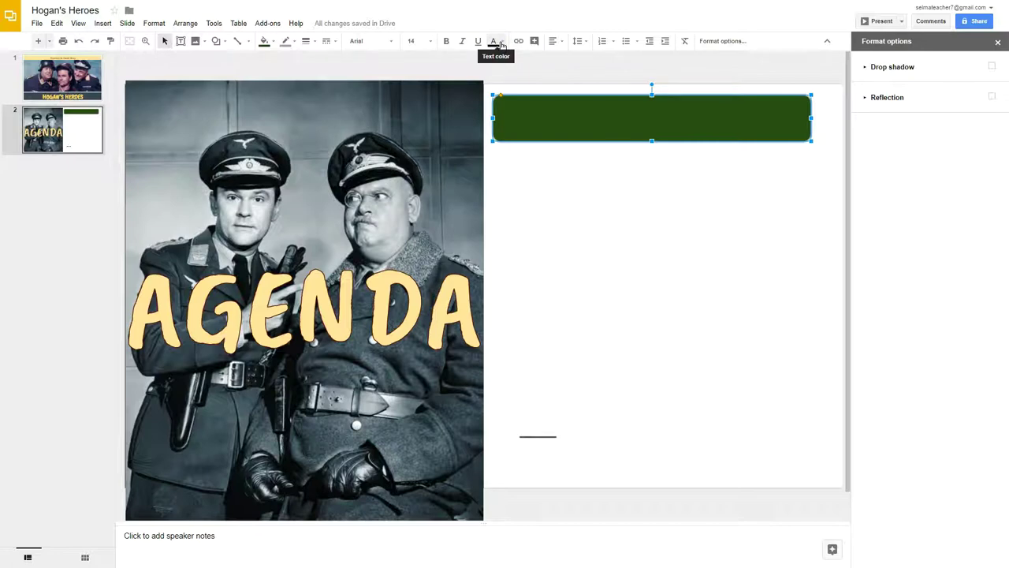
pyautogui.click(501, 43)
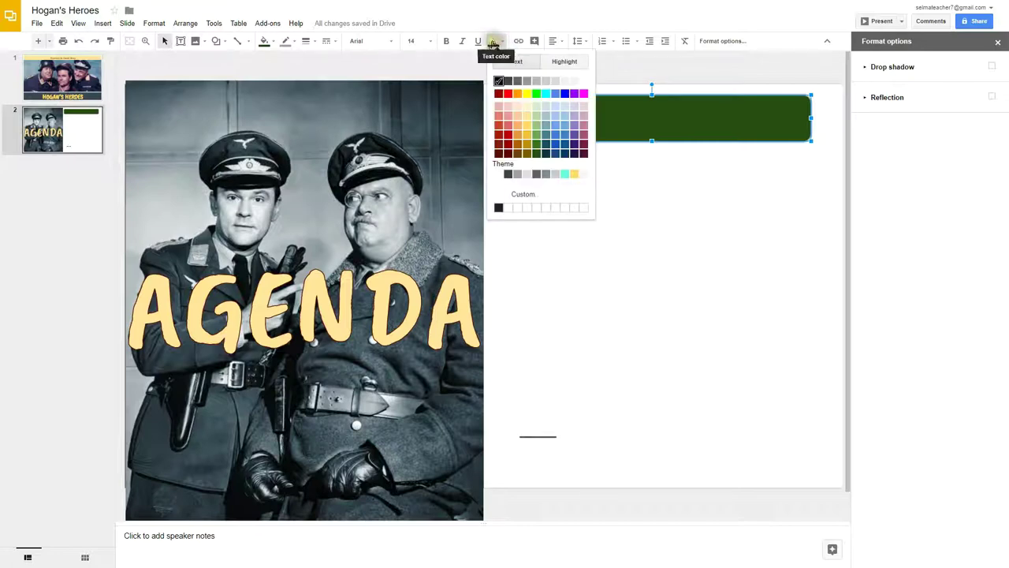
pyautogui.click(528, 118)
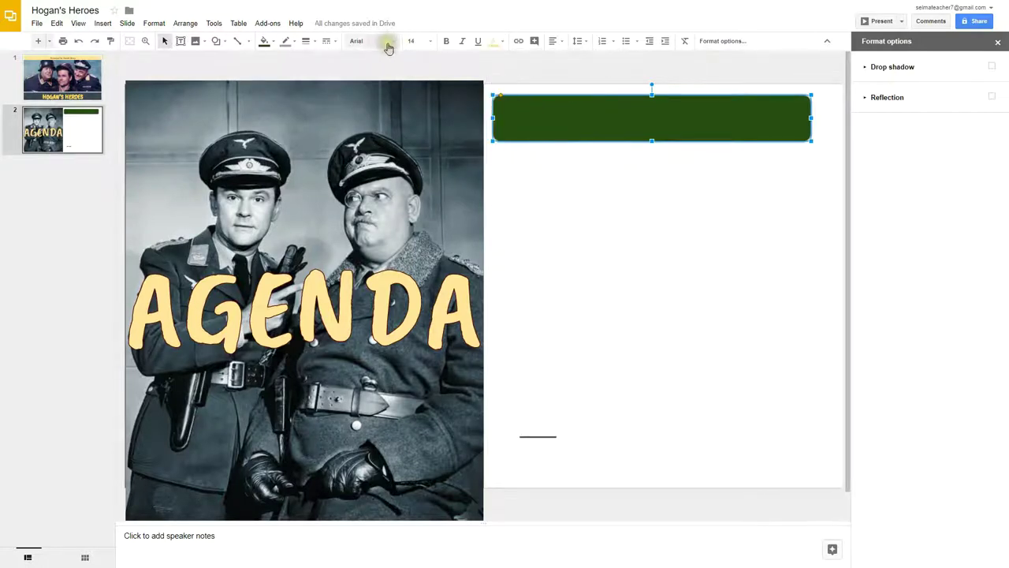
pyautogui.click(393, 47)
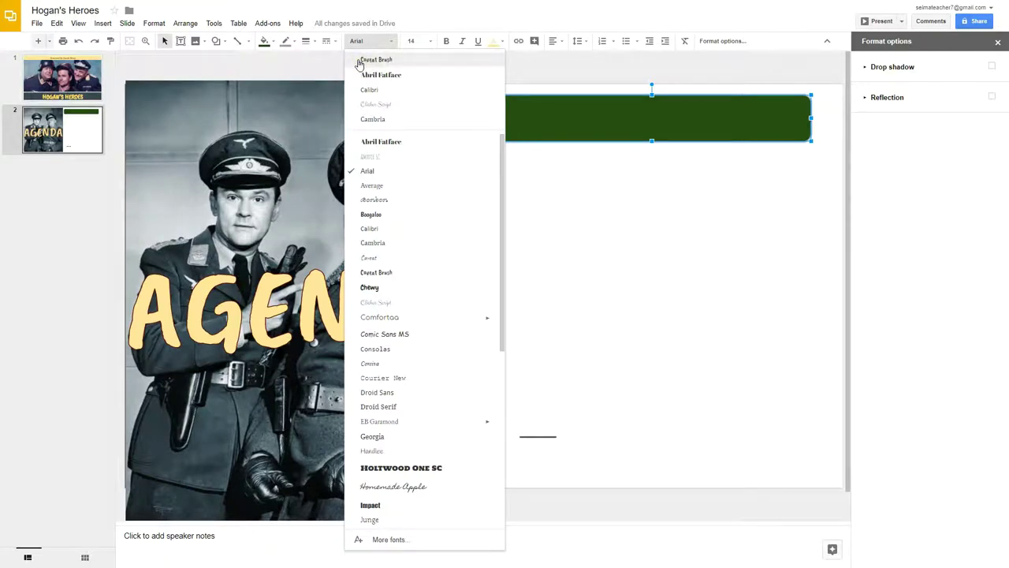
pyautogui.click(376, 60)
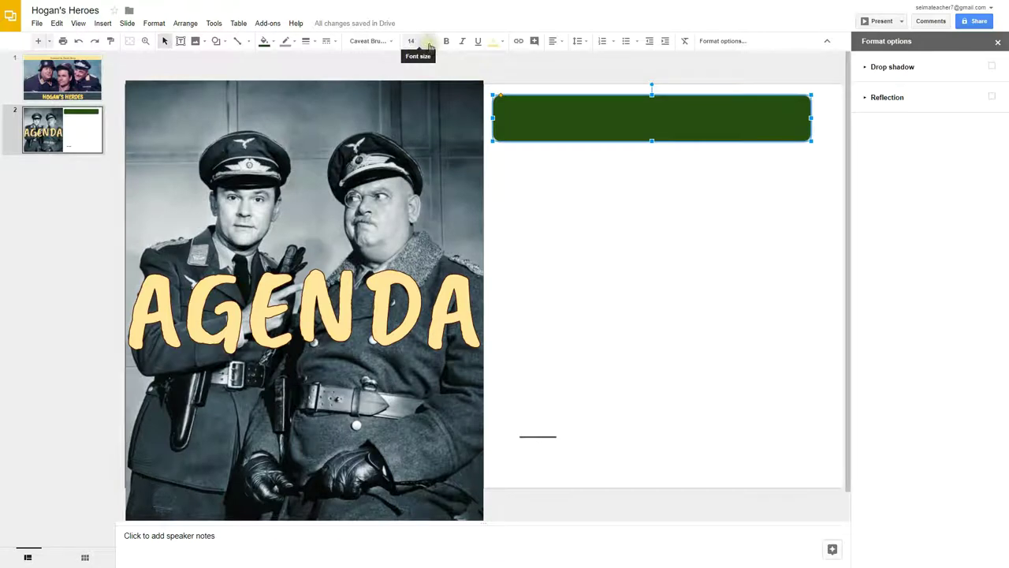
pyautogui.click(429, 47)
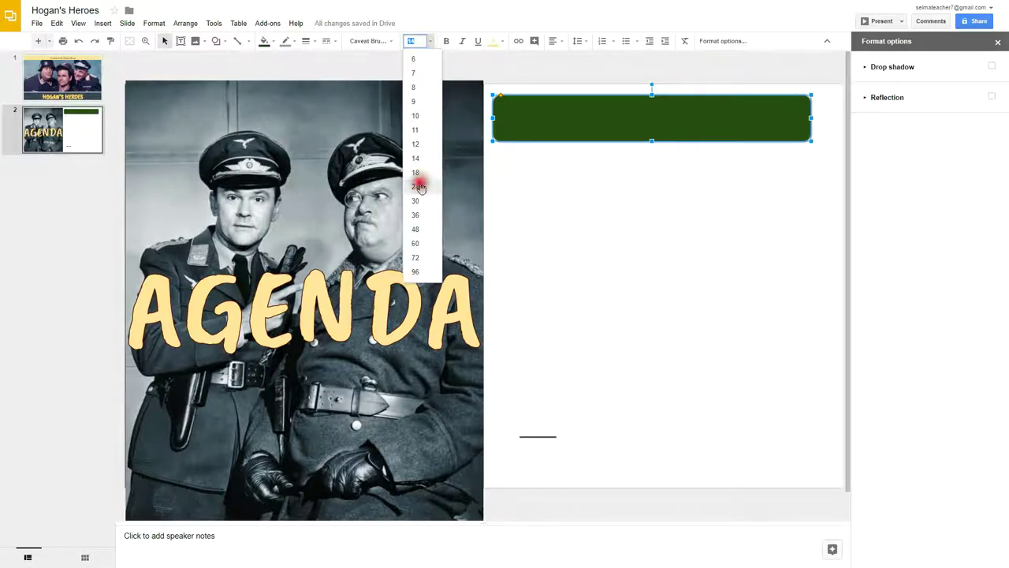
pyautogui.click(419, 187)
pyautogui.click(446, 41)
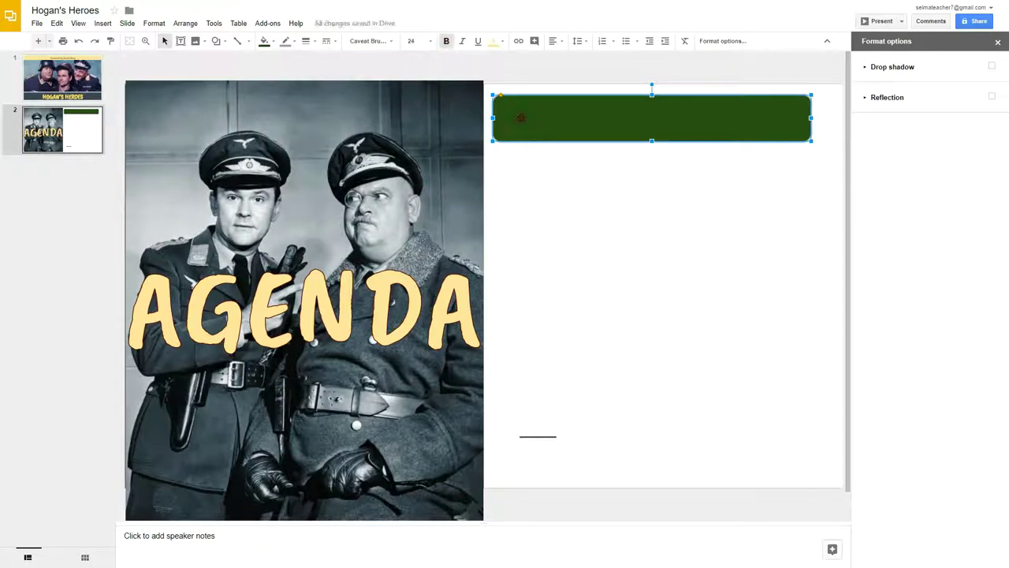
# - Type 'The Story' in the green box, centre-align it, and set the size to 30
pyautogui.write('The Story')
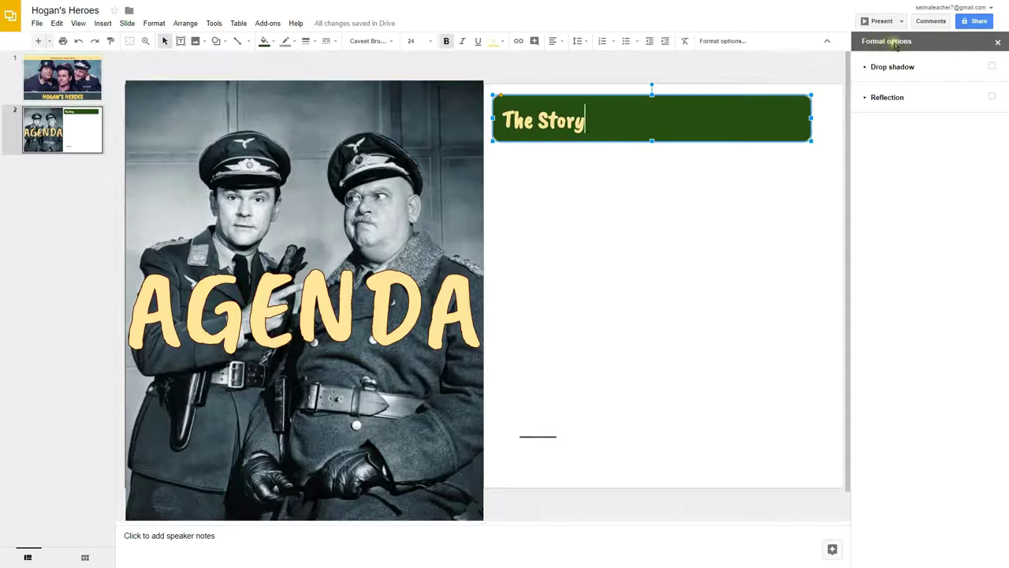
pyautogui.click(1000, 42)
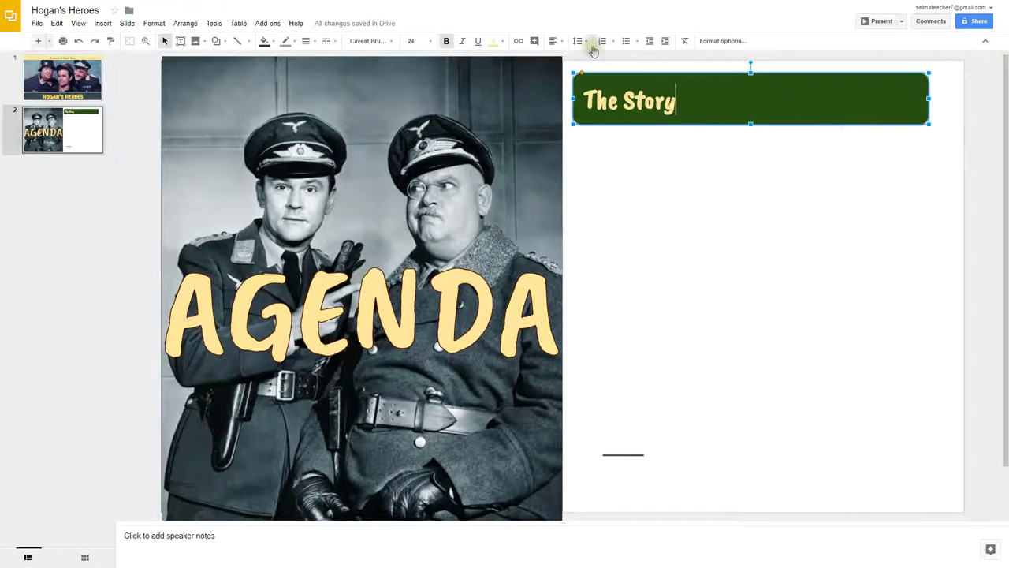
pyautogui.click(564, 43)
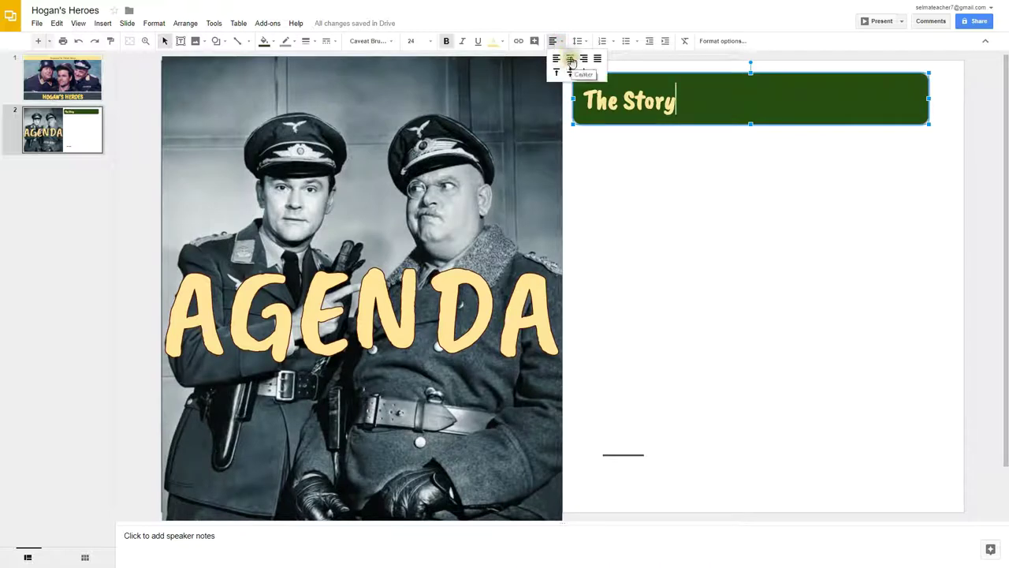
pyautogui.click(571, 60)
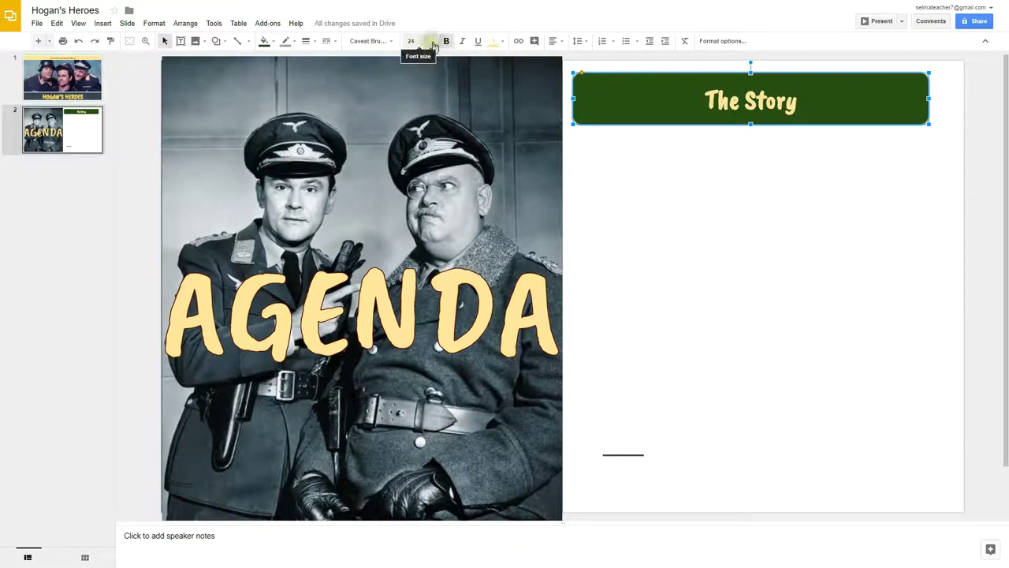
pyautogui.click(433, 46)
pyautogui.click(419, 199)
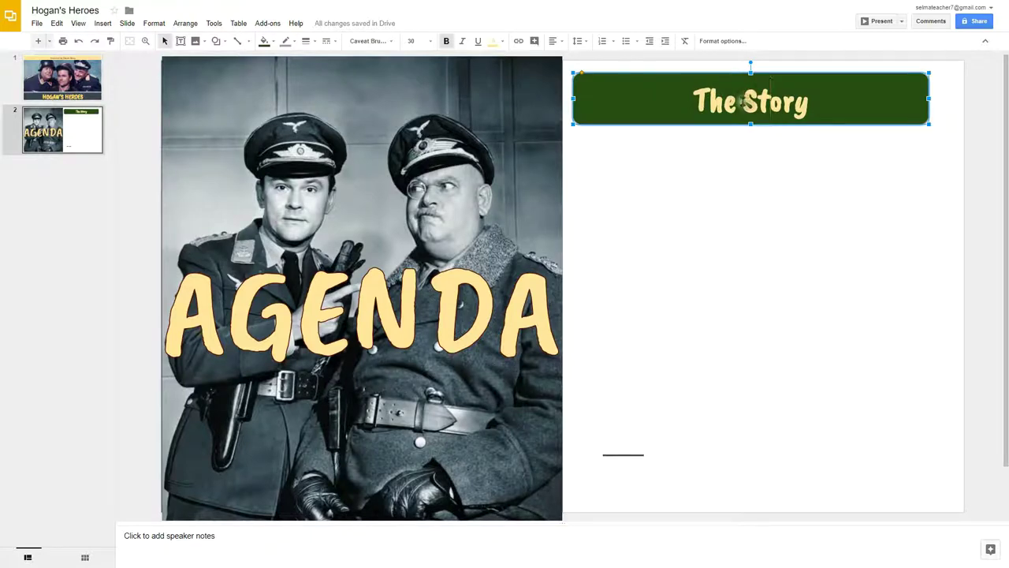
# - Select all of 'The Story', try sizes 36 and 48, and settle on 30
pyautogui.moveTo(688, 101); pyautogui.dragTo(835, 111)
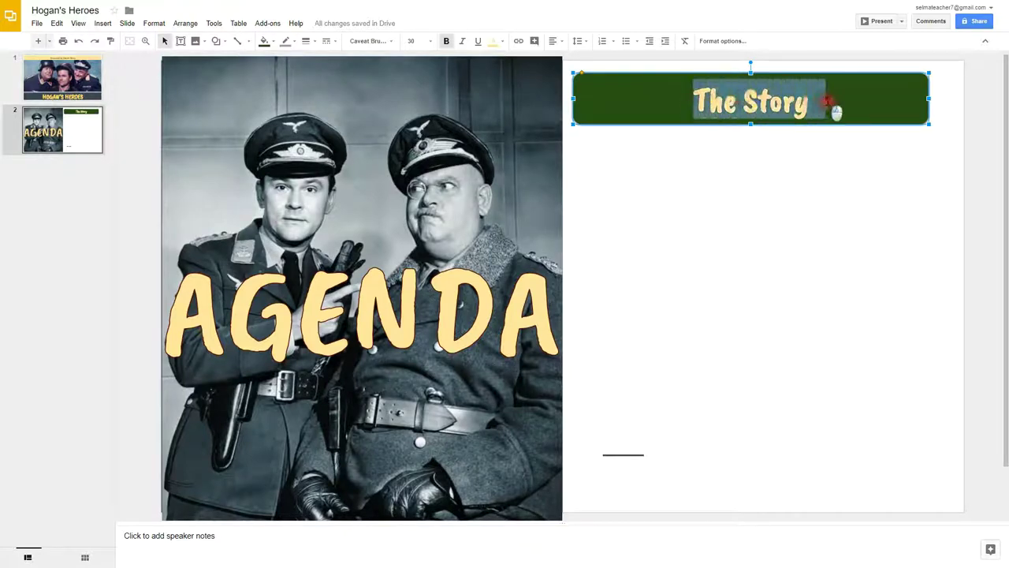
pyautogui.click(430, 41)
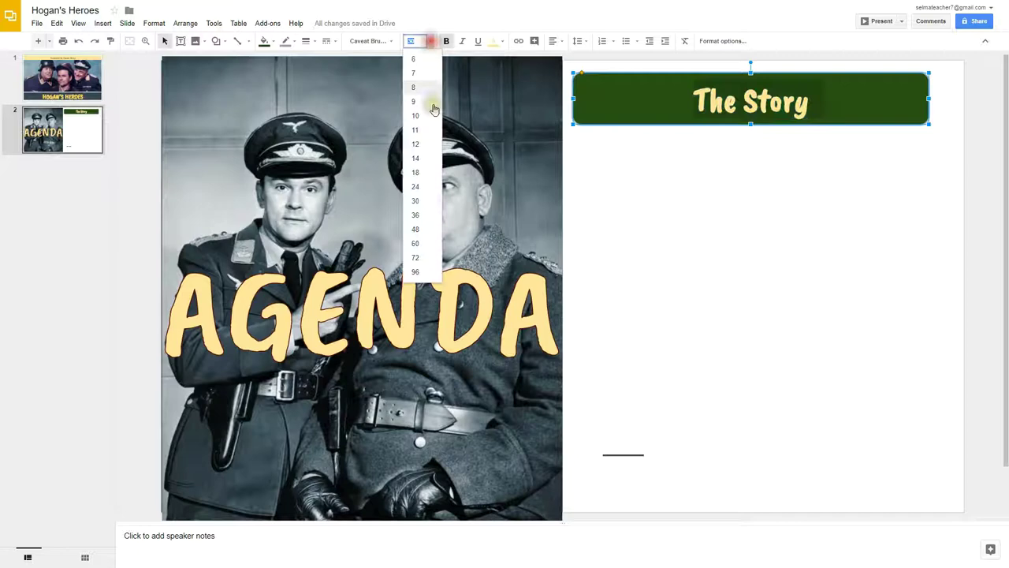
pyautogui.click(420, 215)
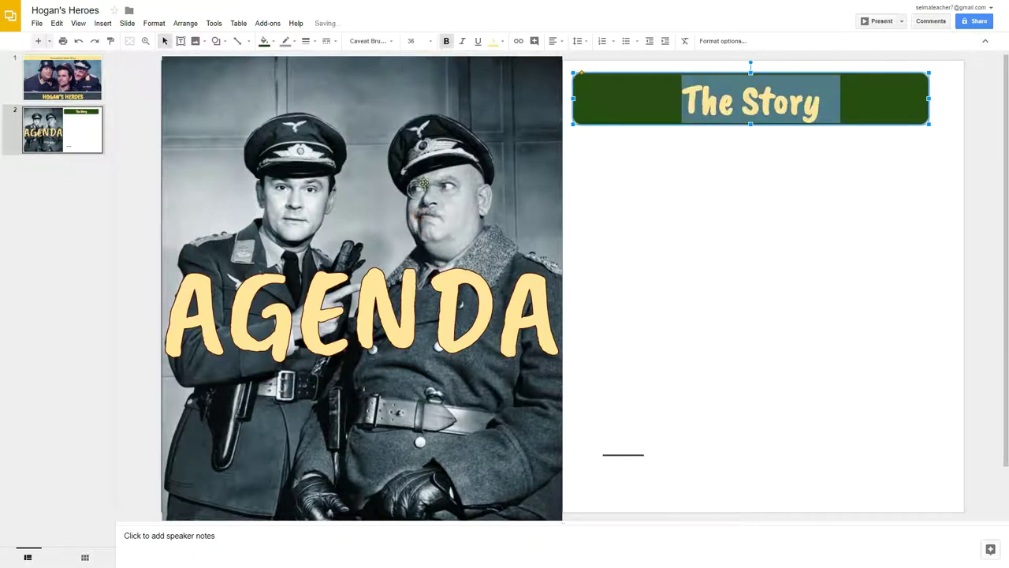
pyautogui.click(430, 41)
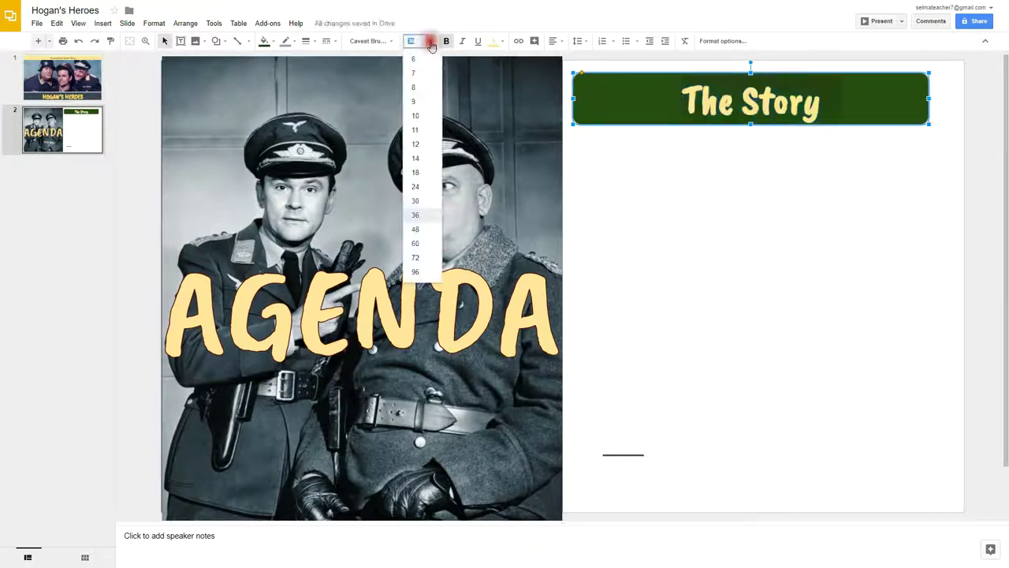
pyautogui.click(419, 204)
pyautogui.click(844, 87)
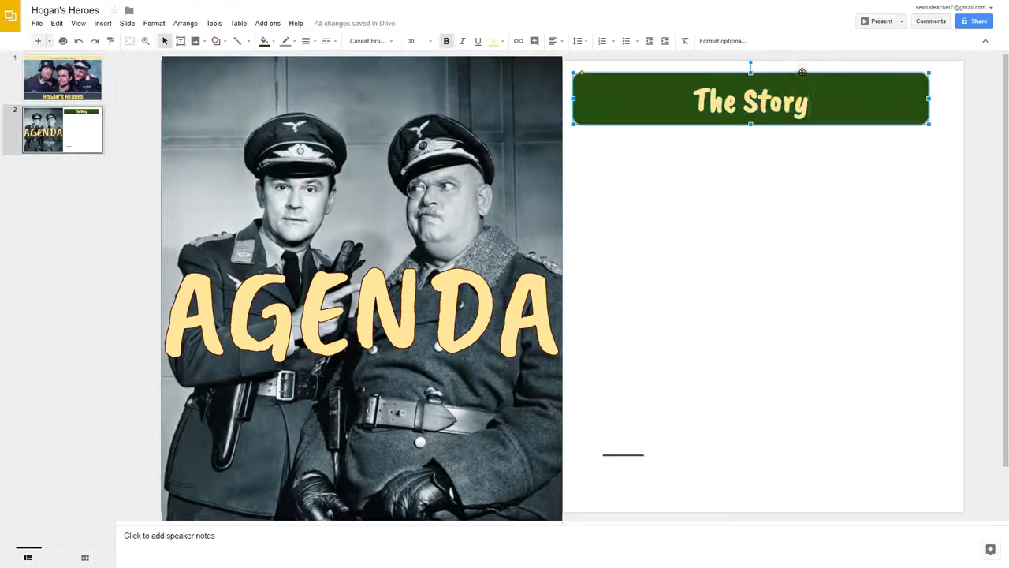
pyautogui.click(419, 41)
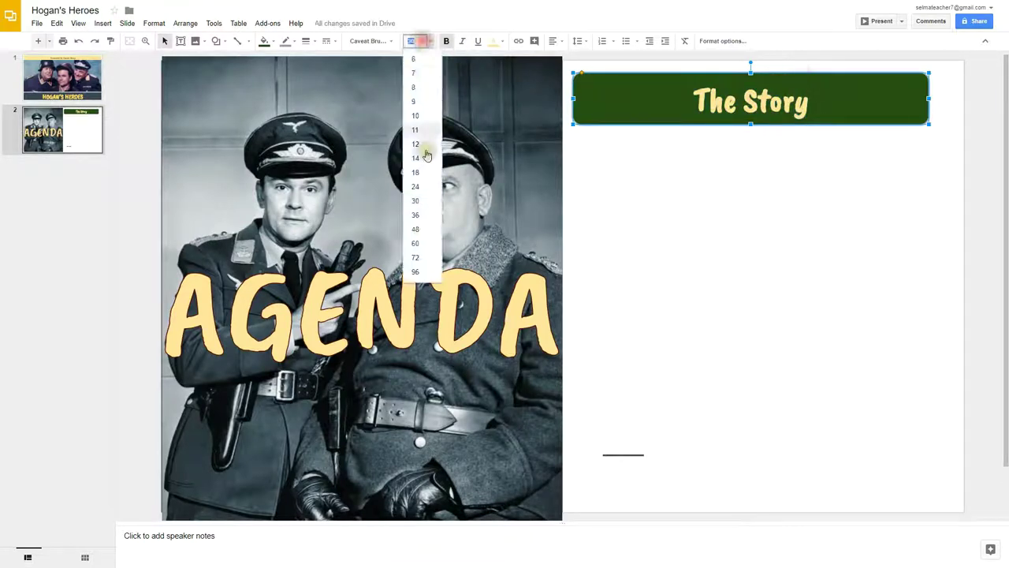
pyautogui.click(415, 229)
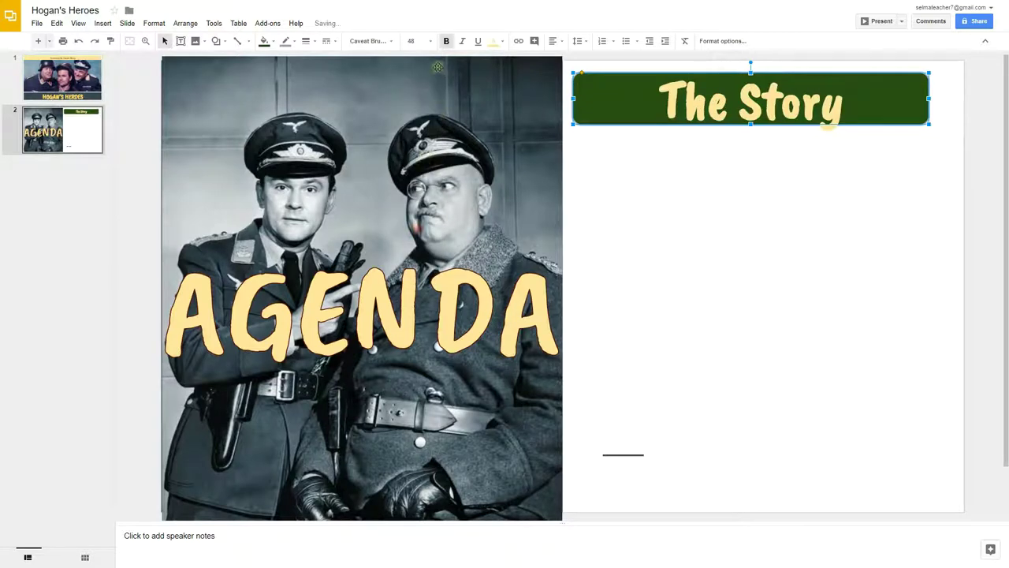
pyautogui.click(415, 41)
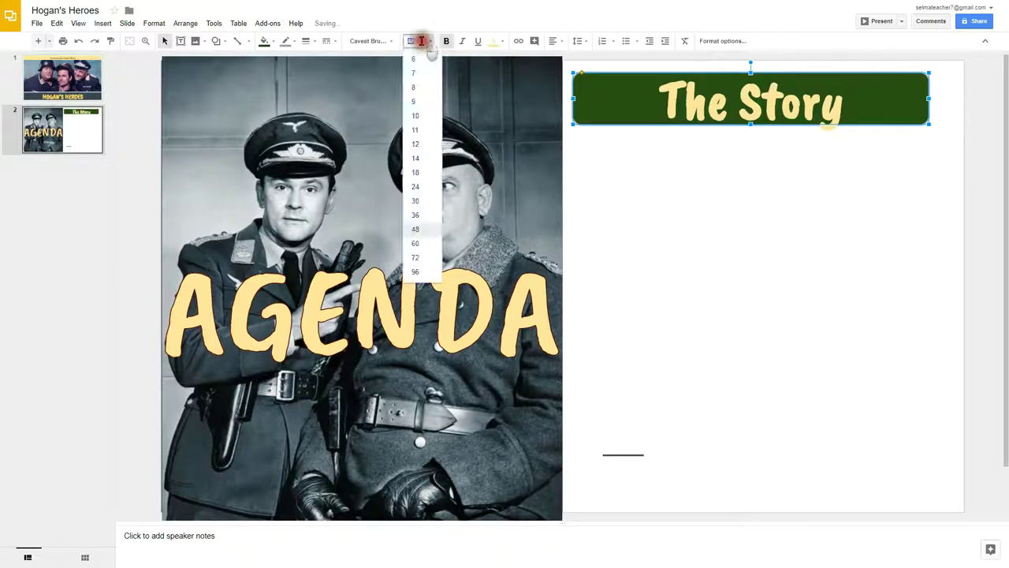
pyautogui.click(415, 200)
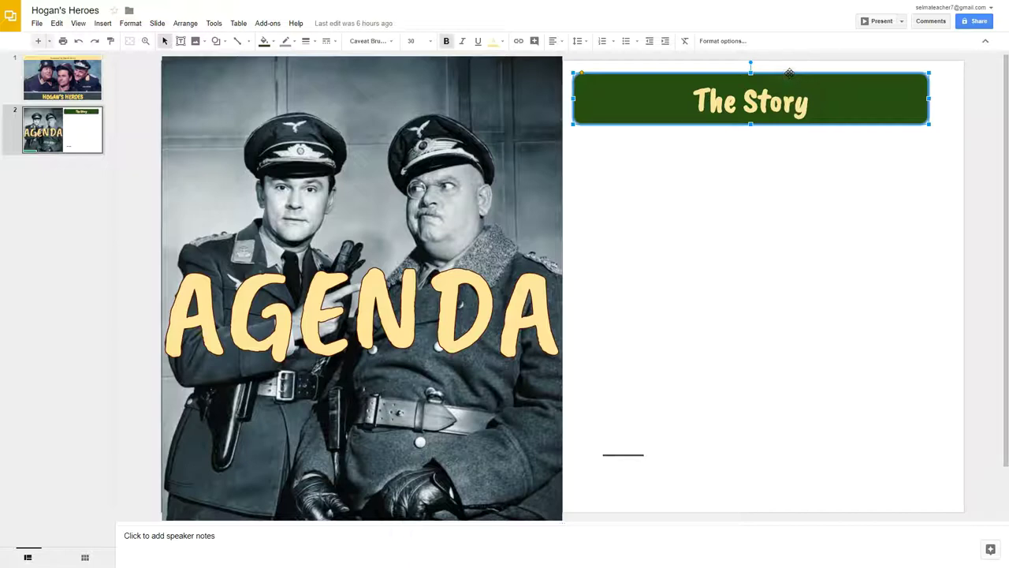
# - Duplicate the green 'The Story' box twice, stacking the two copies directly beneath the original
pyautogui.rightClick(790, 72)
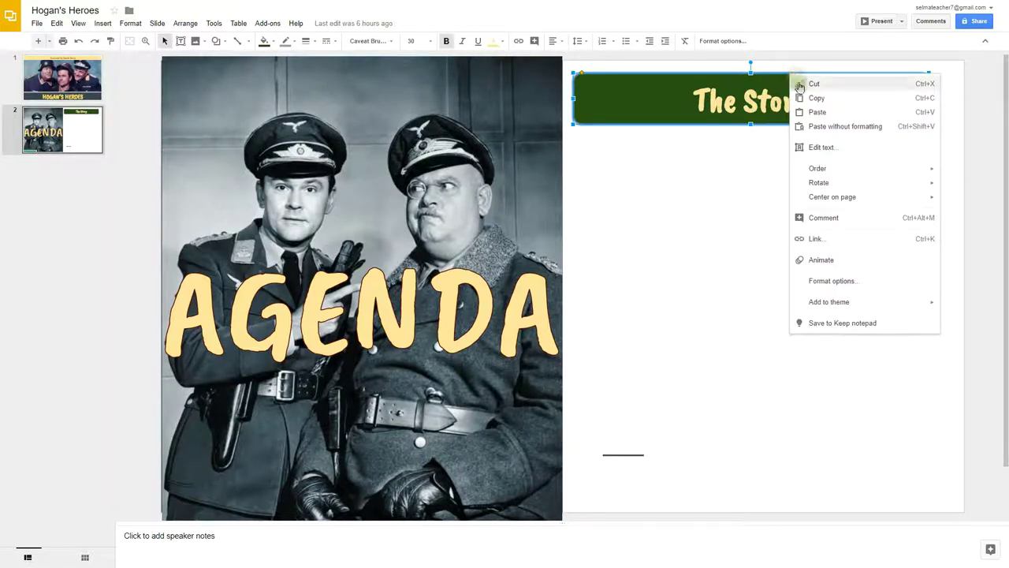
pyautogui.click(812, 99)
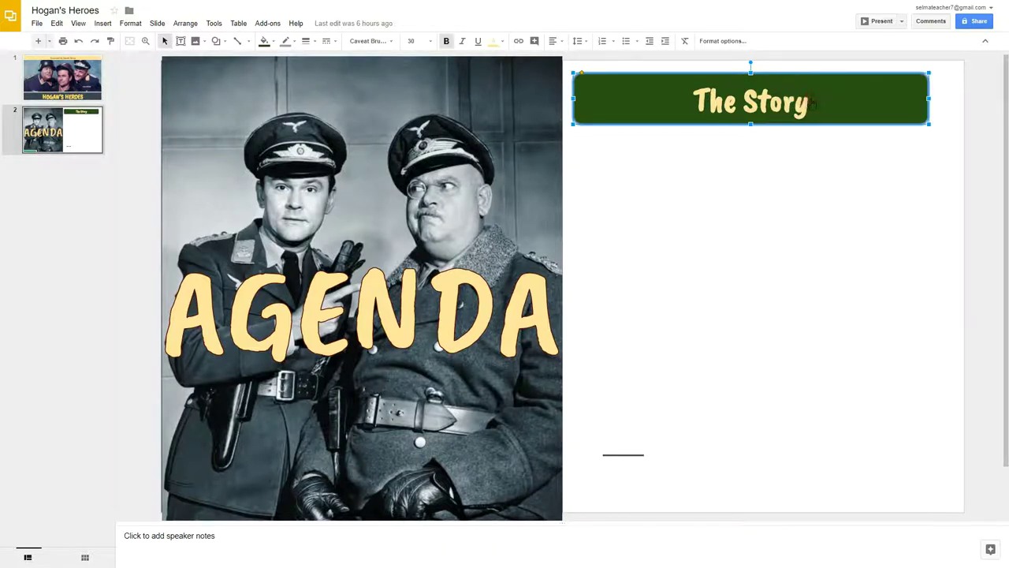
pyautogui.rightClick(718, 138)
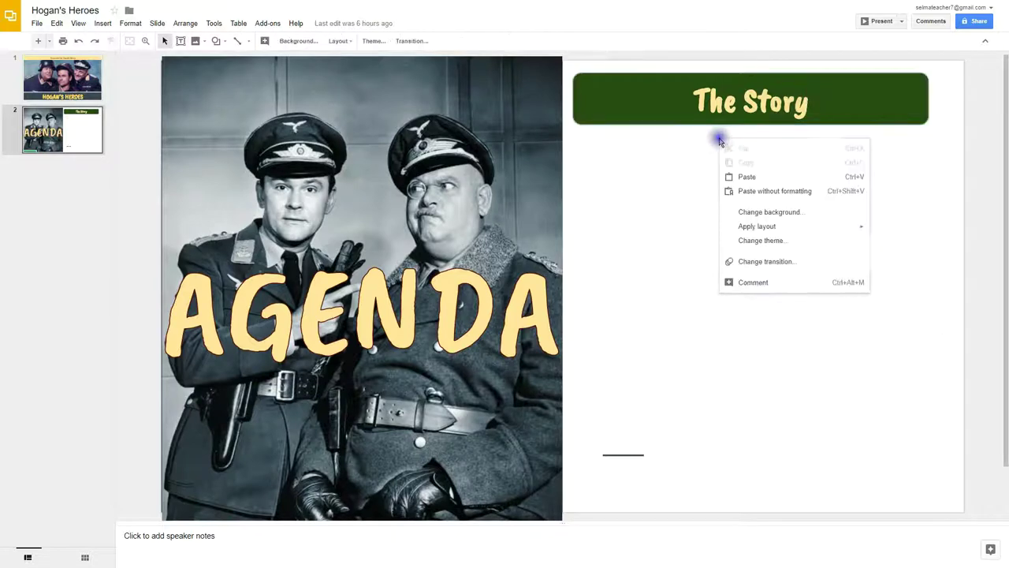
pyautogui.click(750, 178)
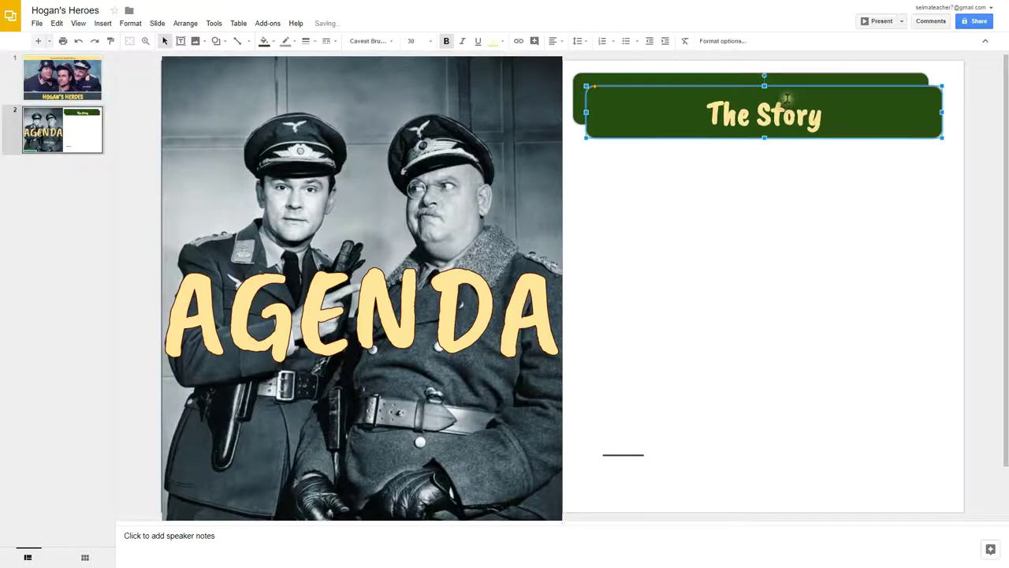
pyautogui.moveTo(792, 88); pyautogui.dragTo(788, 149)
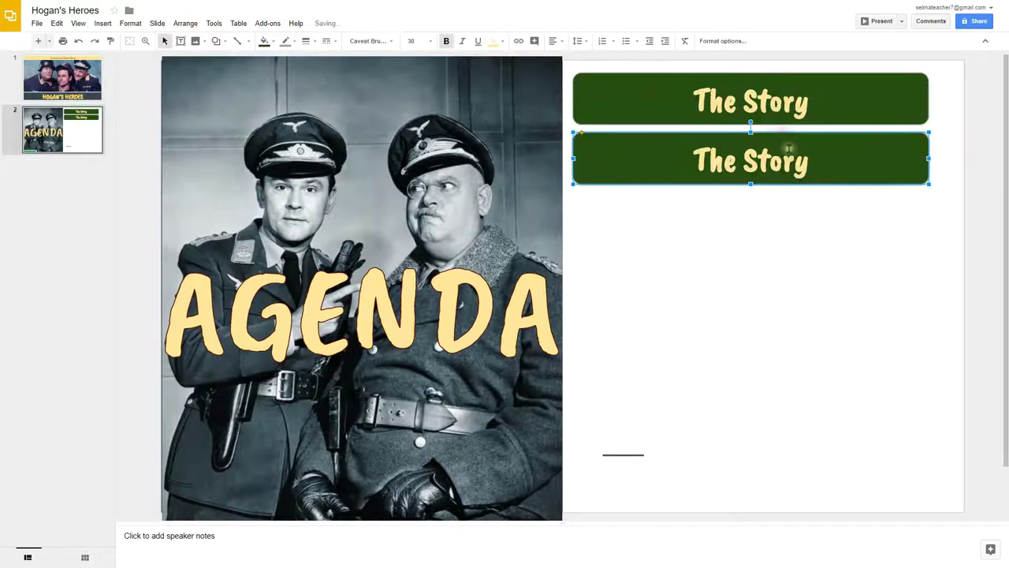
pyautogui.rightClick(795, 149)
pyautogui.rightClick(759, 202)
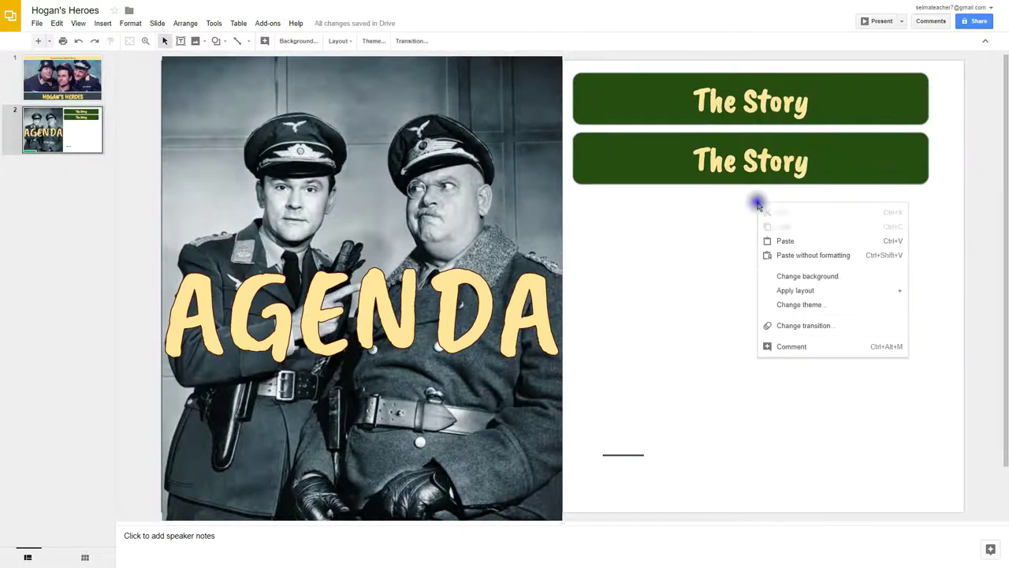
pyautogui.click(783, 242)
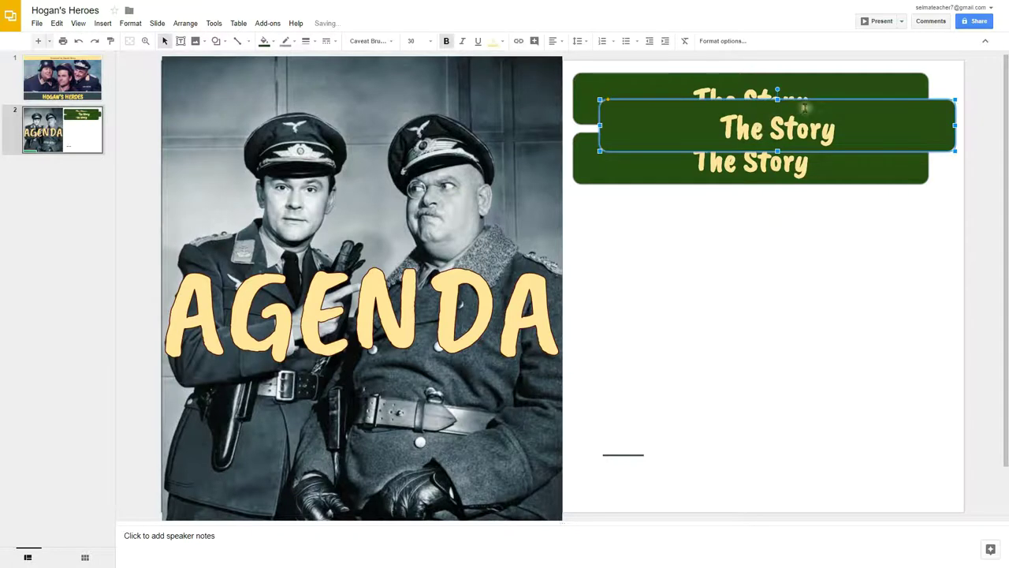
pyautogui.moveTo(806, 103); pyautogui.dragTo(779, 197)
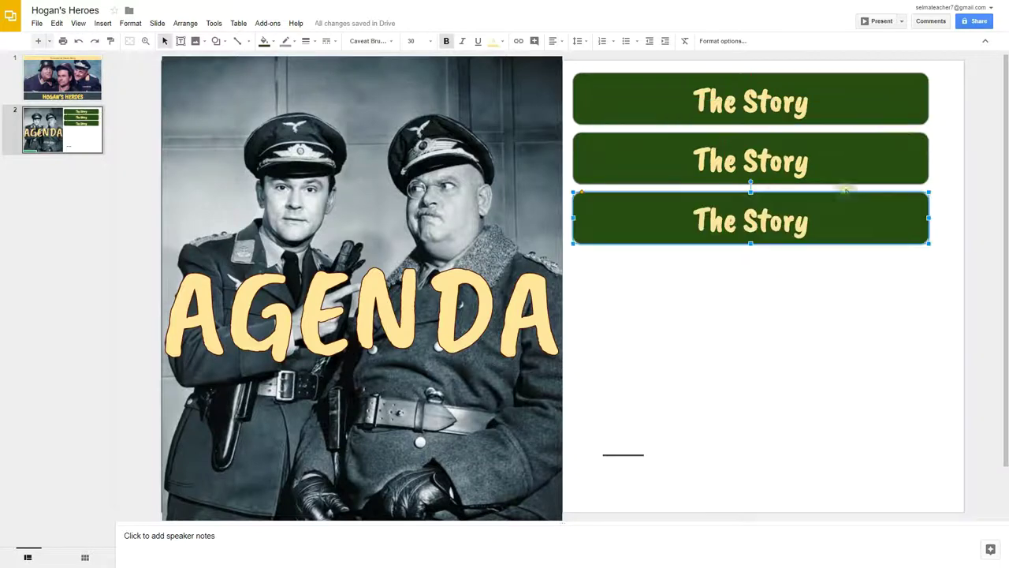
# - Copy the three green boxes and place the copies underneath, then select all six boxes
pyautogui.click(931, 73)
pyautogui.moveTo(933, 69)
pyautogui.mouseDown()
pyautogui.moveTo(645, 234)
pyautogui.moveTo(569, 248)
pyautogui.mouseUp()
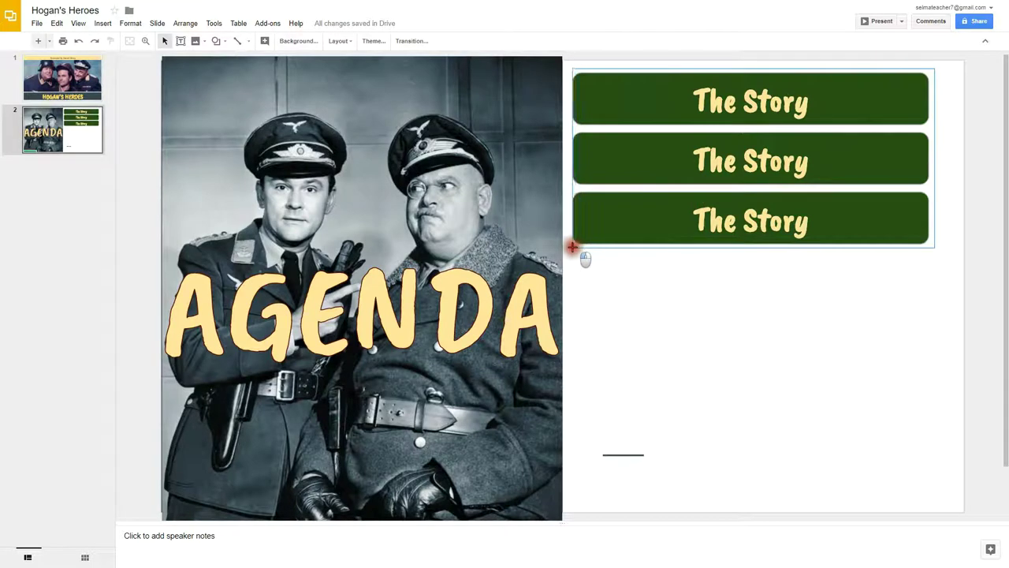
pyautogui.moveTo(570, 248); pyautogui.dragTo(569, 248)
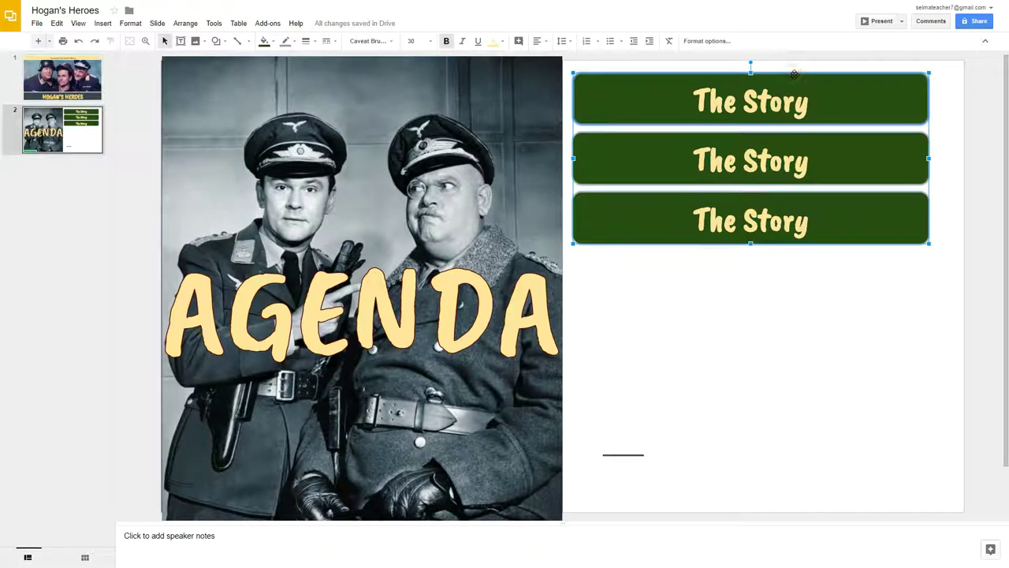
pyautogui.rightClick(794, 74)
pyautogui.click(811, 100)
pyautogui.rightClick(740, 258)
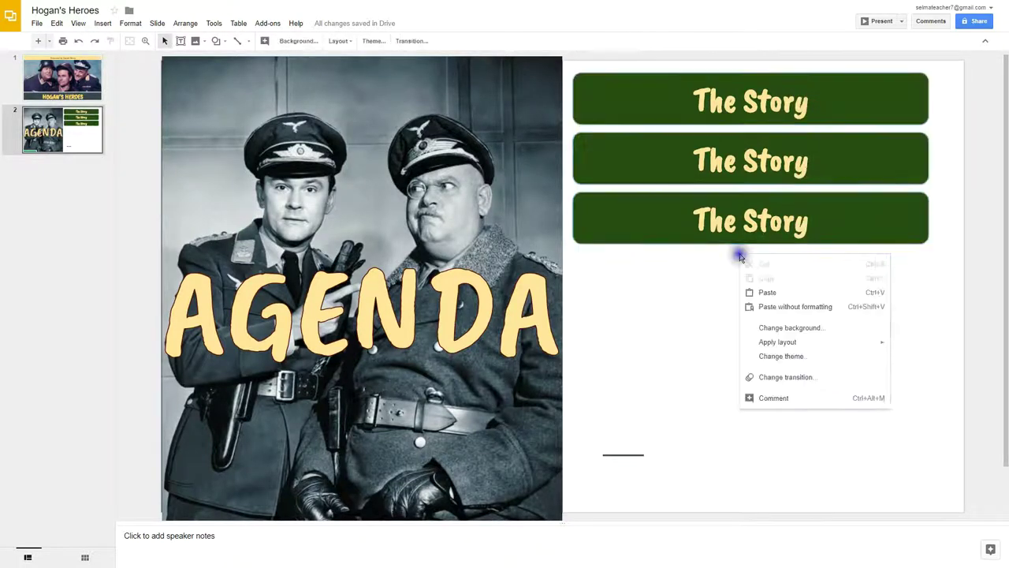
pyautogui.click(768, 291)
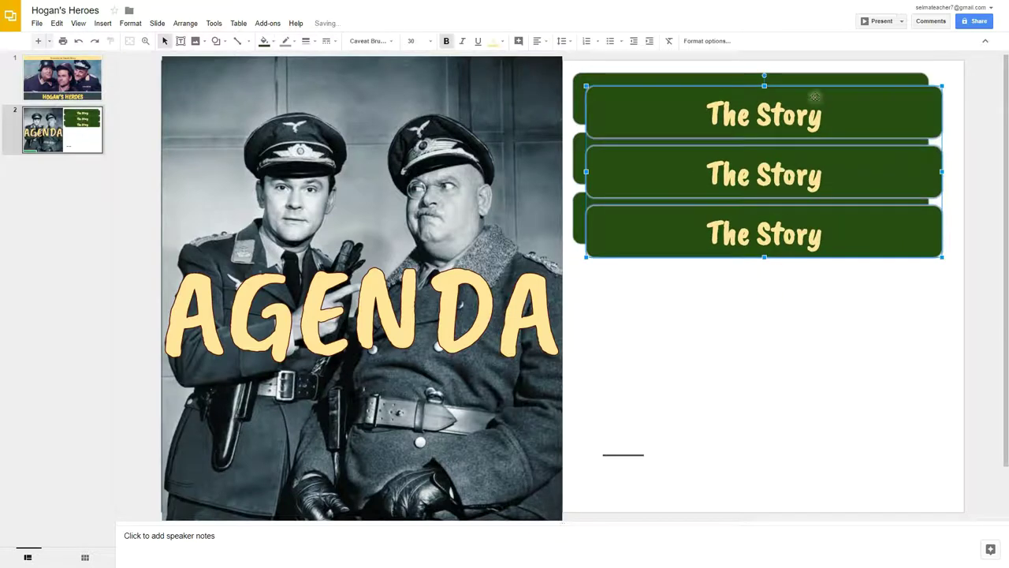
pyautogui.moveTo(813, 88); pyautogui.dragTo(813, 268)
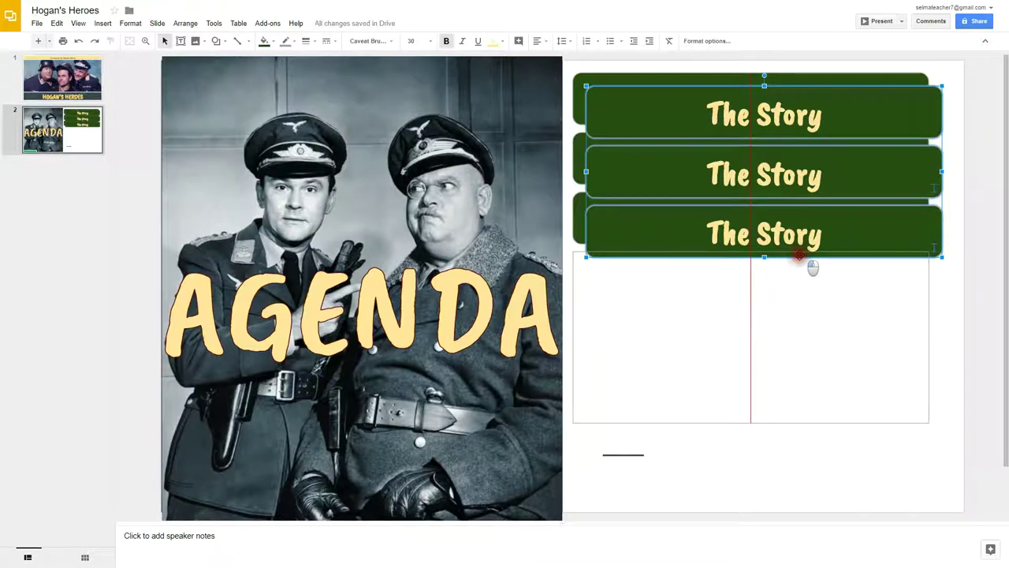
pyautogui.moveTo(799, 254); pyautogui.dragTo(799, 254)
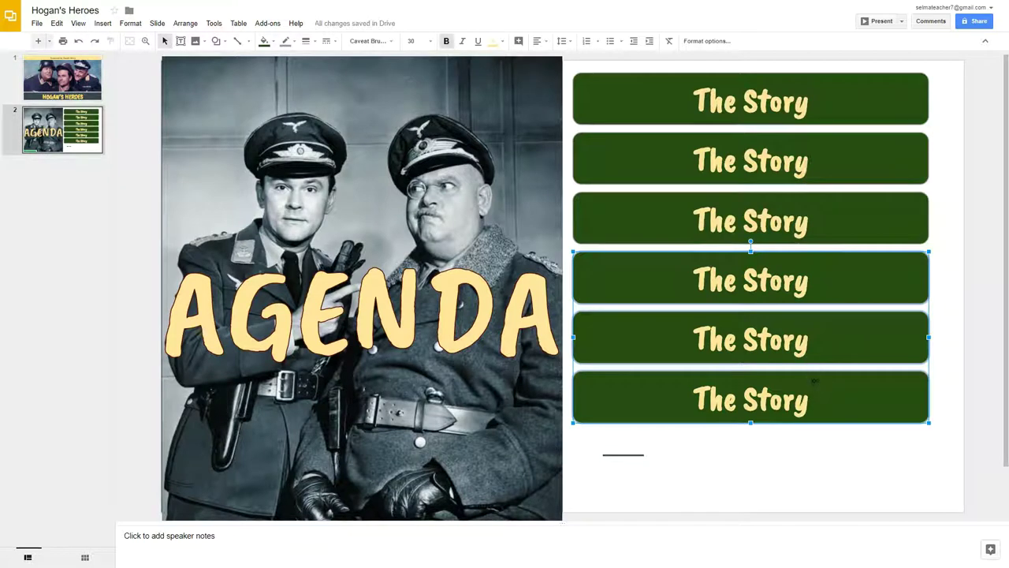
pyautogui.moveTo(938, 66)
pyautogui.mouseDown()
pyautogui.moveTo(711, 417)
pyautogui.moveTo(569, 445)
pyautogui.mouseUp()
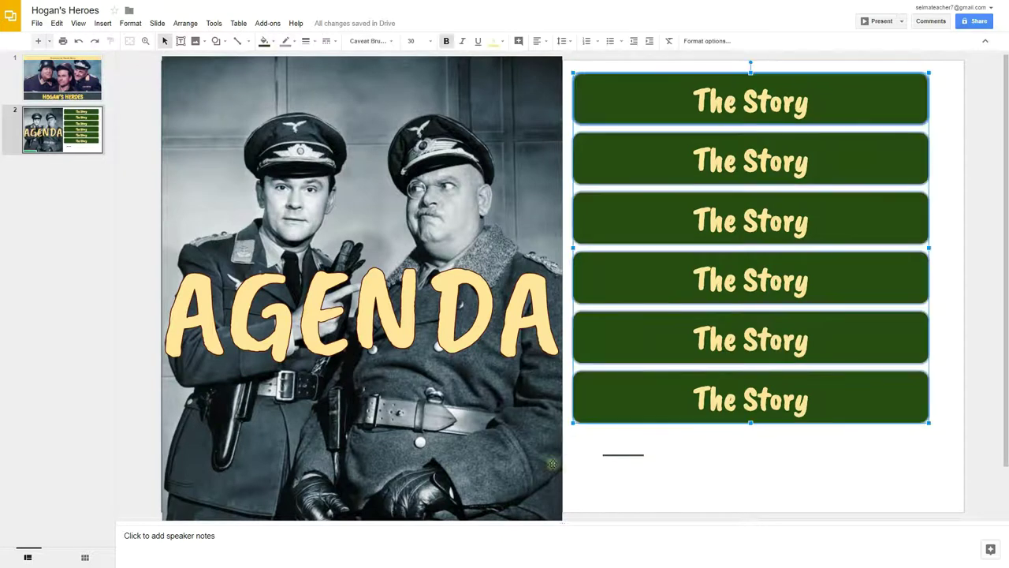
pyautogui.rightClick(755, 218)
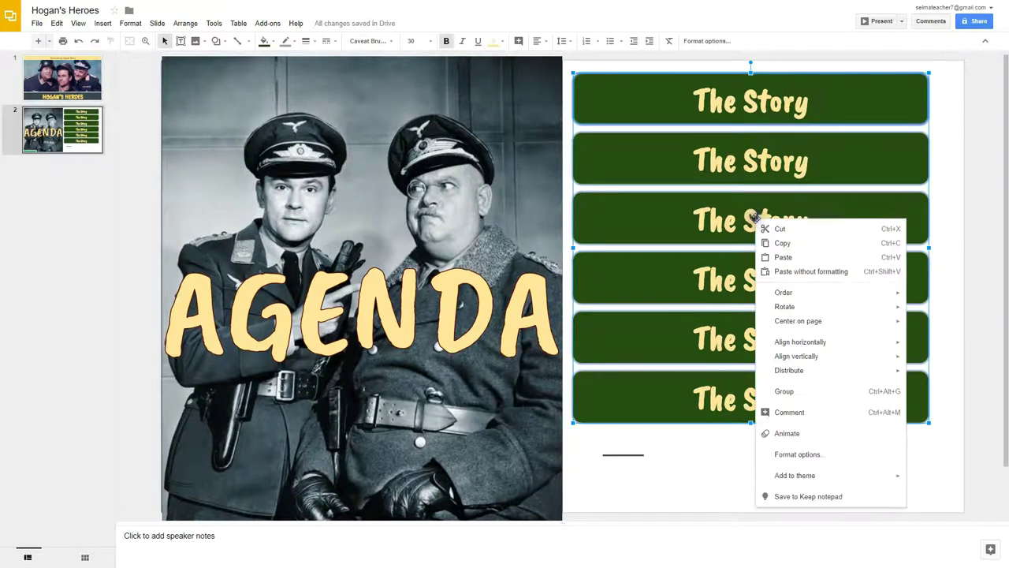
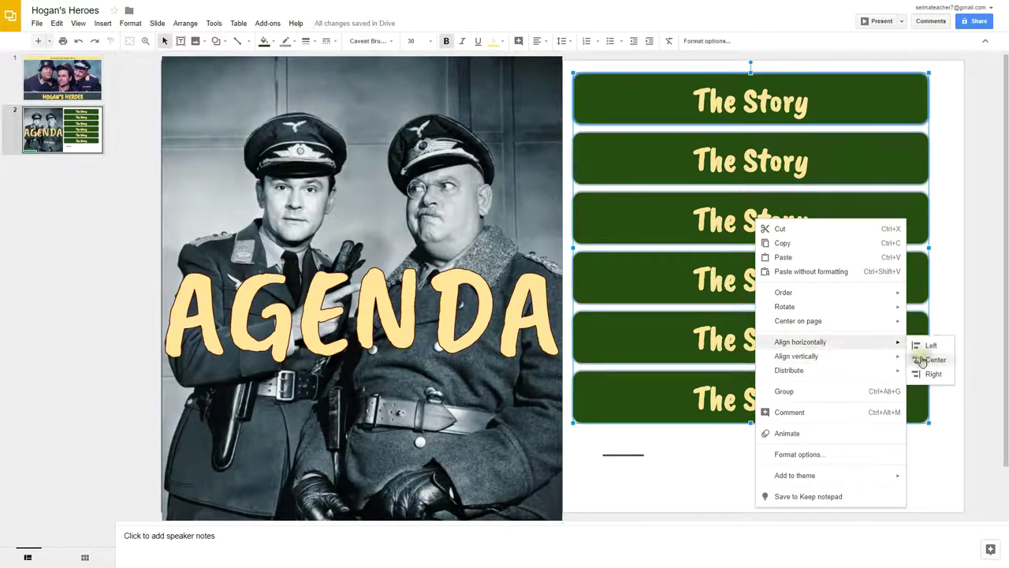
# - Apply Align horizontally > Center to the six grouped green agenda boxes beside the AGENDA photo
pyautogui.click(922, 360)
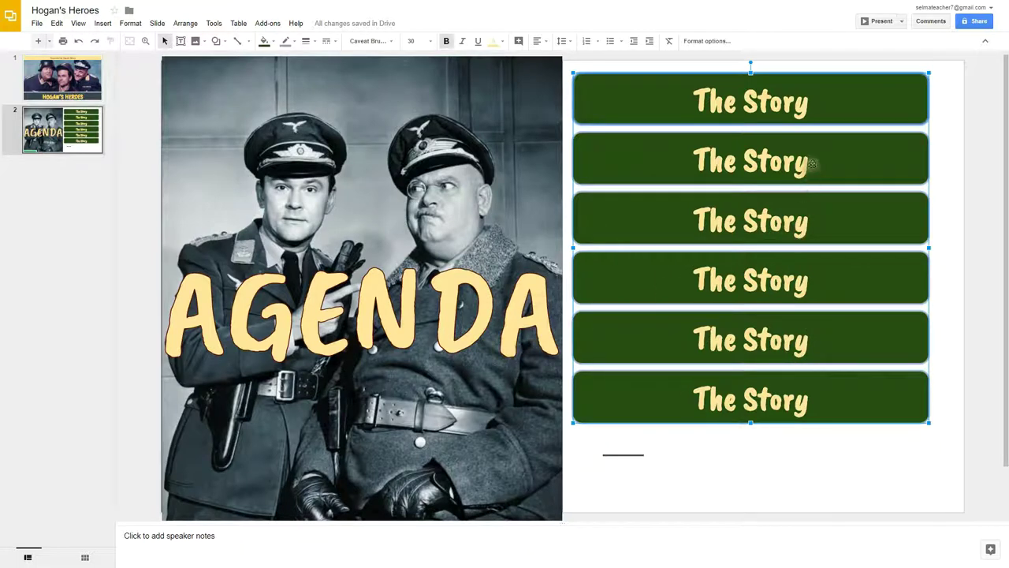
# - Relabel the second, third and fourth boxes The Characters, The TV Show and The Episodes
pyautogui.click(942, 146)
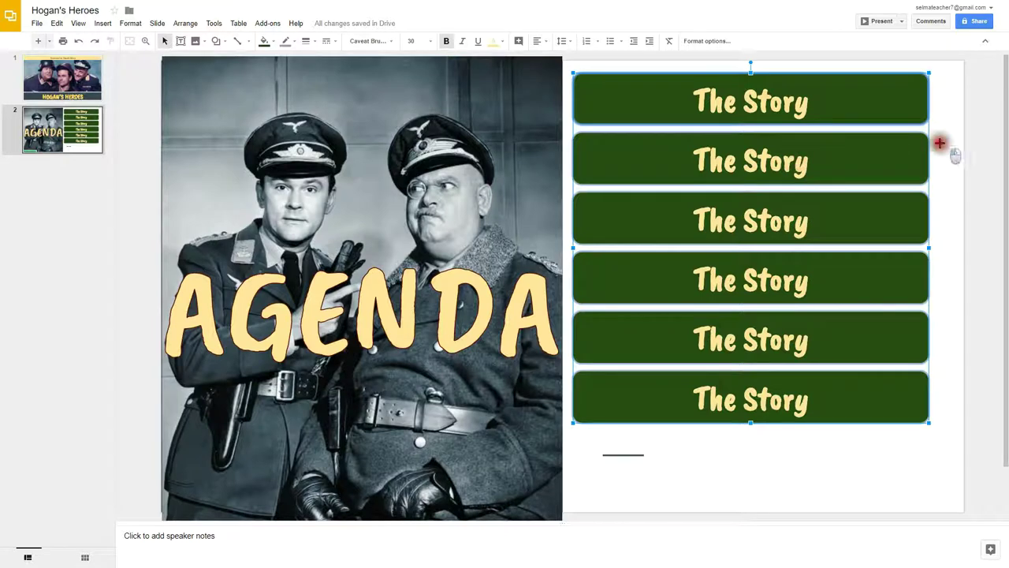
pyautogui.doubleClick(809, 162)
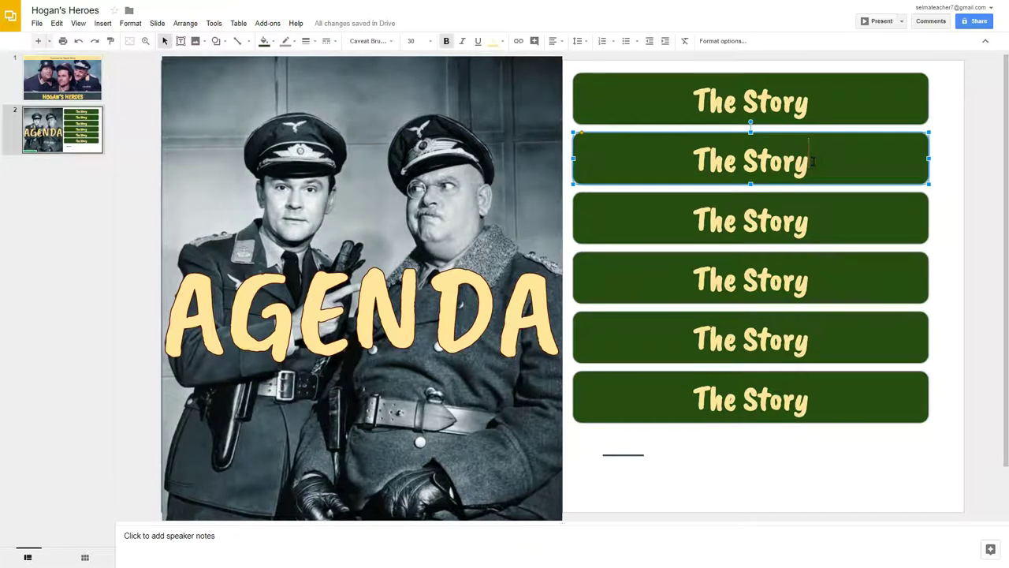
pyautogui.hotkey('ctrl', 'BackSpace')
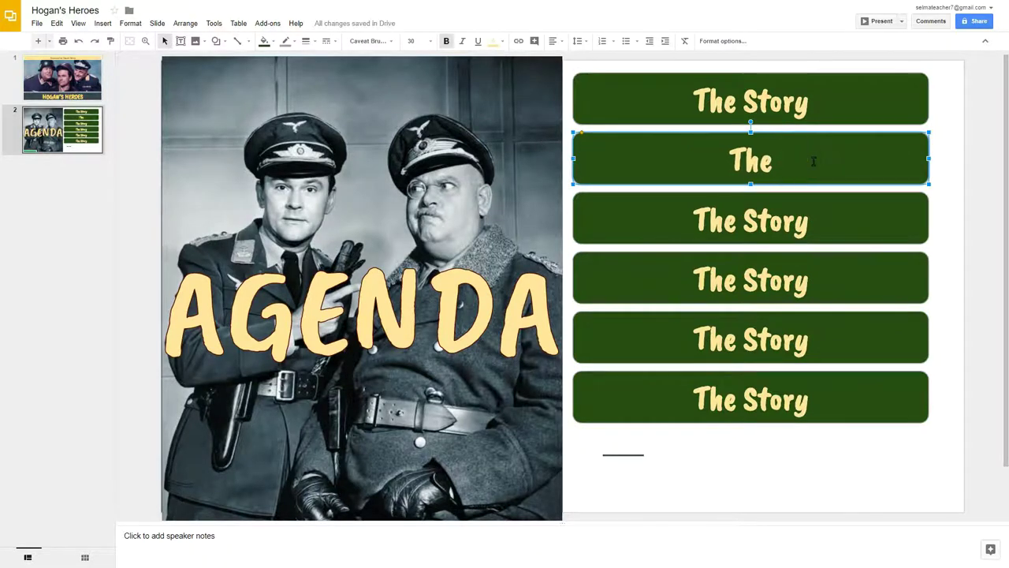
pyautogui.write('Ch')
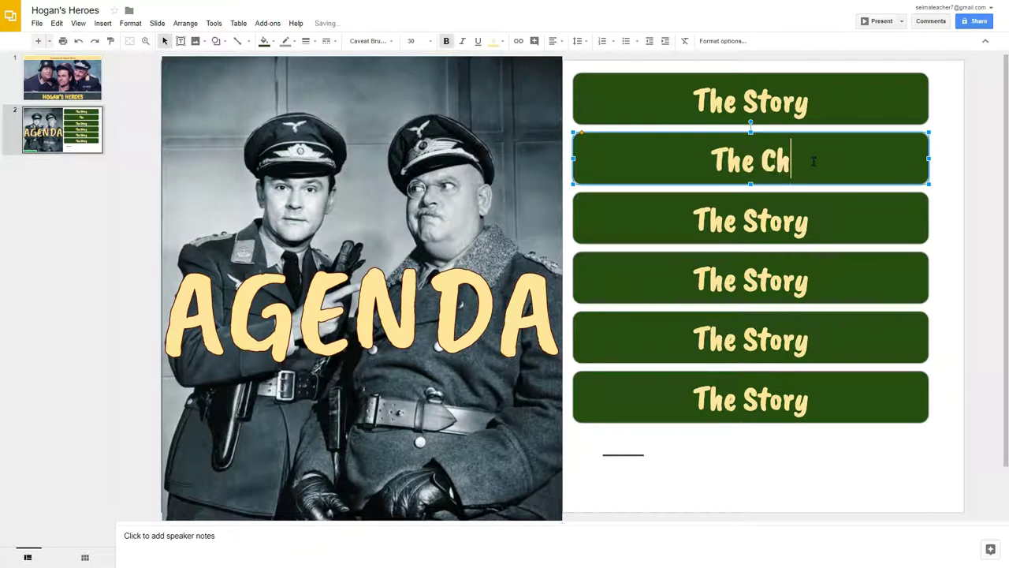
pyautogui.write('aracters')
pyautogui.click(828, 222)
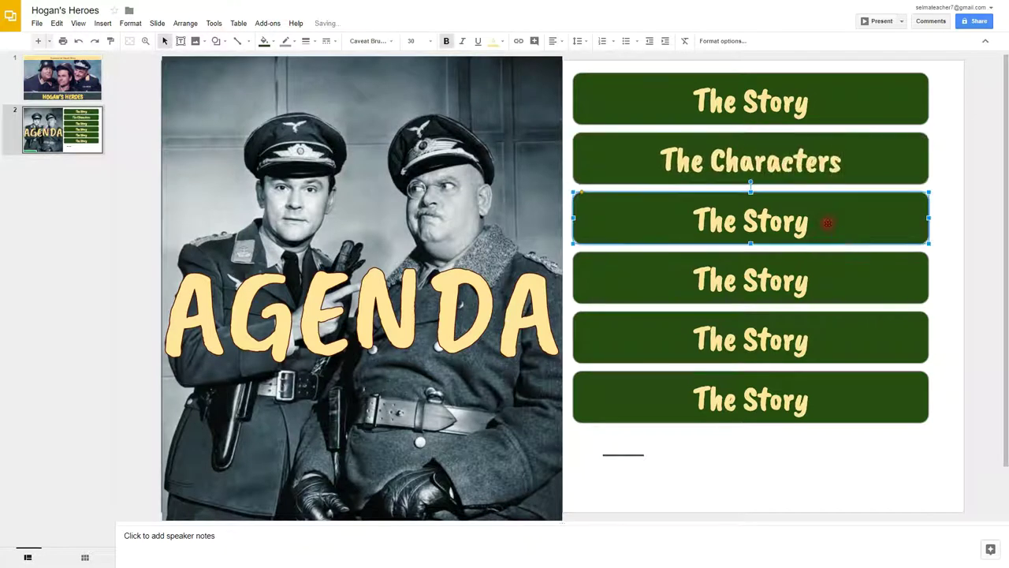
pyautogui.hotkey('ctrl', 'BackSpace')
pyautogui.write('TV')
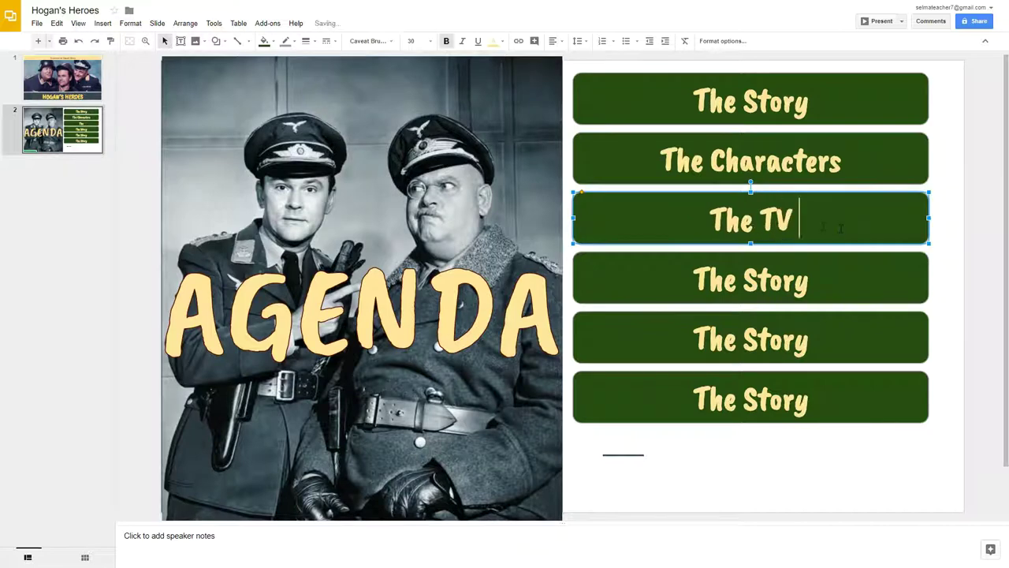
pyautogui.write(' Show')
pyautogui.click(806, 282)
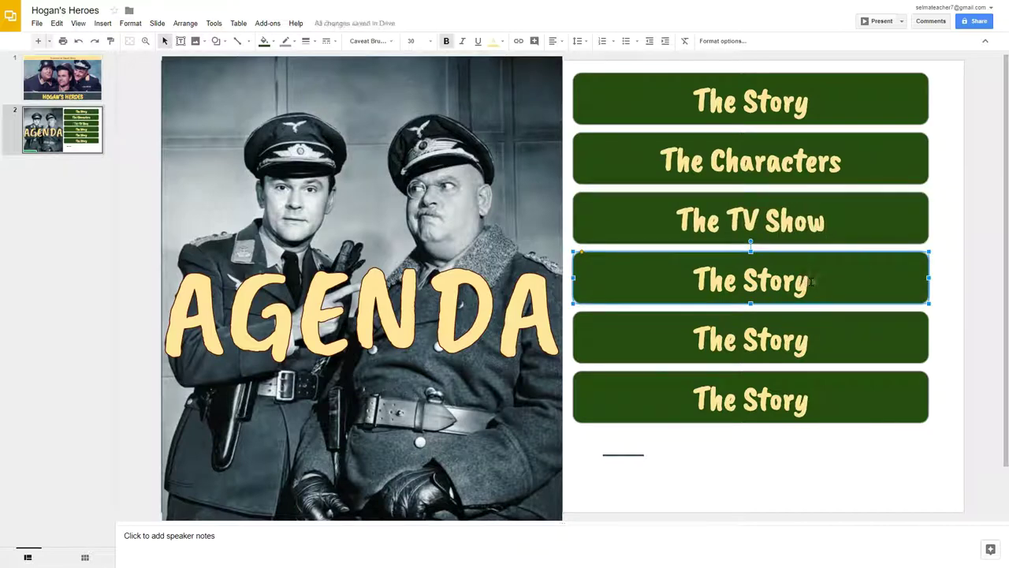
pyautogui.hotkey('ctrl', 'BackSpace')
pyautogui.write('Epis')
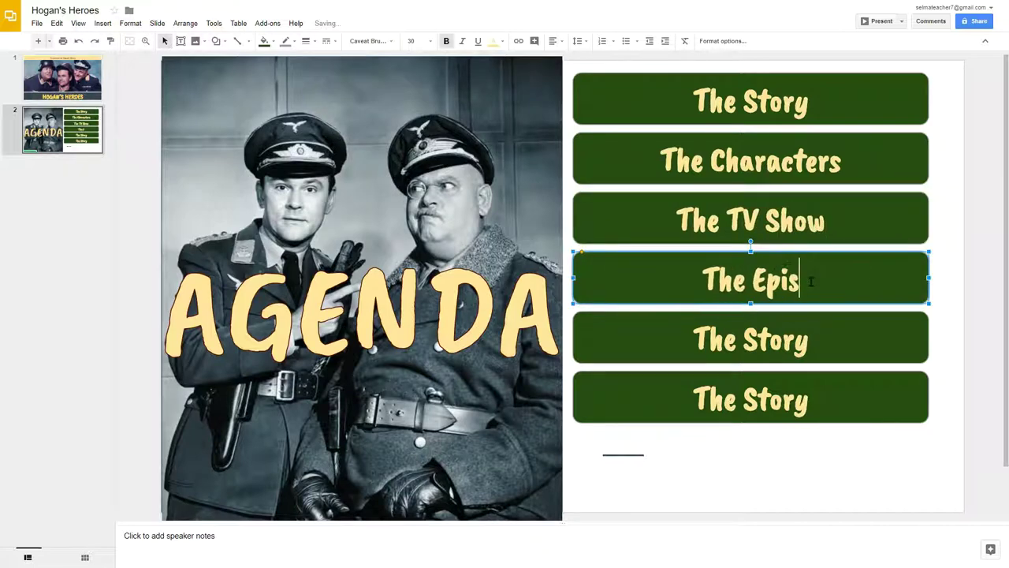
pyautogui.write('odes')
# - Relabel the last two boxes Student Review and Student Poll, then add a new slide
pyautogui.click(801, 339)
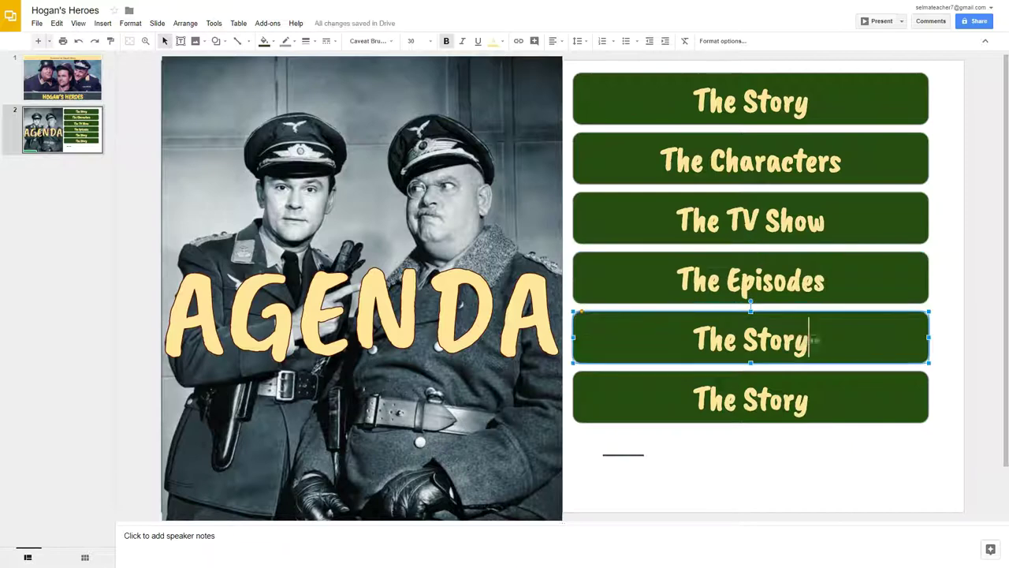
pyautogui.hotkey('ctrl', 'BackSpace')
pyautogui.hotkey('ctrl', 'BackSpace')
pyautogui.write('Student Re')
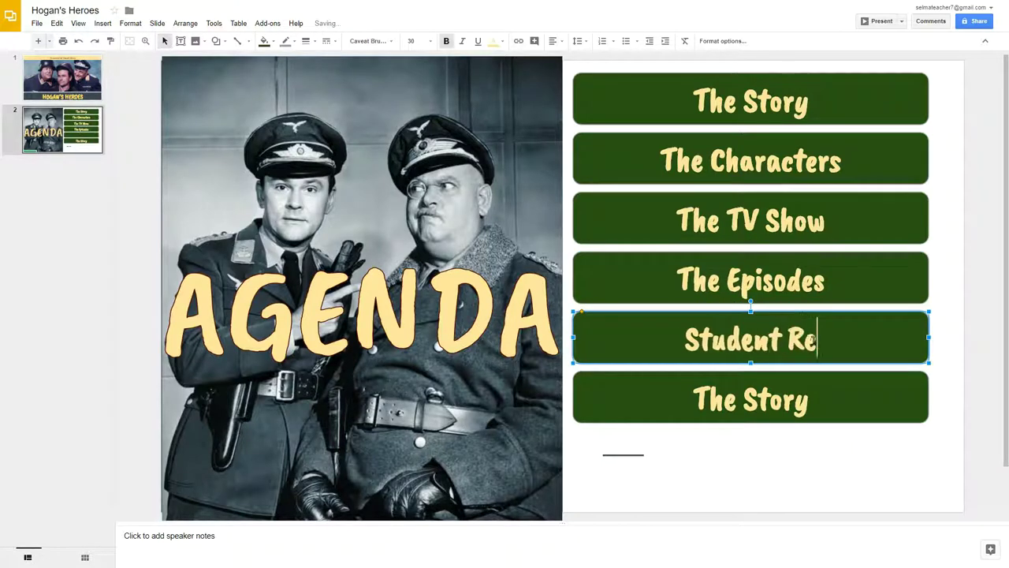
pyautogui.write('view')
pyautogui.click(820, 404)
pyautogui.hotkey('ctrl', 'BackSpace')
pyautogui.hotkey('ctrl', 'BackSpace')
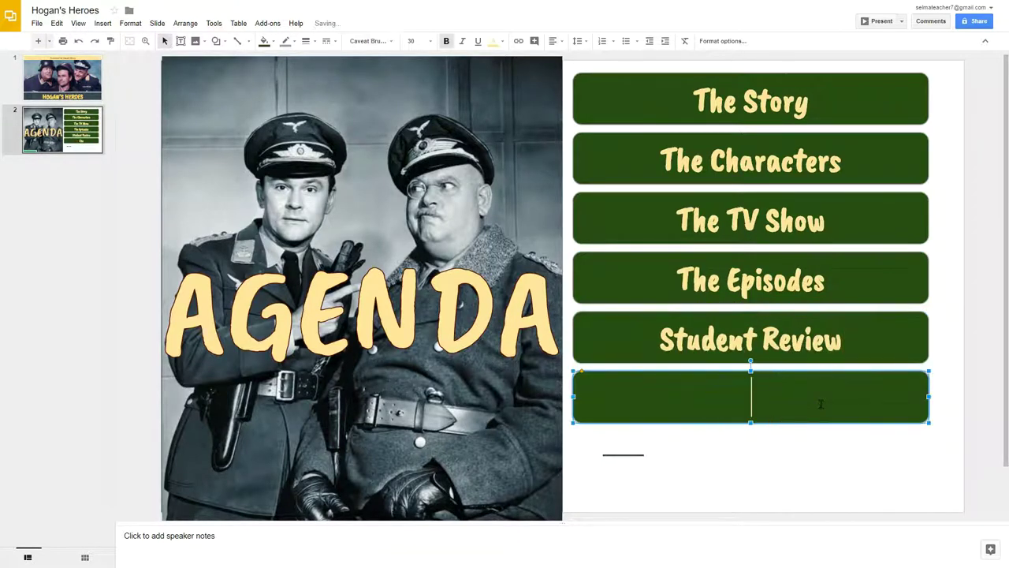
pyautogui.write('Student Poll')
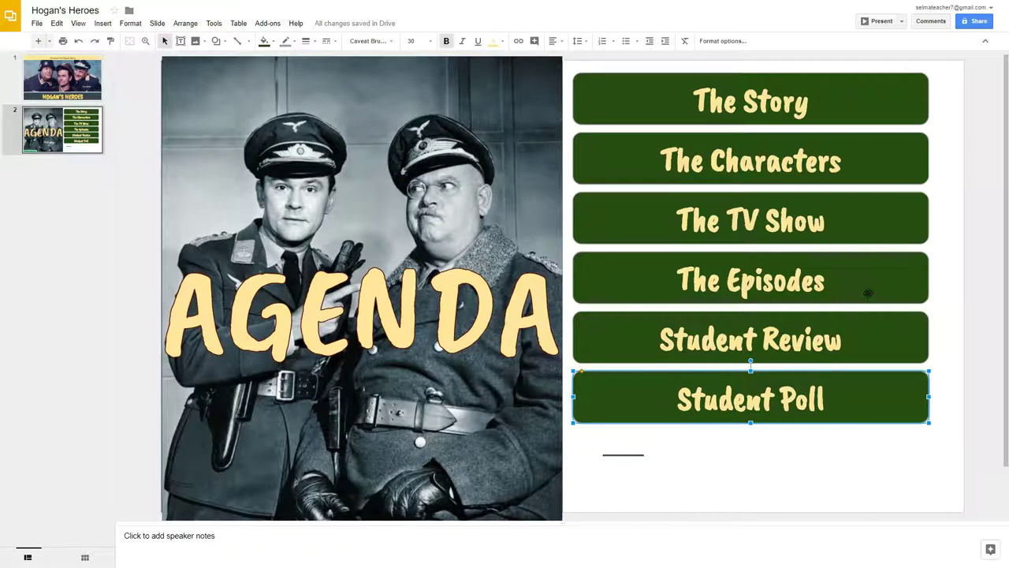
pyautogui.hotkey('ctrl', 'm')
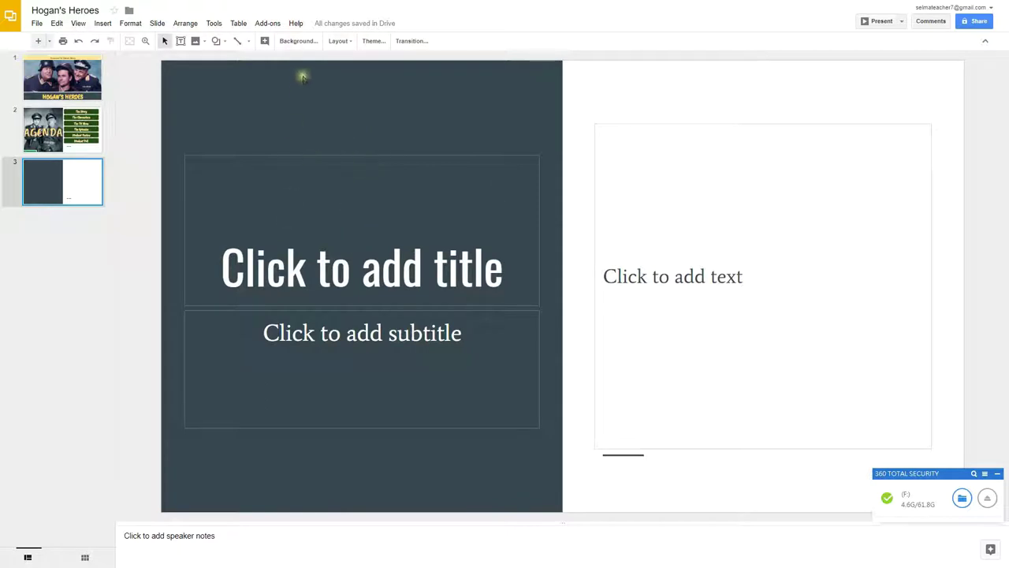
# - Apply the Title and body layout to slide 3 and title it 'The Story'
pyautogui.click(345, 44)
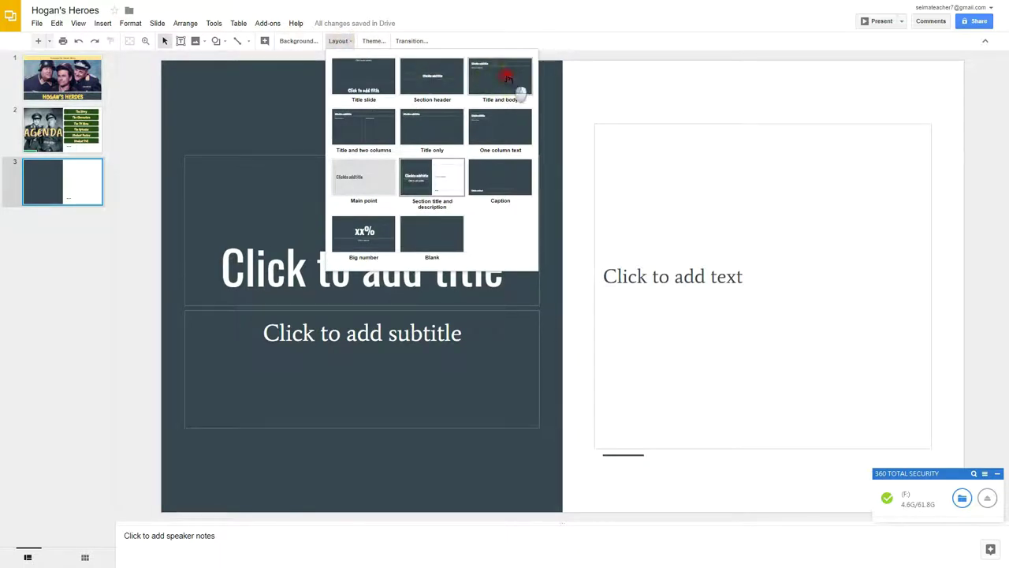
pyautogui.click(507, 79)
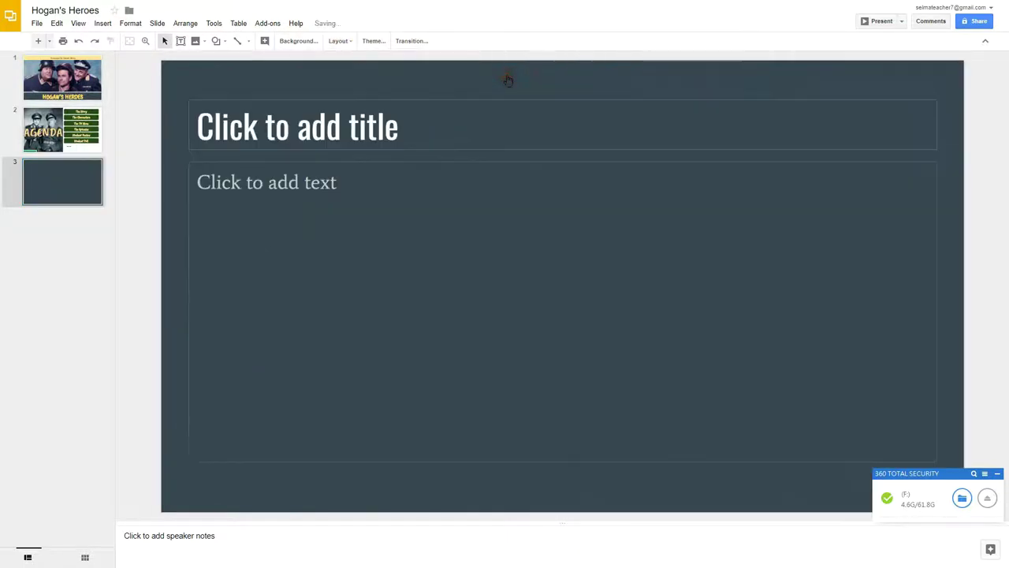
pyautogui.click(318, 128)
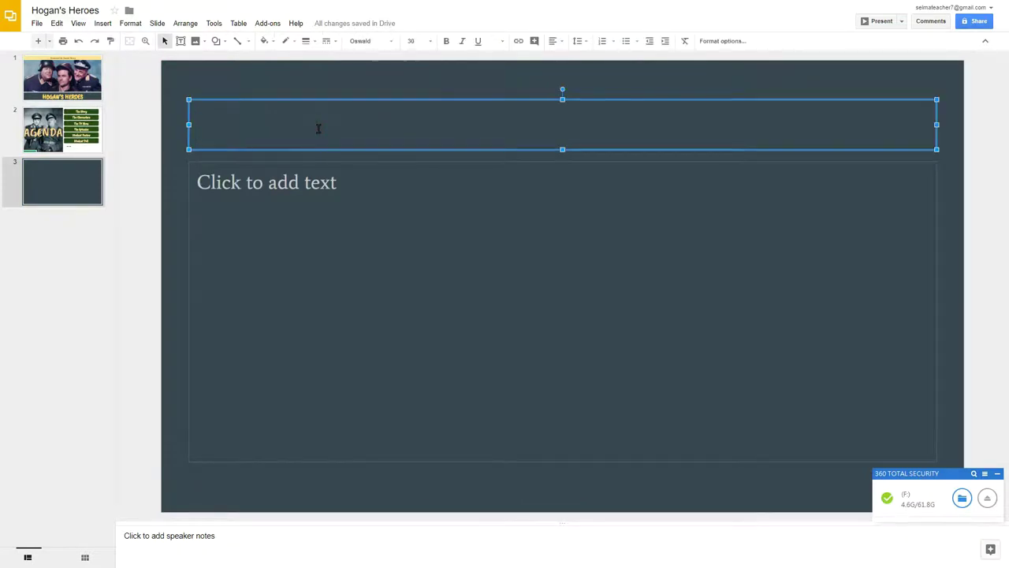
pyautogui.write('The ')
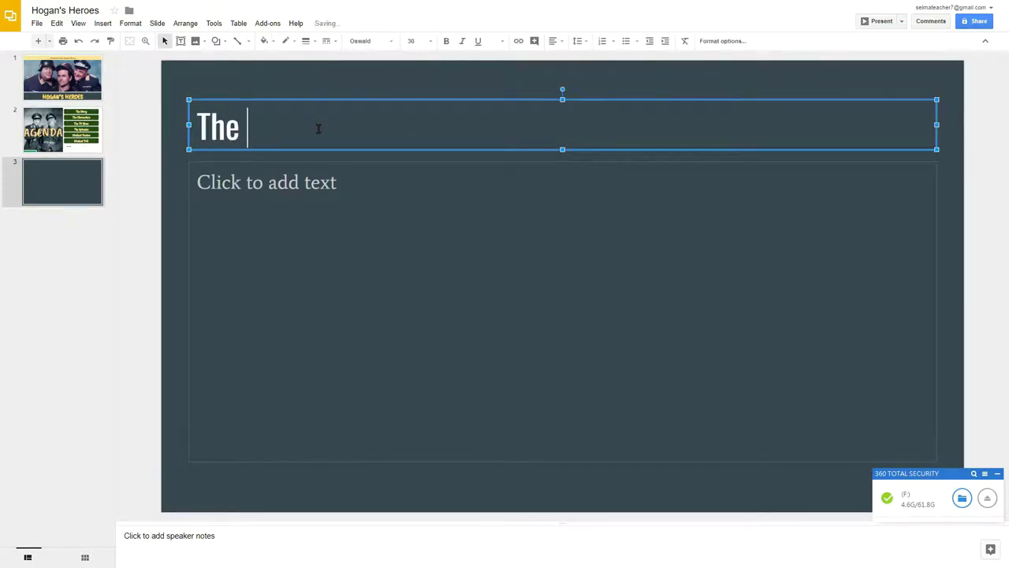
pyautogui.write('Story')
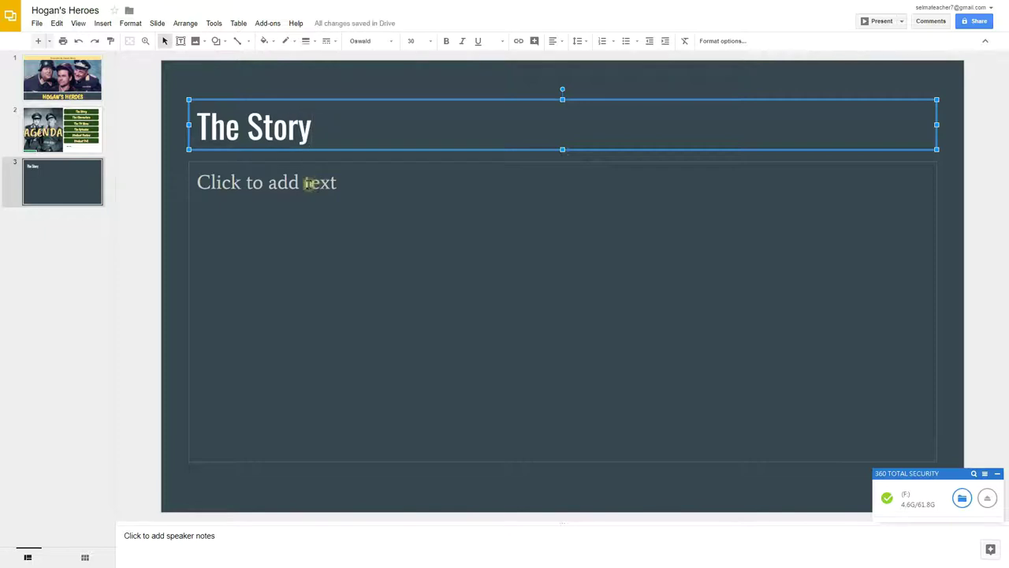
pyautogui.click(306, 183)
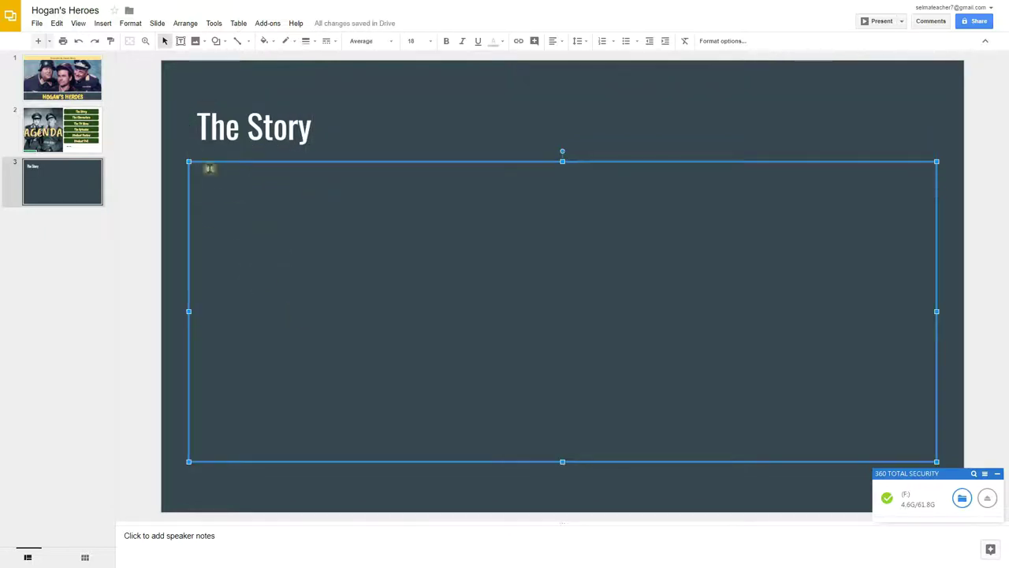
# - Paste two body paragraphs about the Stalag 13 POW camp and the crew's sabotage
pyautogui.write('Set in a German prisoner of war (POW) camp, Luft Stalag 13, during World War II, near the town of Hammelburg in the Bad Kissingen woods. Stalag 13, which was on the Hammelburg Road (now known as the E45), on the way to Hofburgstraße and eventually to Düsseldorf was the perfect staging point for the Allies to stage espionage on the Third Reich.')
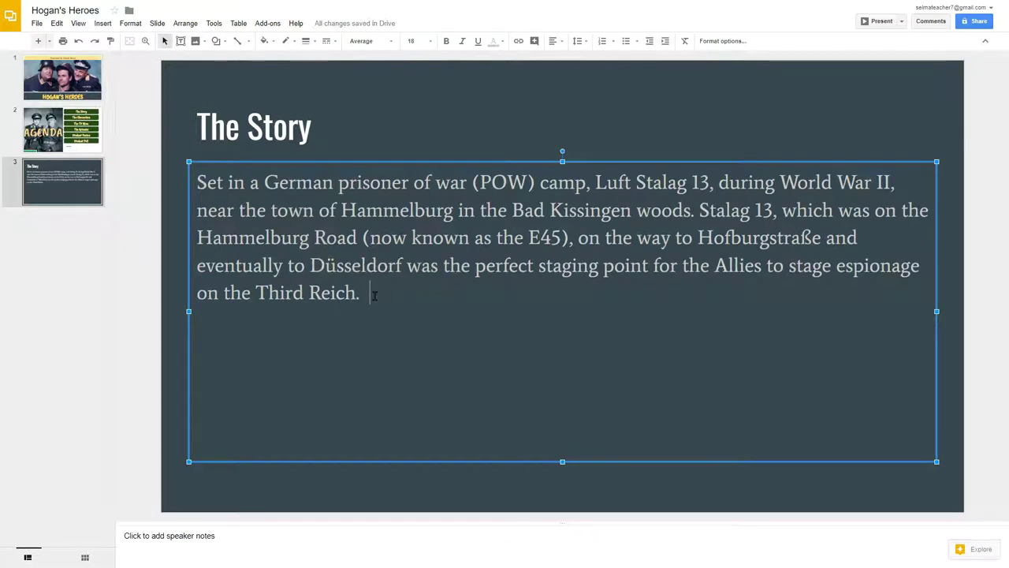
pyautogui.press('Return')
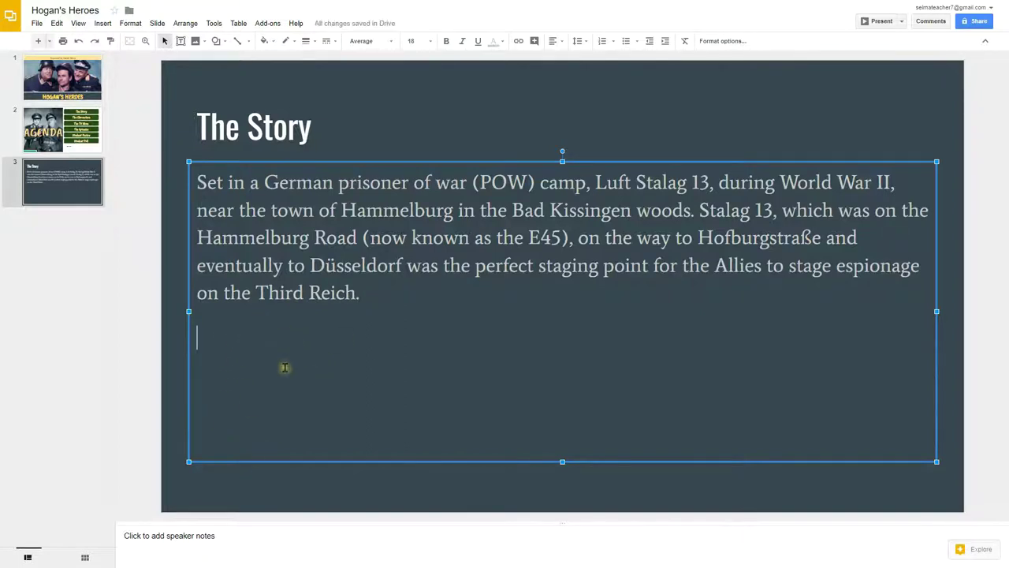
pyautogui.write('The crew led by the quick witted American Colonel Robert “Bob” E. Hogan sabotaged major Nazi operations, fed intelligence to the Allied command in Britain, offered aid to the resistance, and did their best to make their captors’ lives incrementally more annoying, day by day.')
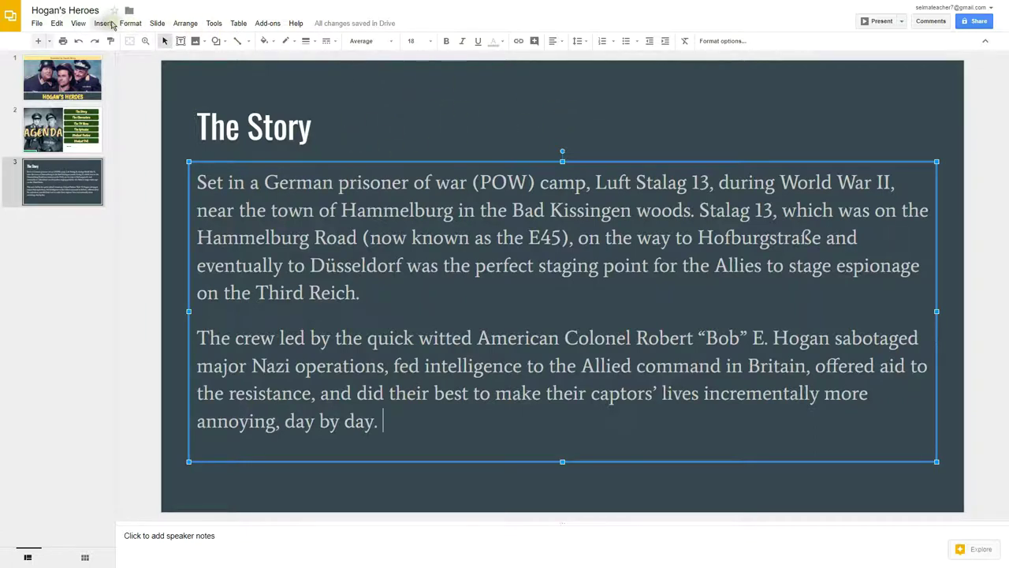
pyautogui.click(110, 24)
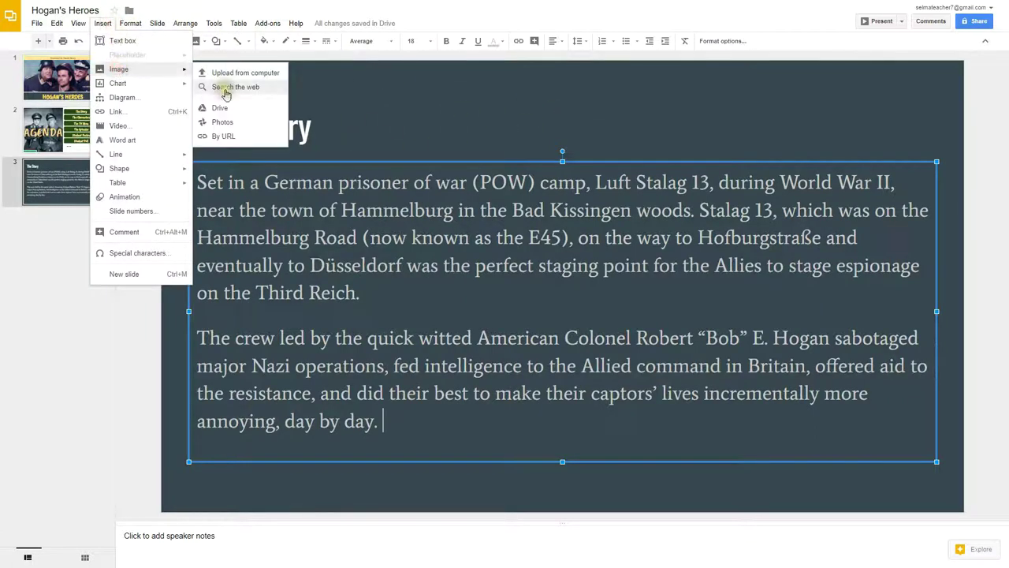
# - Insert the second 'hogan's heroes' web image search result onto slide 3
pyautogui.click(225, 89)
pyautogui.write('ho')
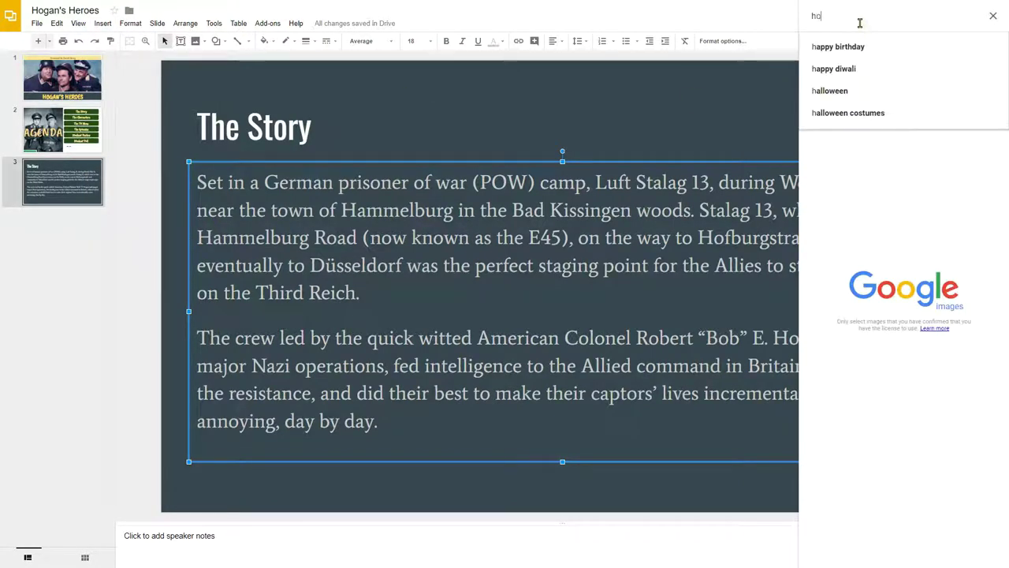
pyautogui.write("gan's")
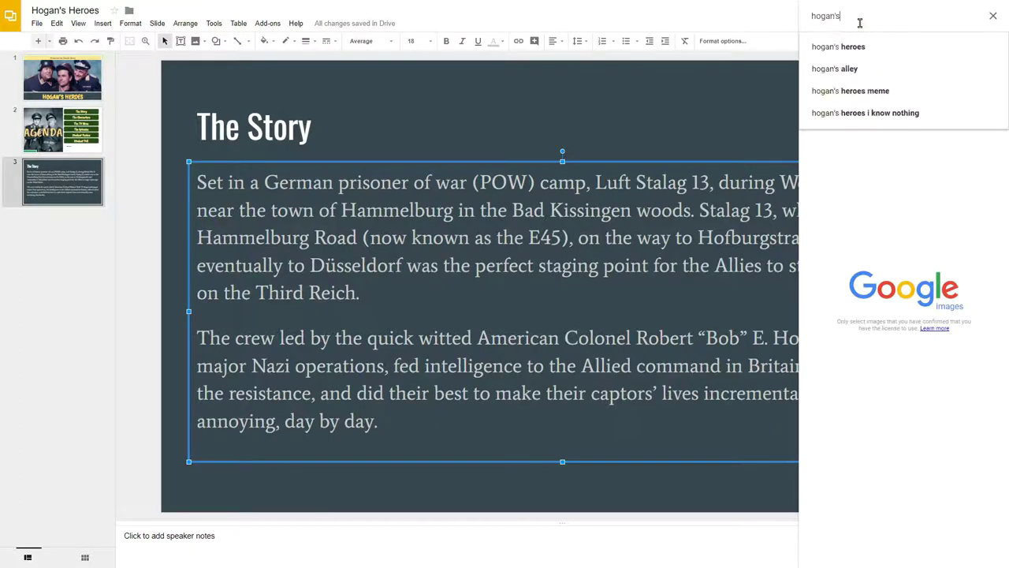
pyautogui.write(' heroes')
pyautogui.press('Return')
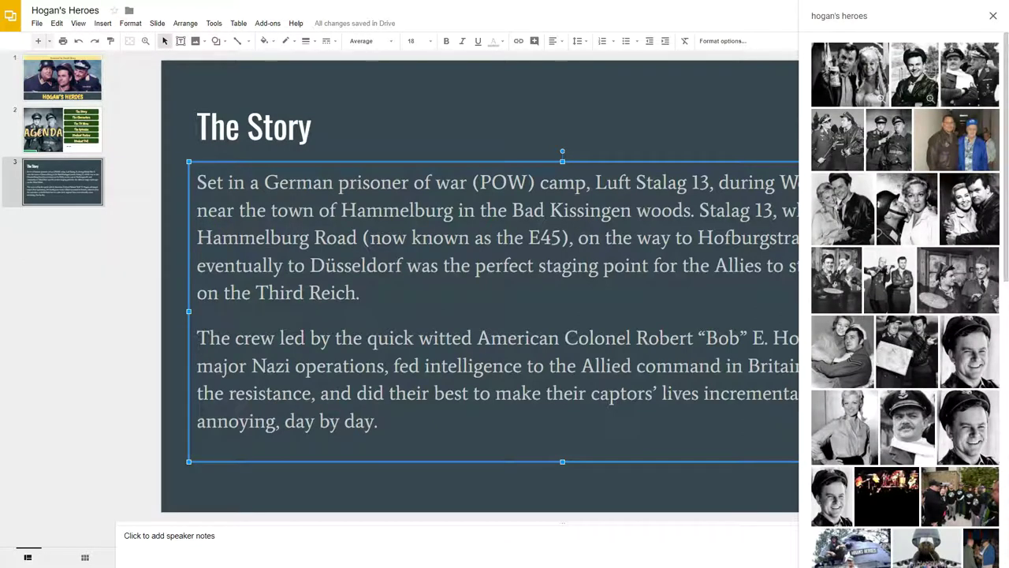
pyautogui.click(915, 79)
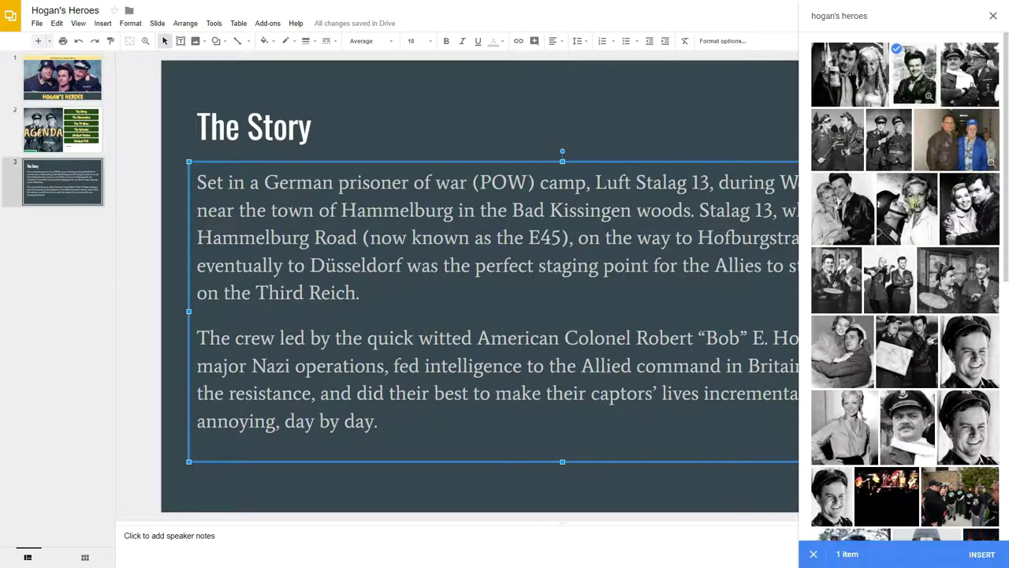
pyautogui.click(982, 554)
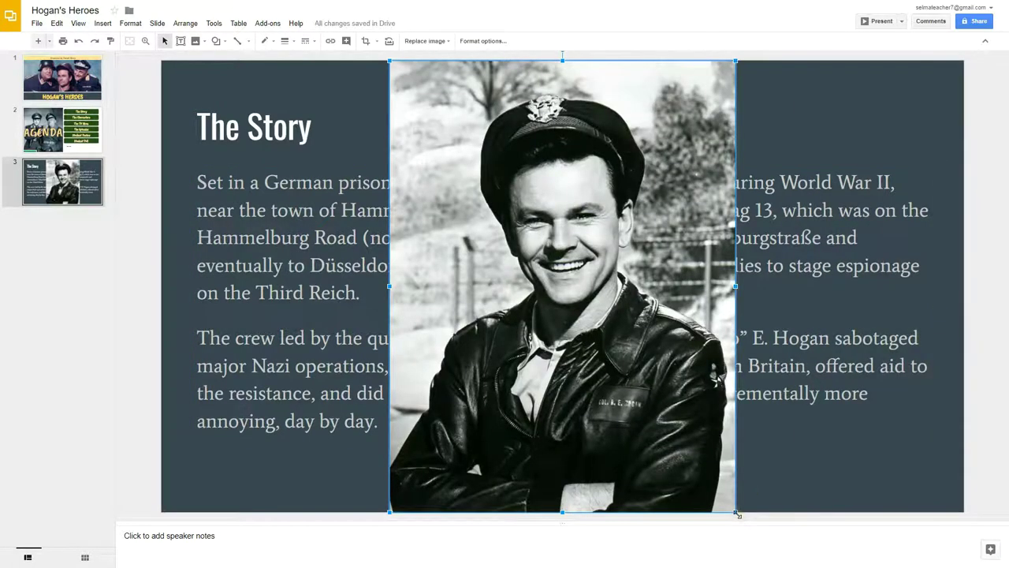
# - Shrink the Colonel Hogan portrait and set it at the top beside the title
pyautogui.click(458, 164)
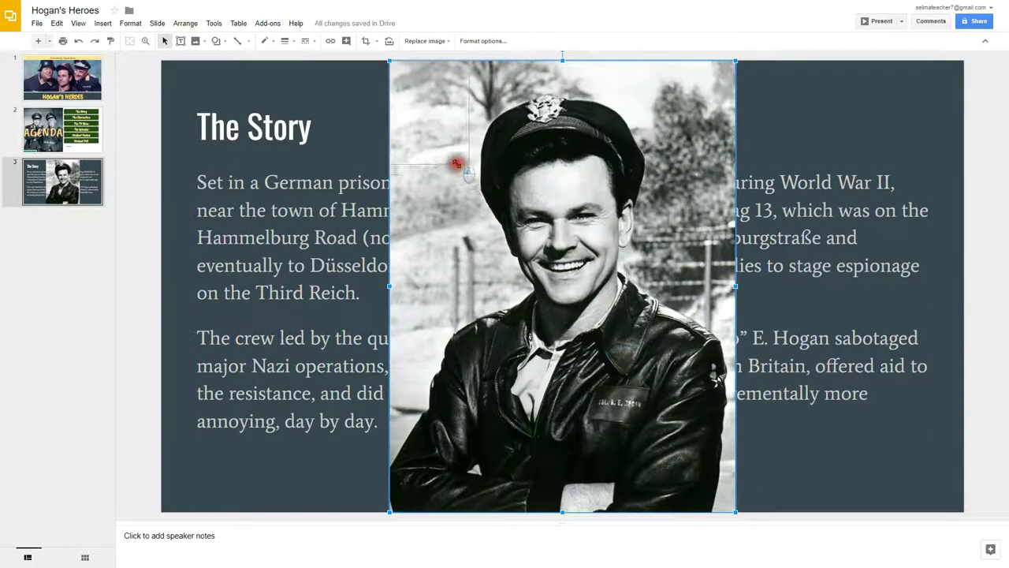
pyautogui.moveTo(442, 126); pyautogui.dragTo(454, 130)
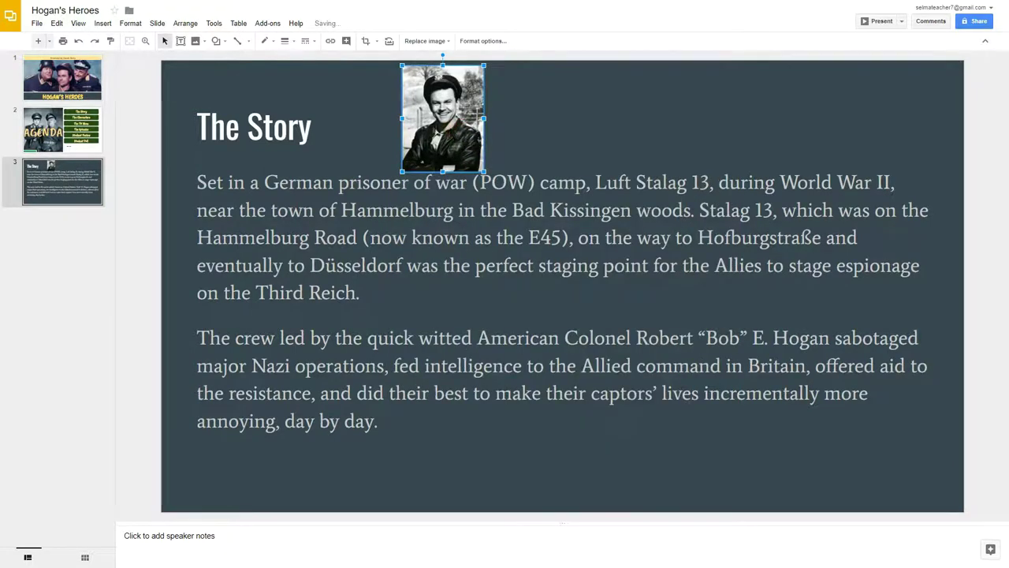
pyautogui.click(672, 141)
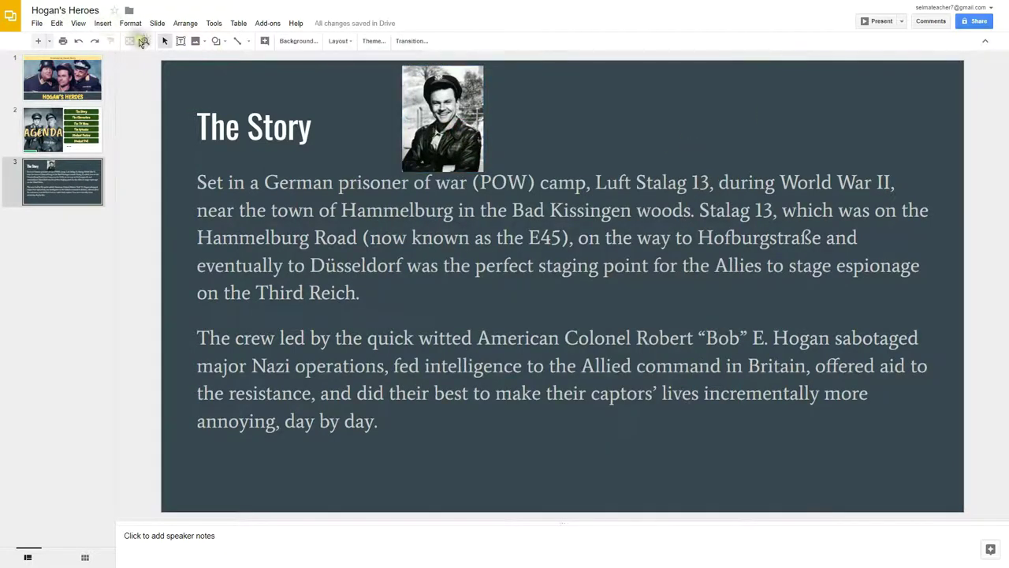
# - Insert the 'Hogan's heroes' web image of two men holding a map
pyautogui.click(103, 24)
pyautogui.moveTo(119, 70)
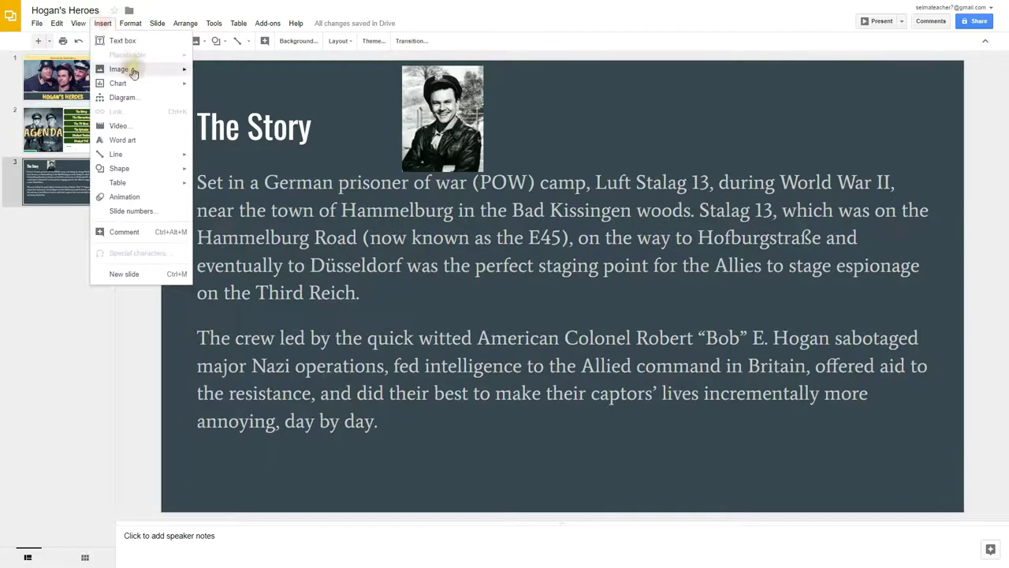
pyautogui.click(229, 87)
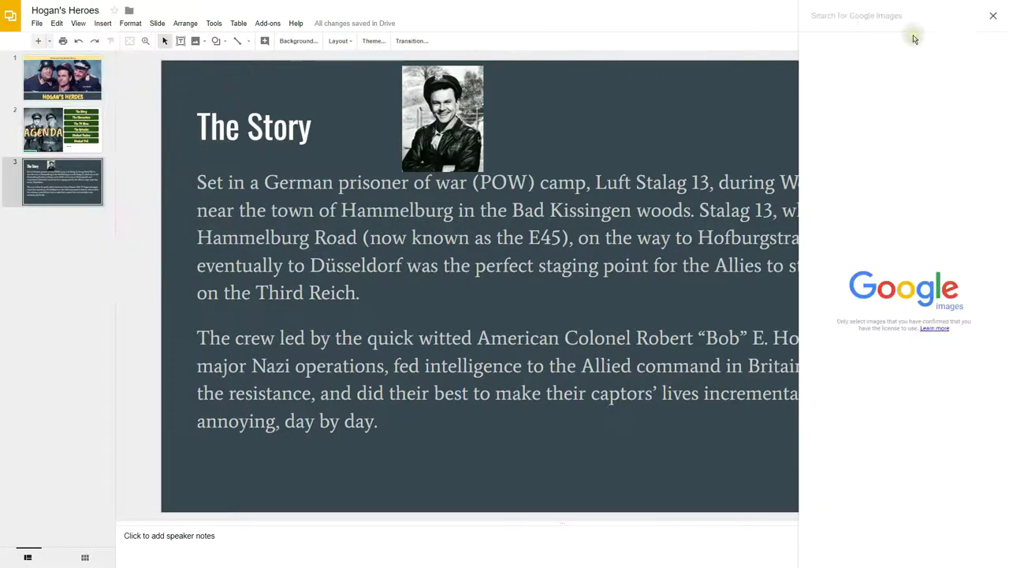
pyautogui.write('Hoga')
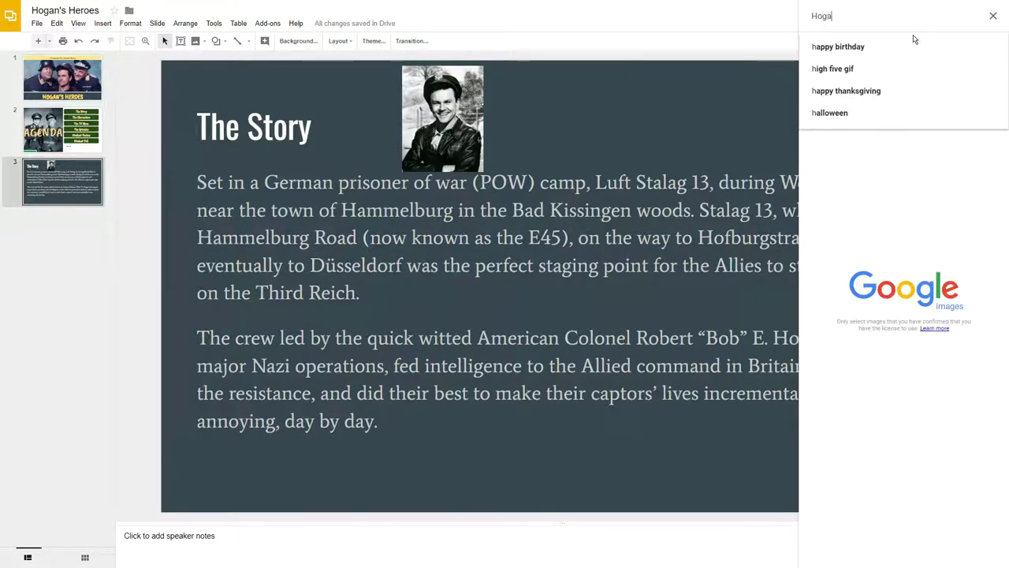
pyautogui.write("n's heroes")
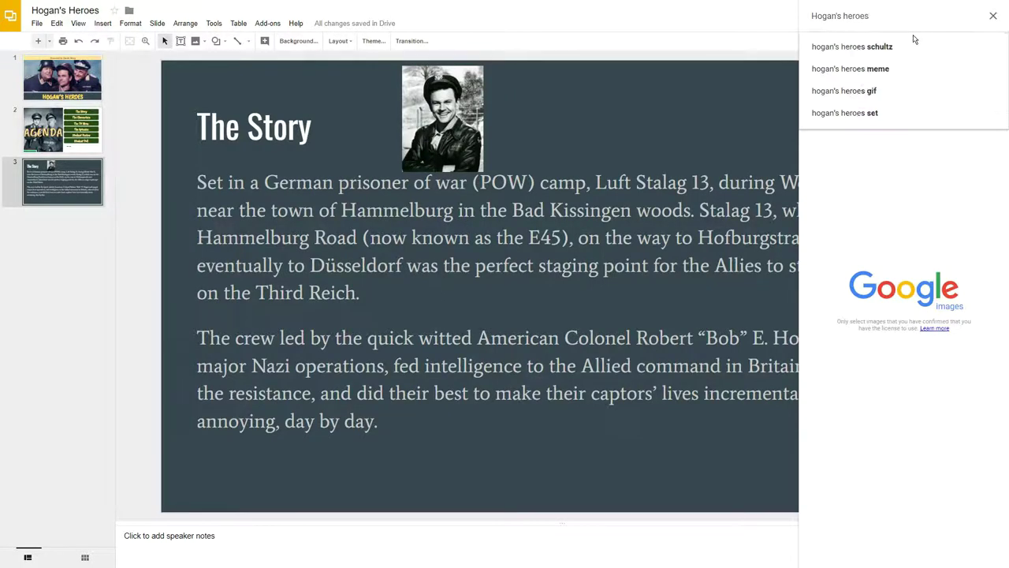
pyautogui.press('Return')
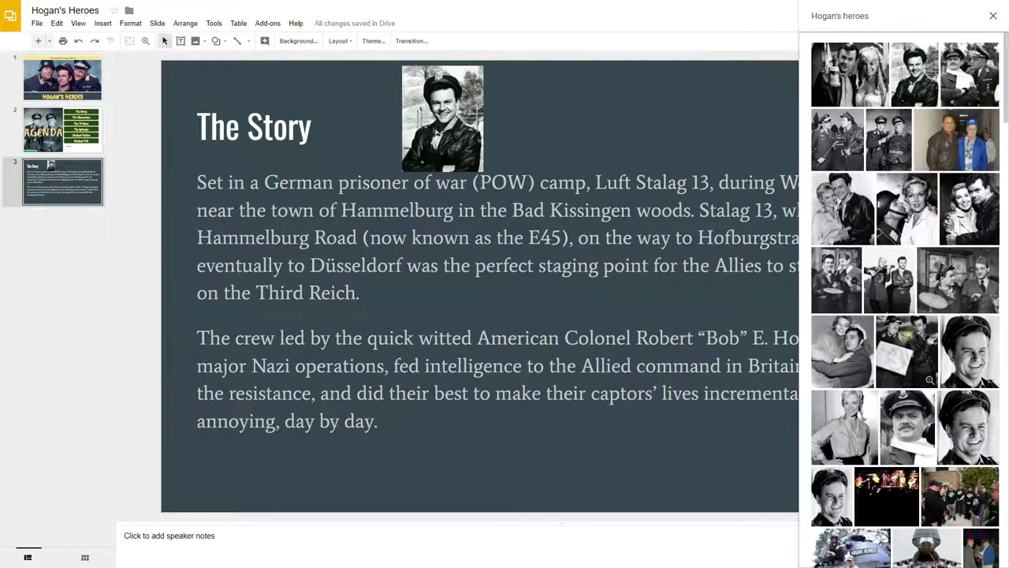
pyautogui.click(905, 340)
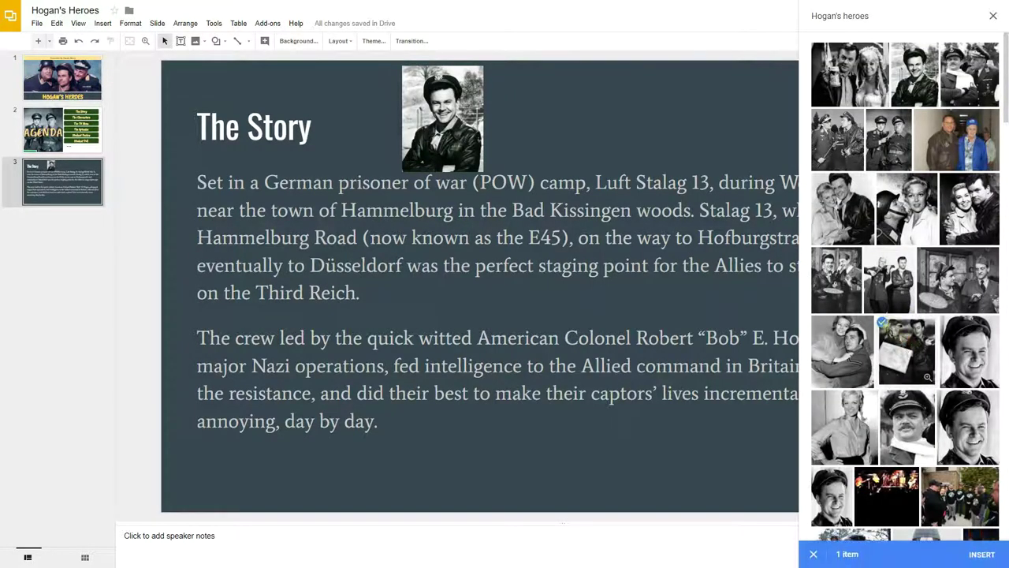
pyautogui.click(982, 554)
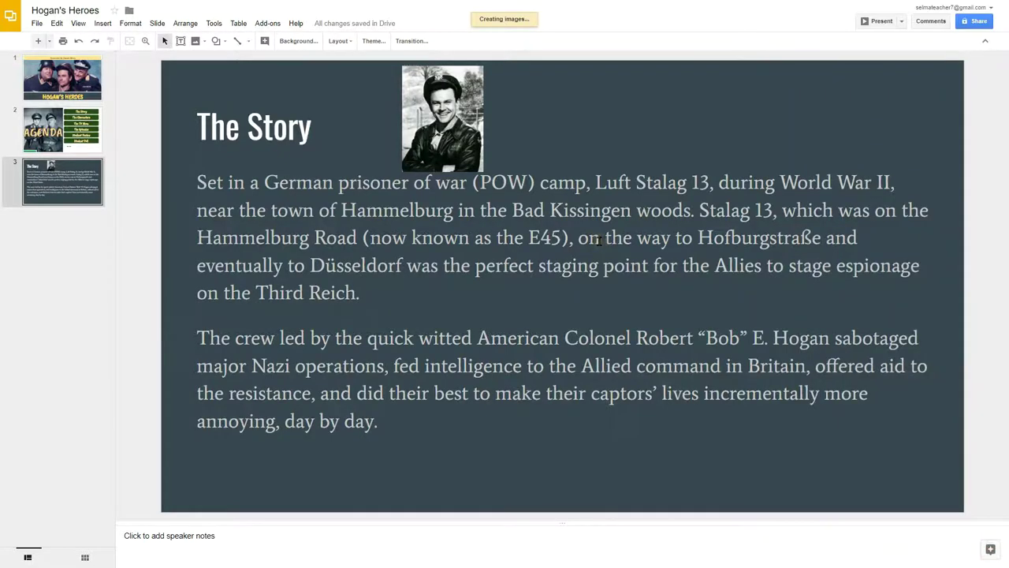
# - Shrink the map photo, place it beside the first portrait, and exit full screen
pyautogui.click(651, 366)
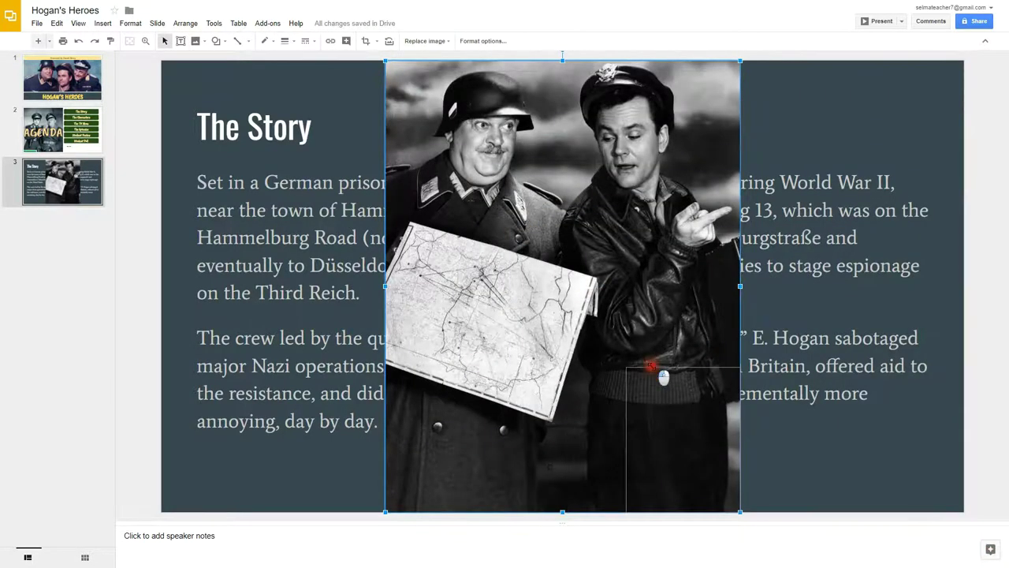
pyautogui.moveTo(663, 377)
pyautogui.mouseDown()
pyautogui.moveTo(669, 387)
pyautogui.moveTo(675, 277)
pyautogui.moveTo(597, 129)
pyautogui.mouseUp()
pyautogui.moveTo(632, 189); pyautogui.dragTo(620, 173)
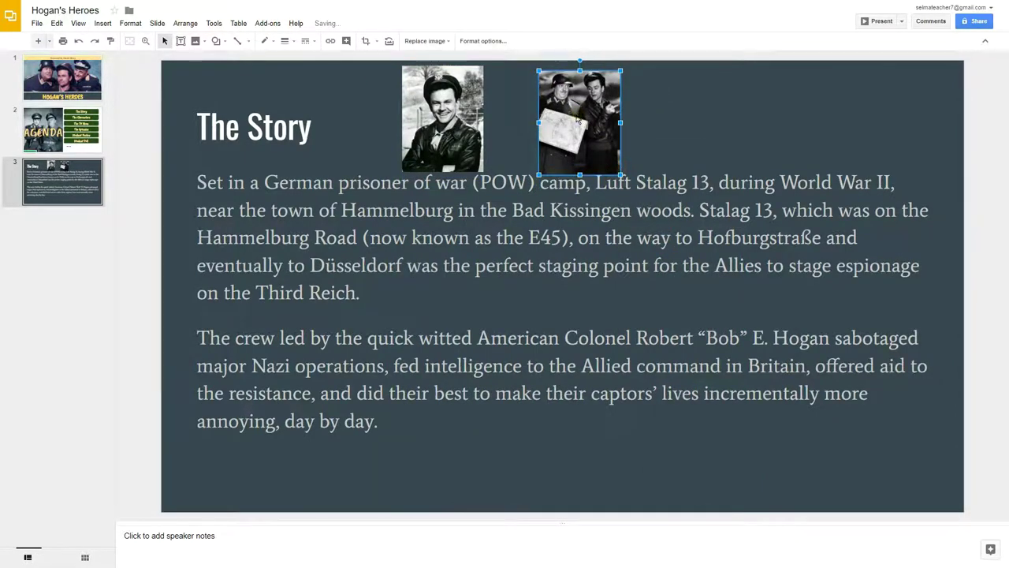
pyautogui.moveTo(576, 115); pyautogui.dragTo(536, 116)
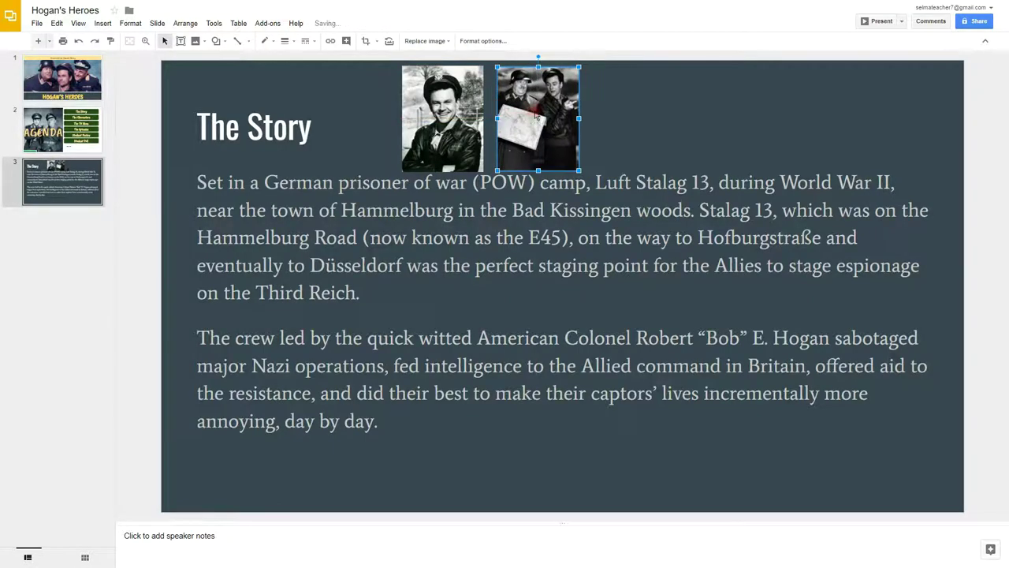
pyautogui.click(607, 121)
pyautogui.click(789, 158)
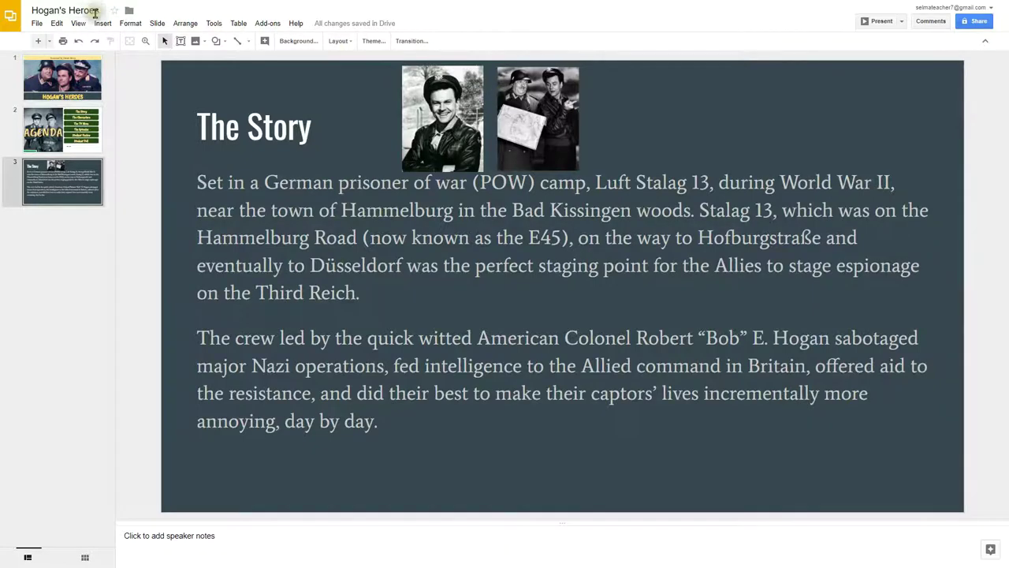
pyautogui.press('F11')
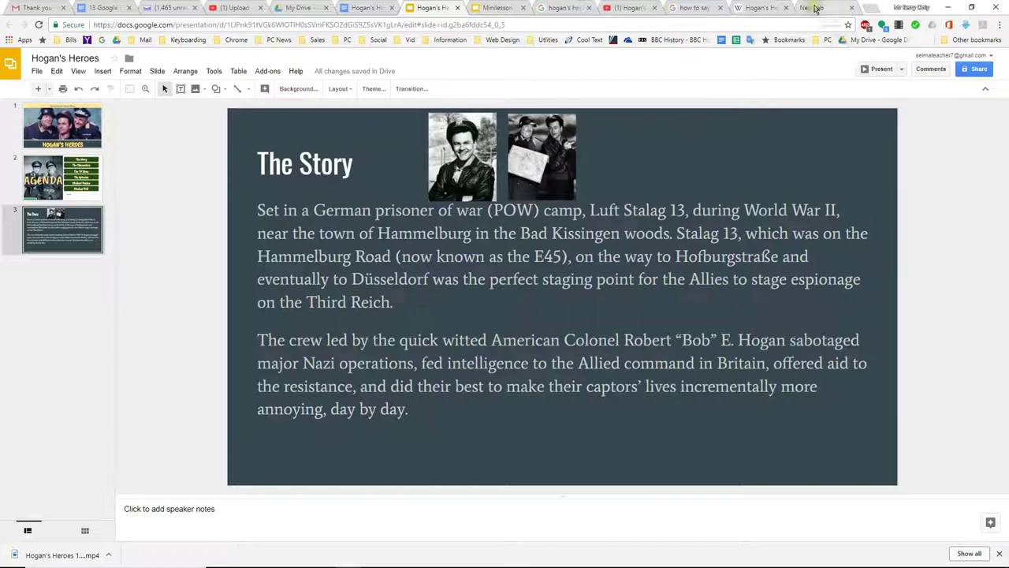
# - In a new tab, search Google Images for hogan's heroes and copy the black-and-white cast group photo
pyautogui.click(818, 14)
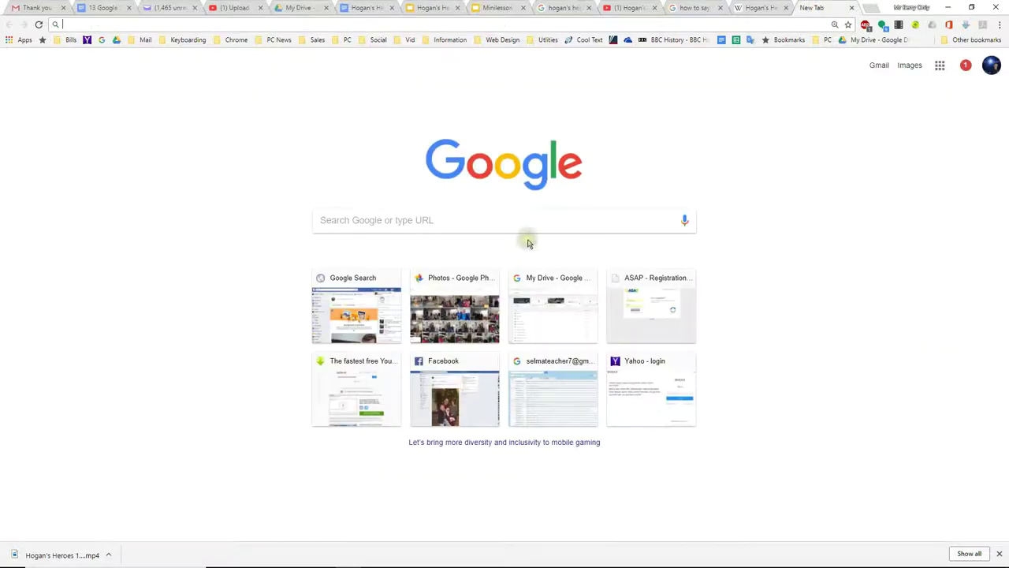
pyautogui.click(438, 220)
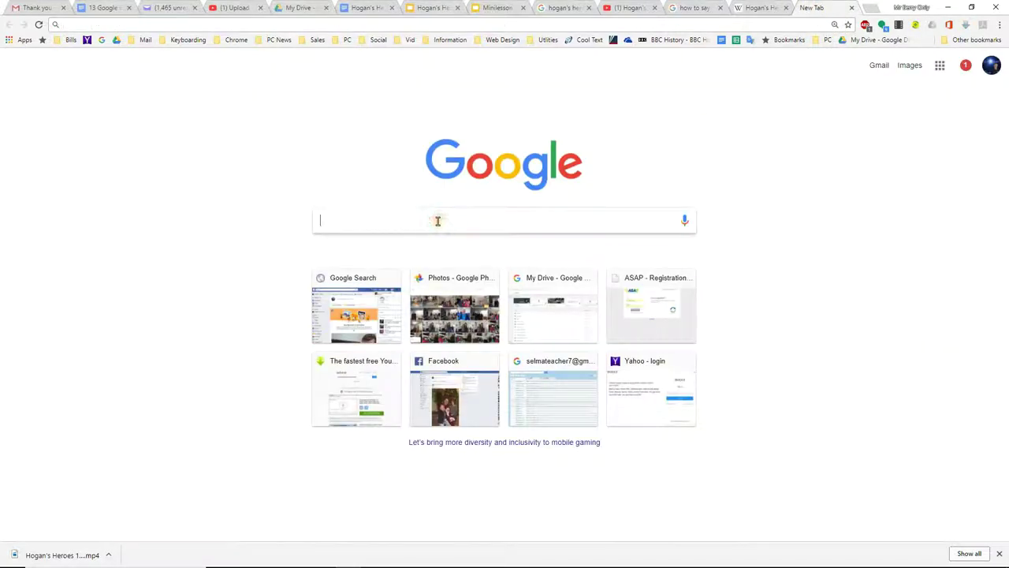
pyautogui.write('hog')
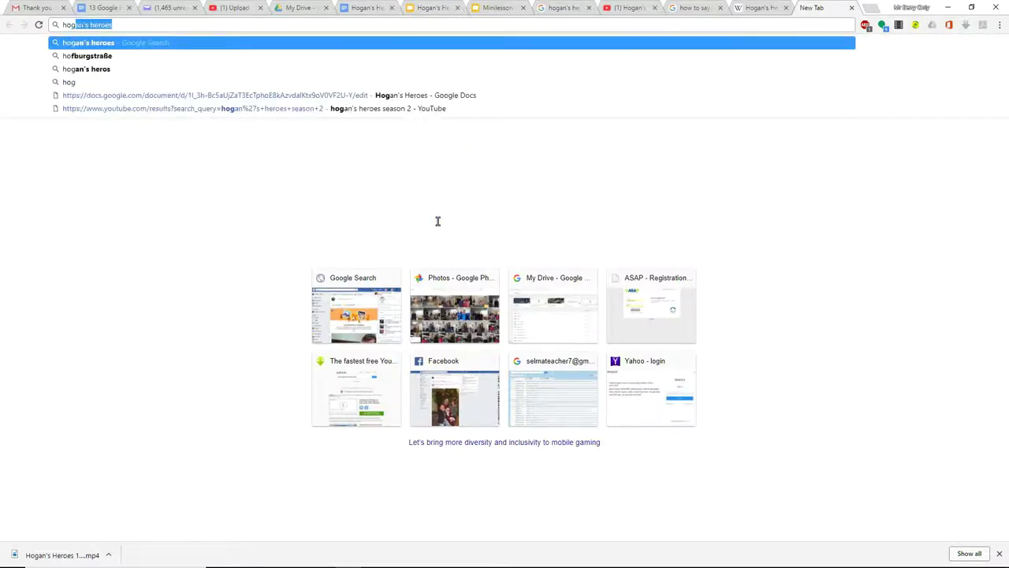
pyautogui.write("an's hero")
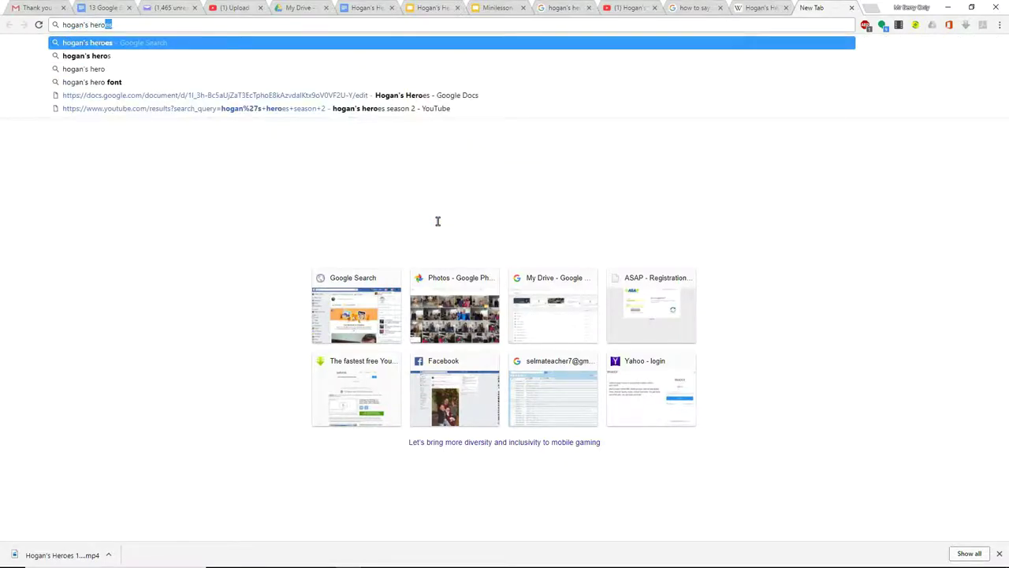
pyautogui.press('Return')
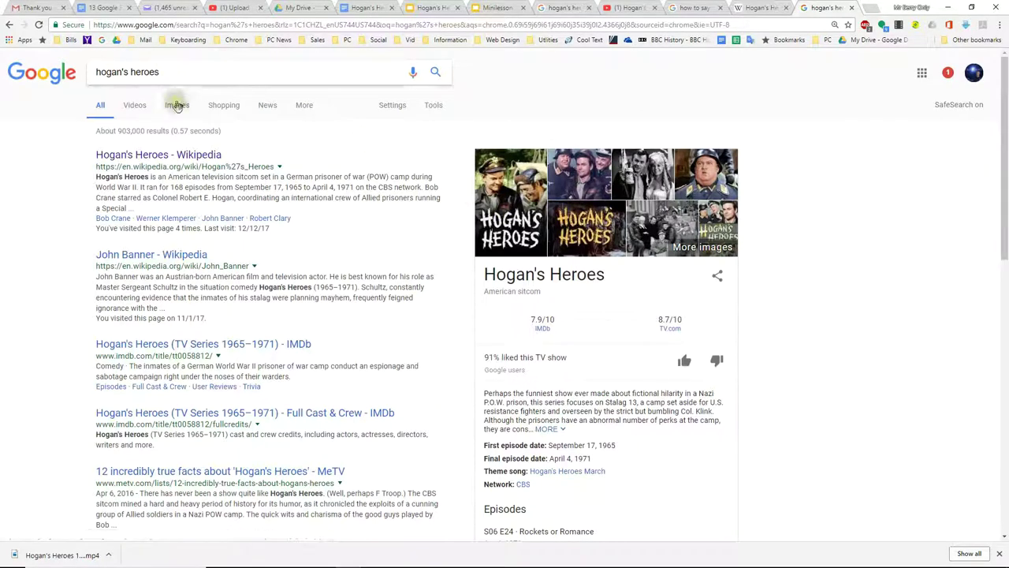
pyautogui.click(178, 108)
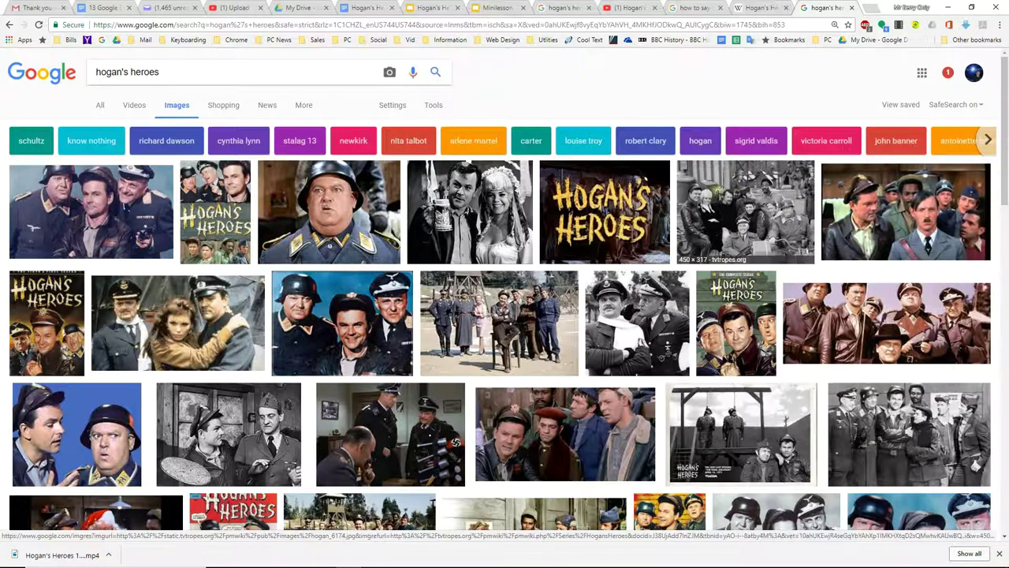
pyautogui.click(731, 211)
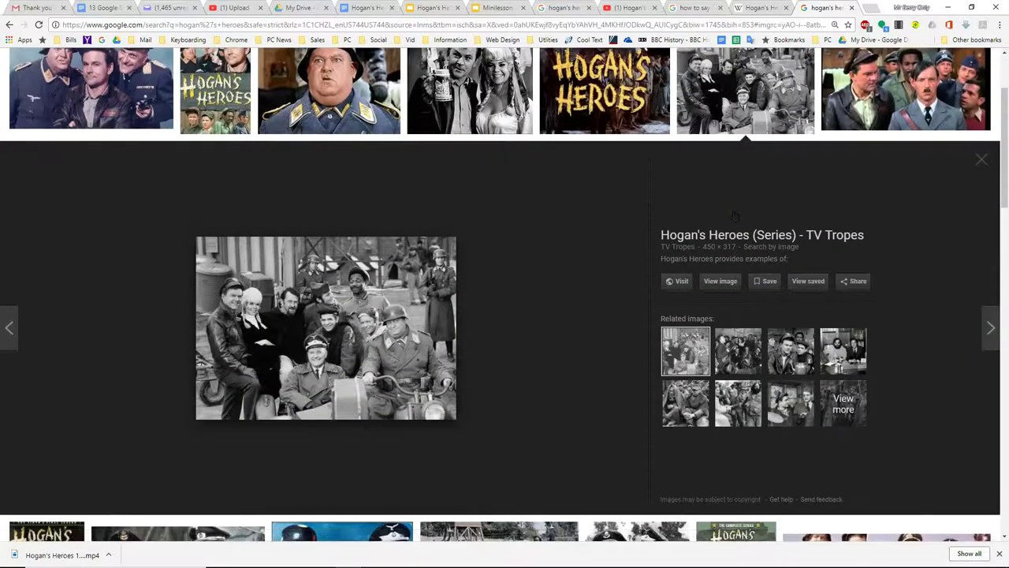
pyautogui.rightClick(346, 309)
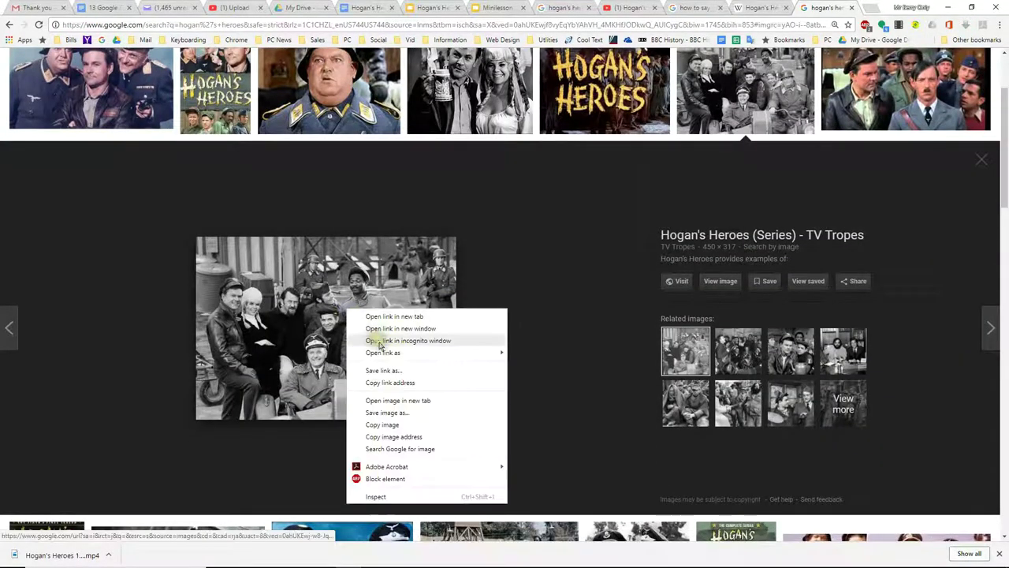
pyautogui.click(395, 425)
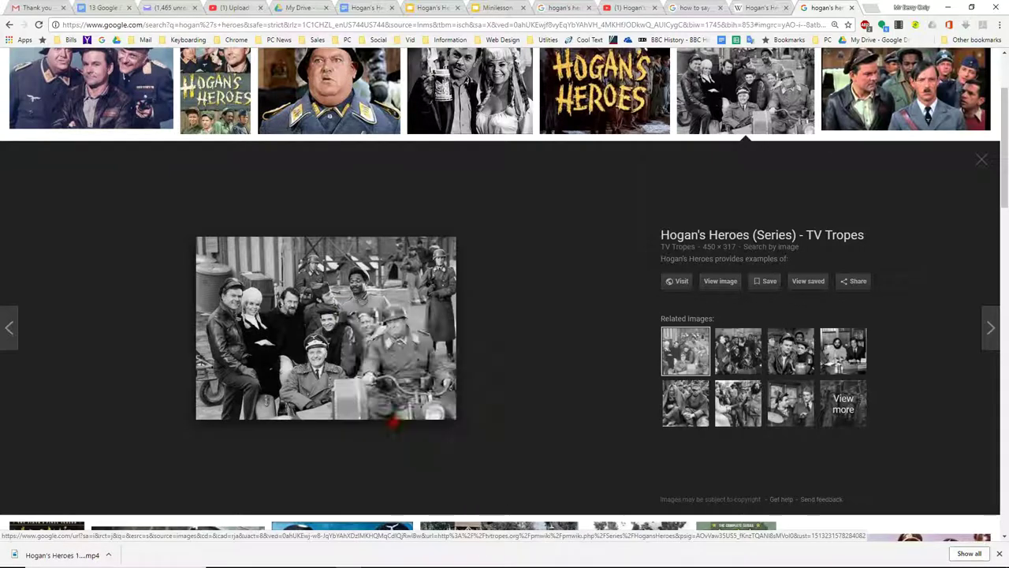
pyautogui.click(428, 7)
# - Paste the cast group photo and shrink it into the top row beside the two photos
pyautogui.rightClick(621, 128)
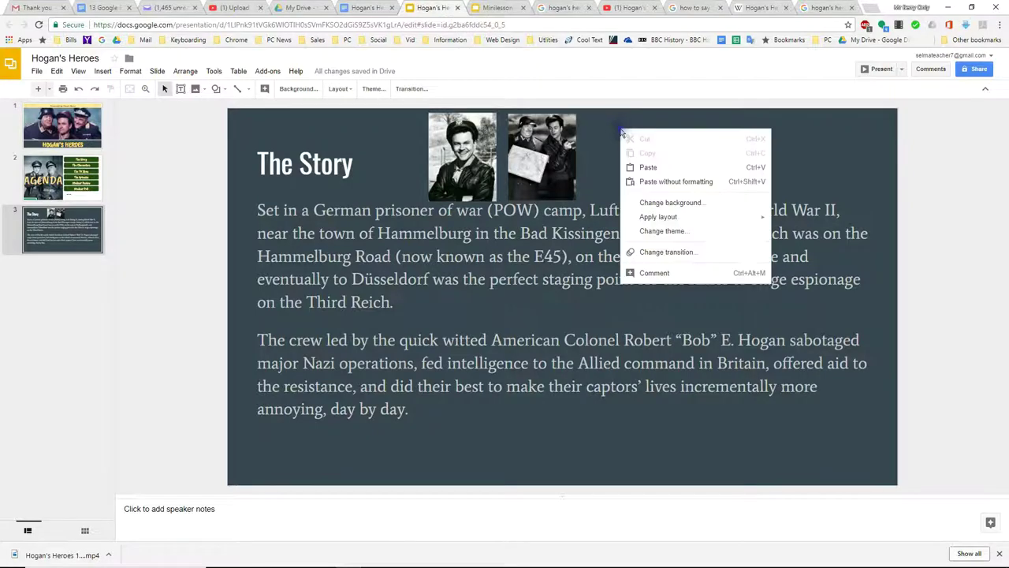
pyautogui.click(649, 168)
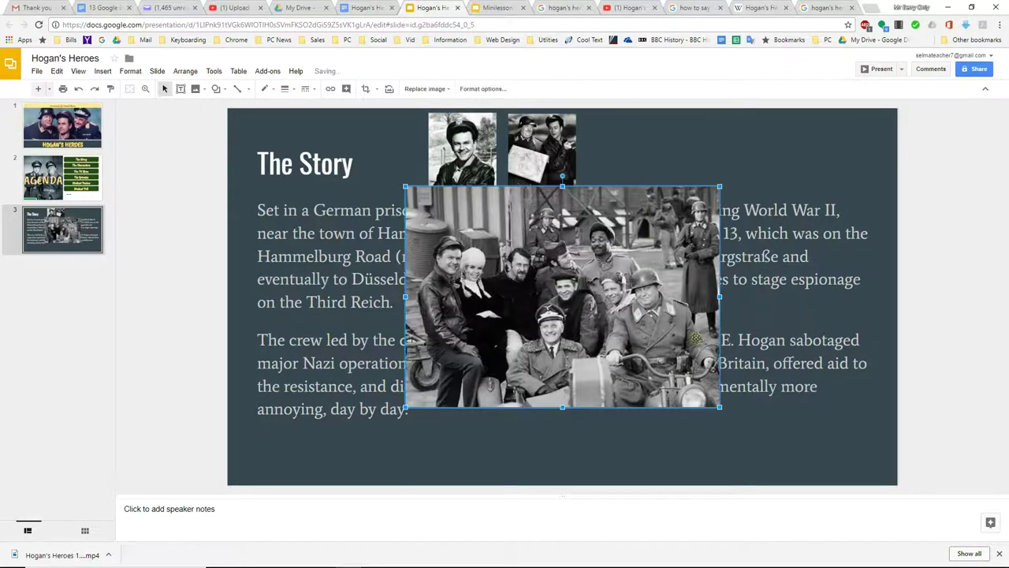
pyautogui.moveTo(720, 407); pyautogui.dragTo(563, 281)
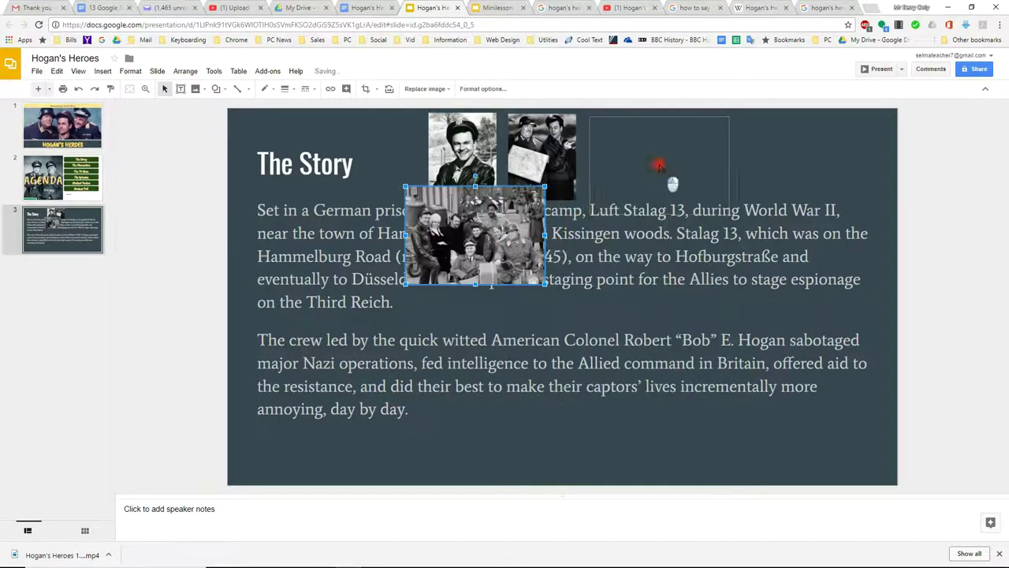
pyautogui.moveTo(488, 237)
pyautogui.mouseDown()
pyautogui.moveTo(673, 150)
pyautogui.moveTo(651, 150)
pyautogui.mouseUp()
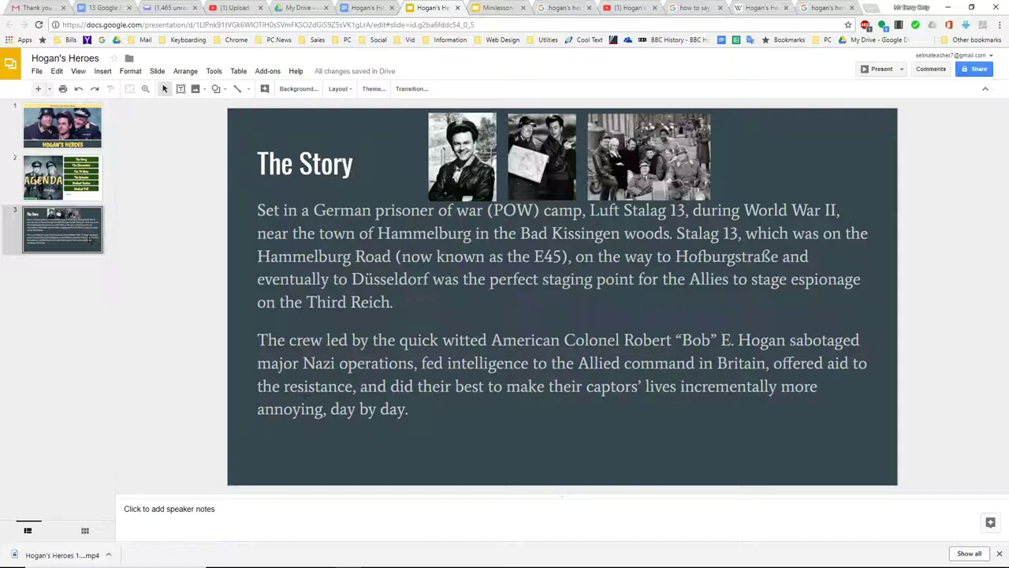
# - Duplicate slide 3 as a new slide 4
pyautogui.rightClick(91, 238)
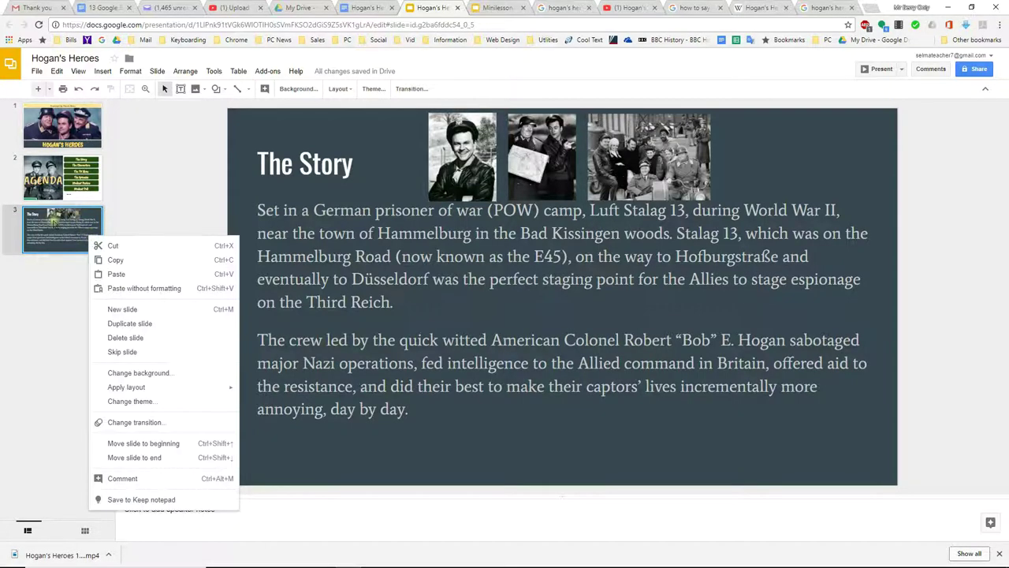
pyautogui.click(118, 268)
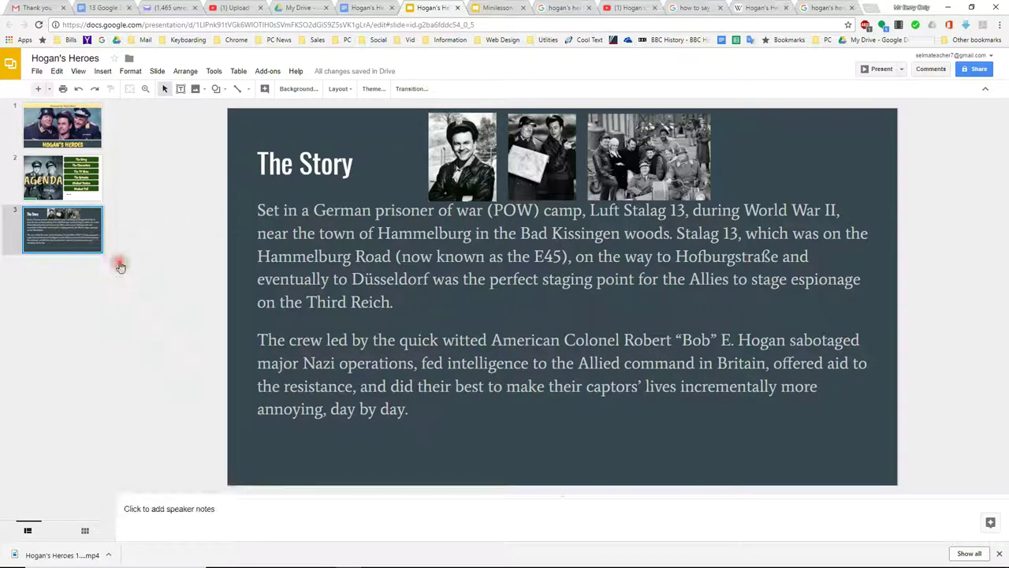
pyautogui.click(71, 274)
pyautogui.rightClick(71, 274)
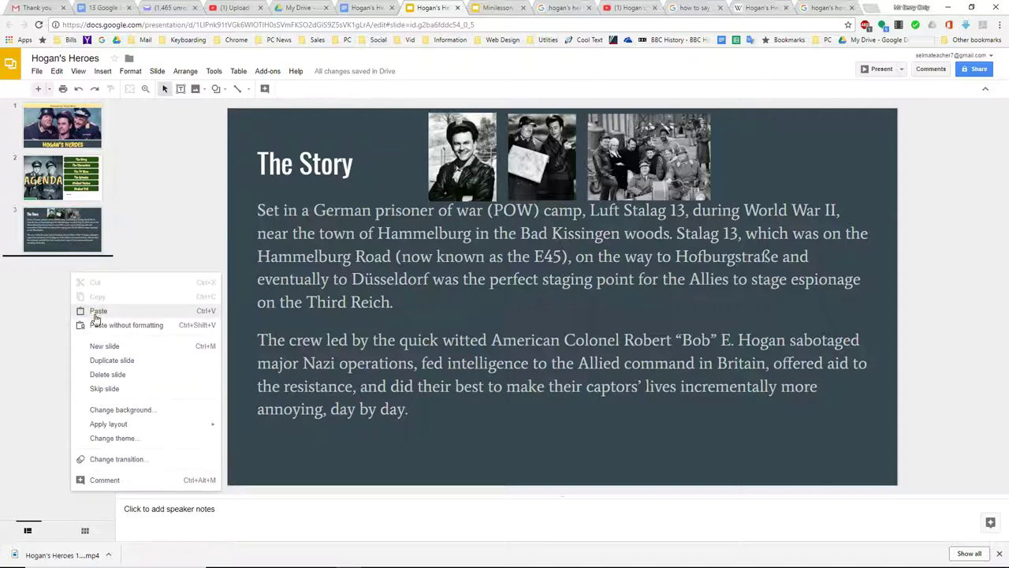
pyautogui.click(96, 313)
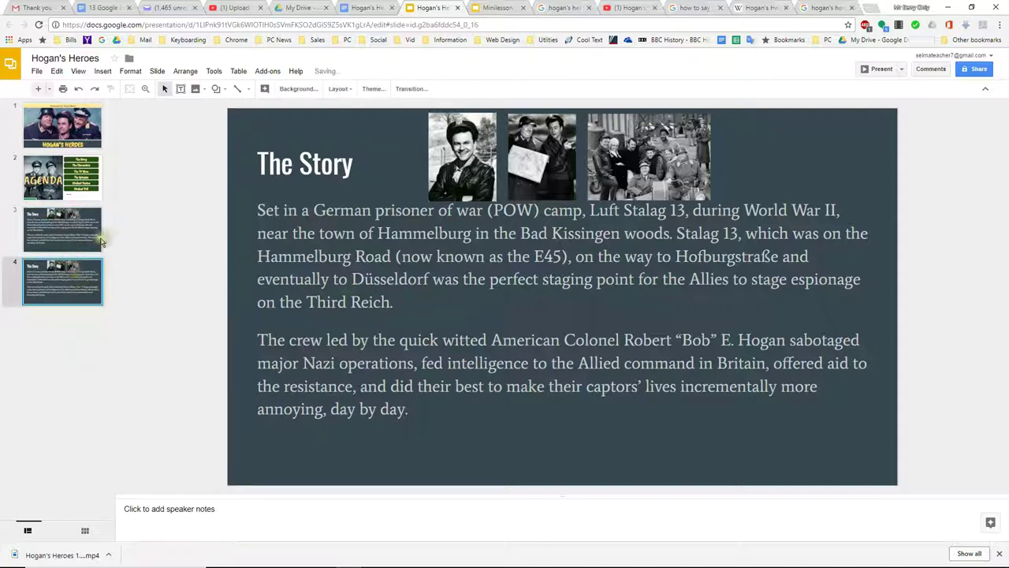
# - Replace slide 4's body with the Colonel Hogan paragraph and narrow the box to the left half
pyautogui.click(406, 318)
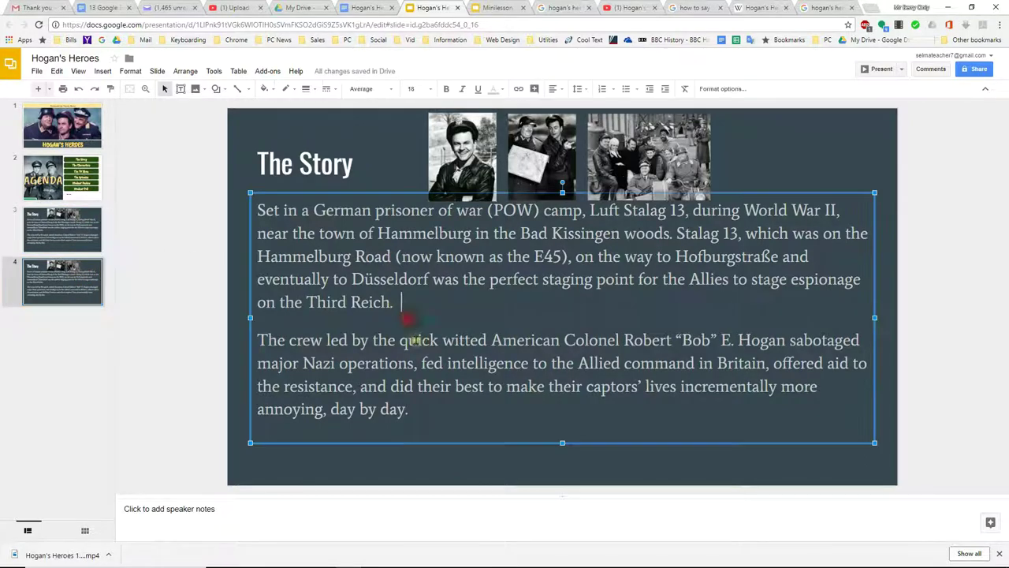
pyautogui.moveTo(412, 409); pyautogui.dragTo(261, 221)
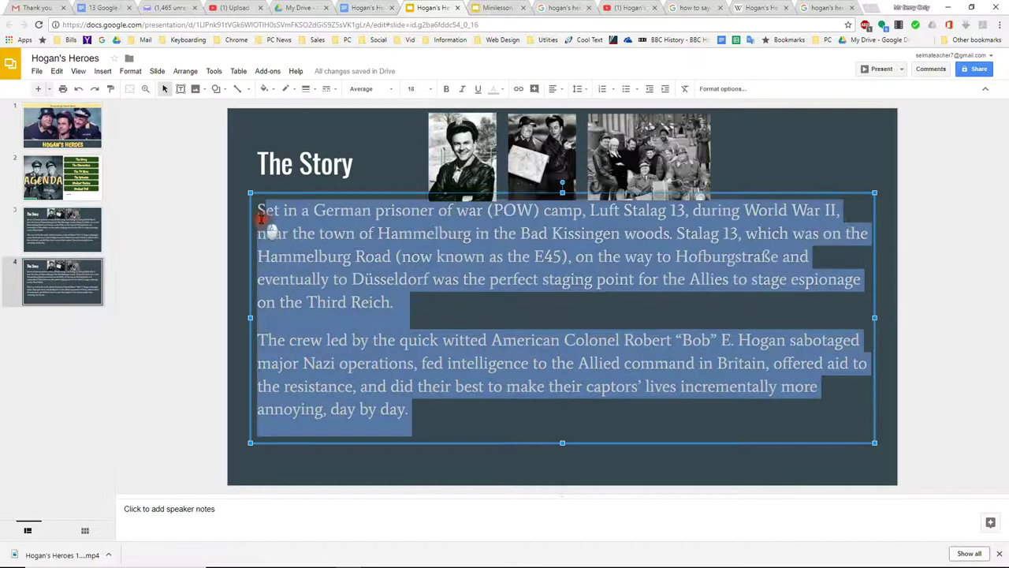
pyautogui.press('Delete')
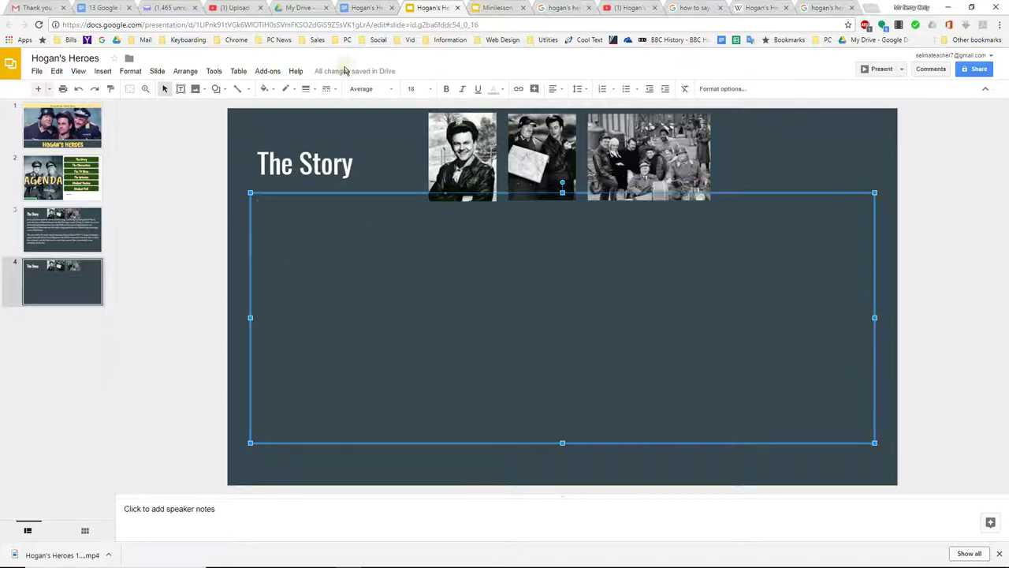
pyautogui.hotkey('ctrl', 'v')
pyautogui.click(216, 123)
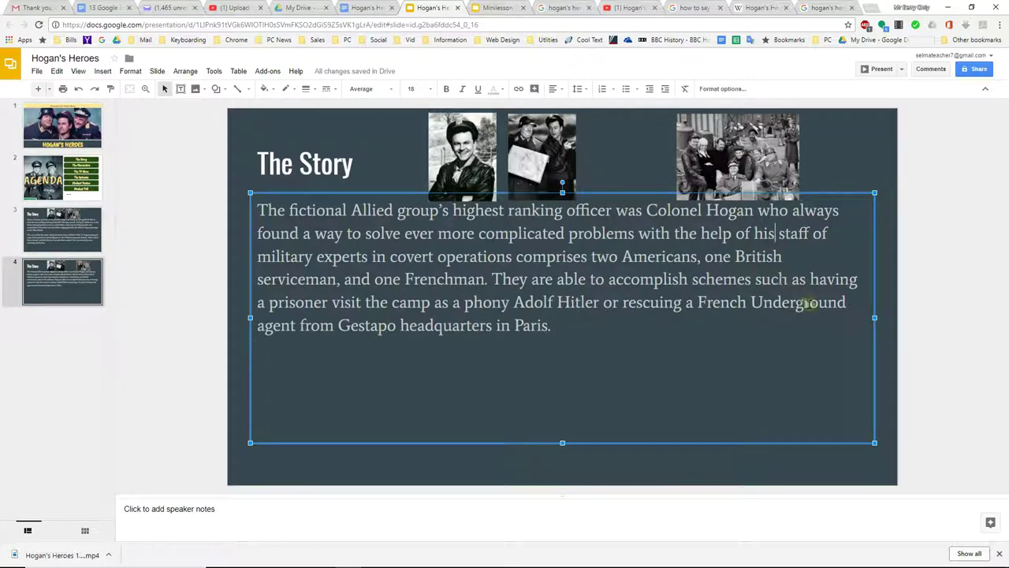
pyautogui.moveTo(874, 318); pyautogui.dragTo(593, 319)
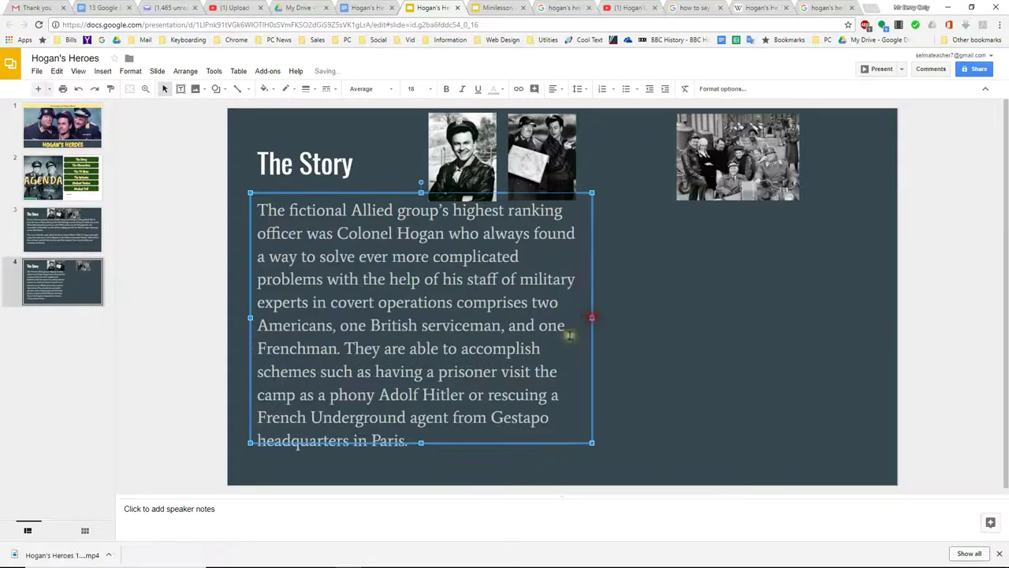
pyautogui.moveTo(422, 444); pyautogui.dragTo(423, 474)
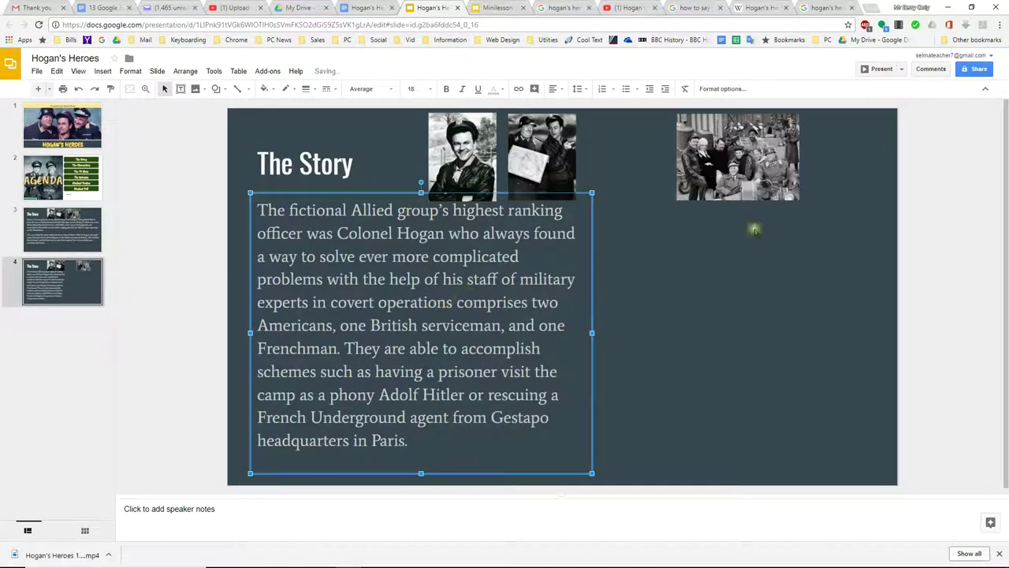
# - Move the group photo beside the text, enlarge it, and crop its side edges
pyautogui.click(727, 147)
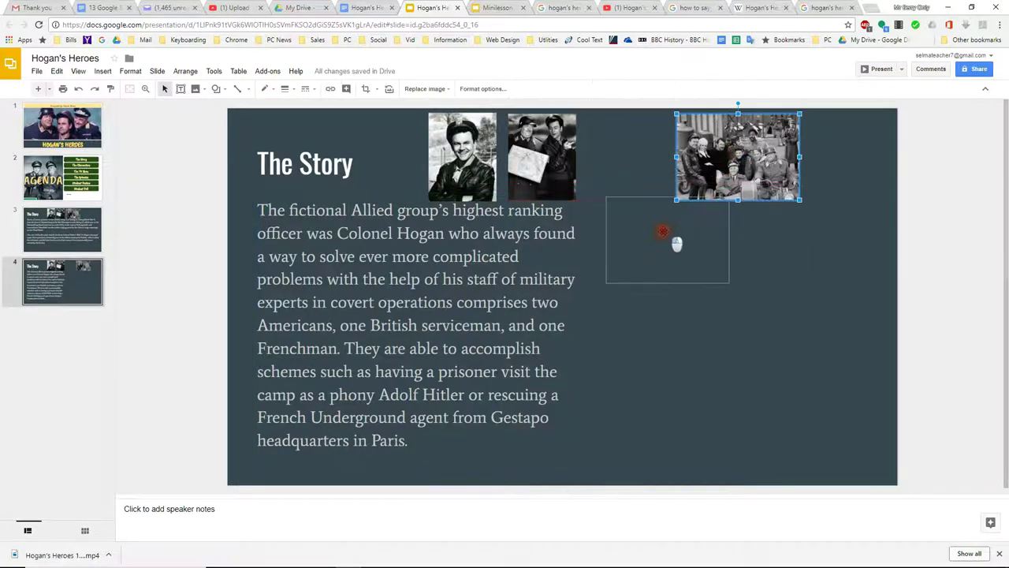
pyautogui.moveTo(727, 146); pyautogui.dragTo(659, 235)
pyautogui.moveTo(731, 288); pyautogui.dragTo(886, 398)
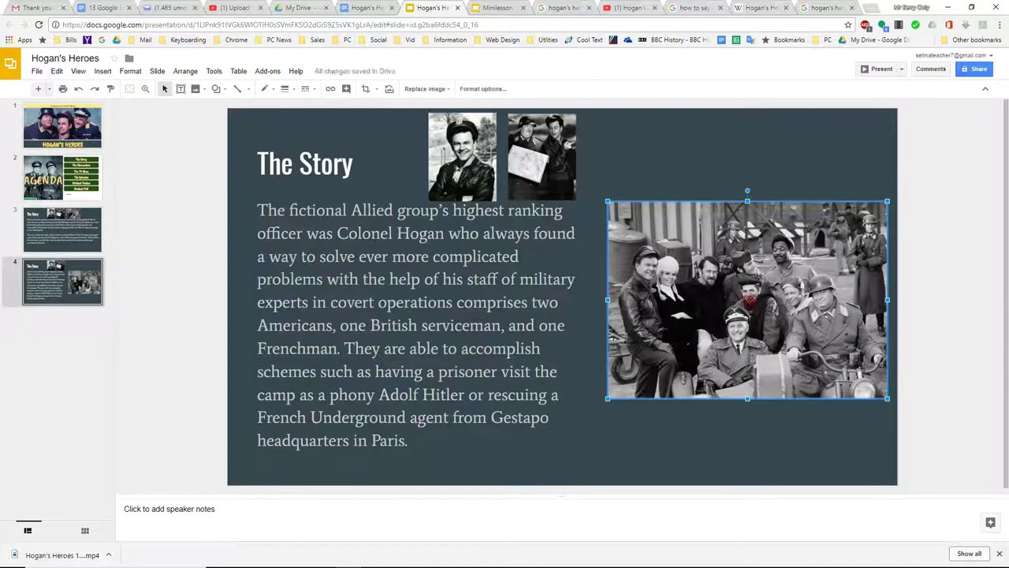
pyautogui.doubleClick(753, 303)
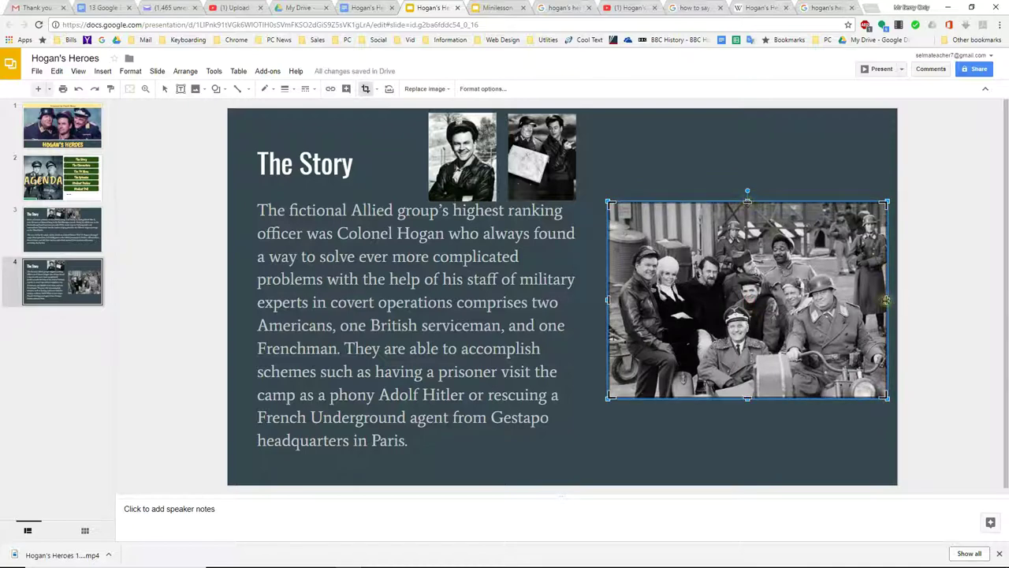
pyautogui.moveTo(887, 300); pyautogui.dragTo(881, 300)
pyautogui.moveTo(609, 300); pyautogui.dragTo(616, 300)
pyautogui.click(710, 180)
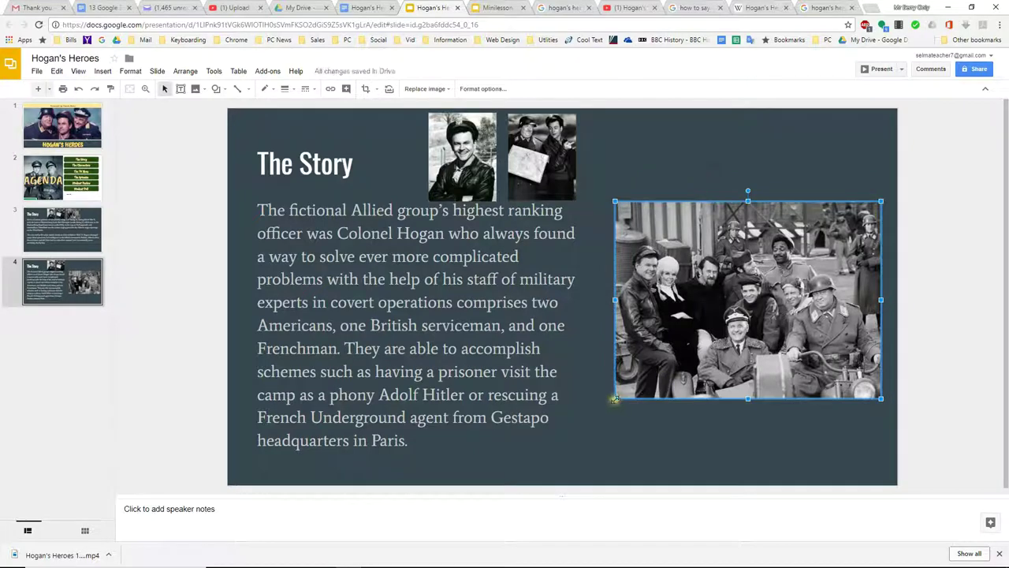
# - Stretch the group photo down toward the text and out to the slide's right edge
pyautogui.moveTo(615, 399); pyautogui.dragTo(587, 418)
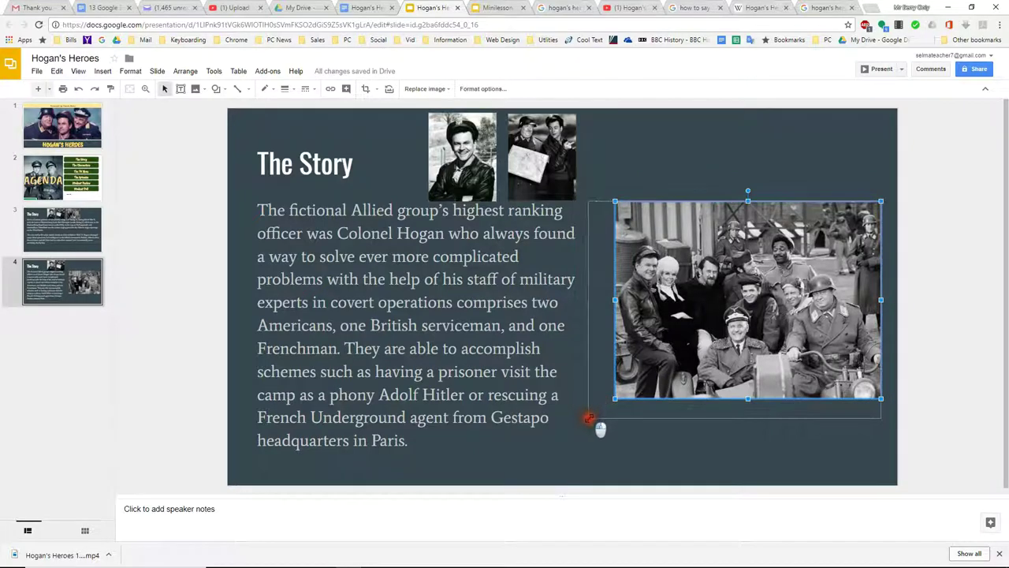
pyautogui.moveTo(588, 418); pyautogui.dragTo(593, 414)
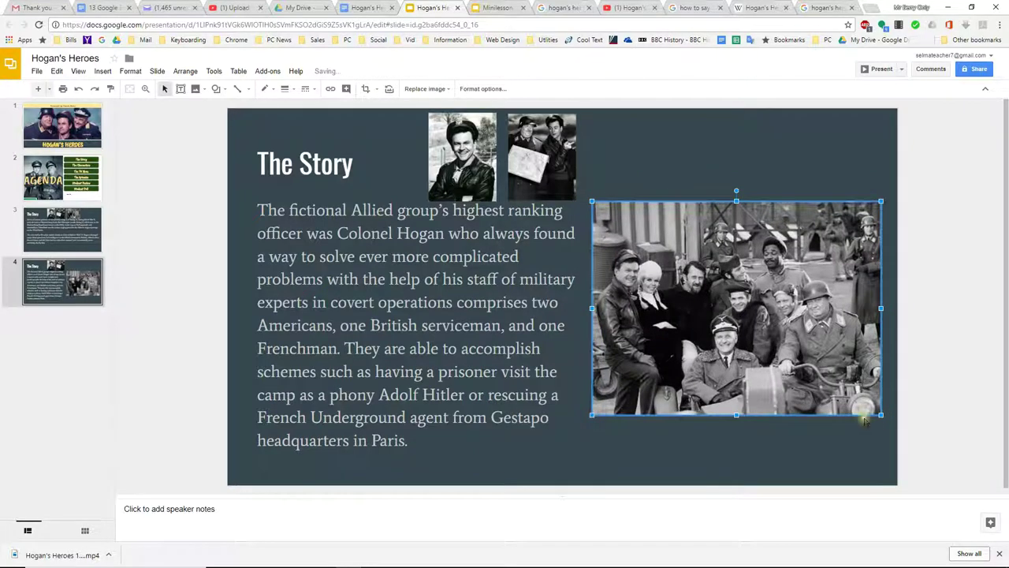
pyautogui.moveTo(881, 414); pyautogui.dragTo(891, 425)
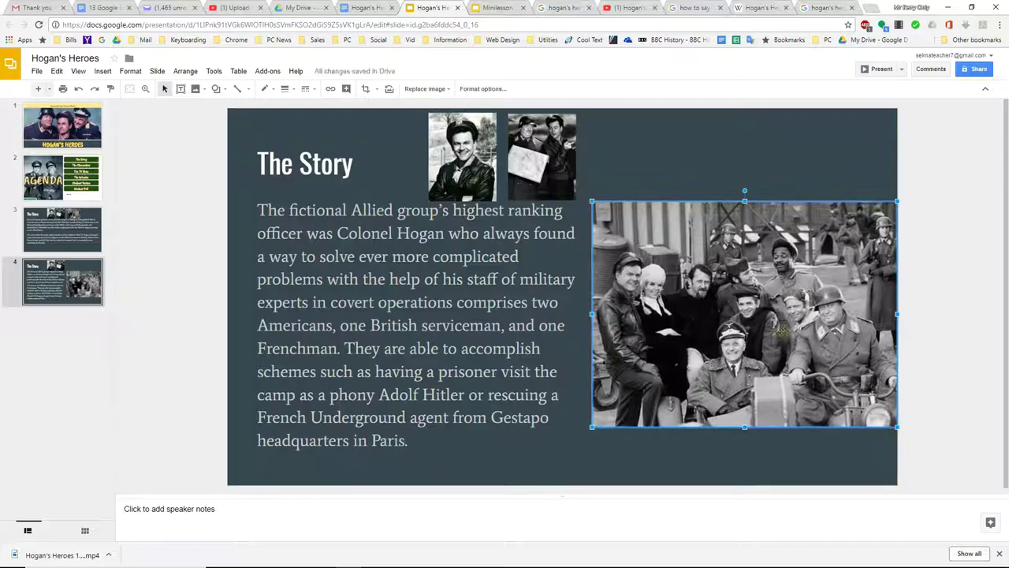
pyautogui.click(544, 248)
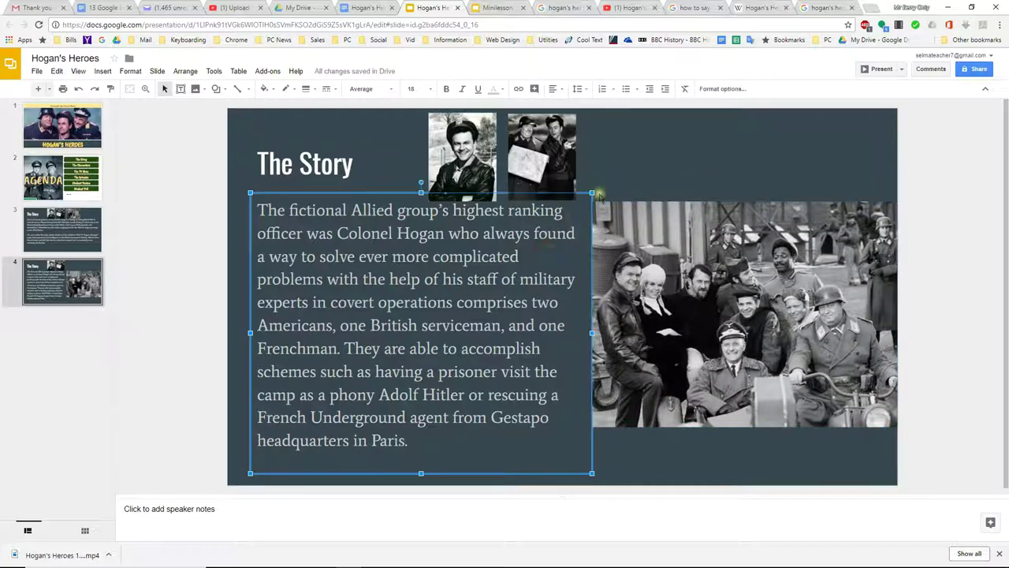
pyautogui.click(613, 163)
pyautogui.click(637, 132)
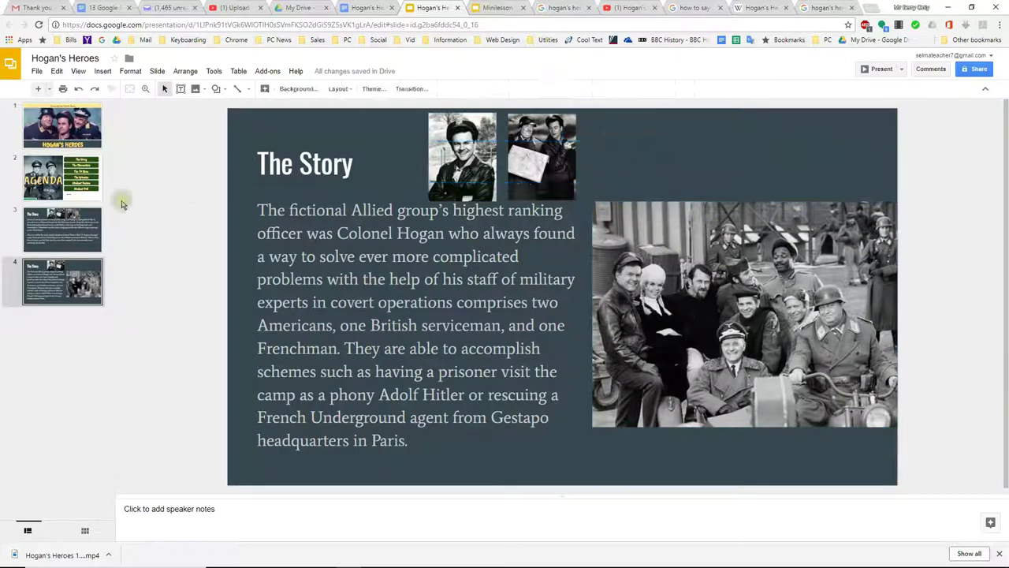
# - Compare slides 3 and 4 by switching back and forth between them
pyautogui.click(79, 223)
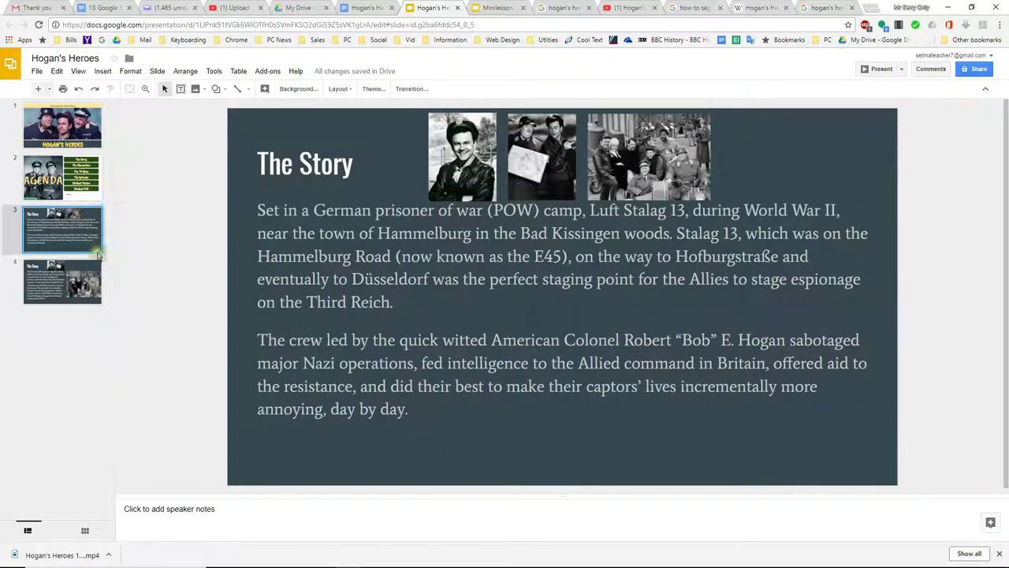
pyautogui.click(76, 277)
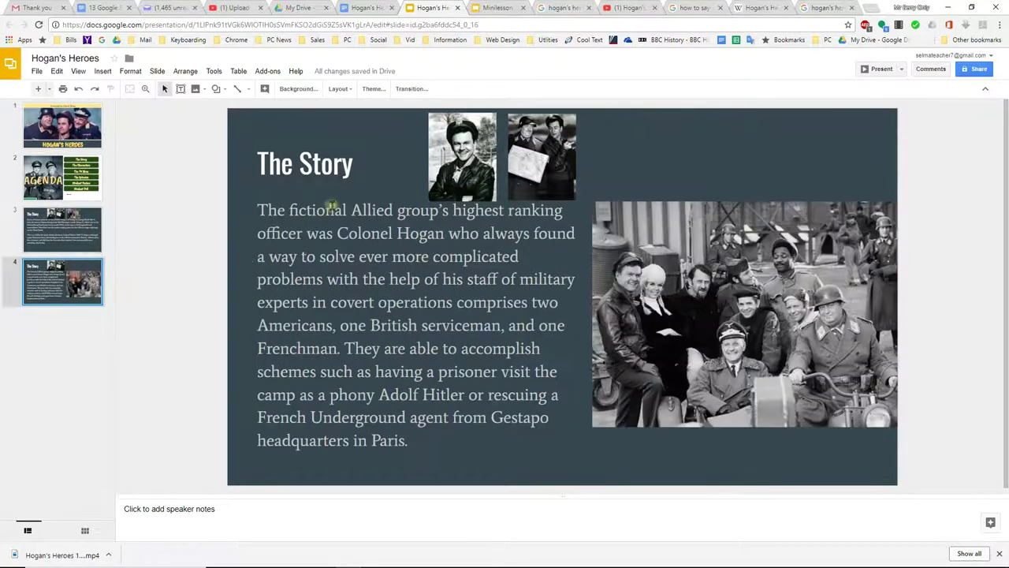
pyautogui.click(78, 224)
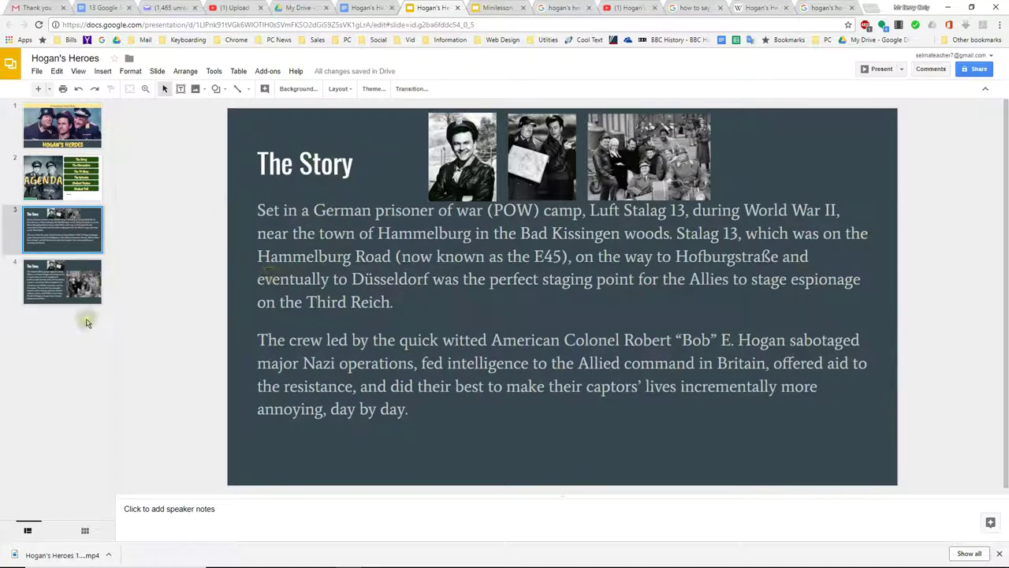
pyautogui.click(60, 282)
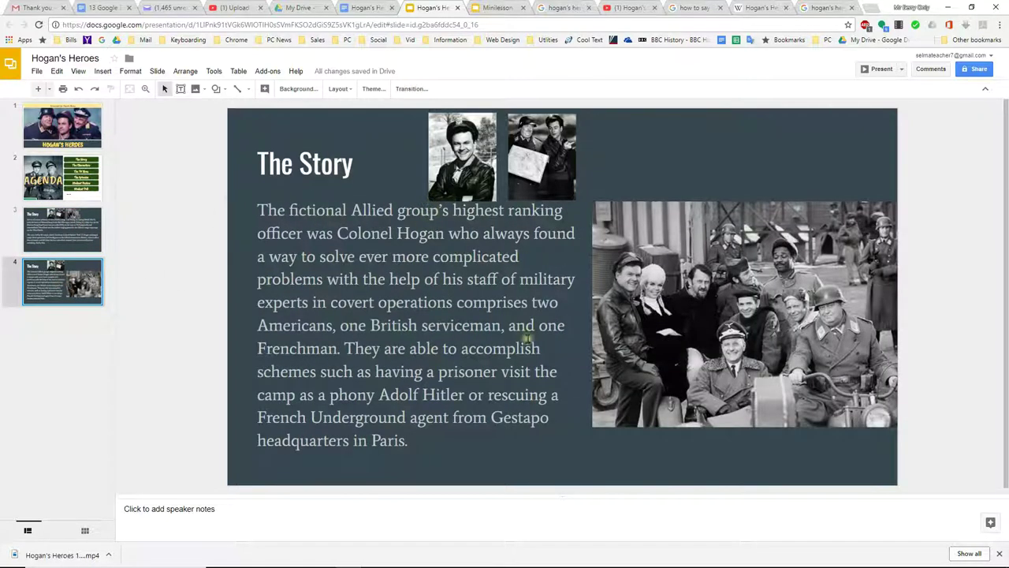
# - Go full screen, settle on slide 3 and select its first paragraph
pyautogui.press('F11')
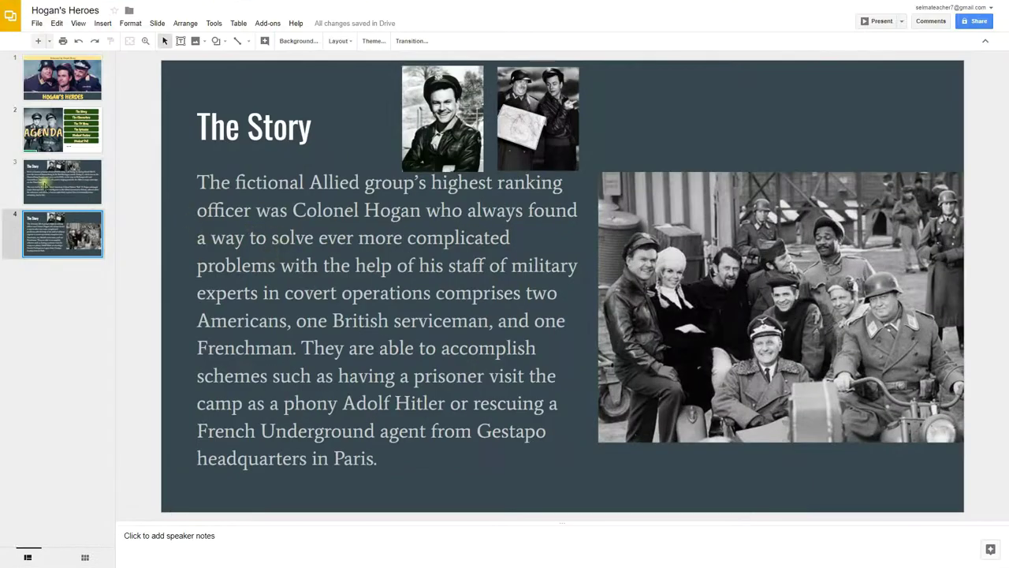
pyautogui.click(52, 177)
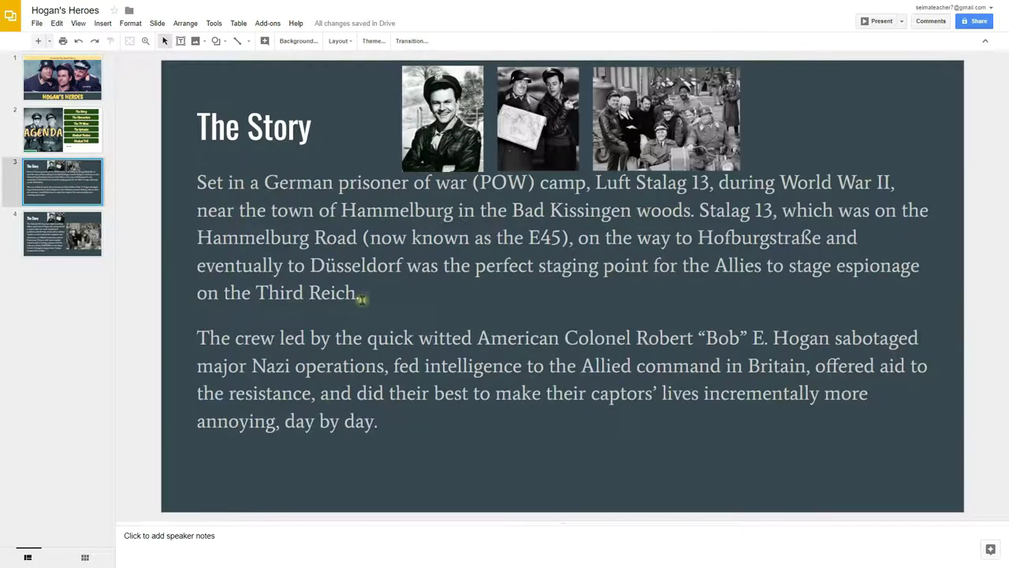
pyautogui.click(59, 211)
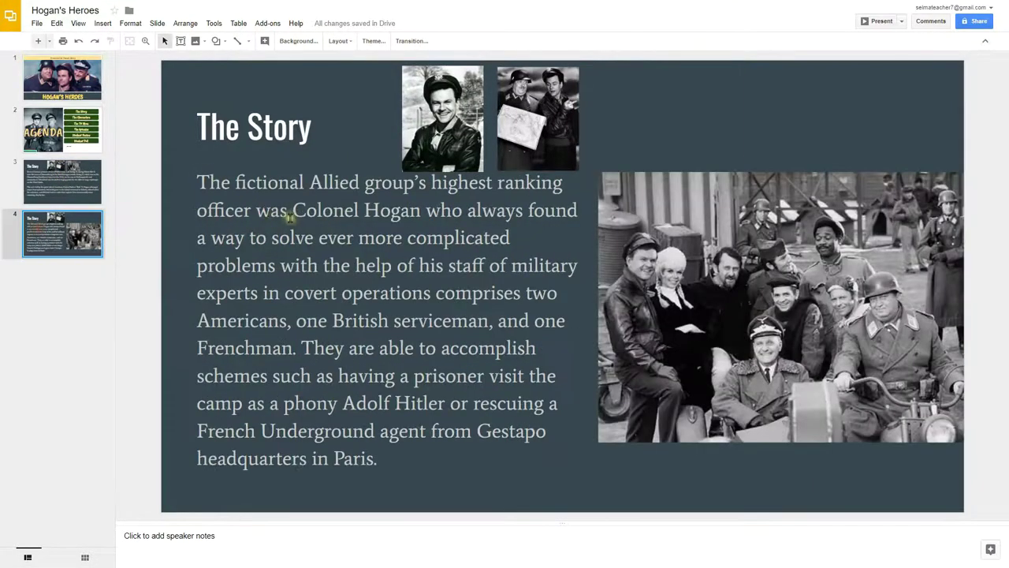
pyautogui.click(54, 179)
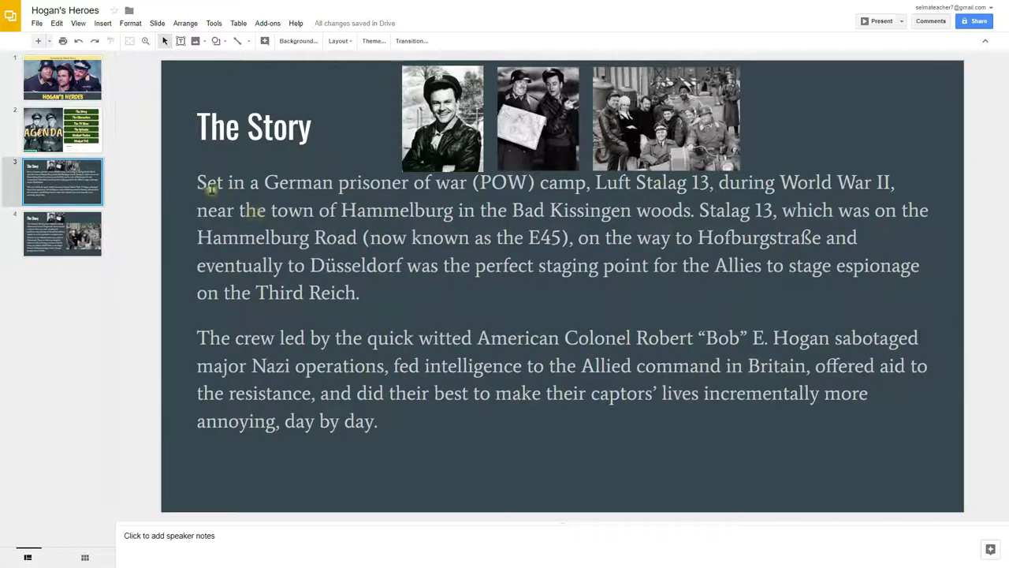
pyautogui.moveTo(199, 183); pyautogui.dragTo(364, 297)
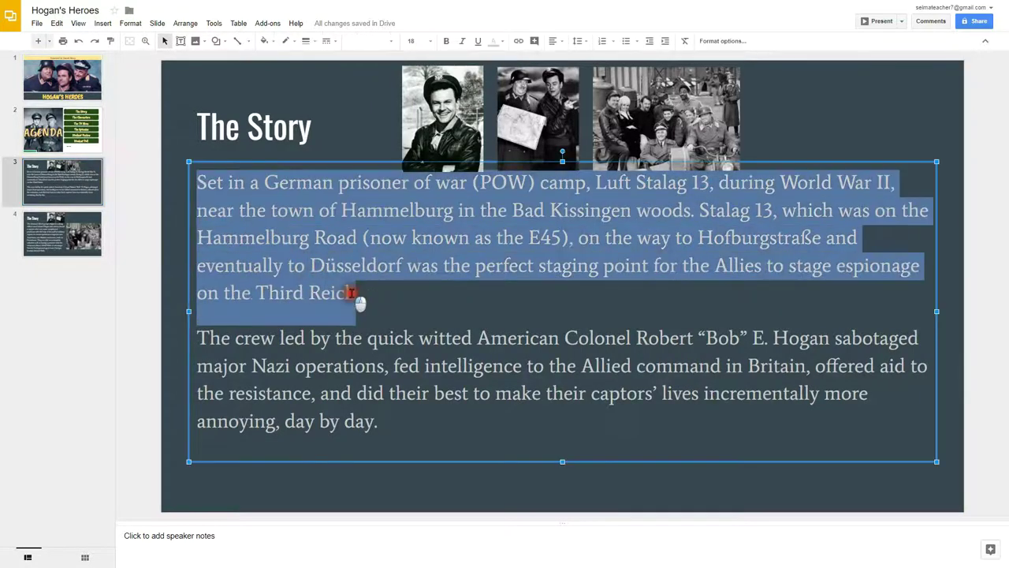
# - Copy slide 3's opening POW-camp paragraph and move to slide 4
pyautogui.rightClick(345, 216)
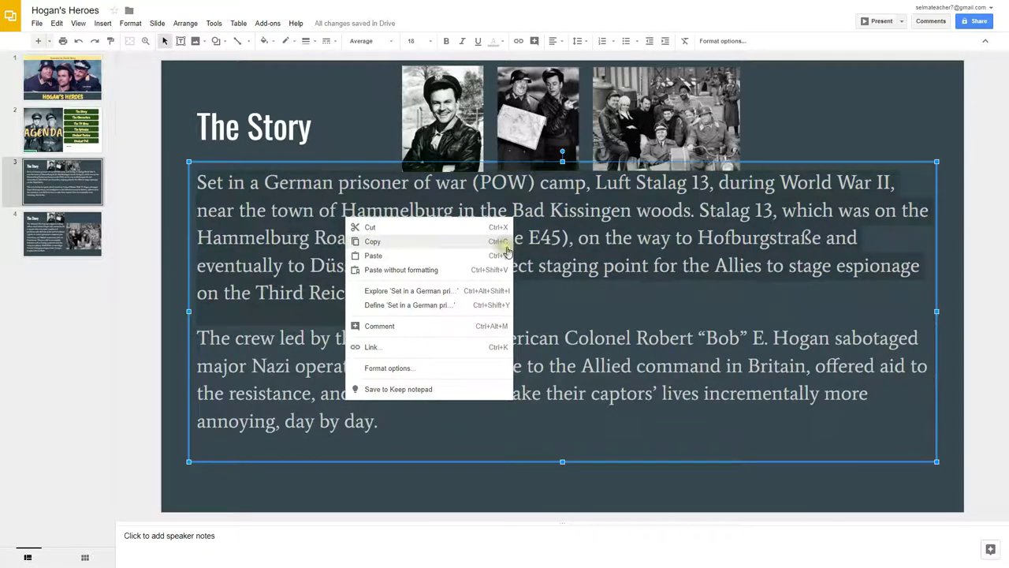
pyautogui.click(551, 296)
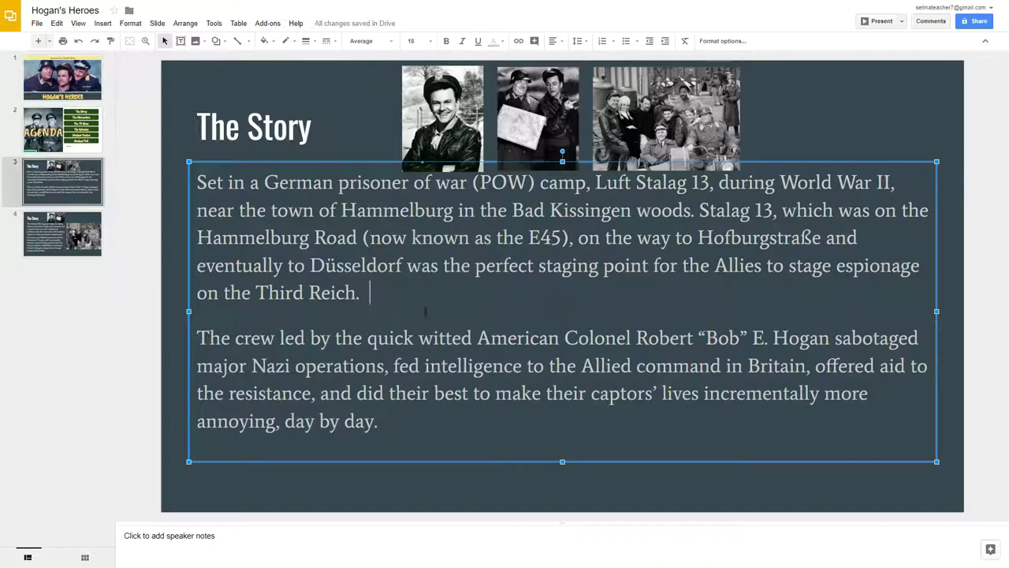
pyautogui.click(58, 237)
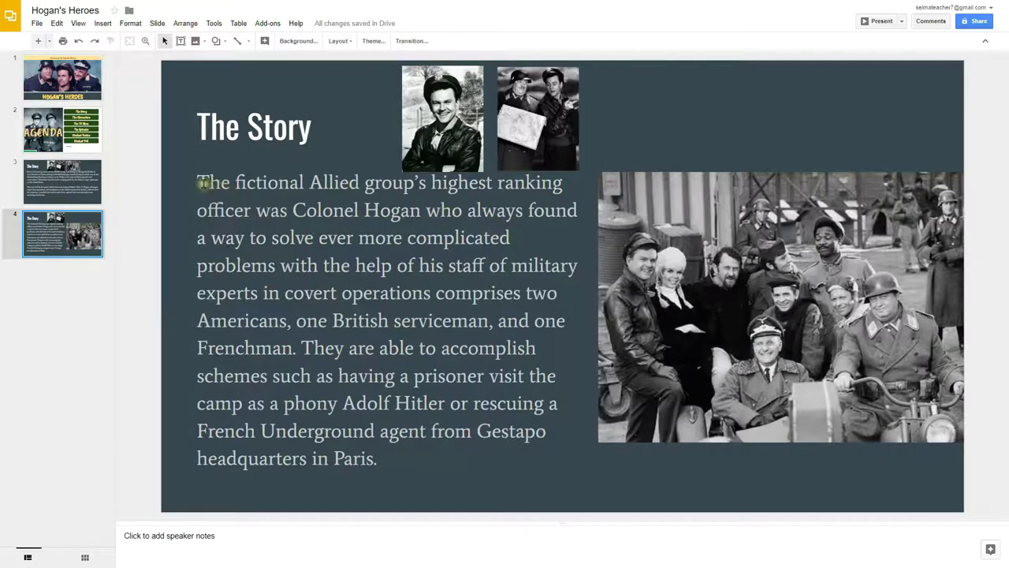
# - Dismiss slide 4's text menu without pasting and select the large group photo
pyautogui.rightClick(204, 183)
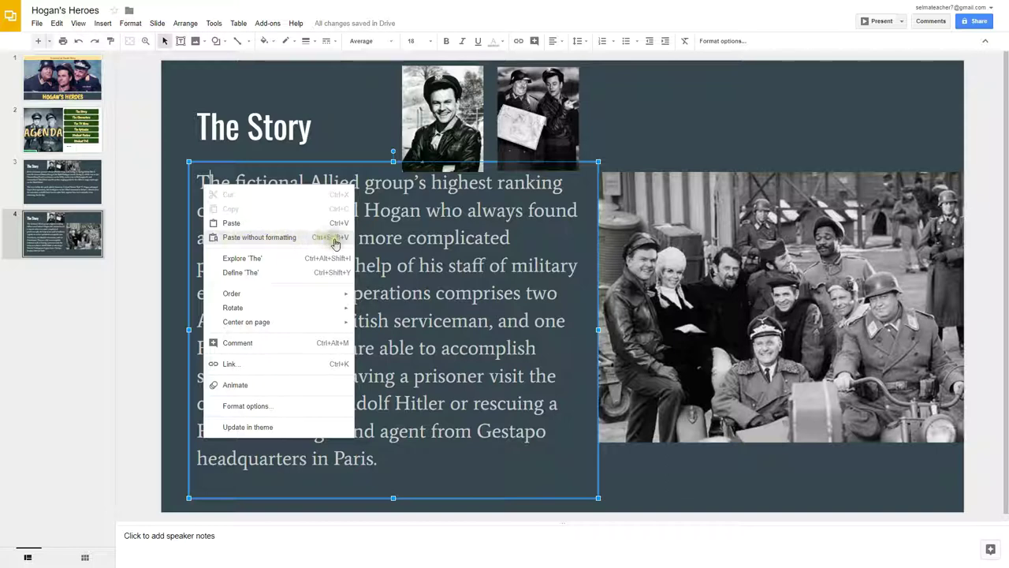
pyautogui.press('Escape')
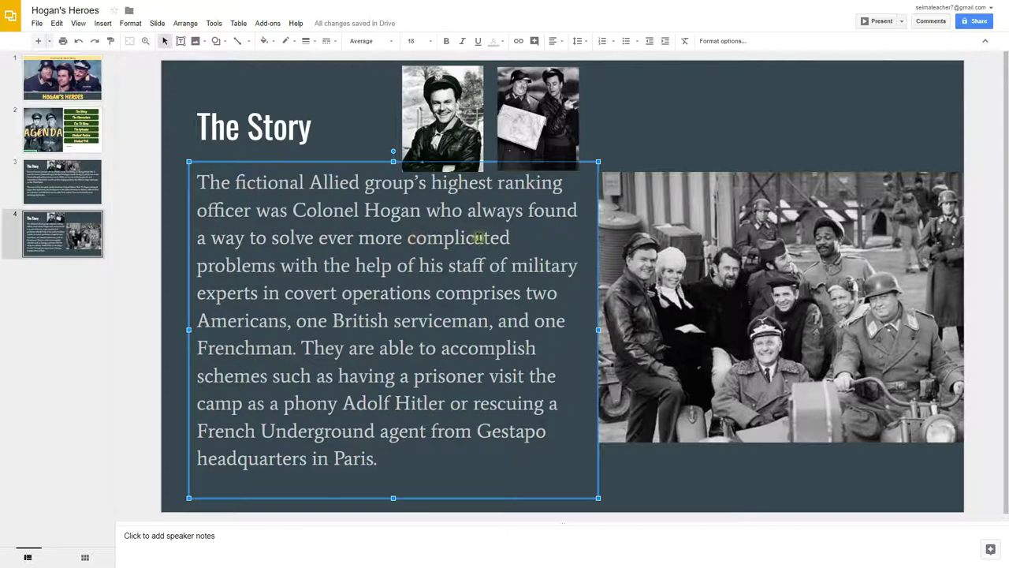
pyautogui.press('Escape')
pyautogui.click(608, 277)
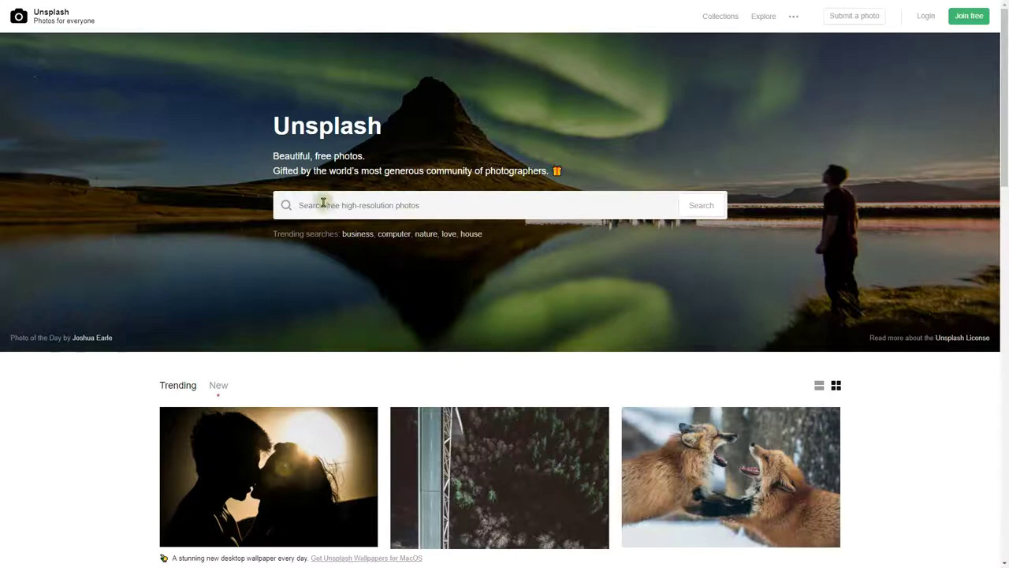
# - Start a photo search in the Unsplash search box
pyautogui.click(313, 206)
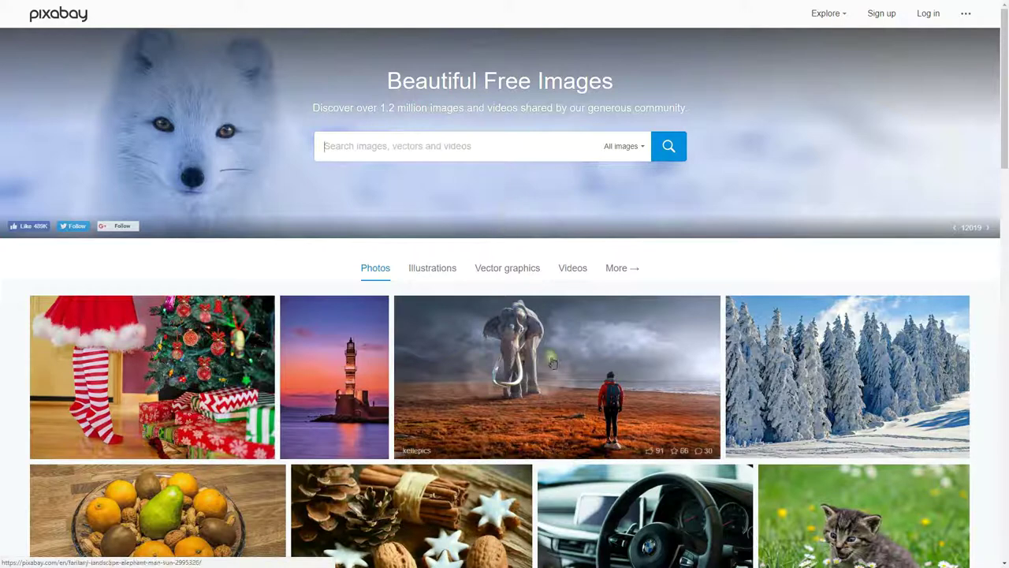
# - Search Pixabay for 'space' and scroll through the results
pyautogui.click(449, 146)
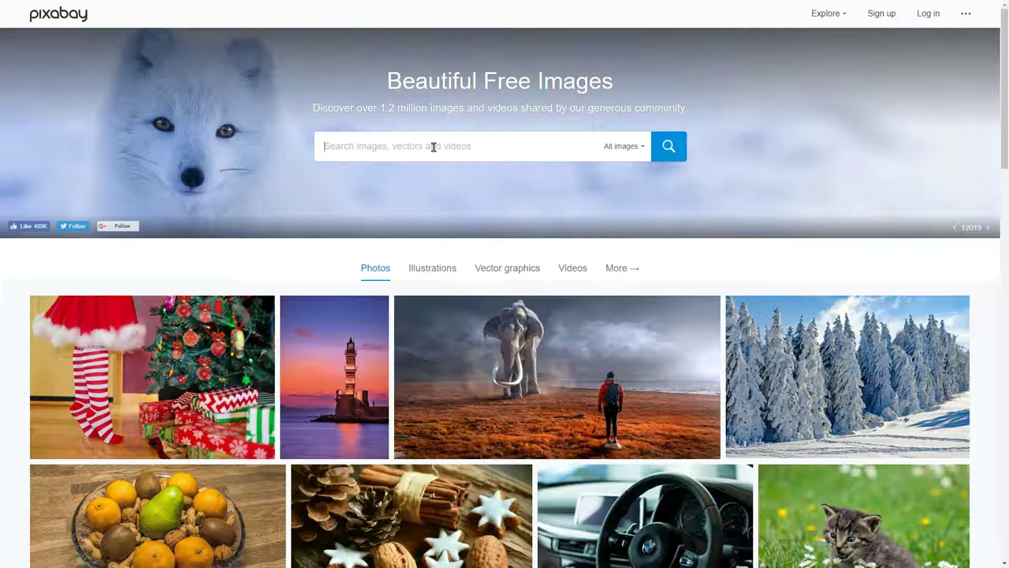
pyautogui.write('space')
pyautogui.press('Return')
pyautogui.click(437, 147)
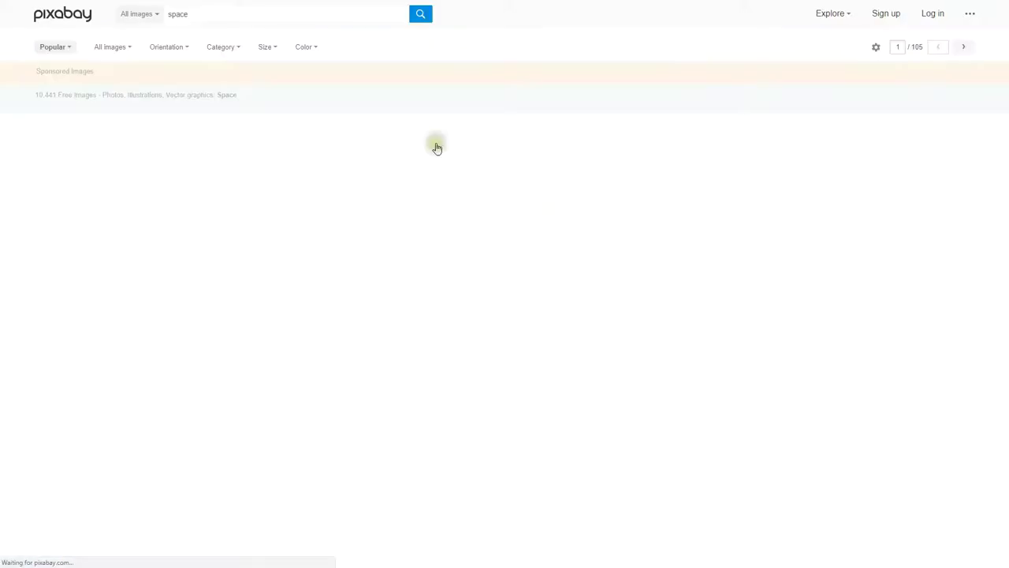
pyautogui.scroll(-3, 453, 221)
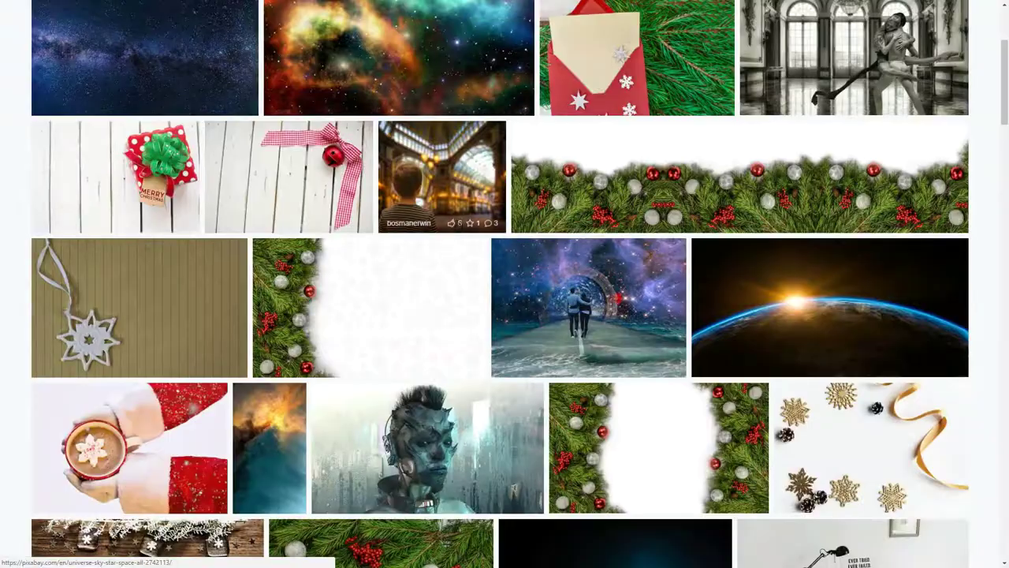
pyautogui.scroll(-3, 455, 223)
pyautogui.scroll(-3, 456, 223)
pyautogui.scroll(-4, 456, 222)
pyautogui.scroll(-4, 456, 223)
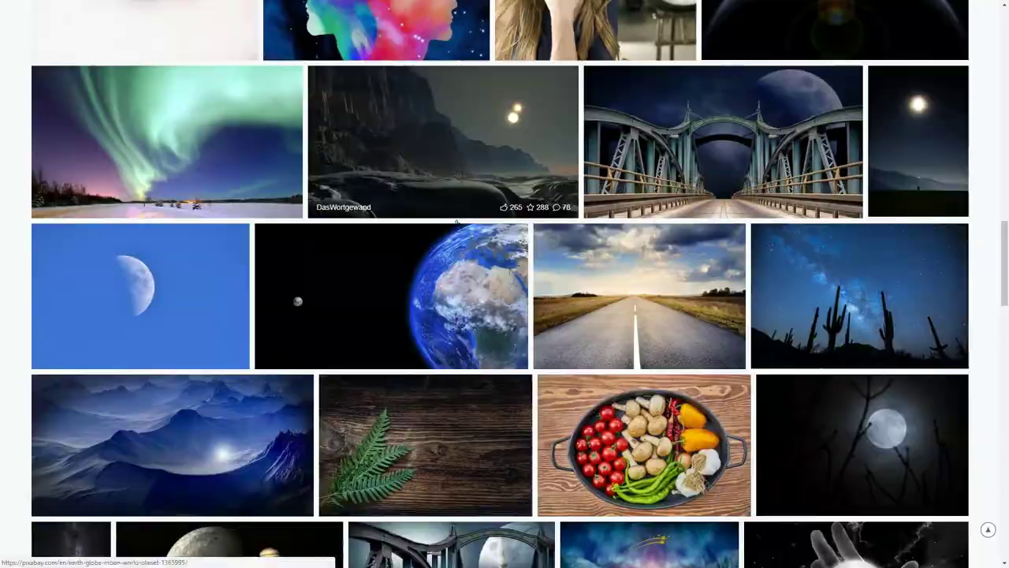
pyautogui.scroll(-3, 456, 222)
pyautogui.scroll(-1, 456, 222)
pyautogui.scroll(-1, 456, 222)
pyautogui.scroll(-1, 456, 222)
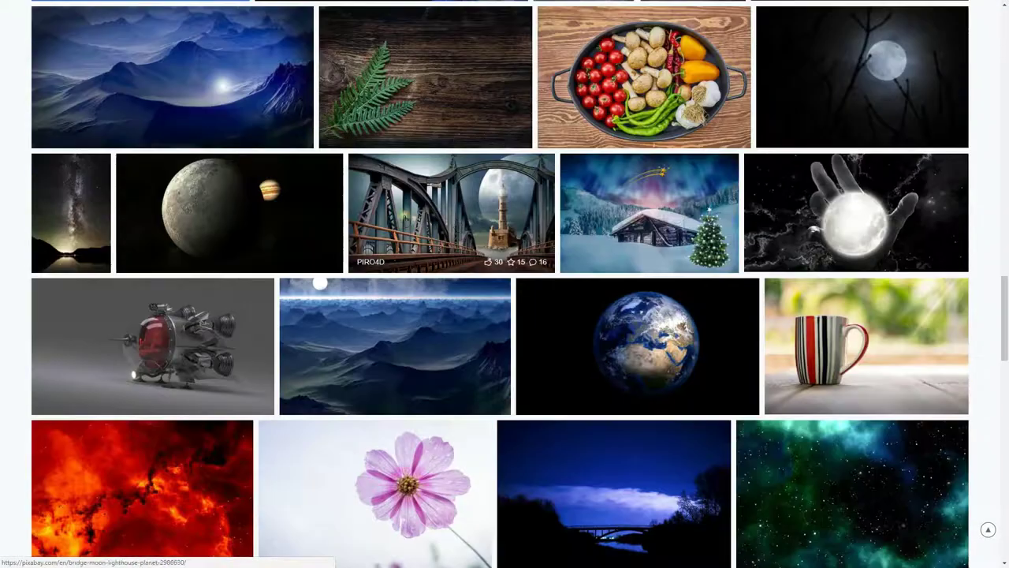
# - Open the moon and Jupiter photo and bring up, then close, its image options
pyautogui.click(294, 224)
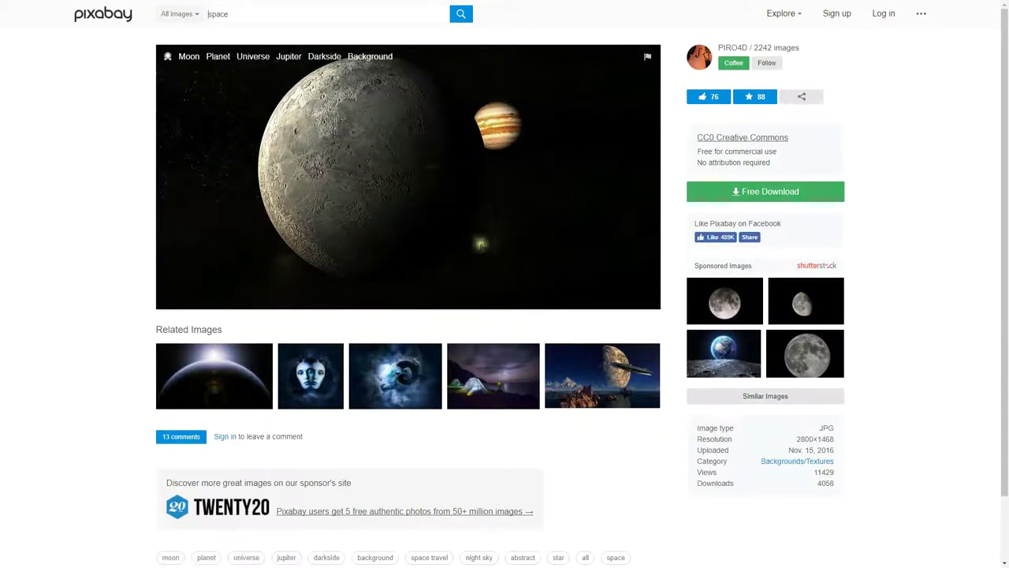
pyautogui.rightClick(442, 181)
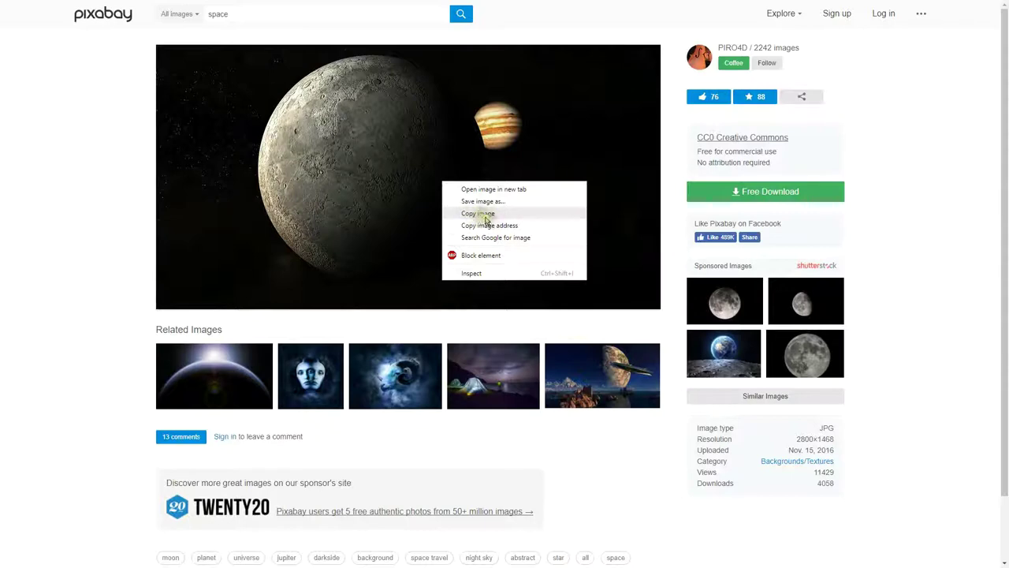
pyautogui.click(126, 157)
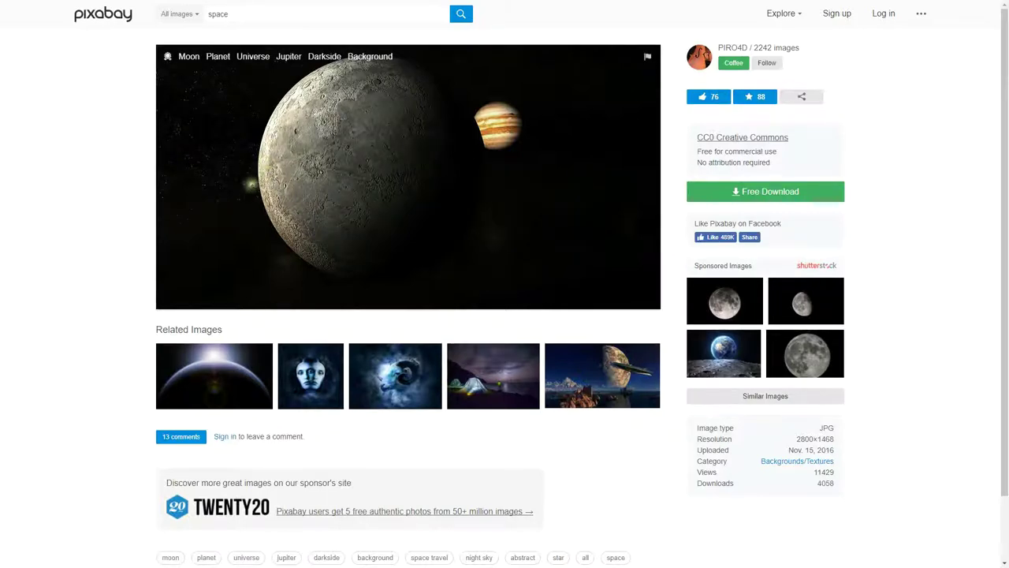
pyautogui.click(142, 189)
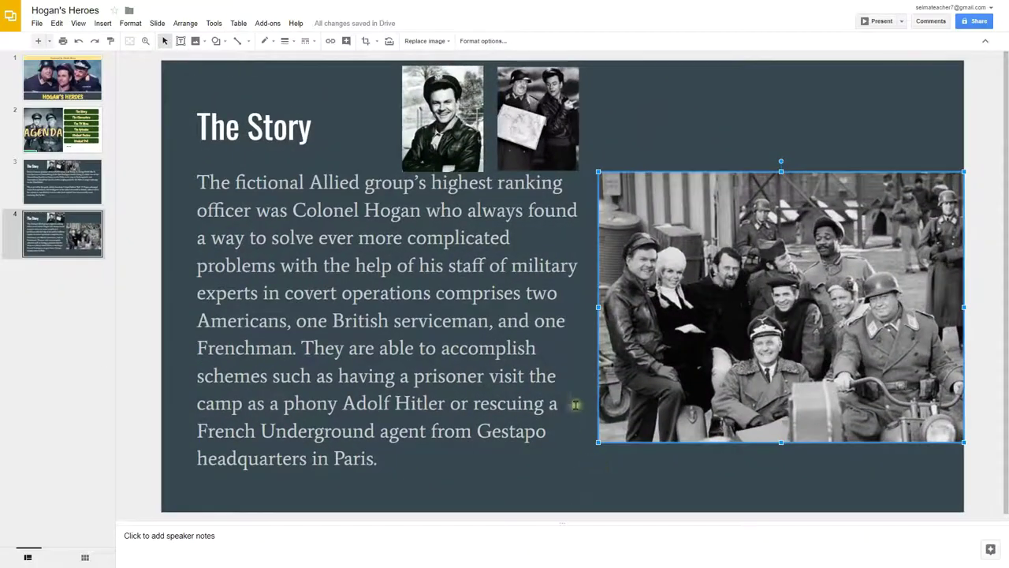
# - Deselect slide 4's group photo and add a new slide after it with Ctrl+M
pyautogui.click(588, 457)
pyautogui.click(623, 468)
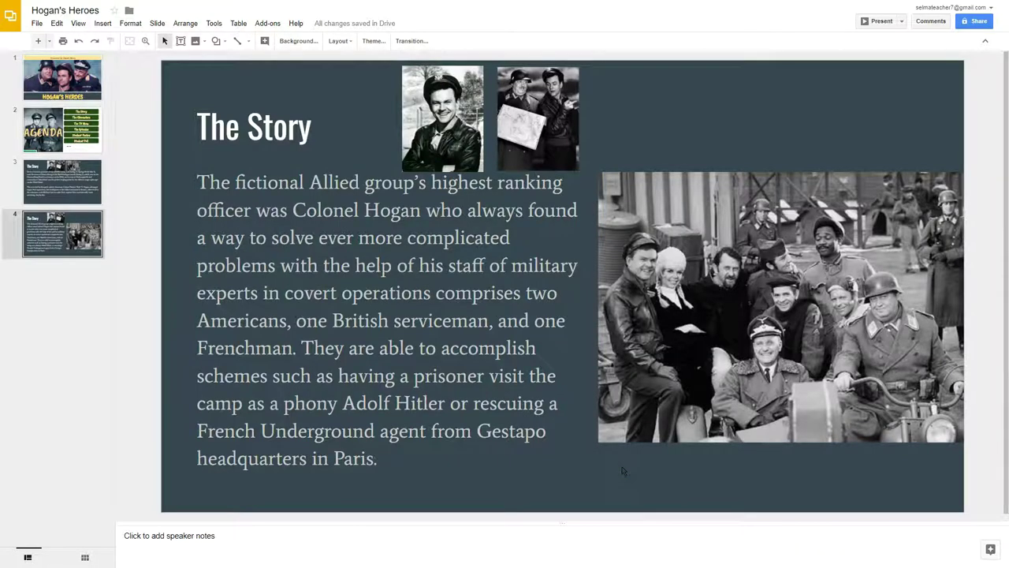
pyautogui.hotkey('ctrl', 'm')
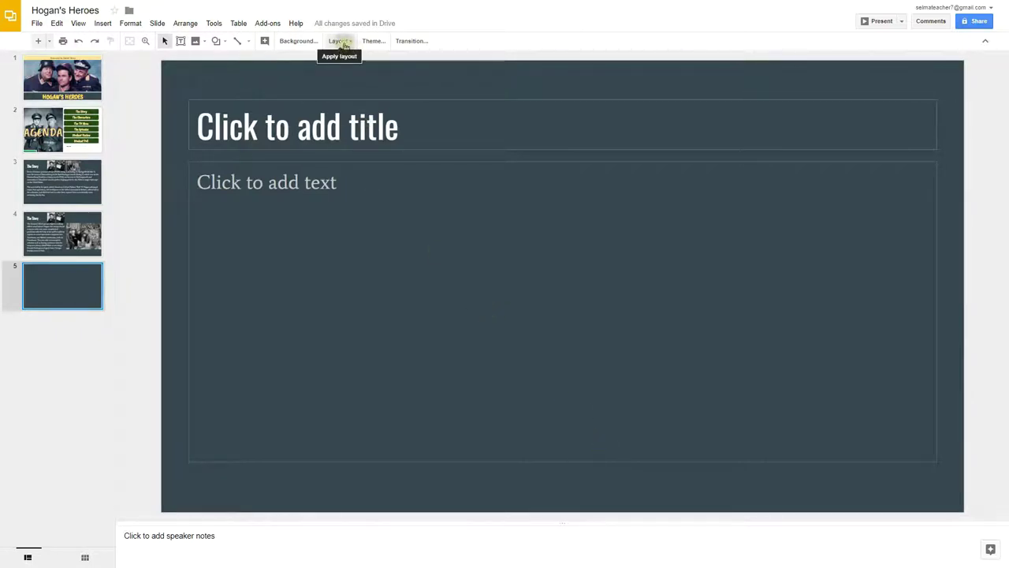
# - Give the new slide the Title only layout titled 'The Characters', then exit full screen
pyautogui.click(340, 41)
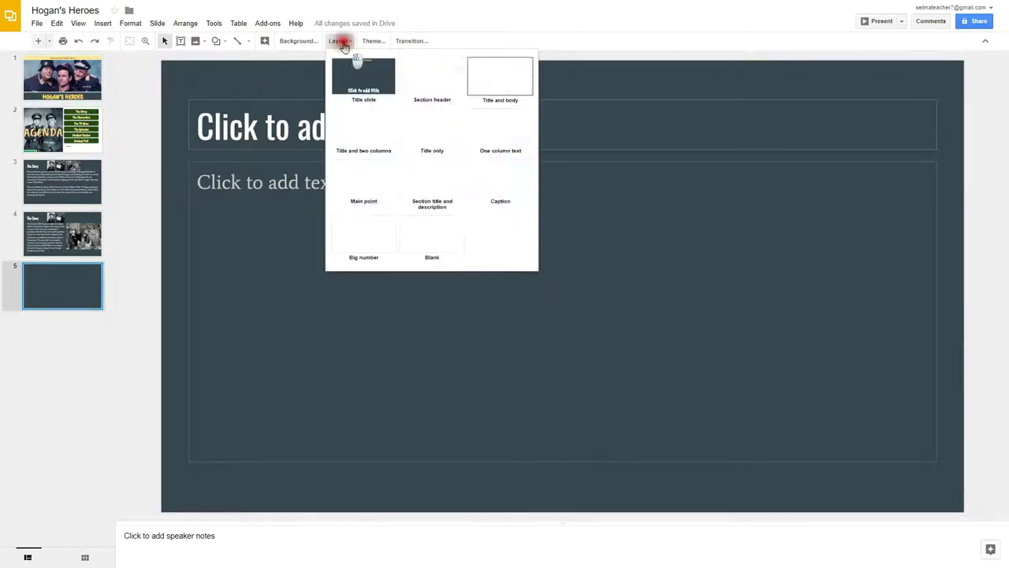
pyautogui.click(424, 130)
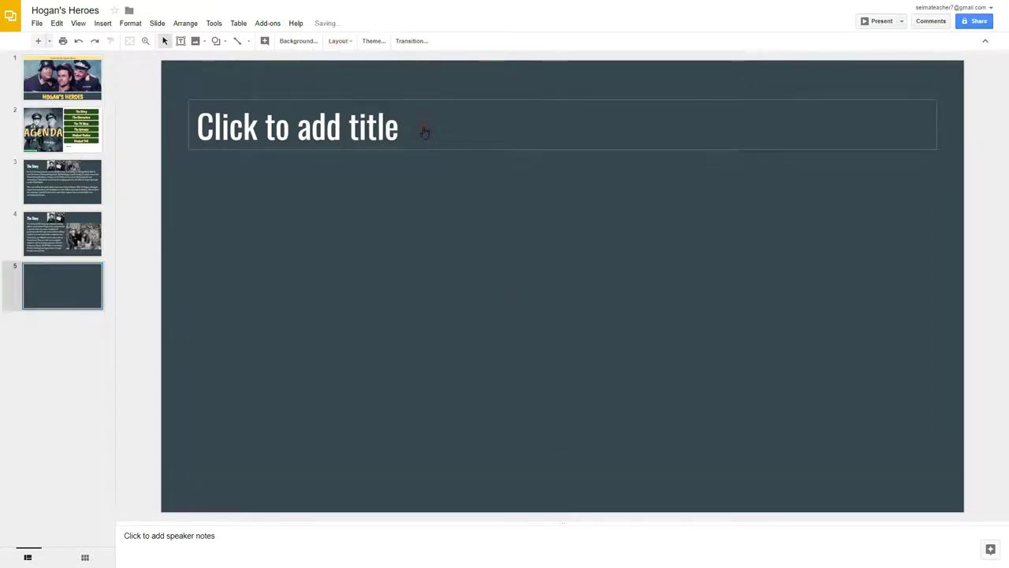
pyautogui.click(381, 129)
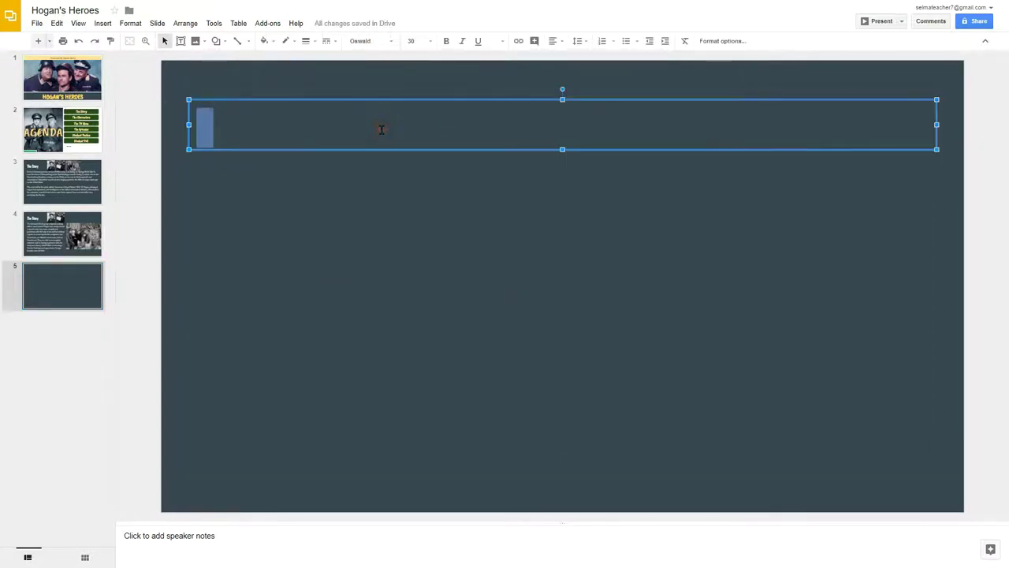
pyautogui.write('The Char')
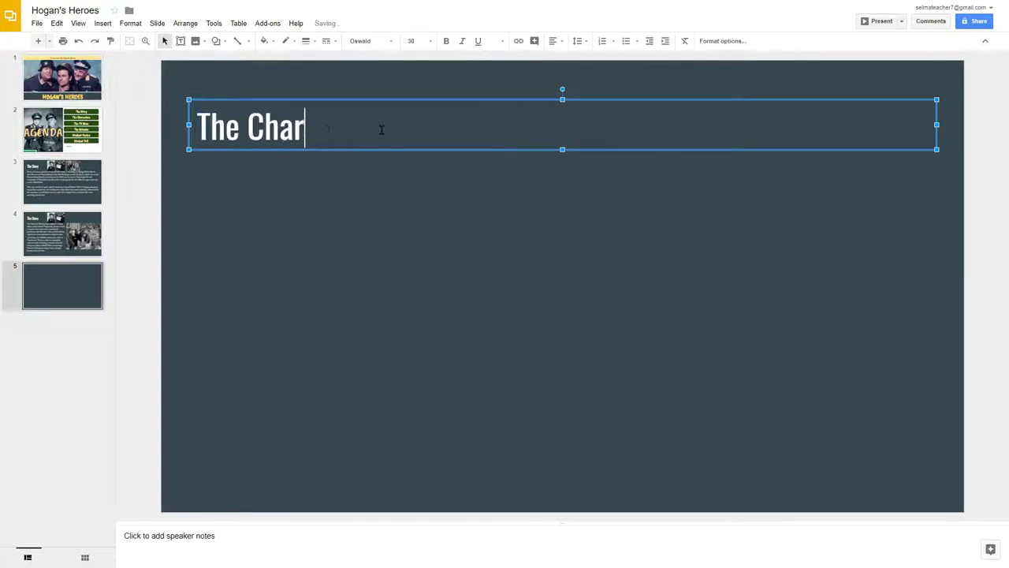
pyautogui.write('acters')
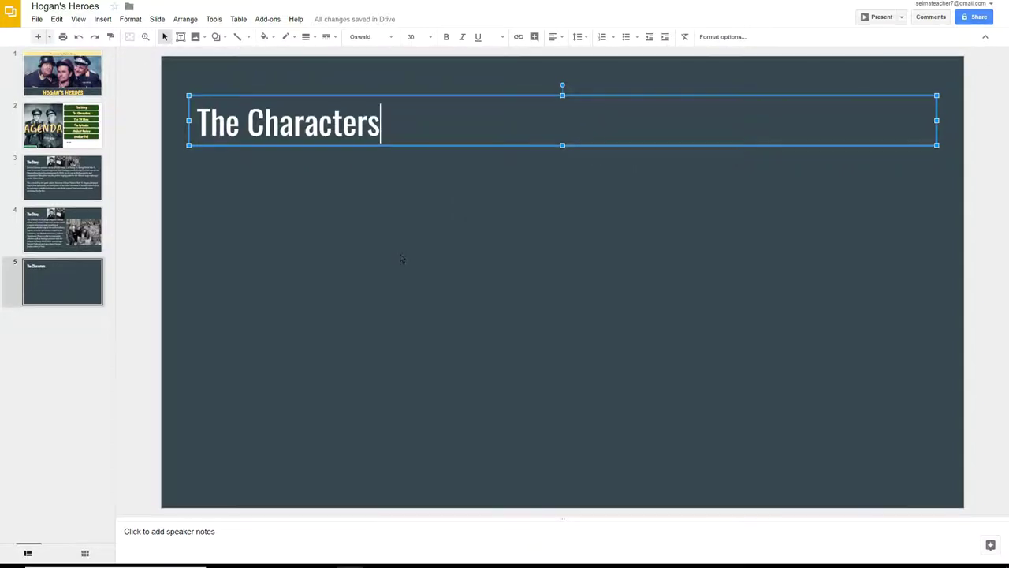
pyautogui.press('F11')
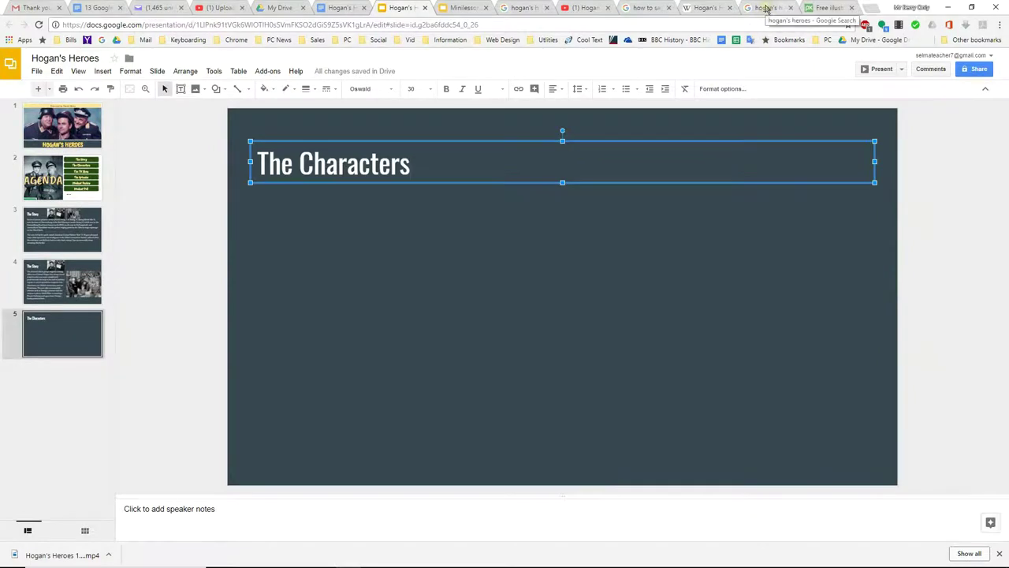
# - Find and preview the larger behind-the-scenes Hogan's Heroes cast photo in Google Images
pyautogui.click(767, 9)
pyautogui.scroll(3, 661, 259)
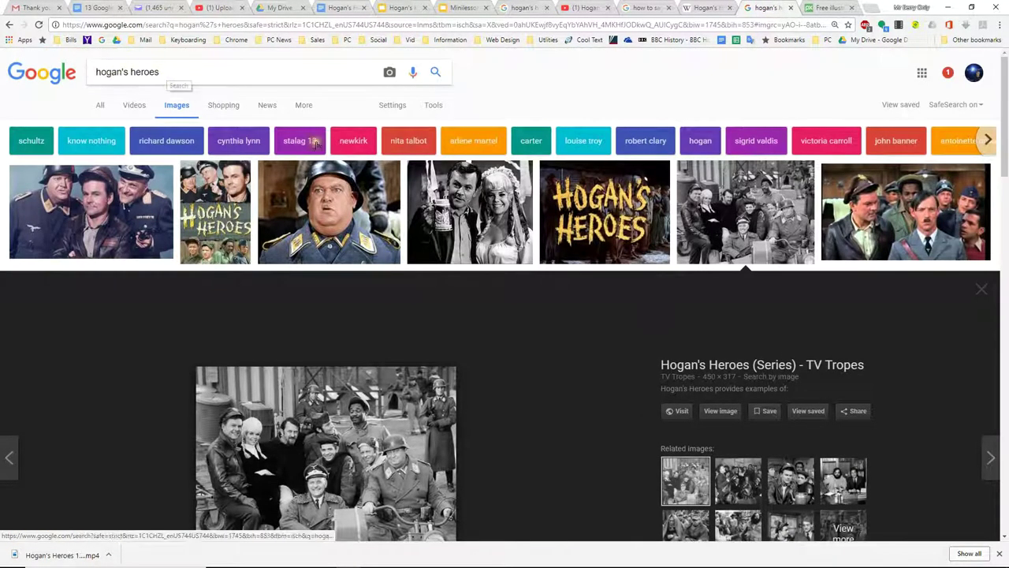
pyautogui.click(982, 289)
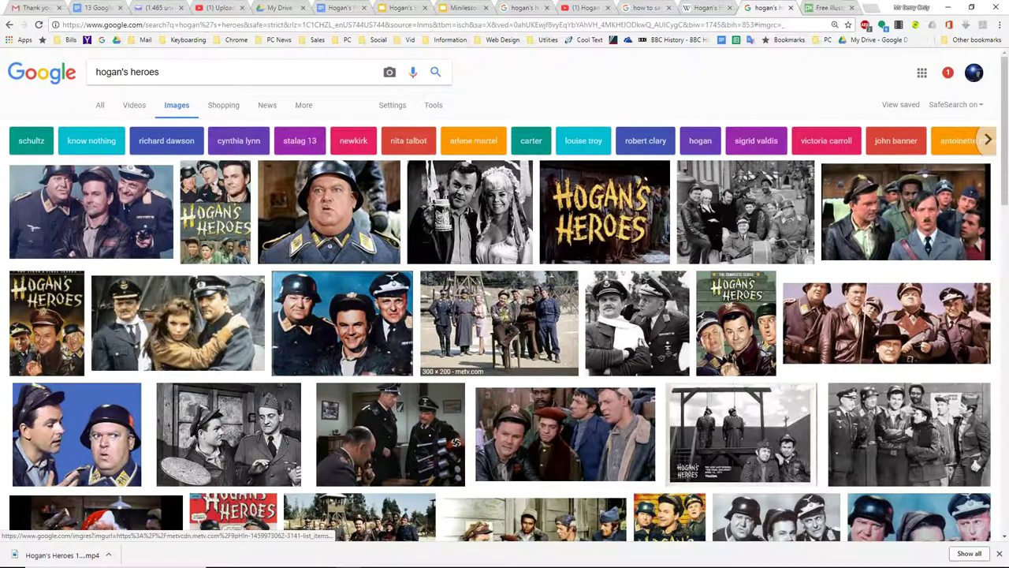
pyautogui.click(495, 311)
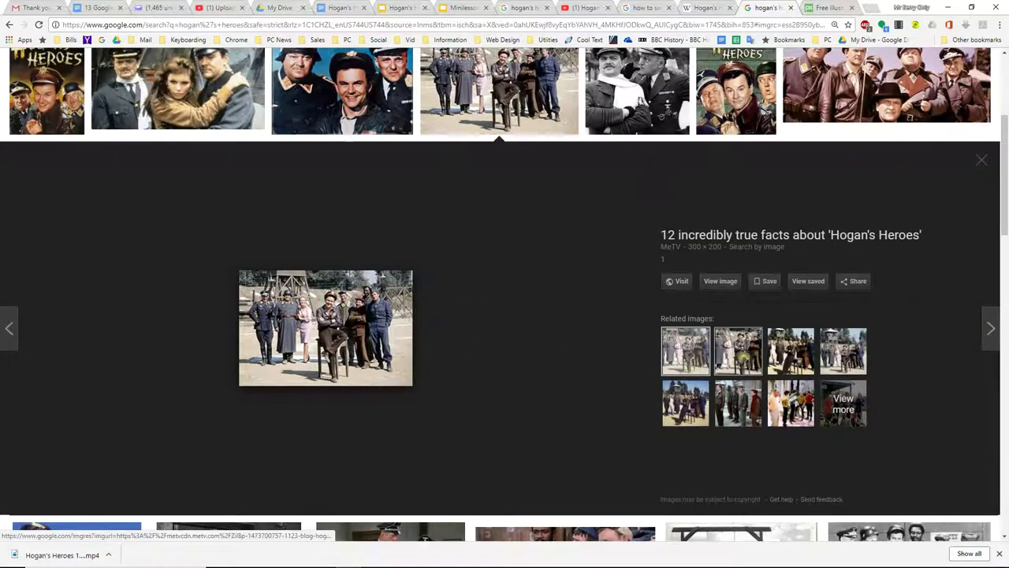
pyautogui.click(740, 354)
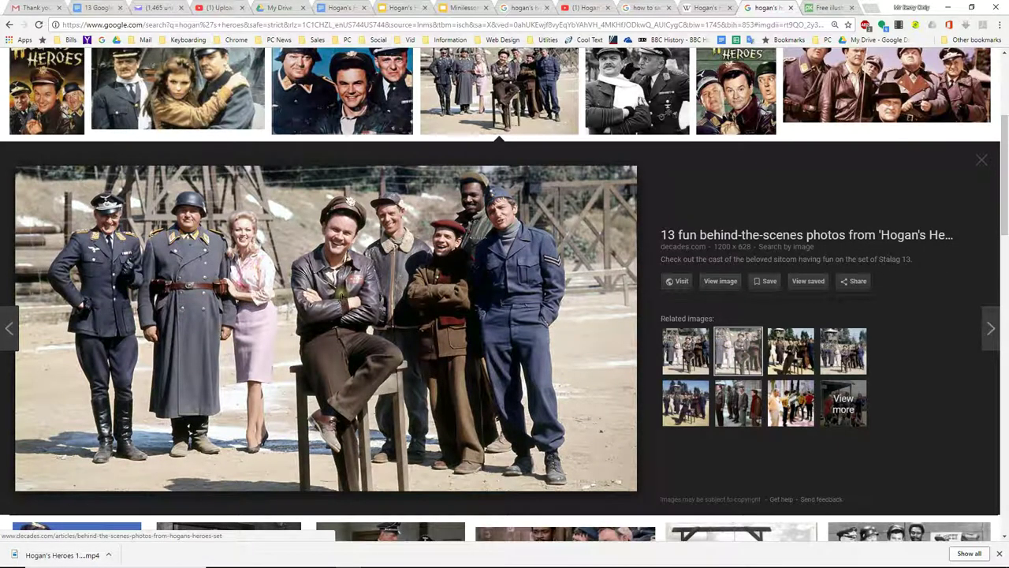
# - Copy the cast photo and return to the presentation in full screen, ready to paste
pyautogui.rightClick(341, 293)
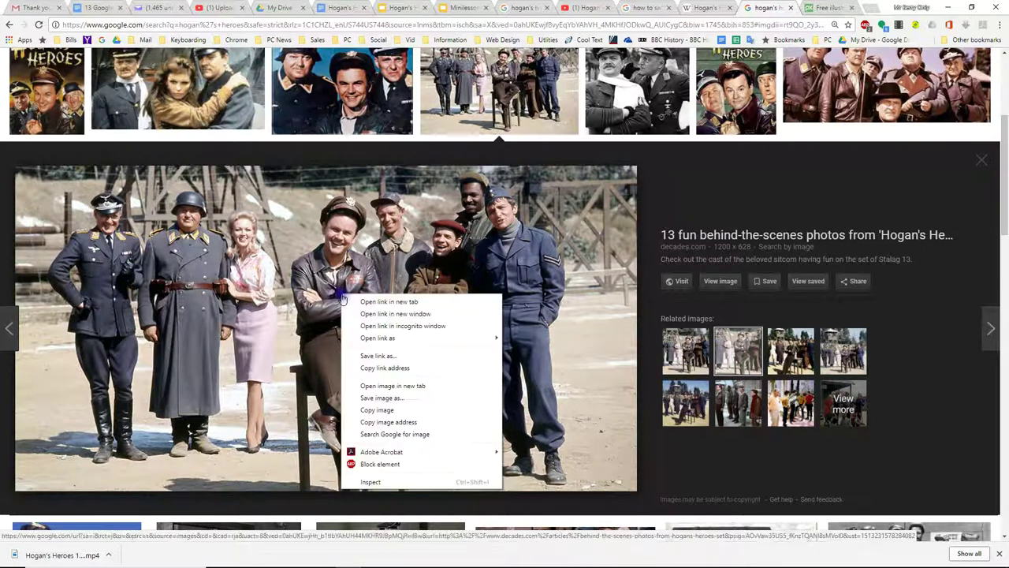
pyautogui.click(382, 410)
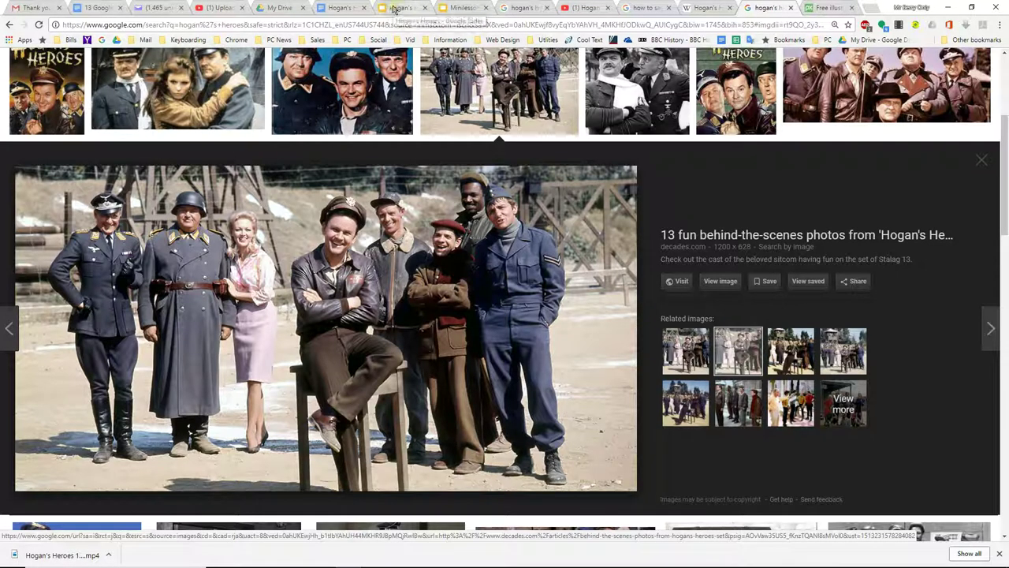
pyautogui.click(395, 9)
pyautogui.press('F11')
pyautogui.rightClick(413, 213)
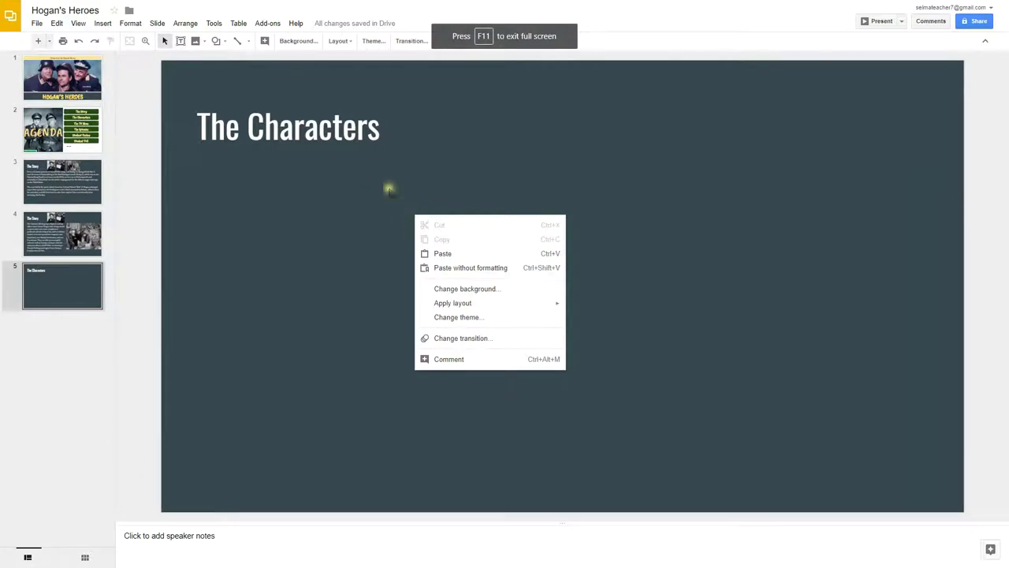
# - Paste the cast photo onto slide 5 and crop its right, left and bottom edges
pyautogui.click(444, 254)
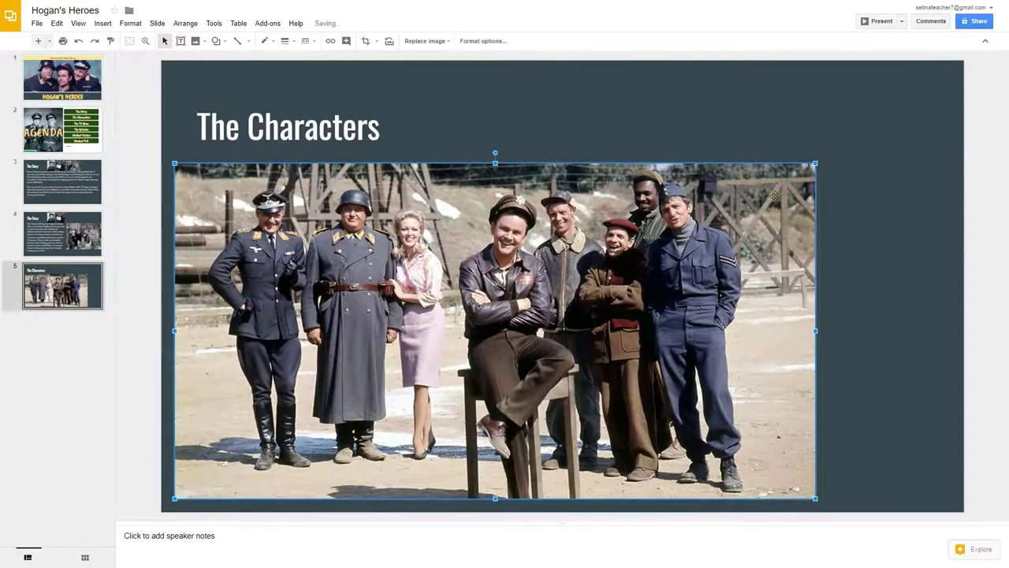
pyautogui.moveTo(601, 291); pyautogui.dragTo(665, 283)
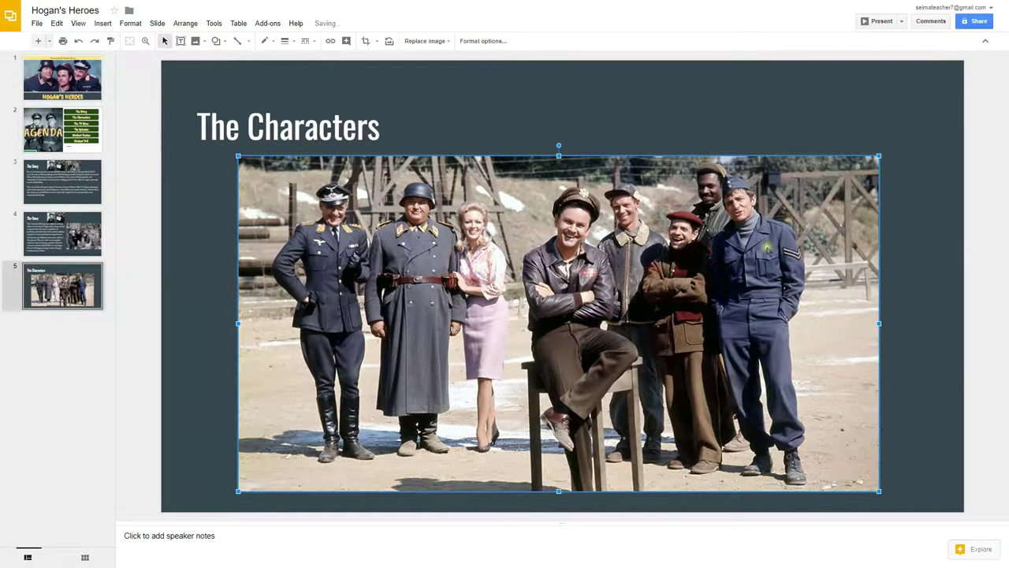
pyautogui.doubleClick(707, 270)
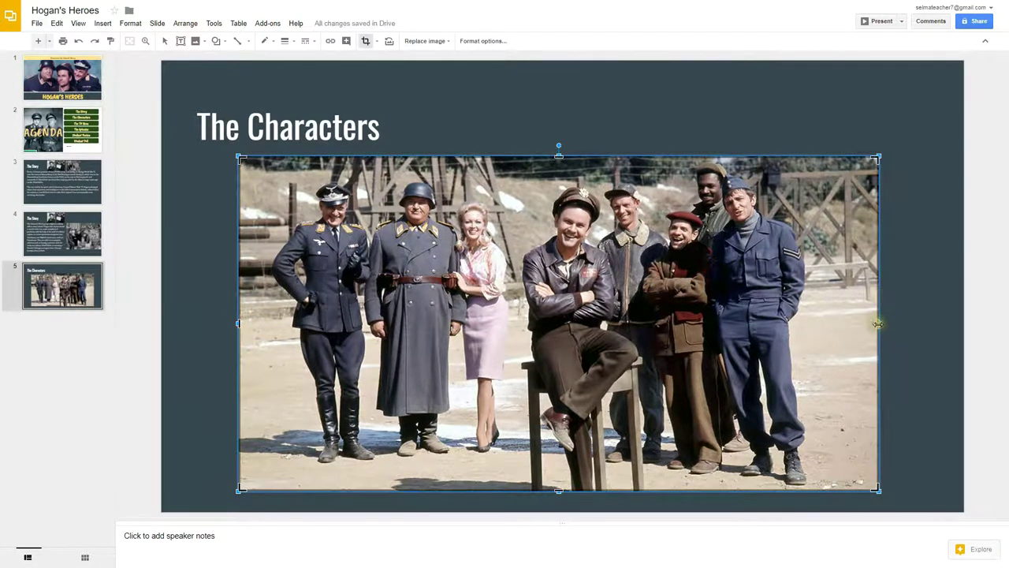
pyautogui.moveTo(877, 326); pyautogui.dragTo(812, 328)
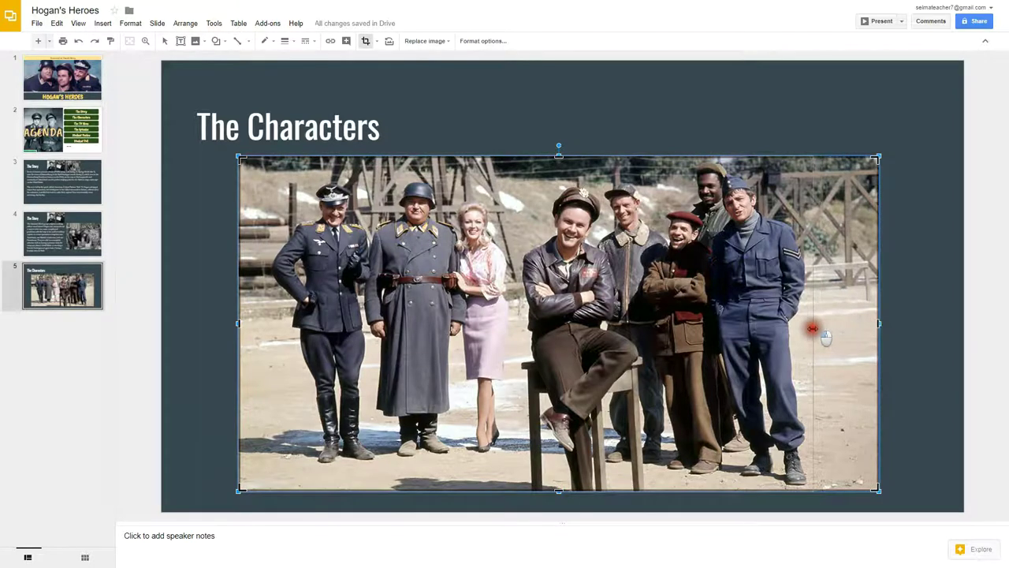
pyautogui.moveTo(236, 330); pyautogui.dragTo(269, 330)
pyautogui.moveTo(541, 490); pyautogui.dragTo(543, 451)
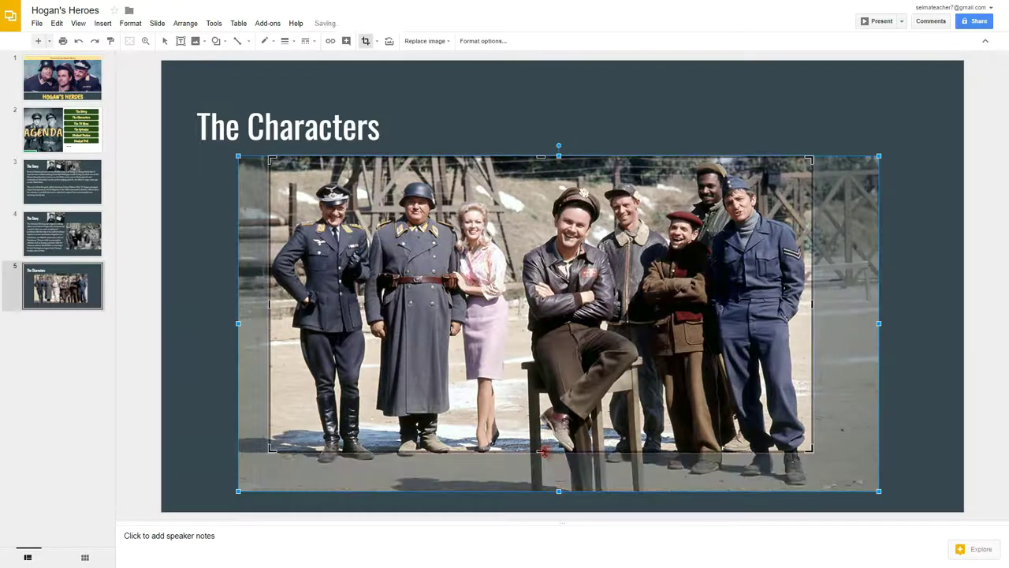
pyautogui.moveTo(541, 157); pyautogui.dragTo(544, 162)
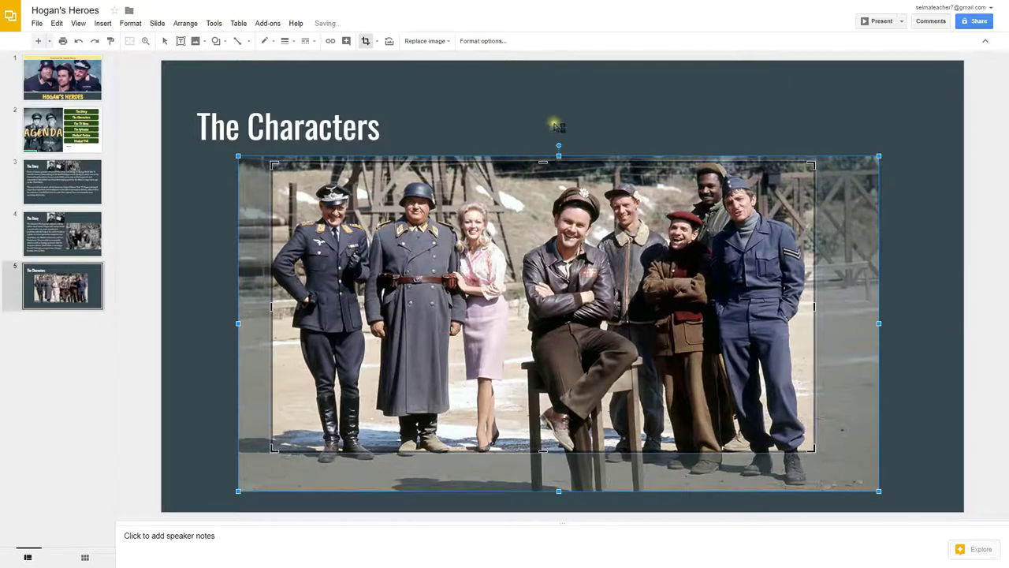
pyautogui.click(471, 138)
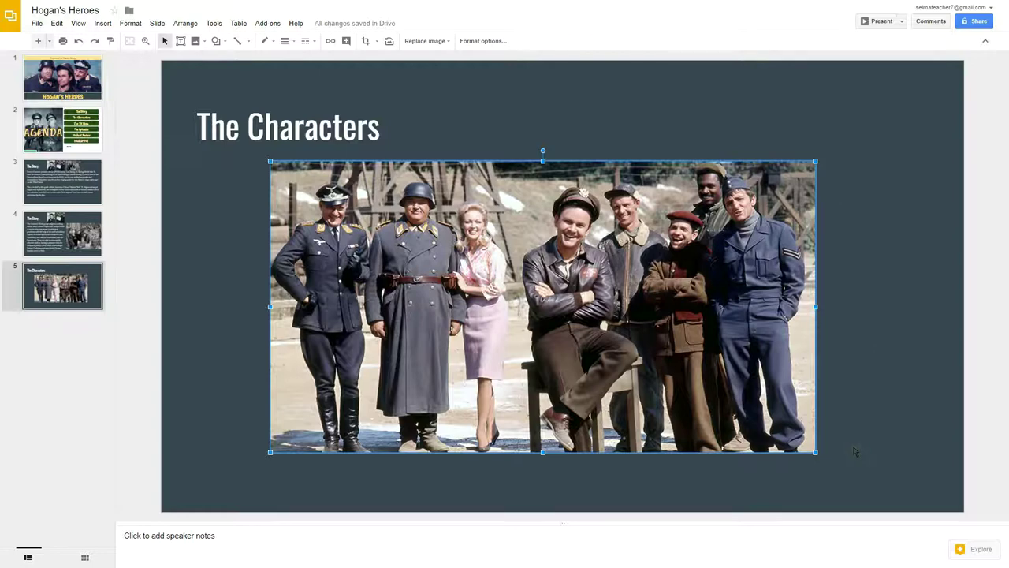
# - Nudge the cropped photo right until centred under the title, then deselect it
pyautogui.moveTo(468, 275); pyautogui.dragTo(484, 274)
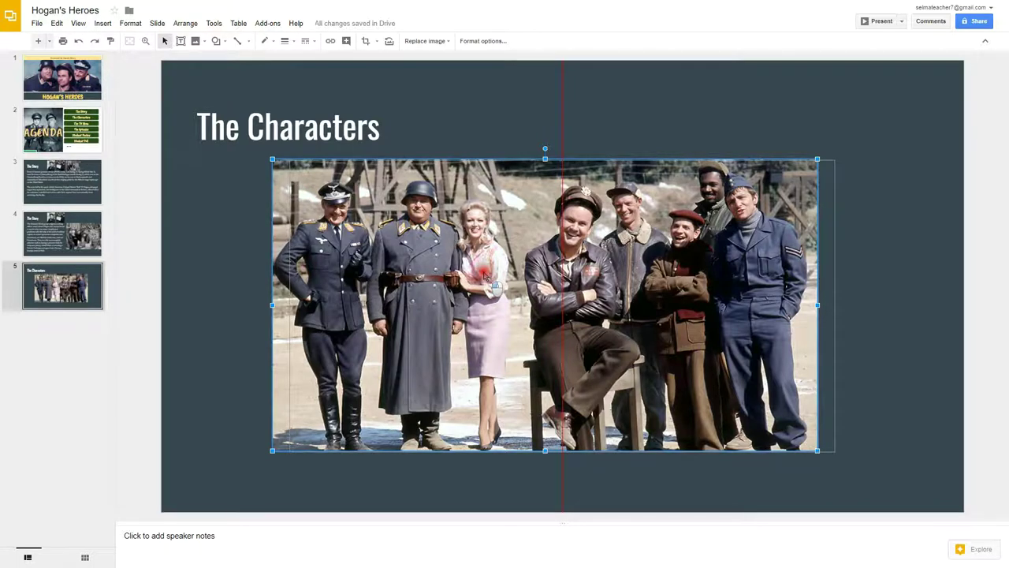
pyautogui.moveTo(484, 275); pyautogui.dragTo(494, 276)
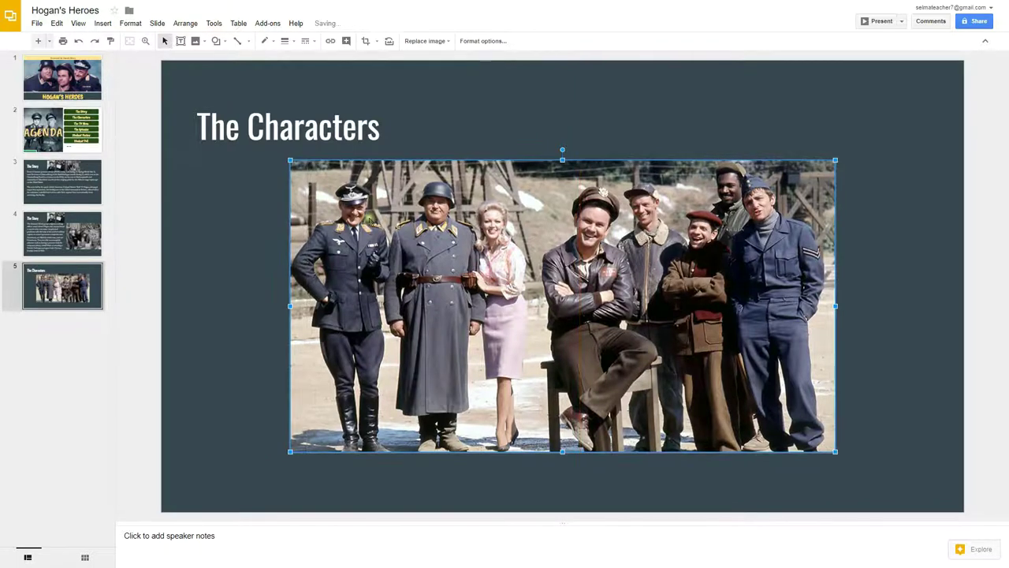
pyautogui.click(264, 164)
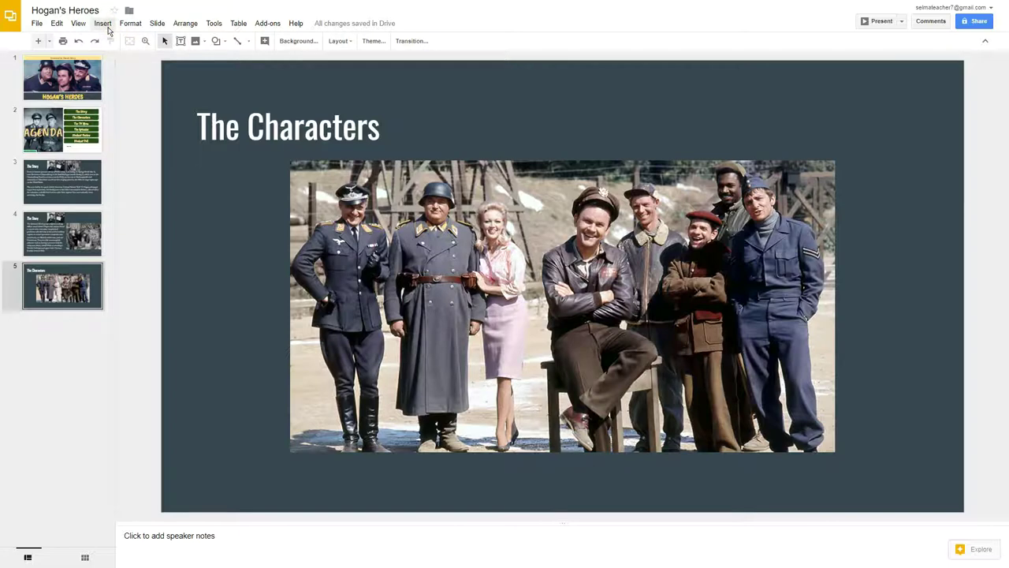
# - Draw an empty text box to the left of the cast photo's top
pyautogui.click(104, 23)
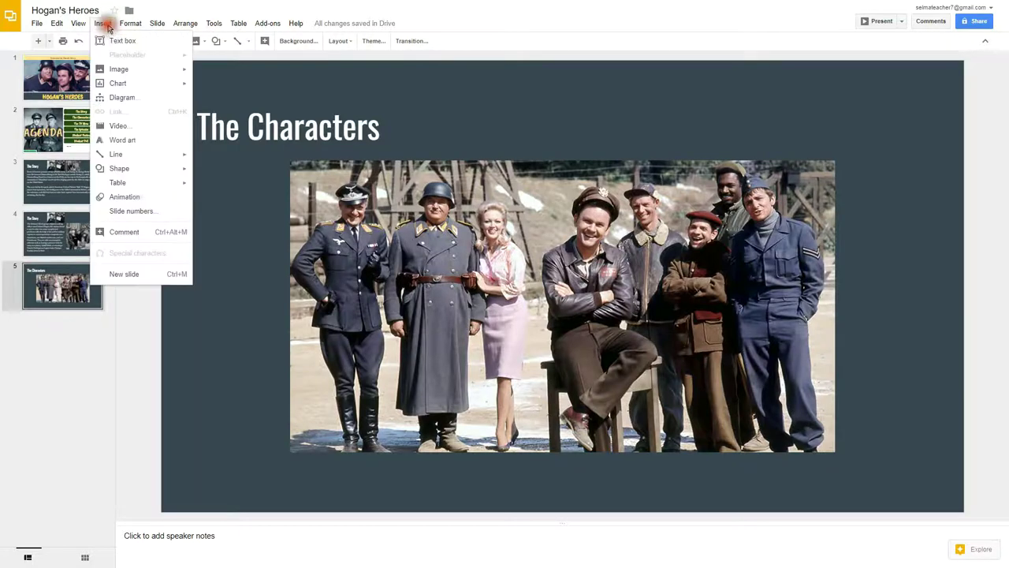
pyautogui.click(252, 170)
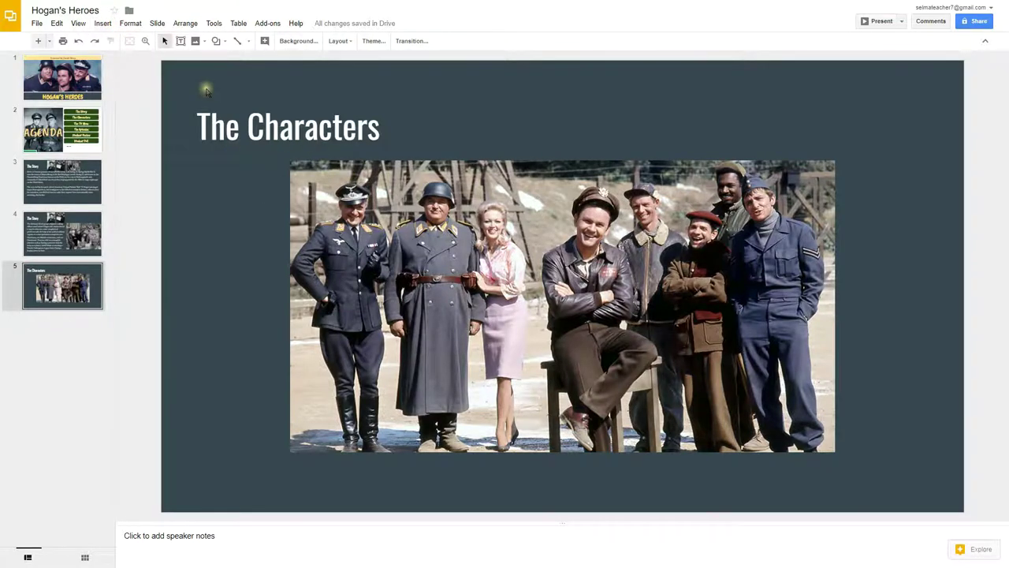
pyautogui.click(181, 41)
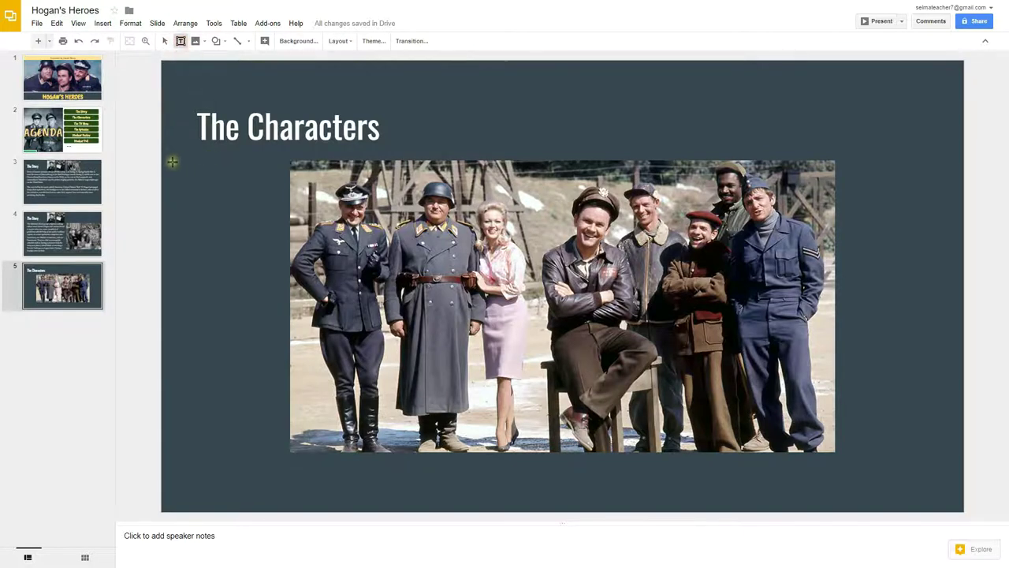
pyautogui.moveTo(172, 162); pyautogui.dragTo(306, 196)
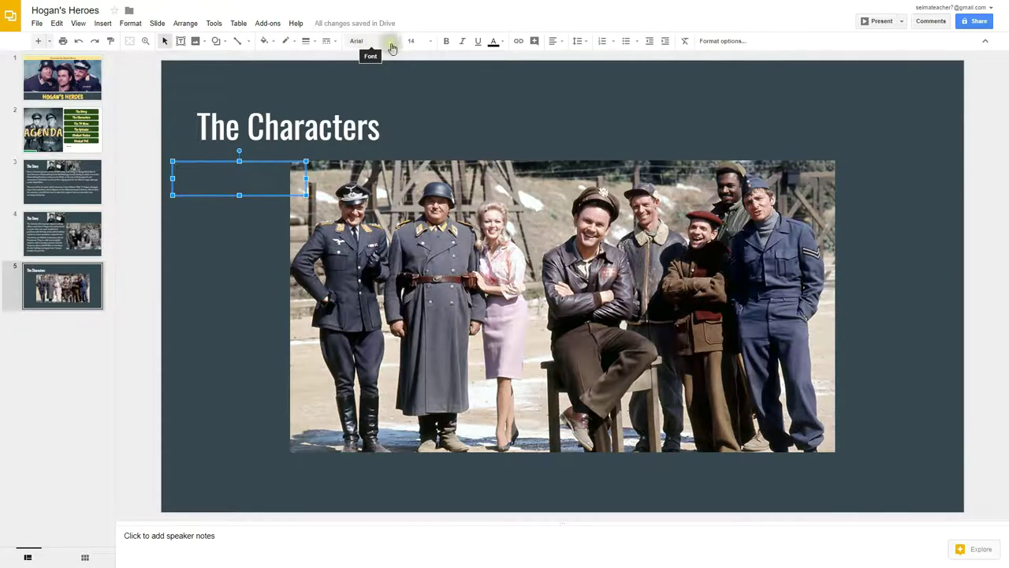
# - Type 'Colonel Klink' in Caveat Brush, size 18, bold, light yellow
pyautogui.click(388, 41)
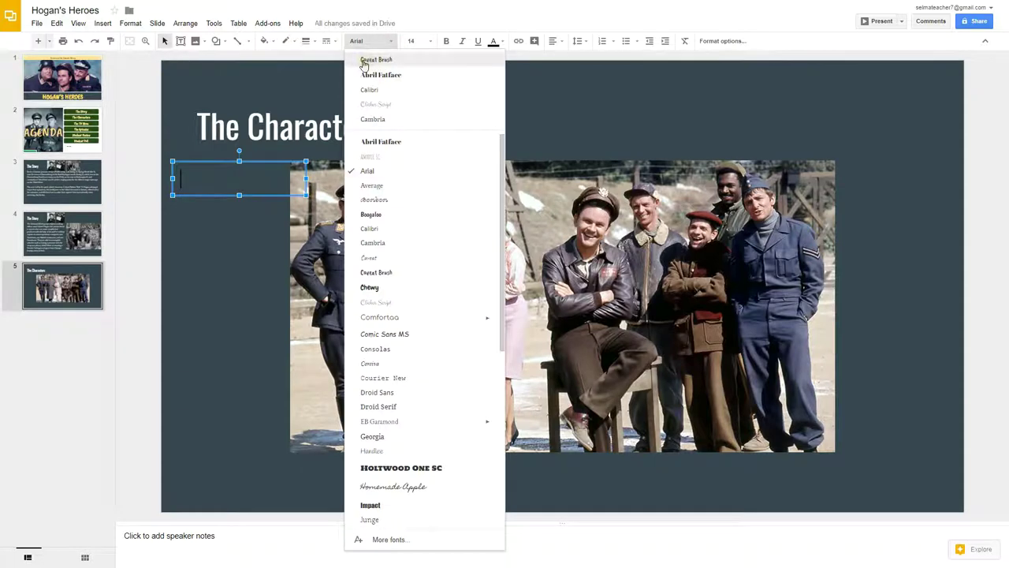
pyautogui.click(367, 60)
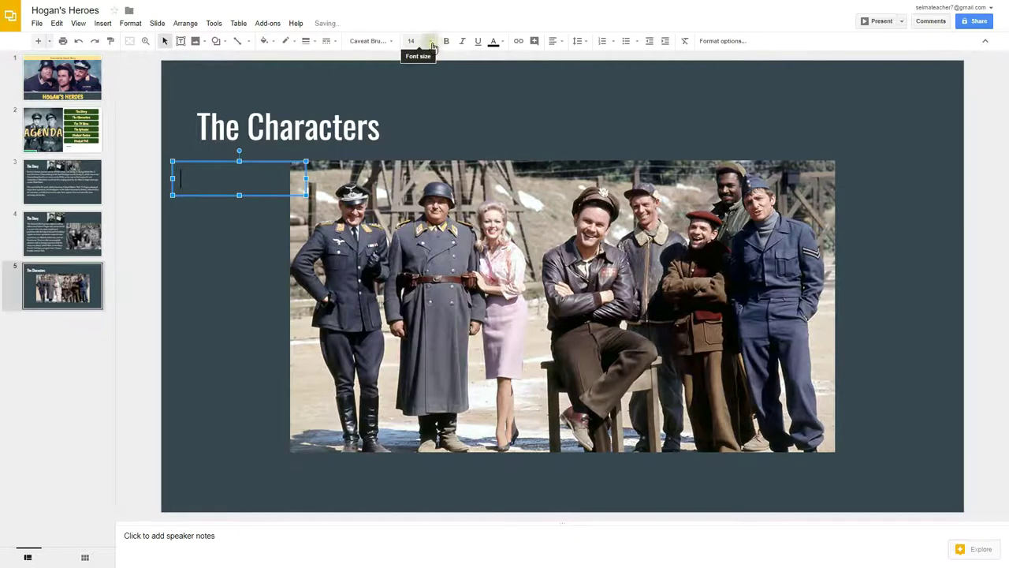
pyautogui.click(432, 43)
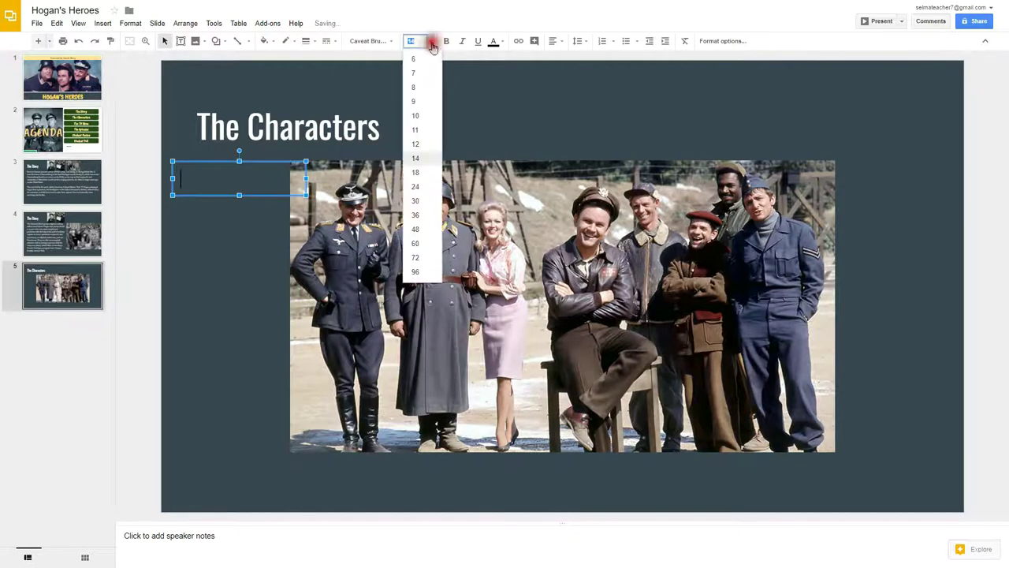
pyautogui.click(420, 173)
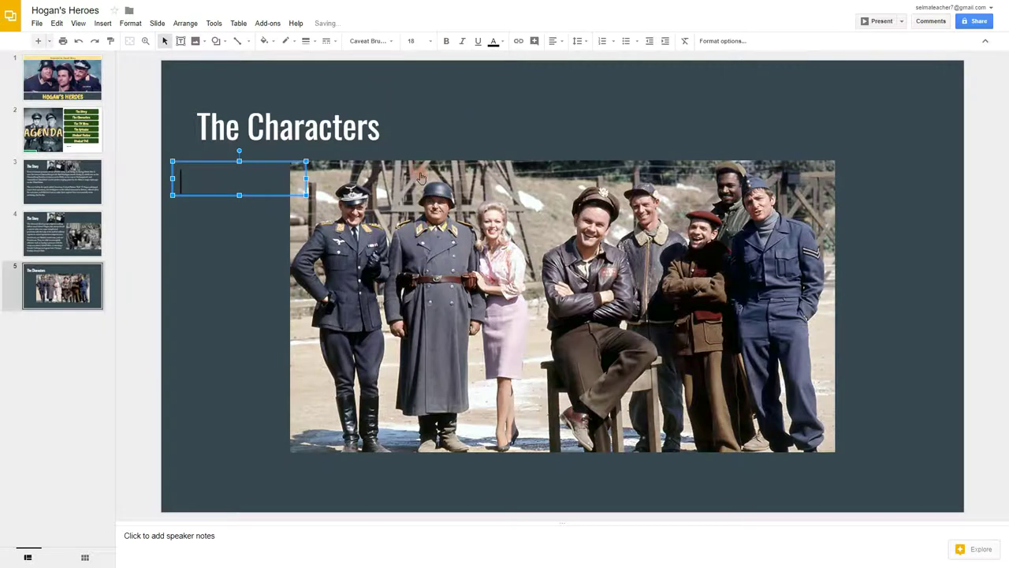
pyautogui.click(446, 42)
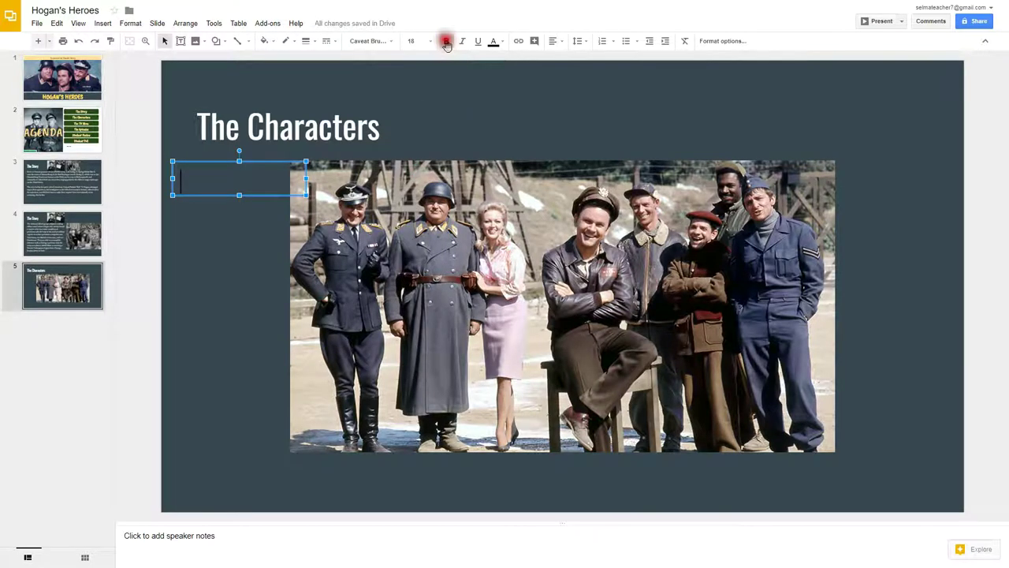
pyautogui.click(504, 43)
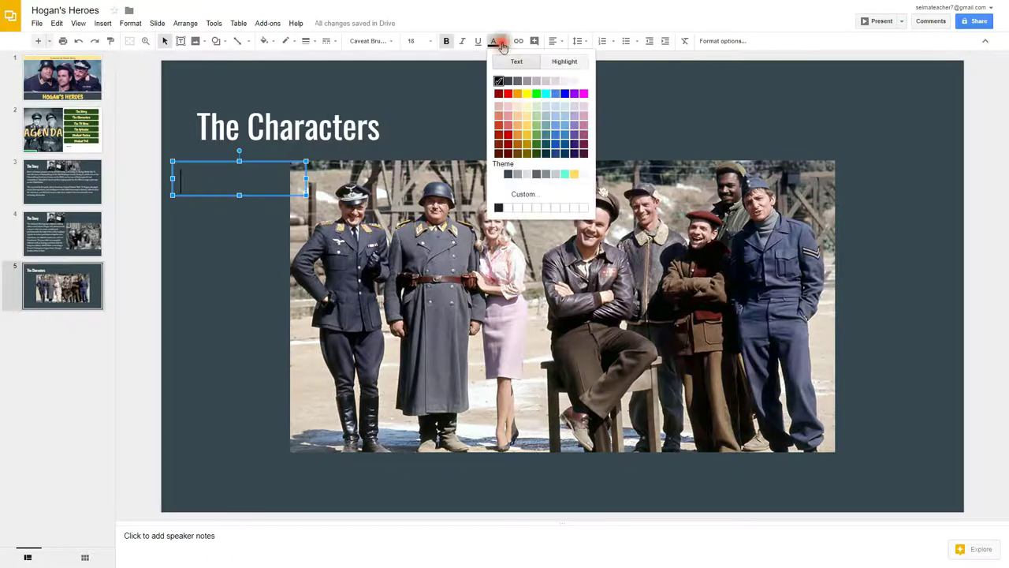
pyautogui.click(528, 118)
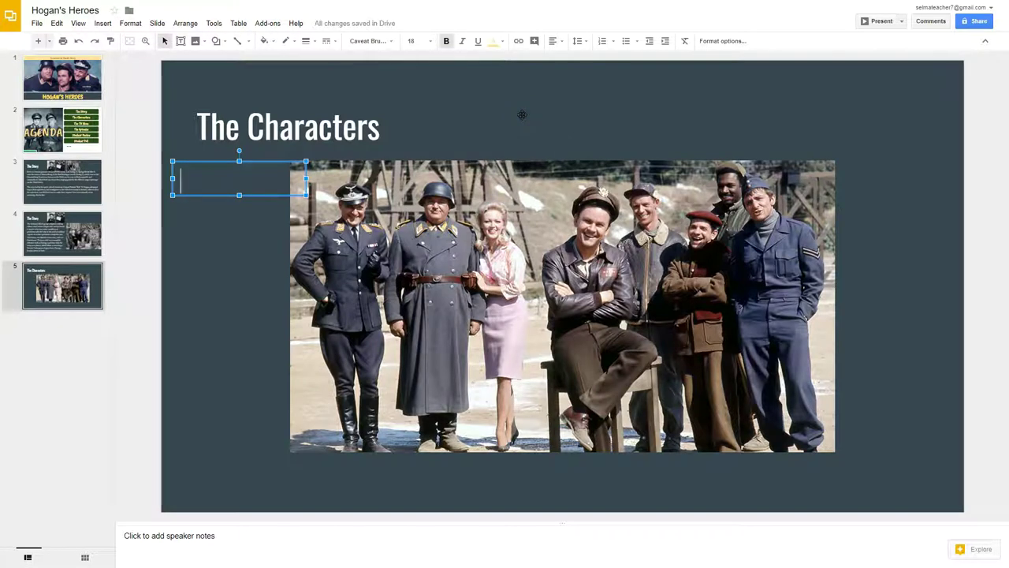
pyautogui.write('Colonel Klink')
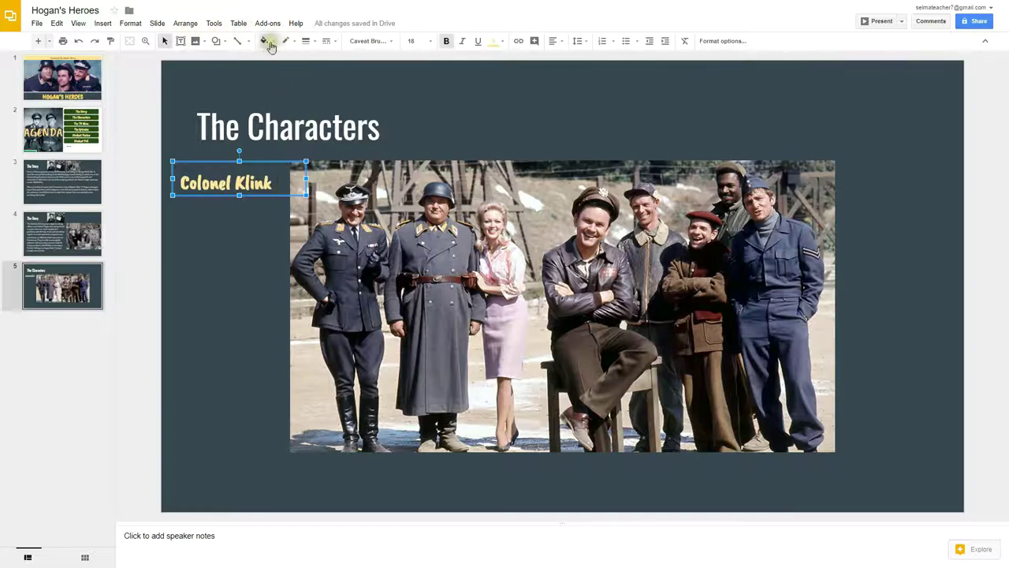
# - Draw a right-pointing arrow beside the Colonel Klink label
pyautogui.click(216, 43)
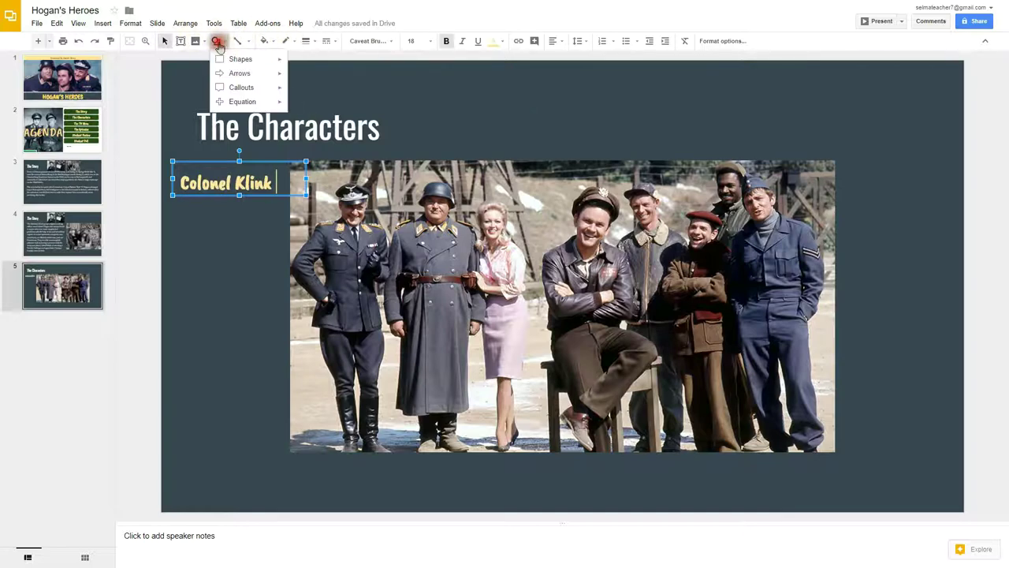
pyautogui.moveTo(239, 74)
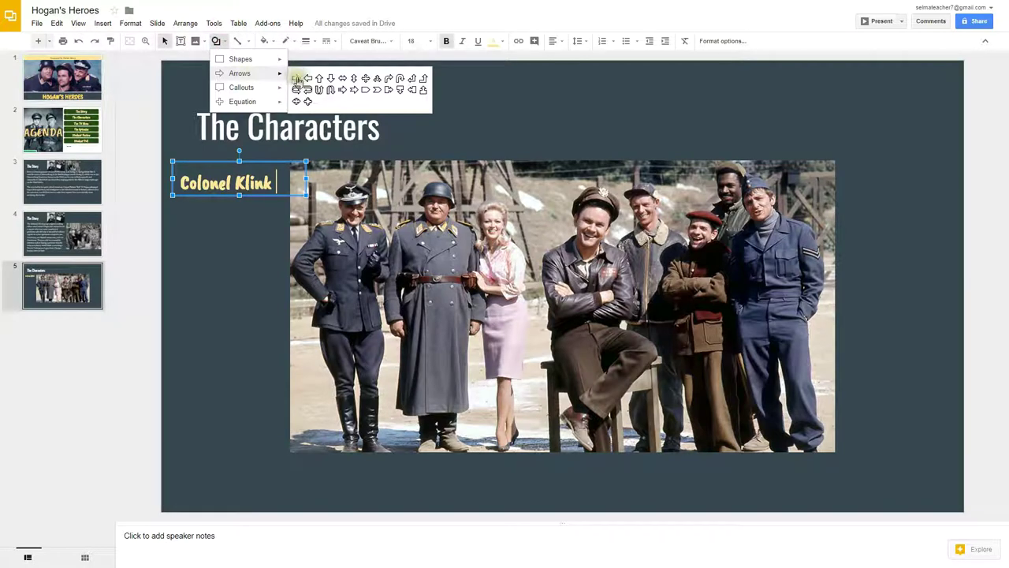
pyautogui.click(296, 79)
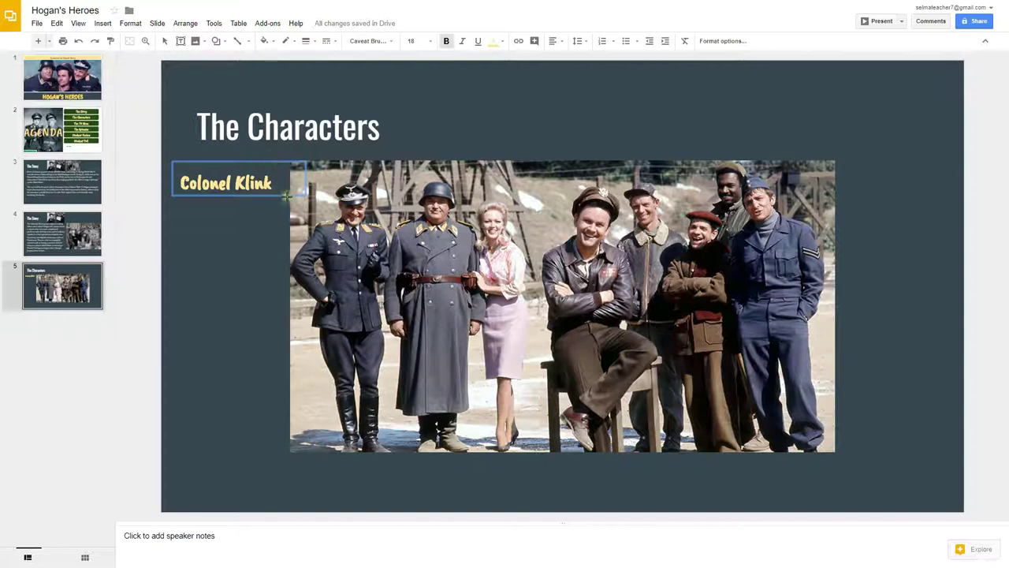
pyautogui.moveTo(269, 227); pyautogui.dragTo(314, 235)
# - Select the new arrow and move it down level with the Colonel Klink label
pyautogui.click(243, 183)
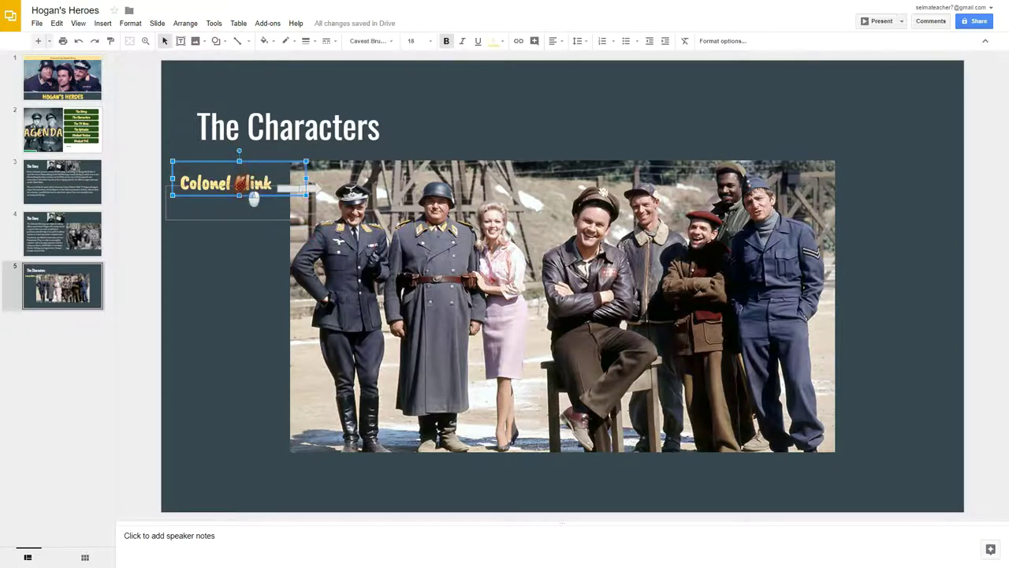
pyautogui.click(307, 183)
pyautogui.click(308, 183)
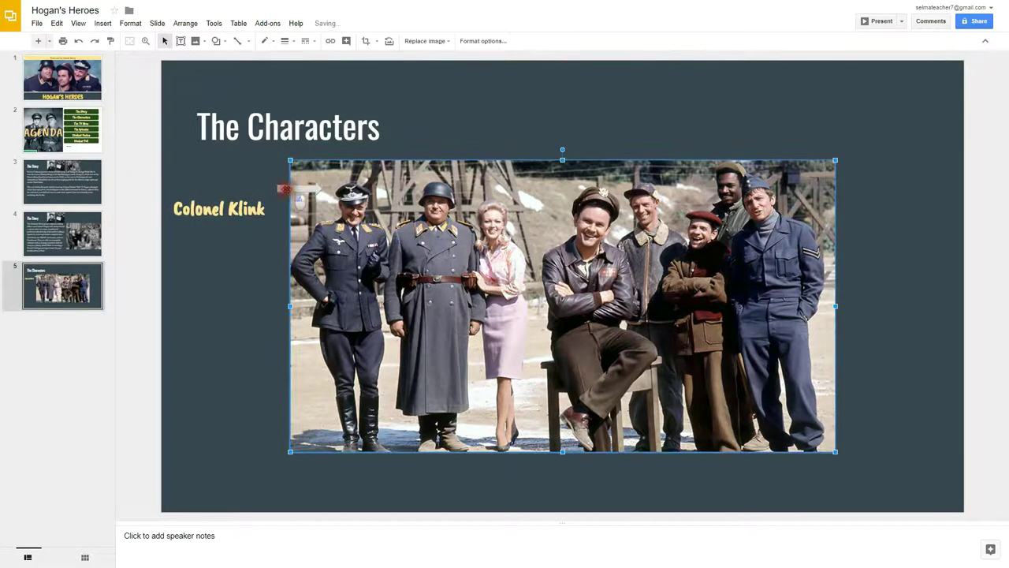
pyautogui.click(300, 187)
pyautogui.moveTo(317, 194); pyautogui.dragTo(318, 210)
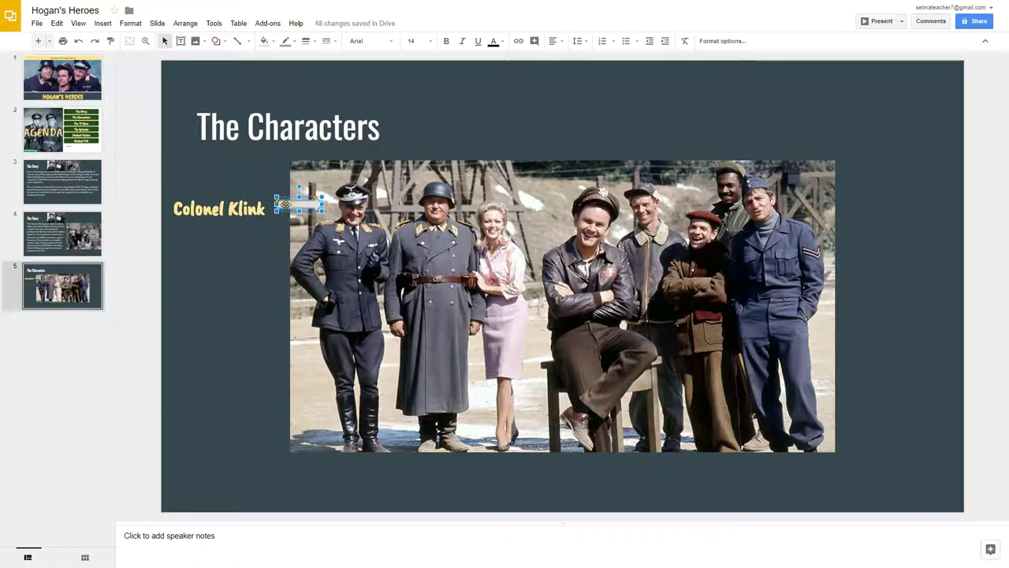
# - Fill the arrow light yellow with a dark outline and nudge it slightly left
pyautogui.click(266, 42)
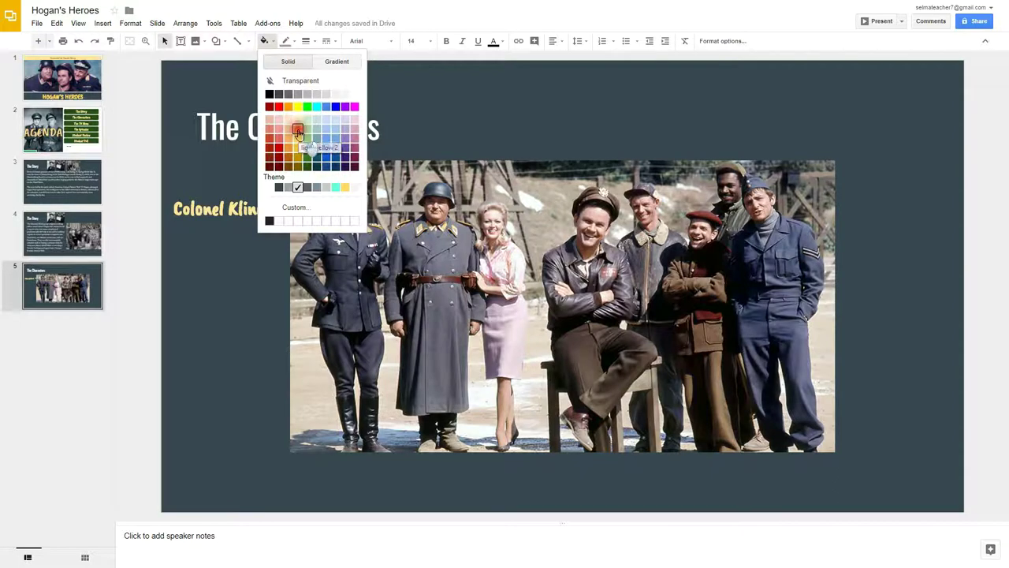
pyautogui.click(297, 131)
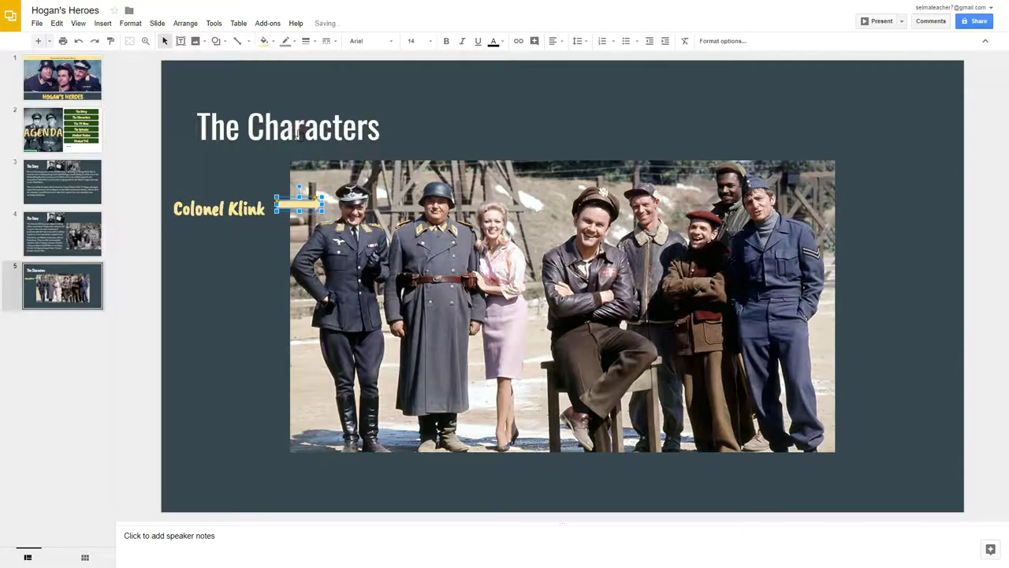
pyautogui.click(285, 41)
pyautogui.click(290, 75)
pyautogui.click(255, 229)
pyautogui.moveTo(303, 209); pyautogui.dragTo(299, 209)
pyautogui.click(255, 243)
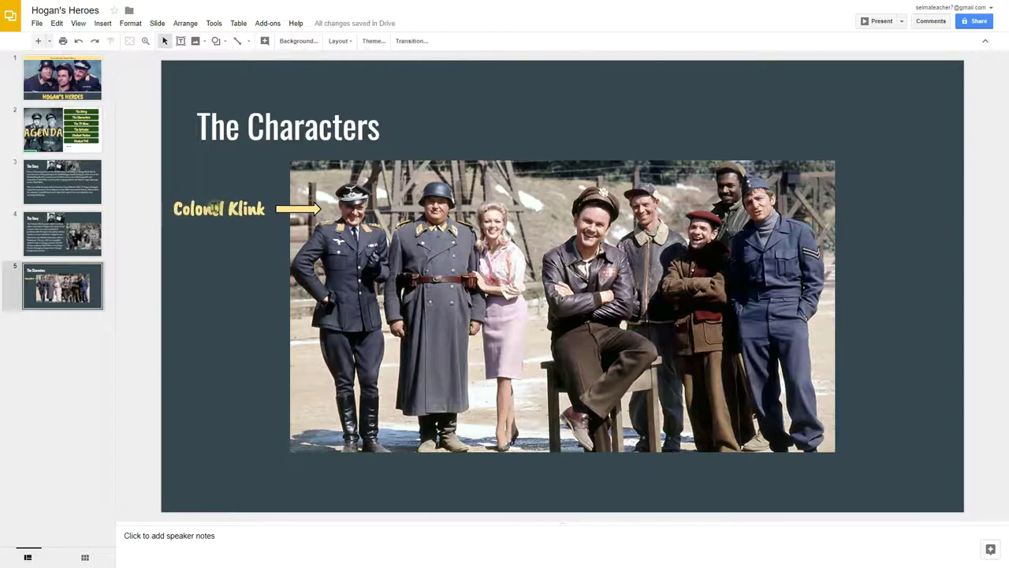
# - Copy the Colonel Klink text box and paste a duplicate onto slide 5
pyautogui.click(213, 208)
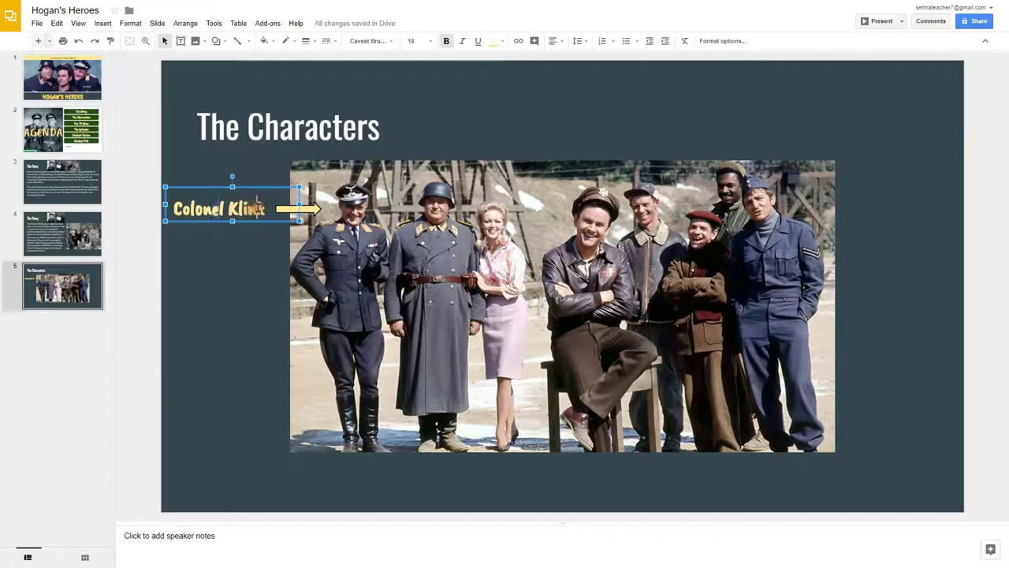
pyautogui.click(273, 187)
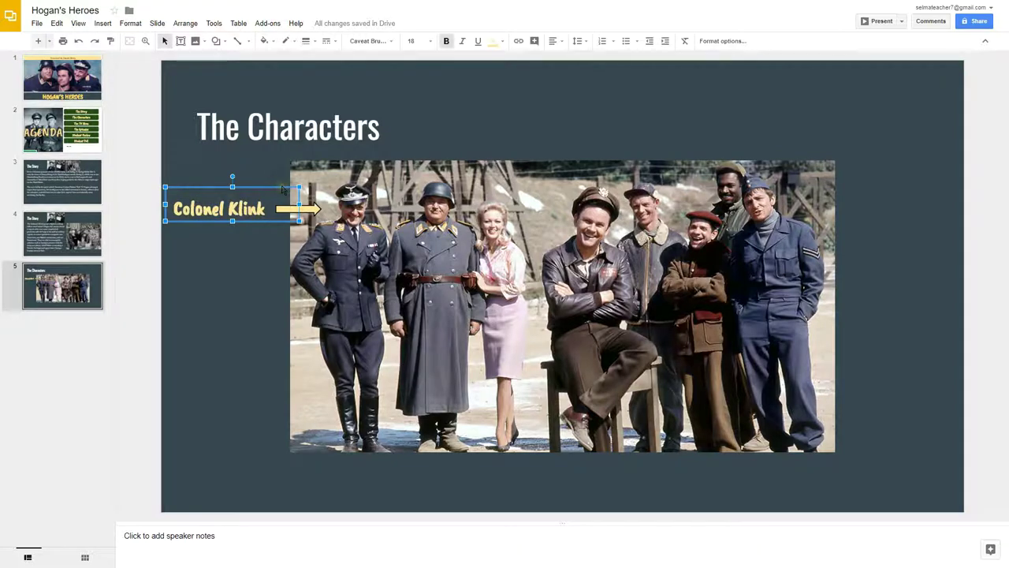
pyautogui.rightClick(283, 189)
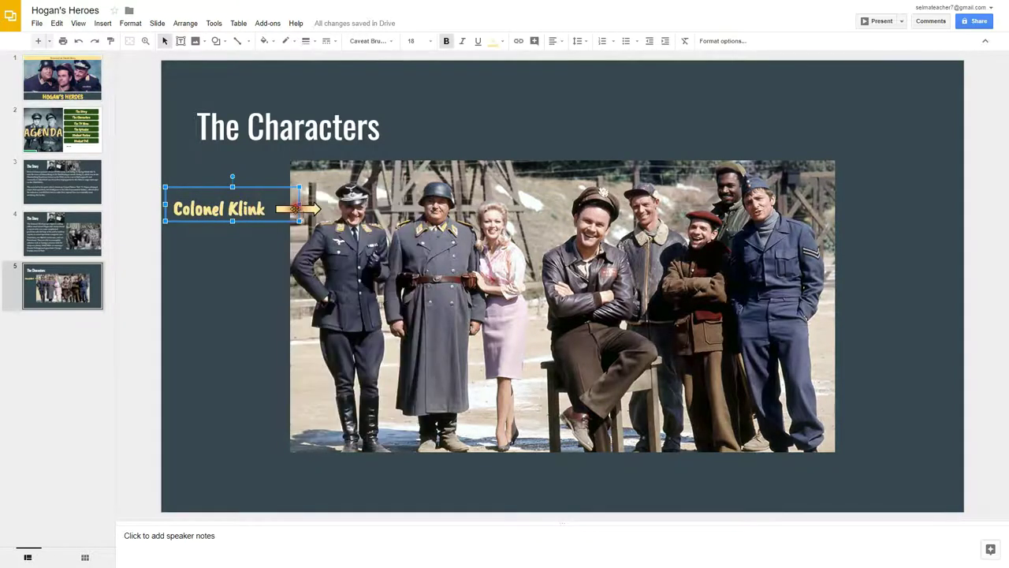
pyautogui.click(247, 231)
pyautogui.rightClick(247, 233)
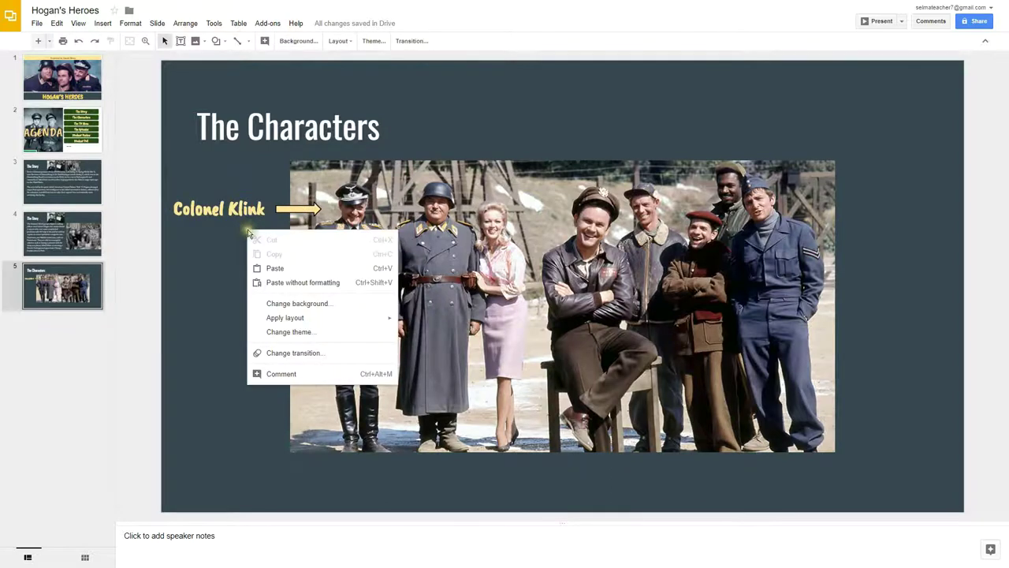
pyautogui.click(277, 270)
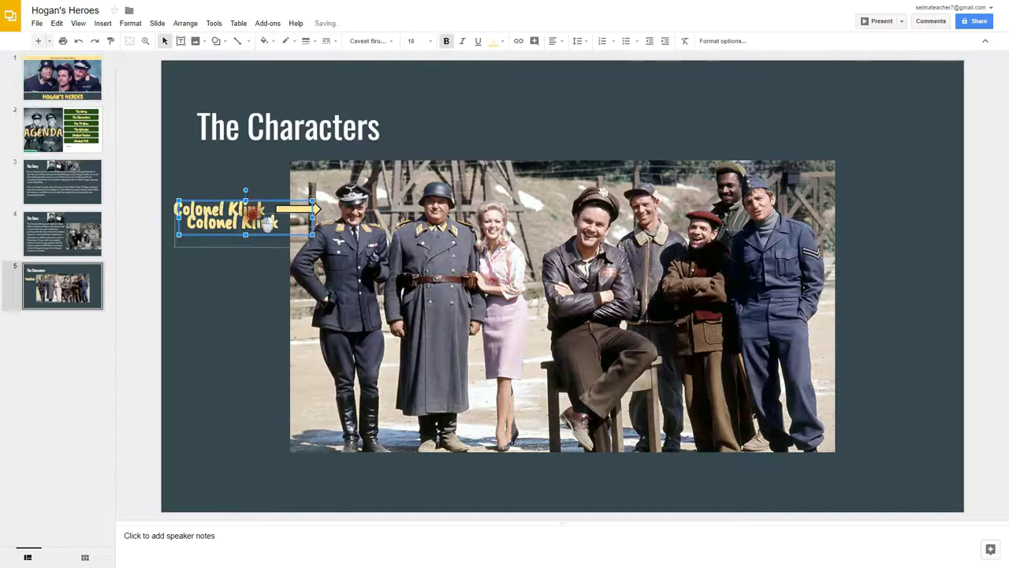
# - Move the duplicate above the photo, retype it as 'Sergeant Schultz', and nudge it left
pyautogui.moveTo(257, 201); pyautogui.dragTo(250, 282)
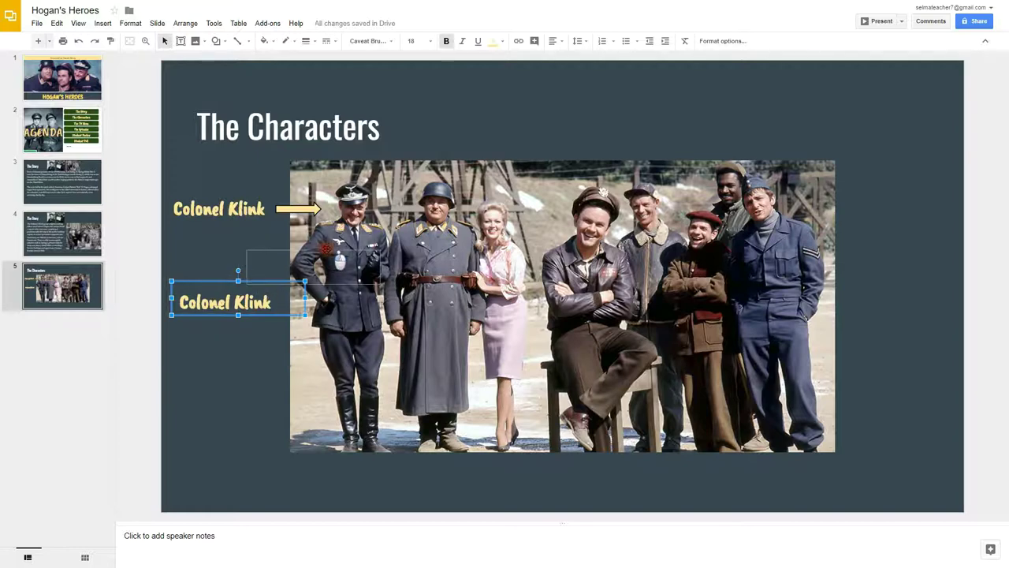
pyautogui.moveTo(479, 132)
pyautogui.mouseDown()
pyautogui.moveTo(459, 124)
pyautogui.moveTo(513, 143)
pyautogui.moveTo(405, 157)
pyautogui.mouseUp()
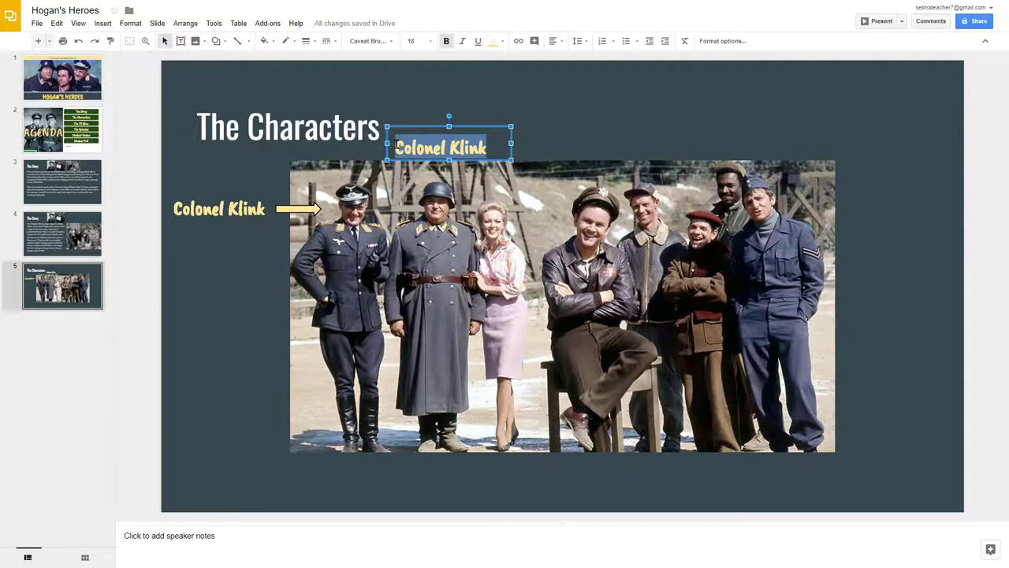
pyautogui.write('Sergeant Schultz')
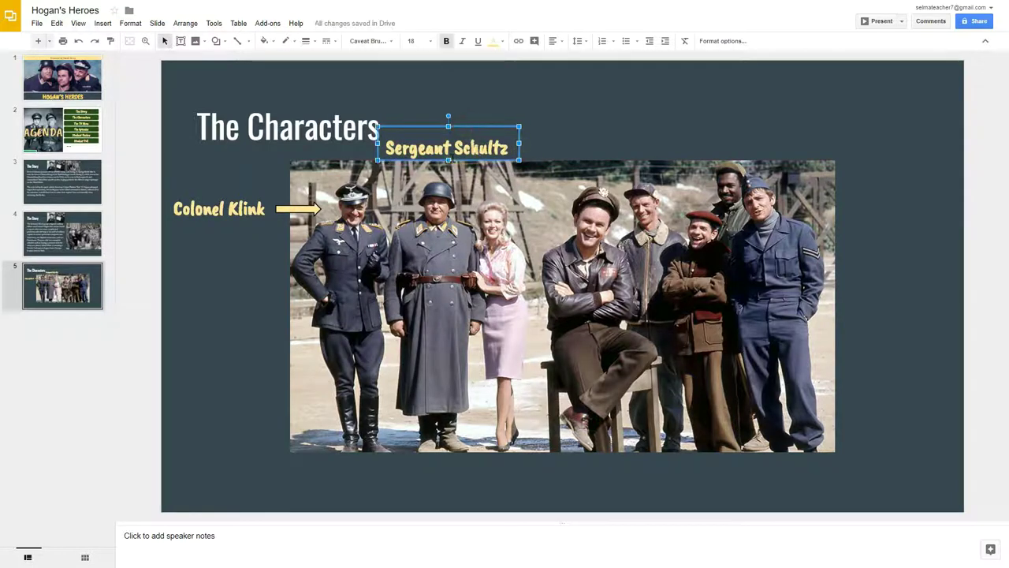
pyautogui.moveTo(458, 126); pyautogui.dragTo(454, 126)
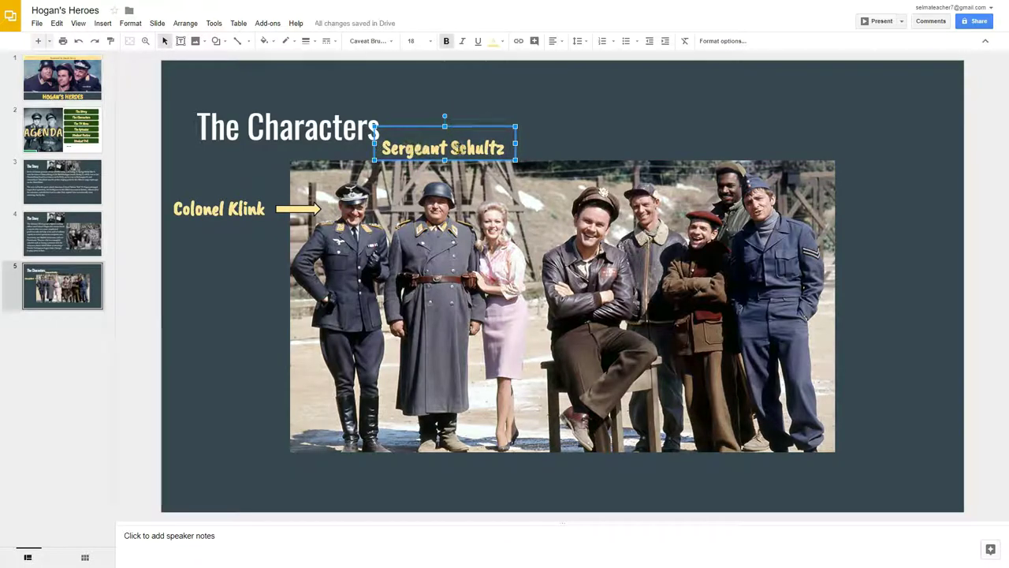
# - Duplicate the Klink arrow and place a smaller, downward-pointing copy under the Sergeant Schultz label
pyautogui.click(302, 206)
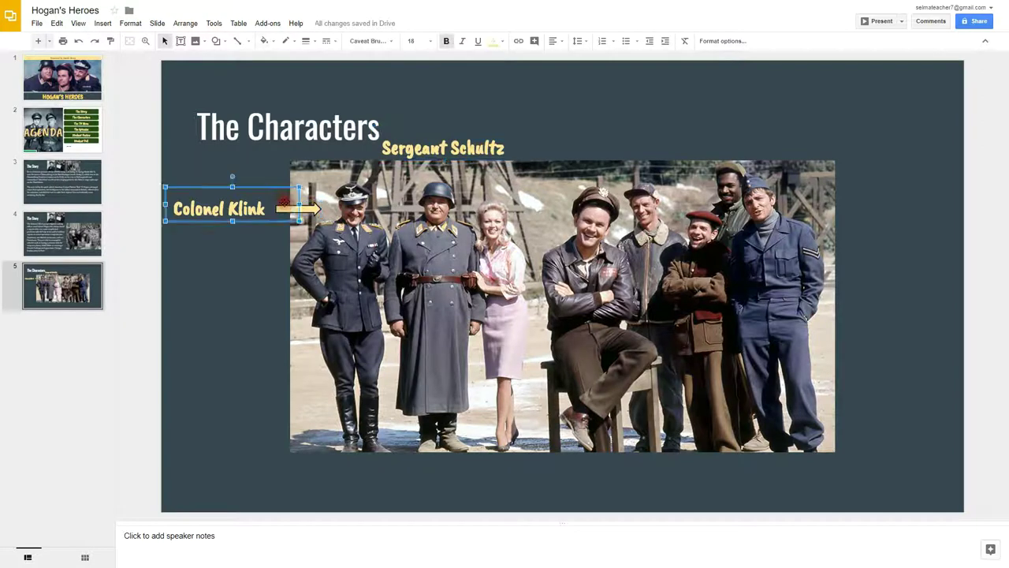
pyautogui.click(301, 207)
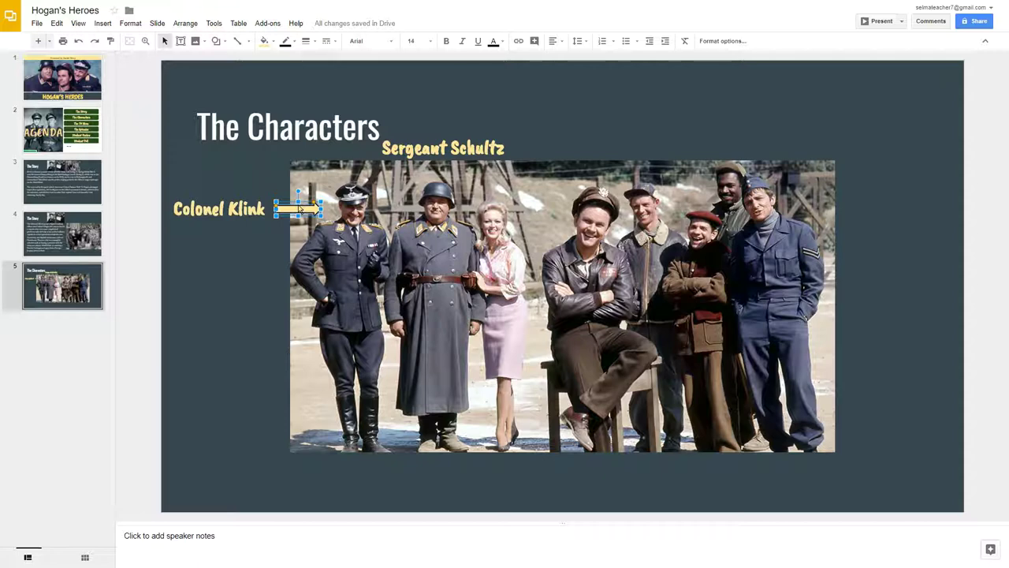
pyautogui.hotkey('ctrl', 'd')
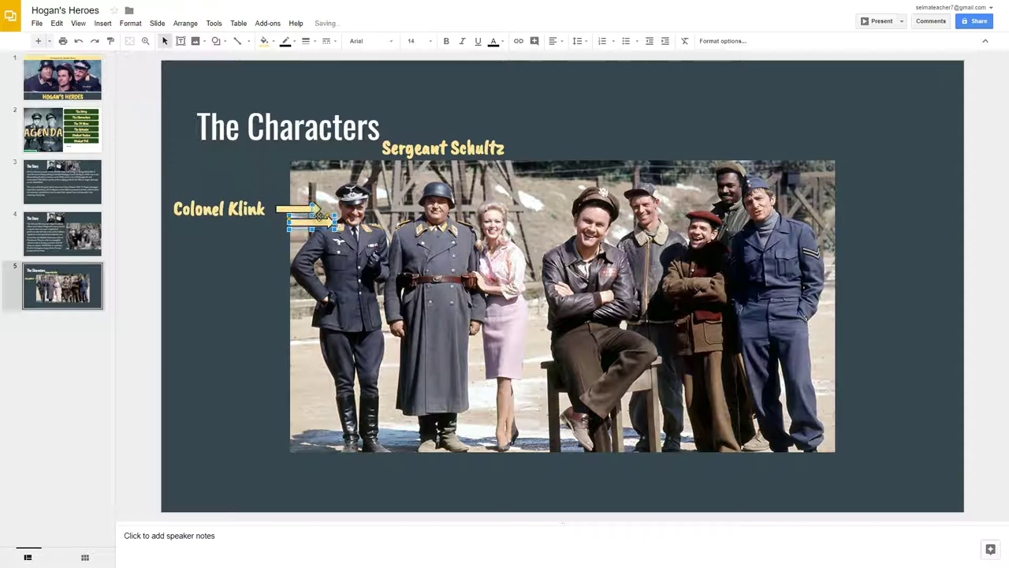
pyautogui.moveTo(320, 215); pyautogui.dragTo(321, 215)
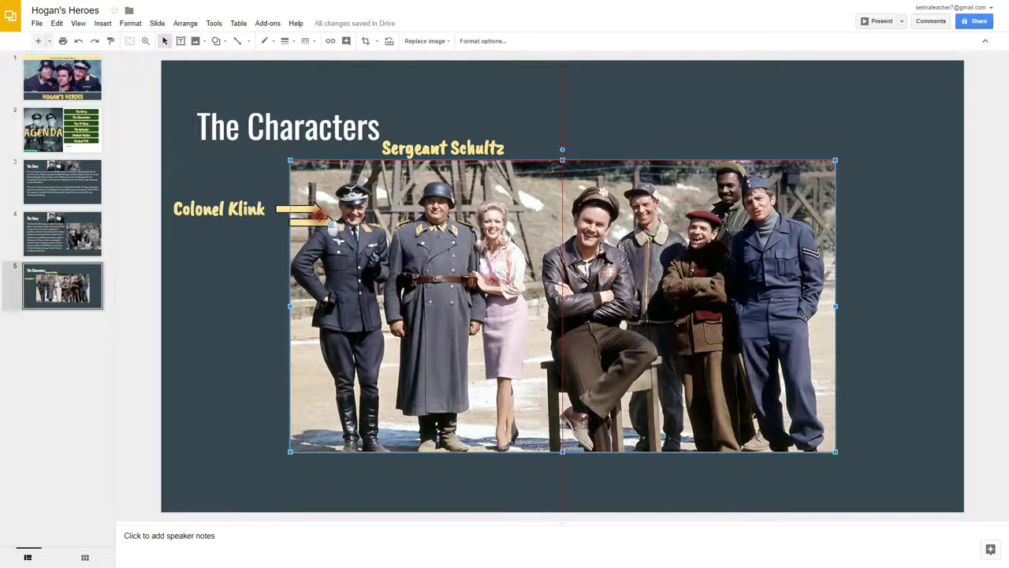
pyautogui.click(314, 216)
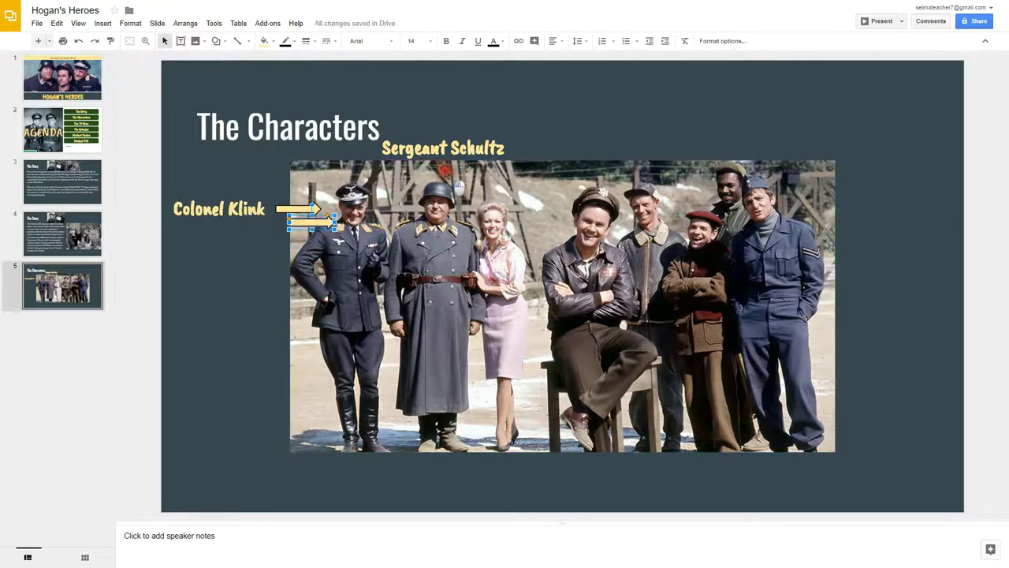
pyautogui.moveTo(441, 168); pyautogui.dragTo(444, 170)
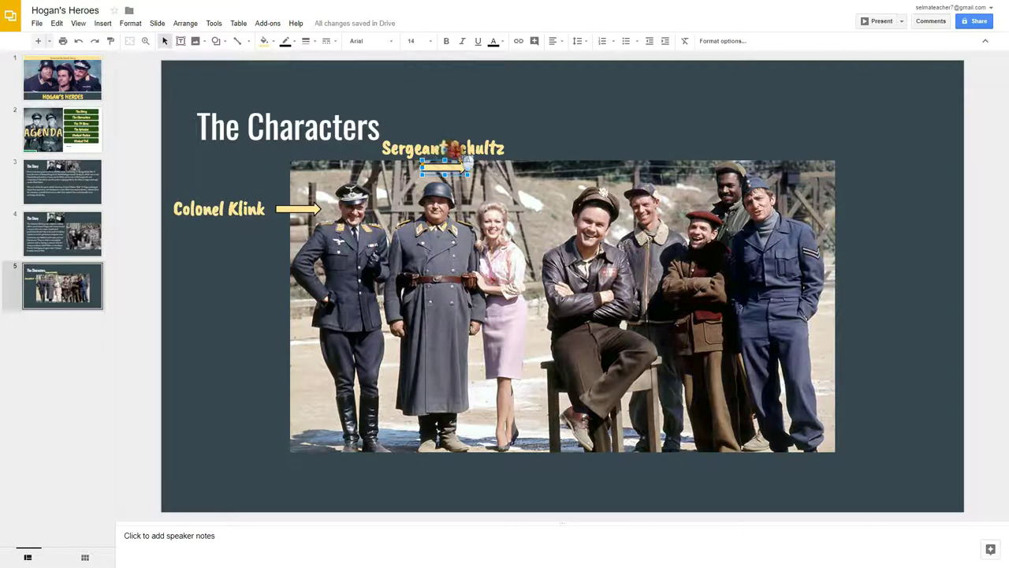
pyautogui.moveTo(470, 164); pyautogui.dragTo(446, 189)
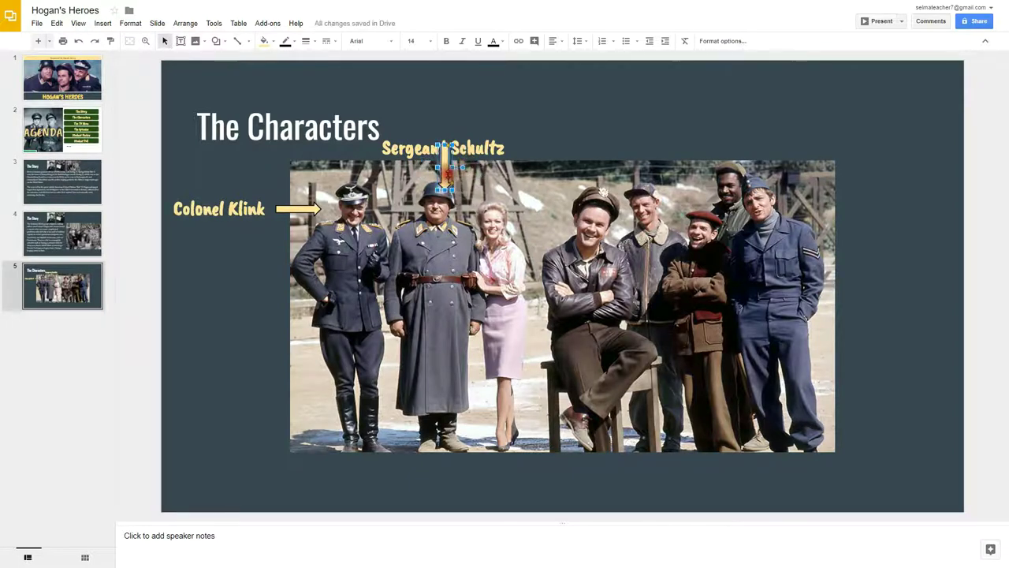
pyautogui.moveTo(447, 190); pyautogui.dragTo(446, 167)
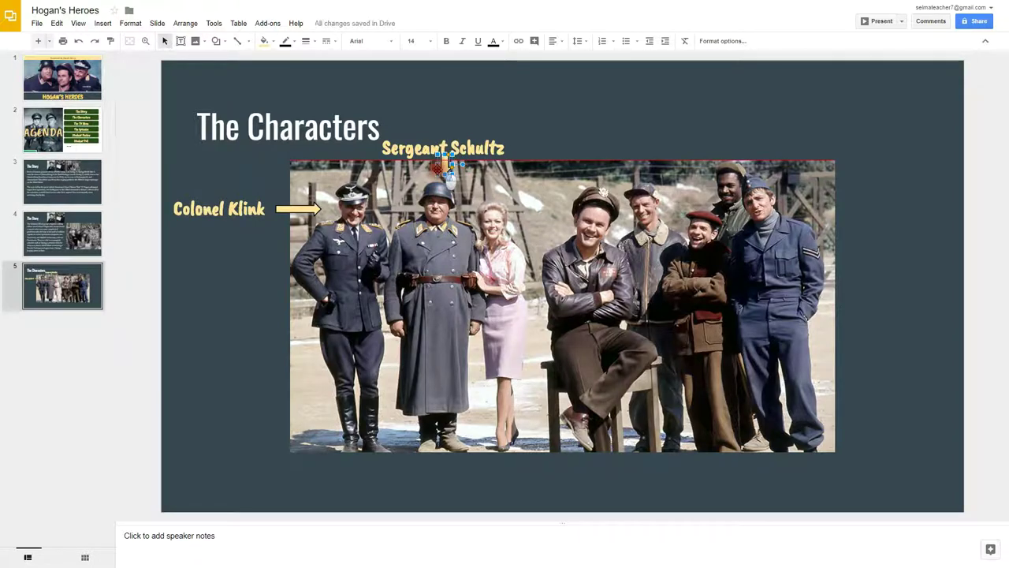
pyautogui.click(496, 111)
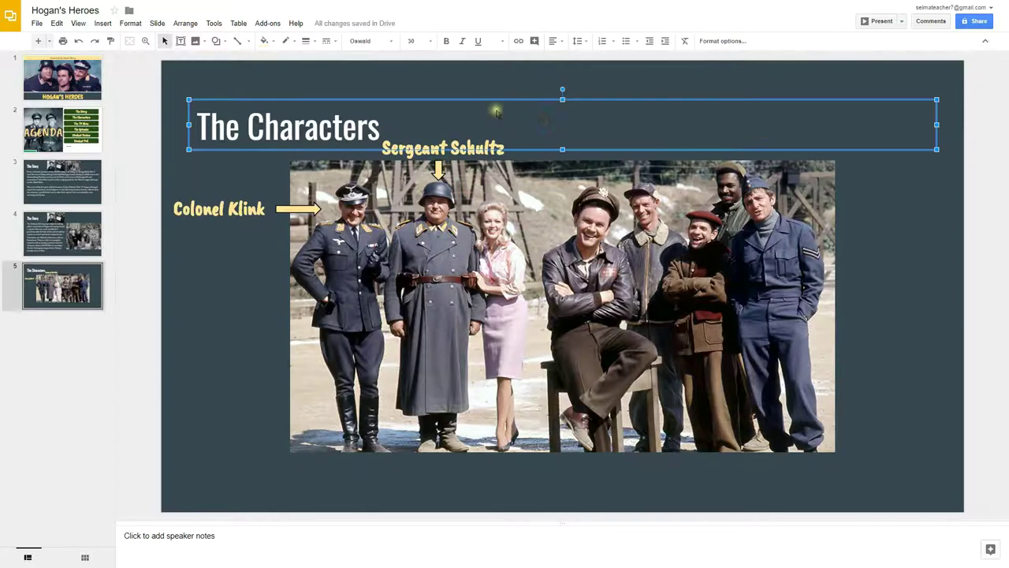
pyautogui.click(481, 79)
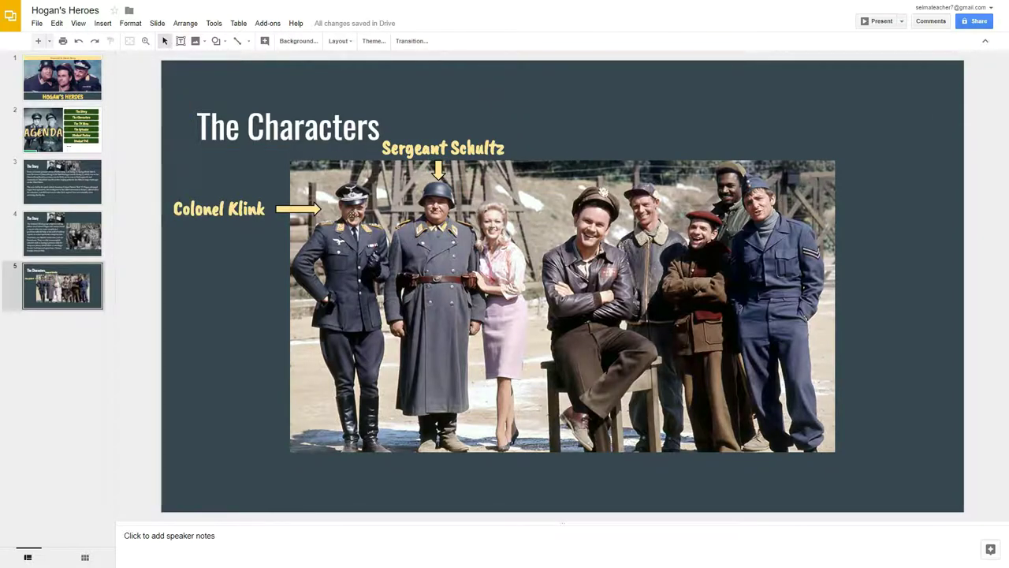
# - Paste a copy of the Colonel Klink label onto the photo's top edge with a dark grey fill
pyautogui.click(246, 211)
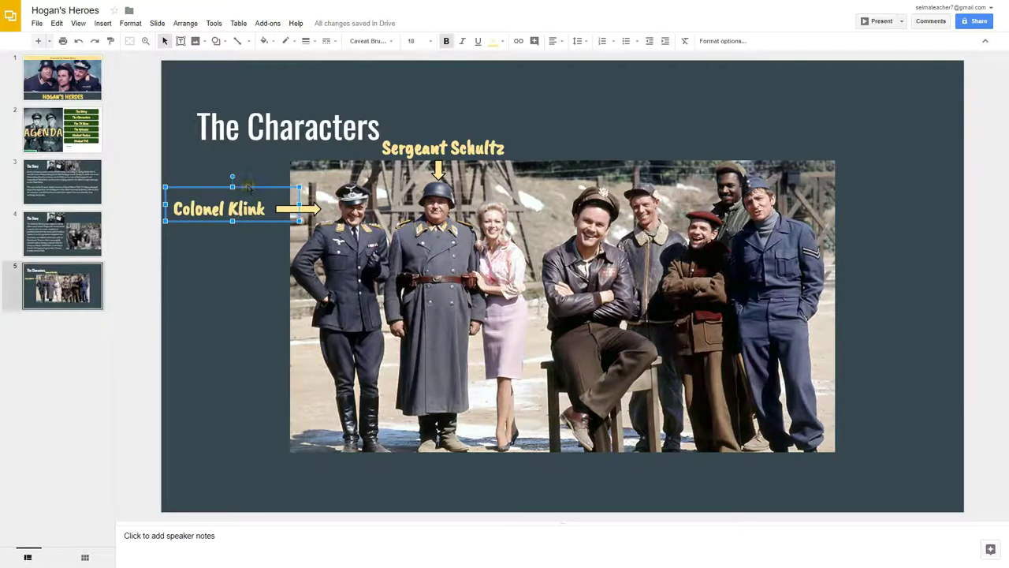
pyautogui.rightClick(247, 188)
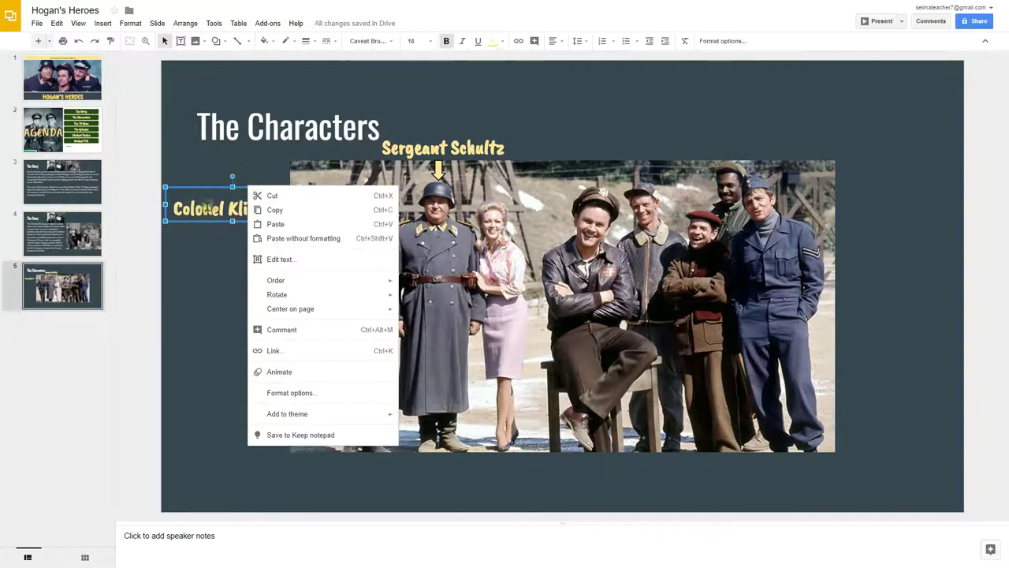
pyautogui.click(273, 211)
pyautogui.click(273, 211)
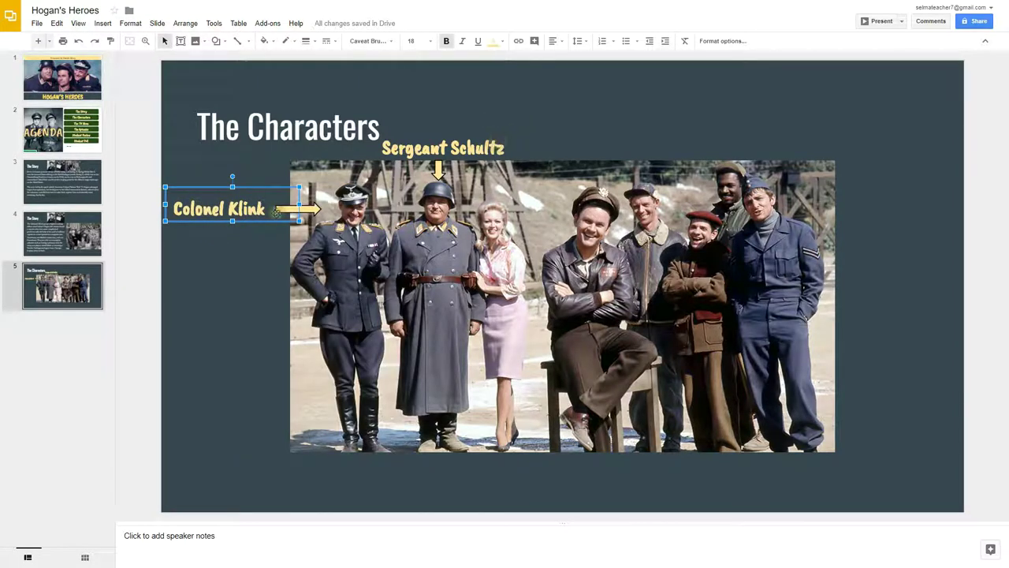
pyautogui.rightClick(229, 252)
pyautogui.click(258, 289)
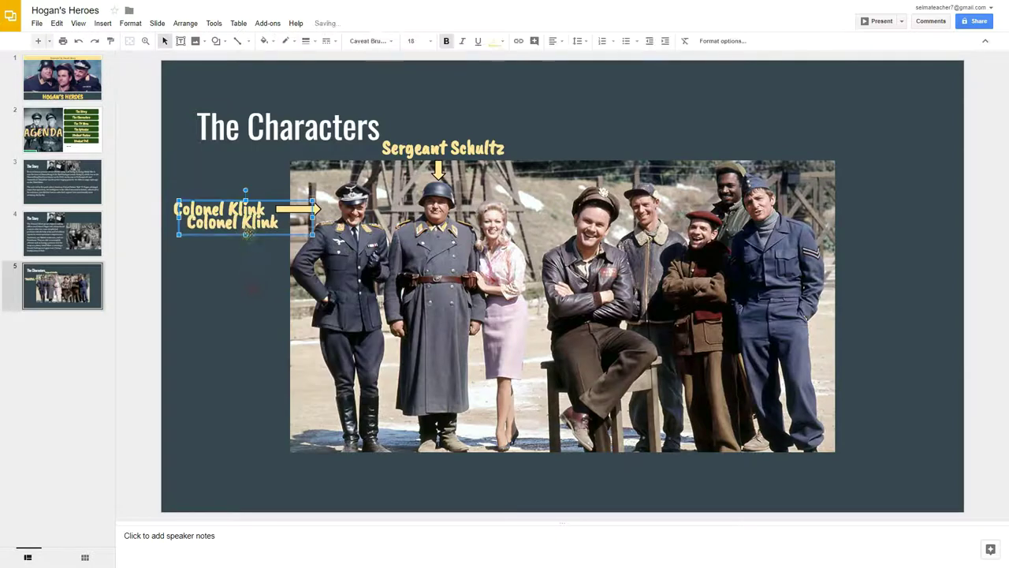
pyautogui.moveTo(261, 204)
pyautogui.mouseDown()
pyautogui.moveTo(550, 184)
pyautogui.moveTo(569, 202)
pyautogui.mouseUp()
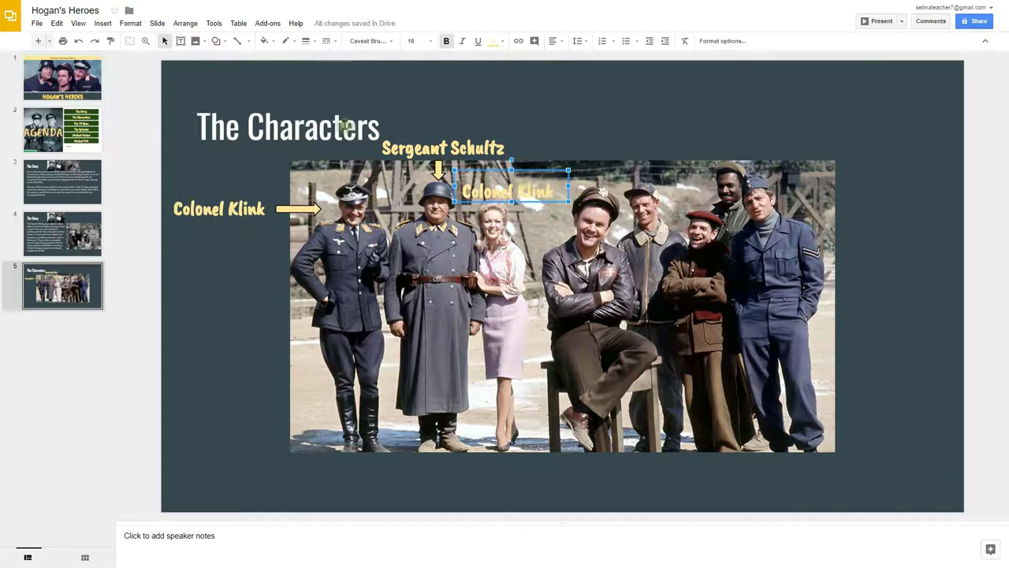
pyautogui.click(272, 43)
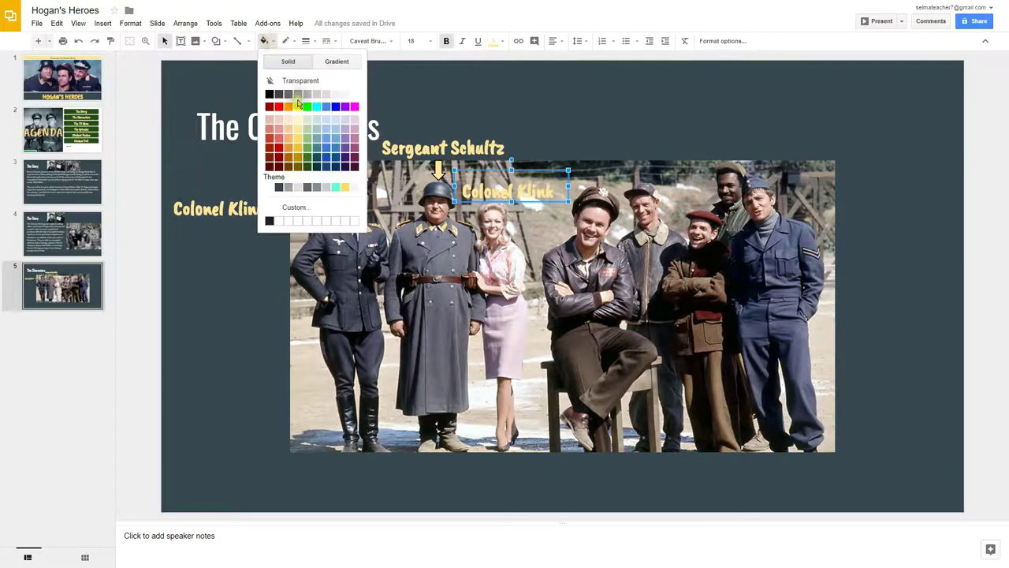
pyautogui.click(281, 189)
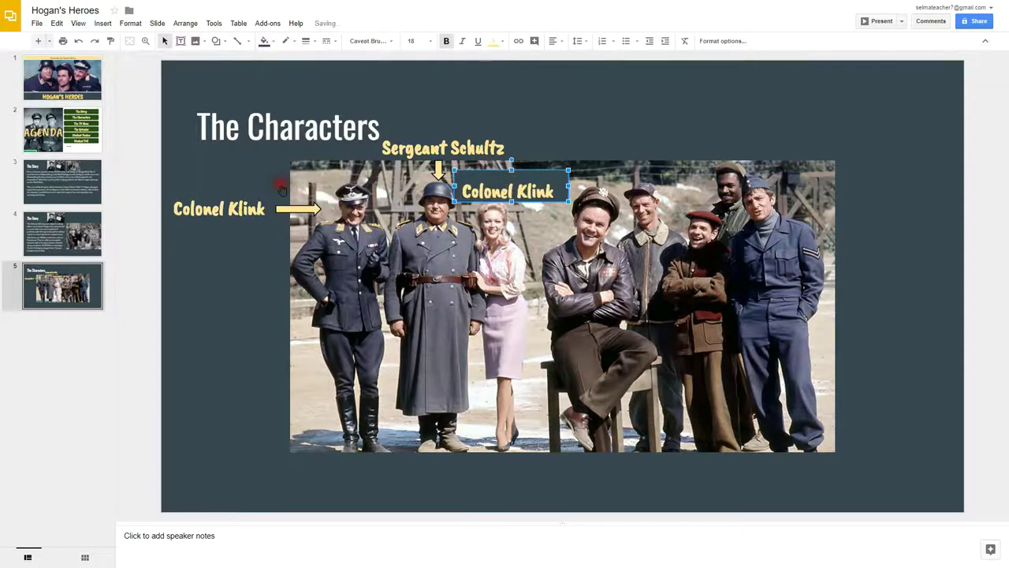
# - Retype the copy as 'Fraulein Helga' at size 12, vertically centred, with the box shrunk to fit
pyautogui.moveTo(557, 192); pyautogui.dragTo(459, 191)
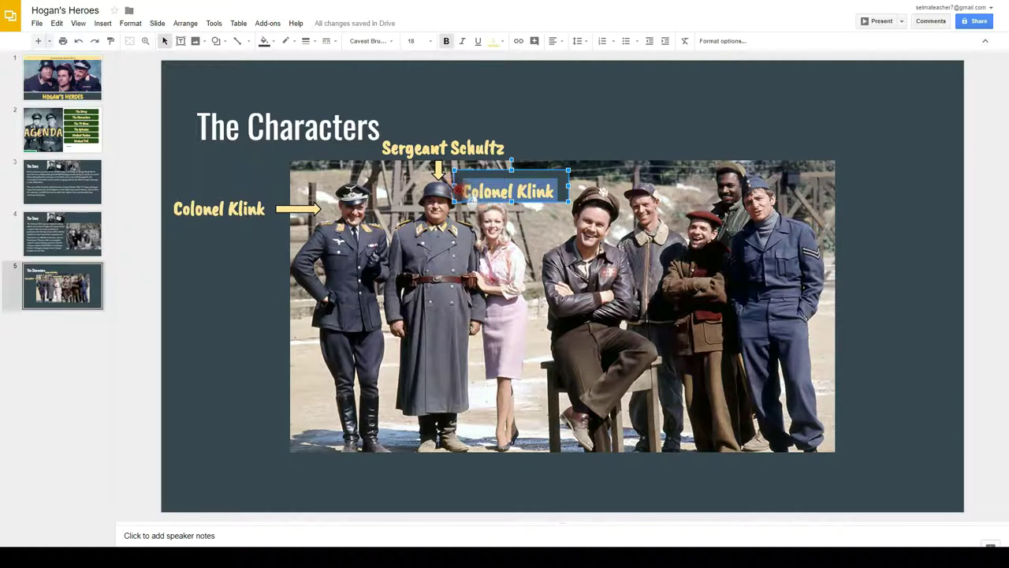
pyautogui.write('Fraulein Helga')
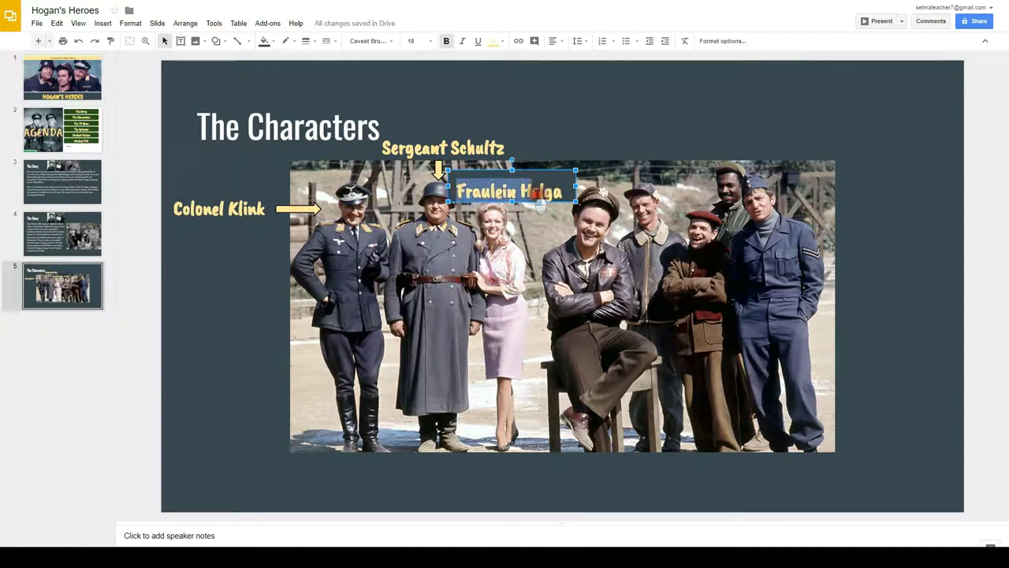
pyautogui.moveTo(457, 192); pyautogui.dragTo(575, 193)
pyautogui.click(429, 41)
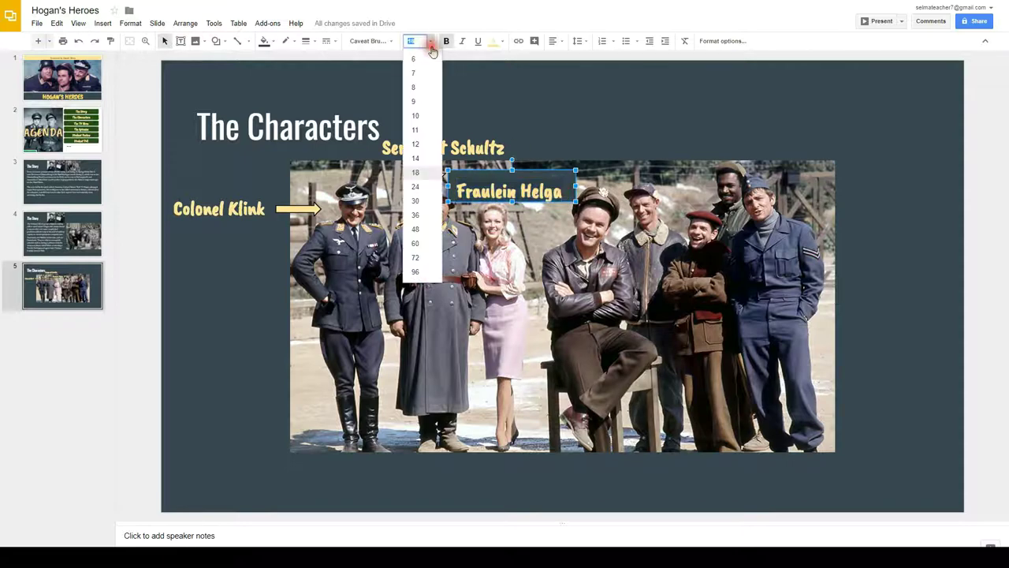
pyautogui.click(417, 144)
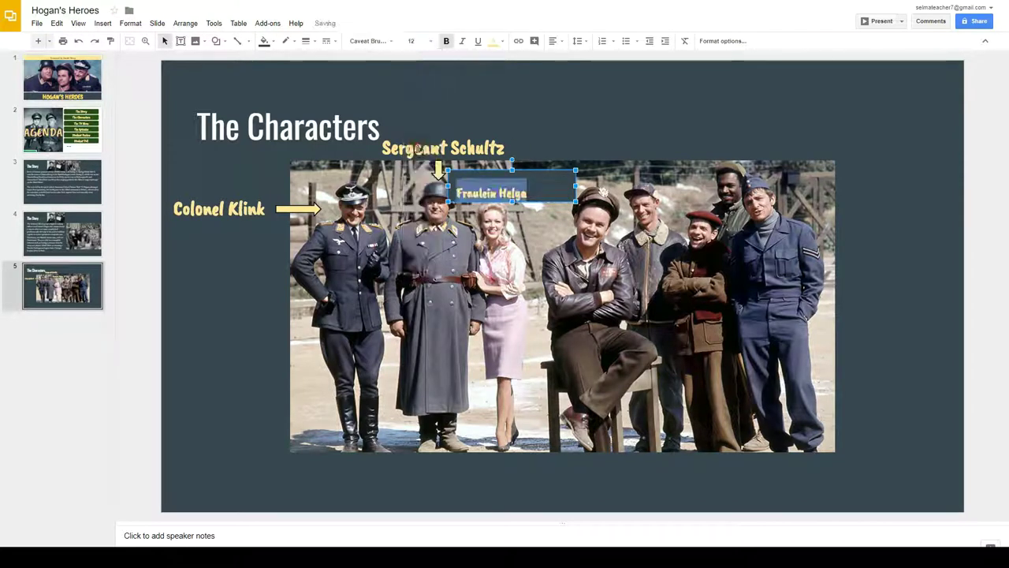
pyautogui.moveTo(576, 186); pyautogui.dragTo(493, 172)
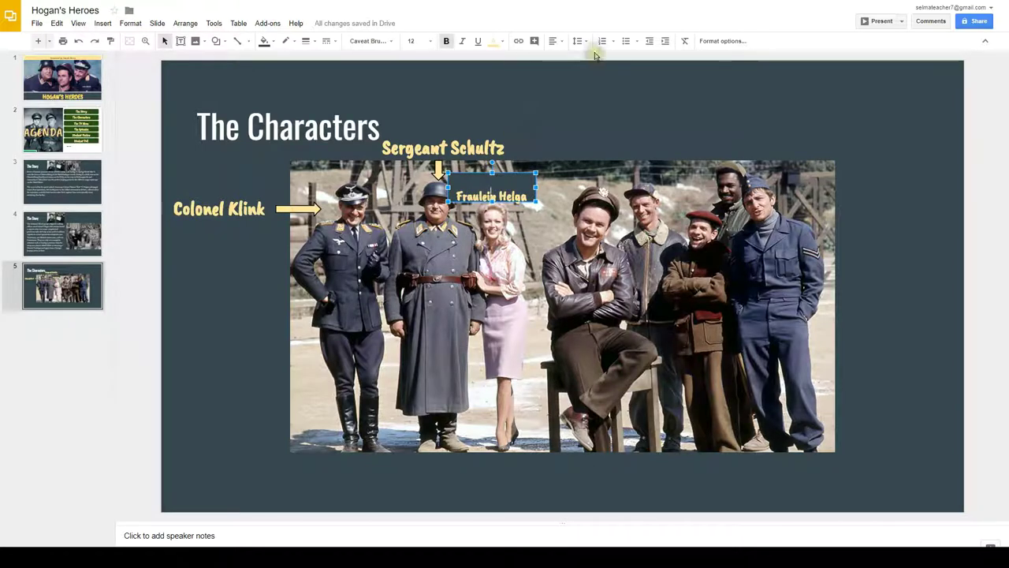
pyautogui.click(559, 45)
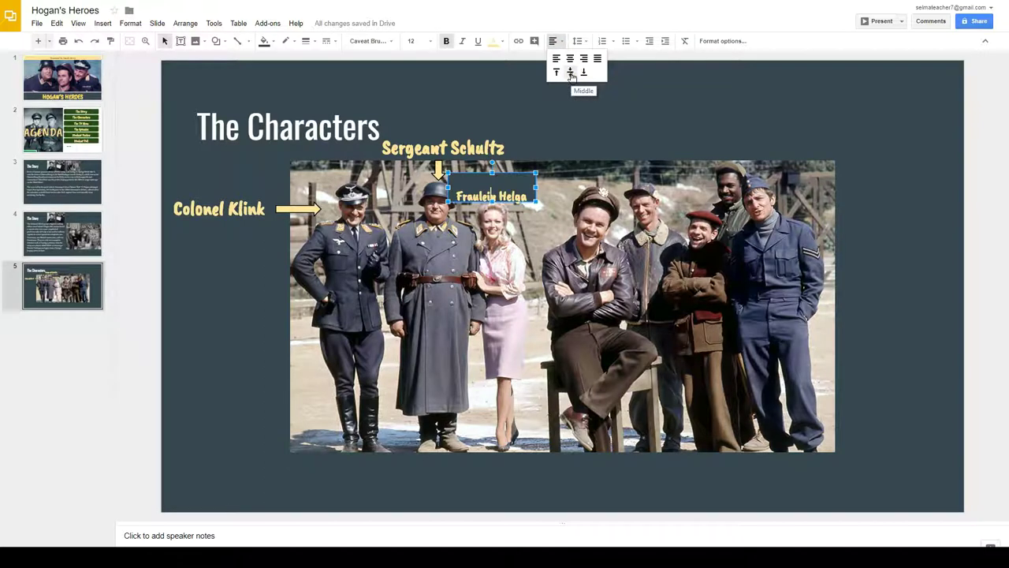
pyautogui.click(571, 73)
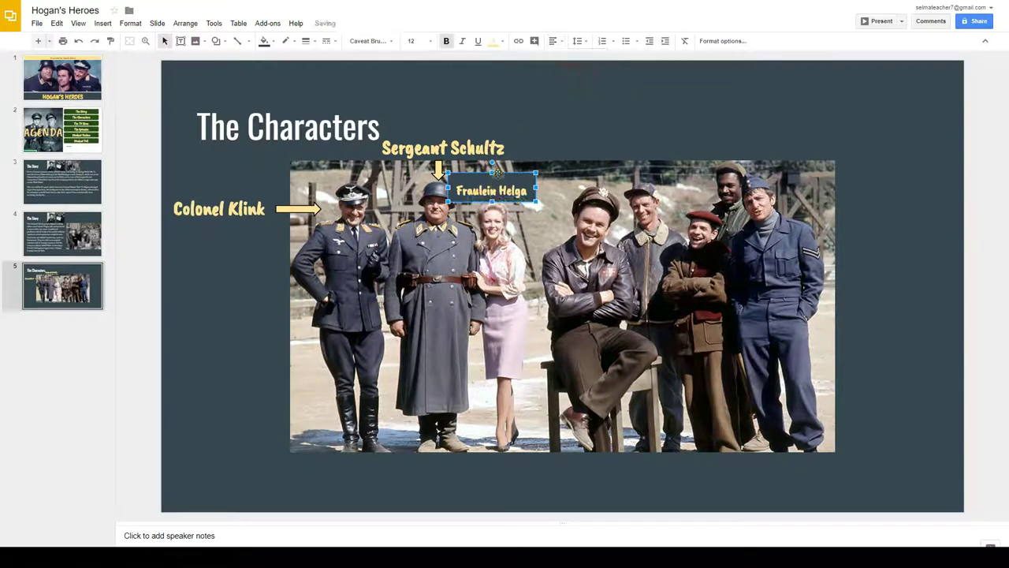
pyautogui.moveTo(498, 172)
pyautogui.mouseDown()
pyautogui.moveTo(497, 181)
pyautogui.moveTo(538, 171)
pyautogui.mouseUp()
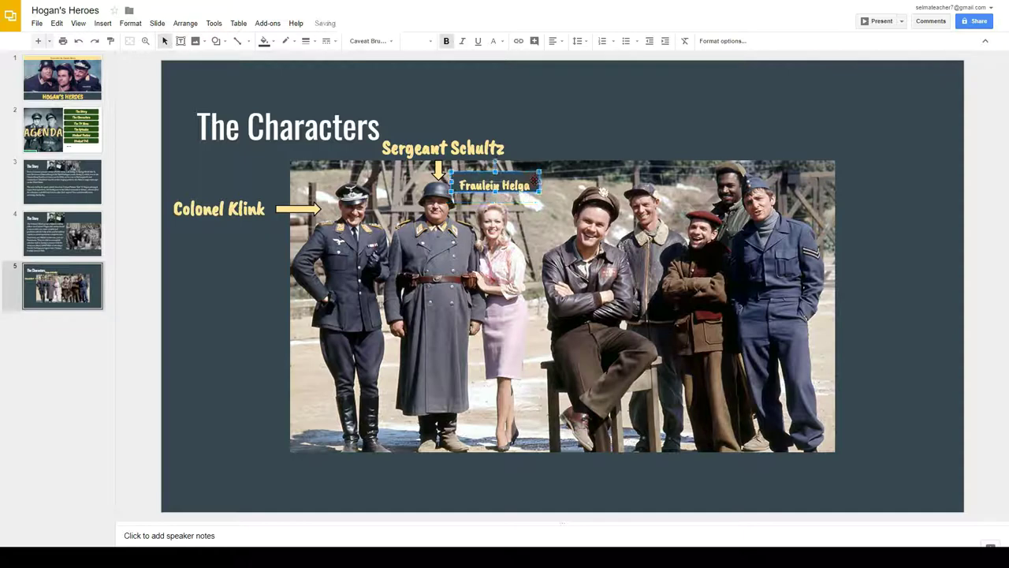
pyautogui.click(582, 155)
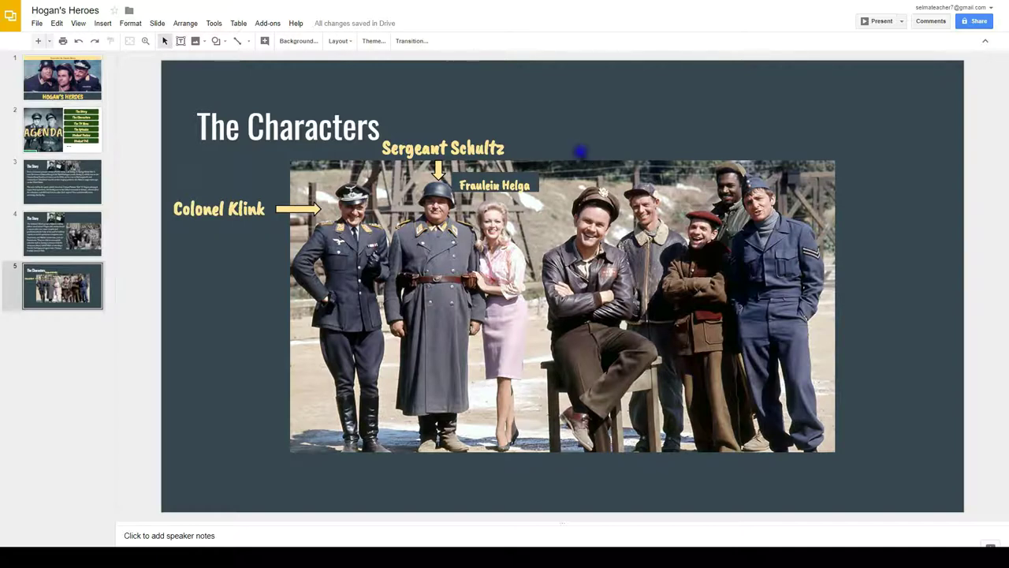
# - Paste another label copy at the upper right and change it to 'Colonel Hogan'
pyautogui.rightClick(579, 151)
pyautogui.click(604, 181)
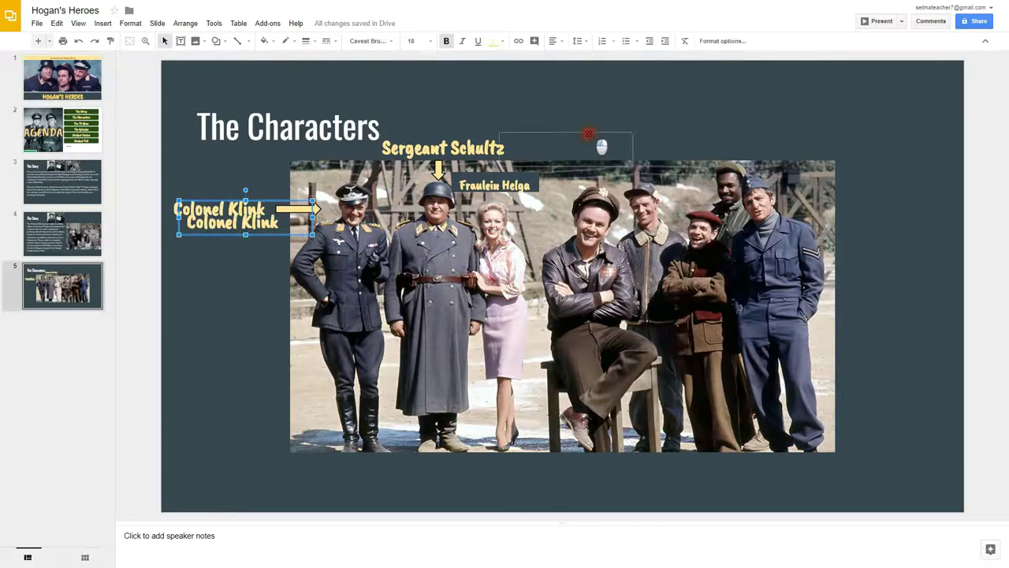
pyautogui.moveTo(588, 134)
pyautogui.mouseDown()
pyautogui.moveTo(613, 129)
pyautogui.moveTo(615, 96)
pyautogui.moveTo(548, 118)
pyautogui.moveTo(592, 113)
pyautogui.mouseUp()
pyautogui.write('Hogan')
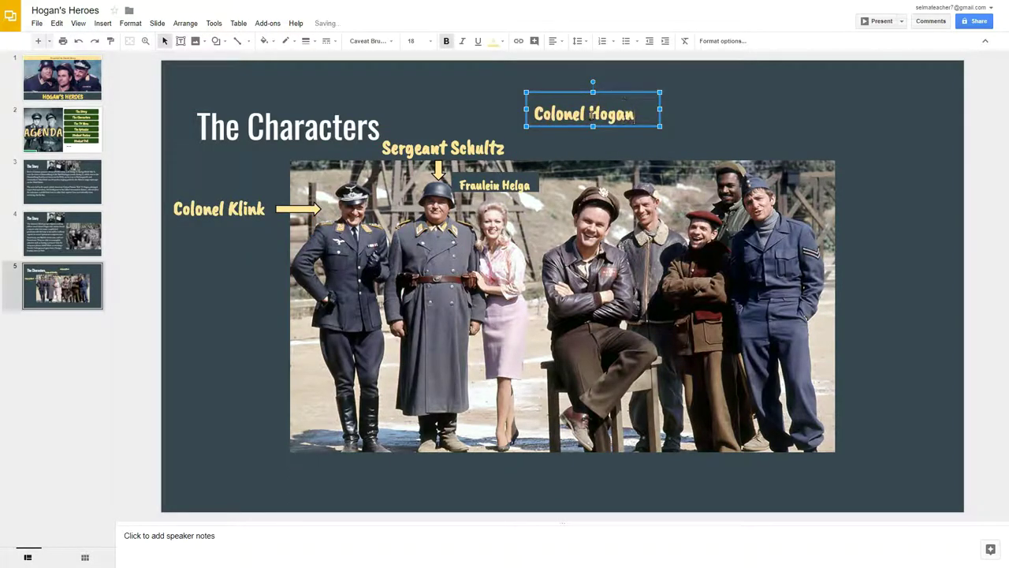
pyautogui.click(568, 146)
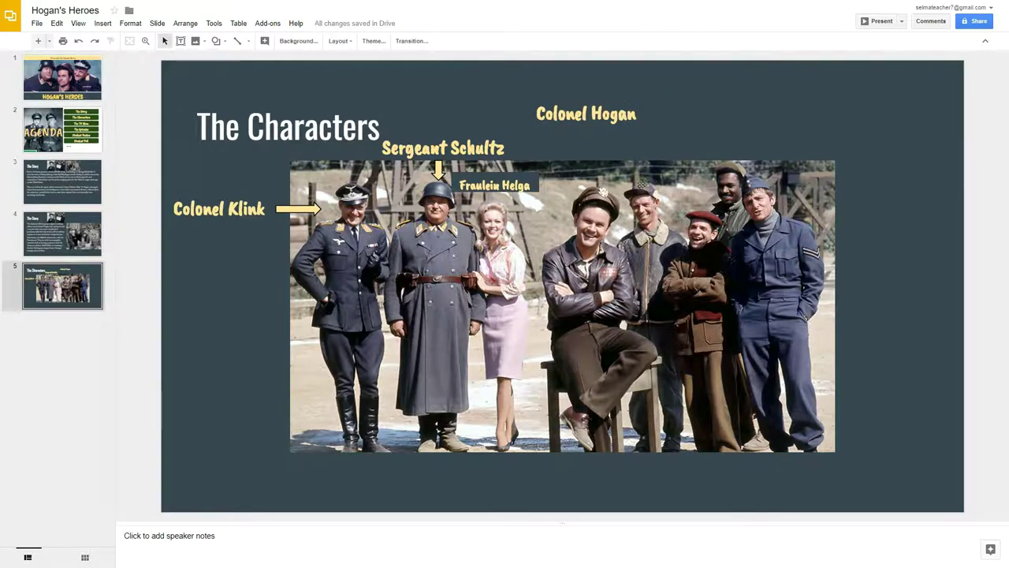
# - Paste a label near the photo's top right and retype it as 'Sergeant Carter'
pyautogui.rightClick(195, 225)
pyautogui.click(224, 270)
pyautogui.moveTo(233, 201)
pyautogui.mouseDown()
pyautogui.moveTo(636, 163)
pyautogui.moveTo(641, 141)
pyautogui.mouseUp()
pyautogui.tripleClick(645, 148)
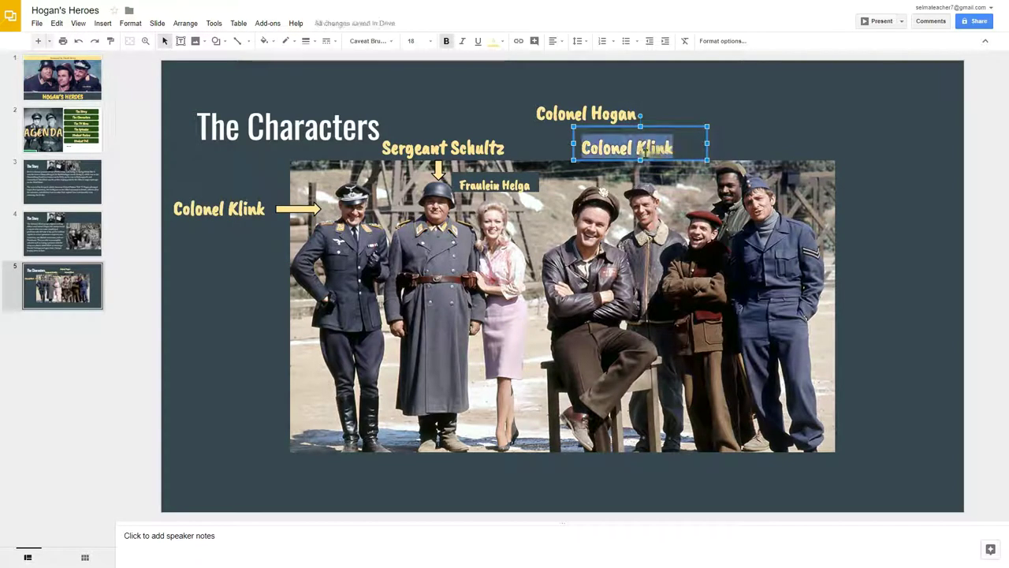
pyautogui.write('Sergeant Carter')
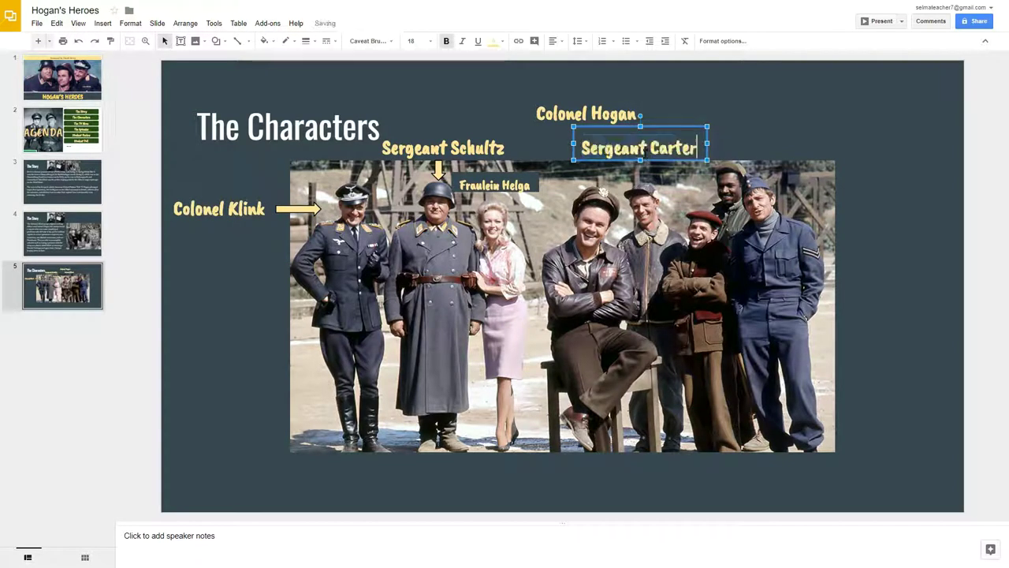
pyautogui.click(736, 147)
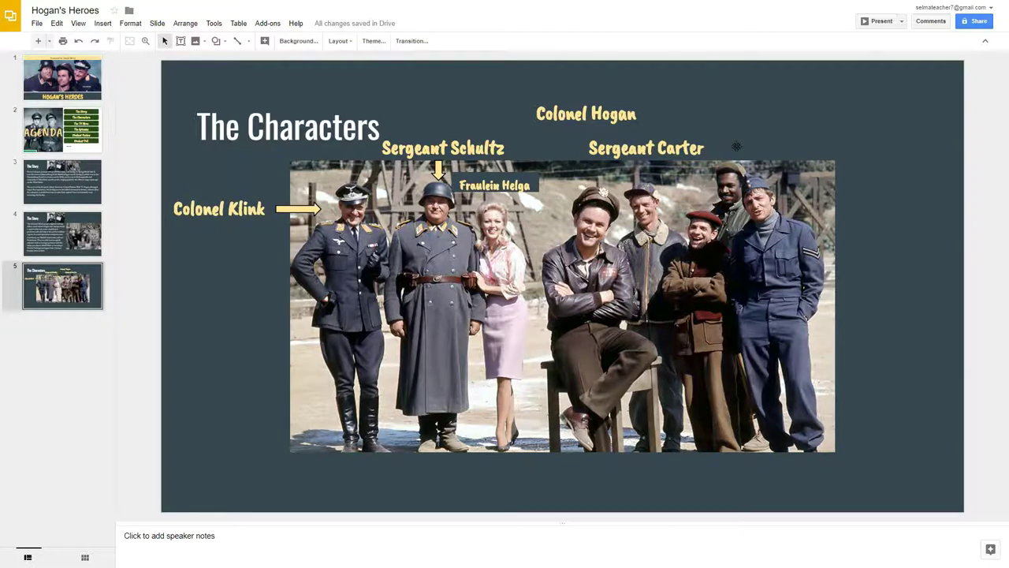
# - Add a centre-aligned 'Staff Sergeant "Kinch"' label to the right of Colonel Hogan
pyautogui.rightClick(762, 96)
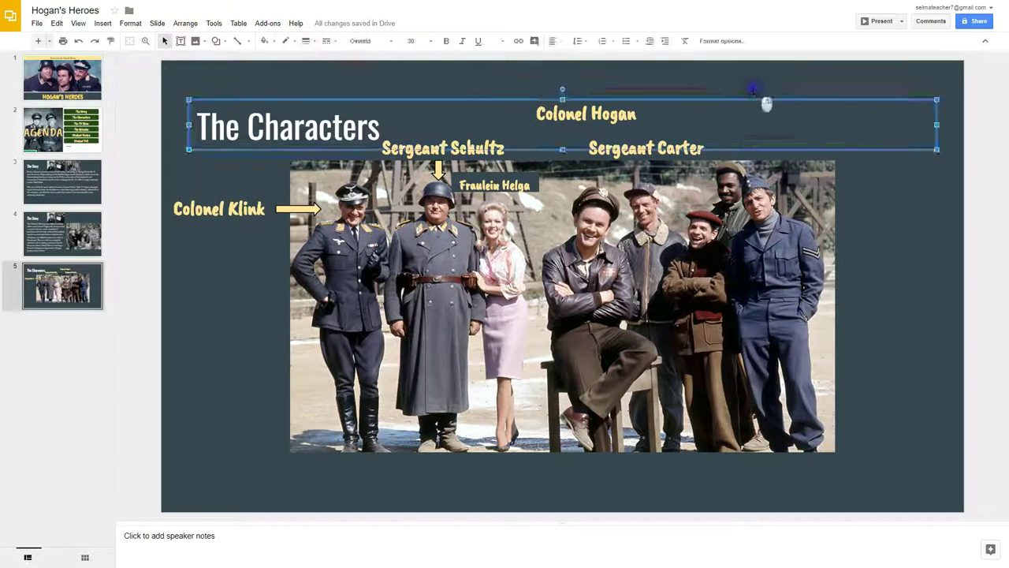
pyautogui.click(783, 126)
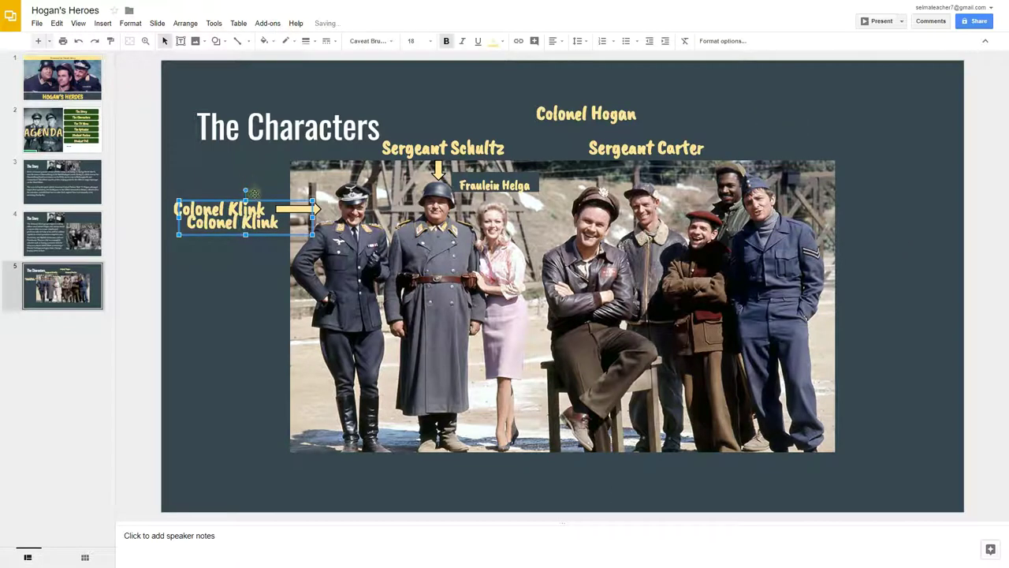
pyautogui.moveTo(725, 95)
pyautogui.mouseDown()
pyautogui.moveTo(759, 112)
pyautogui.moveTo(749, 100)
pyautogui.moveTo(678, 122)
pyautogui.mouseUp()
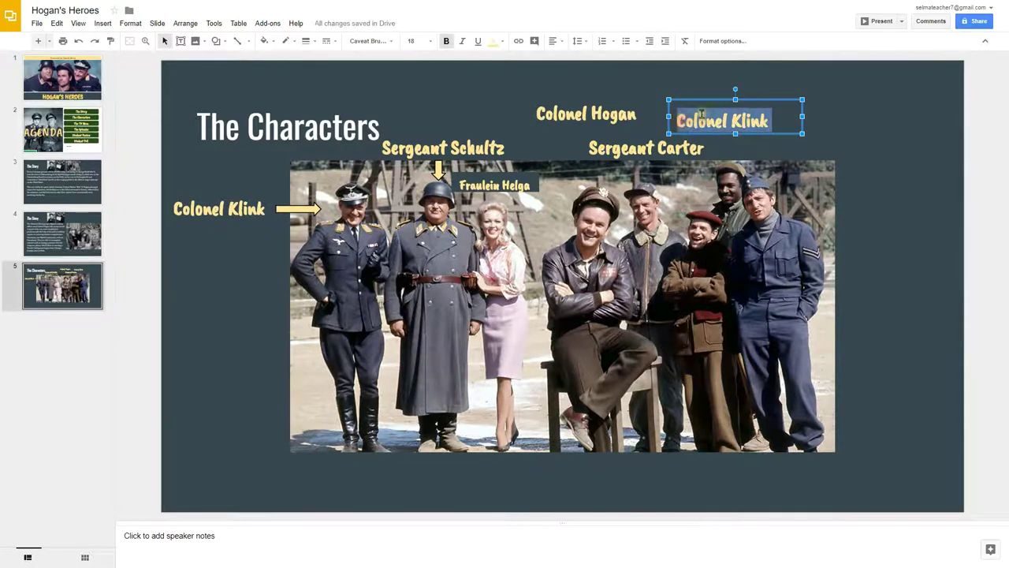
pyautogui.write('Staff Sergeant "Kinch"')
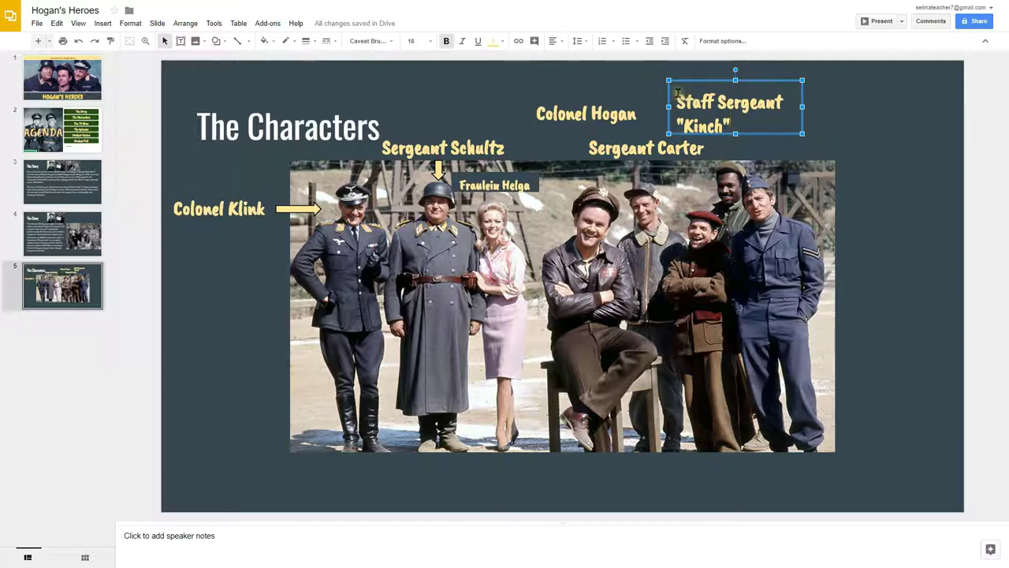
pyautogui.click(559, 40)
pyautogui.click(571, 63)
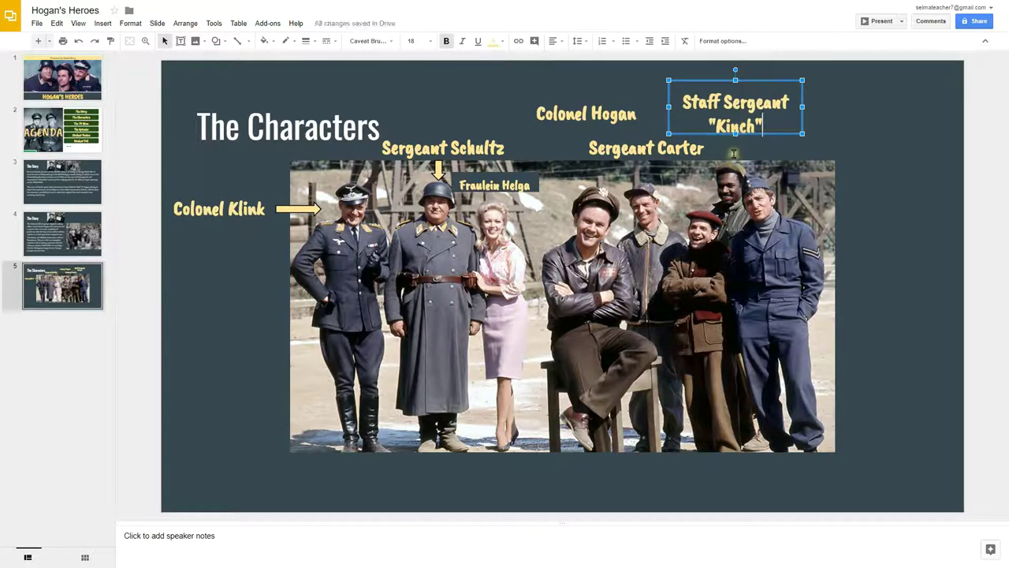
pyautogui.click(250, 240)
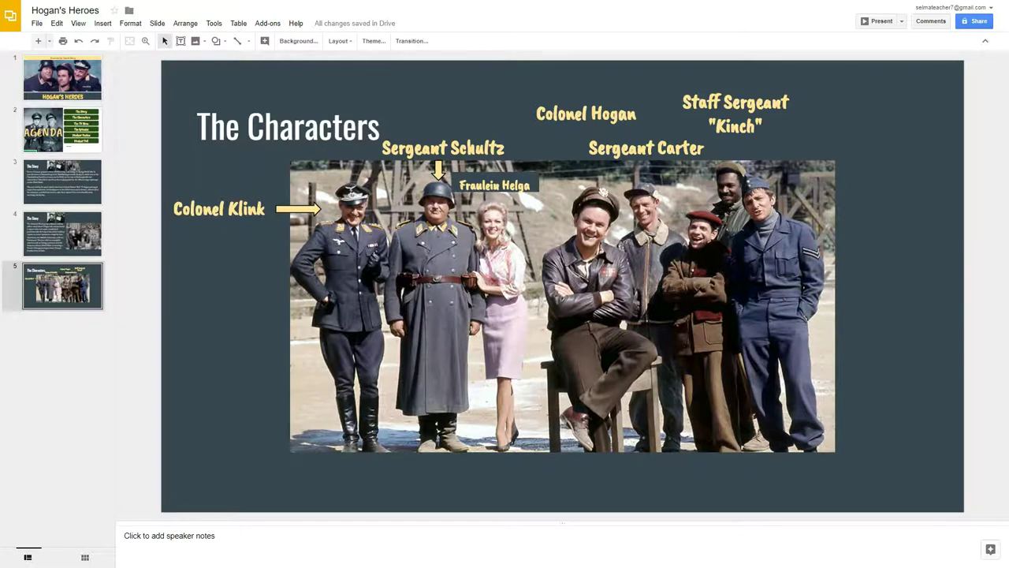
pyautogui.hotkey('ctrl', 'v')
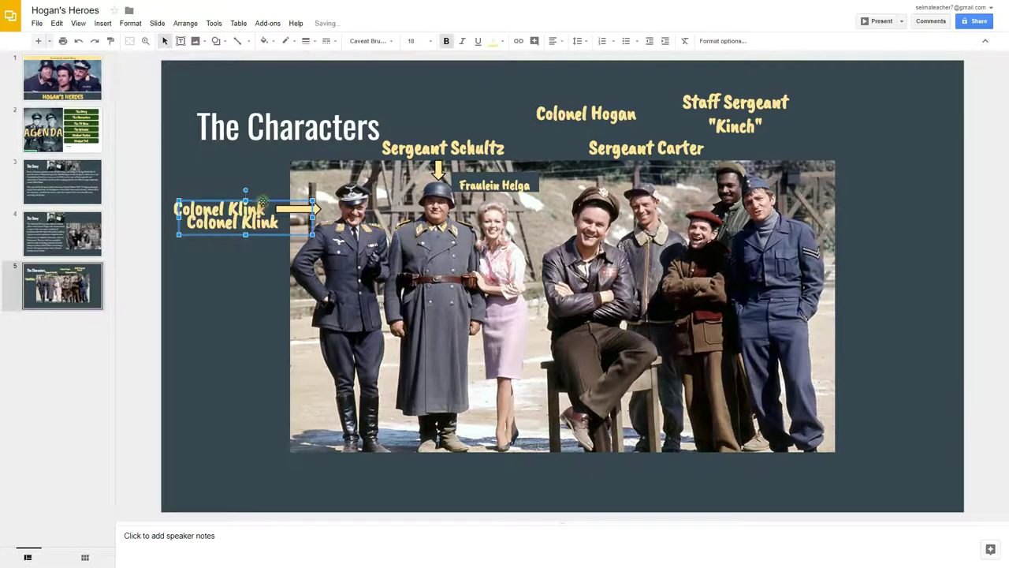
# - Place label copies reading 'Corporal Newkirk' and 'Corporal LeBeau' right of the photo, one above the other
pyautogui.moveTo(262, 200)
pyautogui.mouseDown()
pyautogui.moveTo(929, 198)
pyautogui.moveTo(915, 189)
pyautogui.mouseUp()
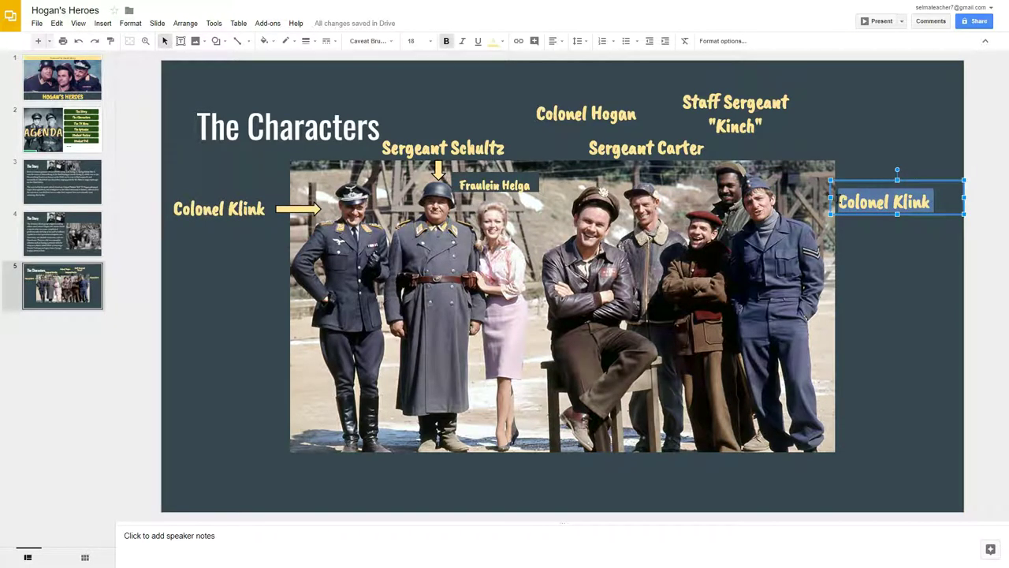
pyautogui.write('Corporal Newkirk')
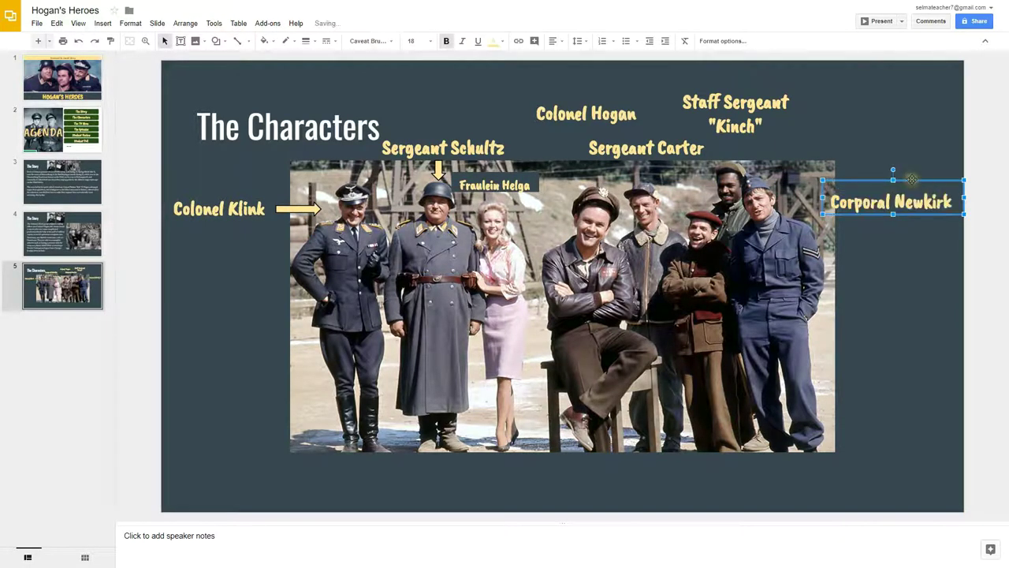
pyautogui.click(220, 208)
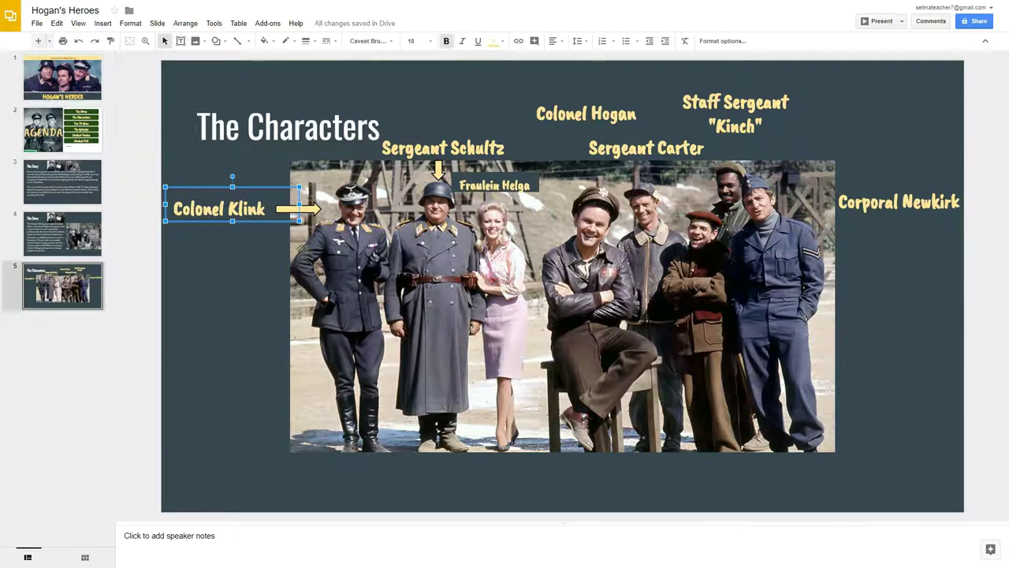
pyautogui.hotkey('ctrl', 'd')
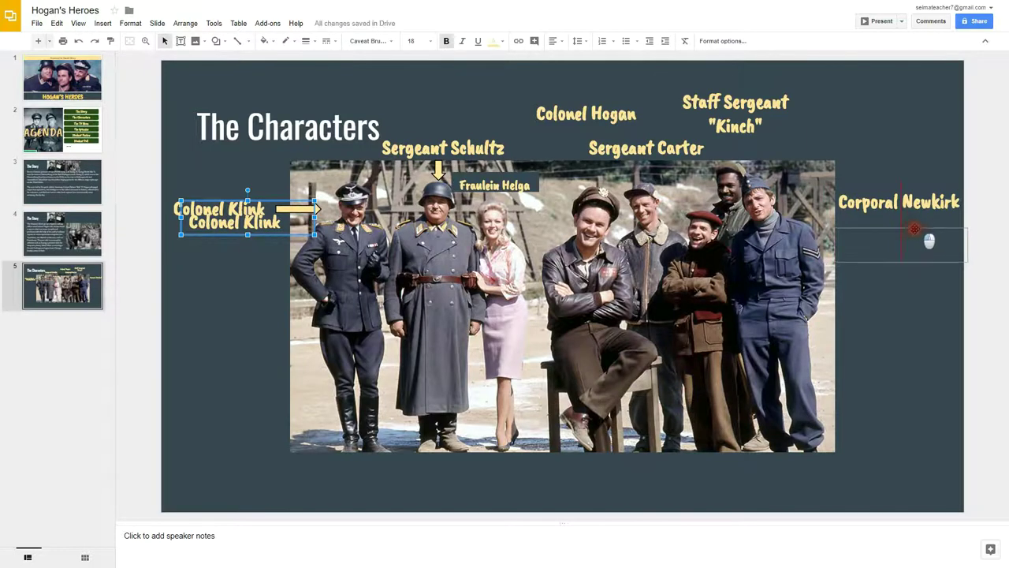
pyautogui.moveTo(909, 228); pyautogui.dragTo(844, 249)
pyautogui.write('Corporal LeBeau')
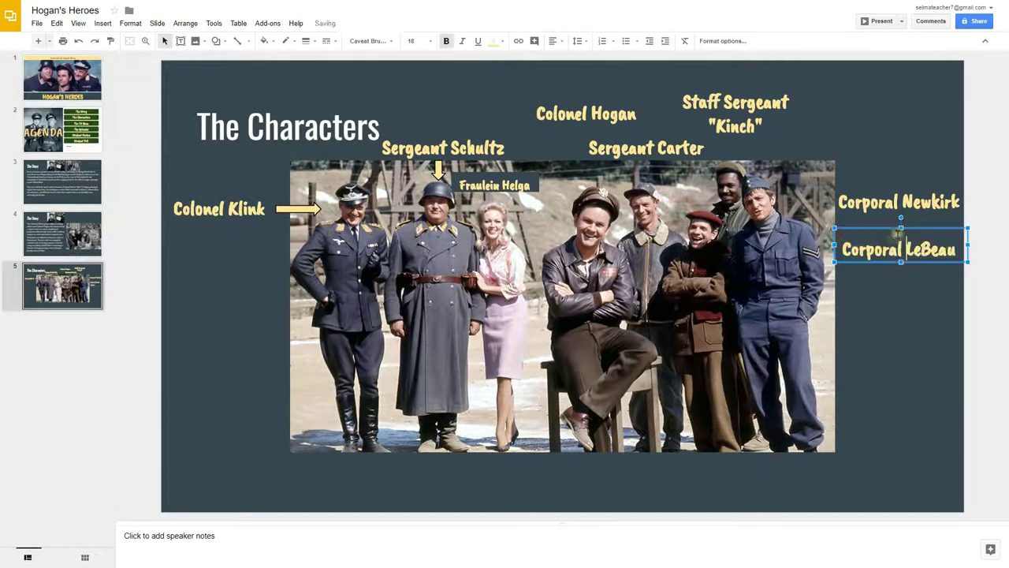
pyautogui.click(895, 304)
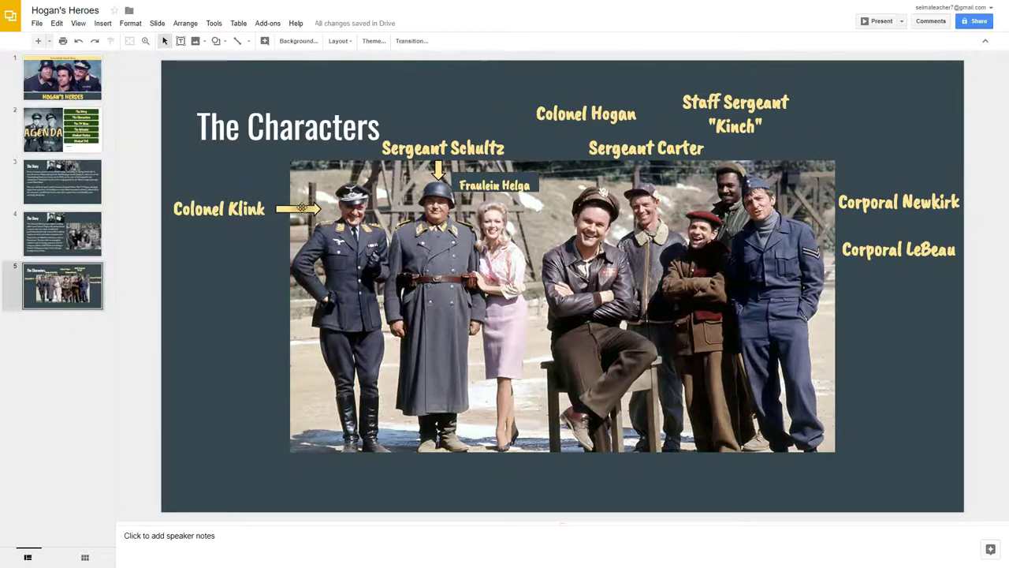
pyautogui.click(301, 207)
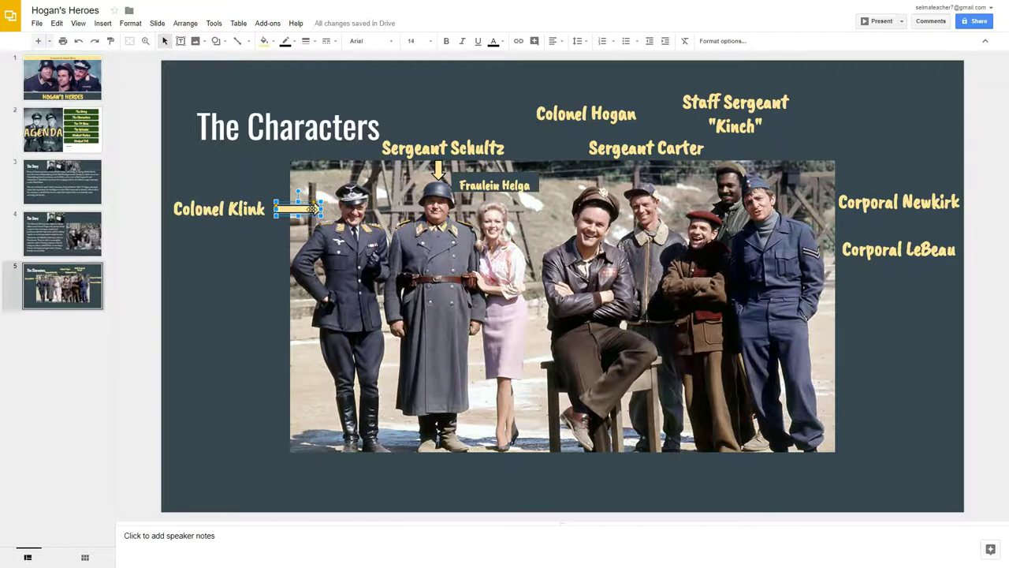
# - Place Klink arrow copies beside Corporal LeBeau and Corporal Newkirk, turning Newkirk's to point left
pyautogui.hotkey('ctrl', 'd')
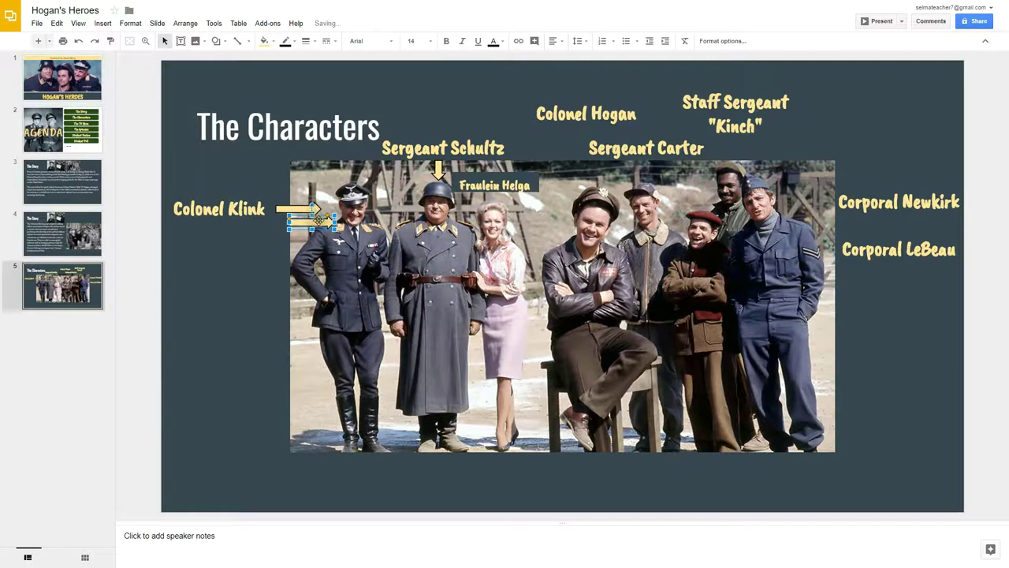
pyautogui.moveTo(318, 218)
pyautogui.mouseDown()
pyautogui.moveTo(816, 252)
pyautogui.moveTo(716, 252)
pyautogui.mouseUp()
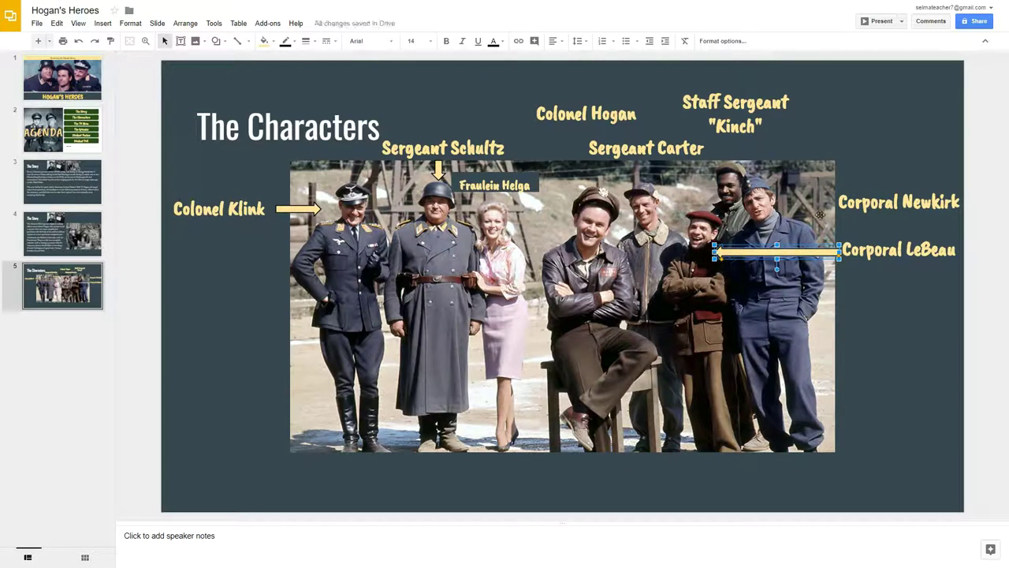
pyautogui.click(298, 208)
pyautogui.hotkey('ctrl', 'd')
pyautogui.moveTo(334, 233); pyautogui.dragTo(832, 205)
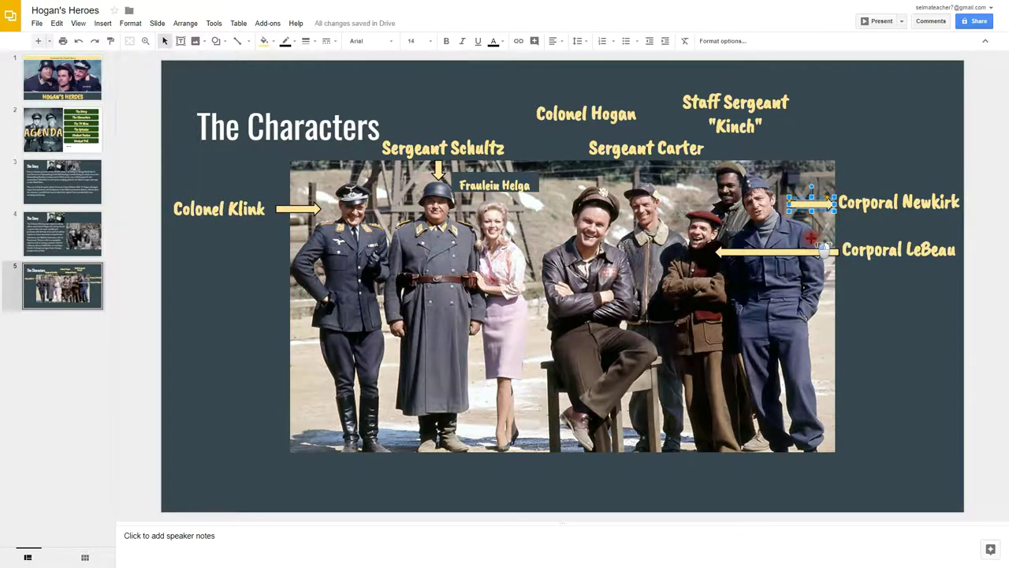
pyautogui.moveTo(811, 188); pyautogui.dragTo(811, 222)
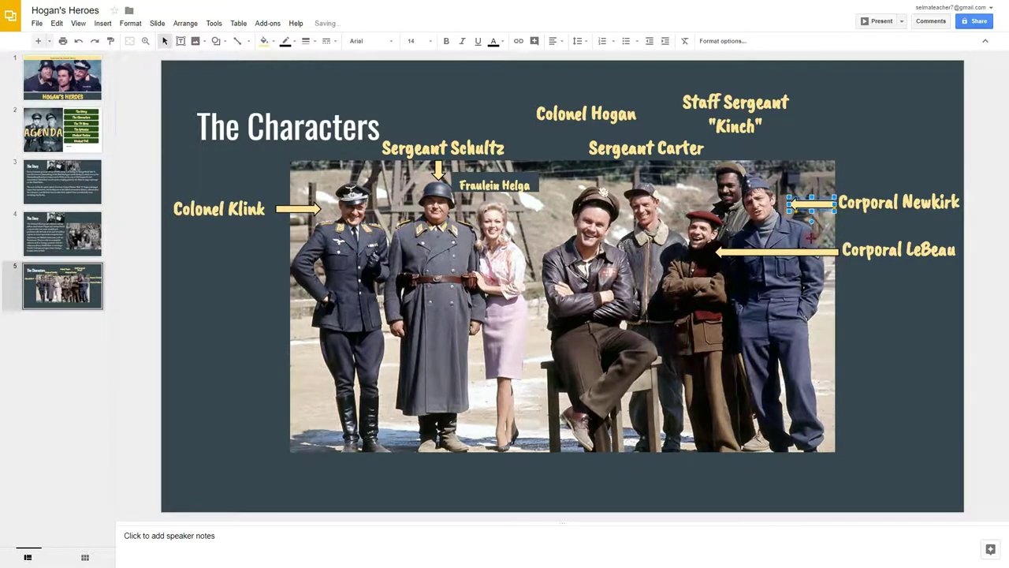
pyautogui.click(868, 169)
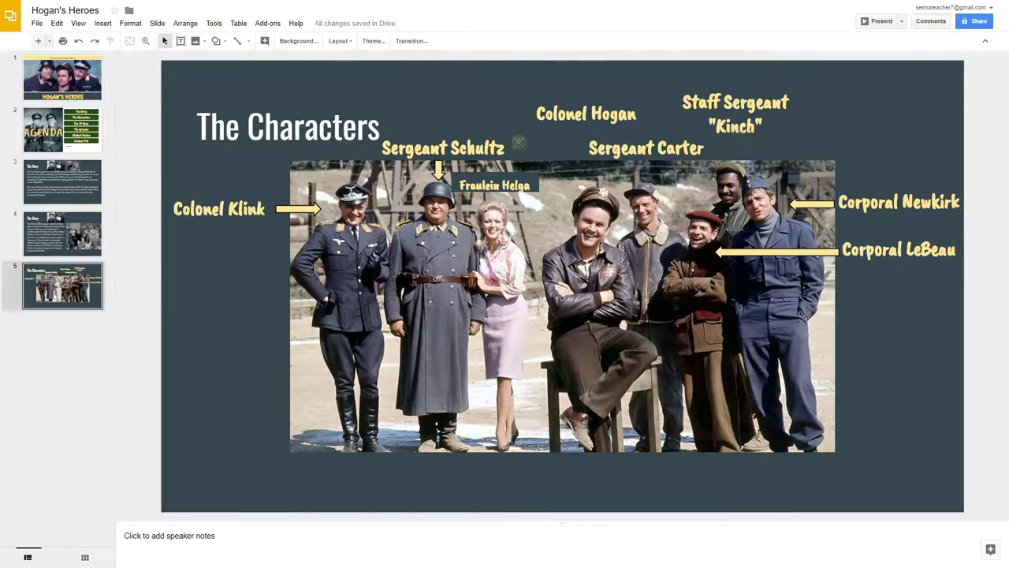
# - Place a shortened downward arrow under the Kinch label, shifted left over his head
pyautogui.click(304, 218)
pyautogui.hotkey('ctrl', 'd')
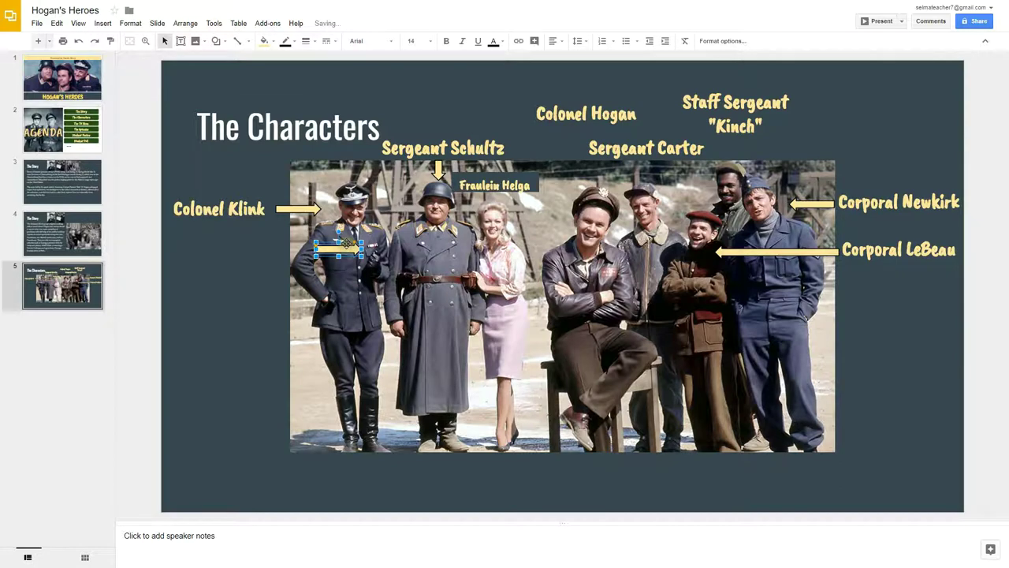
pyautogui.moveTo(345, 244); pyautogui.dragTo(776, 143)
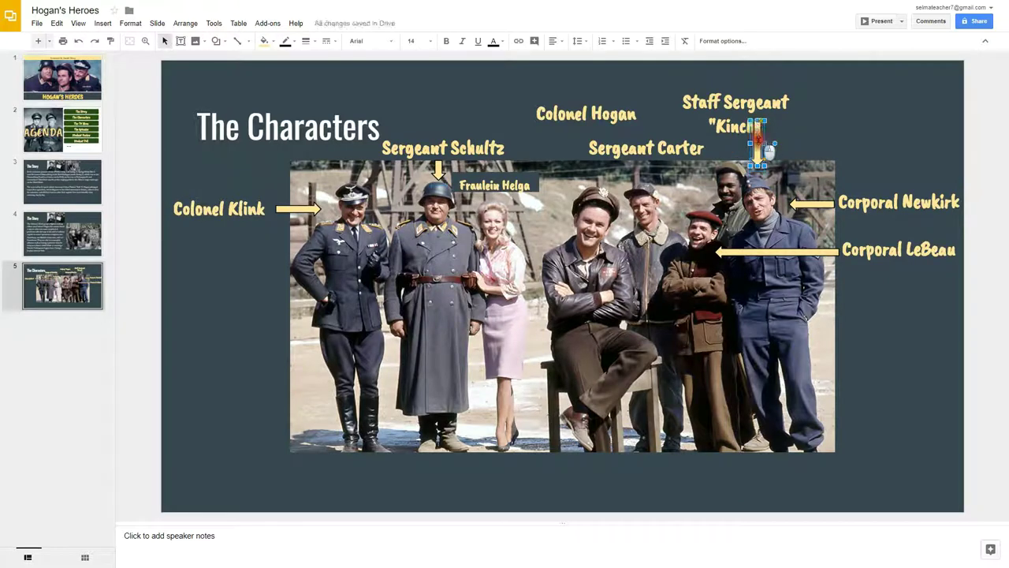
pyautogui.moveTo(757, 121); pyautogui.dragTo(757, 141)
pyautogui.click(733, 146)
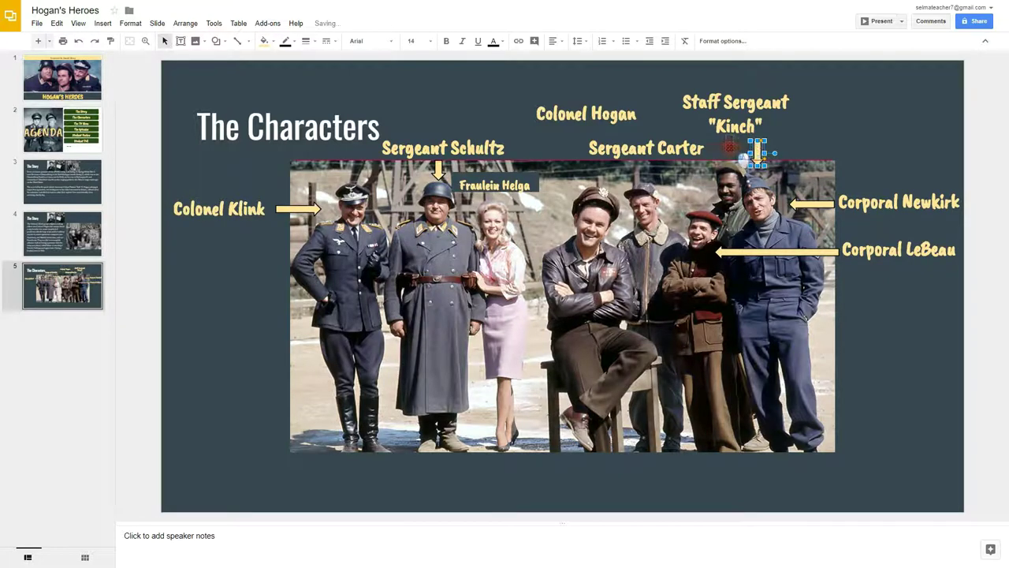
pyautogui.moveTo(758, 154); pyautogui.dragTo(734, 154)
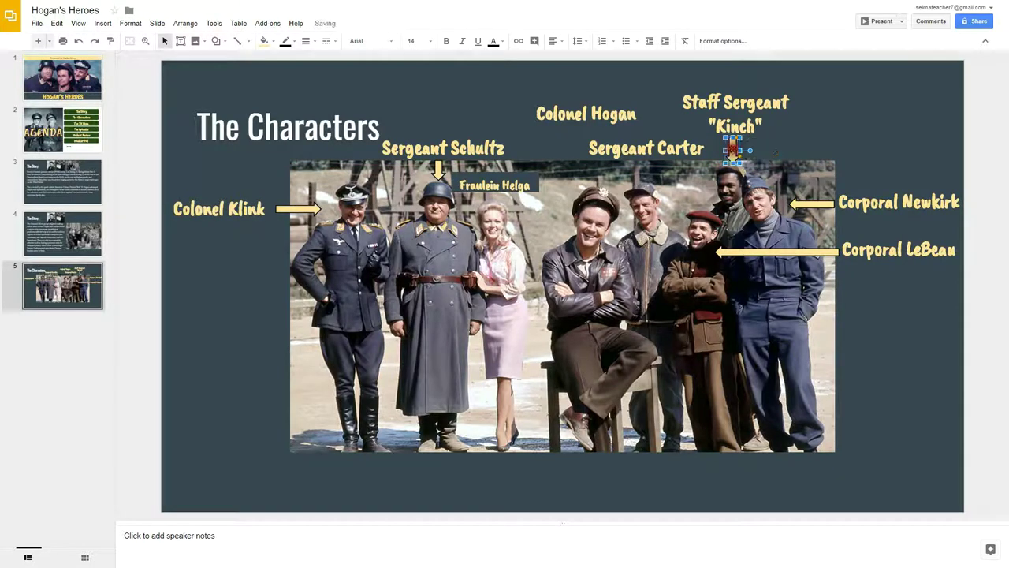
pyautogui.click(820, 138)
pyautogui.click(834, 79)
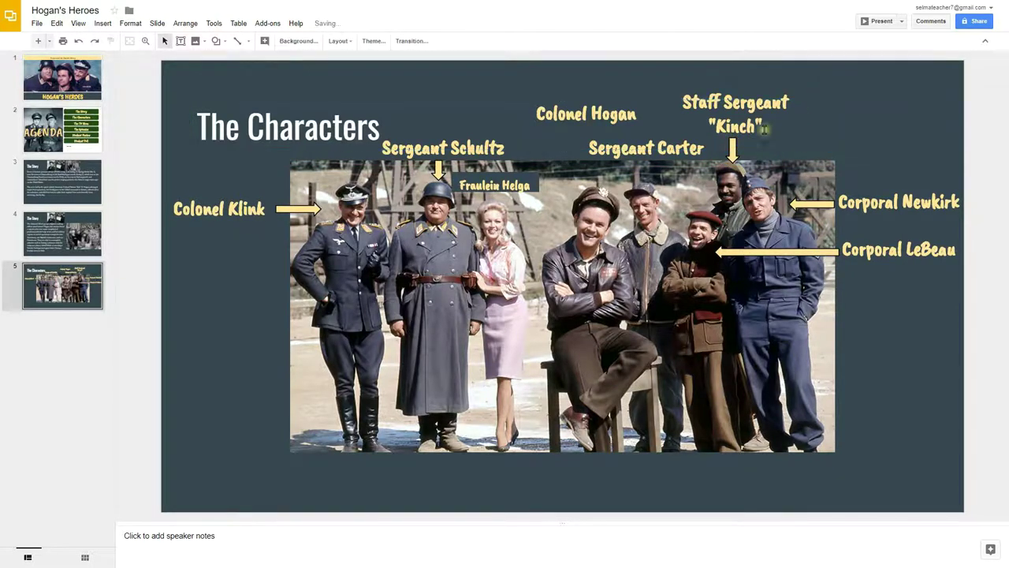
# - Add arrows under Sergeant Carter and Colonel Hogan, lengthening Hogan's and nudging his label right
pyautogui.hotkey('ctrl', 'v')
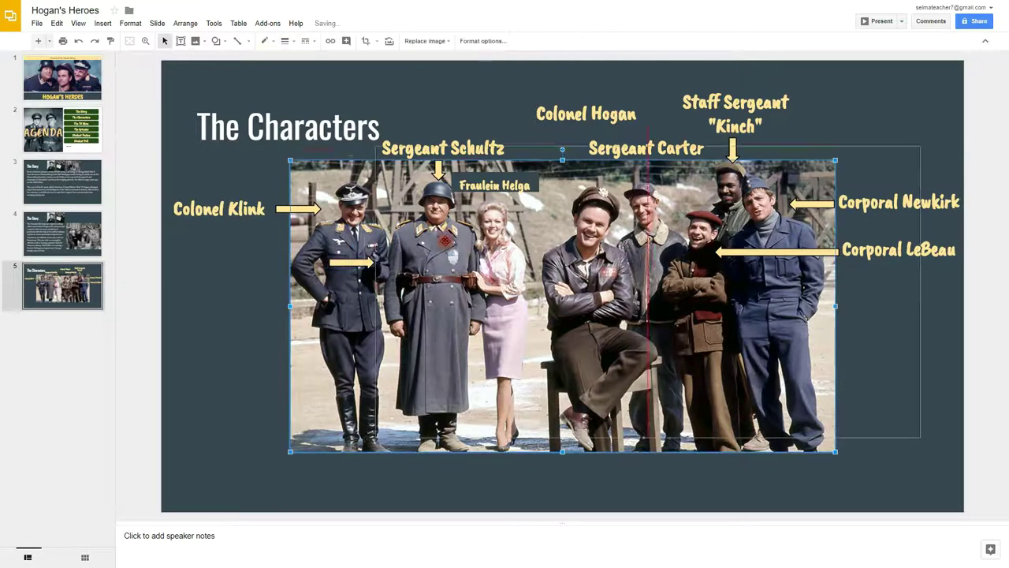
pyautogui.moveTo(358, 256)
pyautogui.mouseDown()
pyautogui.moveTo(640, 193)
pyautogui.moveTo(675, 172)
pyautogui.moveTo(661, 164)
pyautogui.moveTo(683, 166)
pyautogui.moveTo(641, 157)
pyautogui.mouseUp()
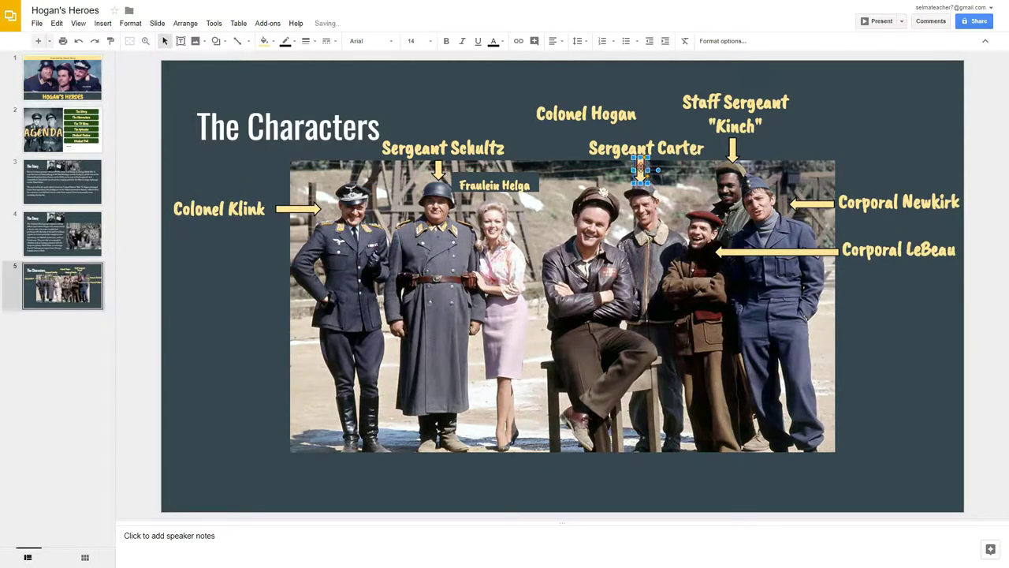
pyautogui.hotkey('ctrl', 'v')
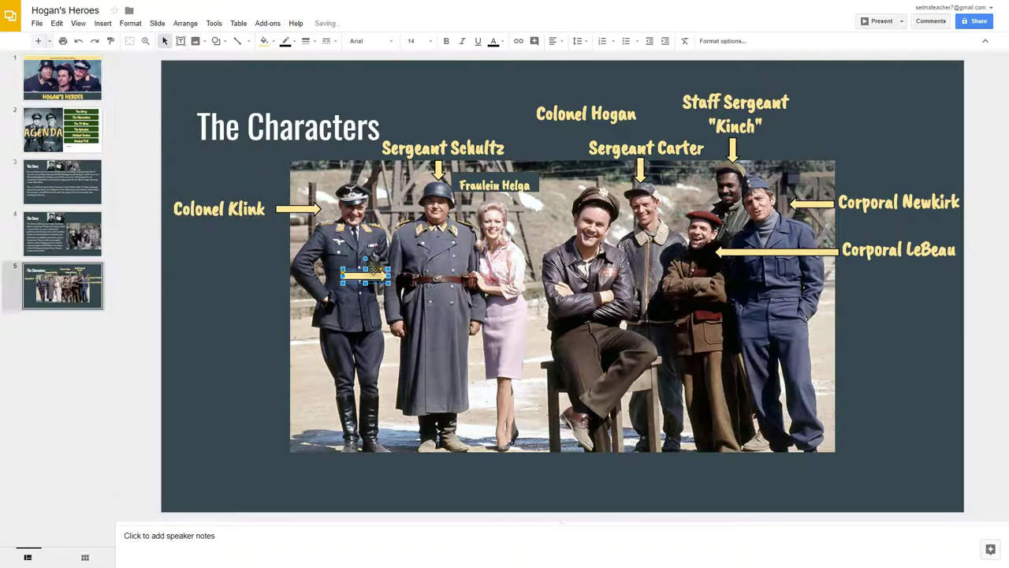
pyautogui.moveTo(369, 270)
pyautogui.mouseDown()
pyautogui.moveTo(593, 150)
pyautogui.moveTo(586, 134)
pyautogui.moveTo(601, 138)
pyautogui.moveTo(582, 186)
pyautogui.mouseUp()
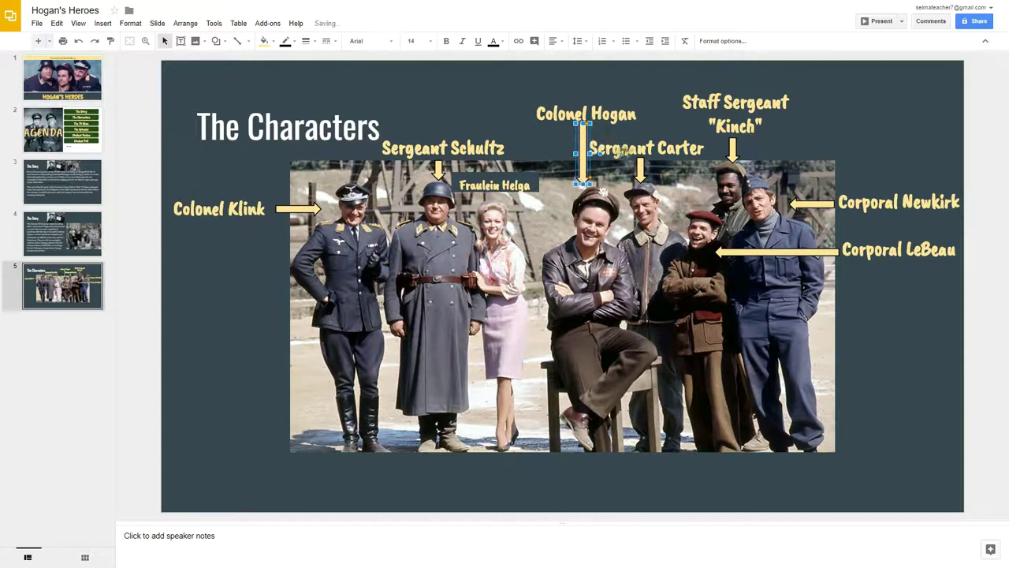
pyautogui.moveTo(631, 148); pyautogui.dragTo(588, 158)
pyautogui.click(644, 173)
pyautogui.moveTo(585, 113); pyautogui.dragTo(589, 111)
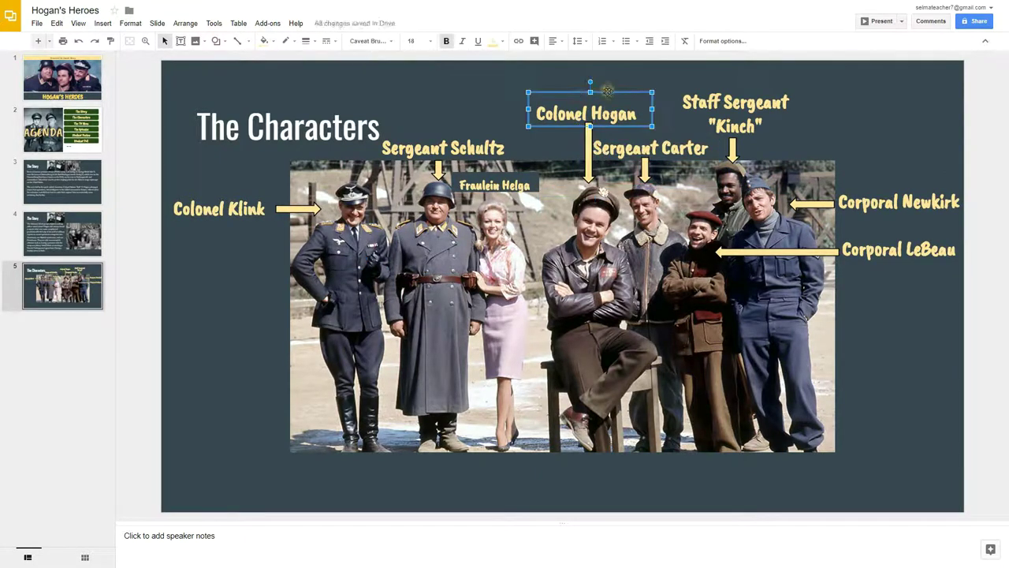
pyautogui.click(491, 88)
pyautogui.click(176, 354)
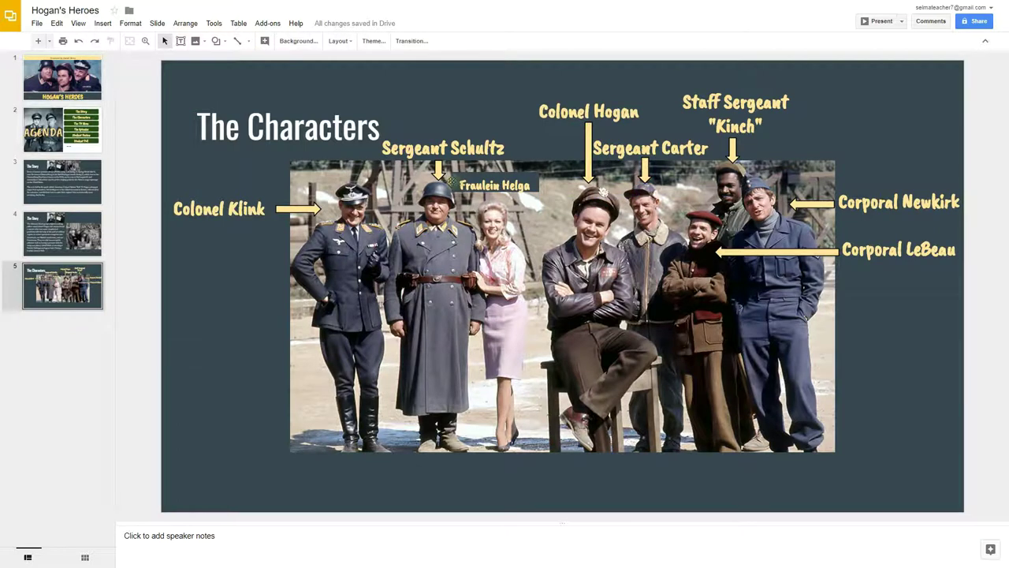
# - Place a small downward arrow under the Fraulein Helga label
pyautogui.click(438, 172)
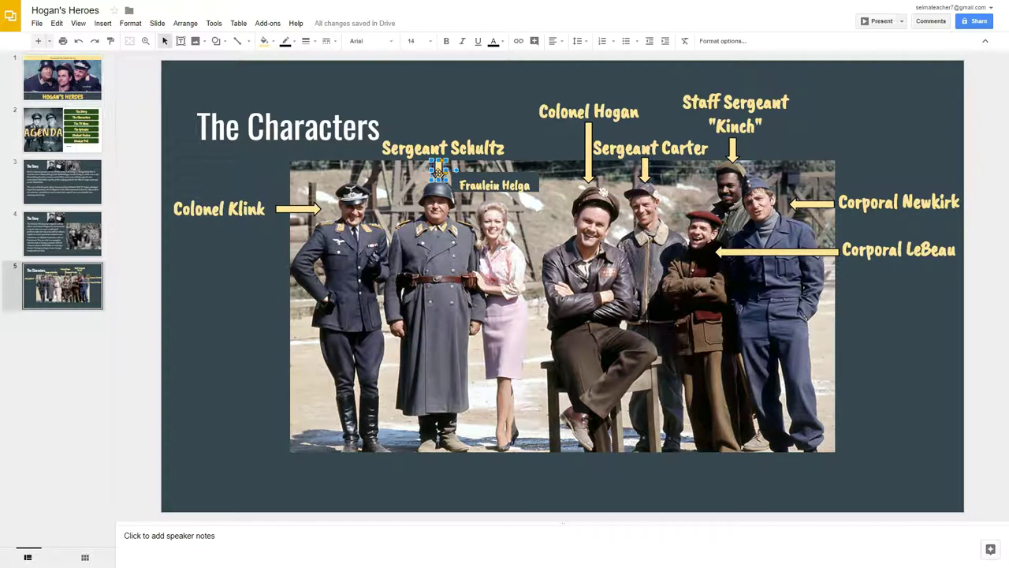
pyautogui.moveTo(438, 172); pyautogui.dragTo(496, 192)
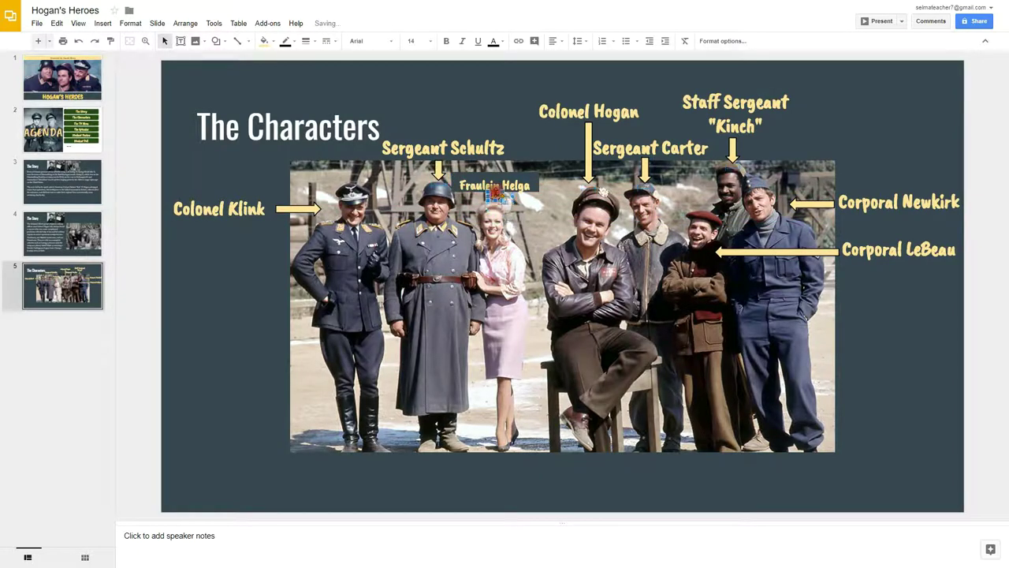
pyautogui.press('Escape')
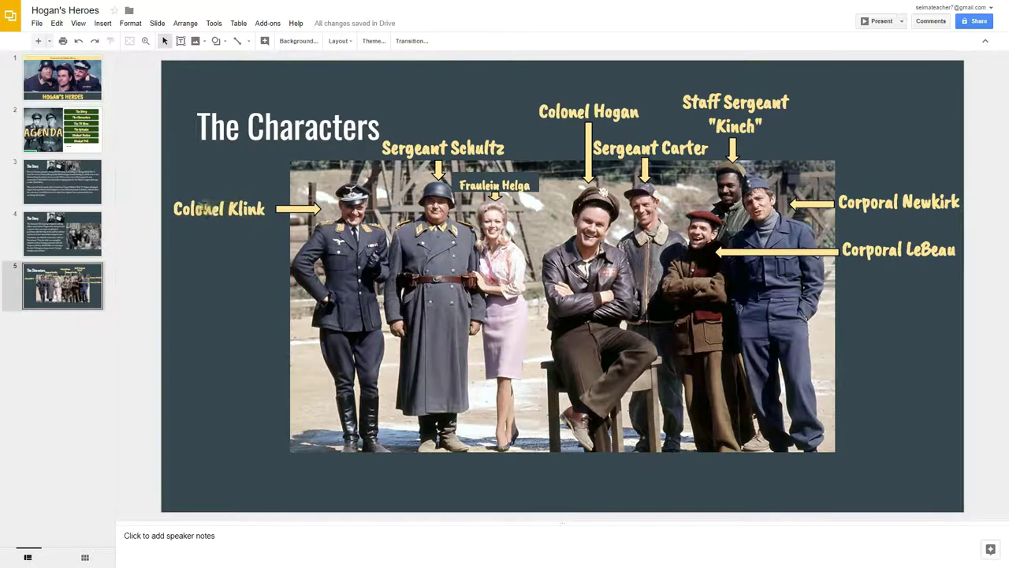
# - Select the Colonel Klink label and its arrow together and group them via Arrange
pyautogui.click(227, 208)
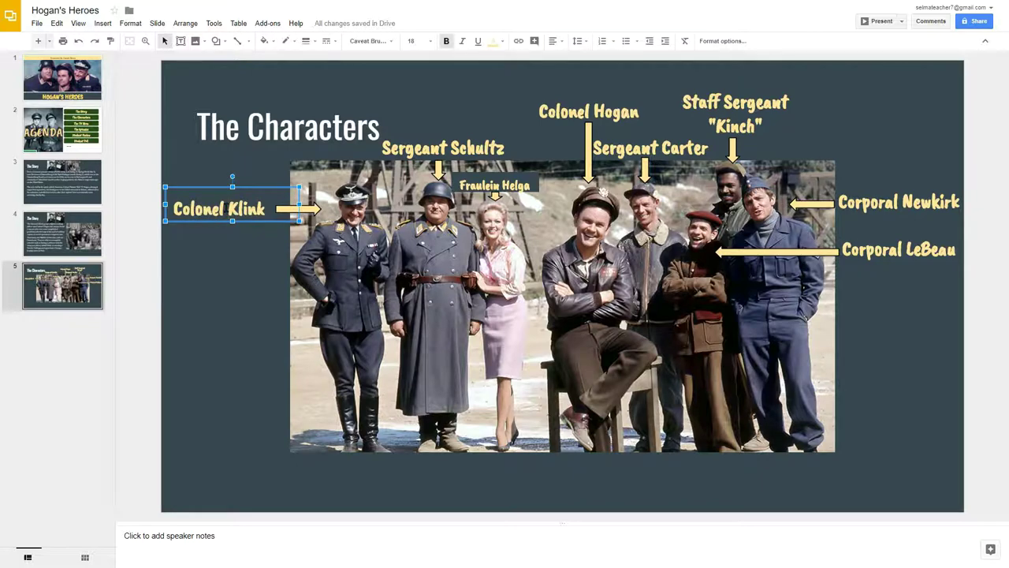
pyautogui.keyDown('shift'); pyautogui.click(309, 210); pyautogui.keyUp('shift')
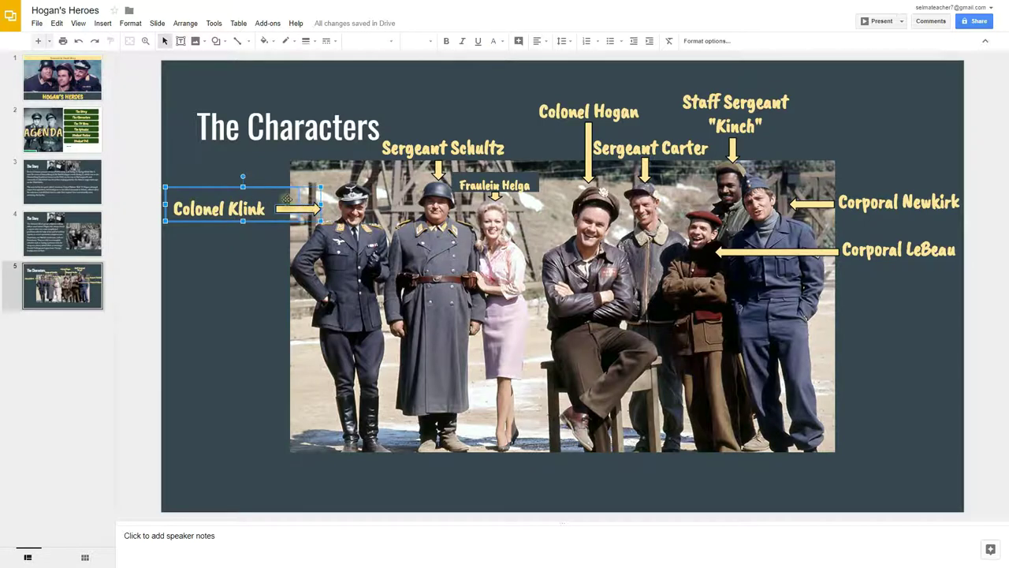
pyautogui.click(185, 23)
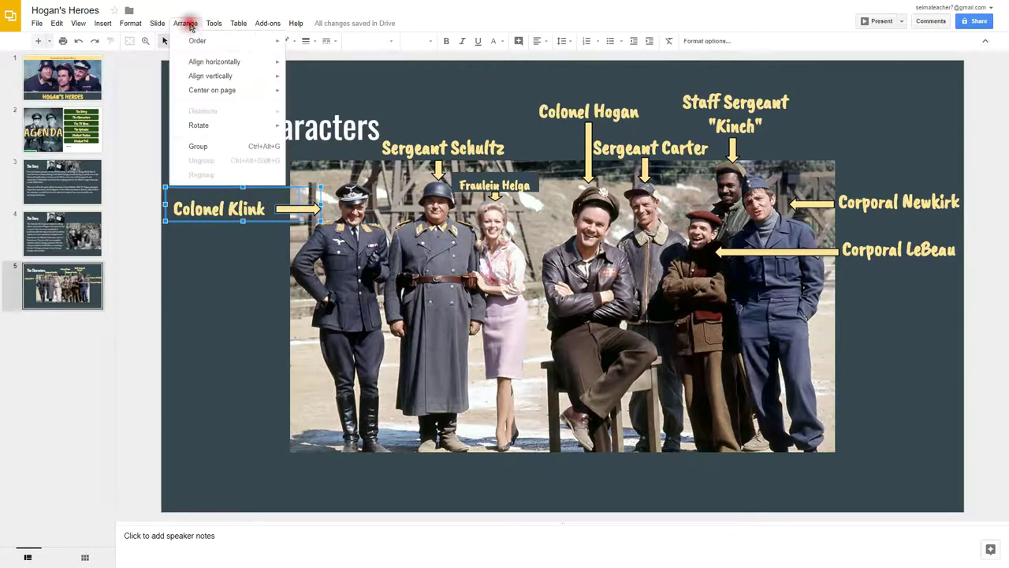
pyautogui.click(213, 146)
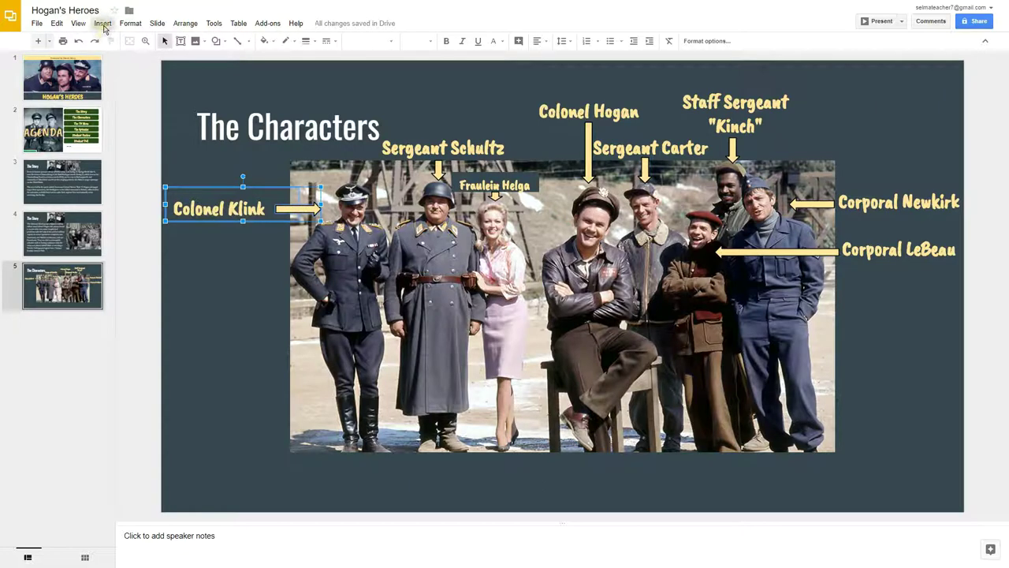
# - Animate the Colonel Klink group to Fly in from left
pyautogui.click(104, 23)
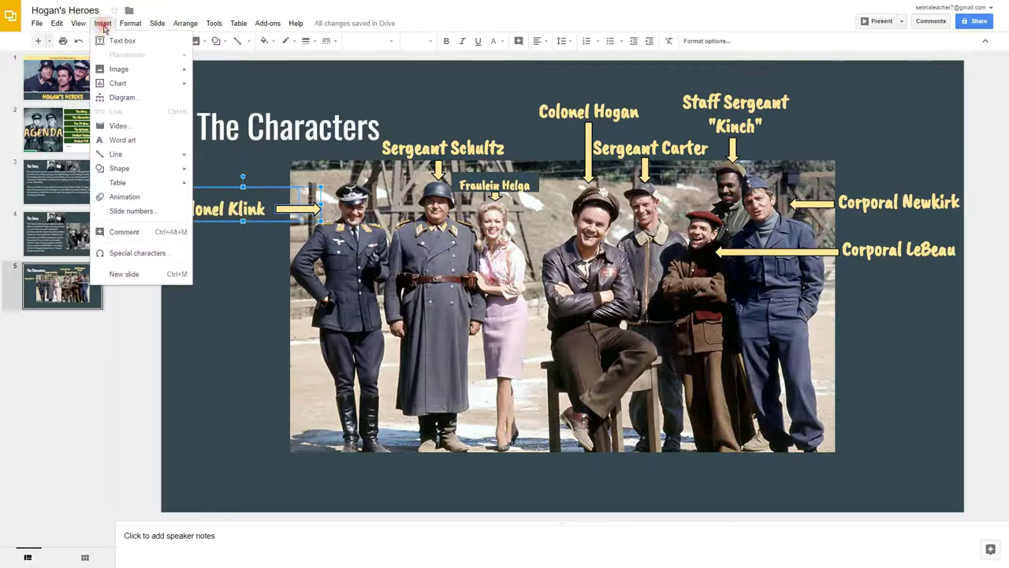
pyautogui.click(123, 198)
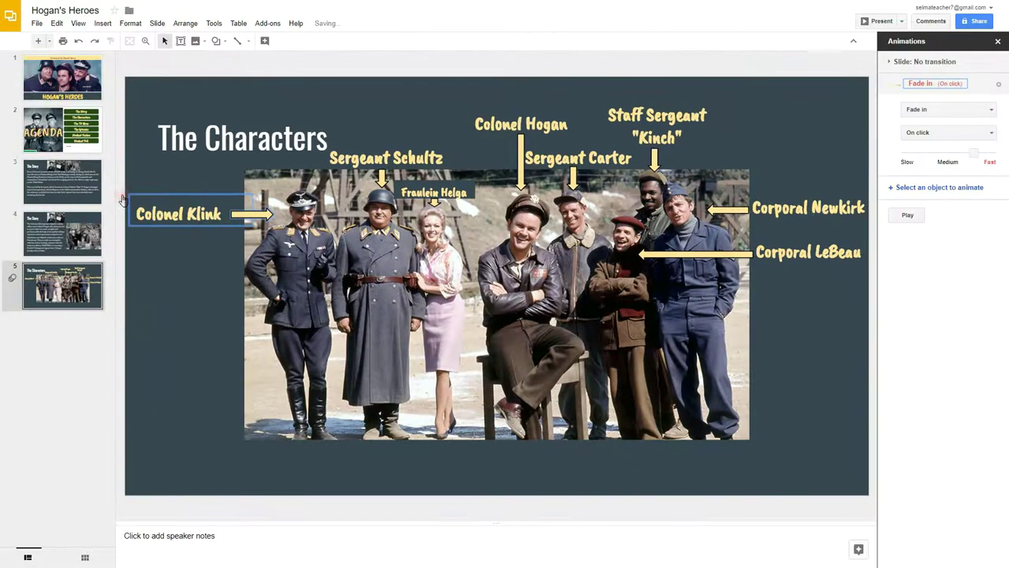
pyautogui.click(934, 109)
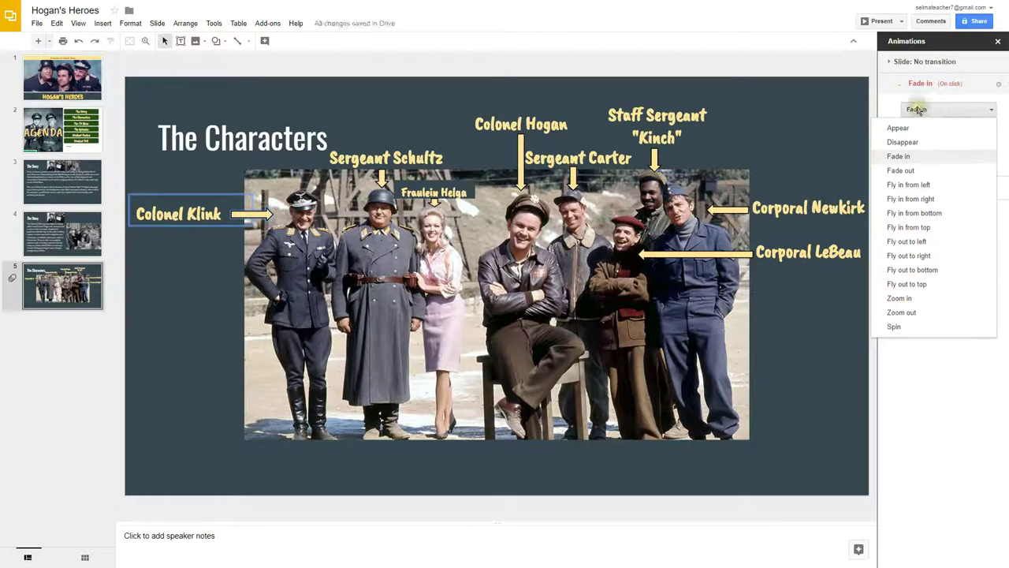
pyautogui.click(913, 186)
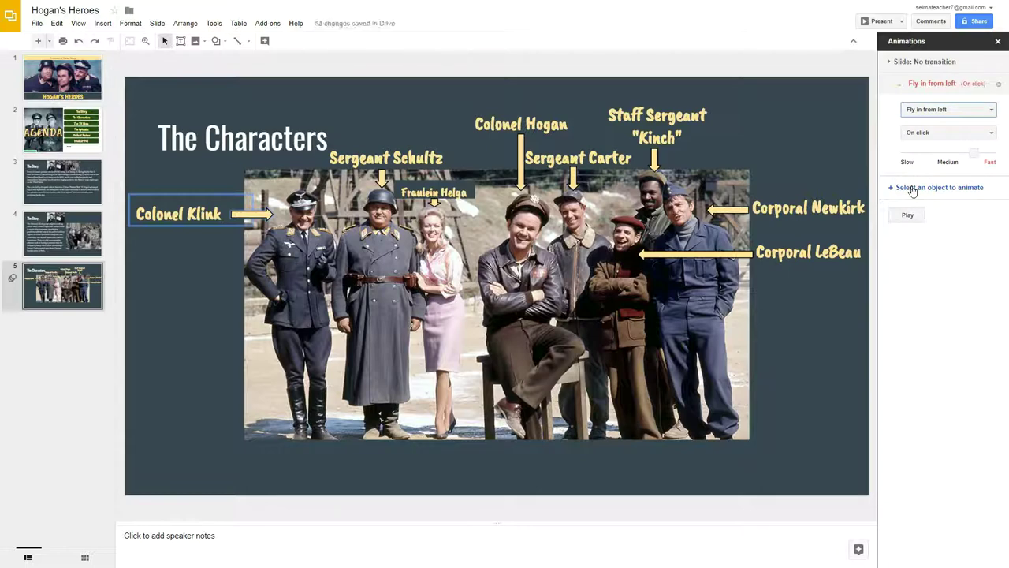
# - Give the Sergeant Schultz group a Fly in from top animation
pyautogui.click(910, 188)
pyautogui.click(389, 158)
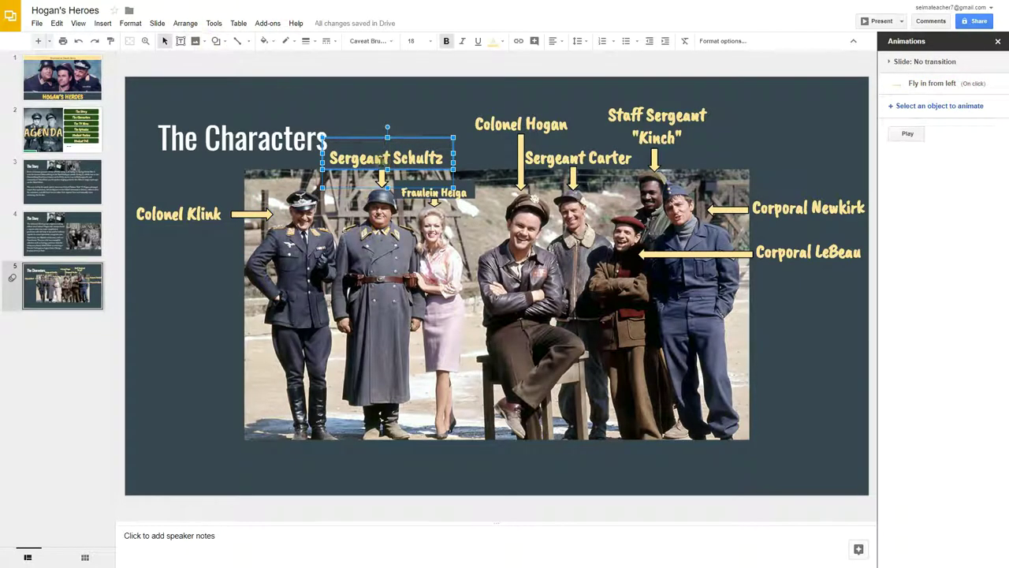
pyautogui.keyDown('shift'); pyautogui.click(382, 180); pyautogui.keyUp('shift')
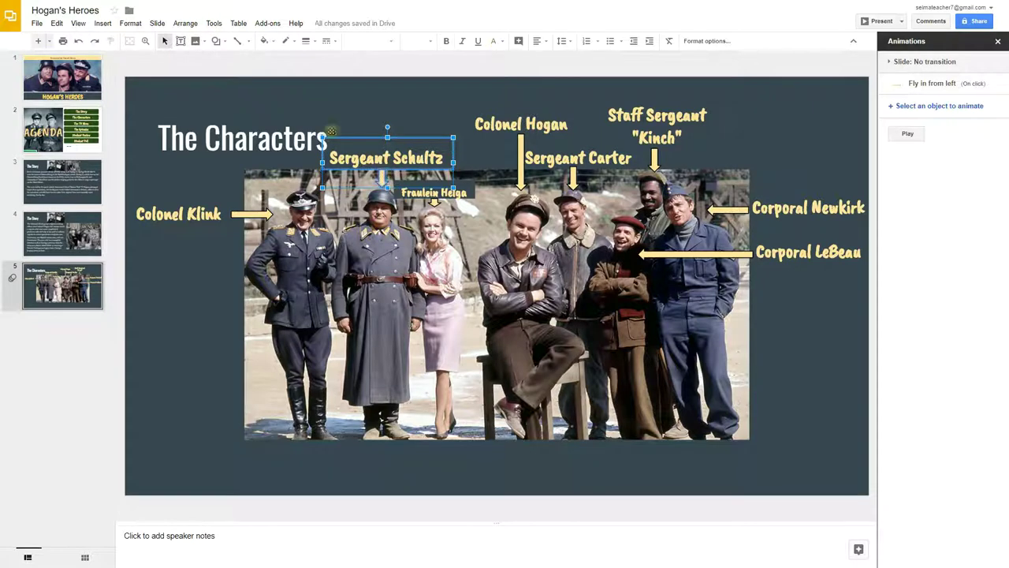
pyautogui.click(184, 24)
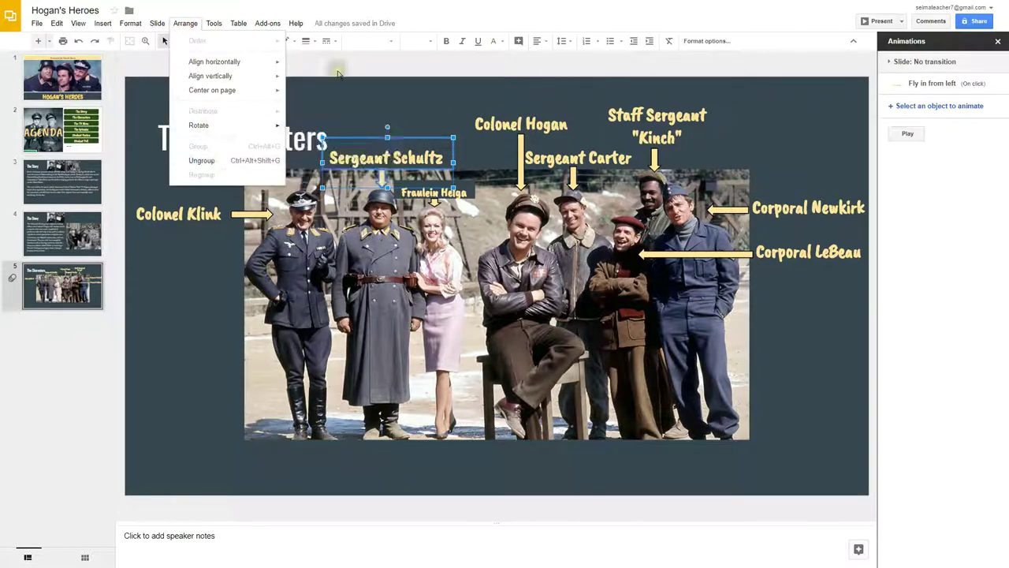
pyautogui.click(383, 70)
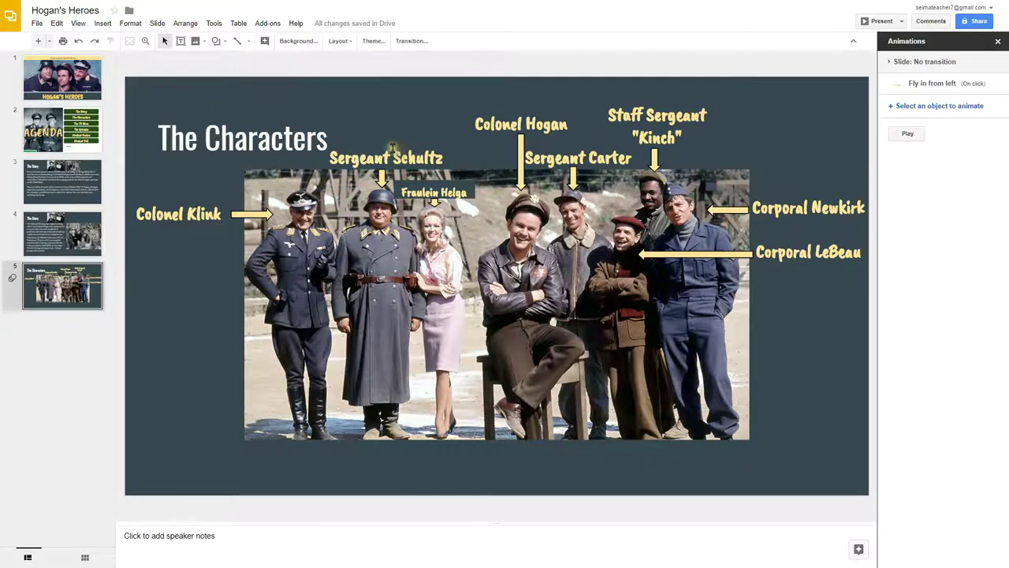
pyautogui.click(934, 109)
pyautogui.click(935, 109)
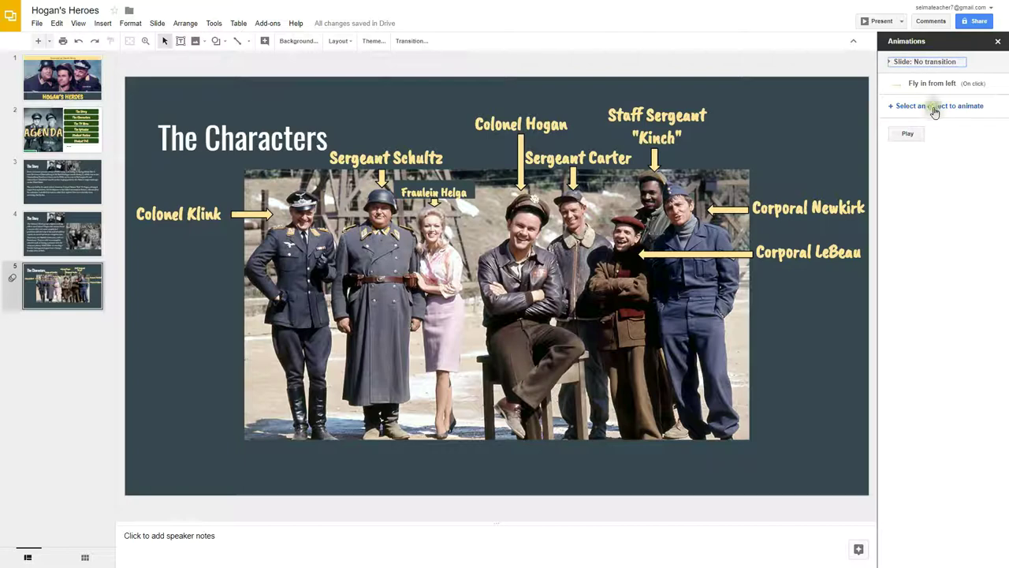
pyautogui.click(934, 111)
pyautogui.click(386, 156)
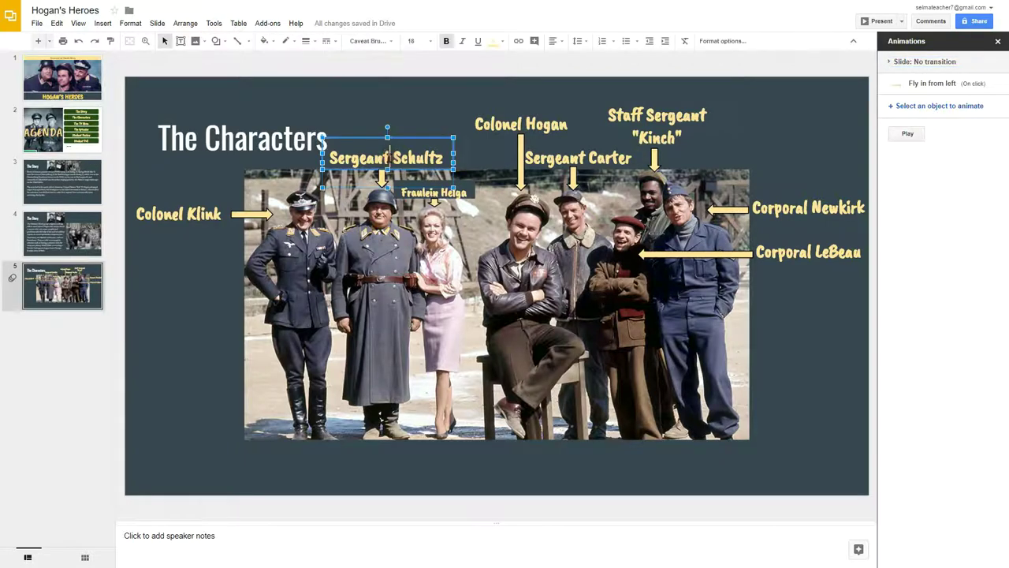
pyautogui.click(946, 110)
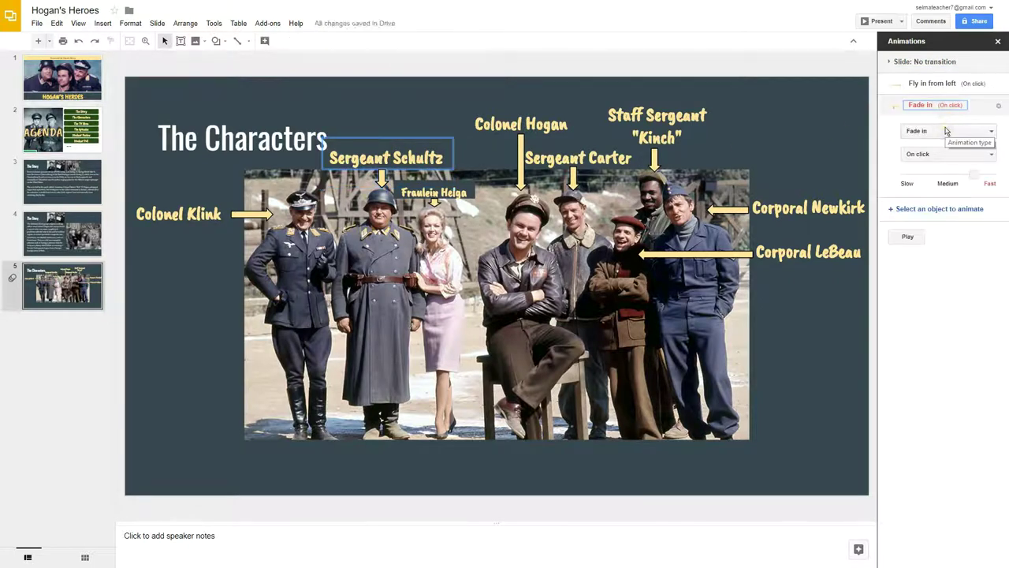
pyautogui.click(946, 131)
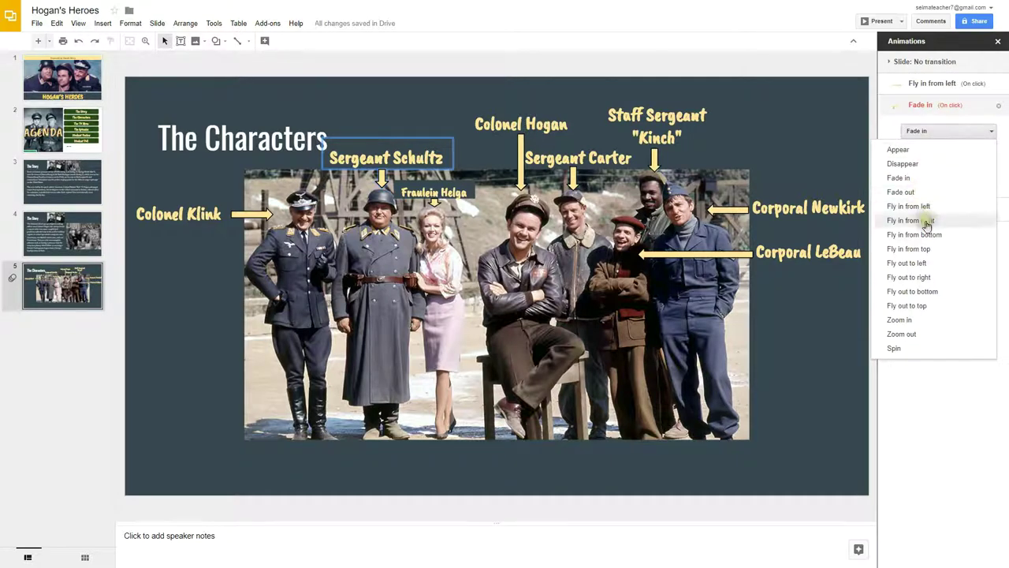
pyautogui.click(928, 249)
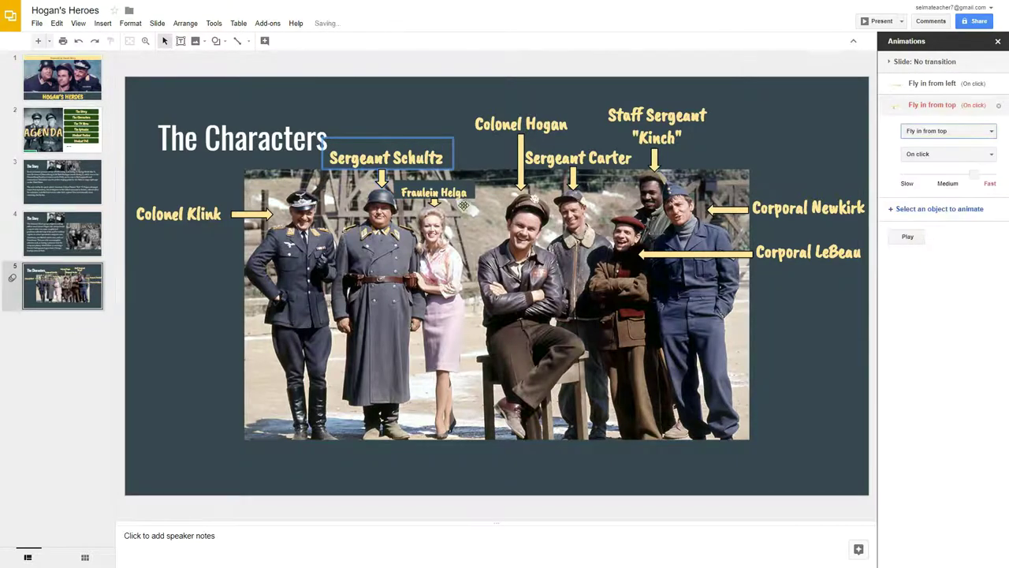
# - Group the Fraulein Helga label with its arrow and animate it to Fly in from top
pyautogui.click(435, 192)
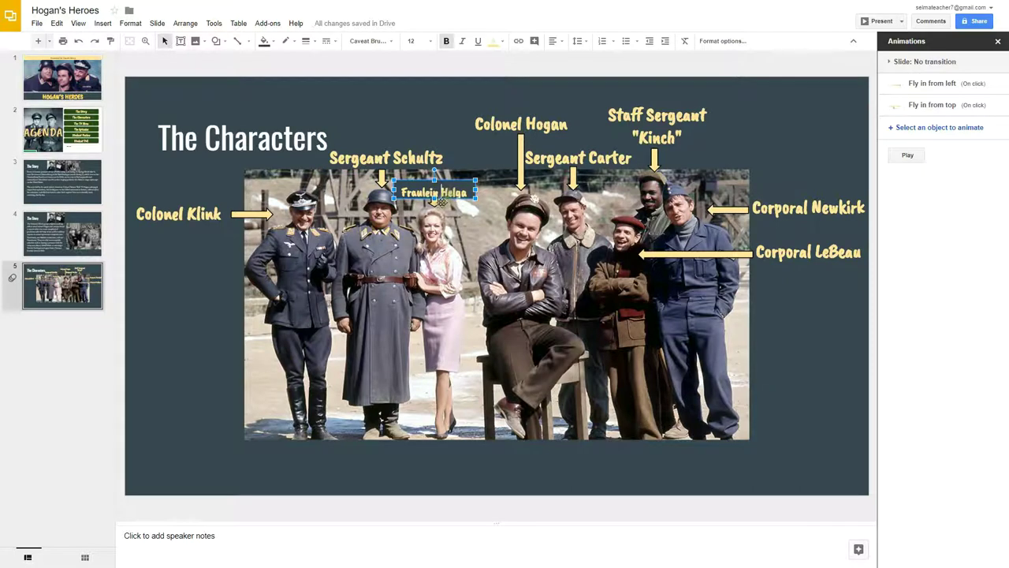
pyautogui.click(435, 203)
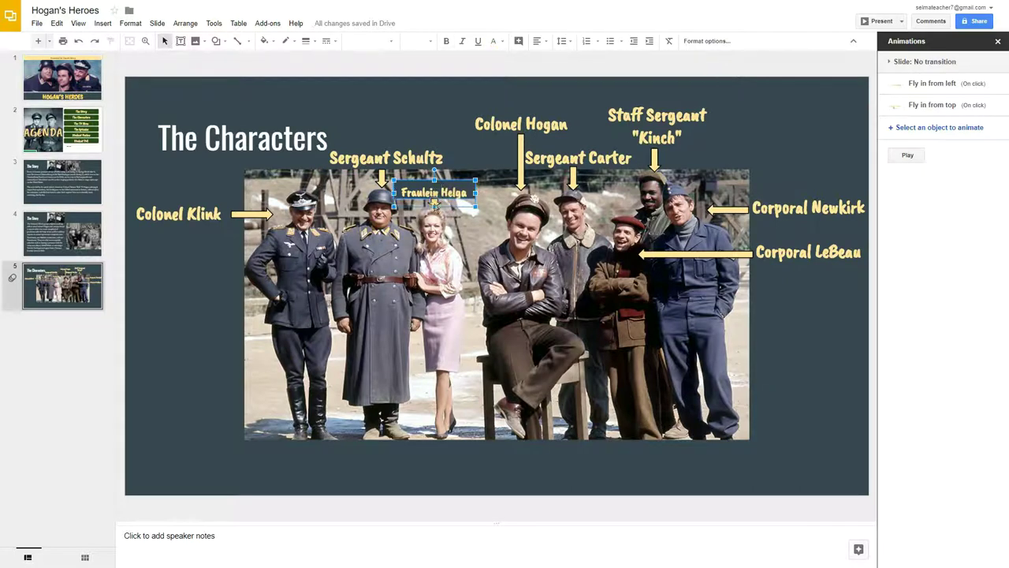
pyautogui.click(185, 23)
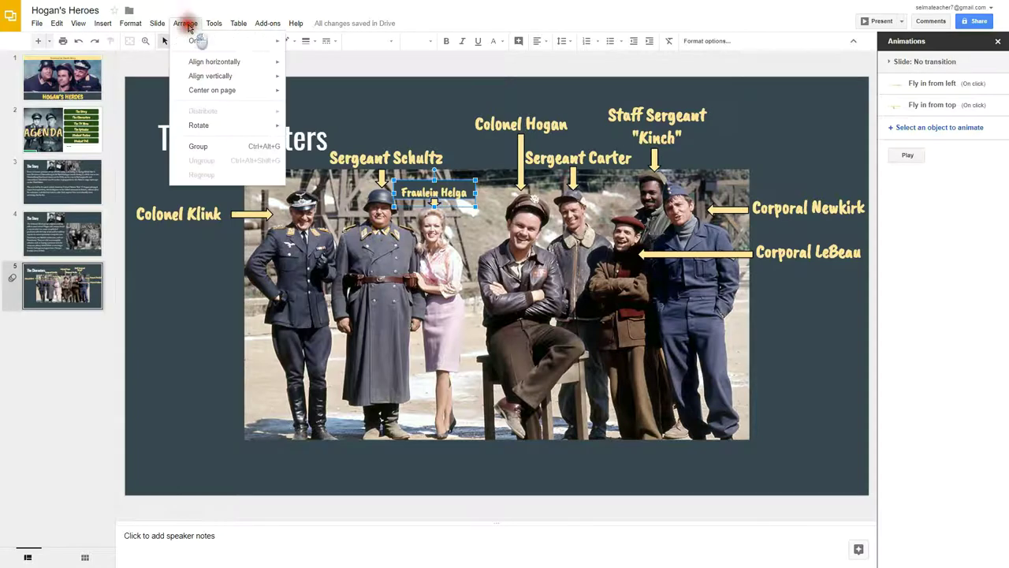
pyautogui.click(222, 147)
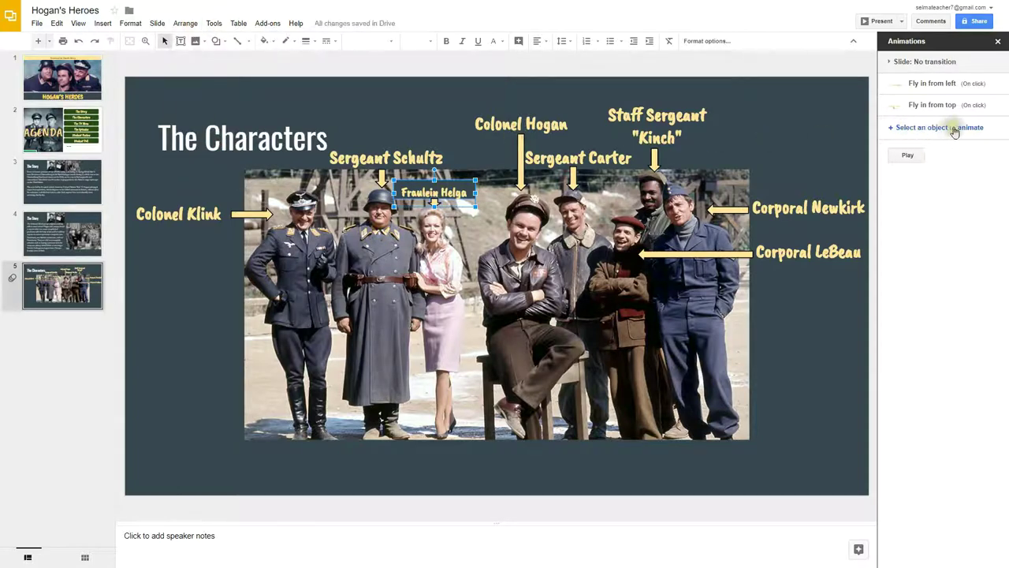
pyautogui.click(952, 130)
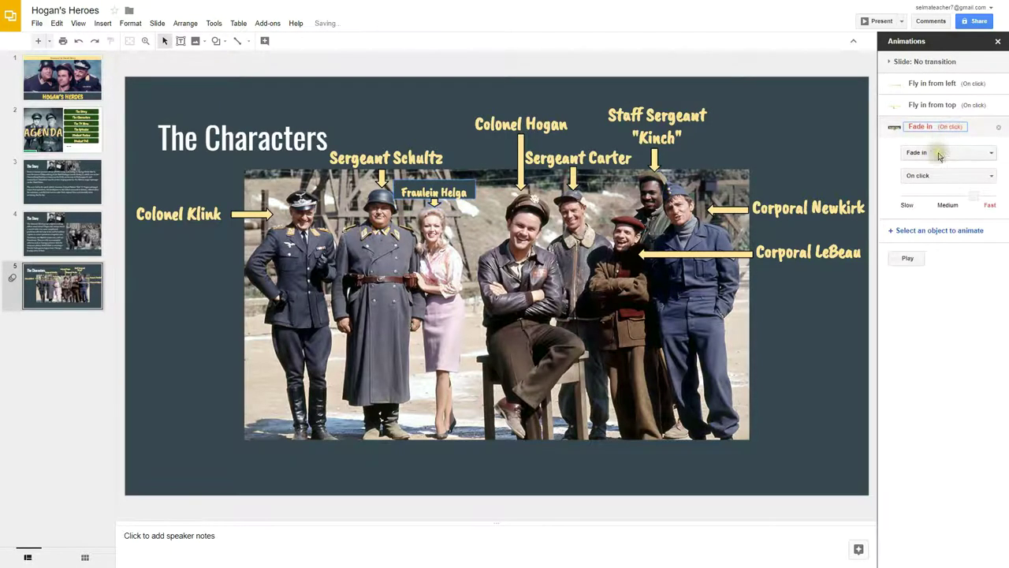
pyautogui.click(917, 155)
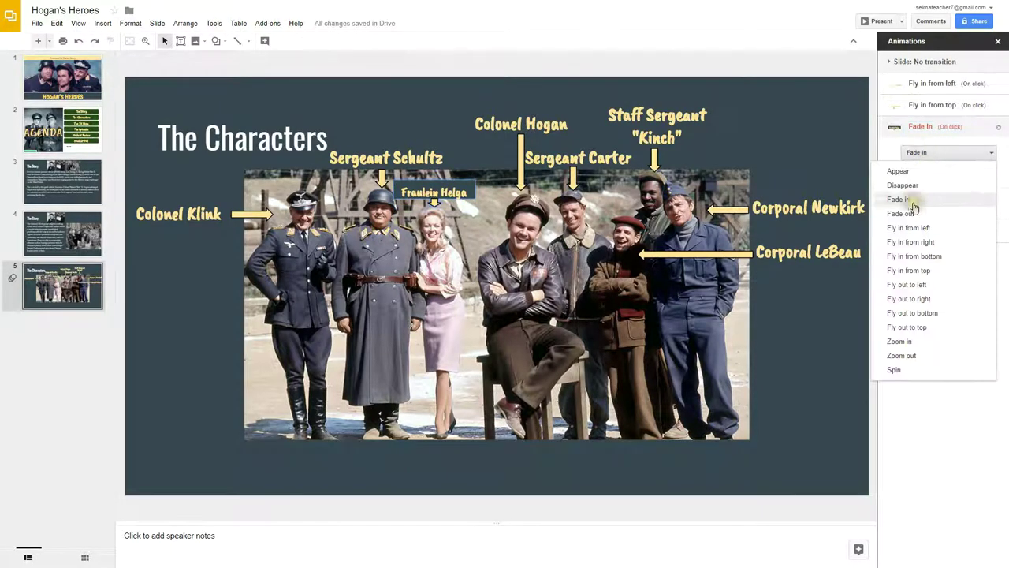
pyautogui.click(924, 273)
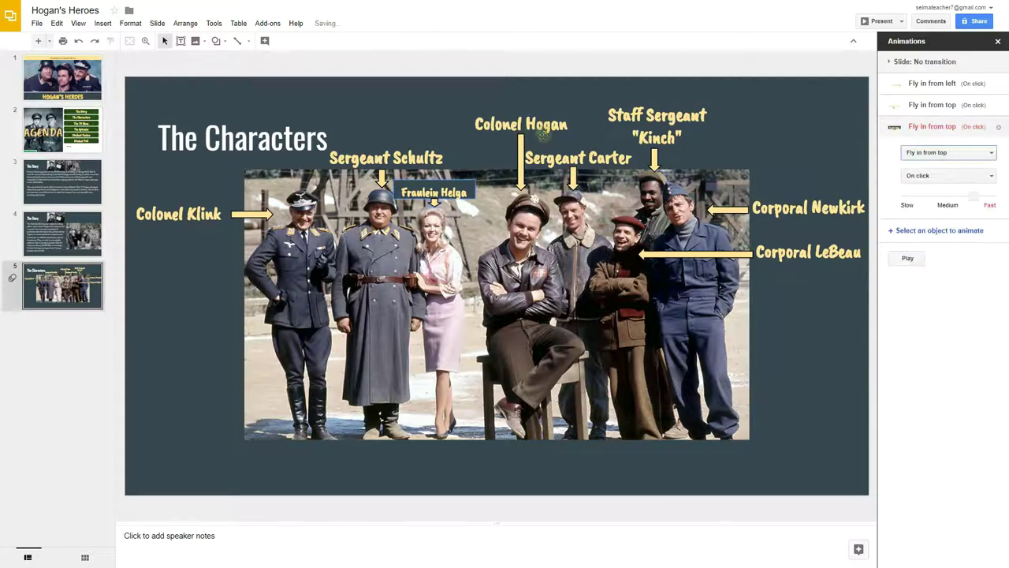
pyautogui.click(533, 124)
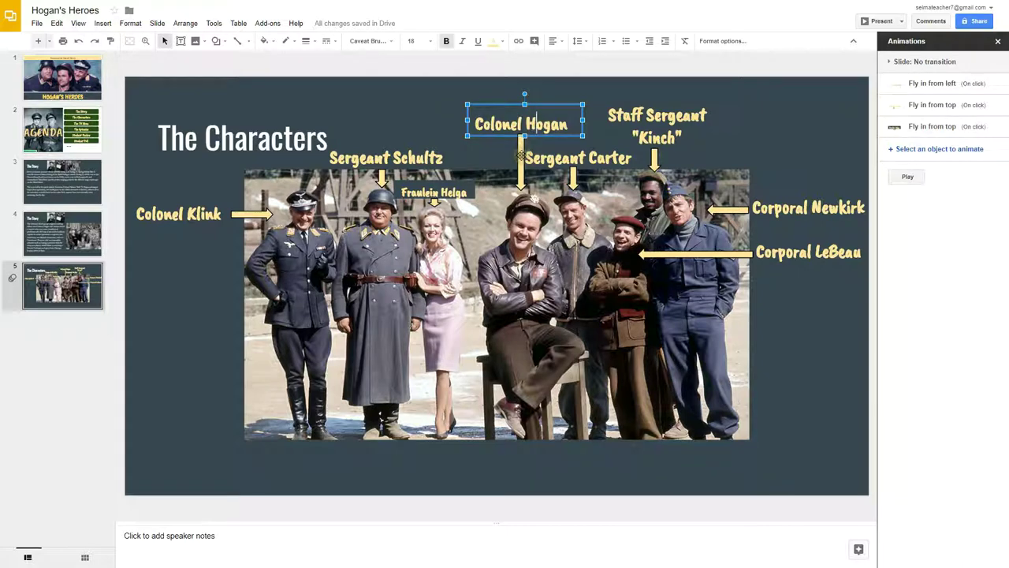
# - Group Colonel Hogan's label with its arrow and set it to Fly in from top
pyautogui.keyDown('shift'); pyautogui.click(520, 155); pyautogui.keyUp('shift')
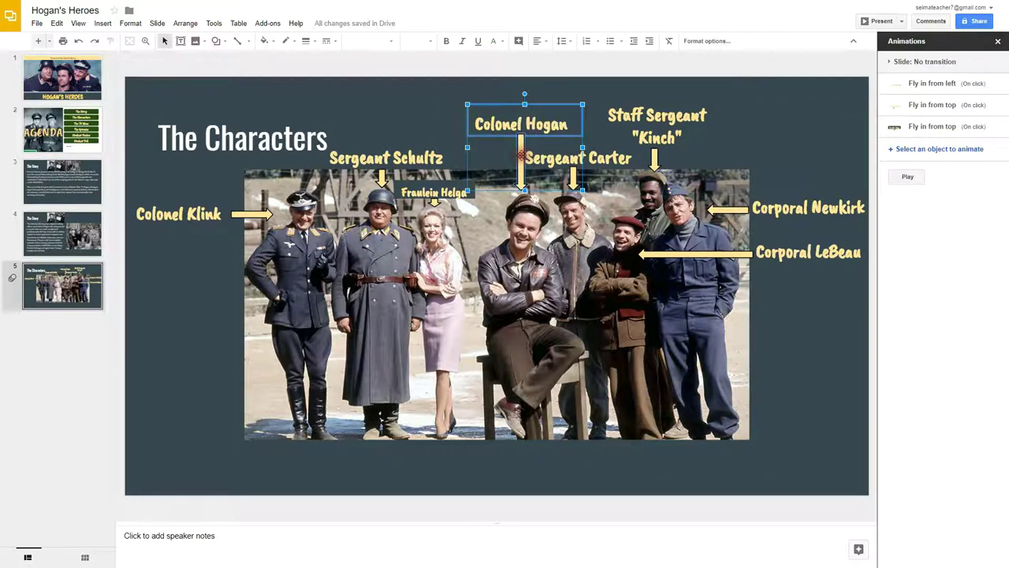
pyautogui.click(186, 23)
pyautogui.click(204, 146)
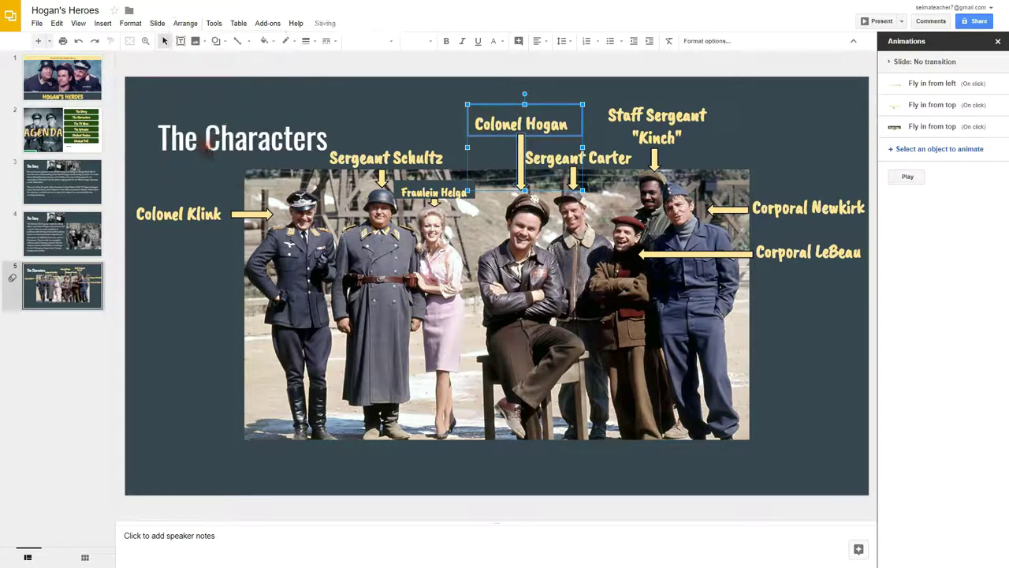
pyautogui.click(934, 149)
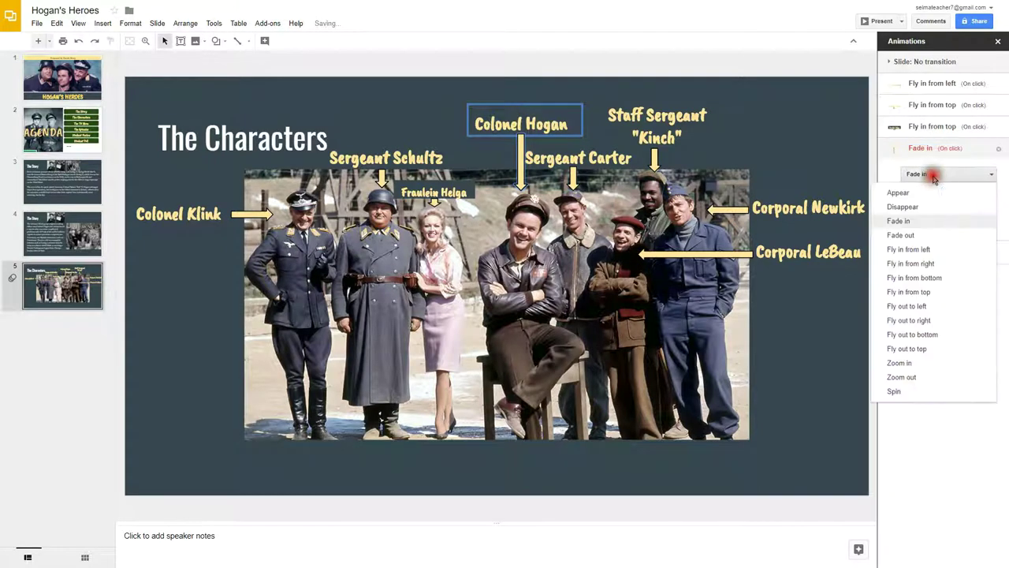
pyautogui.click(935, 174)
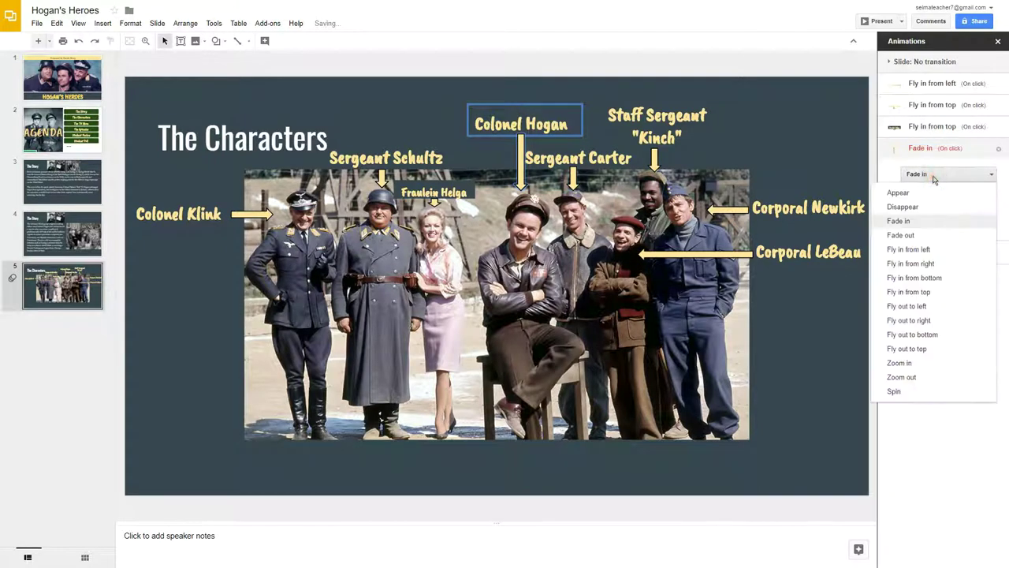
pyautogui.click(922, 293)
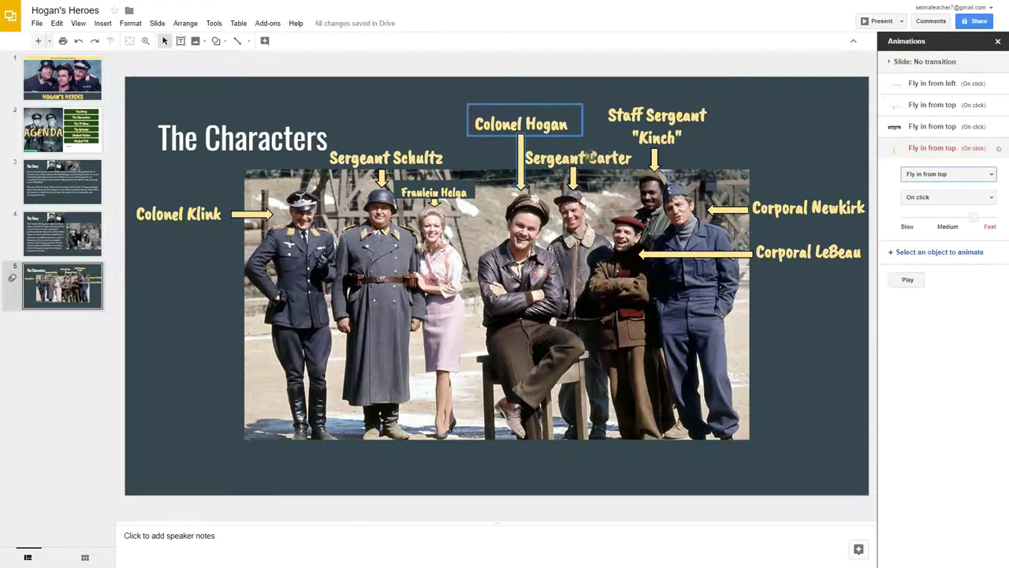
# - Group the Sergeant Carter label with its arrow and add a Fly in from top animation
pyautogui.click(597, 159)
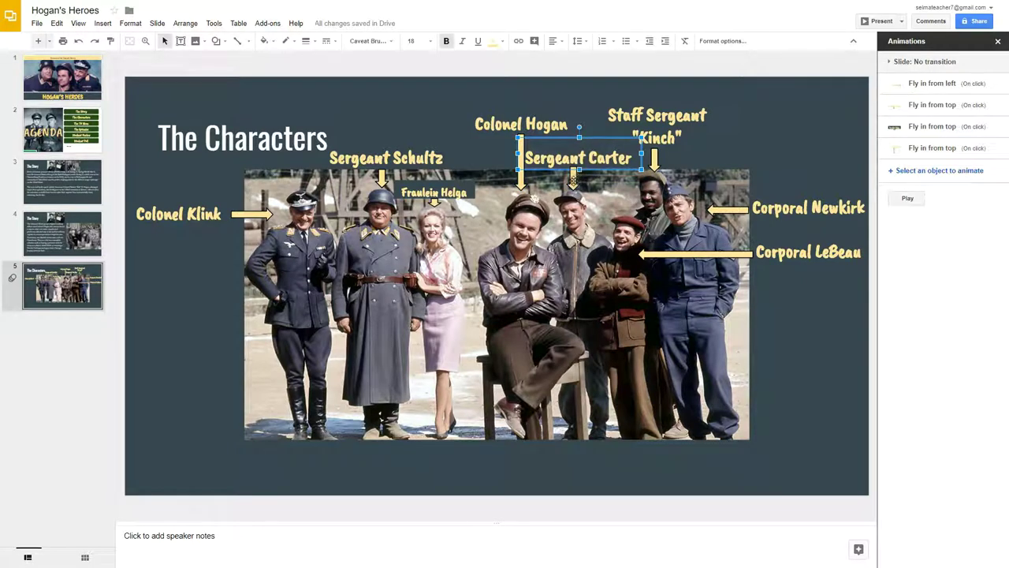
pyautogui.keyDown('shift'); pyautogui.click(574, 180); pyautogui.keyUp('shift')
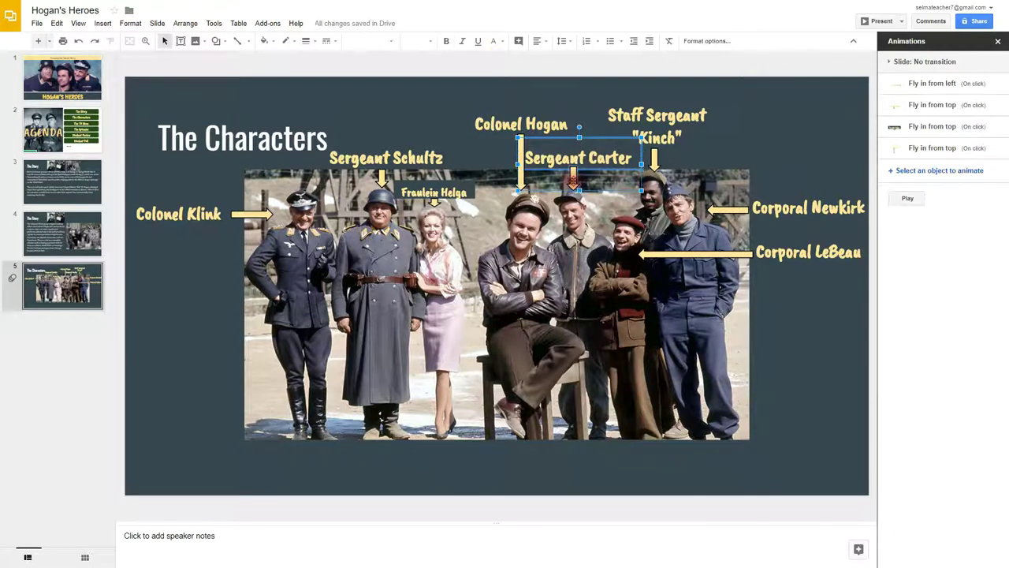
pyautogui.click(186, 24)
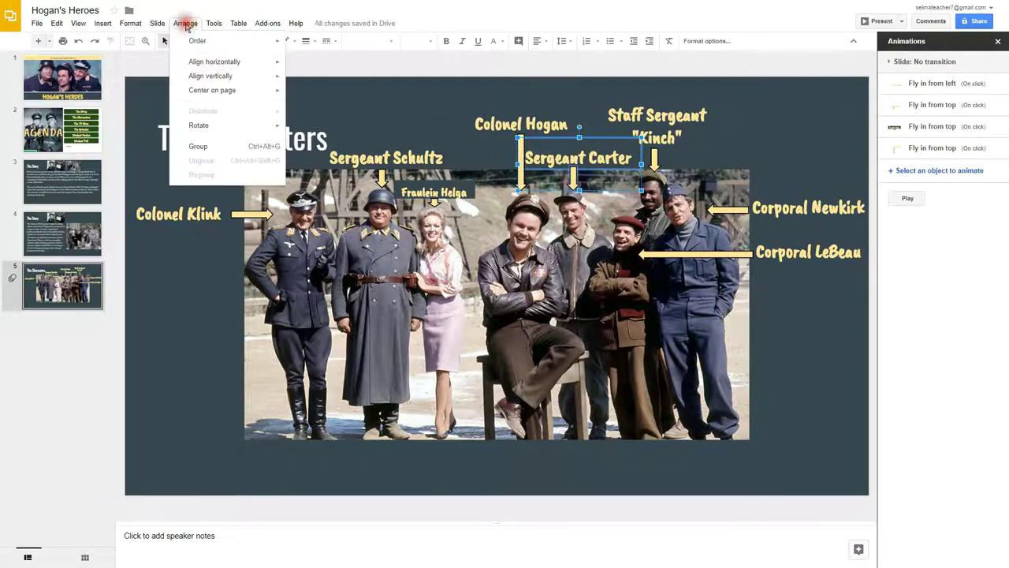
pyautogui.click(220, 150)
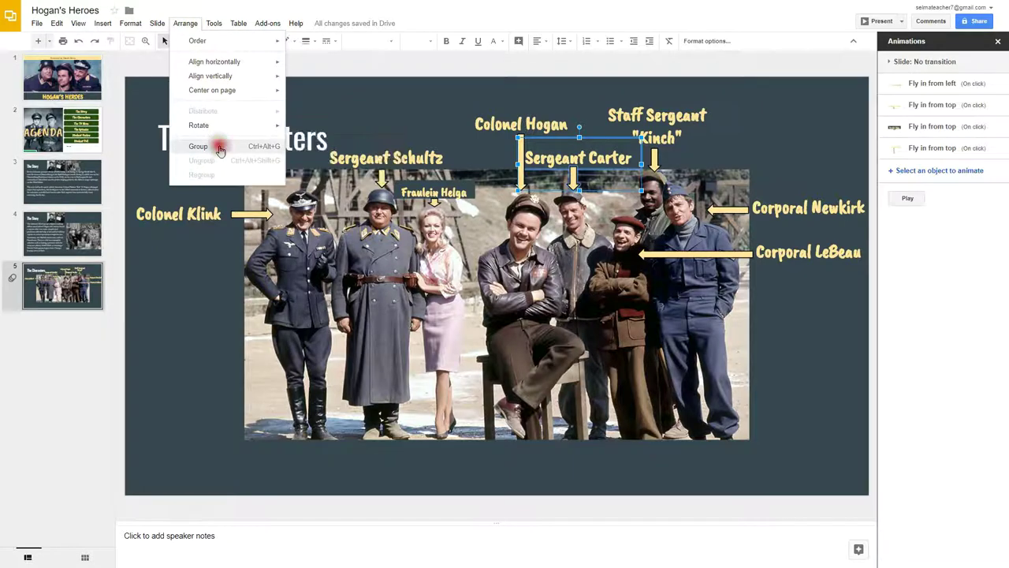
pyautogui.click(951, 172)
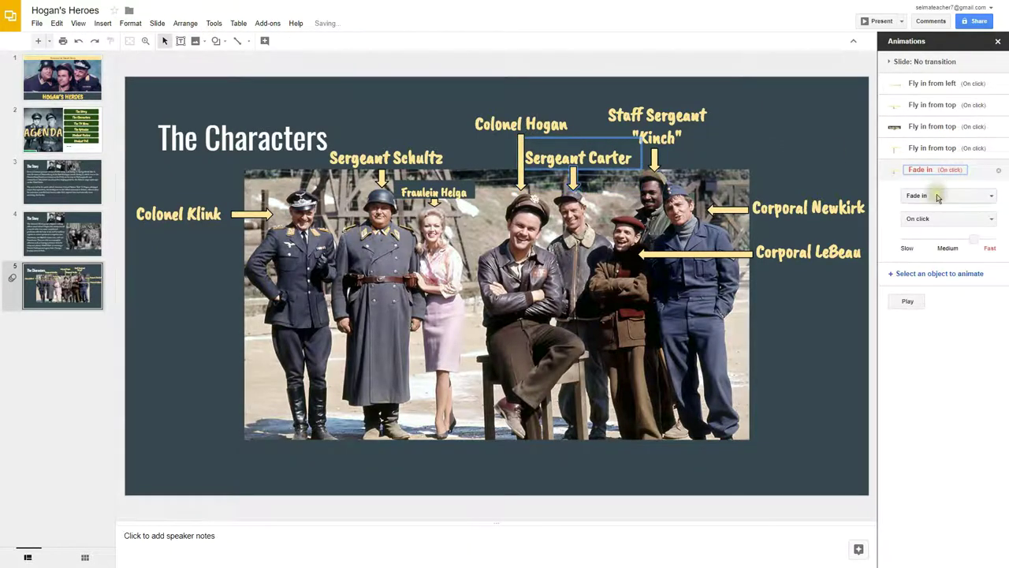
pyautogui.click(937, 197)
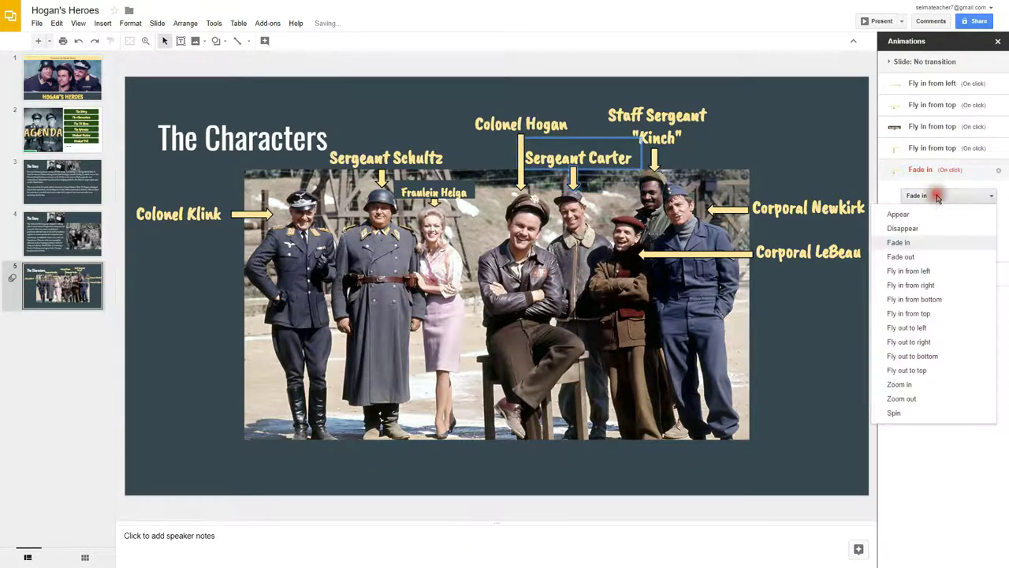
pyautogui.click(914, 315)
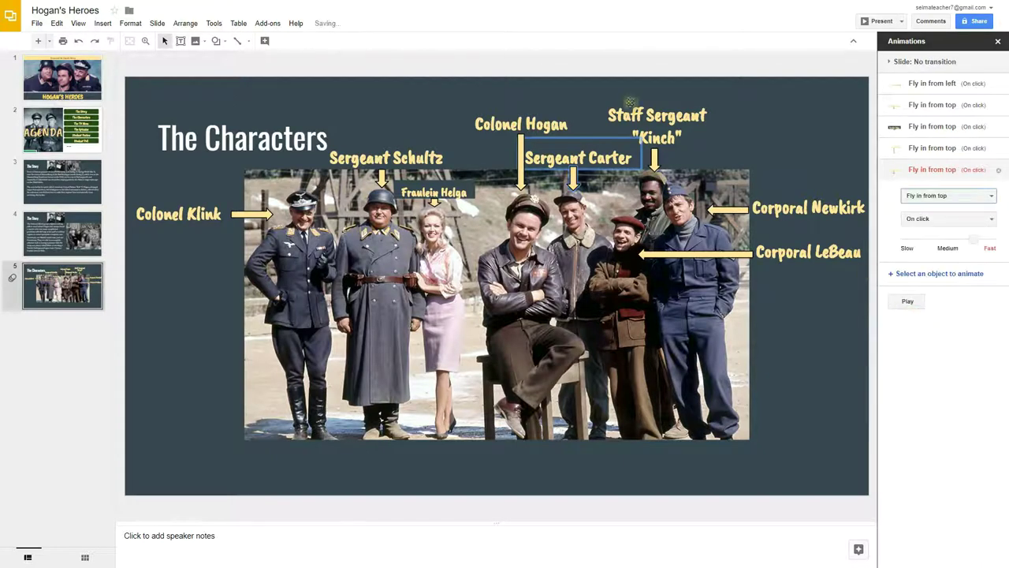
# - Group the Staff Sergeant Kinch label with its arrow and make it Fly in from top
pyautogui.click(663, 137)
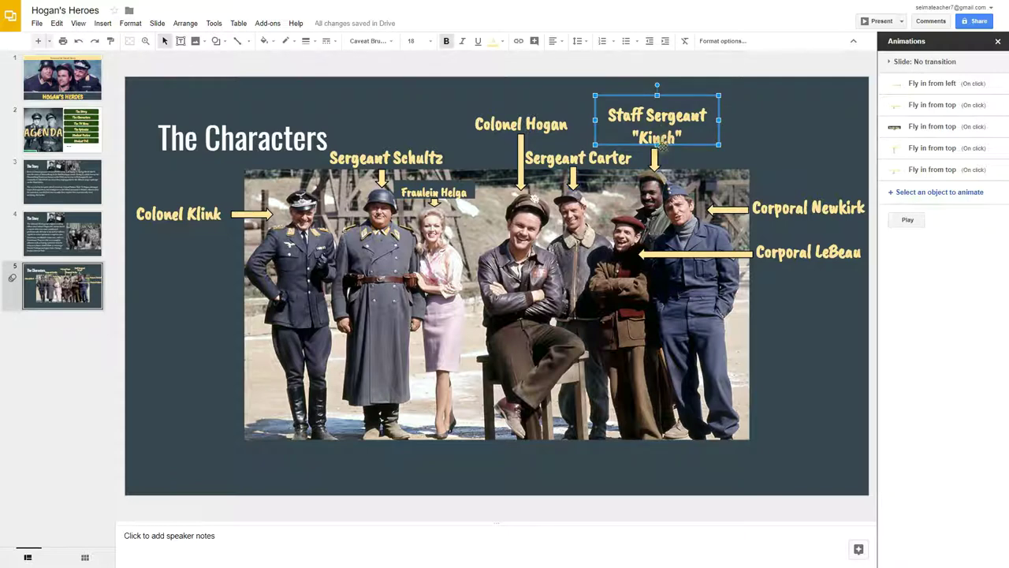
pyautogui.keyDown('shift'); pyautogui.click(655, 161); pyautogui.keyUp('shift')
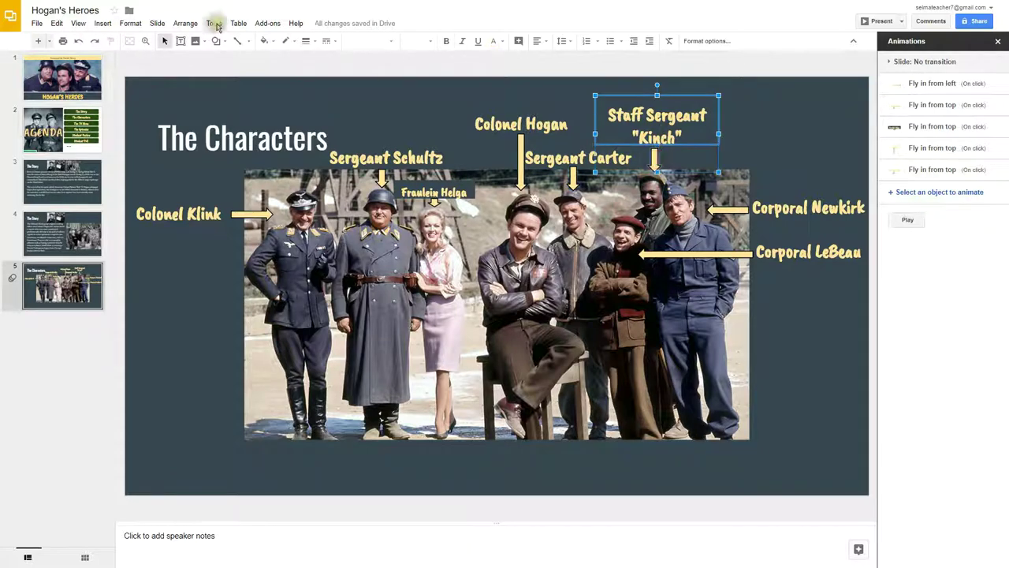
pyautogui.click(186, 24)
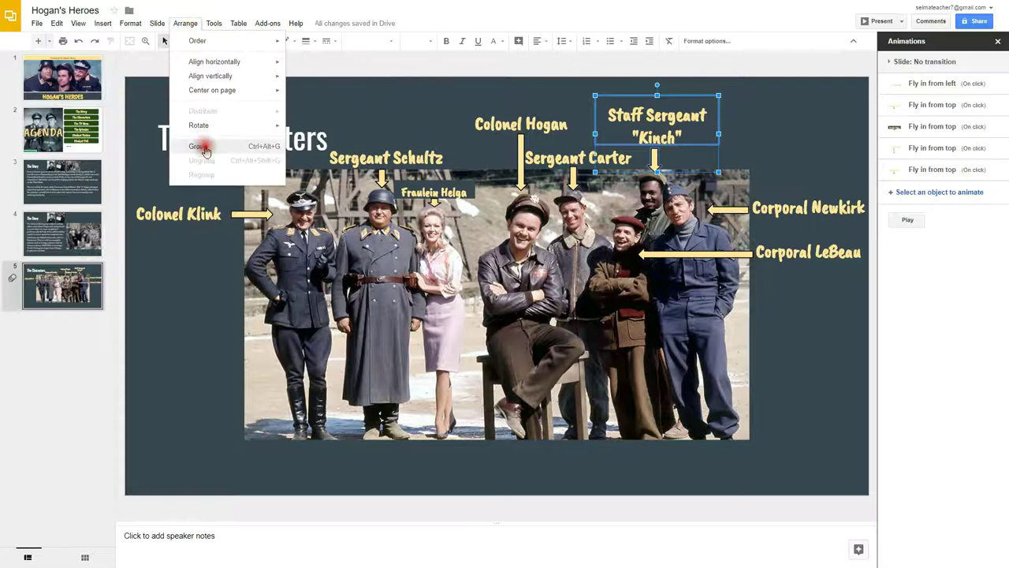
pyautogui.click(198, 147)
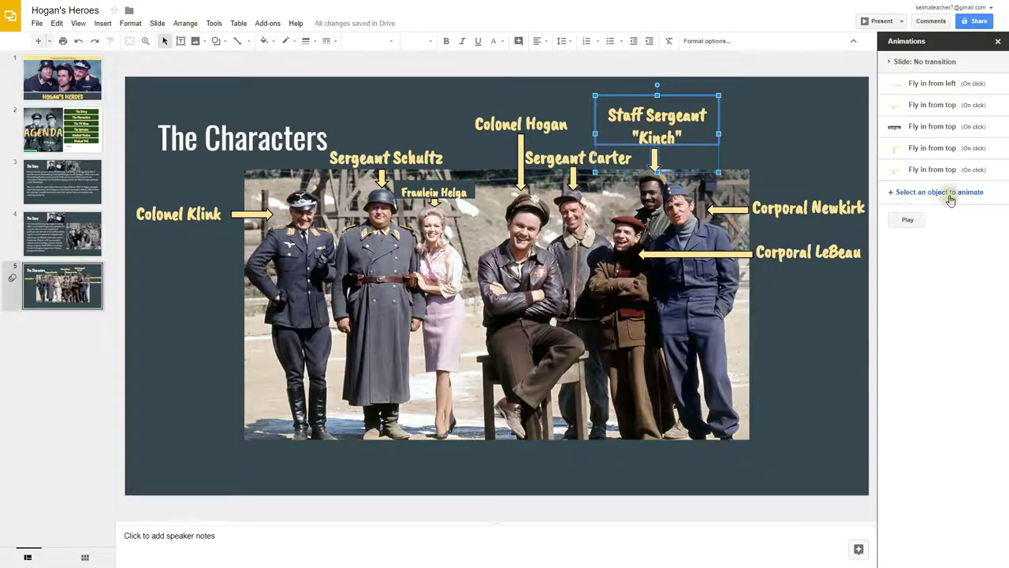
pyautogui.click(946, 192)
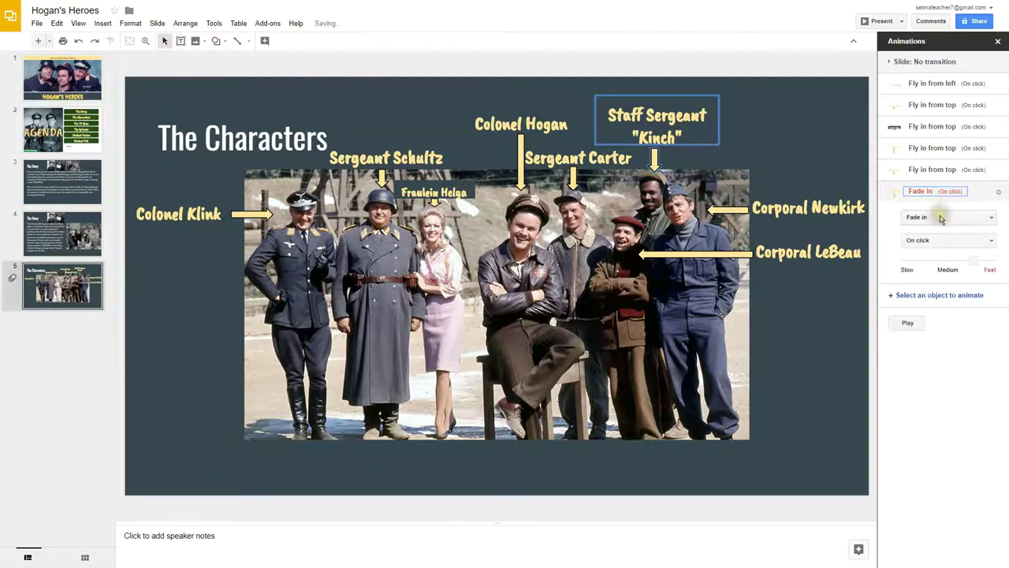
pyautogui.click(941, 219)
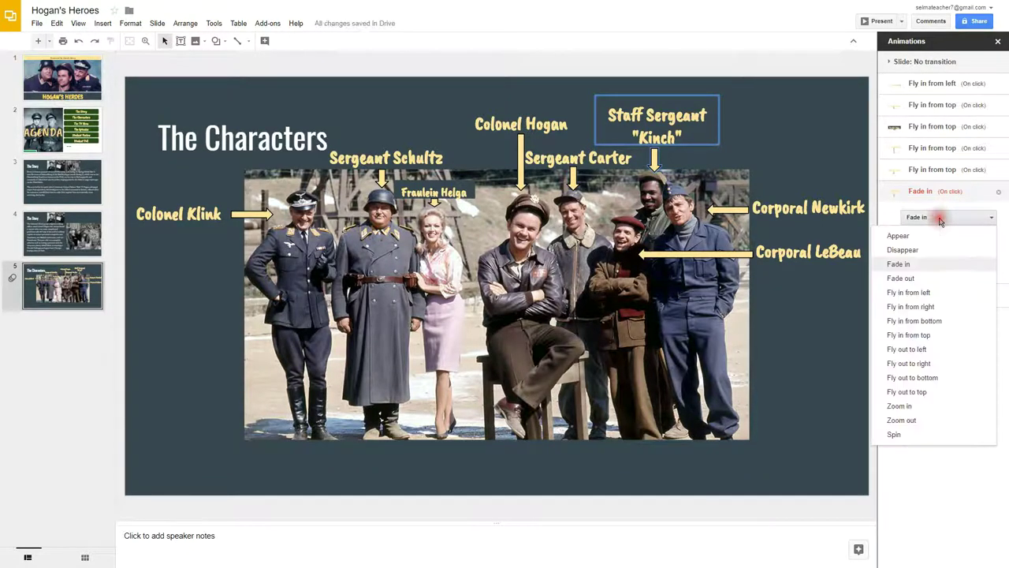
pyautogui.click(924, 337)
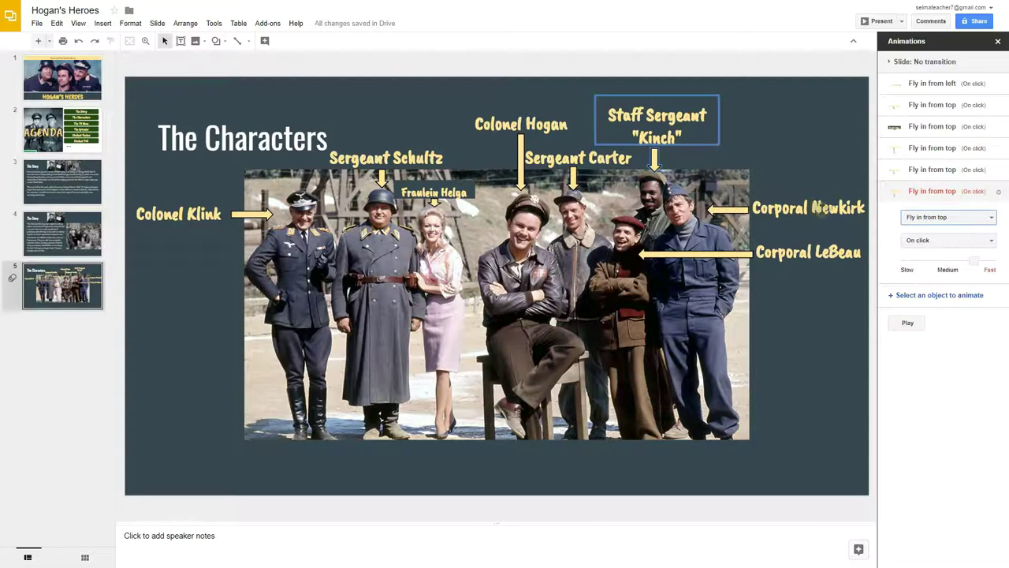
pyautogui.click(820, 207)
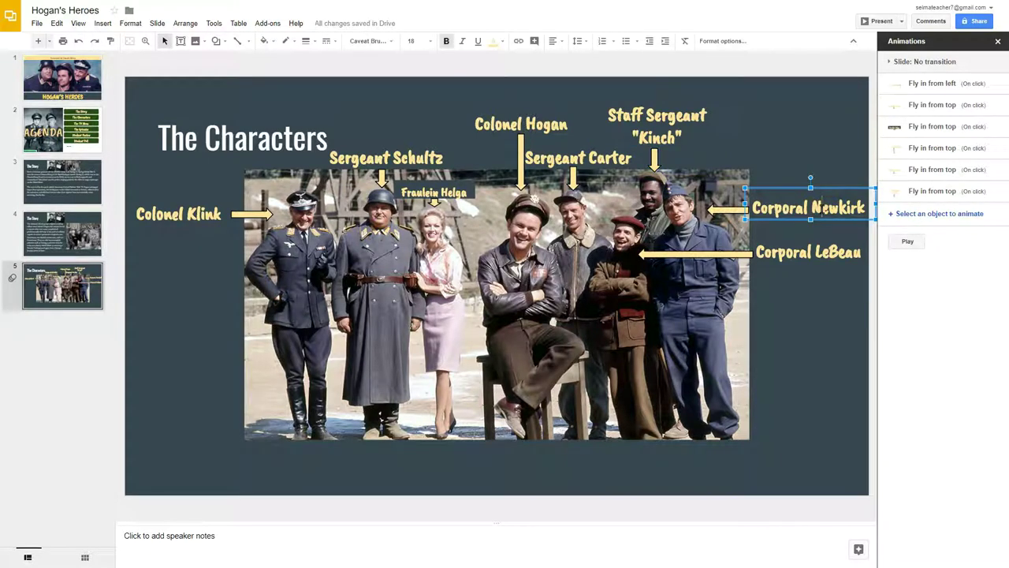
# - Group the Corporal Newkirk label with its arrow and animate it to fly in from the right
pyautogui.keyDown('shift'); pyautogui.click(722, 211); pyautogui.keyUp('shift')
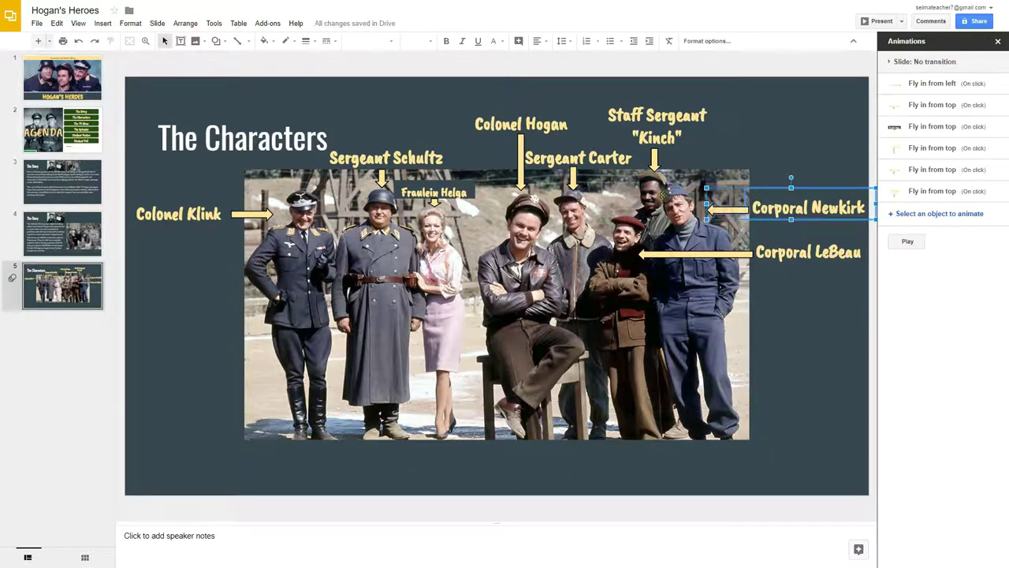
pyautogui.click(185, 23)
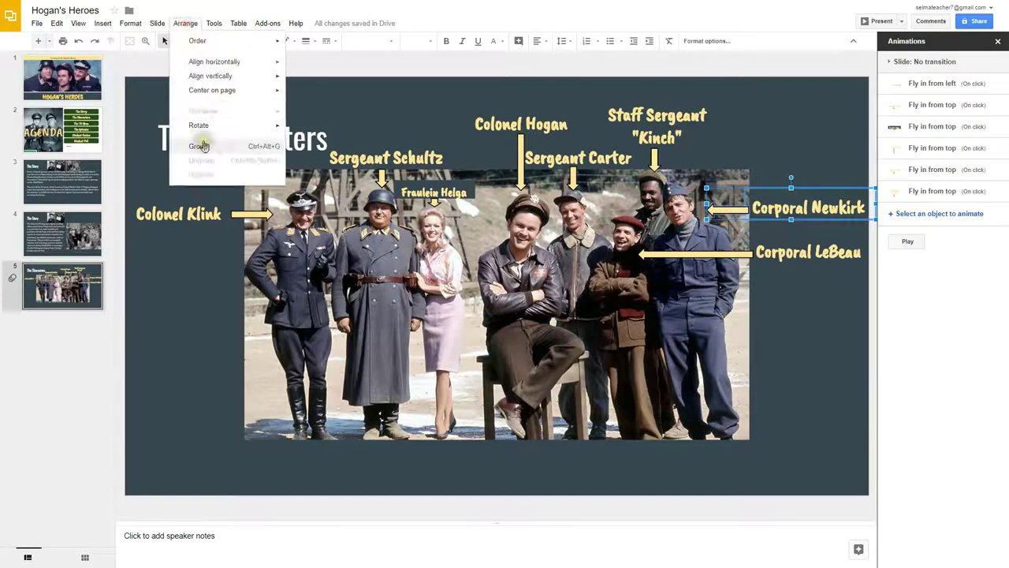
pyautogui.click(202, 147)
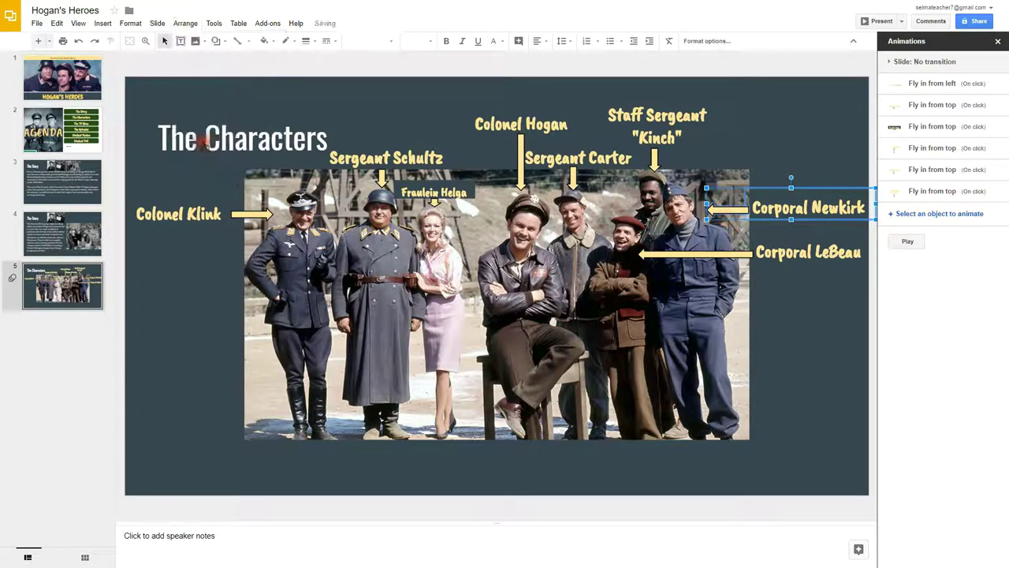
pyautogui.click(938, 214)
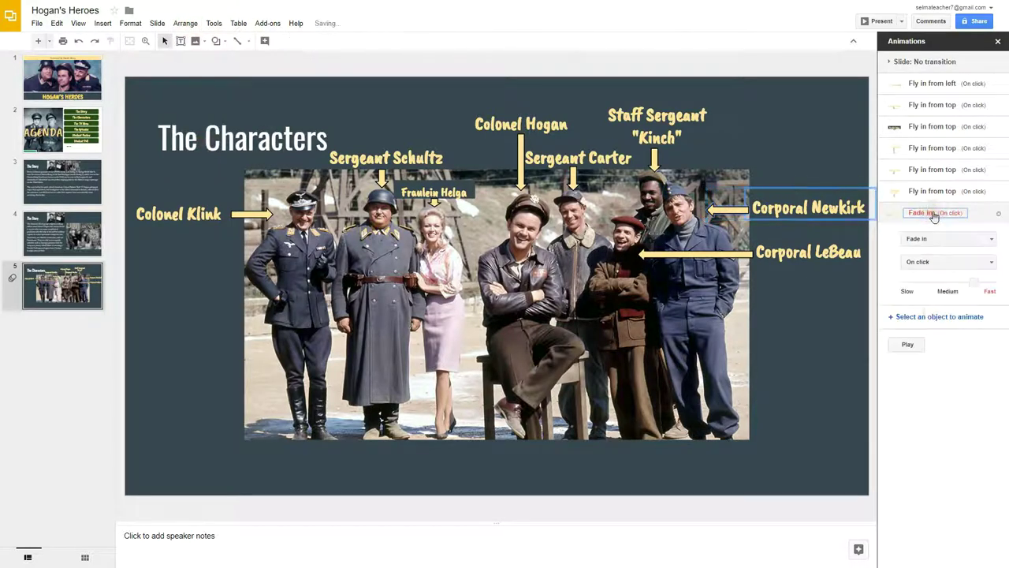
pyautogui.click(938, 239)
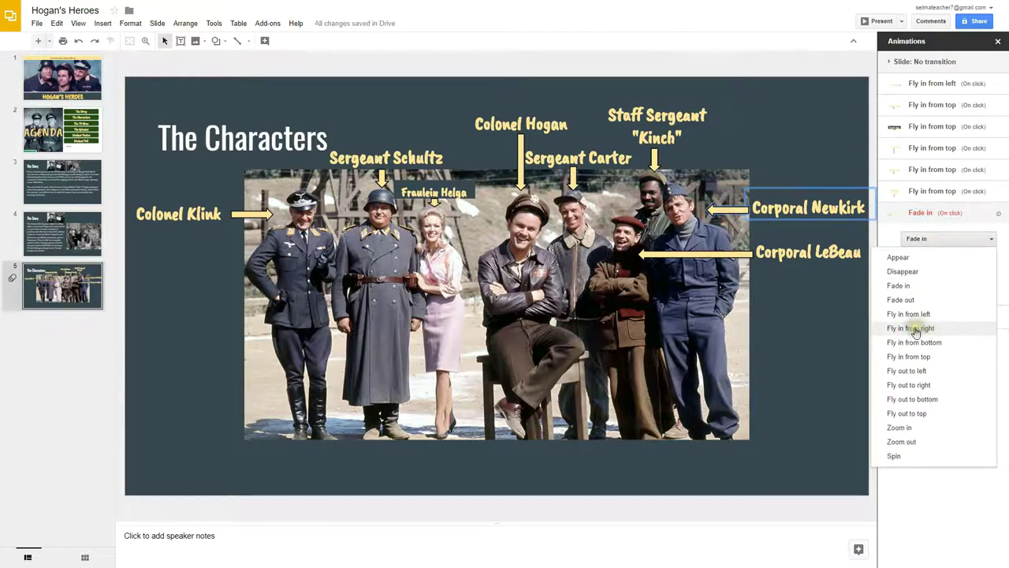
pyautogui.click(919, 329)
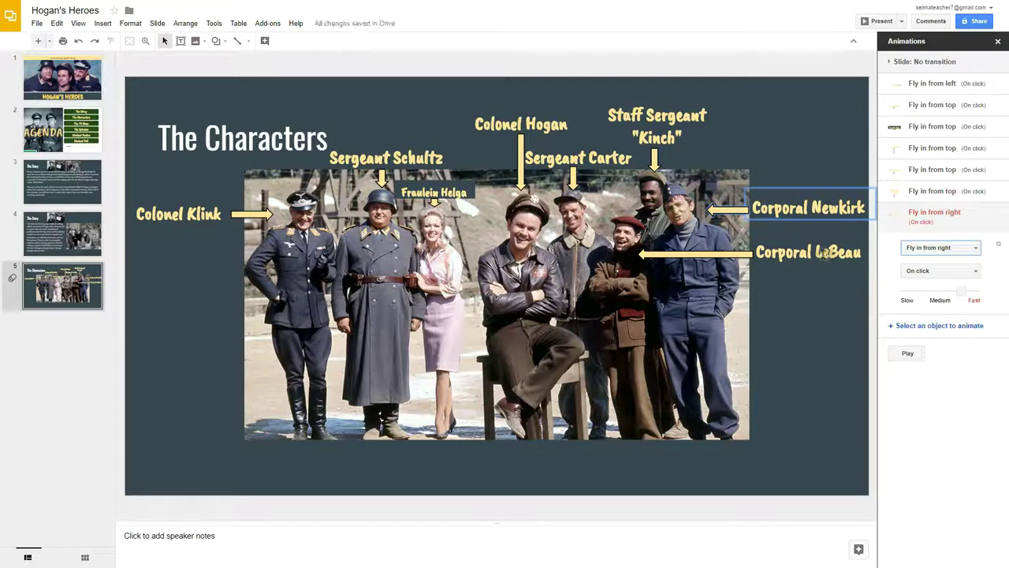
# - Group the Corporal LeBeau label with its arrow, add Fly in from right, and play the preview
pyautogui.click(823, 252)
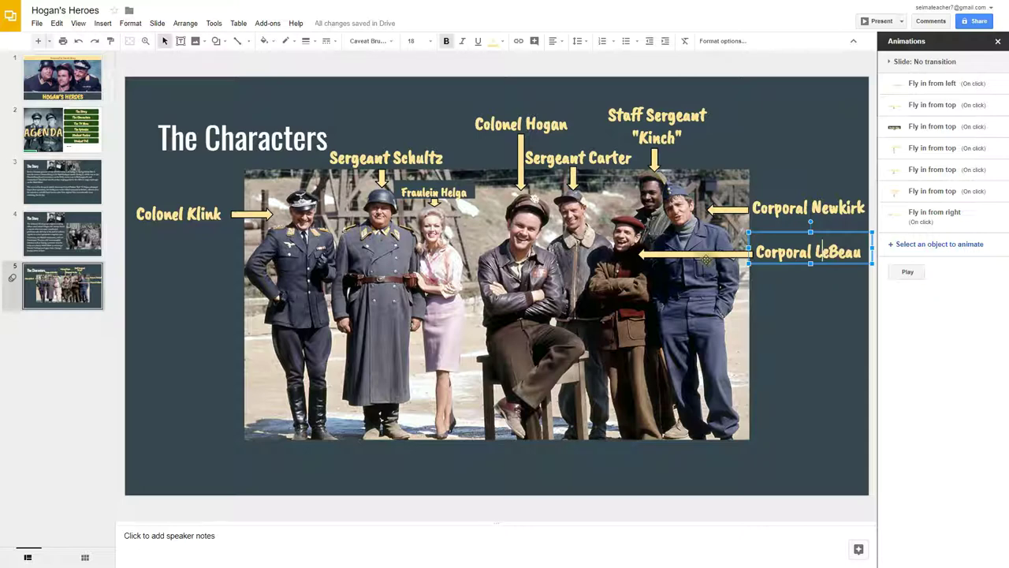
pyautogui.click(707, 254)
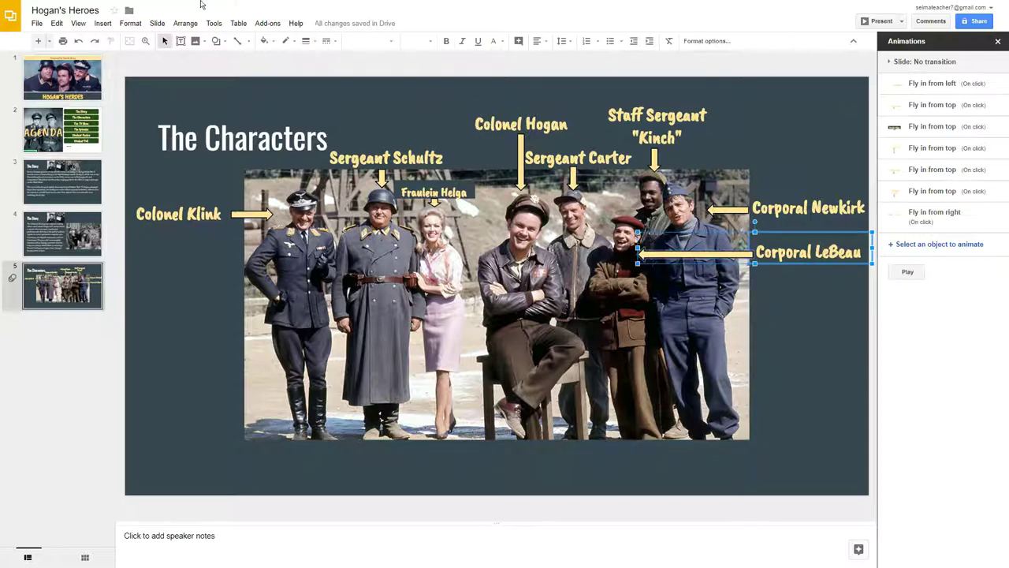
pyautogui.click(186, 23)
pyautogui.click(213, 147)
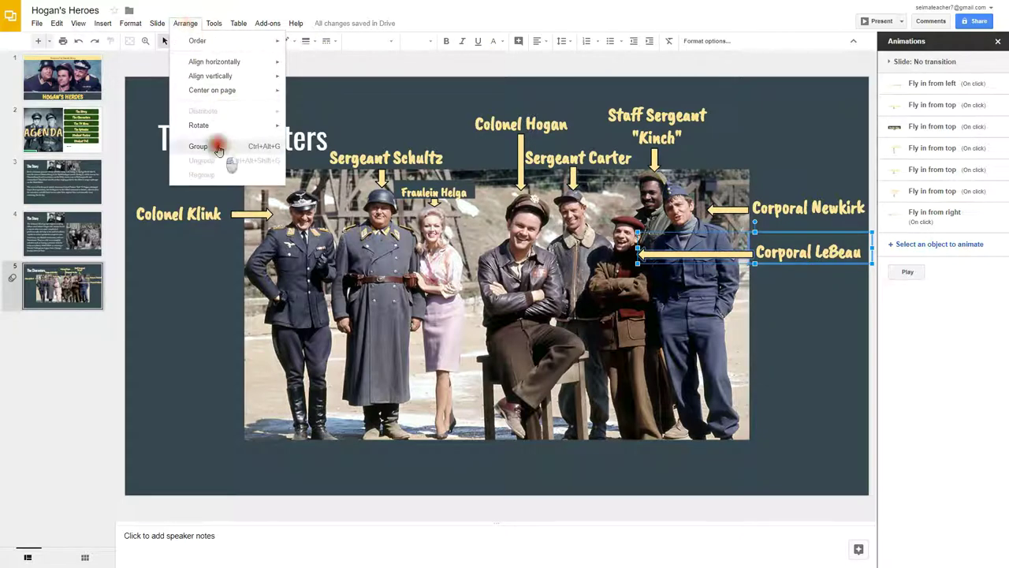
pyautogui.click(934, 247)
pyautogui.click(935, 269)
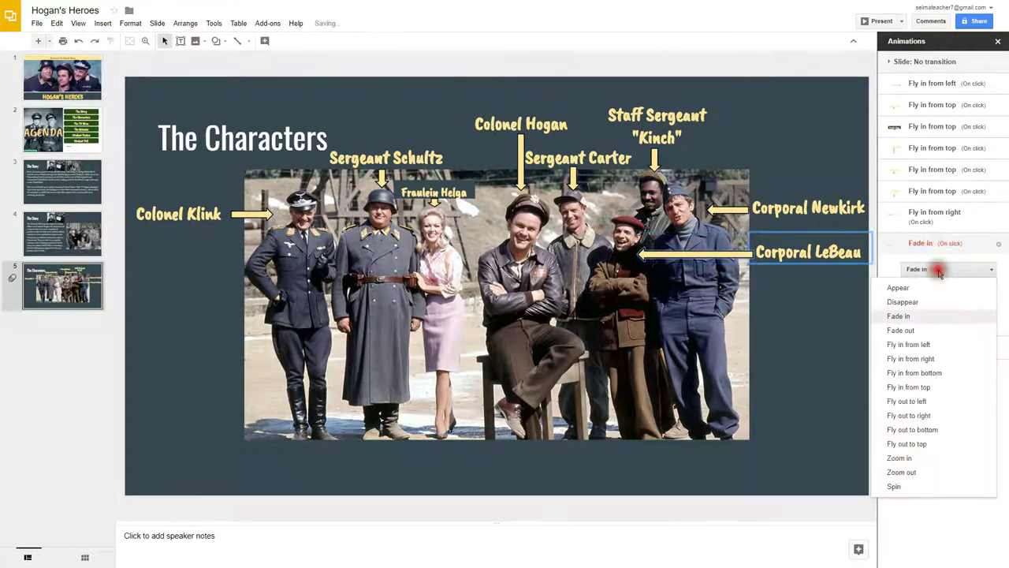
pyautogui.click(938, 362)
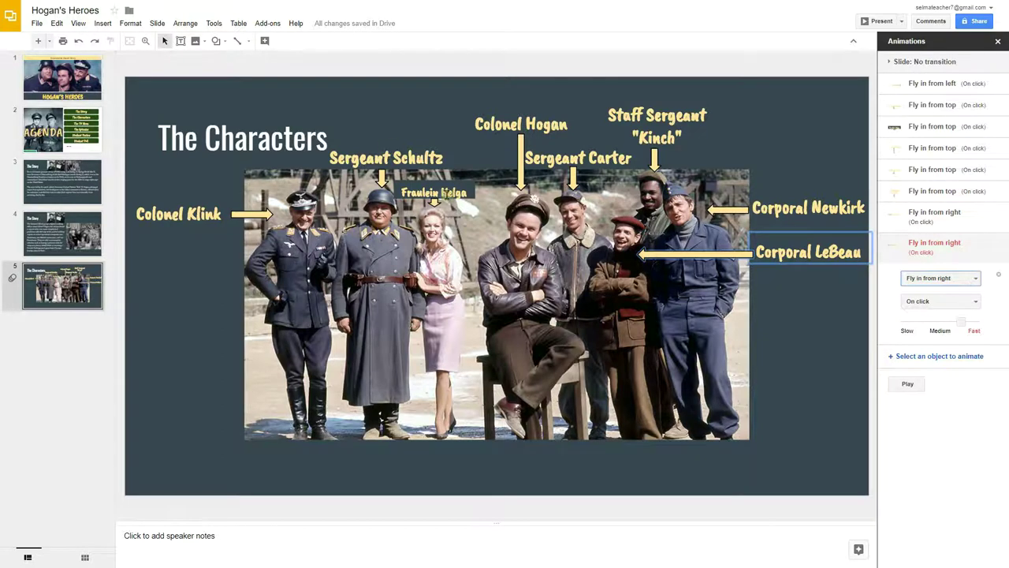
pyautogui.click(907, 385)
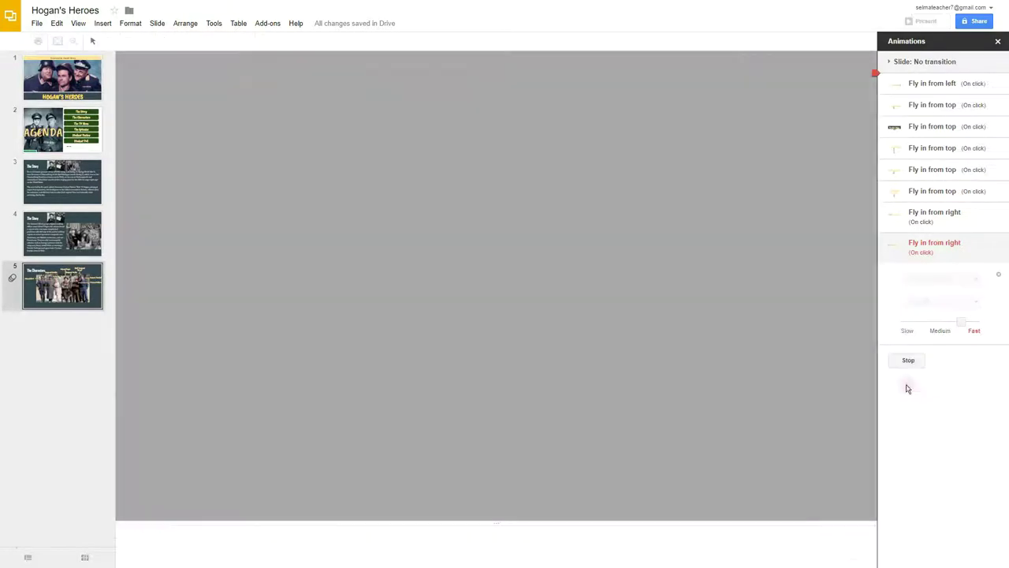
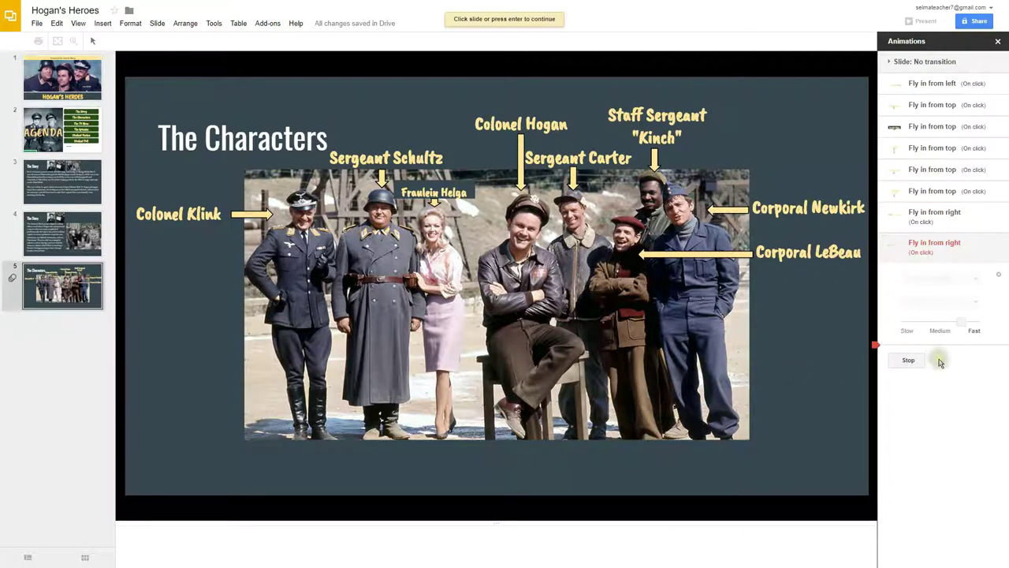
# - Stop the animation preview on The Characters slide and add a new slide after it
pyautogui.click(910, 361)
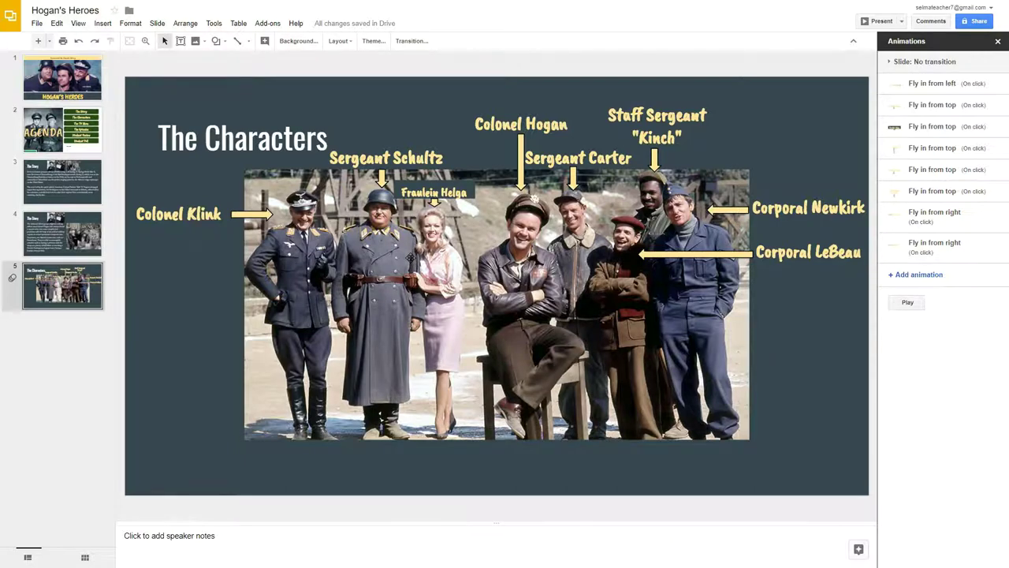
pyautogui.hotkey('ctrl', 'm')
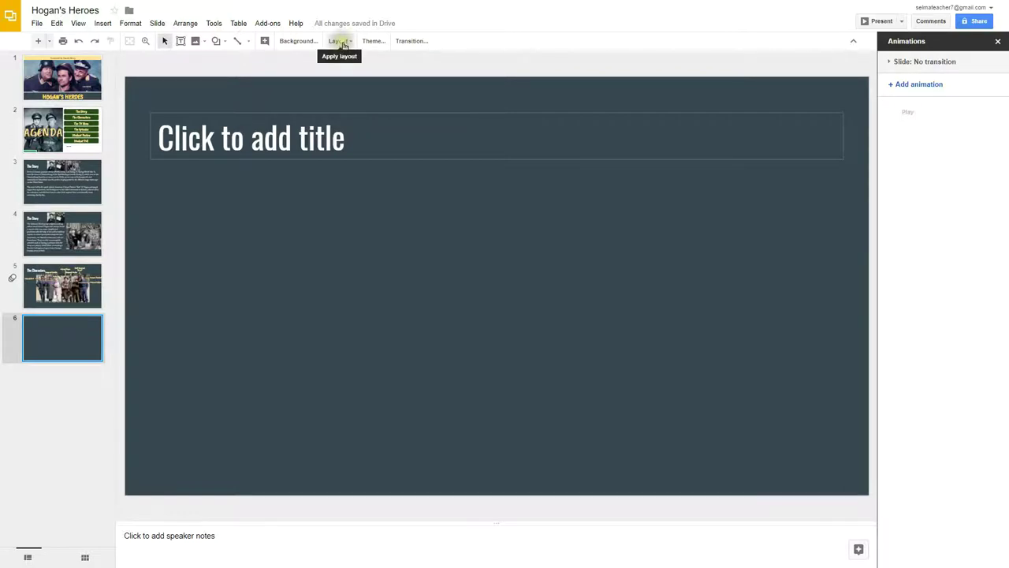
# - Apply the Title and body layout and title the slide 'The TV Show'
pyautogui.click(344, 44)
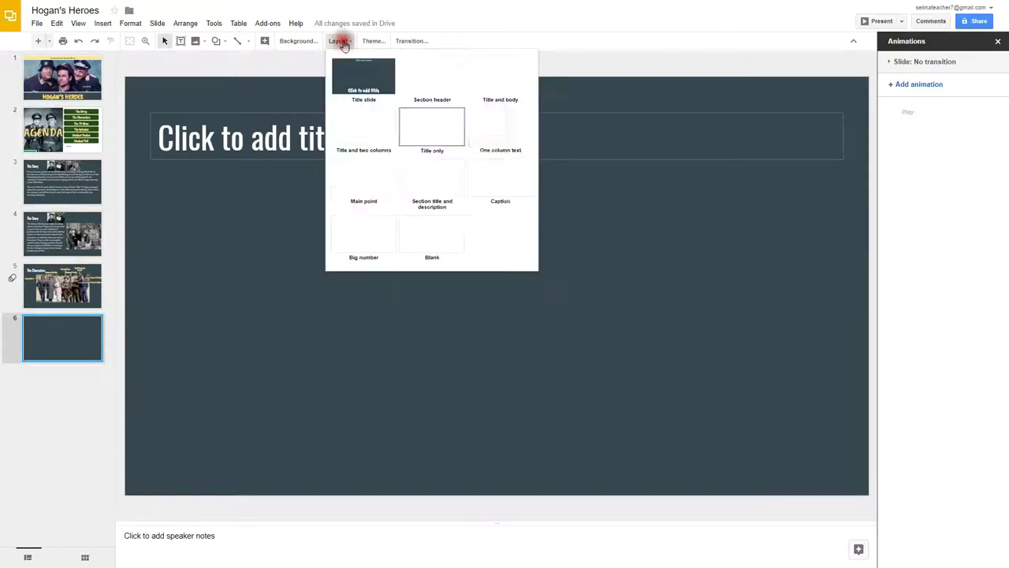
pyautogui.click(494, 77)
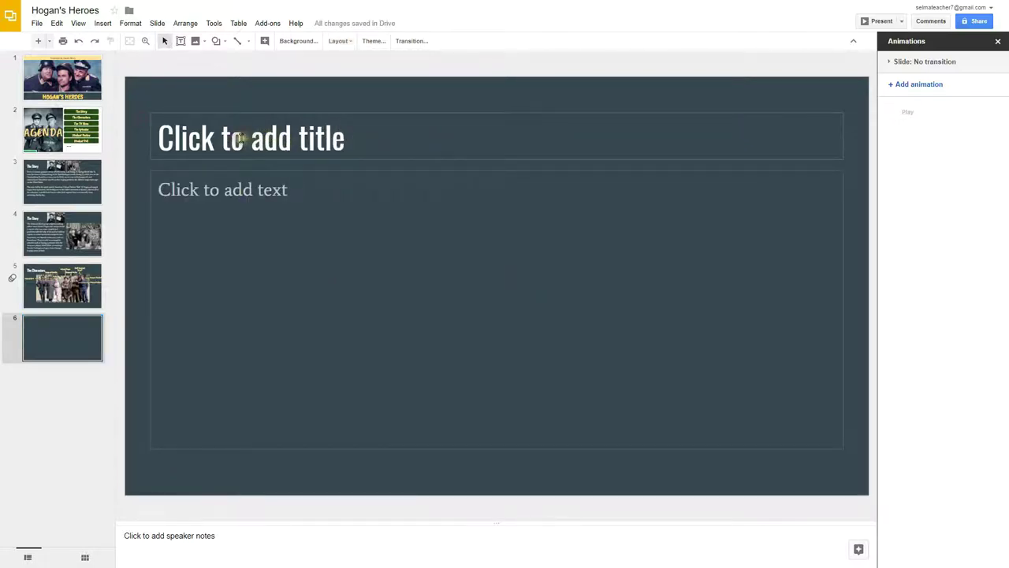
pyautogui.click(241, 138)
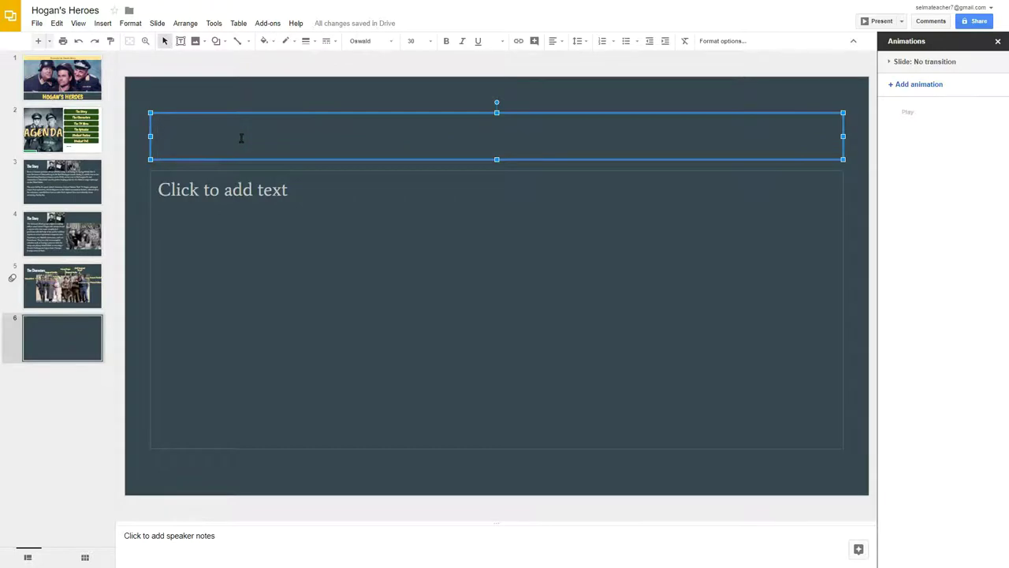
pyautogui.write('The ')
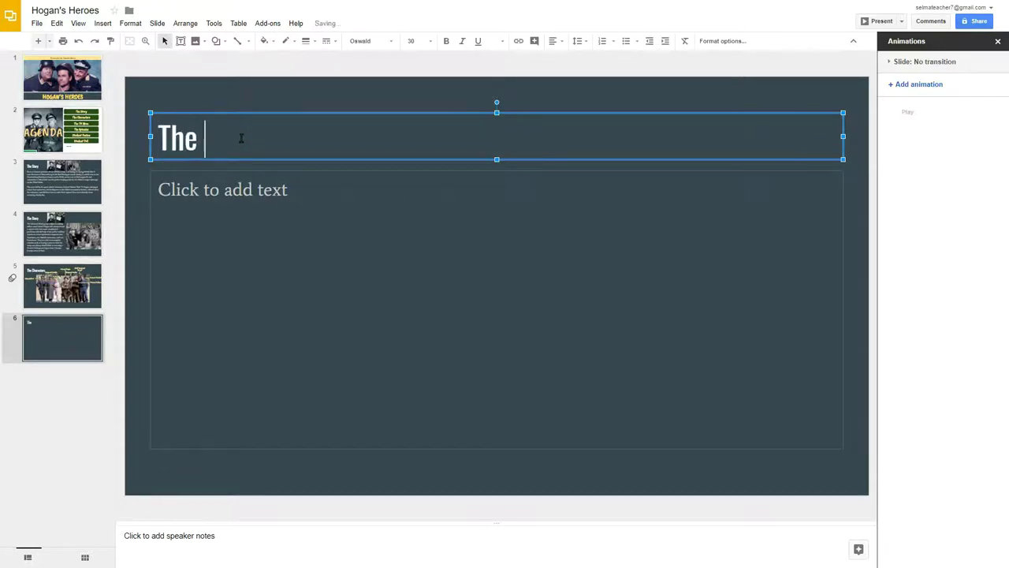
pyautogui.write('TV Show')
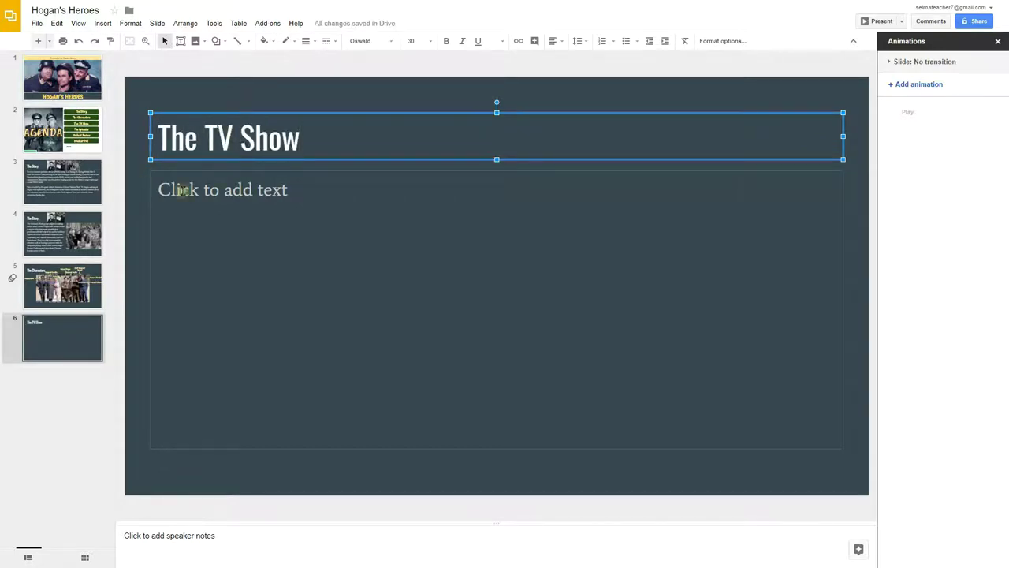
# - Paste the TV show text into the body and break it before 'The theme music'
pyautogui.click(209, 198)
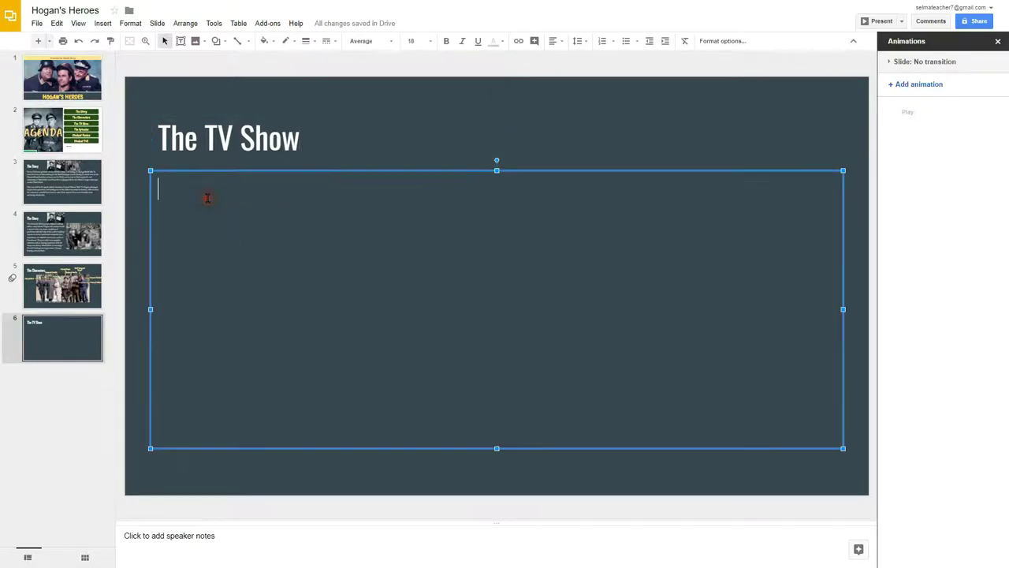
pyautogui.write("The production of the TV show was filmed on the 40 Acres ‘Backlot’ in Culver City, California. The set was destroyed in 1974 while the final scene of Ilsa, She Wolf of the SS was filmed. The theme music was composed by Jerry Fielding, who added lyrics to the theme for Hogan's Heroes Sing The Best of World War II .")
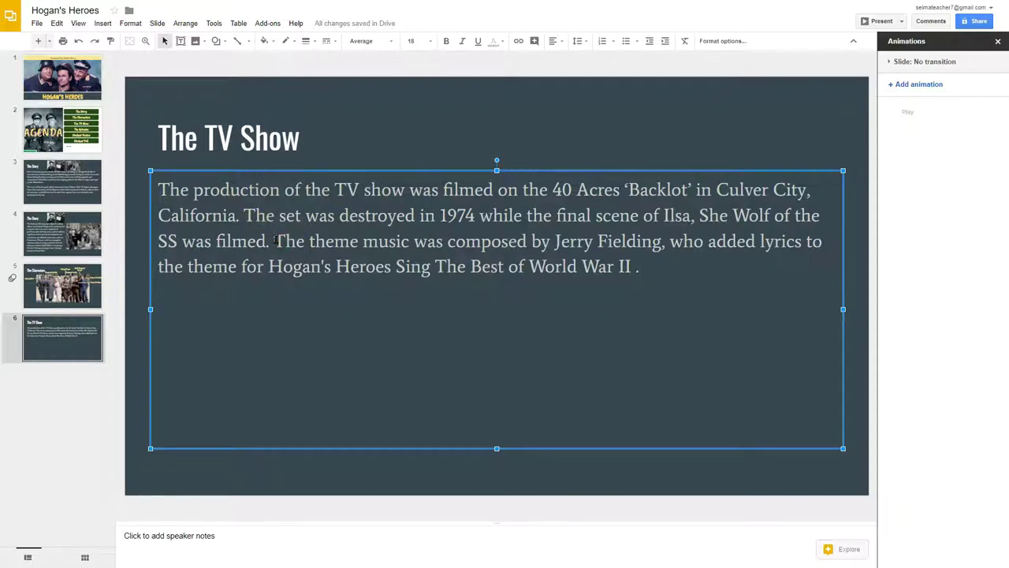
pyautogui.click(275, 240)
pyautogui.press('Return')
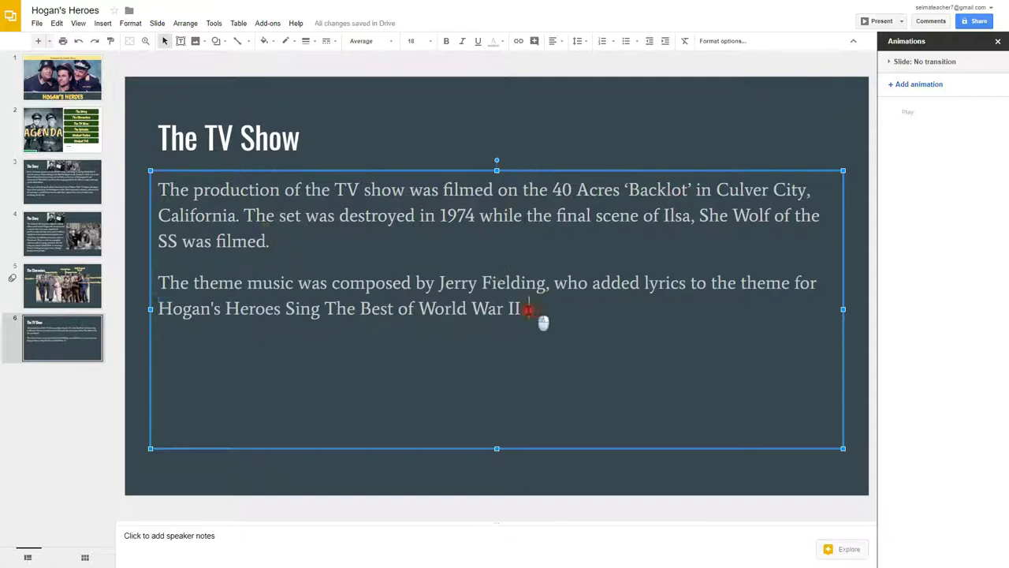
# - Turn both body paragraphs into a bulleted list
pyautogui.moveTo(541, 315)
pyautogui.mouseDown()
pyautogui.moveTo(263, 248)
pyautogui.moveTo(198, 198)
pyautogui.moveTo(161, 191)
pyautogui.mouseUp()
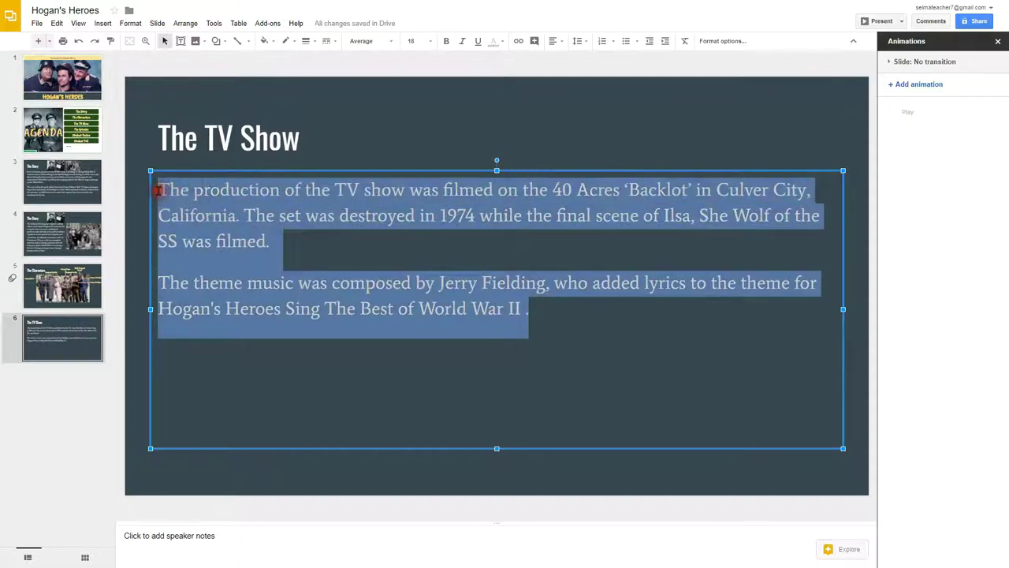
pyautogui.click(637, 42)
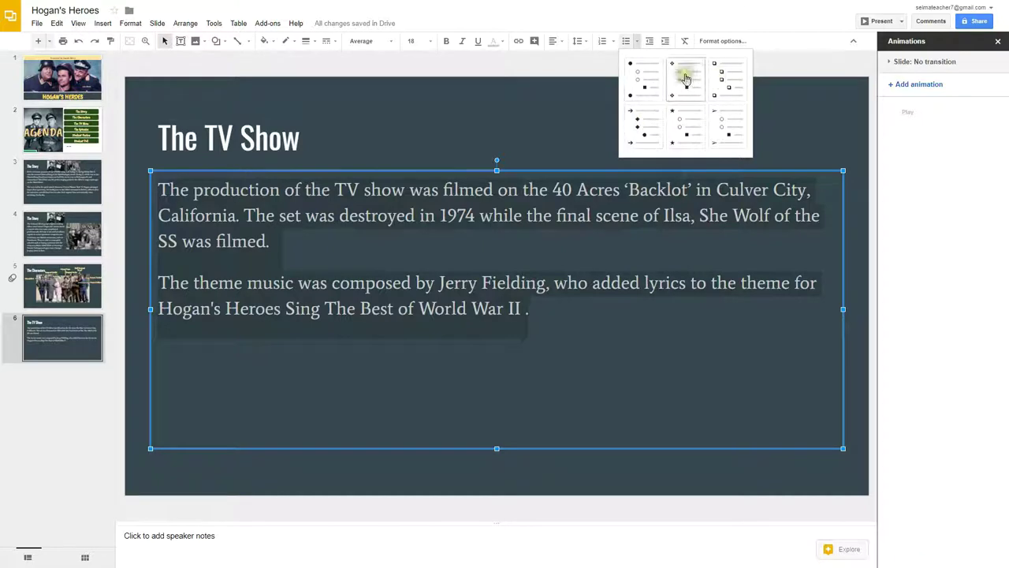
pyautogui.click(641, 81)
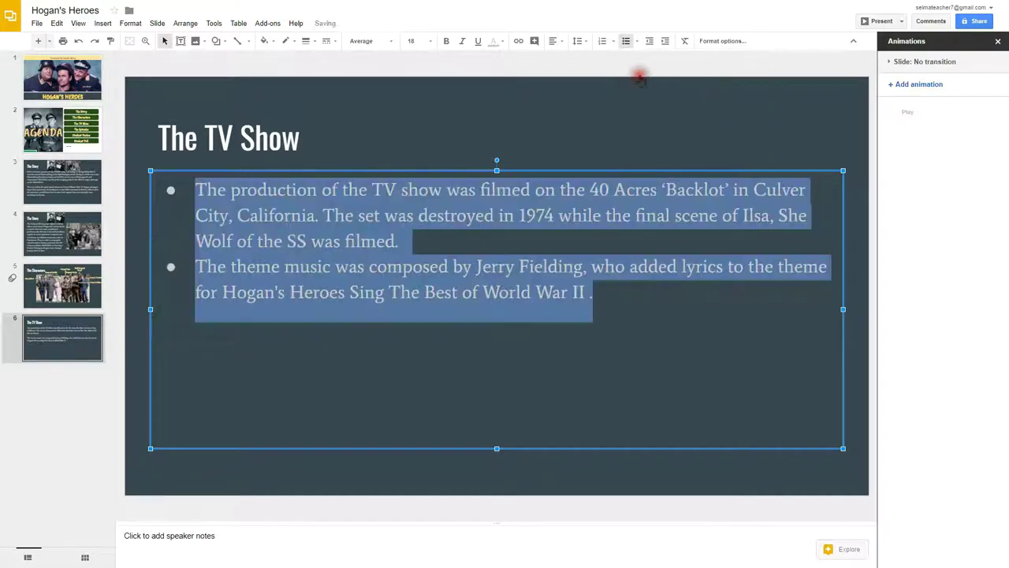
# - Narrow the bulleted text box to the slide's left half and exit full screen
pyautogui.click(743, 319)
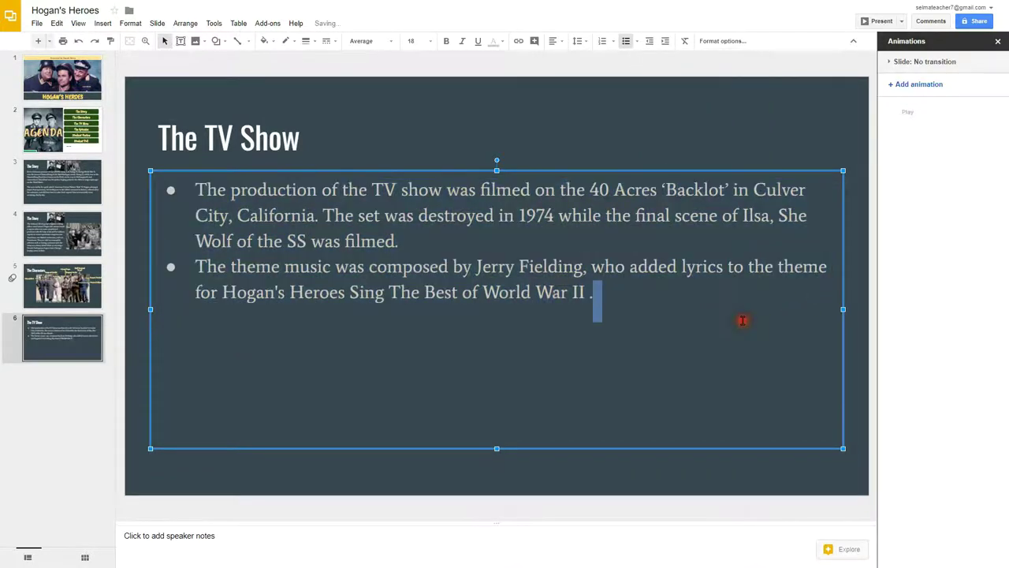
pyautogui.moveTo(843, 309); pyautogui.dragTo(495, 330)
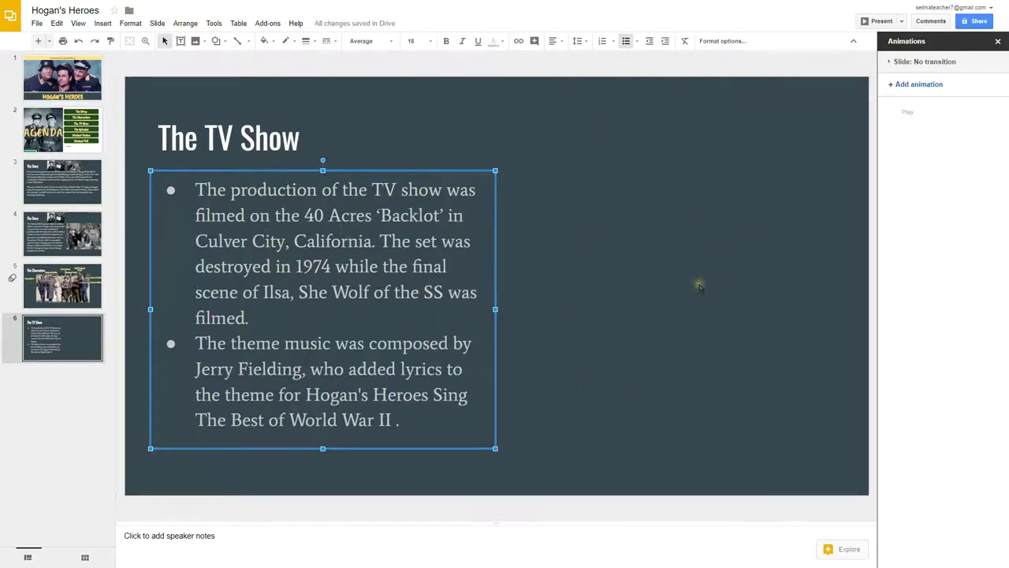
pyautogui.press('F11')
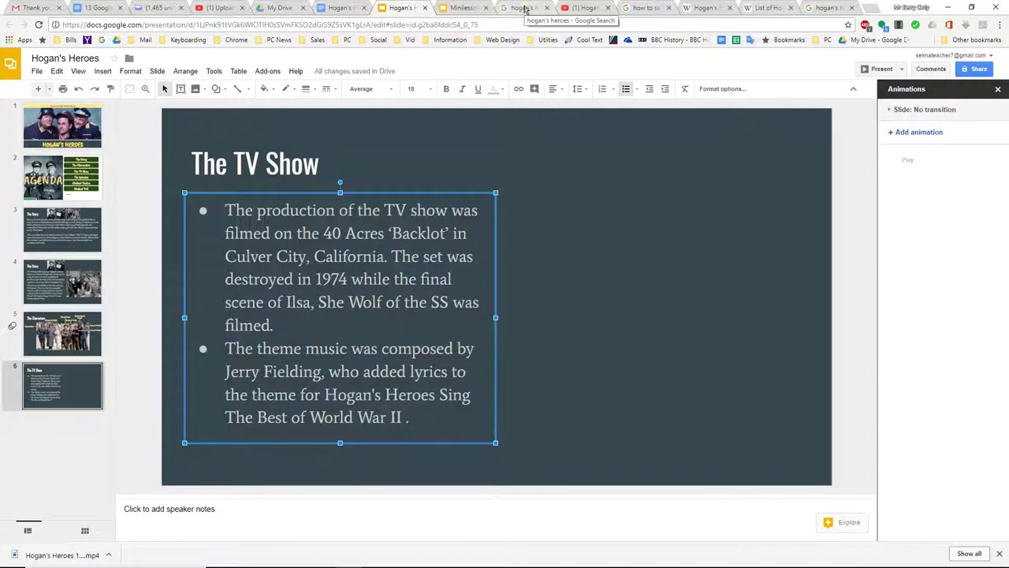
# - Copy the larger Hogan's Heroes title-card image from Google Images and return to the deck
pyautogui.click(525, 9)
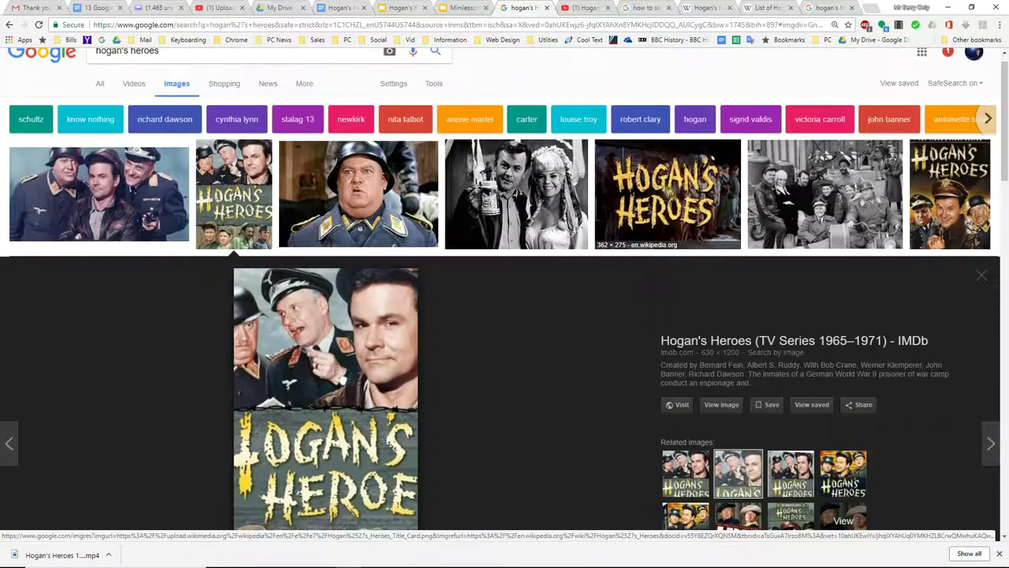
pyautogui.click(651, 189)
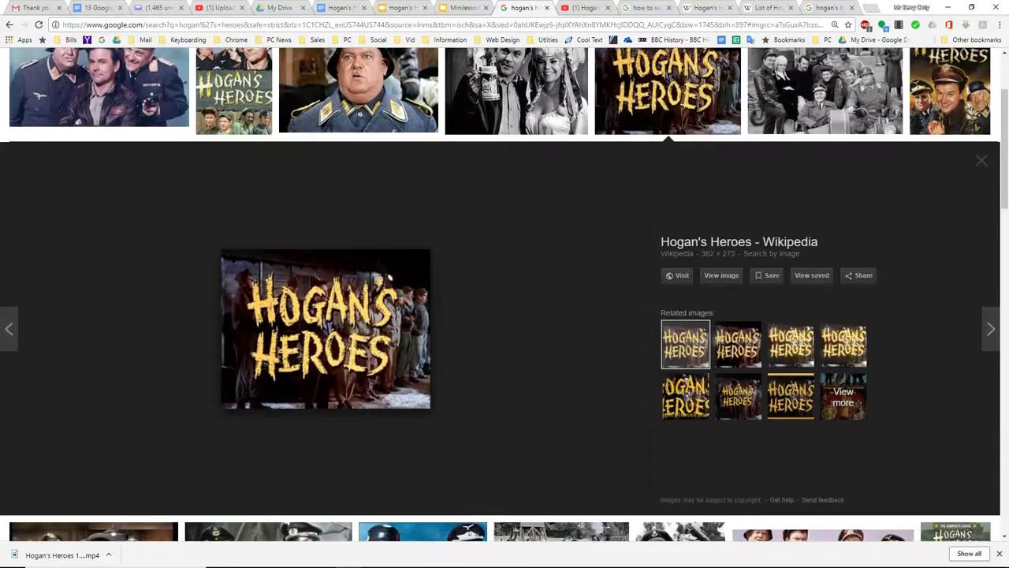
pyautogui.click(738, 345)
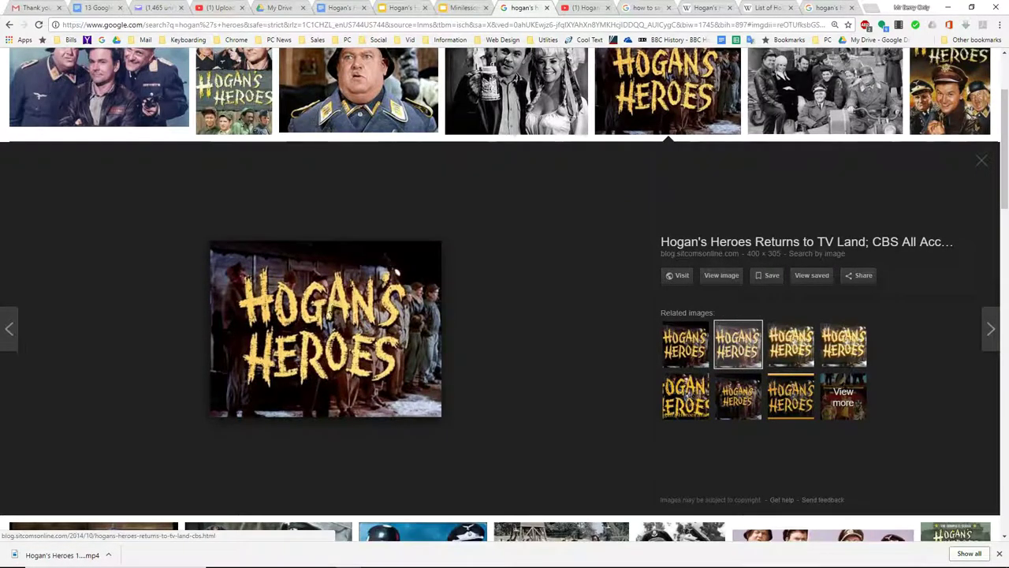
pyautogui.rightClick(322, 294)
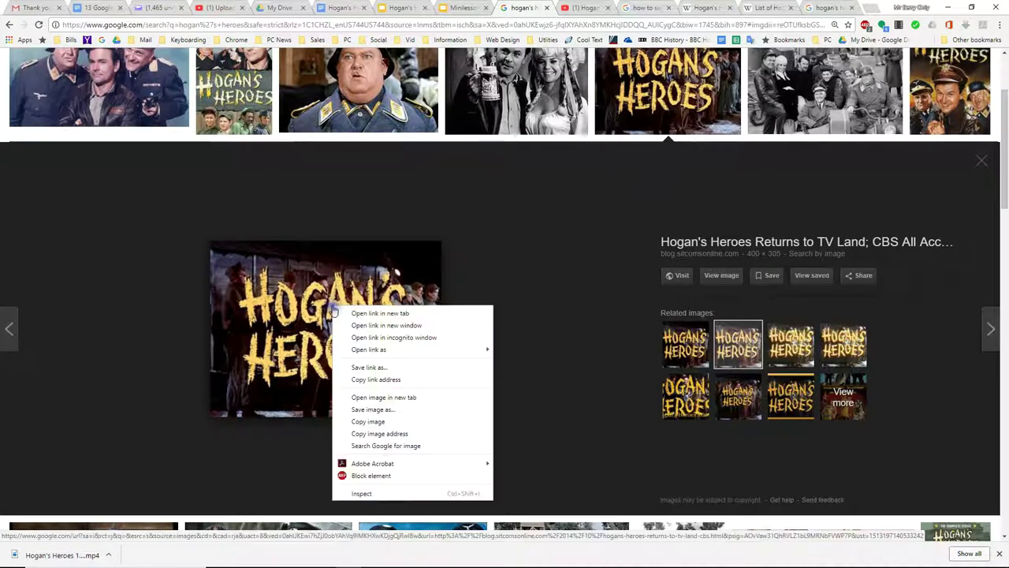
pyautogui.click(378, 418)
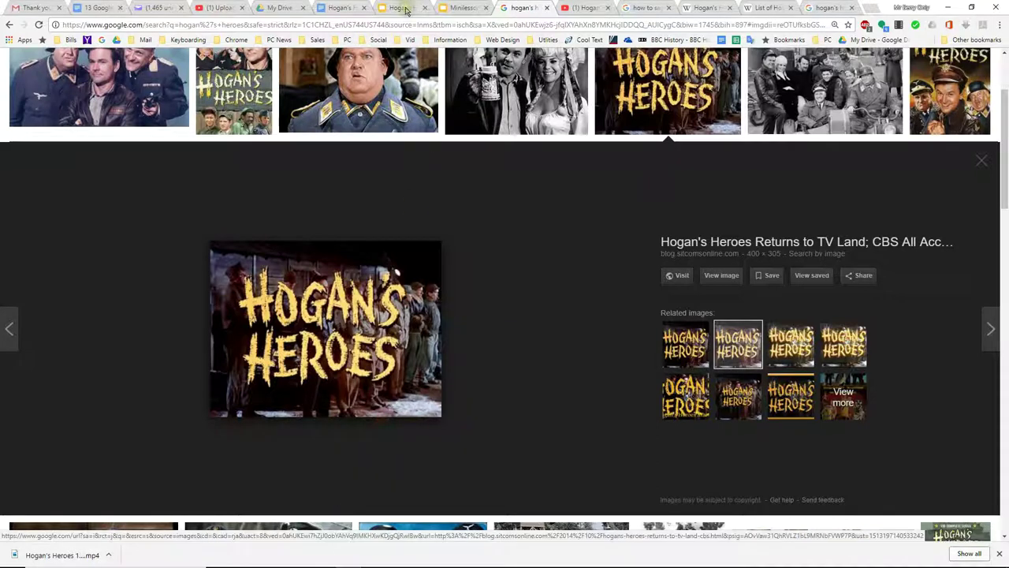
pyautogui.click(405, 10)
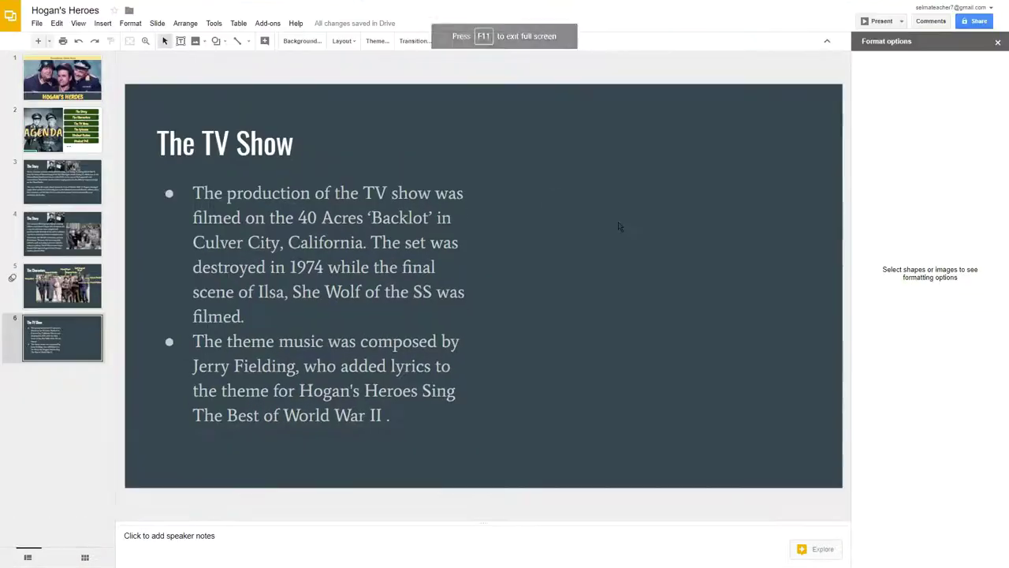
# - Paste the title-card image onto the right side of slide 6 and select the bullets box
pyautogui.rightClick(612, 199)
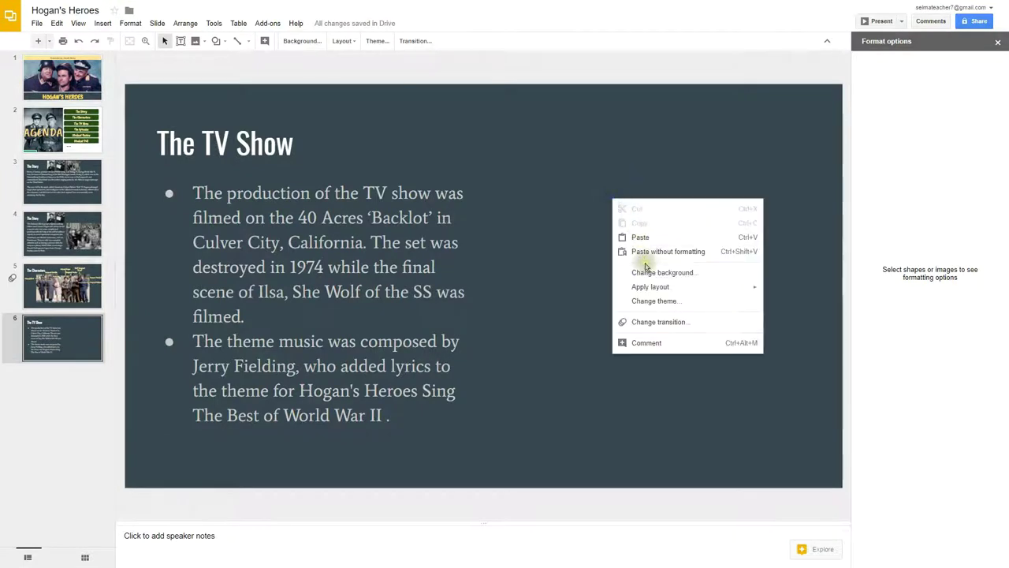
pyautogui.click(639, 233)
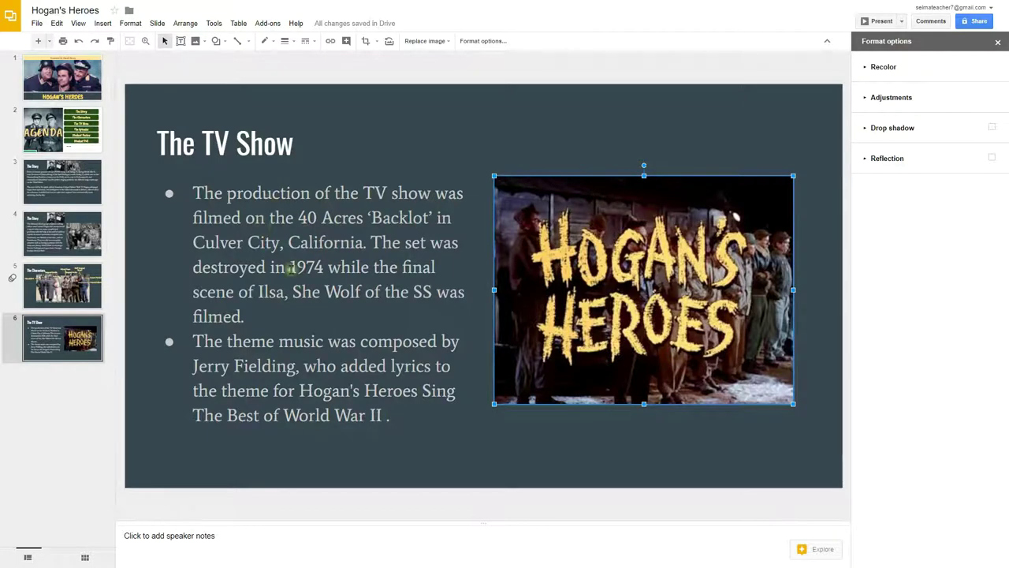
pyautogui.click(269, 243)
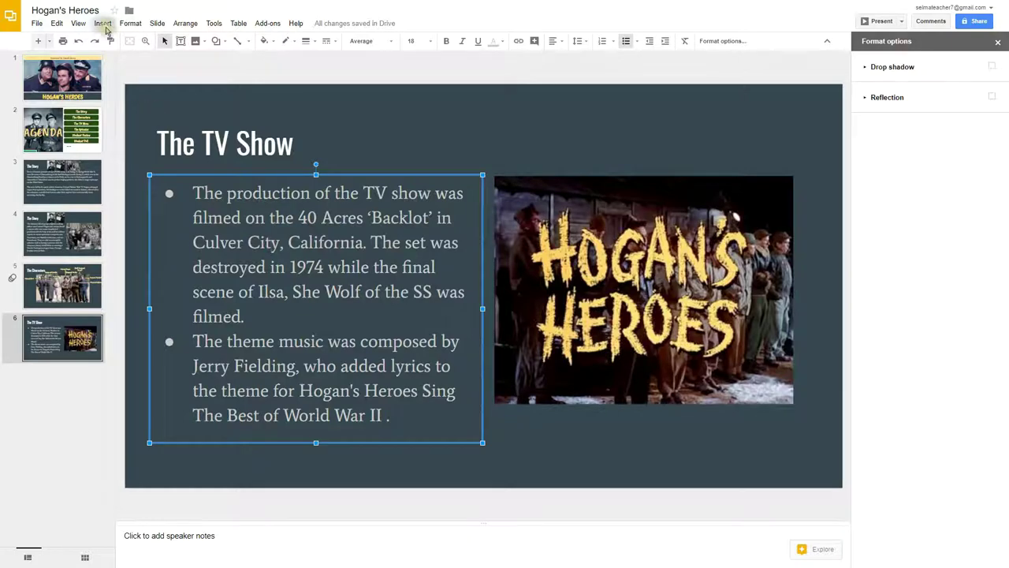
# - Give the bullets an on-click Fade in by paragraph, preview it, and add slide 7
pyautogui.click(103, 23)
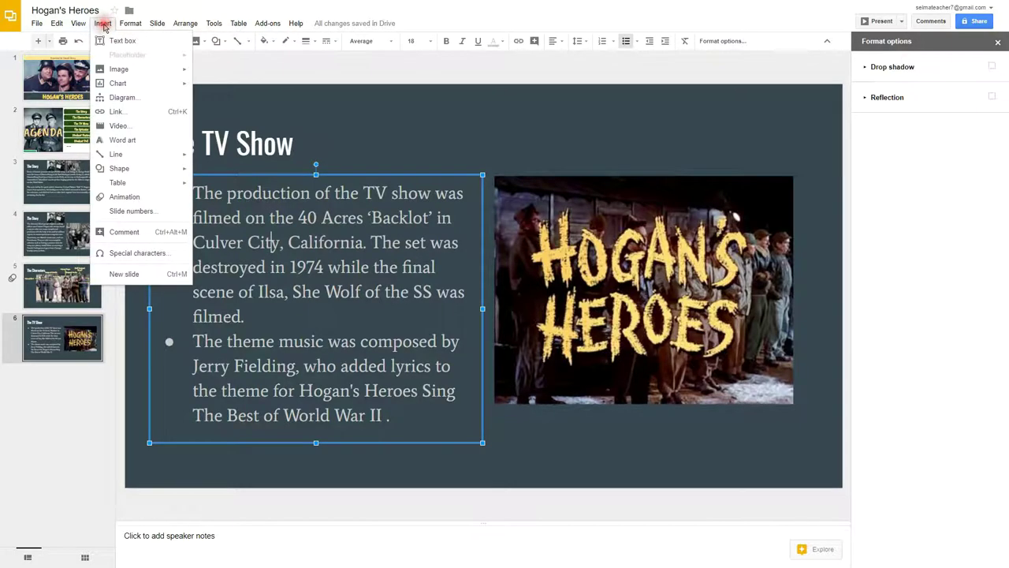
pyautogui.click(125, 197)
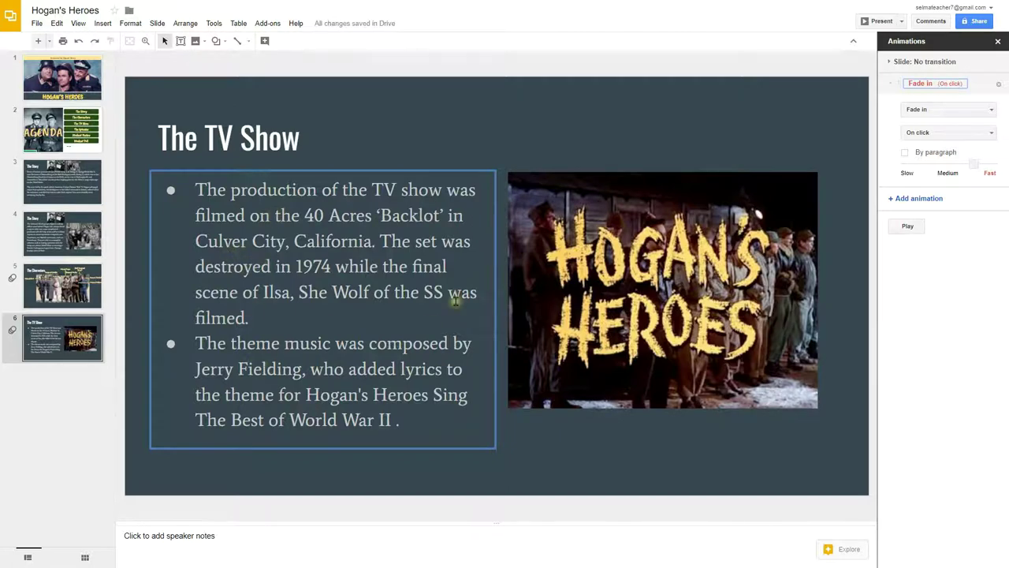
pyautogui.click(905, 153)
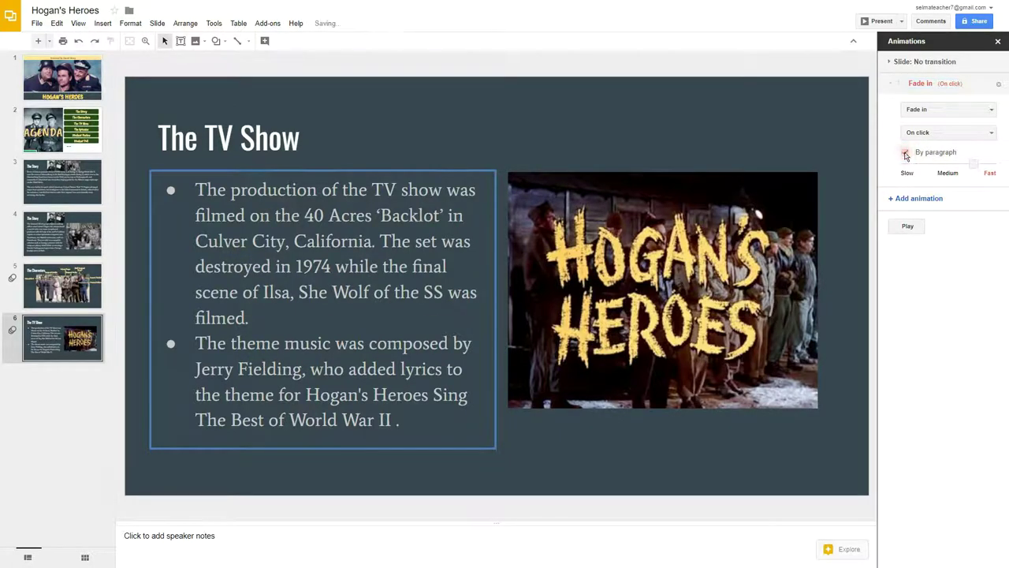
pyautogui.click(906, 227)
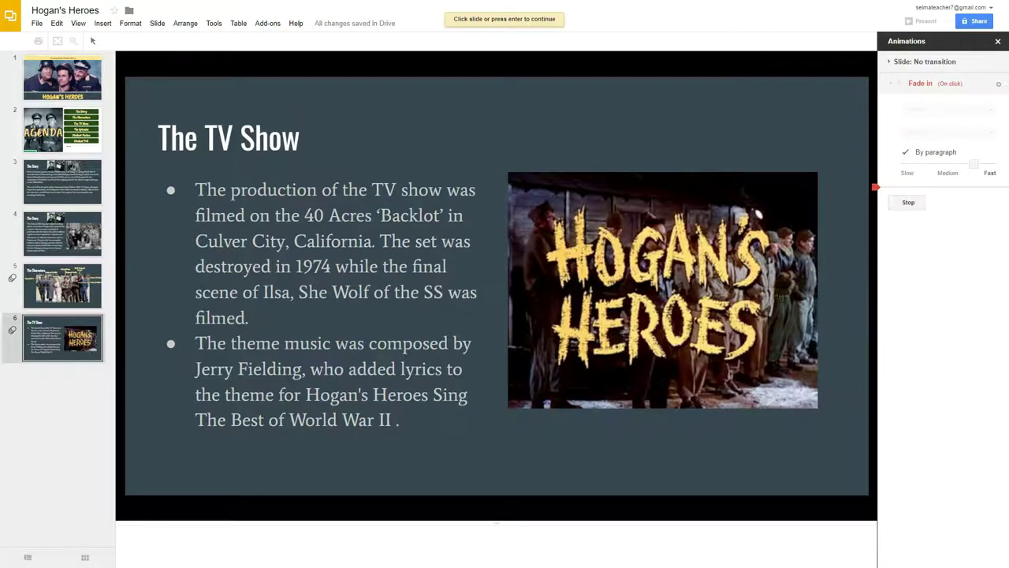
pyautogui.click(834, 210)
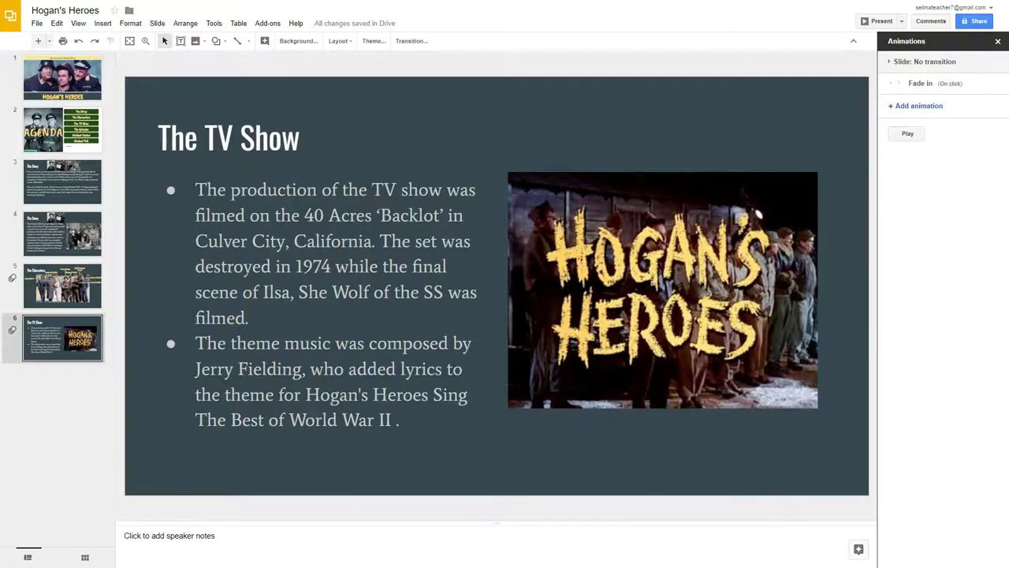
pyautogui.hotkey('ctrl', 'm')
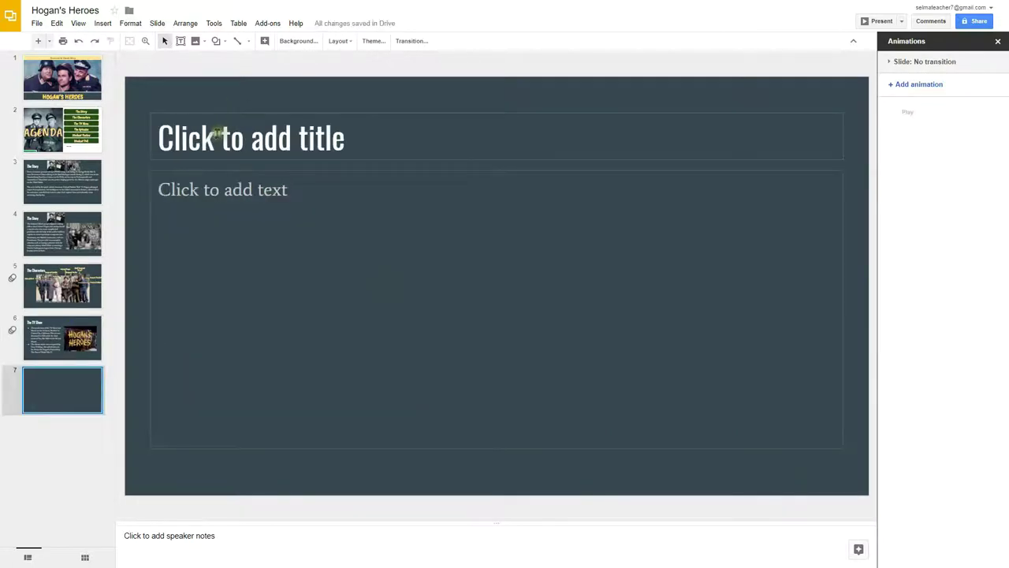
# - Title slide 7 'The Episodes' and paste the pilot-episode paragraph into its body
pyautogui.click(211, 135)
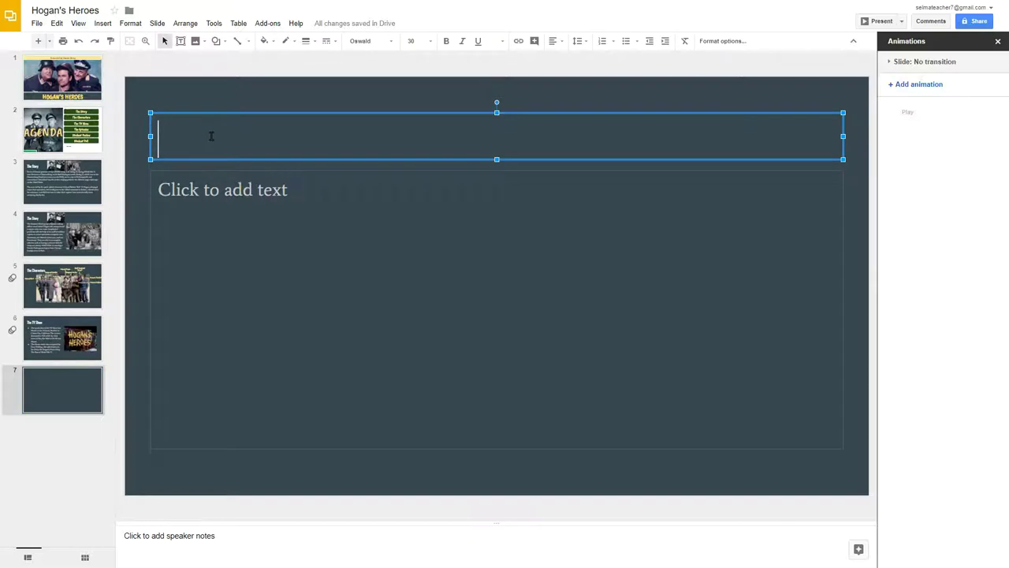
pyautogui.write('The Episodes')
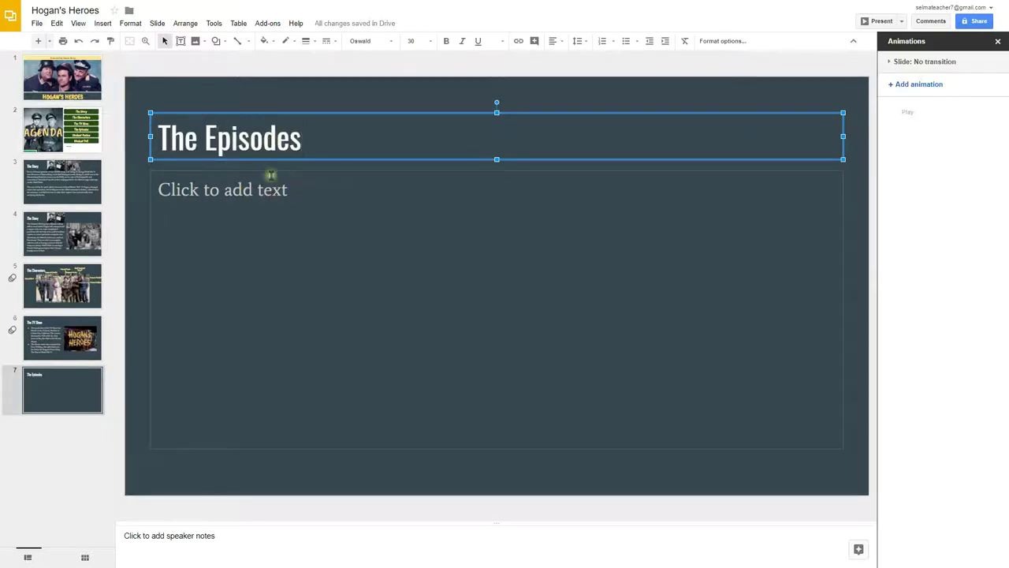
pyautogui.click(271, 189)
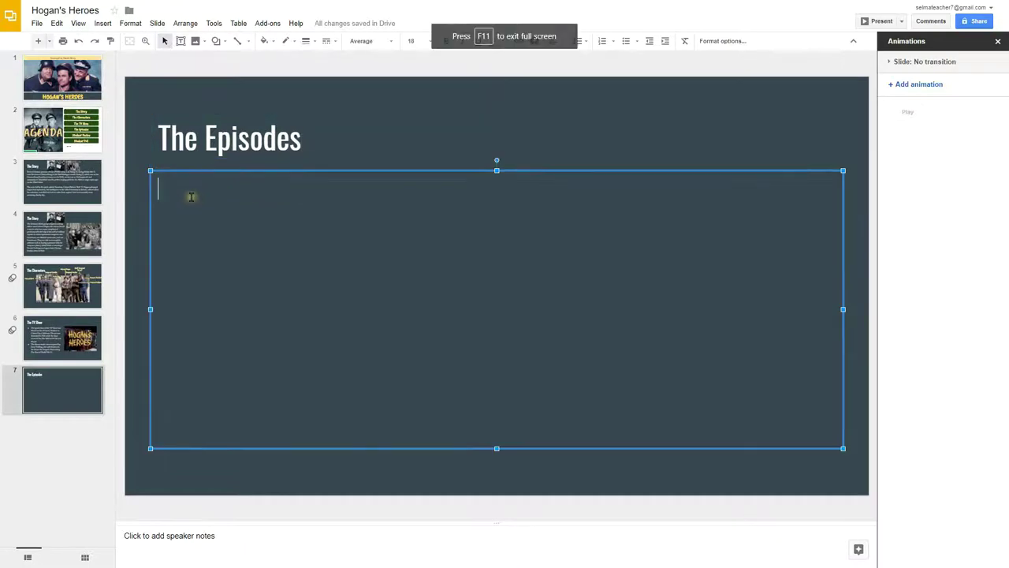
pyautogui.write('The pilot episode, "The Informer", filmed in early 1965, aired on September 17 of that year. The episode\'s plot centered on two new prisoners entering Stalag 13 (in this episode, referred to as Camp 13), Lieutenant Carter (played by Hovis), who escapes into the camp, and Wagner (played by Noam Pitlik), who is actually a German spy posing as an Allied prisoner. Wagner attempts to expose Hogan\'s operation to General Burkhalter (here known as Colonel Burkhalter), but Hogan and his men are able to discredit the spy. As punishment for his outlandish claims, the spy is sent to the Russian front.')
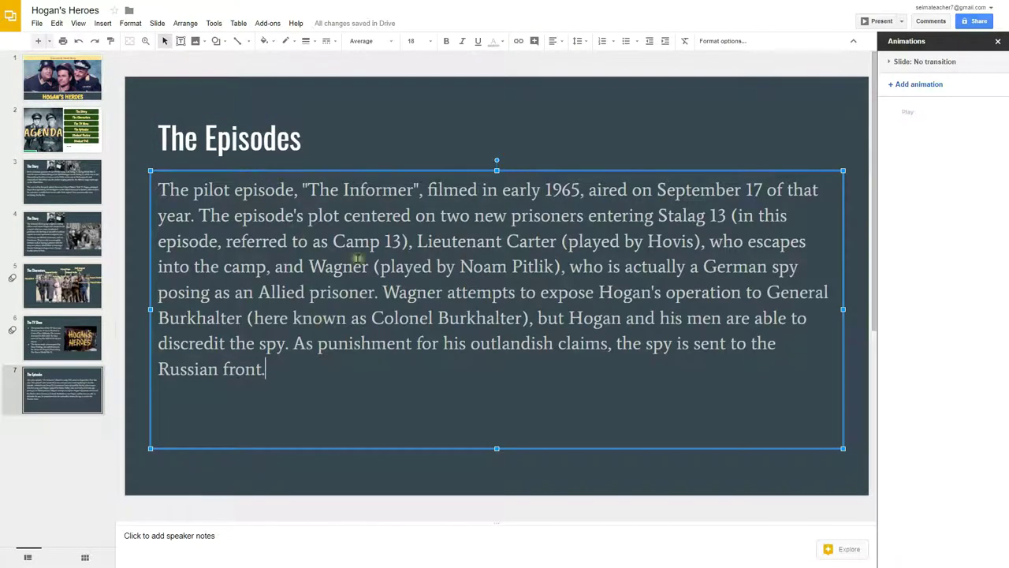
pyautogui.click(337, 157)
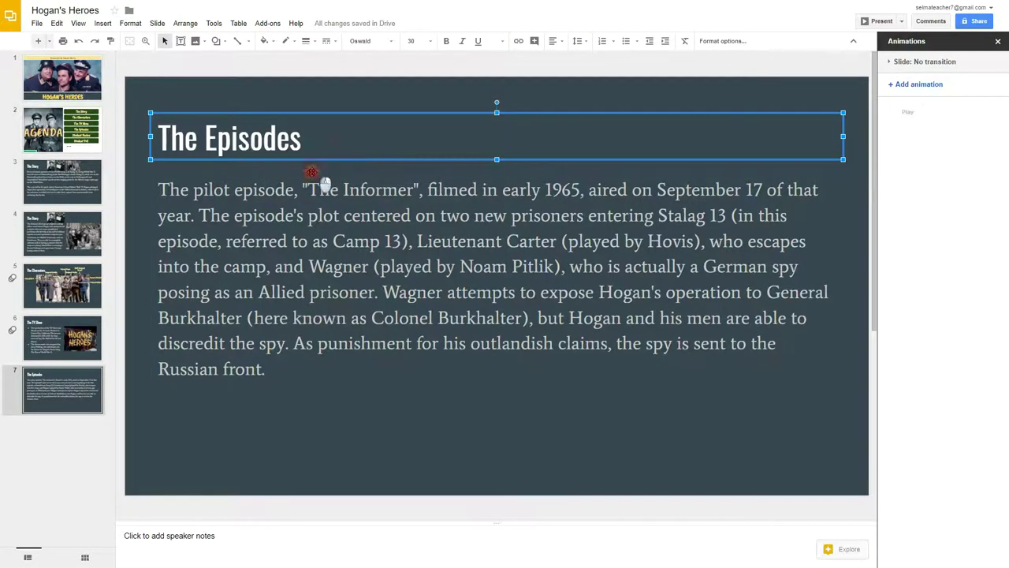
pyautogui.click(315, 180)
pyautogui.click(323, 154)
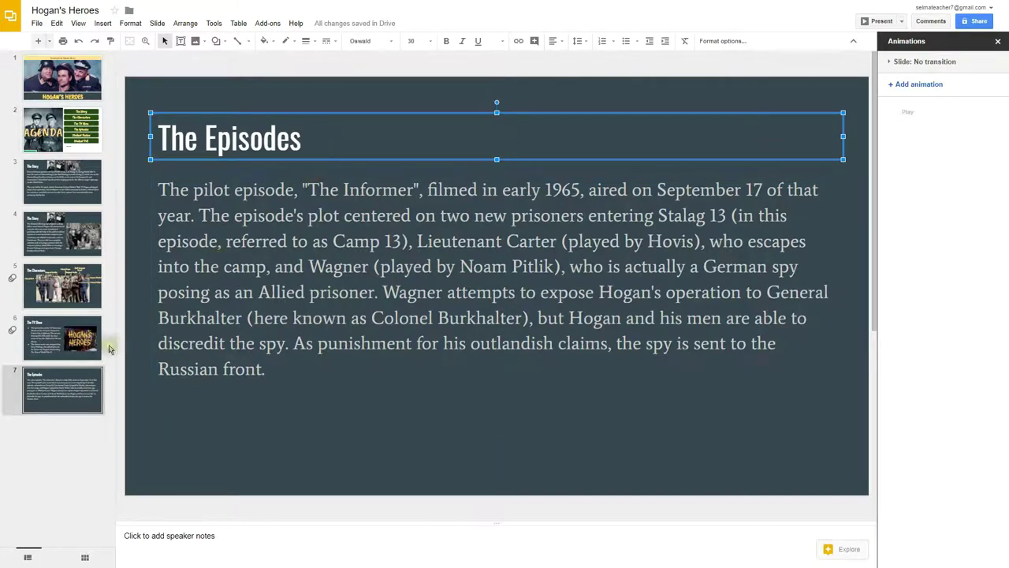
# - Duplicate slide 7 as slide 8 by copying and pasting it in the slide list
pyautogui.click(83, 371)
pyautogui.rightClick(83, 370)
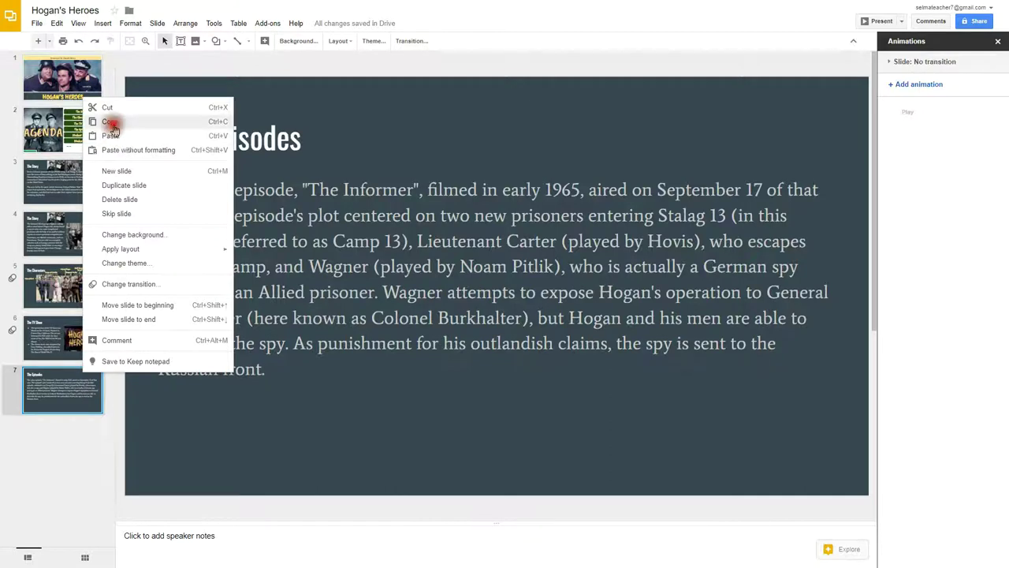
pyautogui.click(57, 371)
pyautogui.rightClick(62, 440)
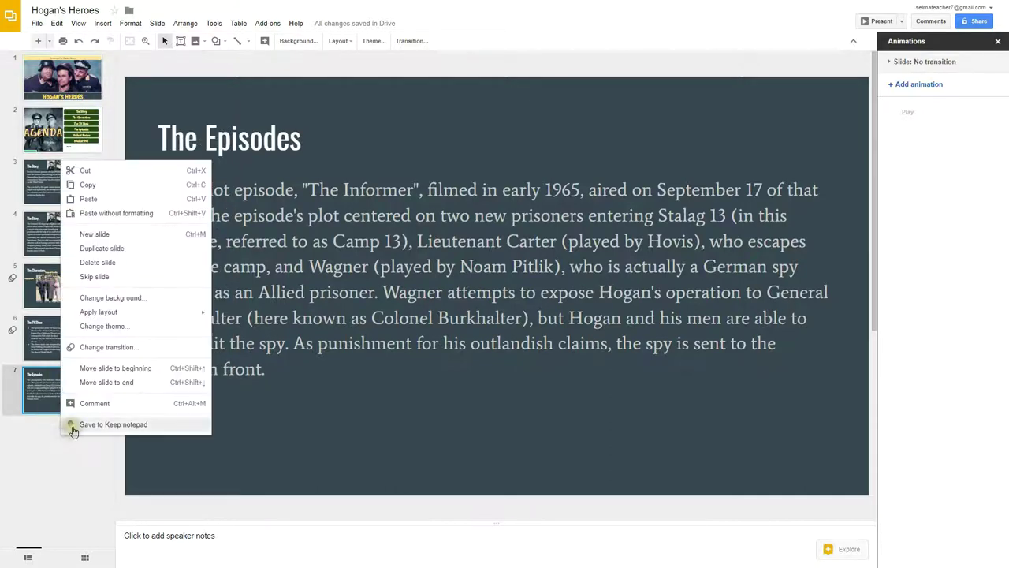
pyautogui.click(97, 200)
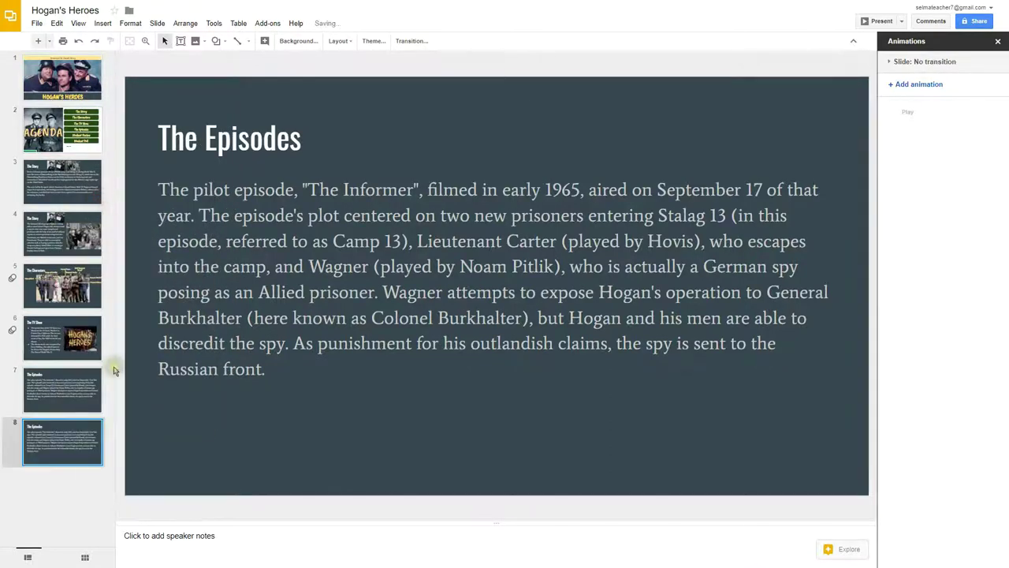
# - Replace slide 8's body with the paragraph about changes after the pilot
pyautogui.click(215, 268)
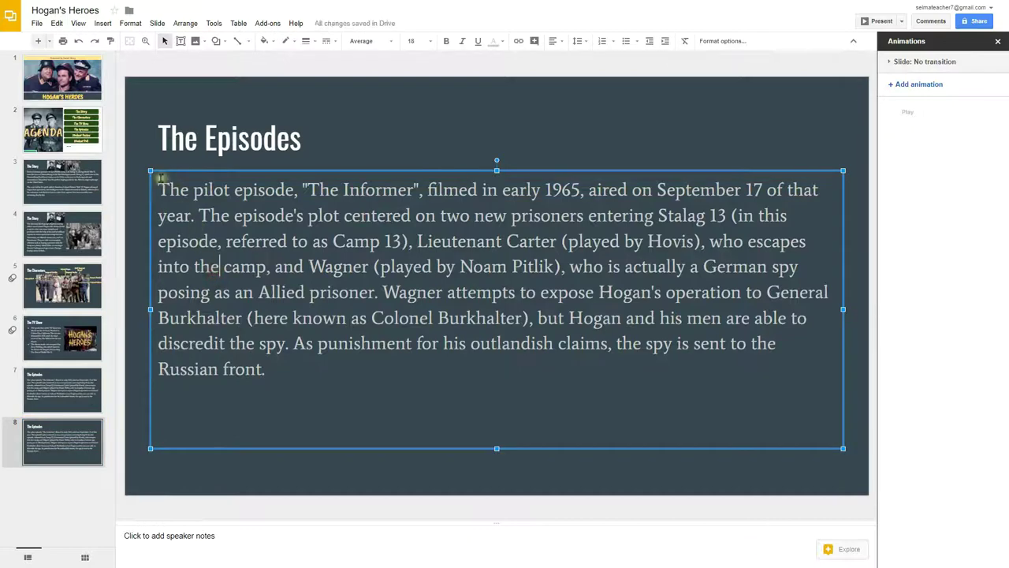
pyautogui.click(266, 369)
pyautogui.moveTo(266, 368); pyautogui.dragTo(160, 189)
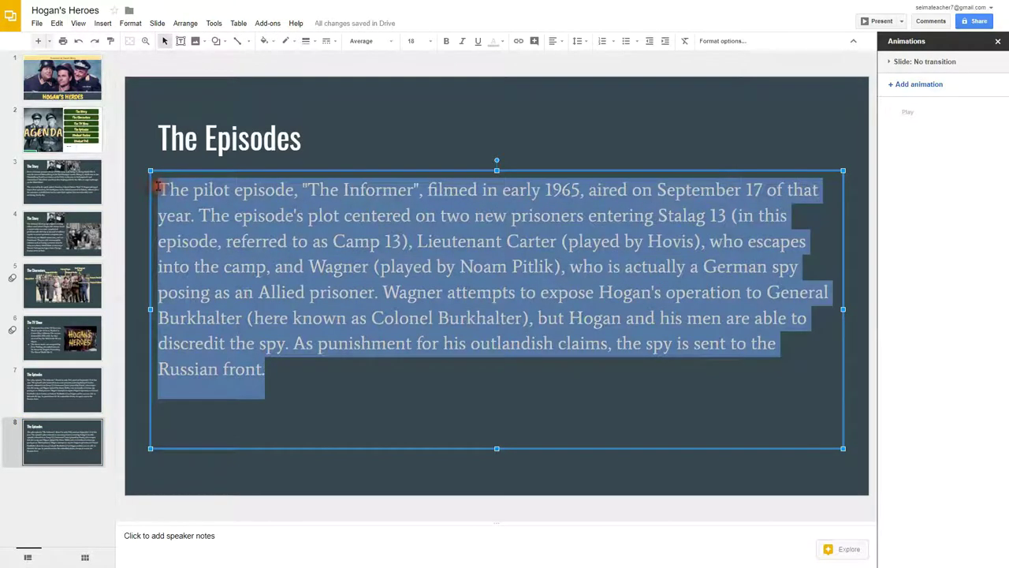
pyautogui.press('Delete')
pyautogui.press('Escape')
pyautogui.press('Escape')
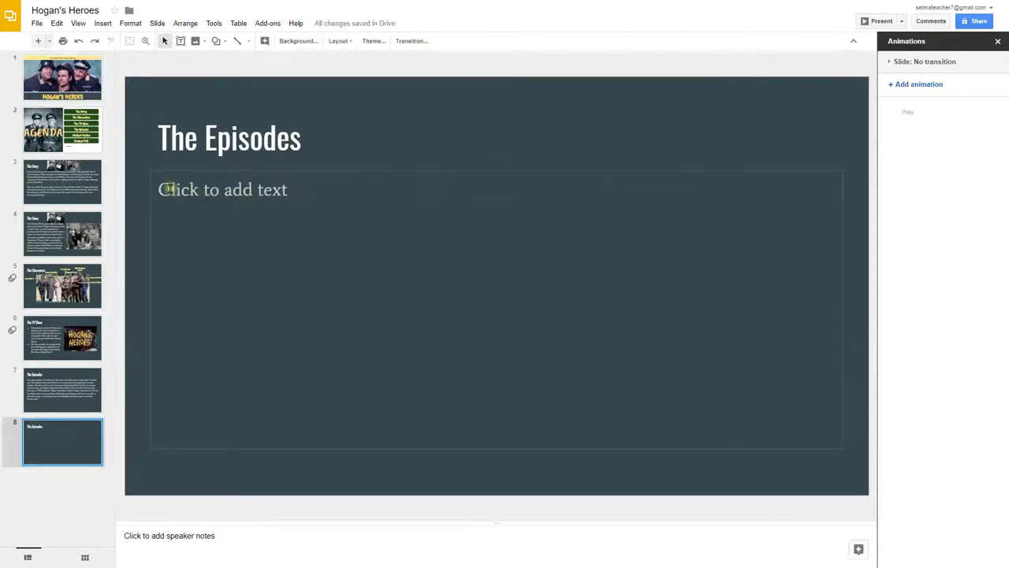
pyautogui.click(164, 189)
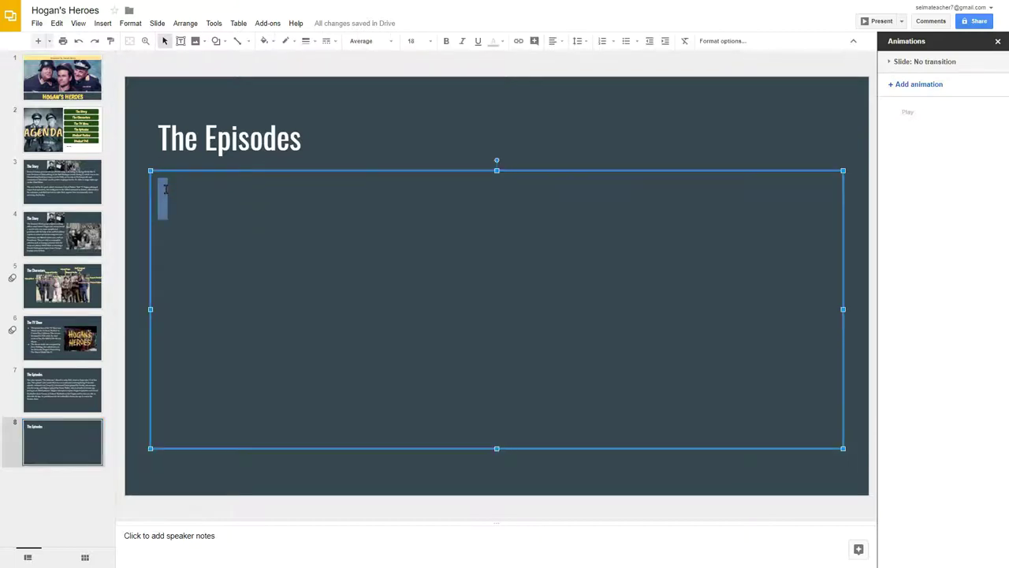
pyautogui.write("Although the series remained true to the pilot in most respects, there were some changes. Some of the prisoners' luxuries, such as an underground steam room, were eliminated to make the situation marginally more plausible. The character of Colonel Klink was made more of a fool than a villain, while his sharp accent was toned down. Klink's walk had less of the distinctive stoop. He also does not carry the riding crop he often affected during prisoner roll calls in other episodes.")
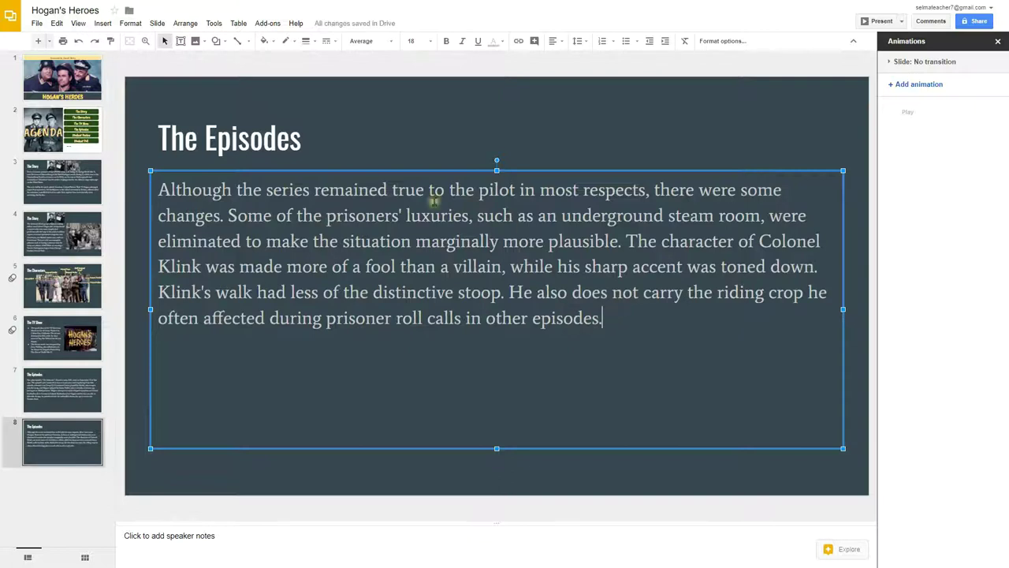
pyautogui.moveTo(608, 316); pyautogui.dragTo(620, 316)
pyautogui.click(620, 316)
# - Copy slide 8 in the slide list for pasting below it
pyautogui.click(69, 481)
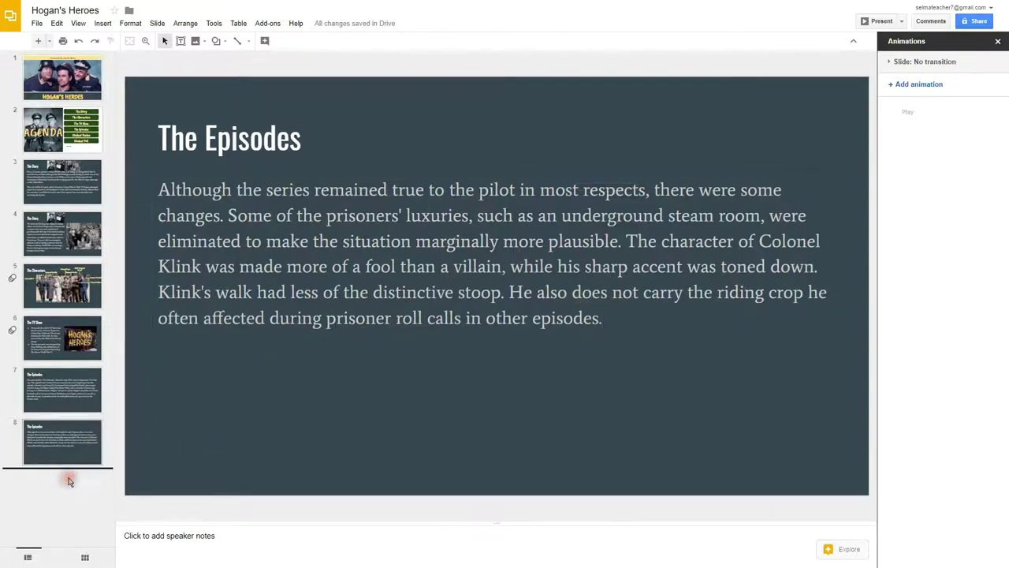
pyautogui.rightClick(70, 482)
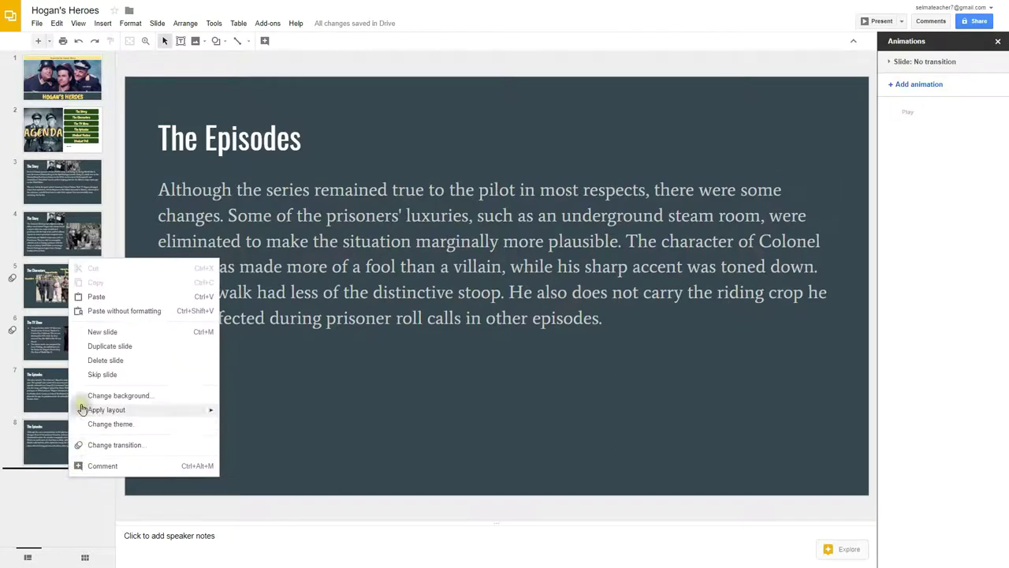
pyautogui.click(48, 442)
pyautogui.rightClick(47, 442)
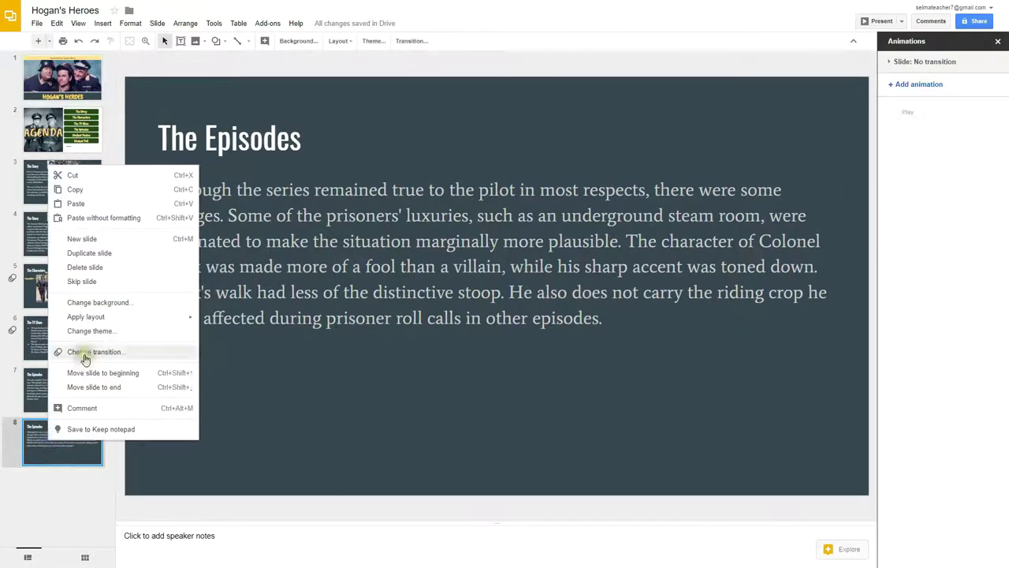
pyautogui.click(75, 189)
pyautogui.click(66, 481)
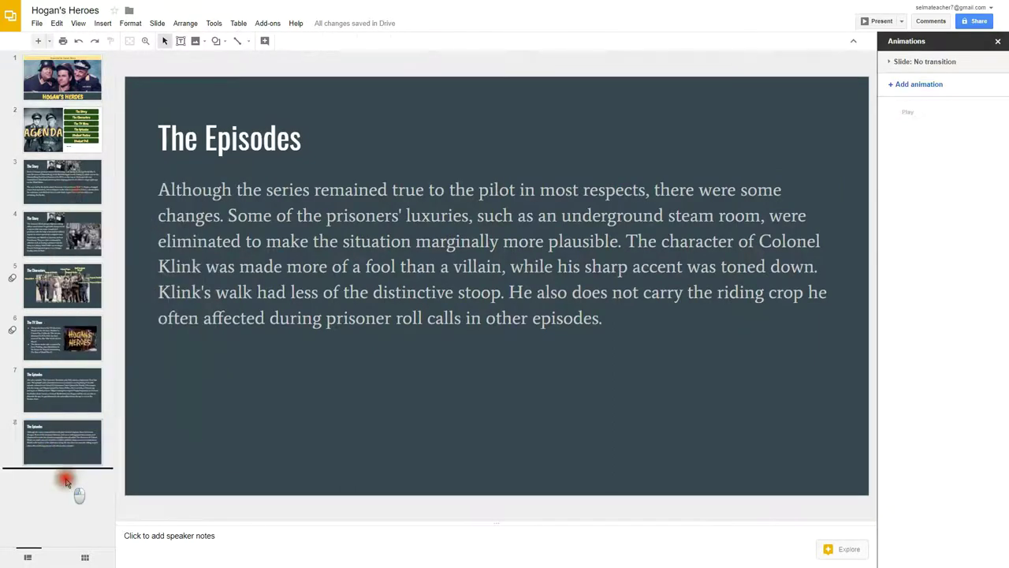
pyautogui.rightClick(66, 481)
# - Paste slide 9, swap in the black-and-white-to-color paragraph, and narrow the box to the left half
pyautogui.click(93, 297)
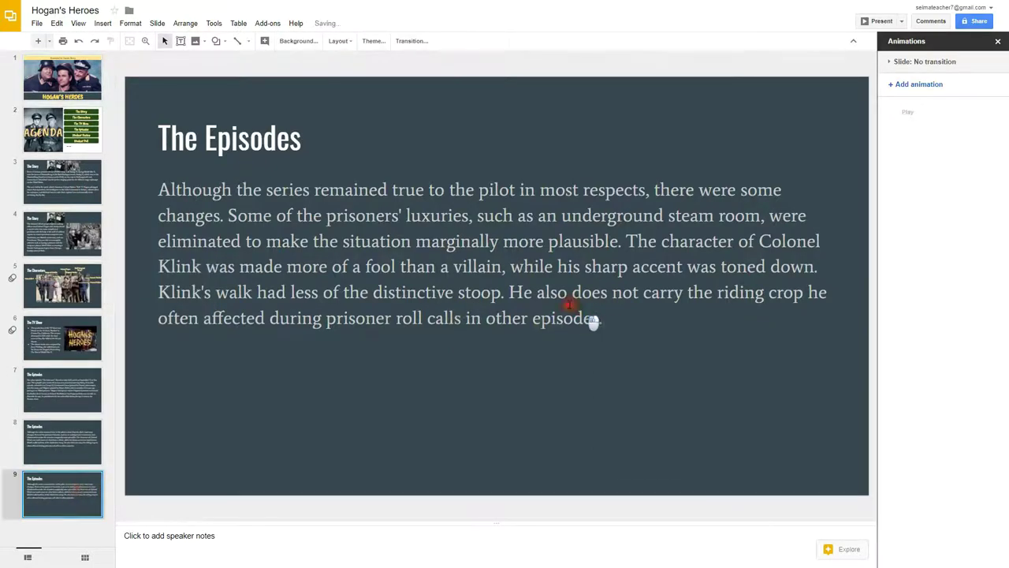
pyautogui.moveTo(593, 321); pyautogui.dragTo(166, 193)
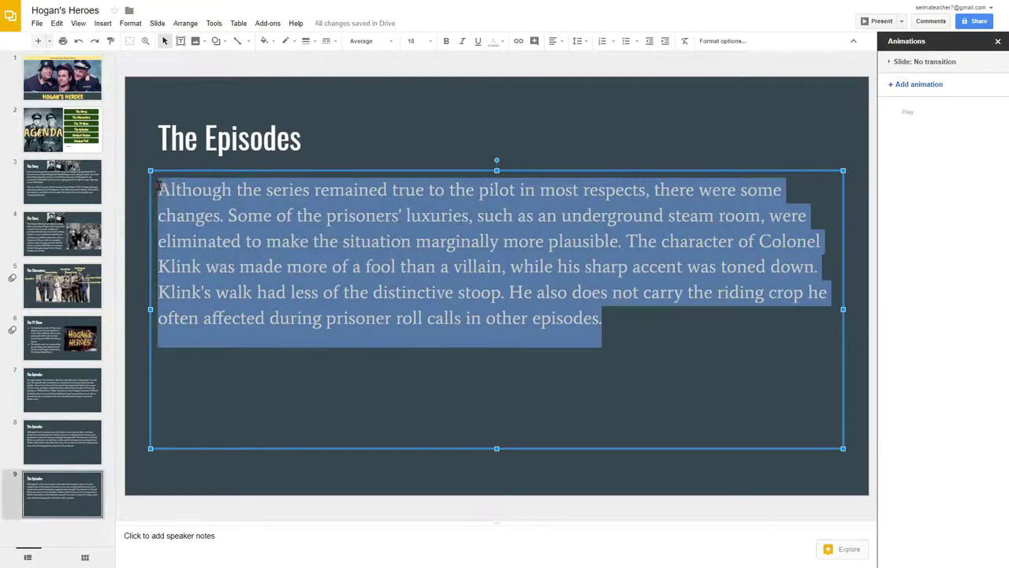
pyautogui.press('BackSpace')
pyautogui.write('The major difference was that only the pilot was shot in black-and-white. After the series was sold to CBS, the network announced a major push in color programming for the 1965–66 season, and so the rest of the season (and the series) was filmed in color.')
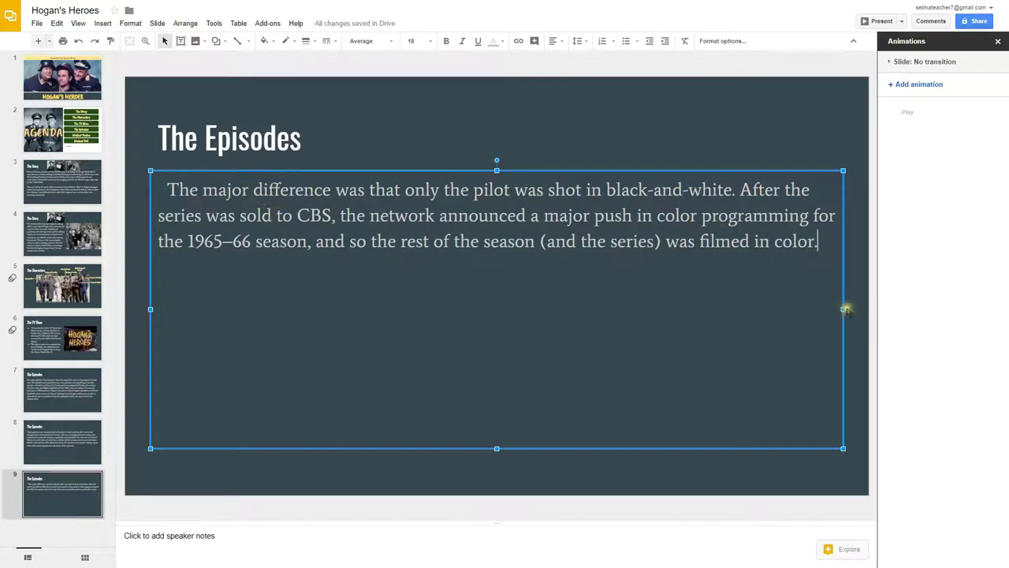
pyautogui.moveTo(843, 309); pyautogui.dragTo(499, 324)
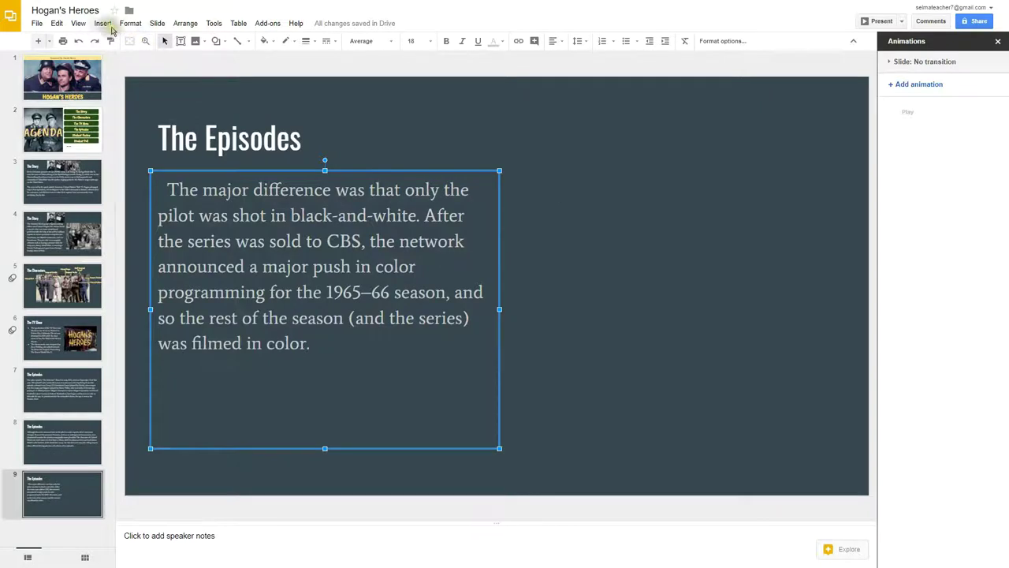
# - Insert the YouTube video 'Hogan's Heroes Intro Theme In Stereo' onto slide 9
pyautogui.click(104, 24)
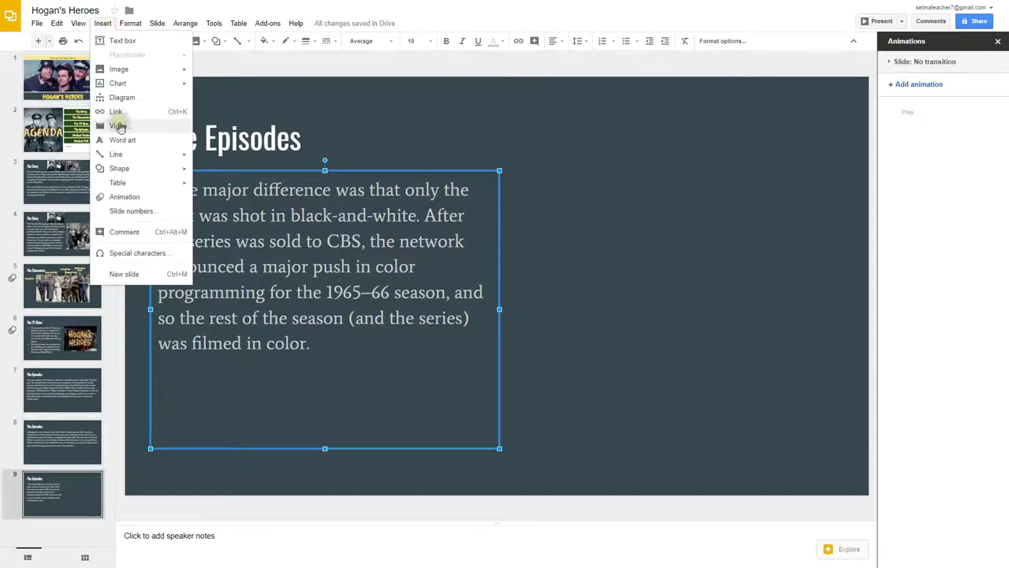
pyautogui.click(119, 127)
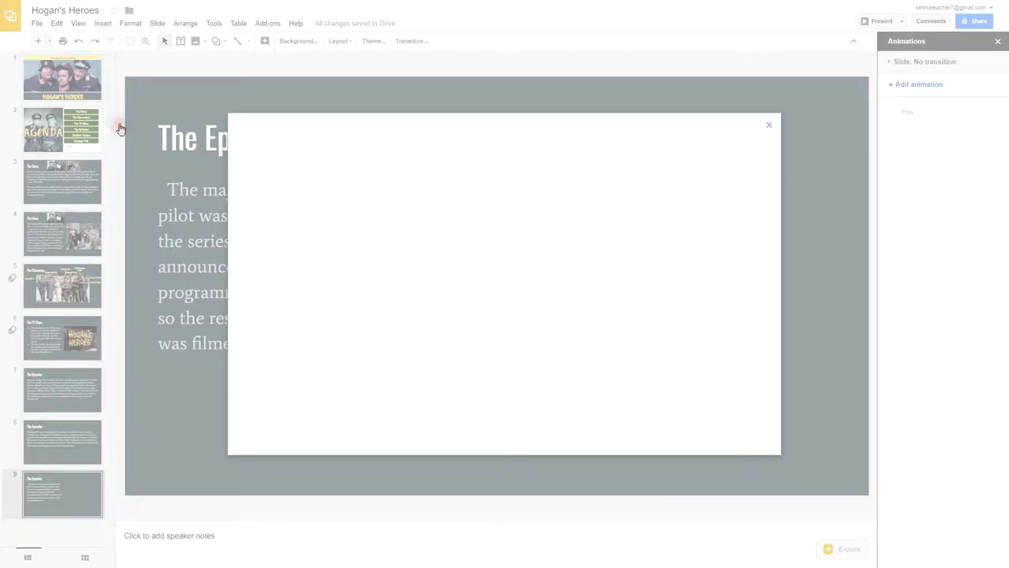
pyautogui.write('No')
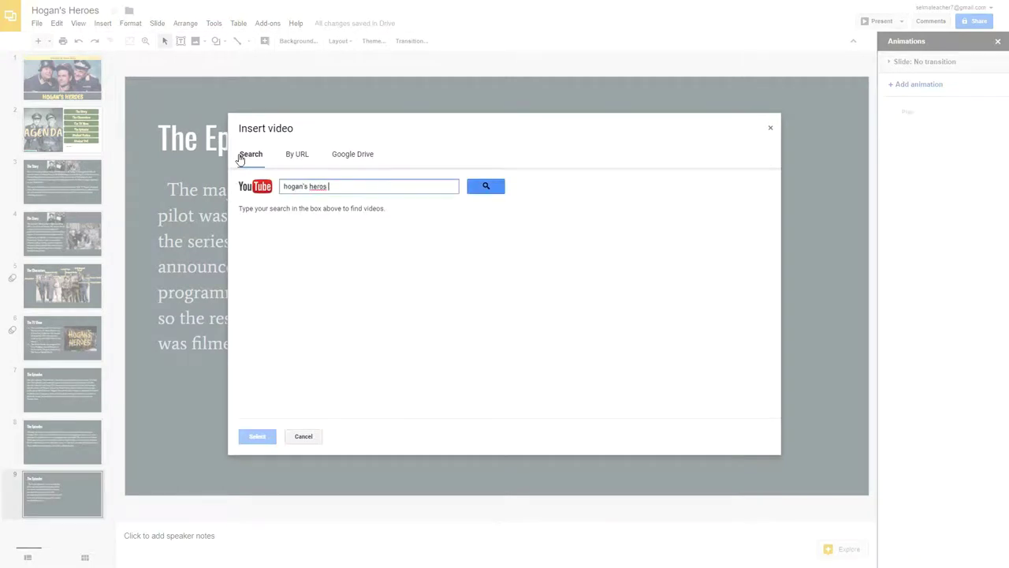
pyautogui.write('es theme')
pyautogui.press('Return')
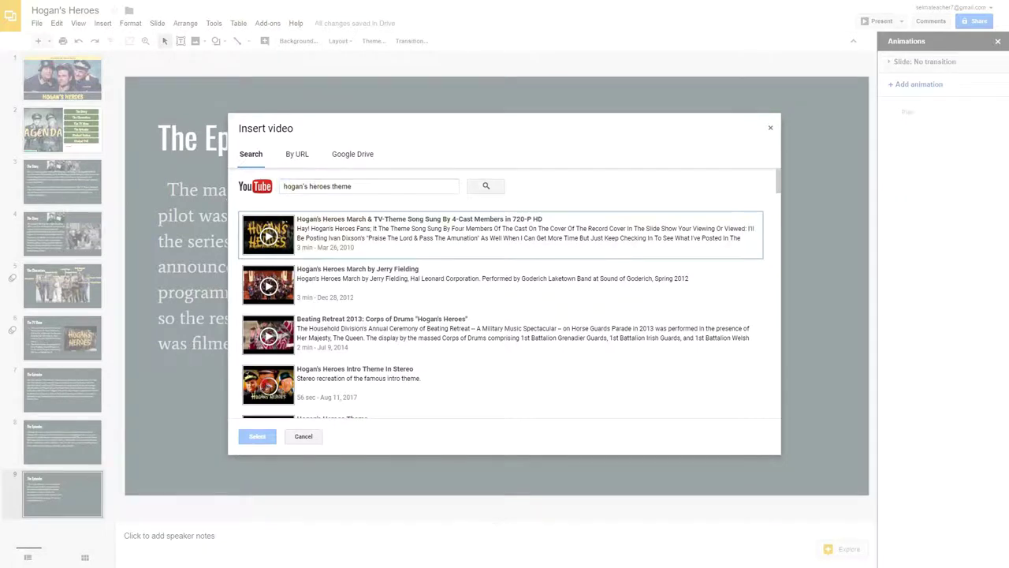
pyautogui.click(266, 384)
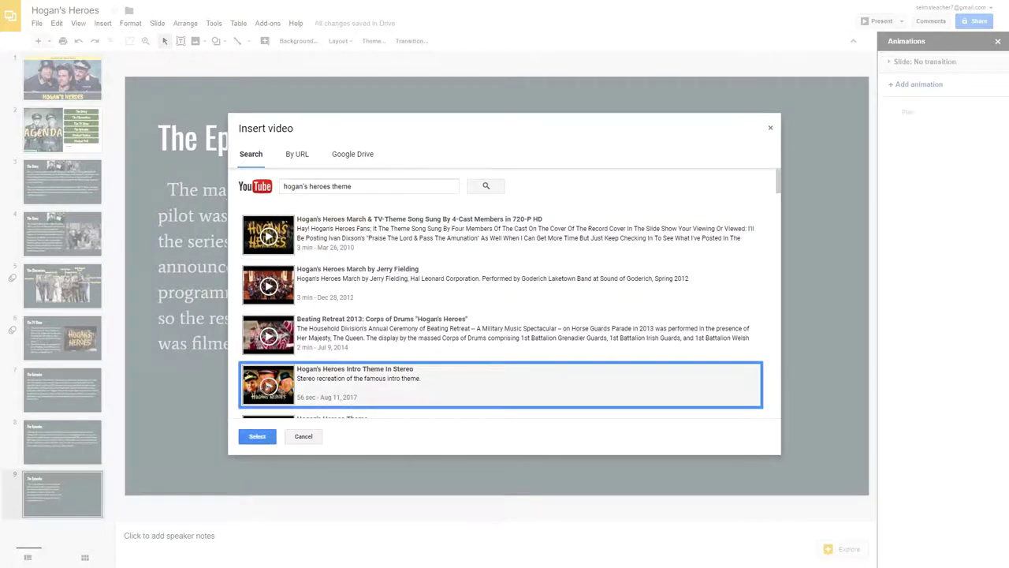
pyautogui.click(258, 438)
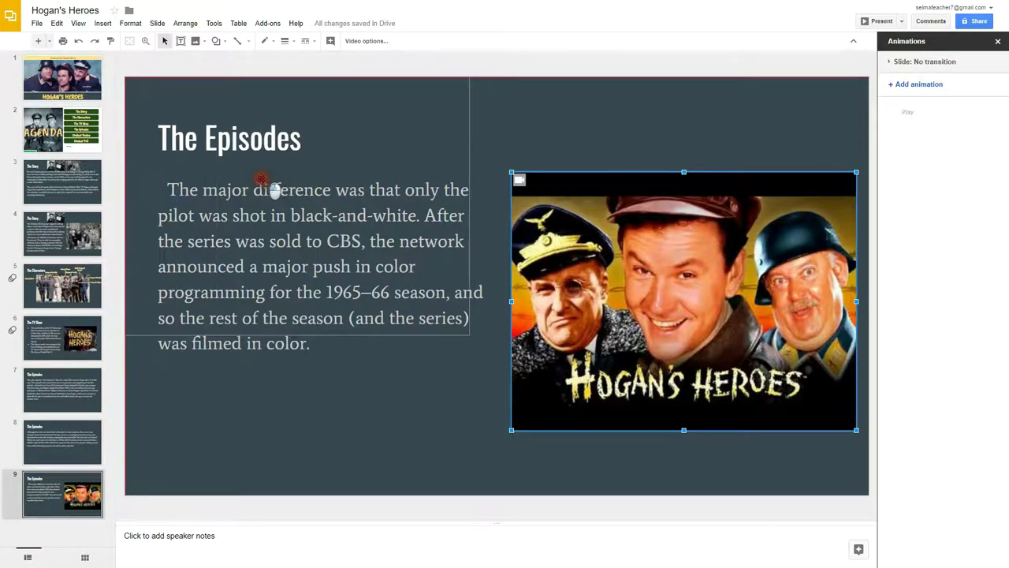
# - Try moving and enlarging the video, then undo back to its original placement
pyautogui.moveTo(288, 190); pyautogui.dragTo(268, 181)
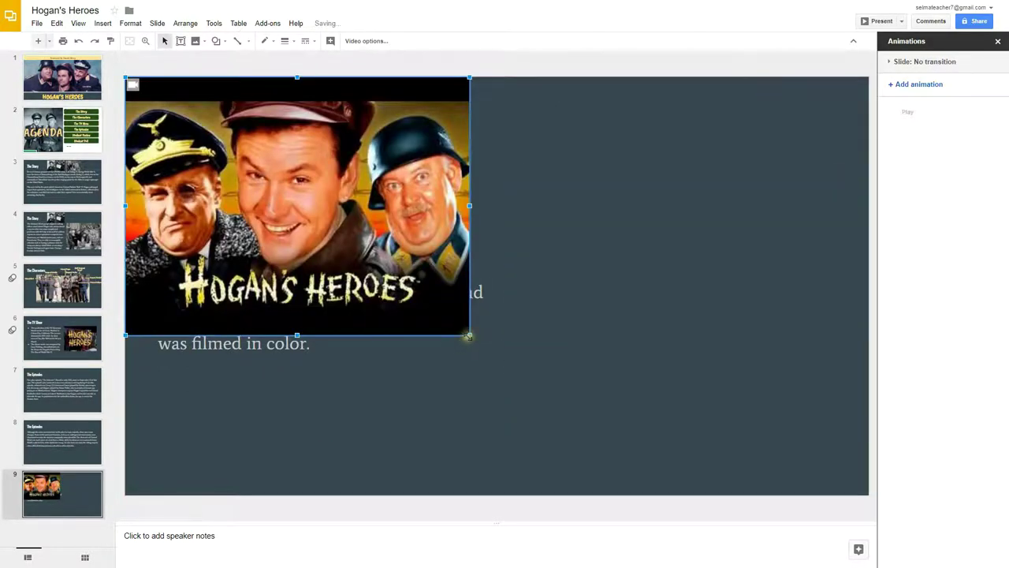
pyautogui.moveTo(469, 336); pyautogui.dragTo(686, 411)
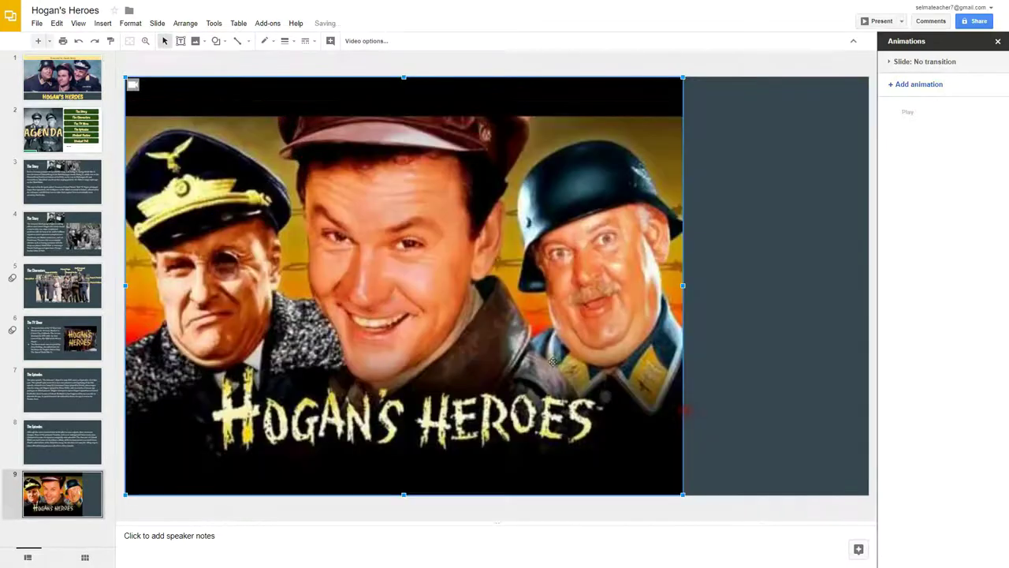
pyautogui.moveTo(554, 361)
pyautogui.mouseDown()
pyautogui.moveTo(586, 330)
pyautogui.moveTo(597, 339)
pyautogui.mouseUp()
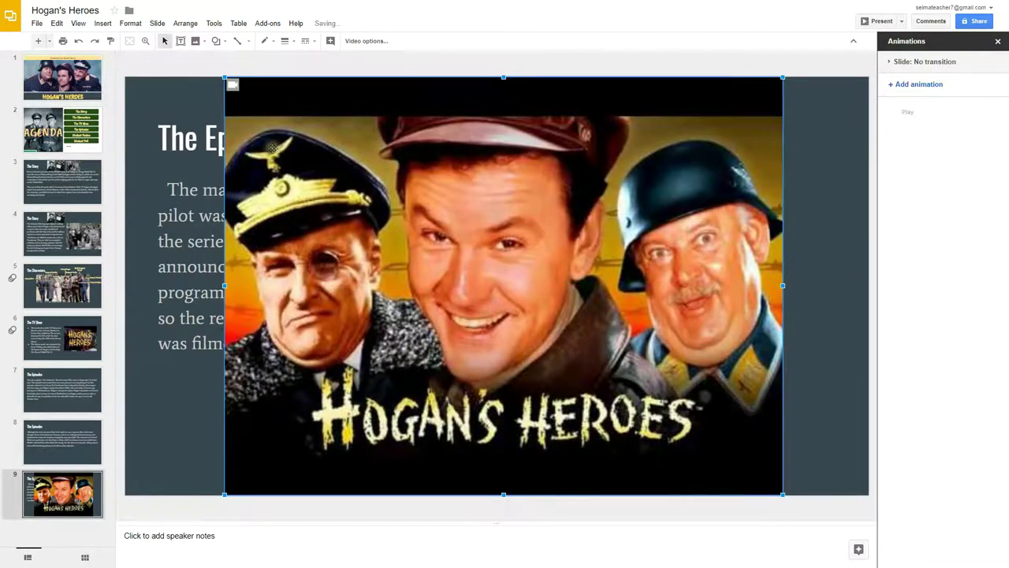
pyautogui.click(79, 42)
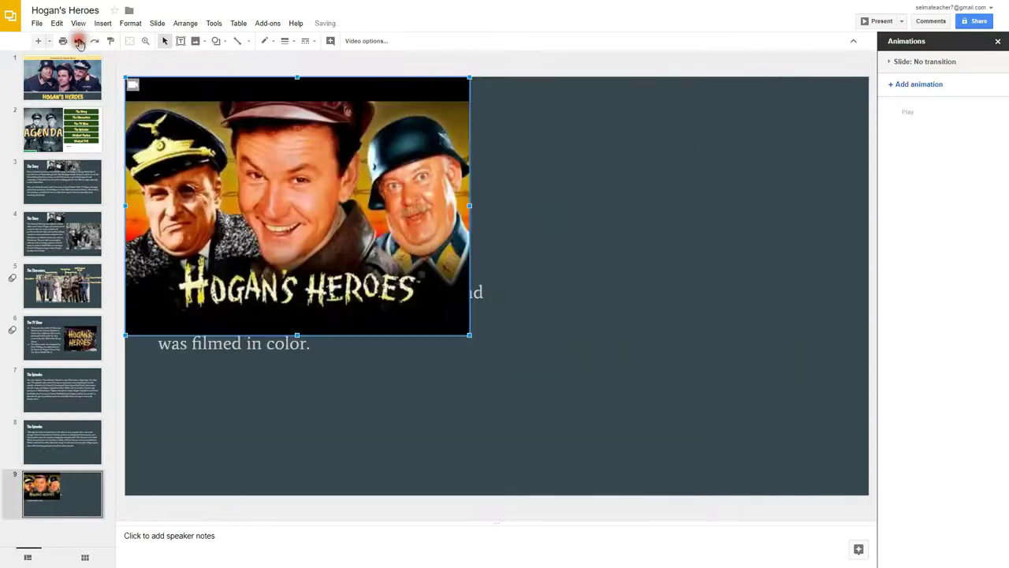
pyautogui.click(79, 42)
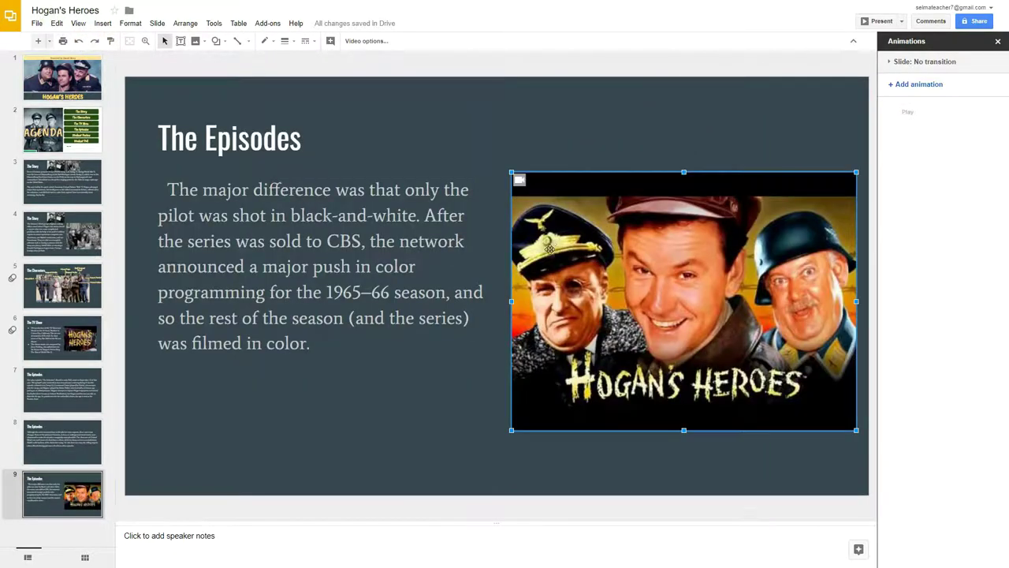
# - Check the video's playback options so it plays from 00:00 to 00:56
pyautogui.rightClick(646, 270)
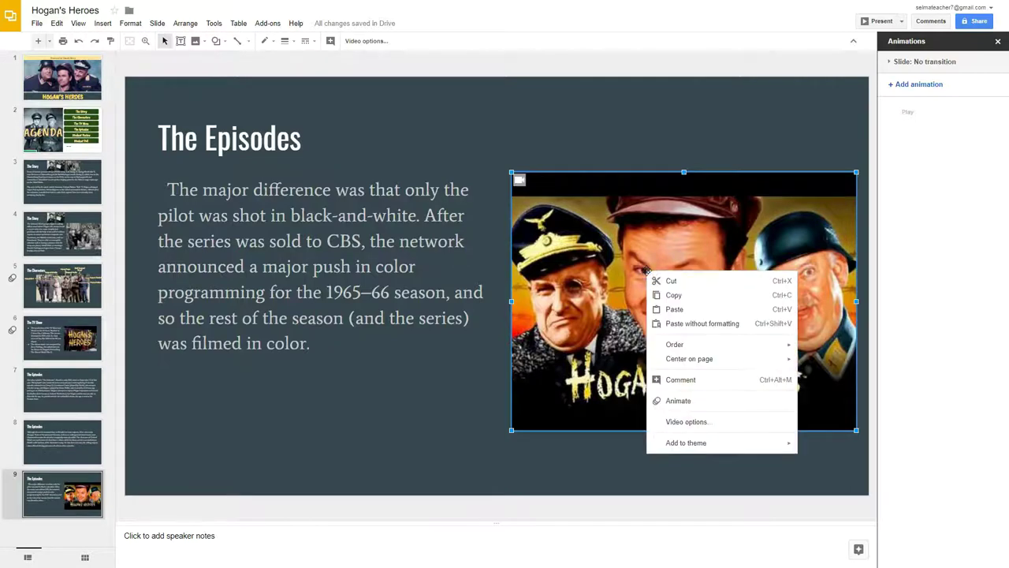
pyautogui.click(686, 423)
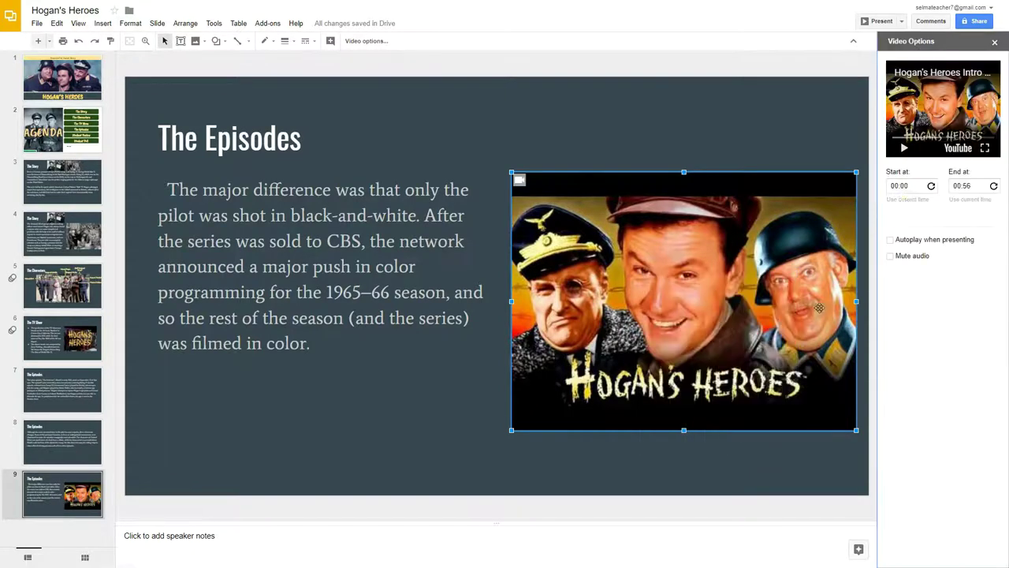
pyautogui.click(900, 186)
pyautogui.write('5')
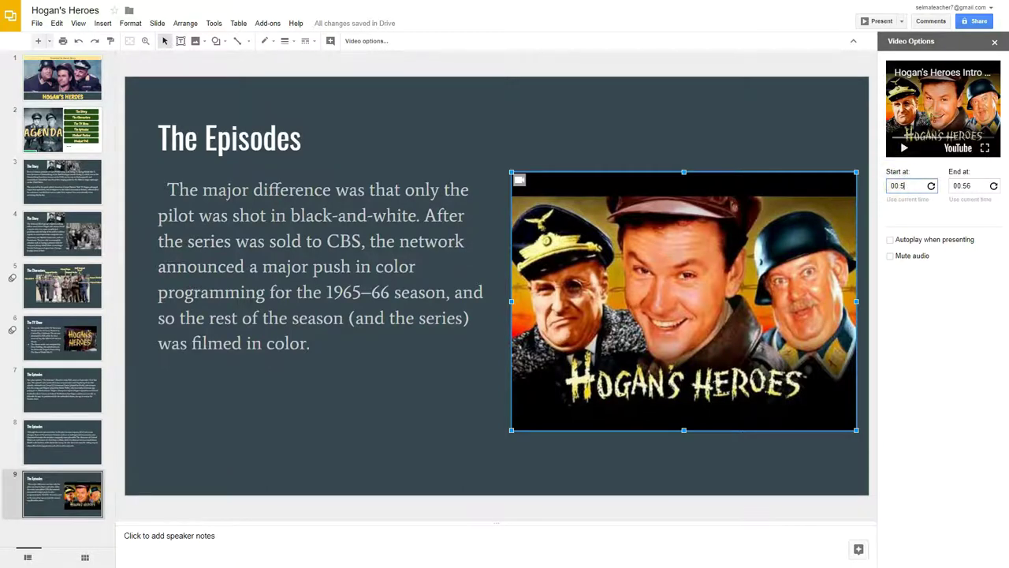
pyautogui.click(906, 188)
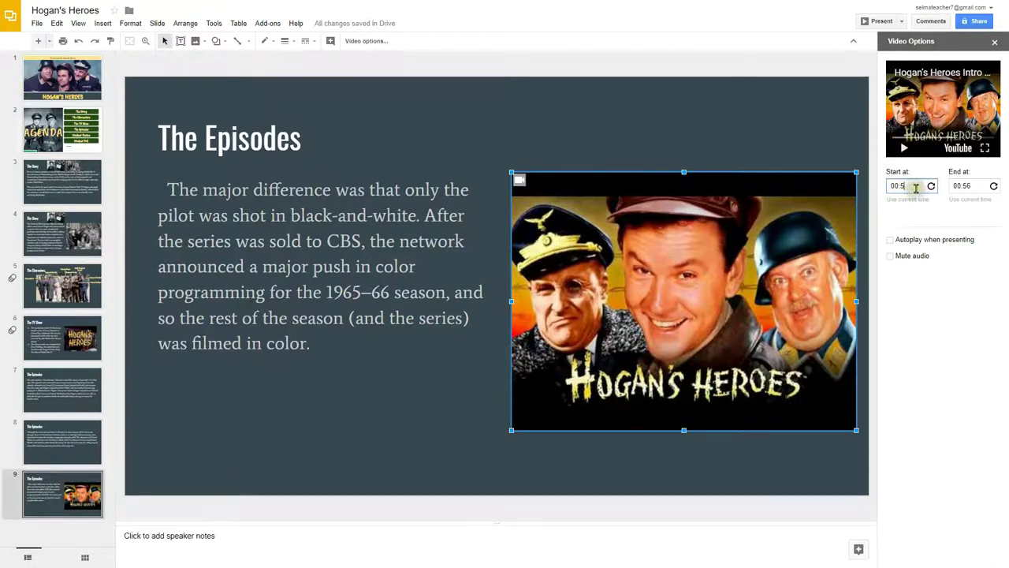
pyautogui.click(969, 184)
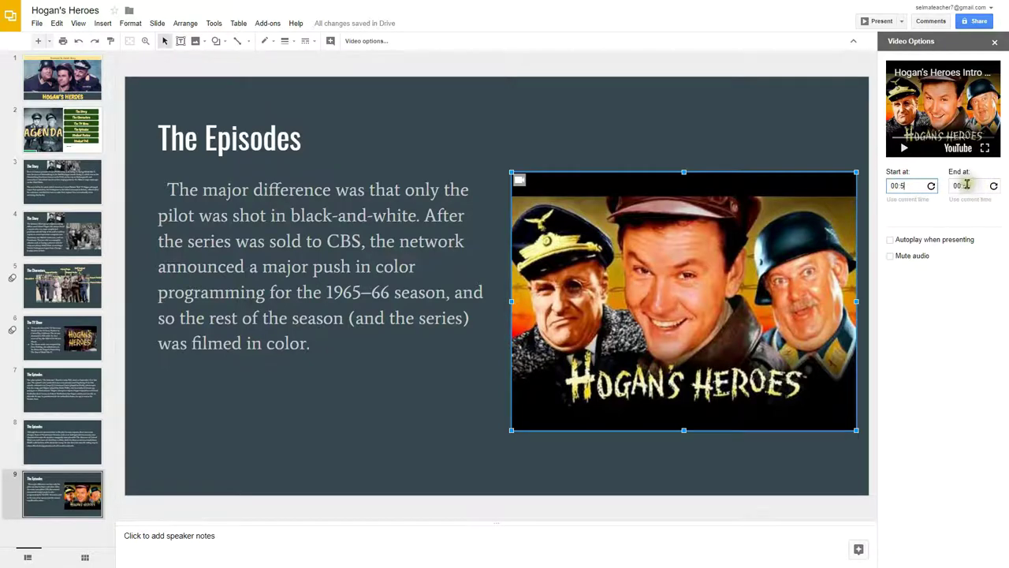
pyautogui.click(899, 240)
pyautogui.click(895, 256)
pyautogui.write('00')
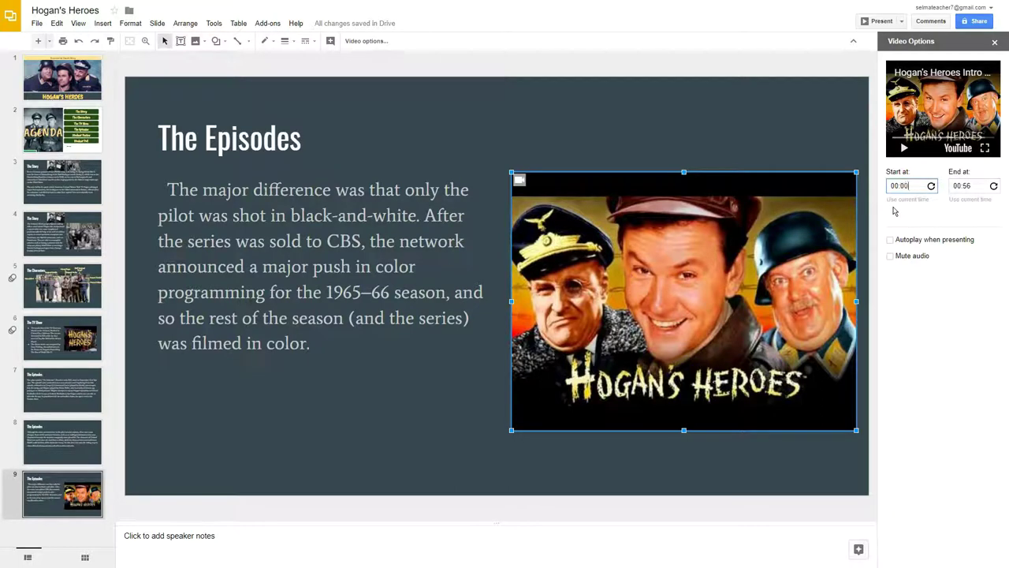
pyautogui.click(865, 217)
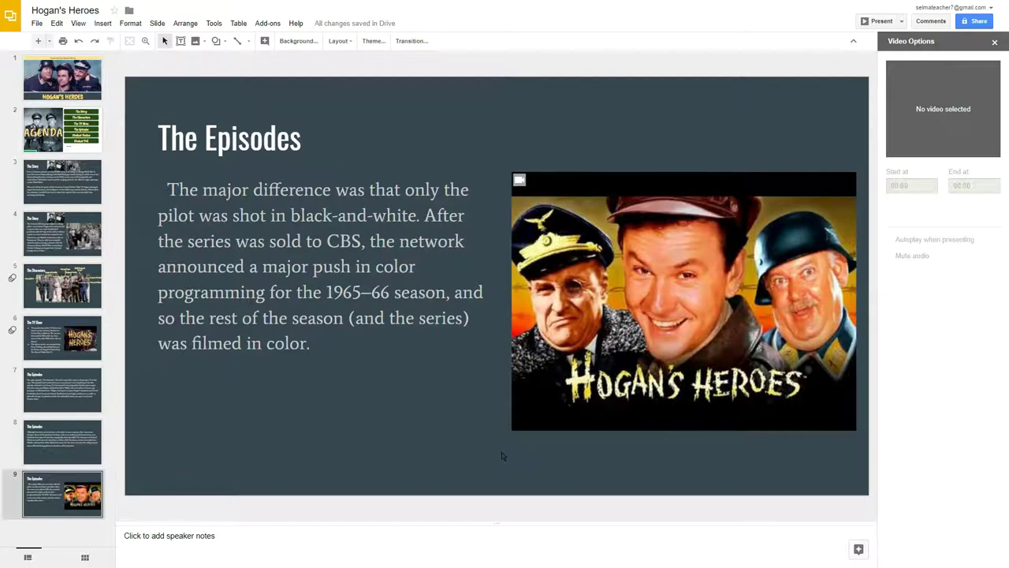
# - Add slide 10 with the Section title and description layout, titled 'Student Review'
pyautogui.hotkey('ctrl', 'm')
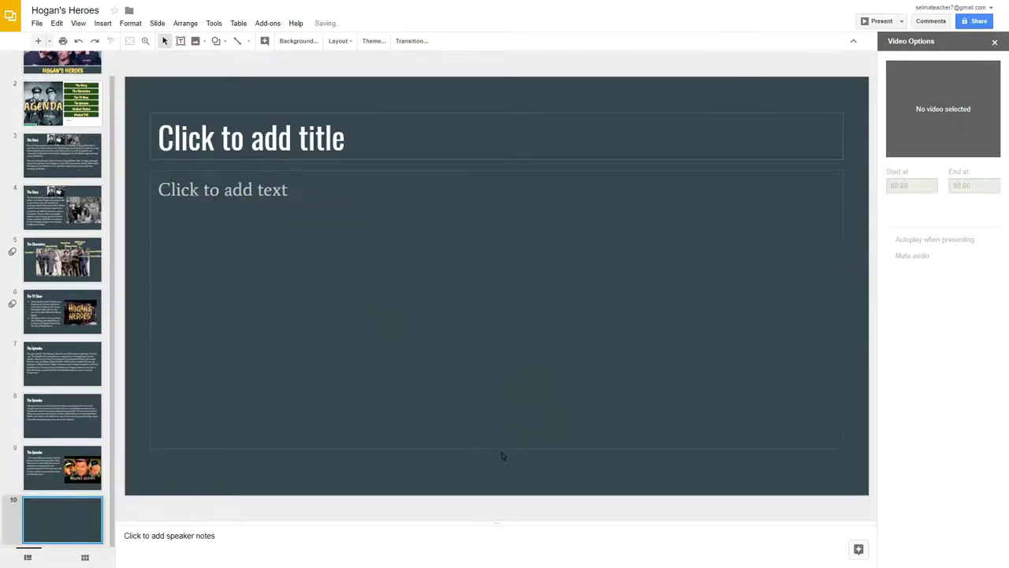
pyautogui.click(344, 43)
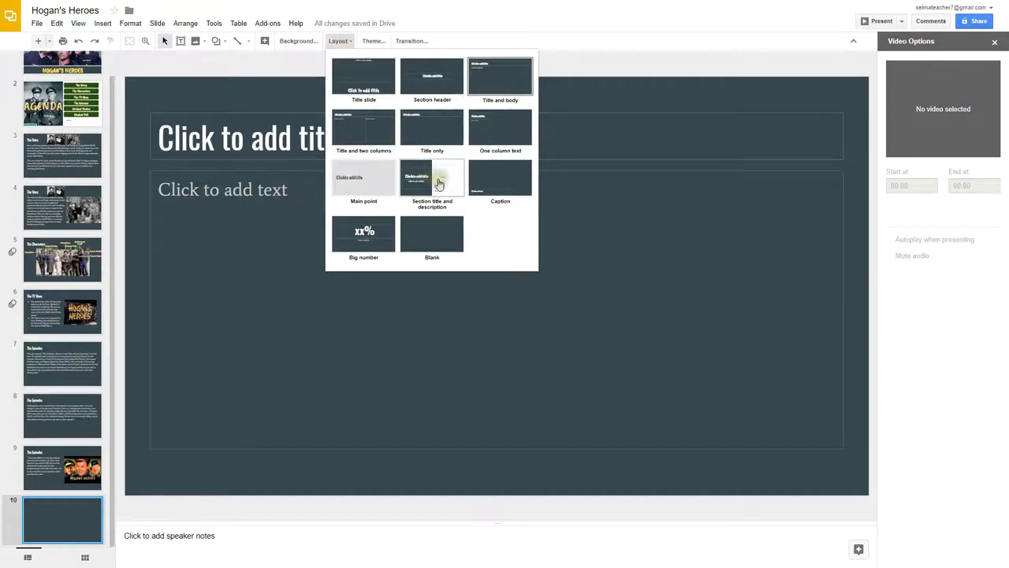
pyautogui.click(436, 183)
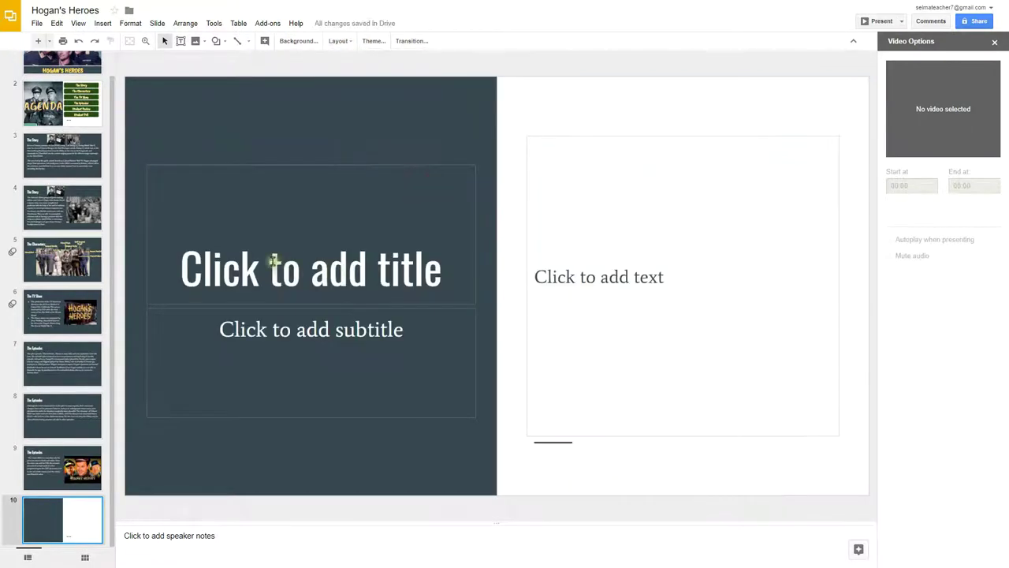
pyautogui.click(326, 266)
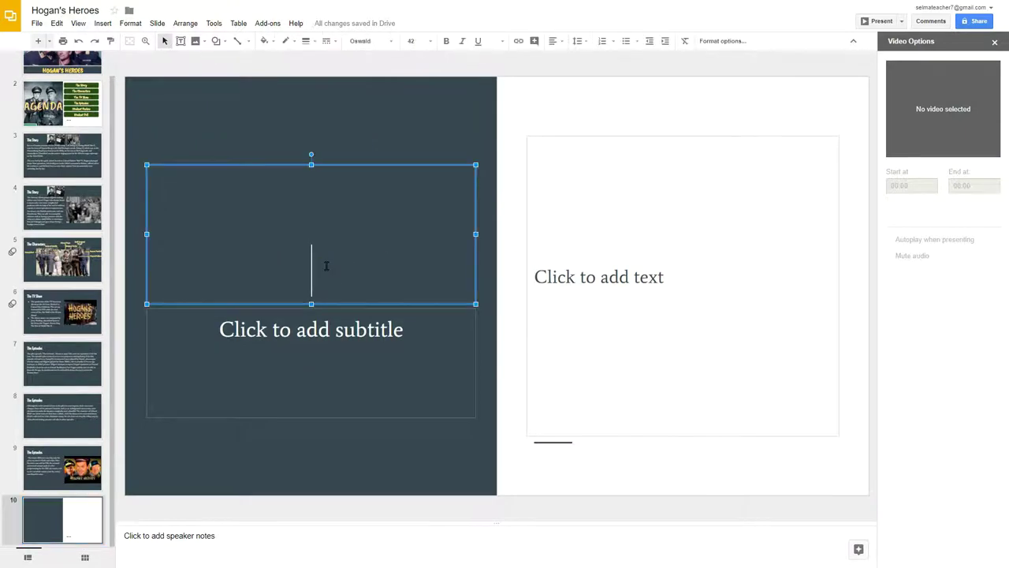
pyautogui.write('Student Review')
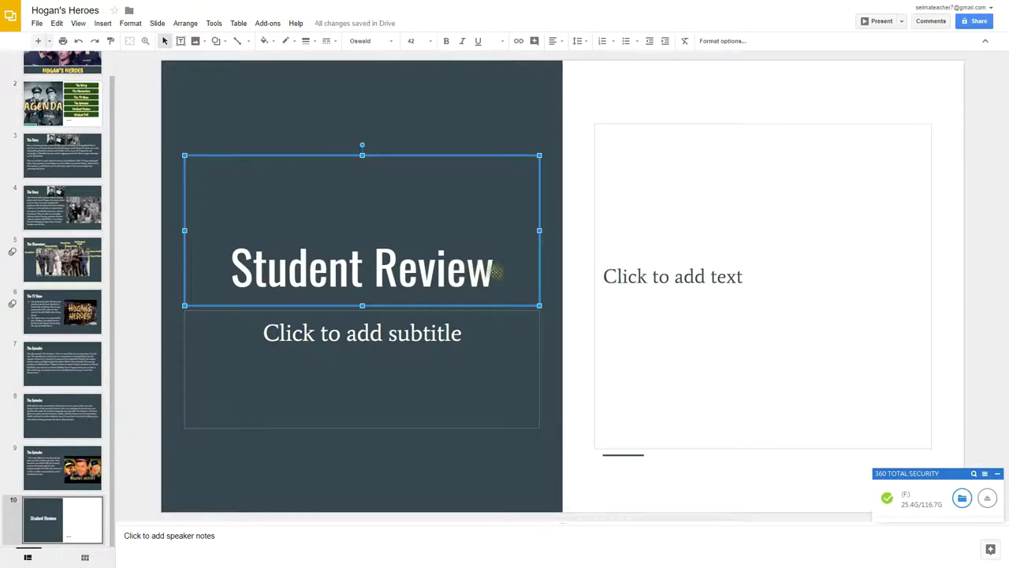
# - Remove the empty right-hand text placeholder from the slide
pyautogui.click(692, 206)
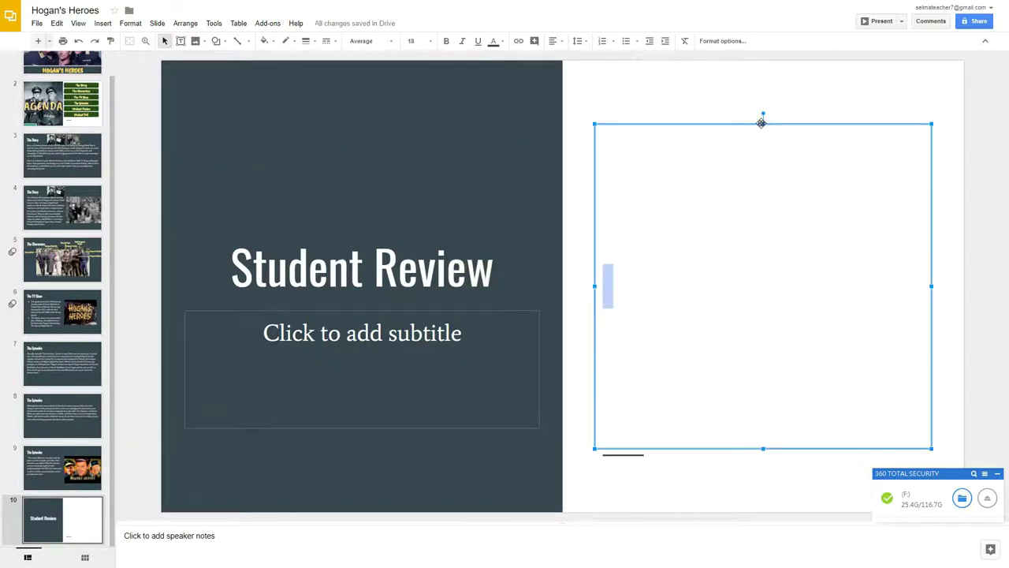
pyautogui.click(752, 129)
pyautogui.click(750, 125)
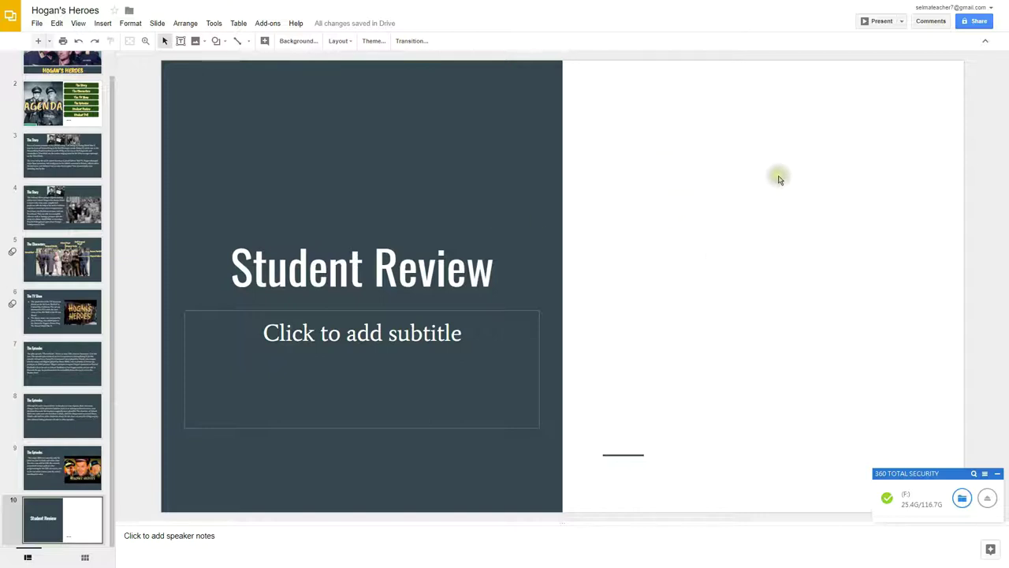
pyautogui.click(103, 24)
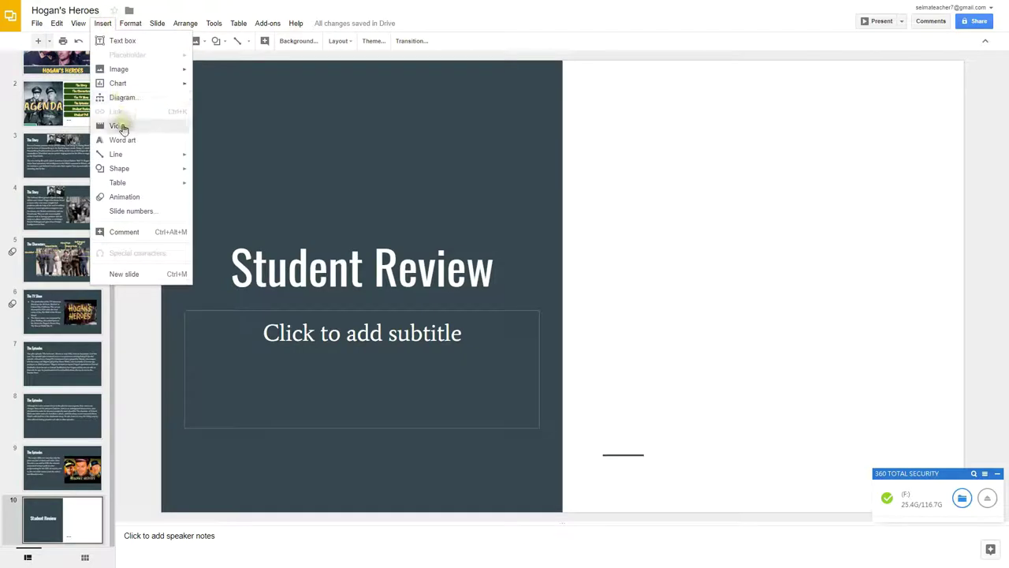
pyautogui.click(119, 126)
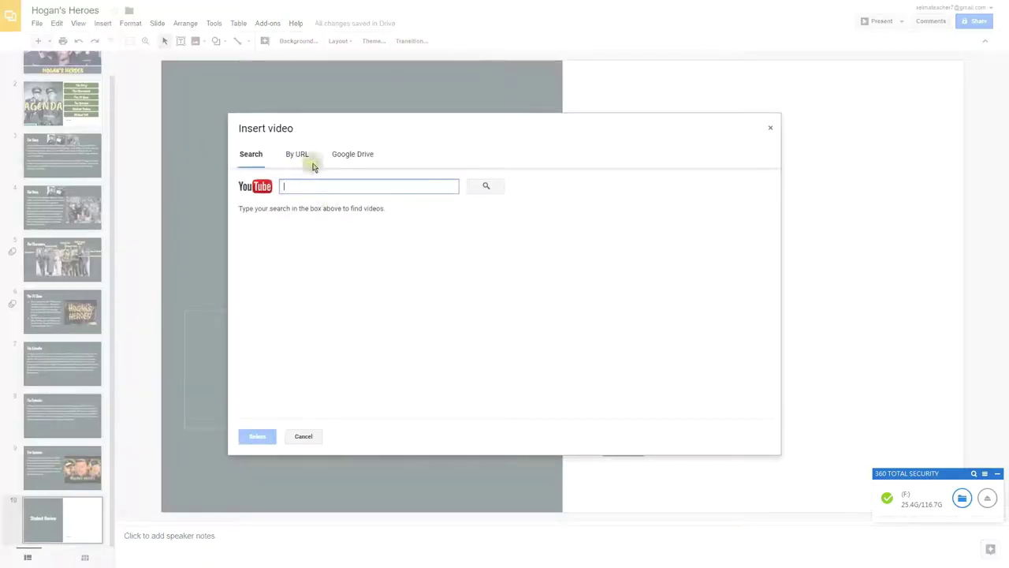
pyautogui.click(364, 158)
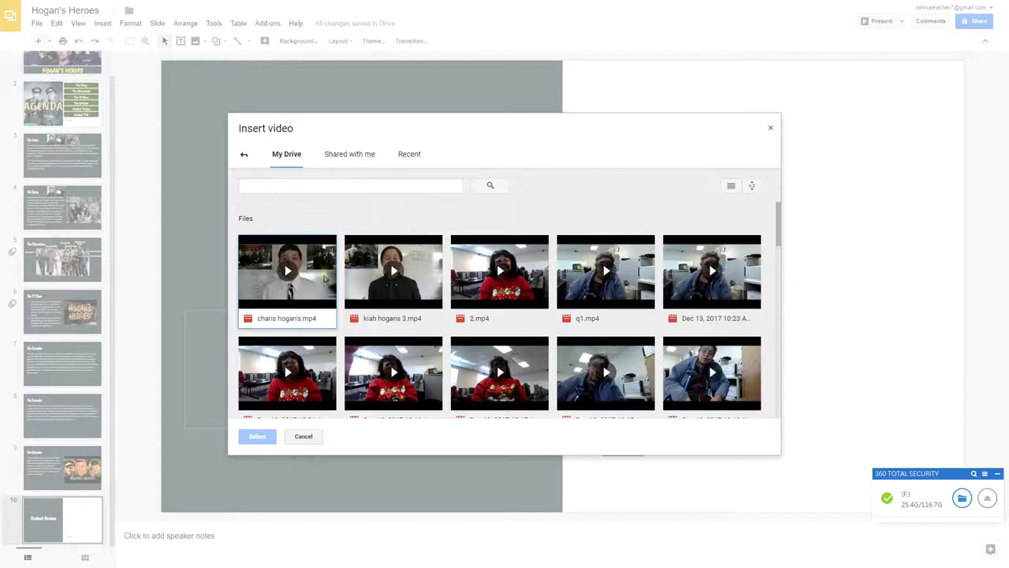
pyautogui.click(393, 270)
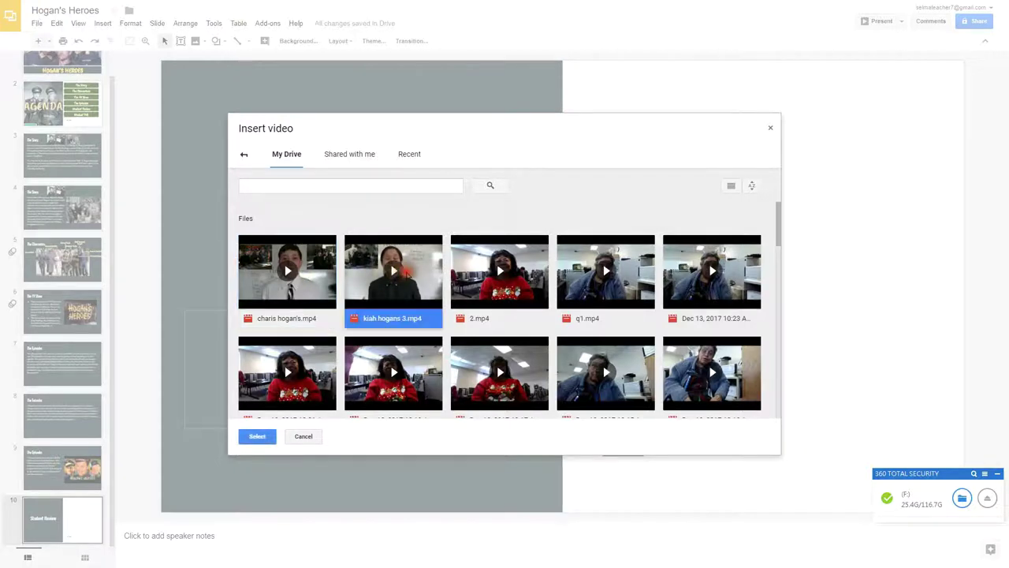
pyautogui.click(256, 436)
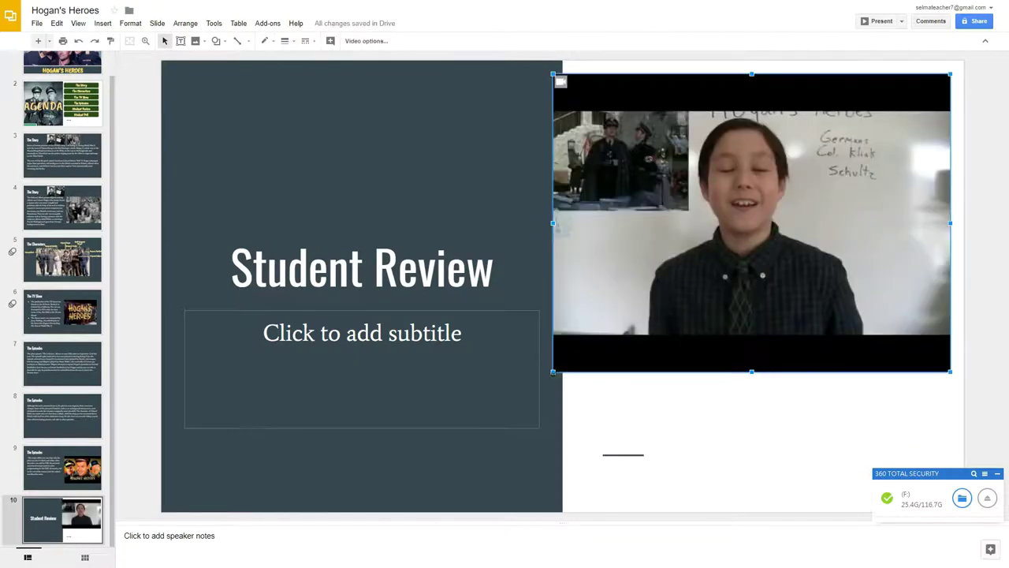
# - Shrink the video and position it in the top right of the white half
pyautogui.moveTo(552, 371); pyautogui.dragTo(694, 266)
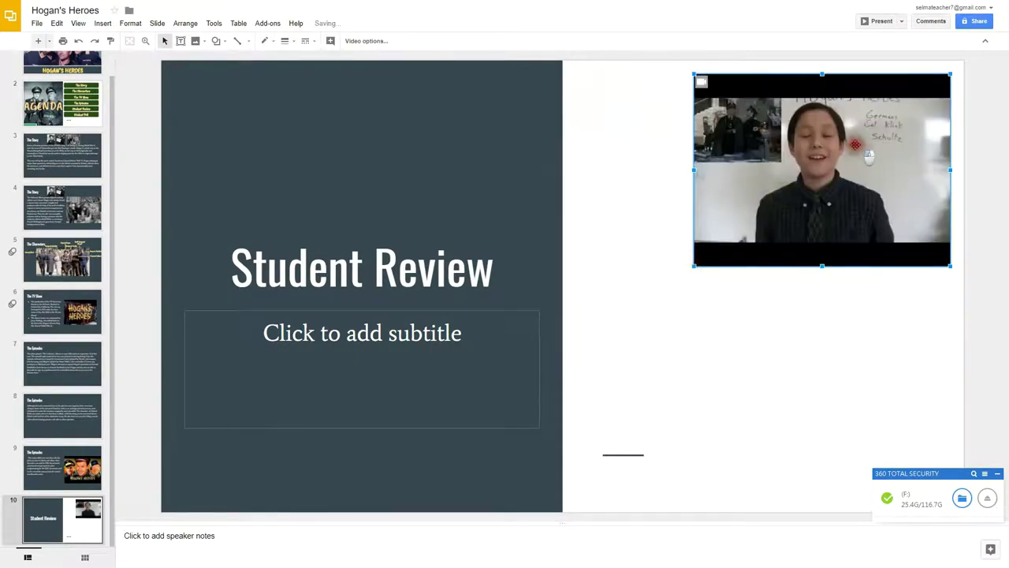
pyautogui.moveTo(858, 150); pyautogui.dragTo(792, 151)
pyautogui.moveTo(655, 268); pyautogui.dragTo(650, 250)
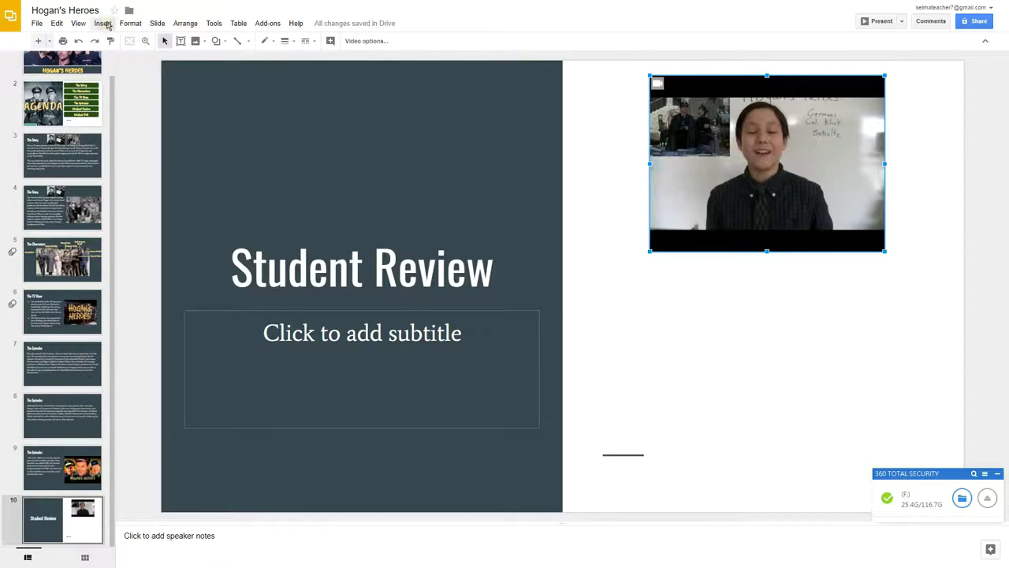
# - Insert the other student's review video from Google Drive
pyautogui.click(105, 25)
pyautogui.click(120, 128)
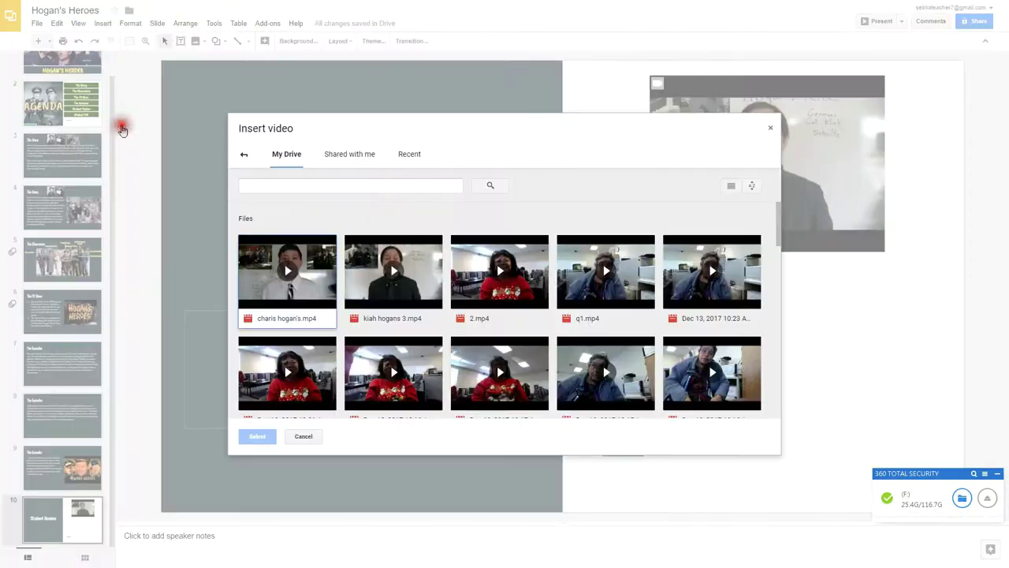
pyautogui.click(282, 272)
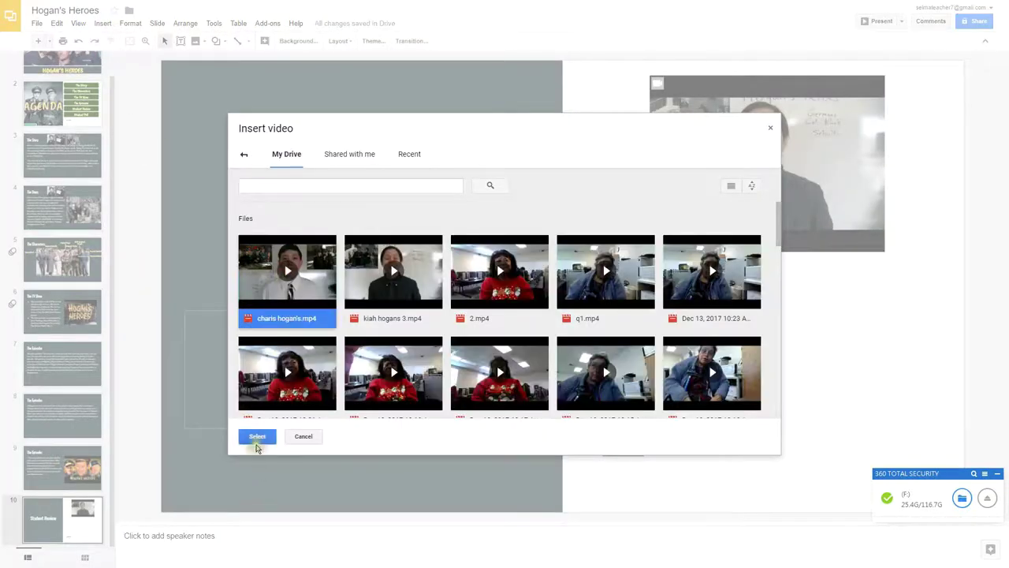
pyautogui.click(257, 439)
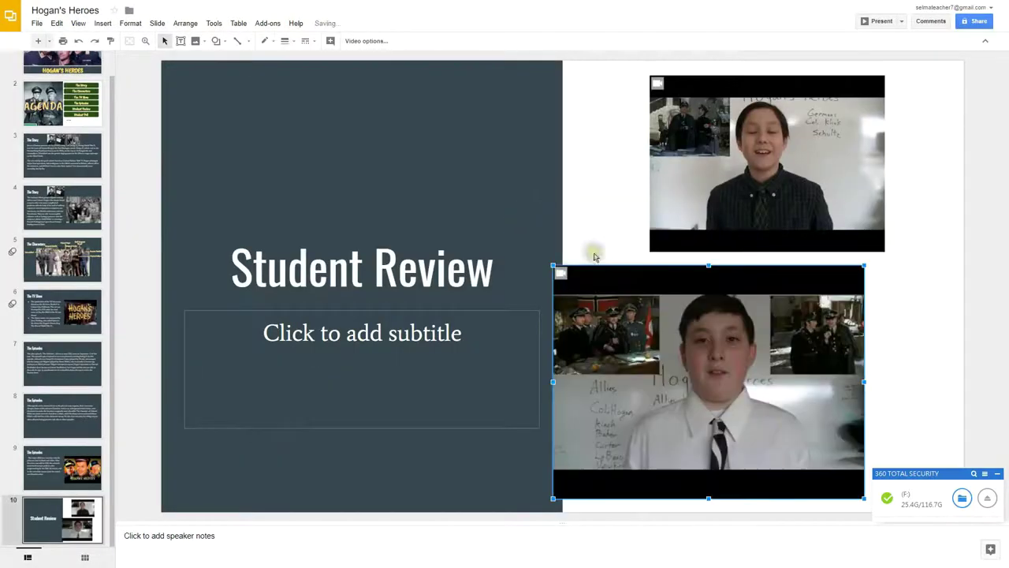
# - Resize the new video to match the first one's width and place it directly beneath it
pyautogui.moveTo(554, 265); pyautogui.dragTo(645, 339)
pyautogui.moveTo(735, 376); pyautogui.dragTo(746, 308)
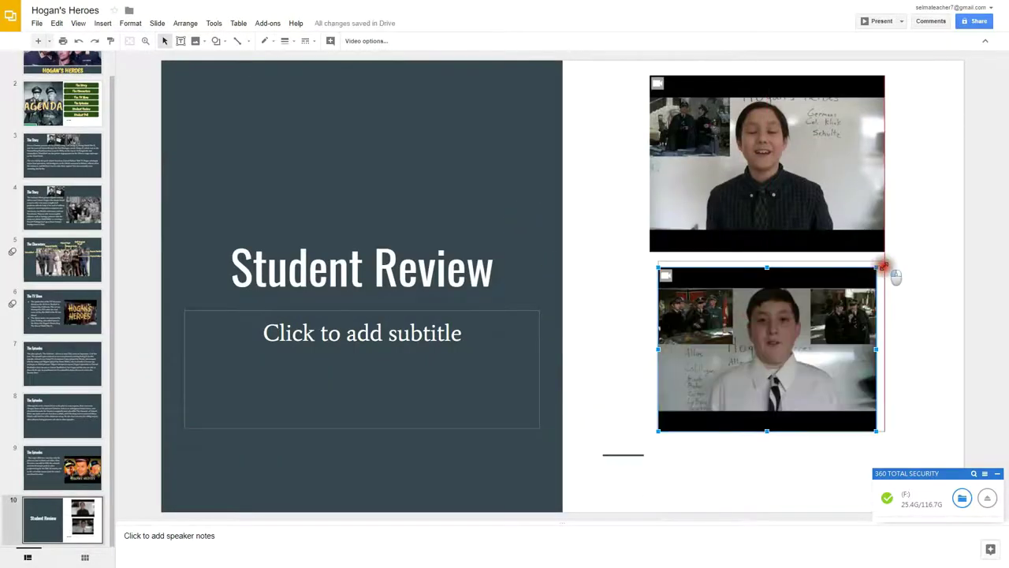
pyautogui.moveTo(877, 264); pyautogui.dragTo(885, 261)
pyautogui.moveTo(885, 431); pyautogui.dragTo(890, 446)
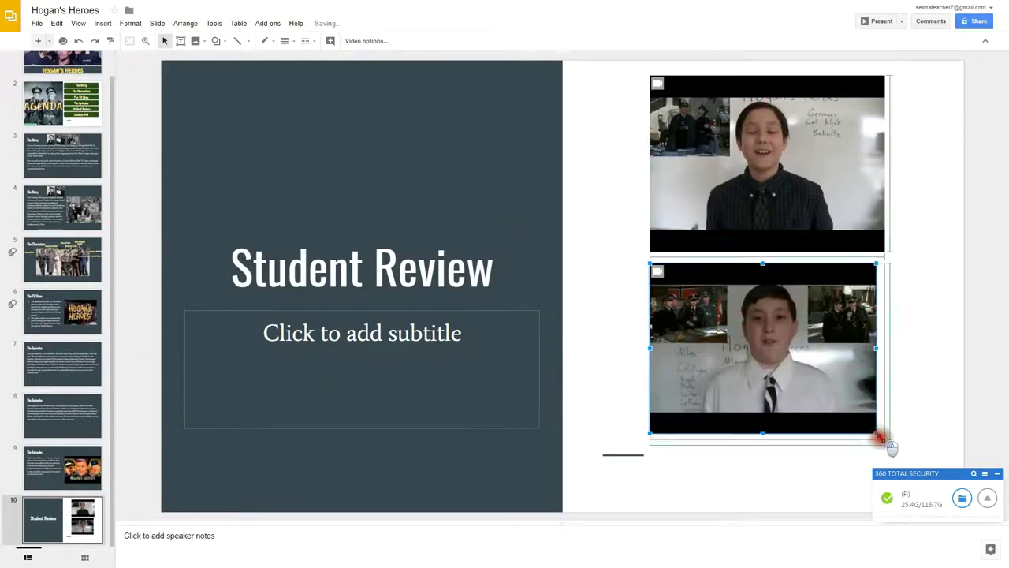
pyautogui.click(913, 334)
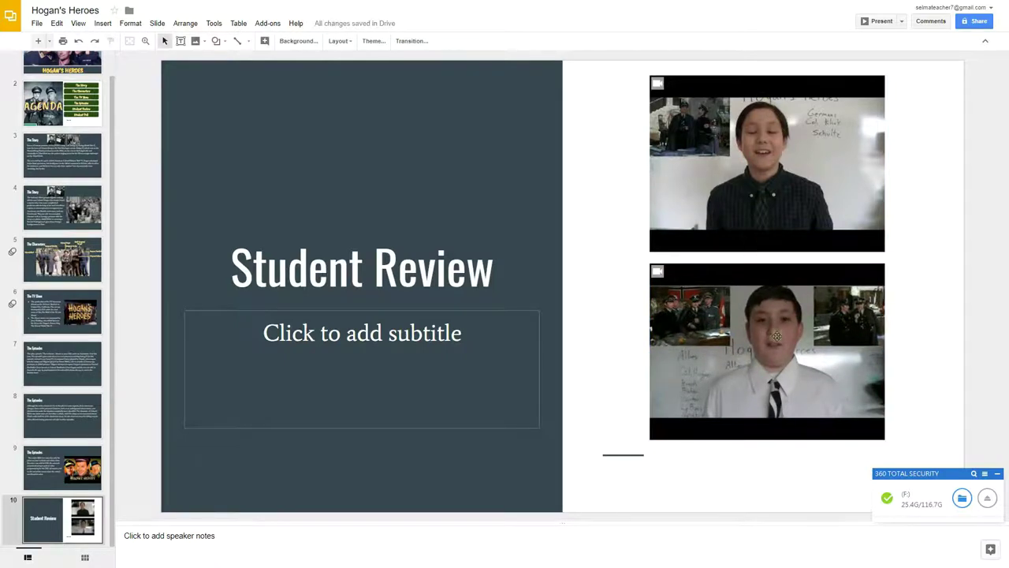
pyautogui.click(598, 312)
# - List the two student names under the title and change the title to 'Student Reviews'
pyautogui.click(359, 336)
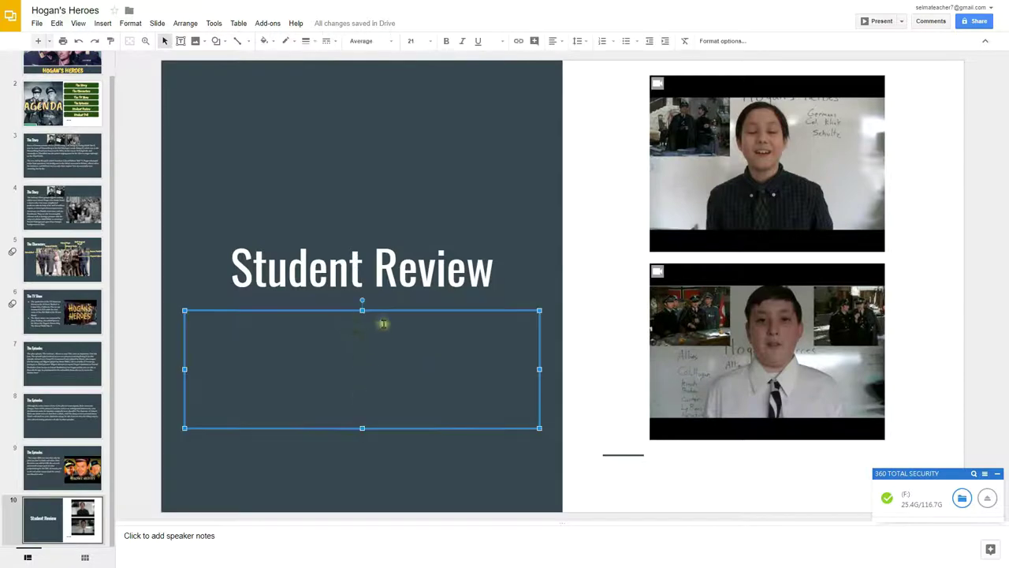
pyautogui.write('H')
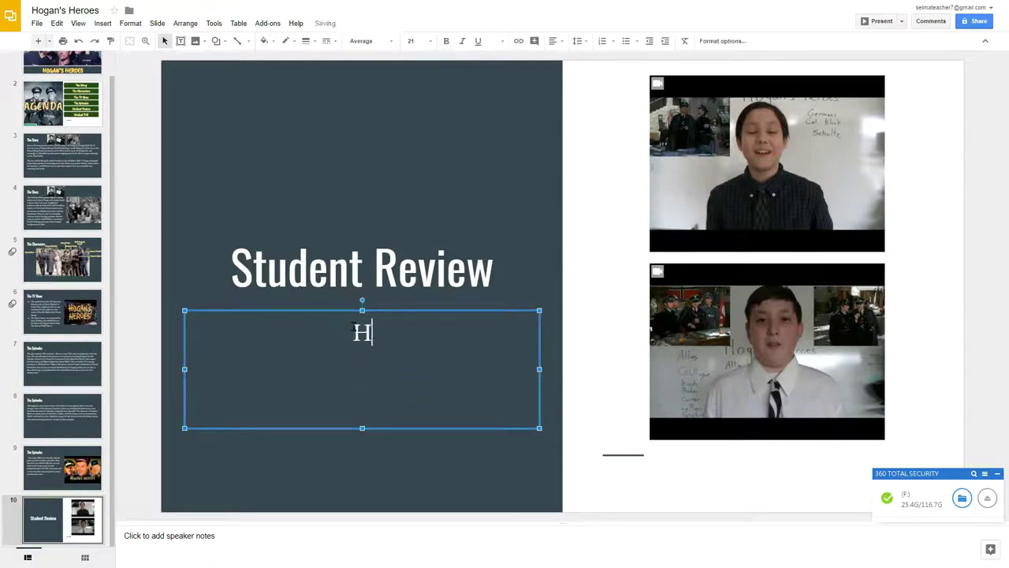
pyautogui.write('ezekiah ')
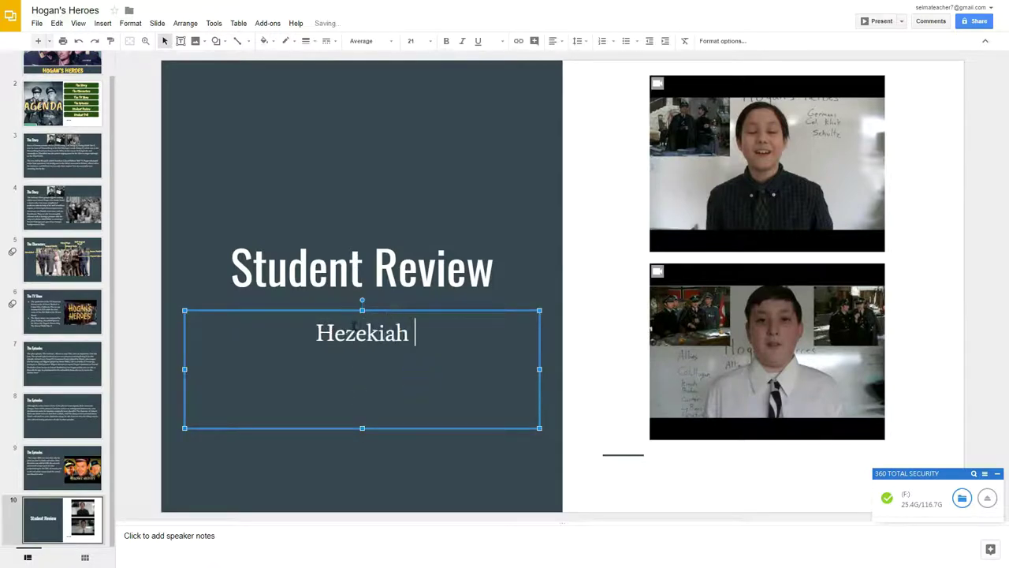
pyautogui.write('Berry  ')
pyautogui.write('C')
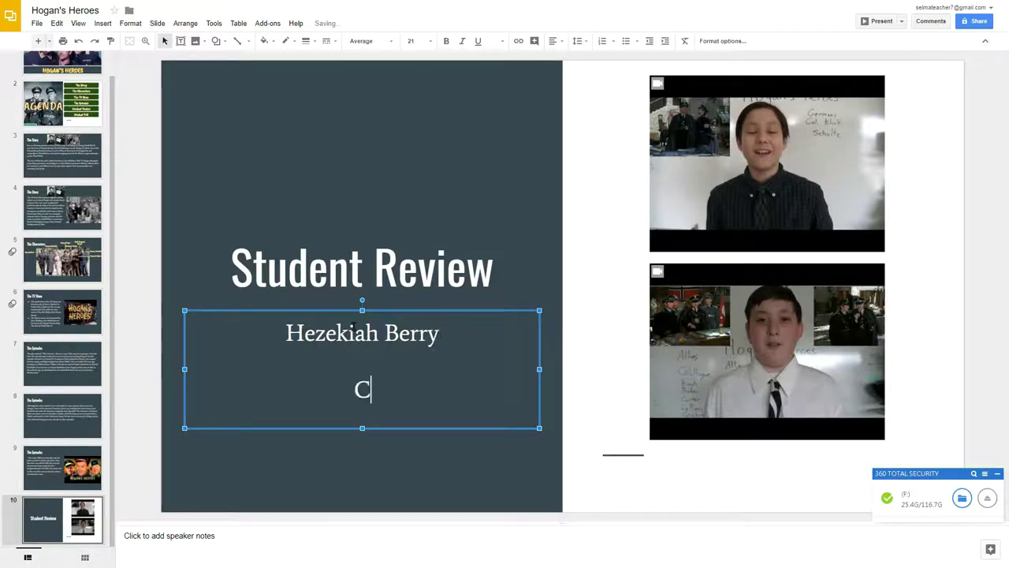
pyautogui.write('harisma Berry')
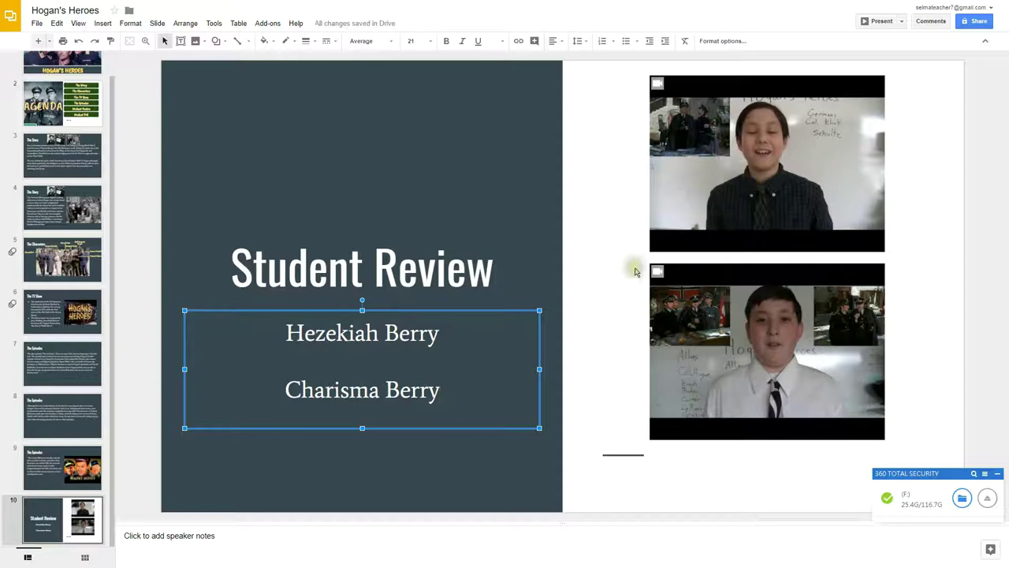
pyautogui.click(497, 273)
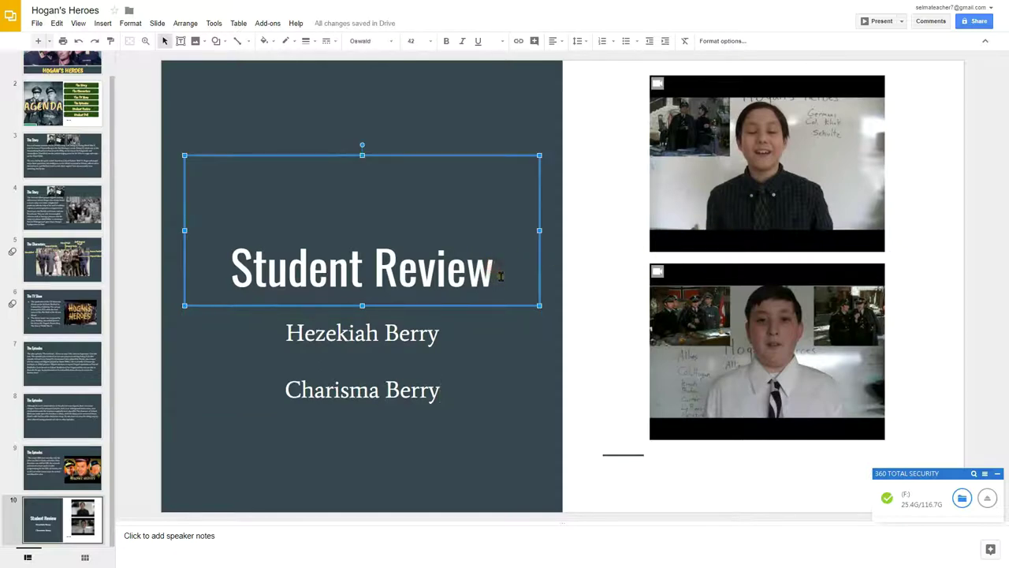
pyautogui.write('s')
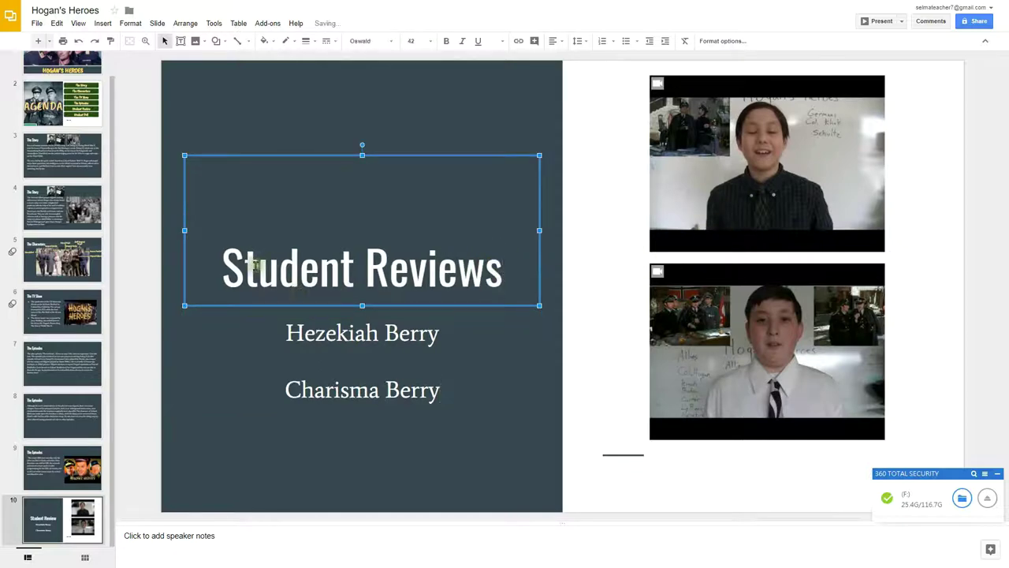
pyautogui.click(921, 277)
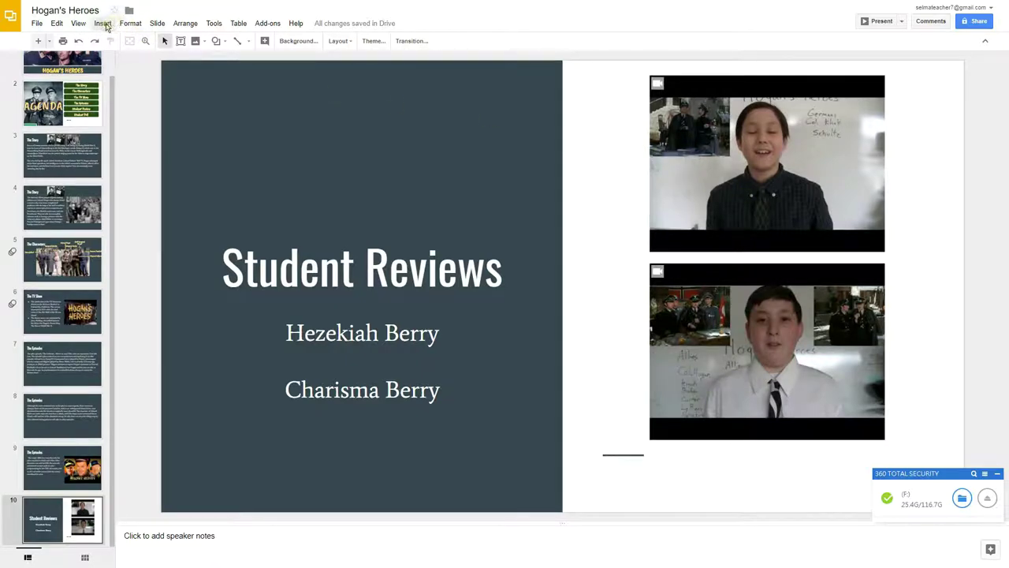
pyautogui.click(104, 23)
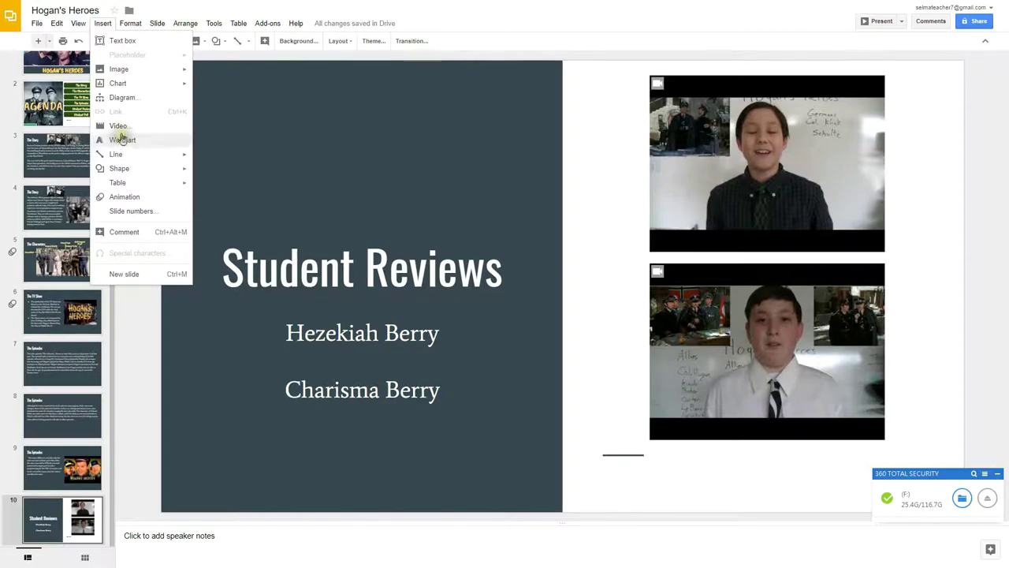
pyautogui.click(119, 126)
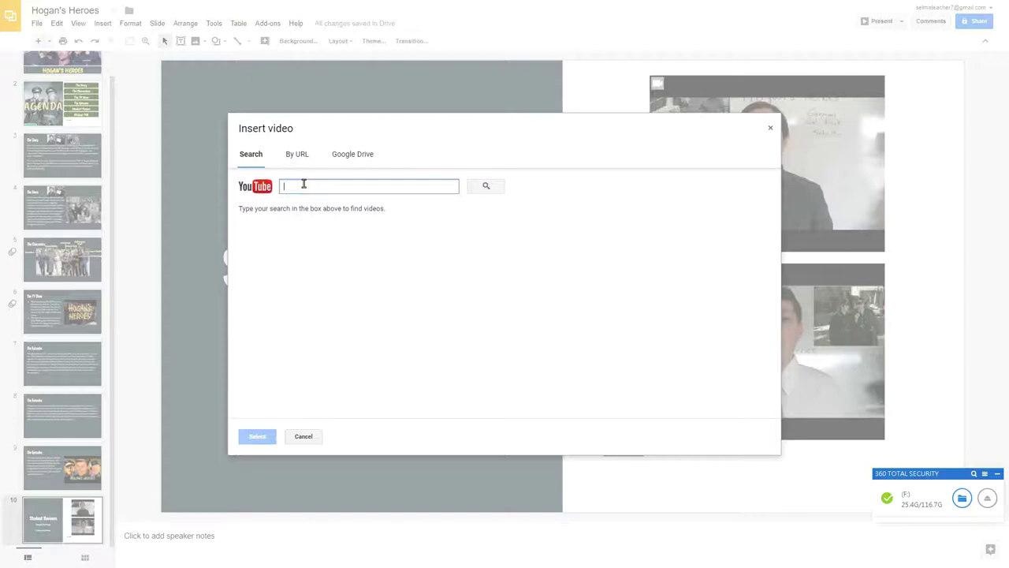
pyautogui.click(300, 191)
pyautogui.click(293, 187)
pyautogui.click(309, 434)
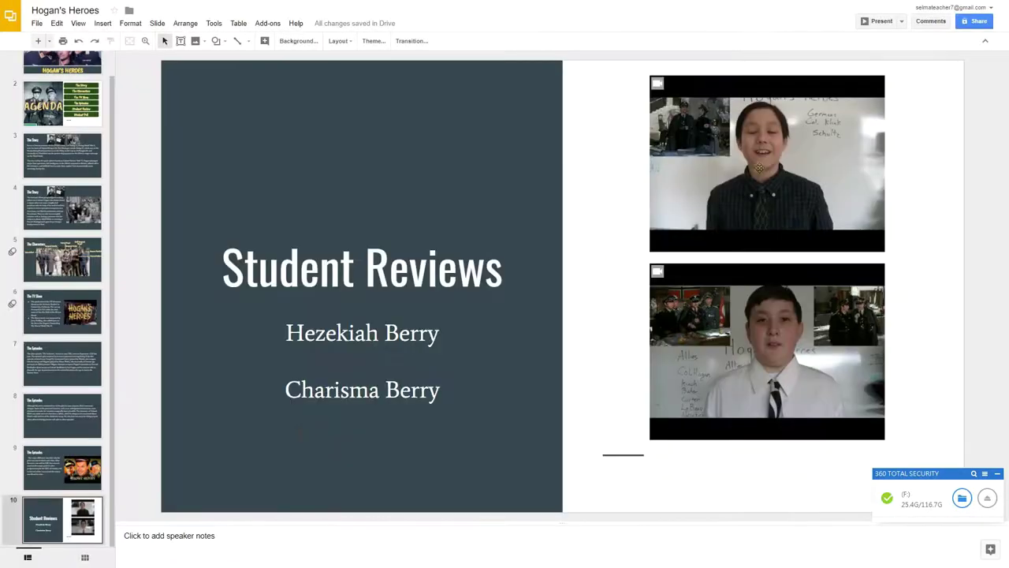
pyautogui.click(759, 168)
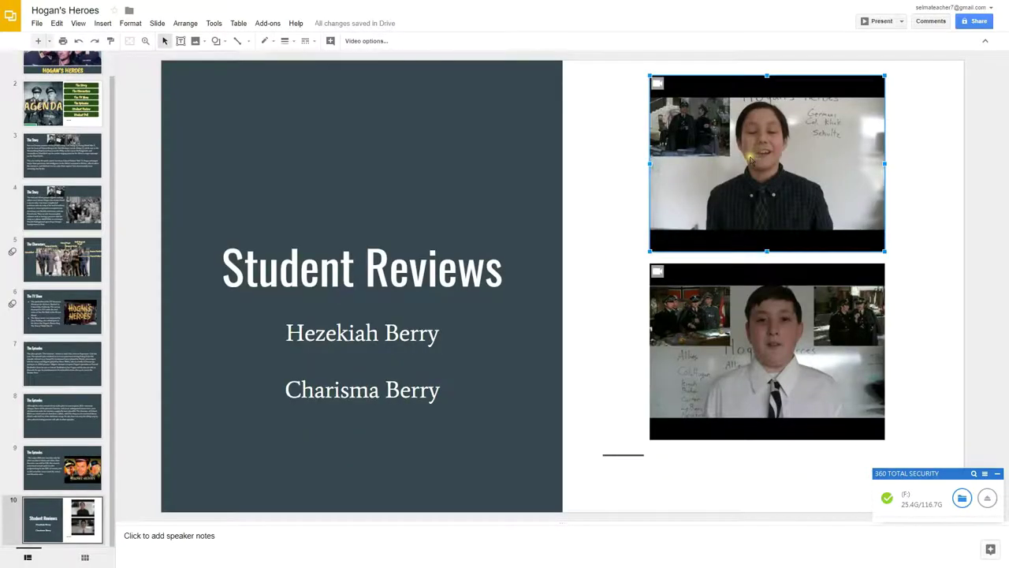
# - Open Video options for the upper student video, which plays from 00:00 to 00:30
pyautogui.rightClick(749, 158)
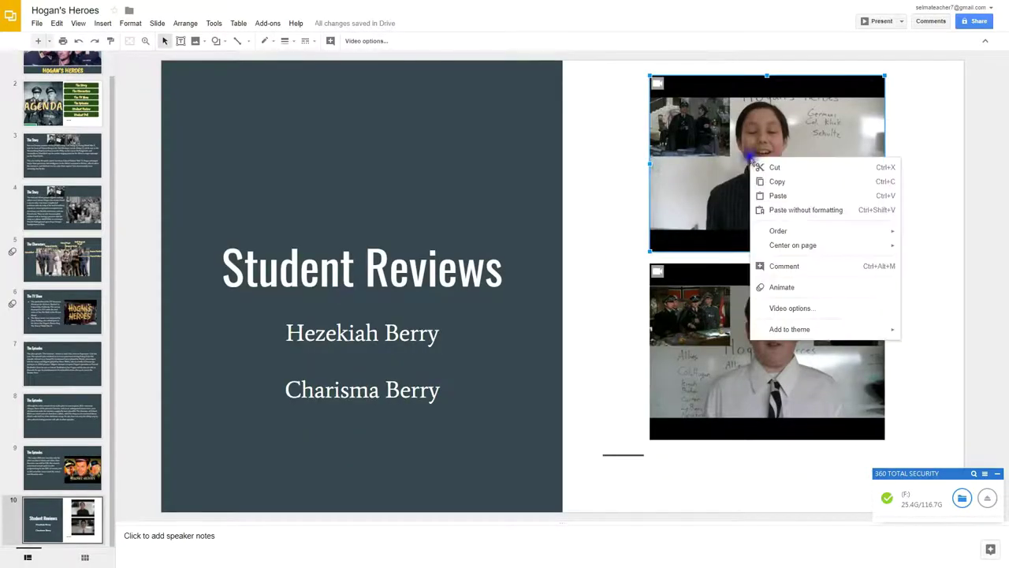
pyautogui.click(795, 308)
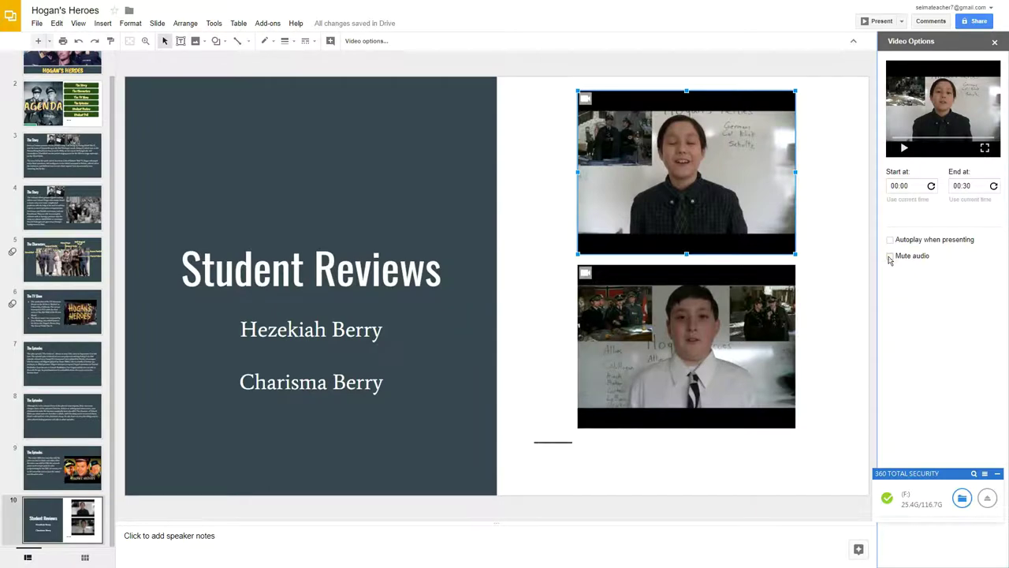
pyautogui.click(525, 339)
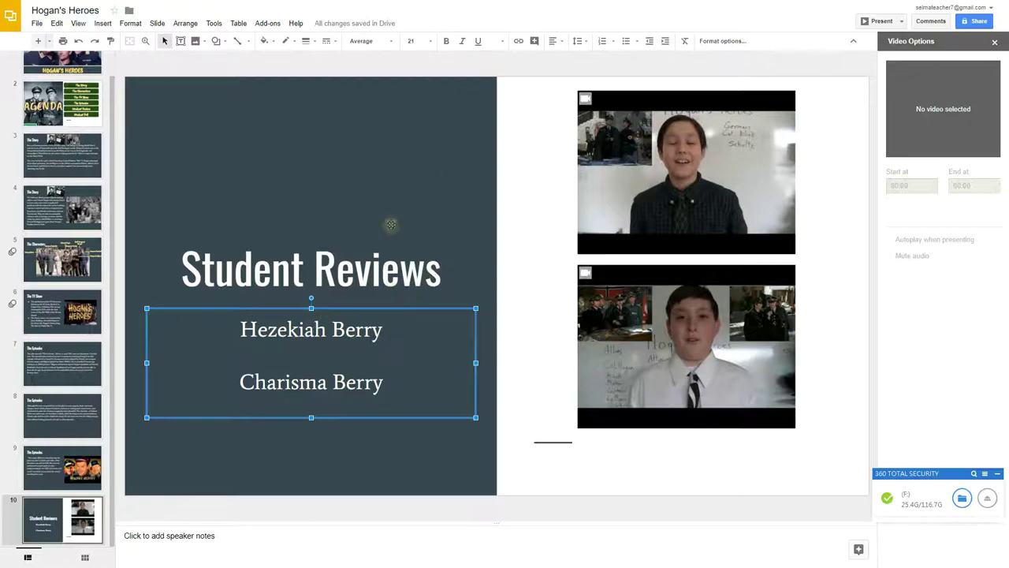
# - Format the student names in Caveat Brush font, coloured light yellow
pyautogui.click(378, 42)
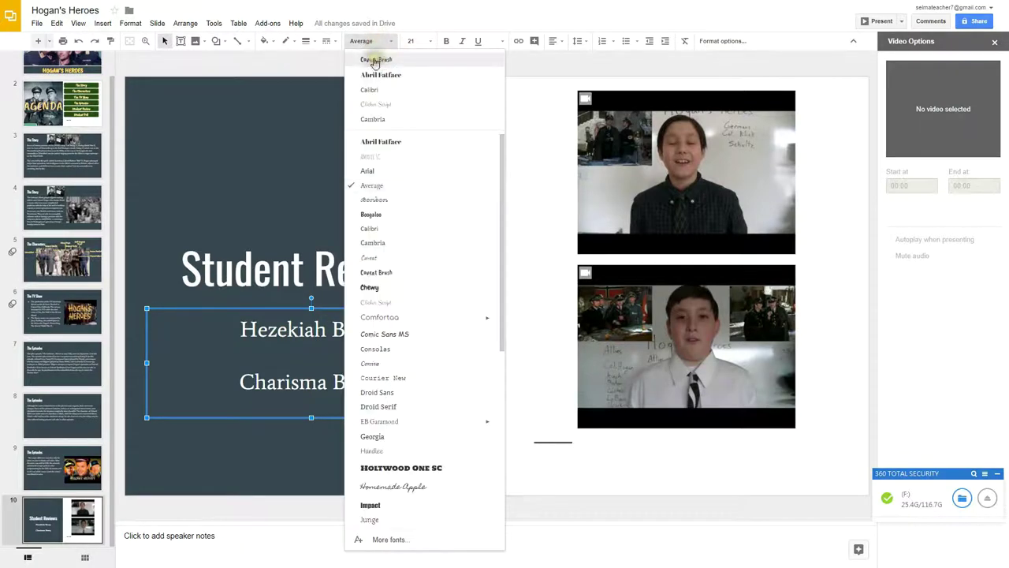
pyautogui.click(377, 60)
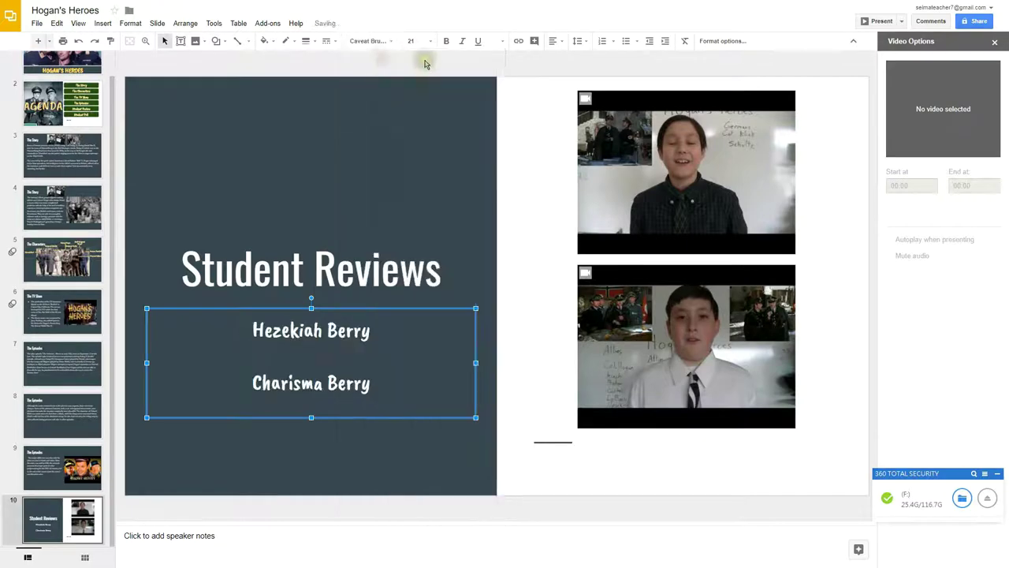
pyautogui.click(504, 41)
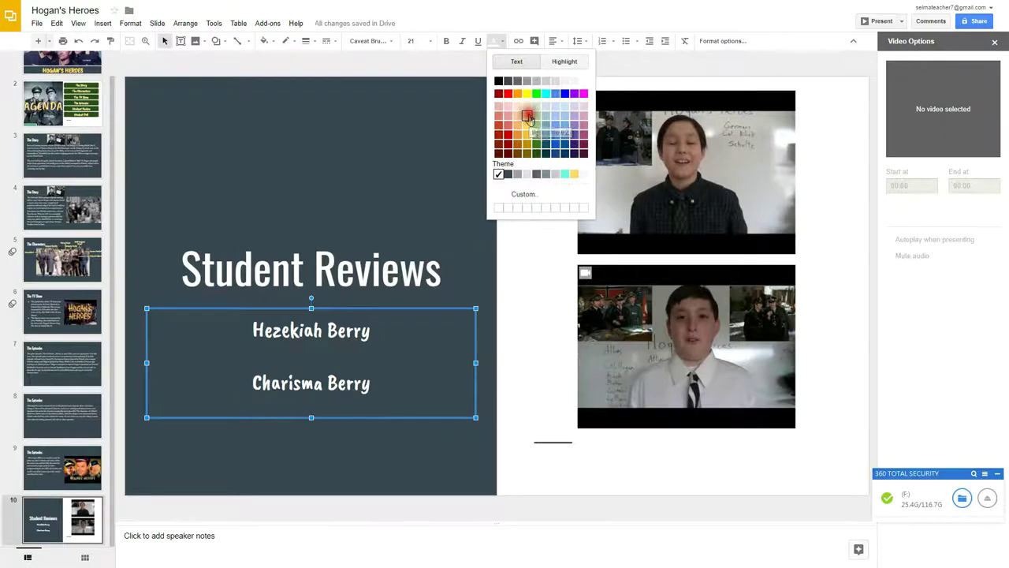
pyautogui.click(528, 116)
pyautogui.click(528, 318)
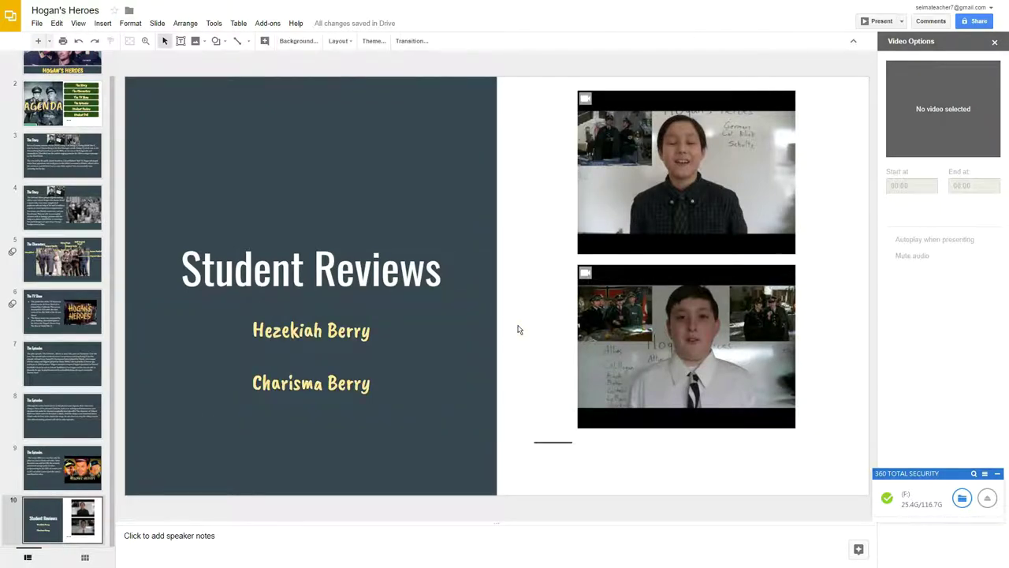
# - Add slide 11 with the Big number layout
pyautogui.hotkey('ctrl', 'm')
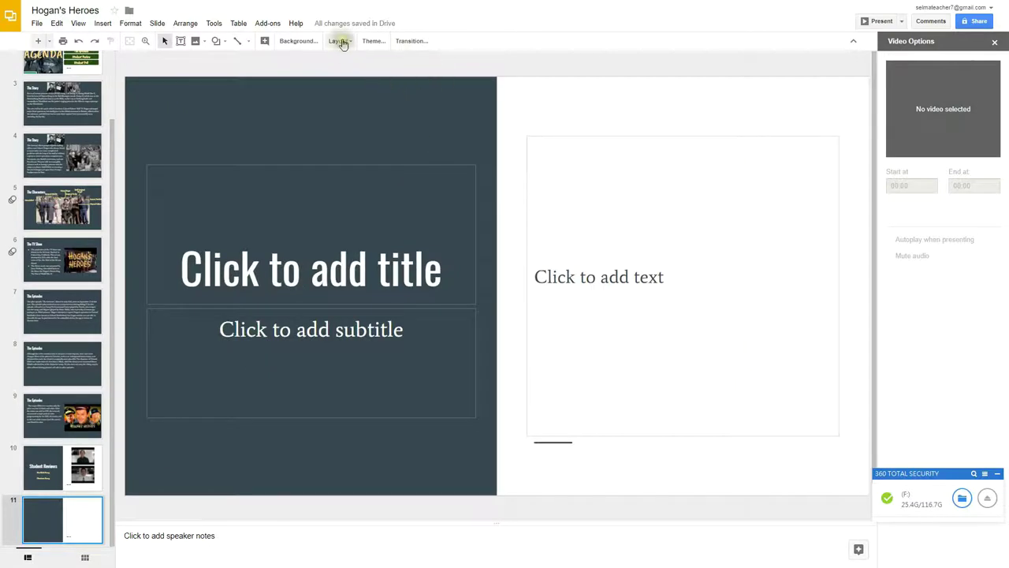
pyautogui.click(340, 41)
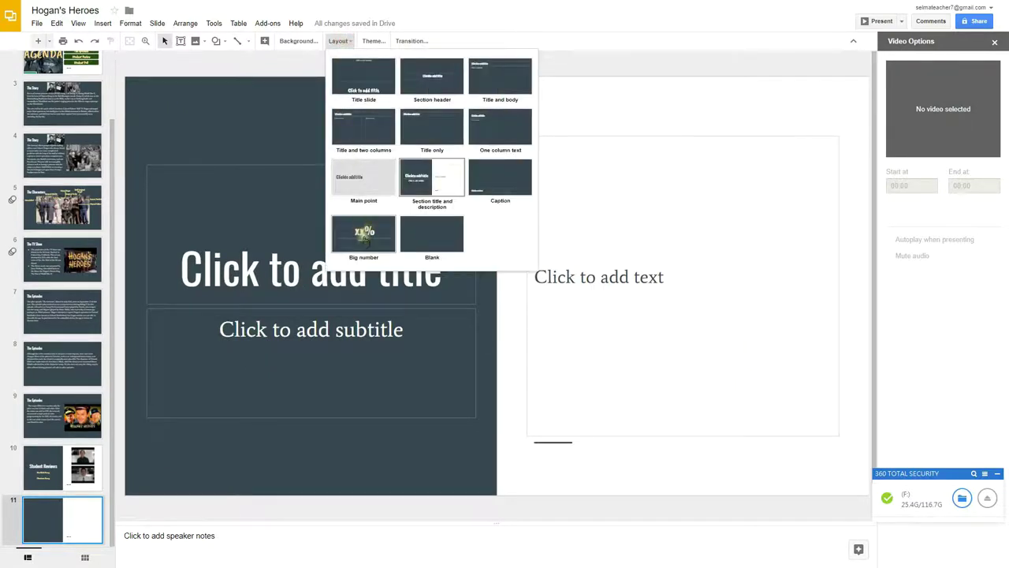
pyautogui.click(363, 236)
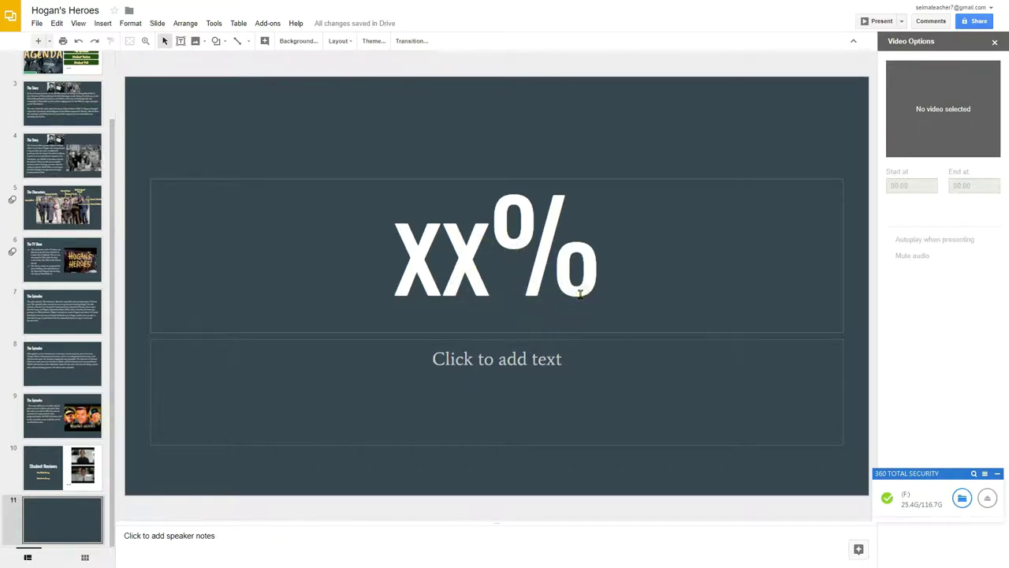
pyautogui.click(526, 277)
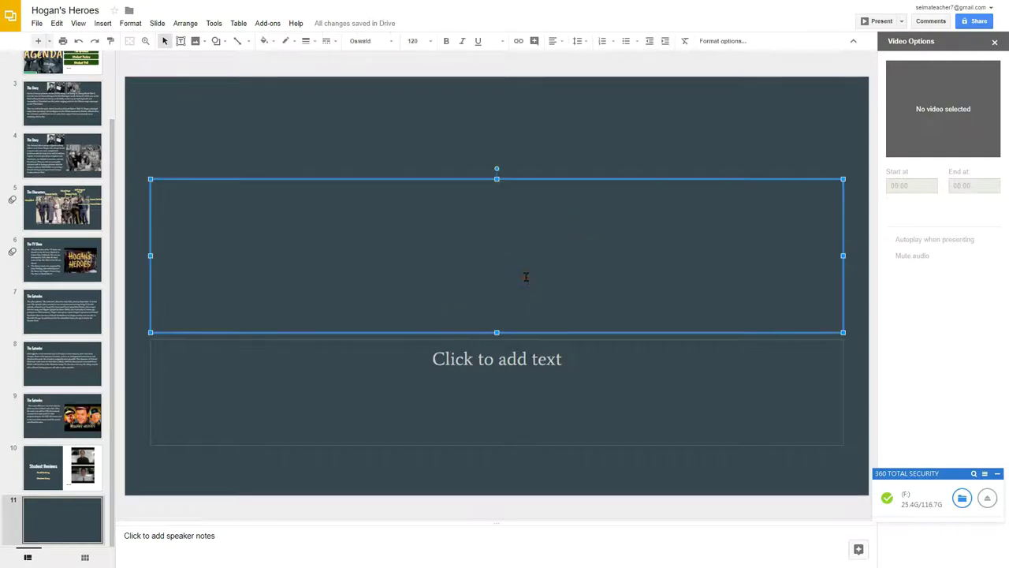
# - Put 'We Love it!' at the top with 'Would you like to be Col. Hogan?' just below
pyautogui.write('"We ')
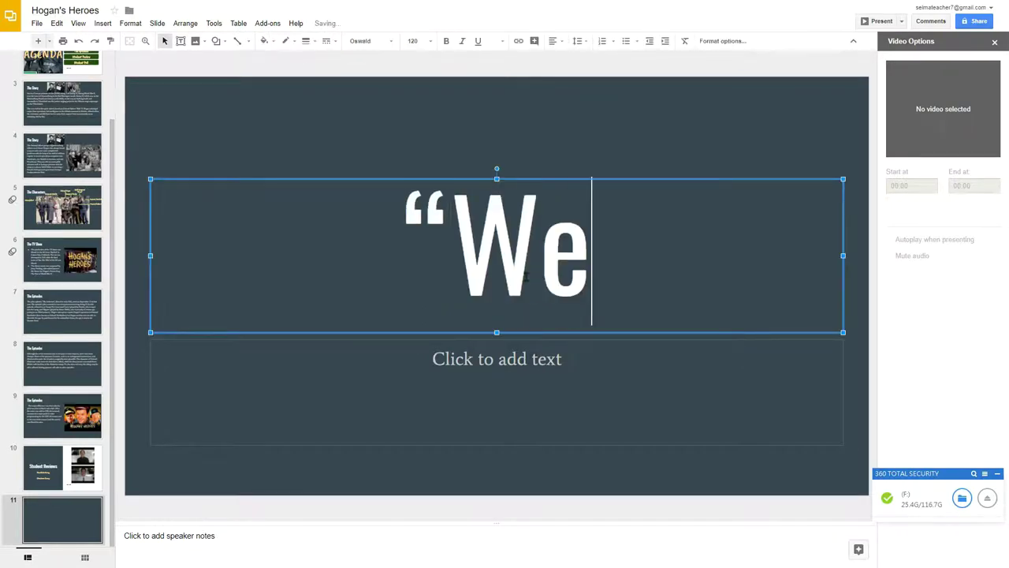
pyautogui.write('Love')
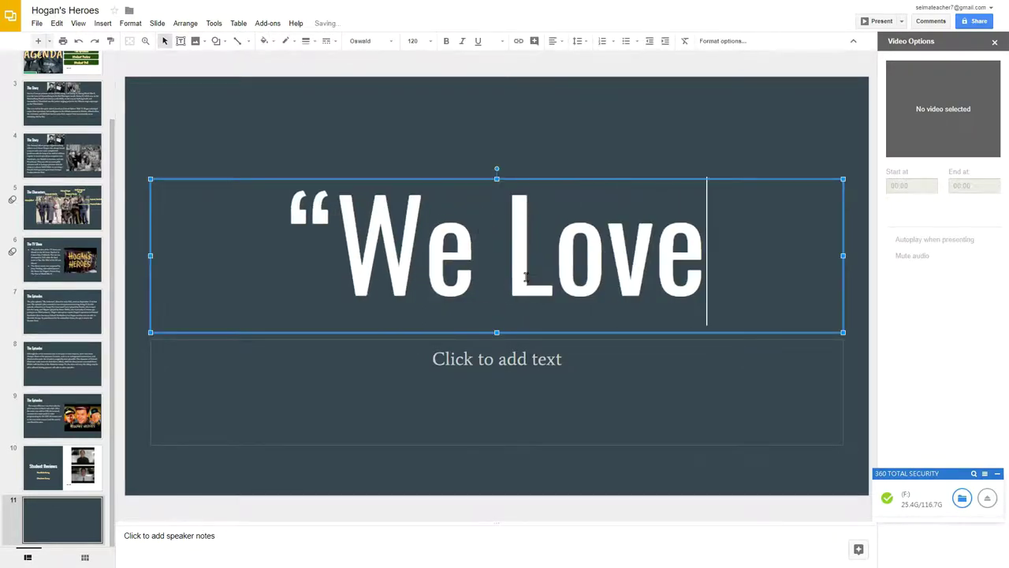
pyautogui.write(' it!"')
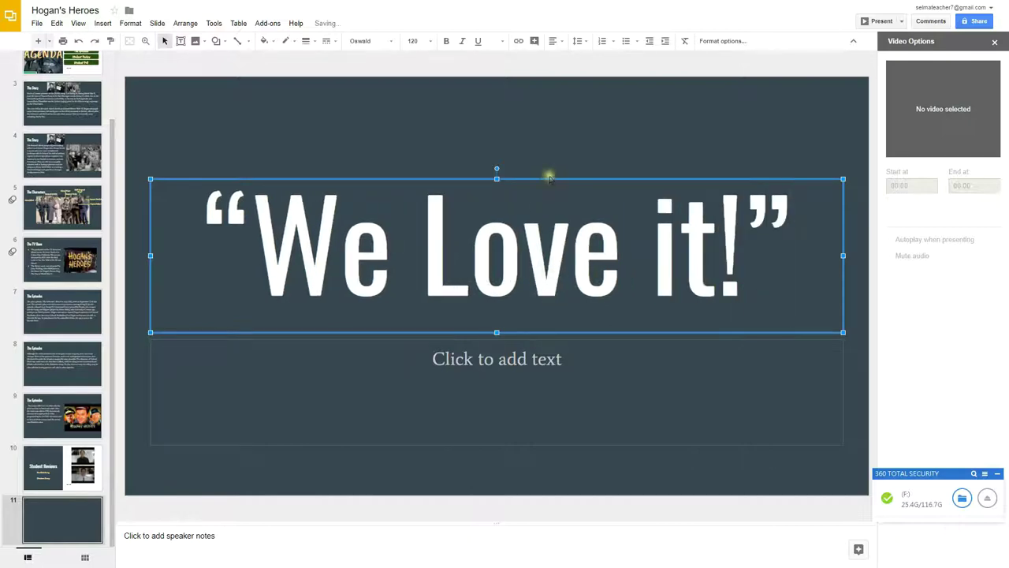
pyautogui.moveTo(549, 178); pyautogui.dragTo(559, 86)
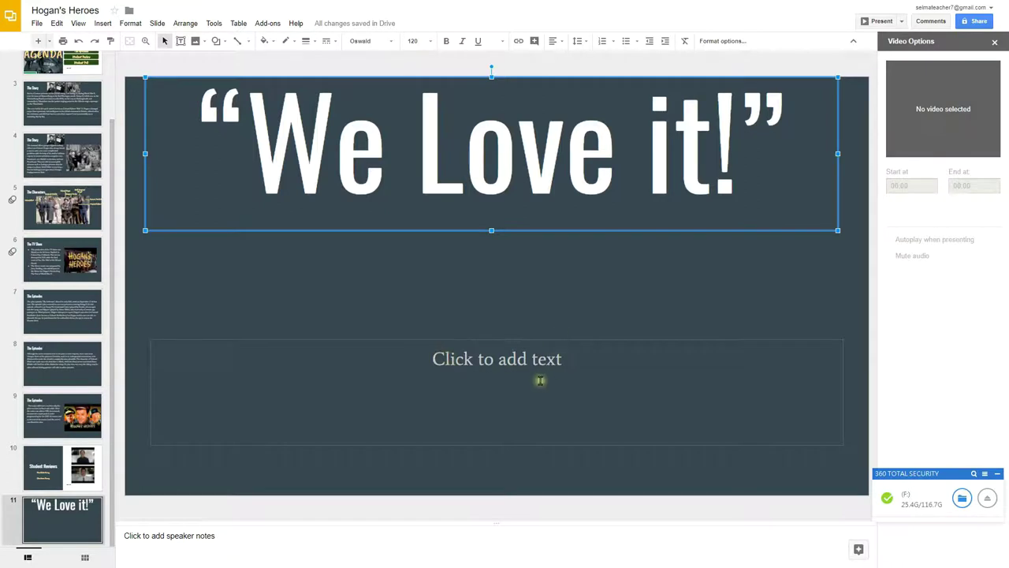
pyautogui.click(516, 364)
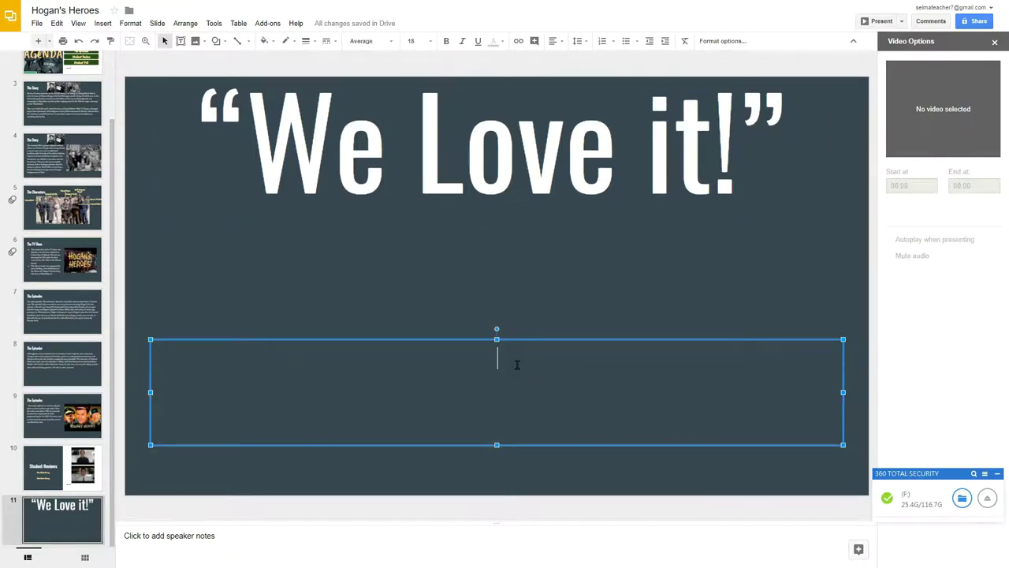
pyautogui.write('Would y')
pyautogui.write('ou like to ')
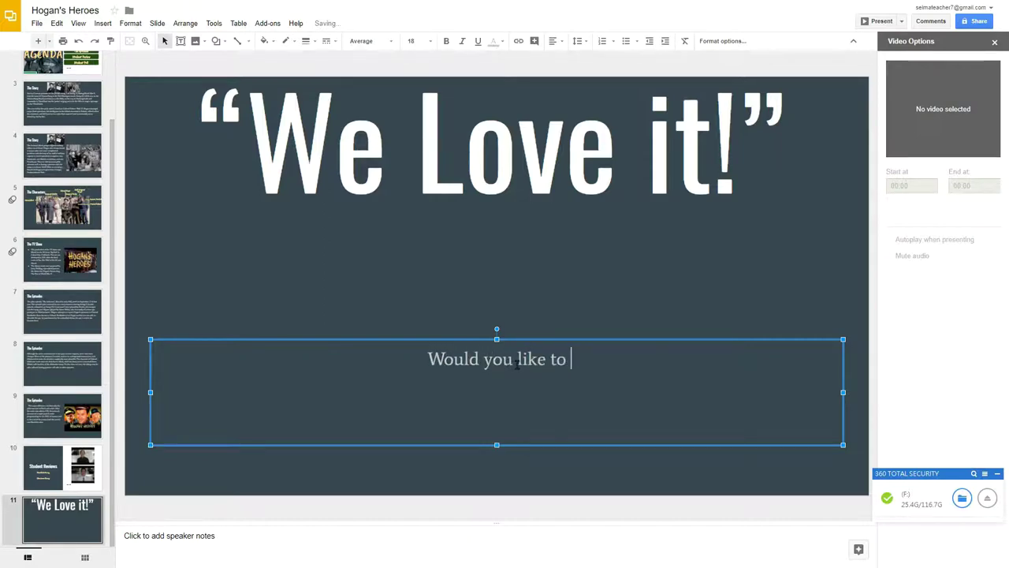
pyautogui.write('be Col. ')
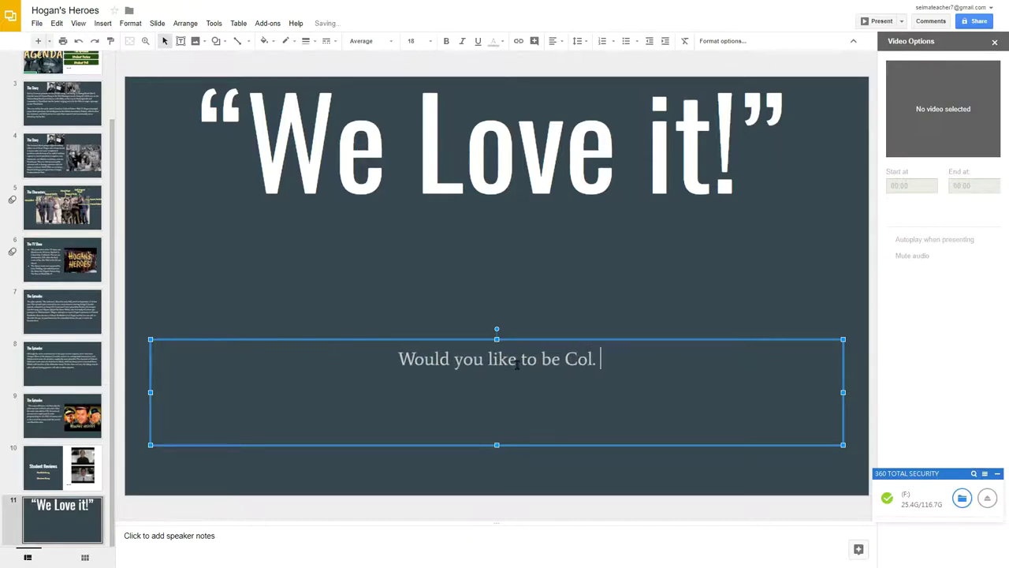
pyautogui.write('Hogan?')
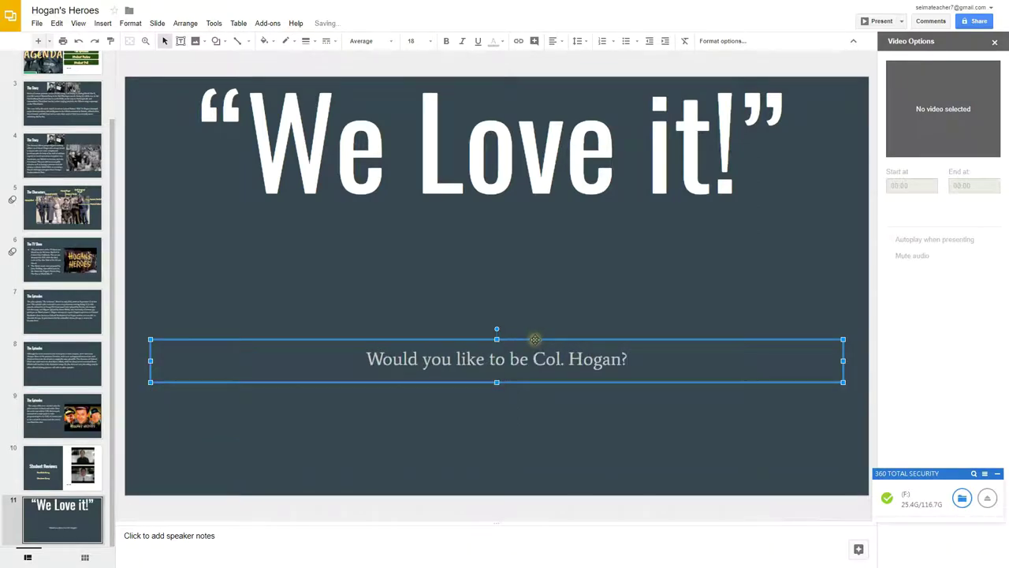
pyautogui.moveTo(535, 339); pyautogui.dragTo(535, 232)
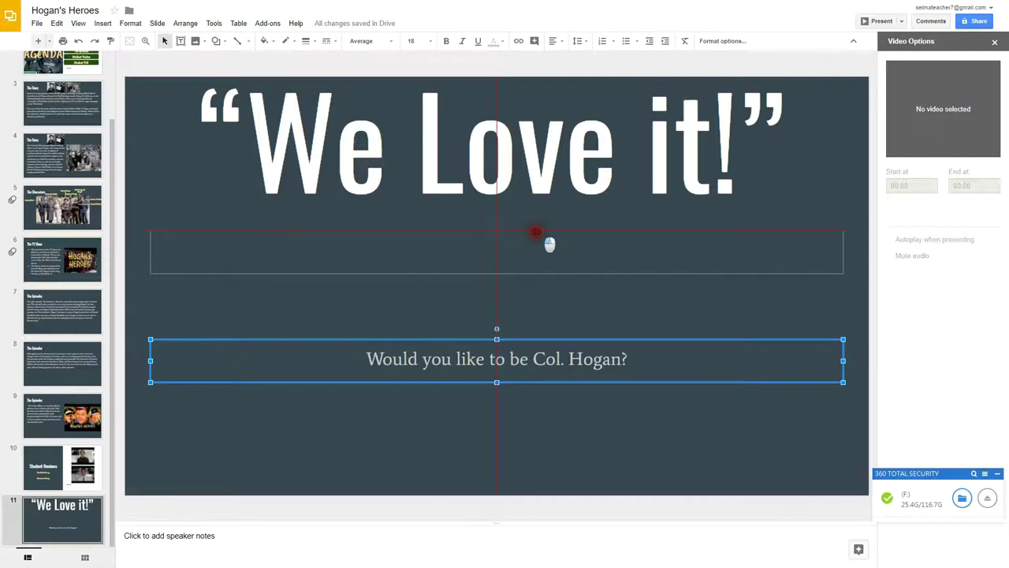
pyautogui.moveTo(535, 233); pyautogui.dragTo(535, 231)
pyautogui.click(540, 347)
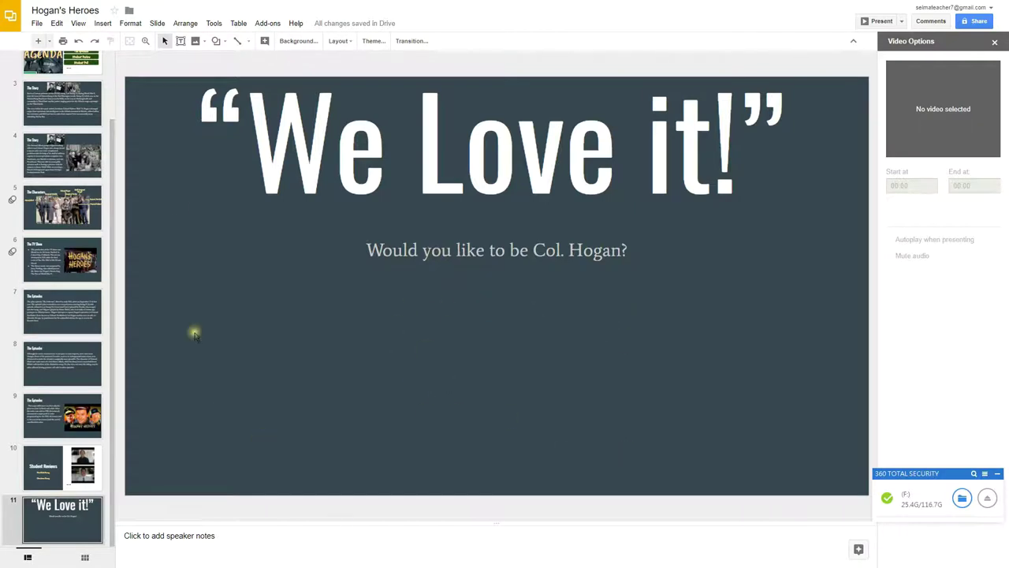
# - Import the linked pie chart from the Hogan's chart spreadsheet and place it under the question
pyautogui.click(103, 23)
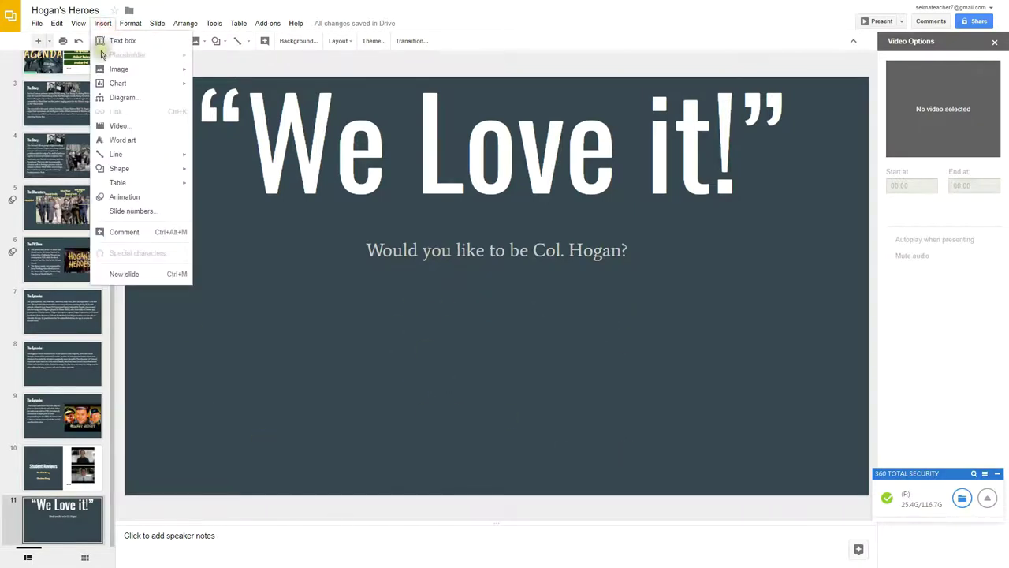
pyautogui.moveTo(119, 82)
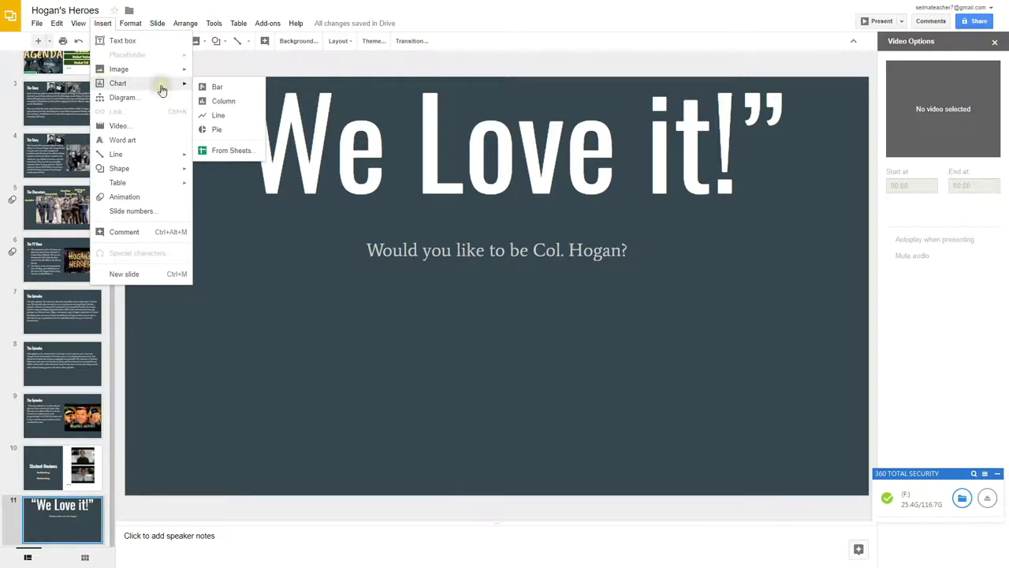
pyautogui.click(228, 150)
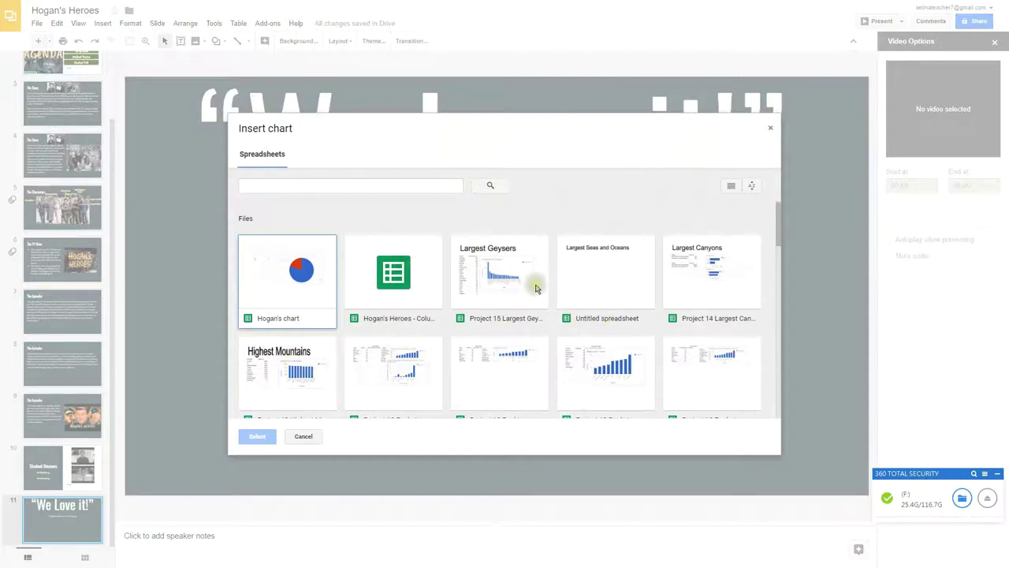
pyautogui.click(291, 277)
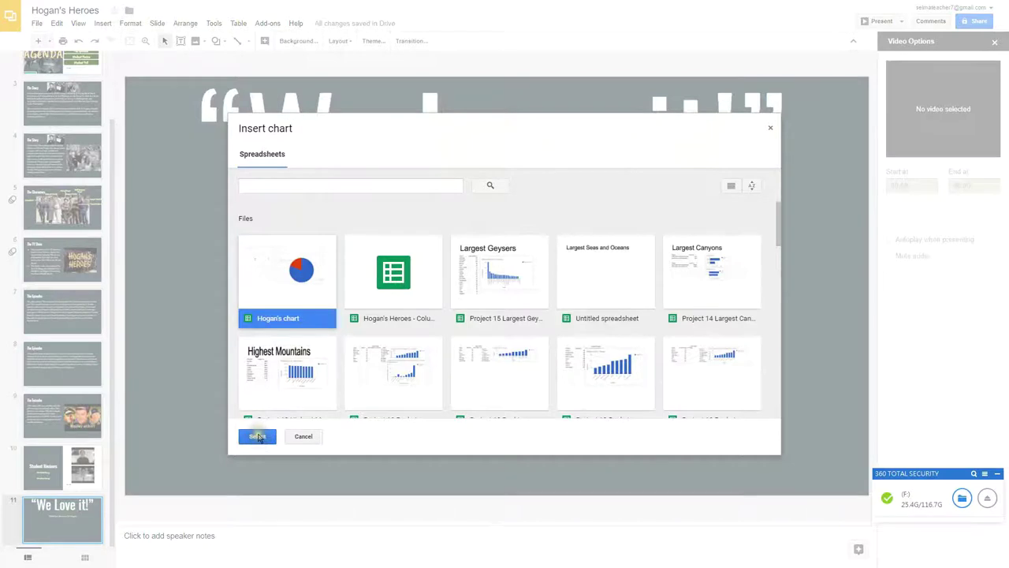
pyautogui.click(258, 437)
pyautogui.click(470, 270)
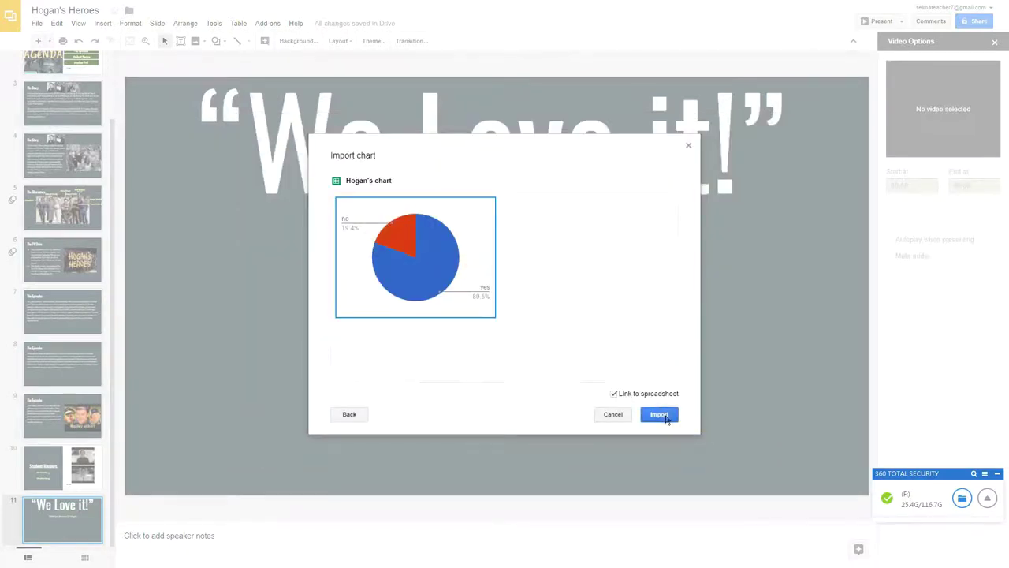
pyautogui.click(663, 416)
pyautogui.moveTo(301, 364); pyautogui.dragTo(497, 353)
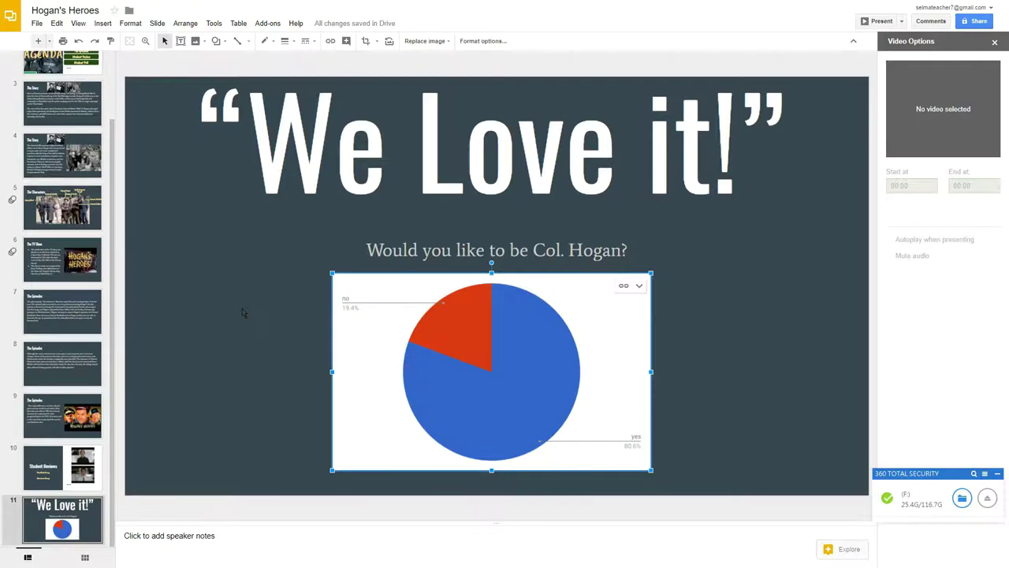
pyautogui.moveTo(111, 315)
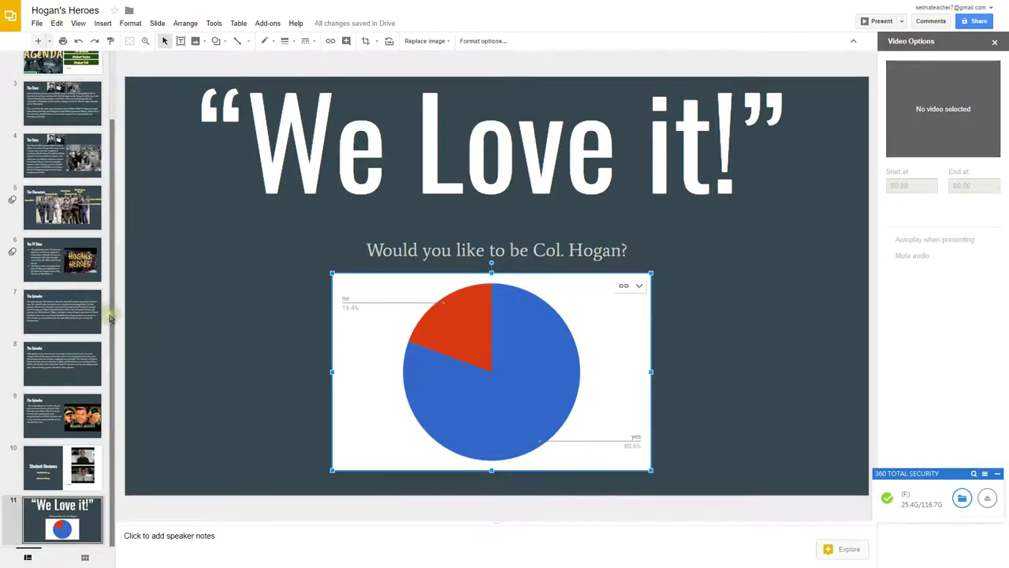
pyautogui.moveTo(111, 317); pyautogui.dragTo(113, 228)
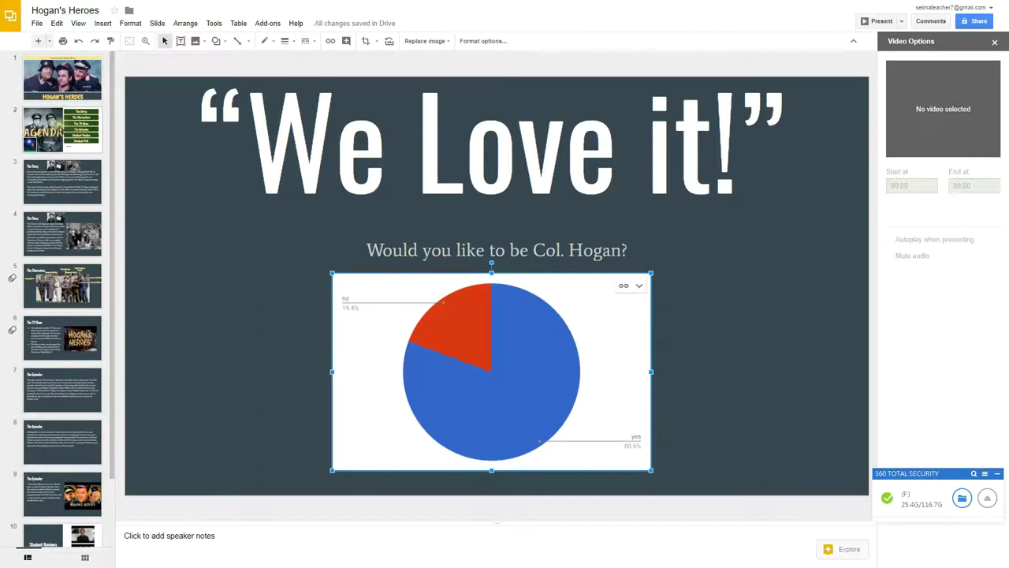
# - Copy the Agenda slide and paste it after slide 11 as the new slide 12
pyautogui.click(59, 131)
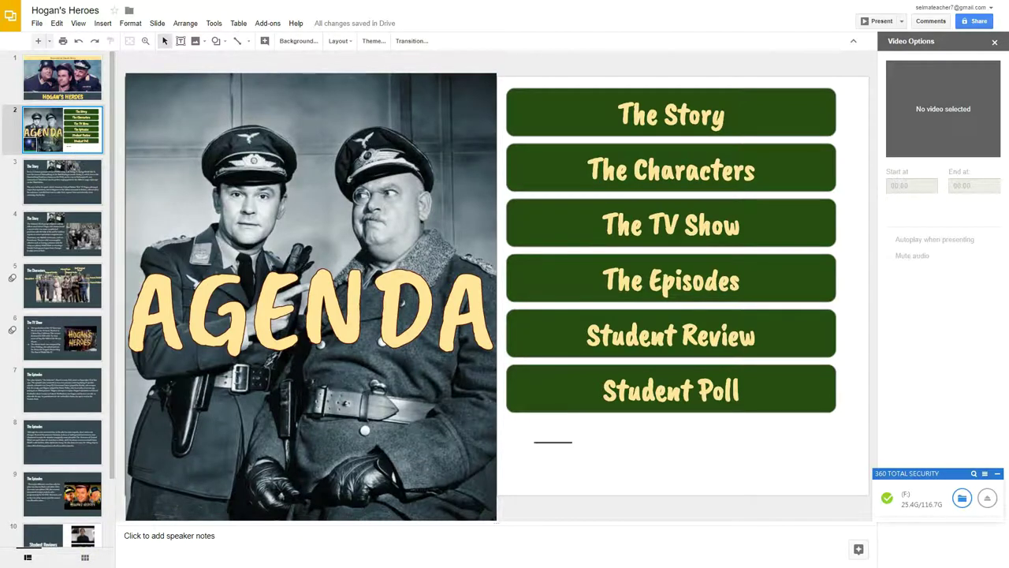
pyautogui.rightClick(55, 138)
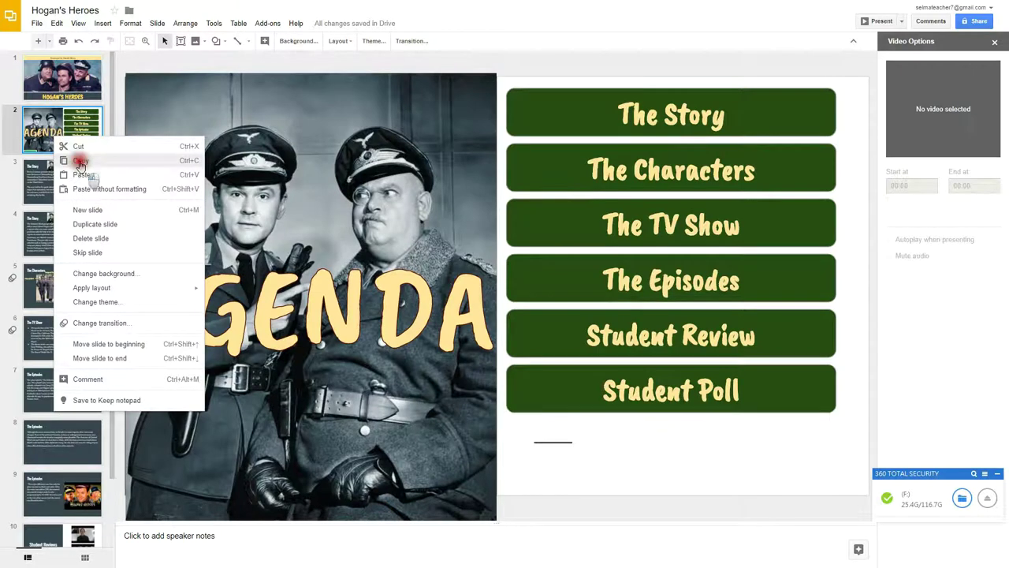
pyautogui.click(79, 160)
pyautogui.moveTo(113, 139); pyautogui.dragTo(105, 248)
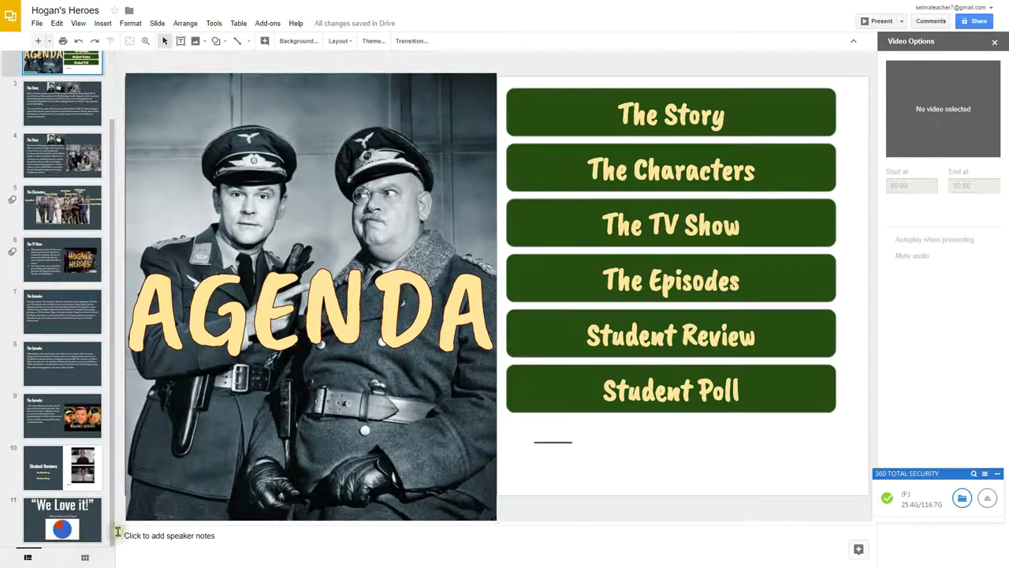
pyautogui.rightClick(96, 541)
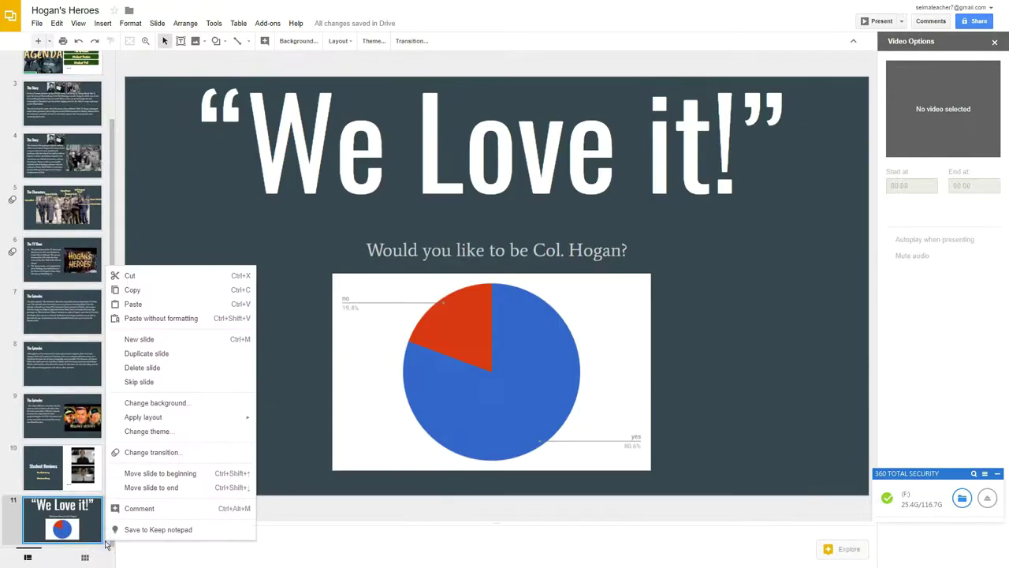
pyautogui.click(136, 304)
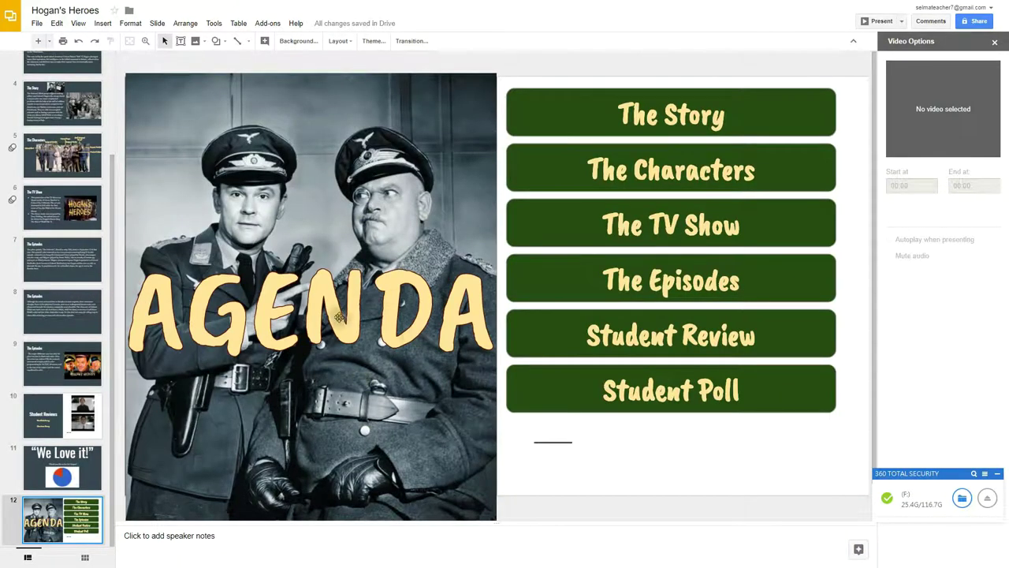
# - Retitle slide 12's AGENDA heading to 'Any Questions?' and resize it to span the photo
pyautogui.click(277, 310)
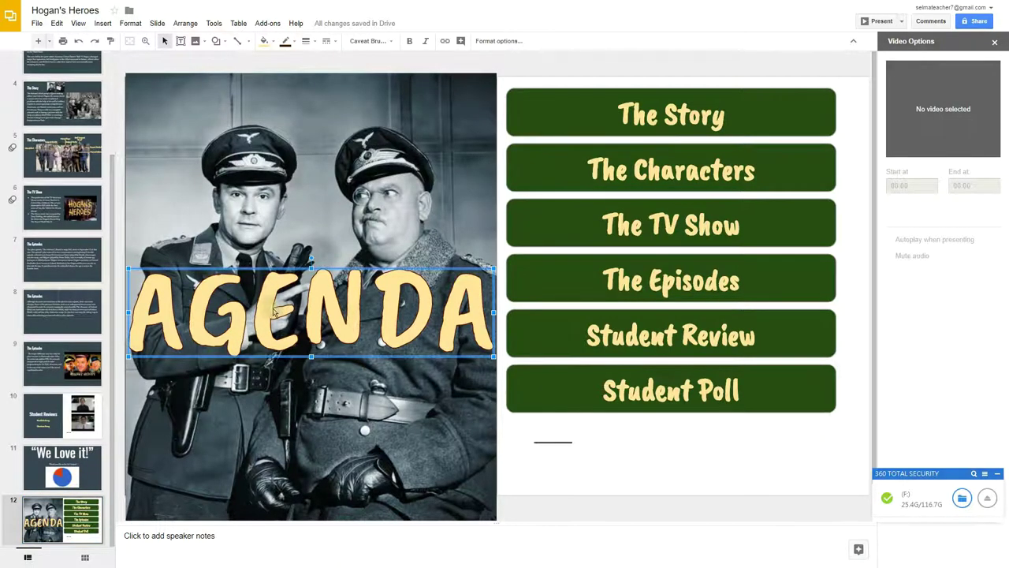
pyautogui.doubleClick(269, 315)
pyautogui.write('Any Questions?')
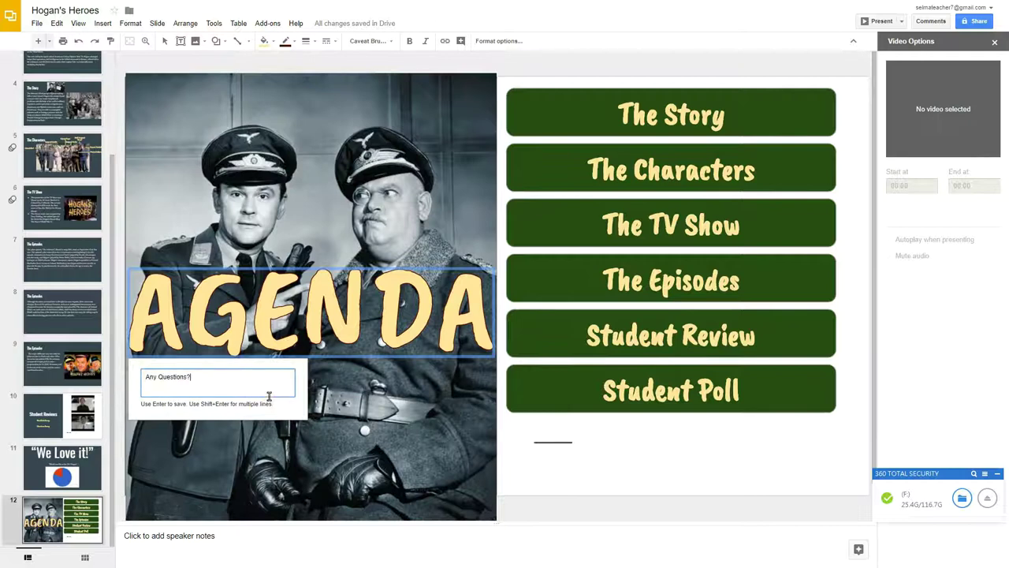
pyautogui.press('Return')
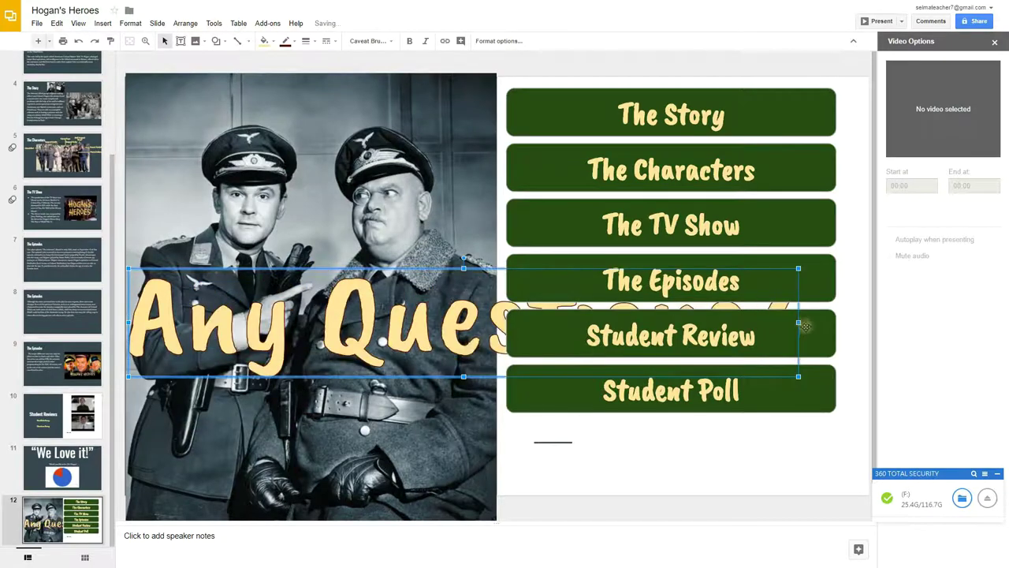
pyautogui.moveTo(798, 322); pyautogui.dragTo(497, 329)
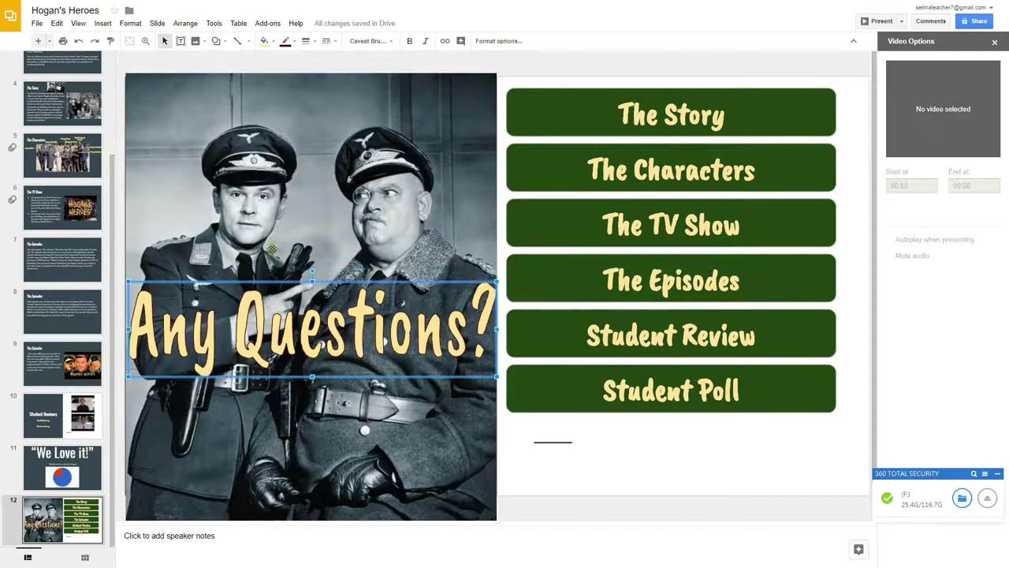
pyautogui.click(347, 198)
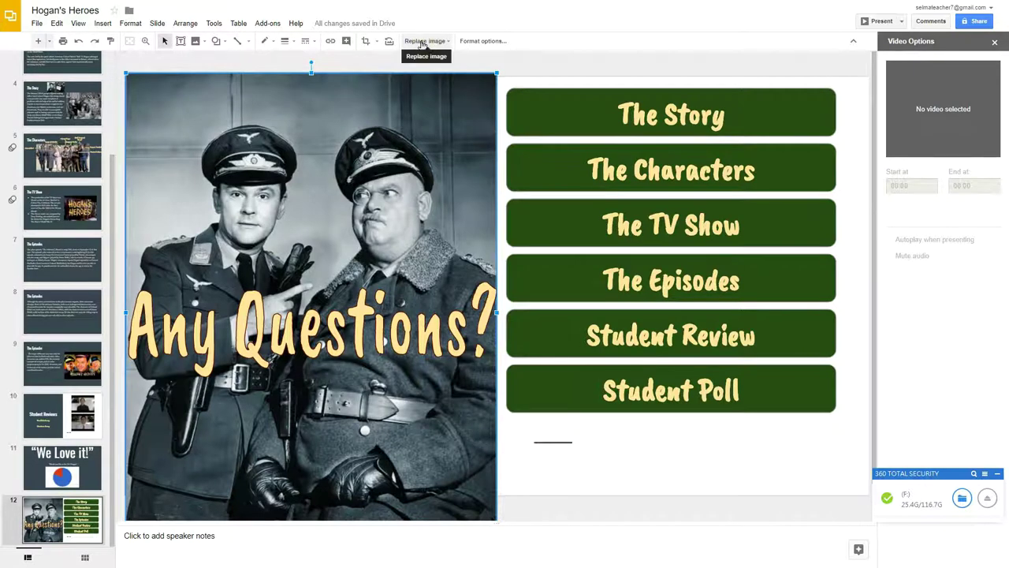
# - Replace slide 12's photo with a second-row result from a web search for 'hogan's heroes'
pyautogui.click(422, 43)
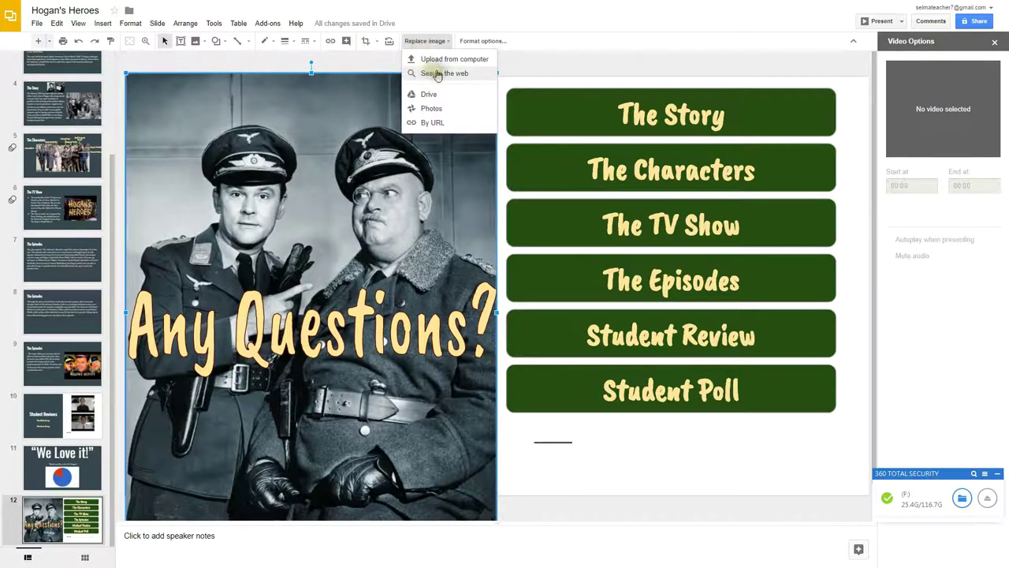
pyautogui.click(432, 74)
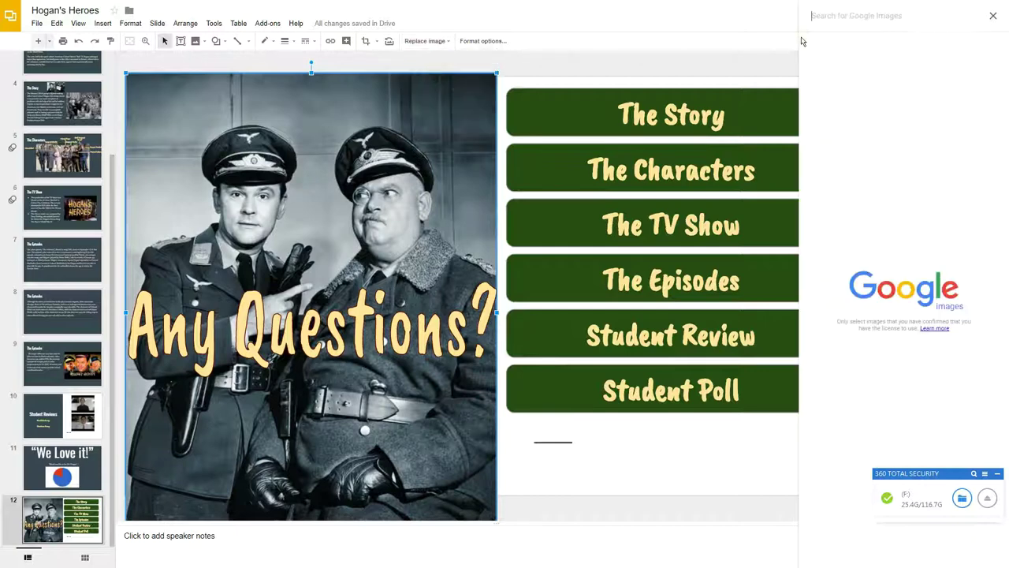
pyautogui.write('hogan')
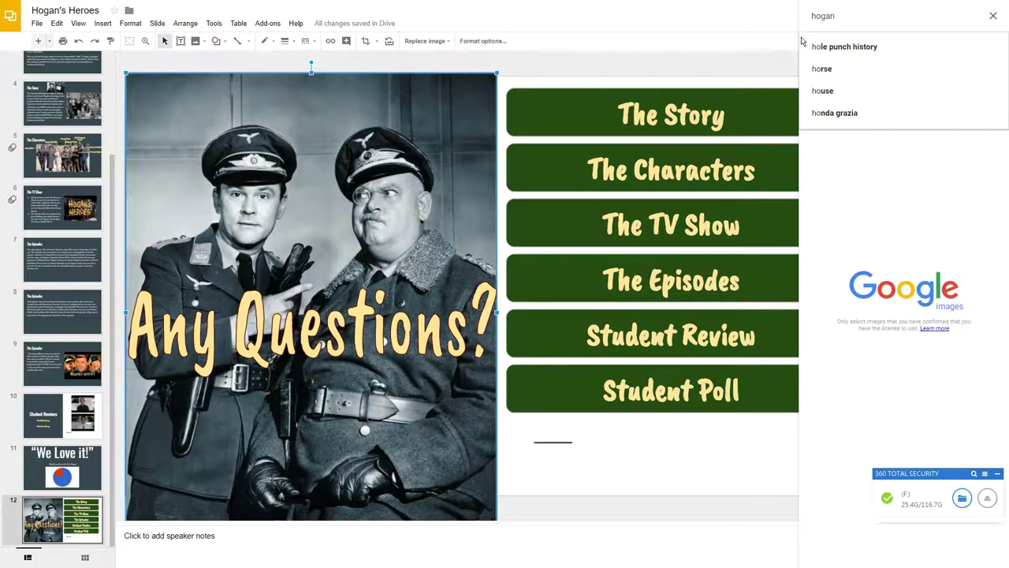
pyautogui.write("'s heroes")
pyautogui.press('Return')
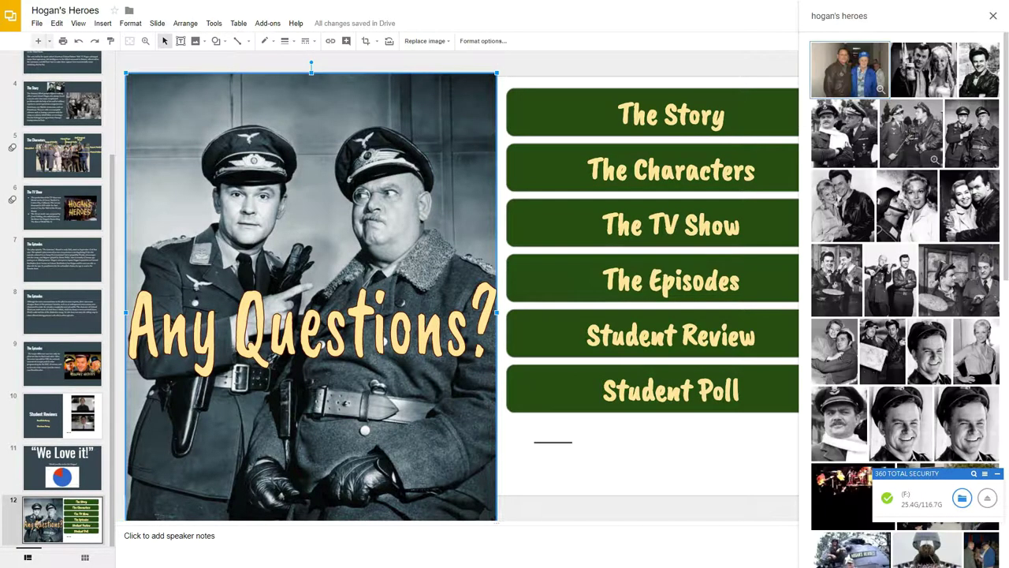
pyautogui.click(911, 134)
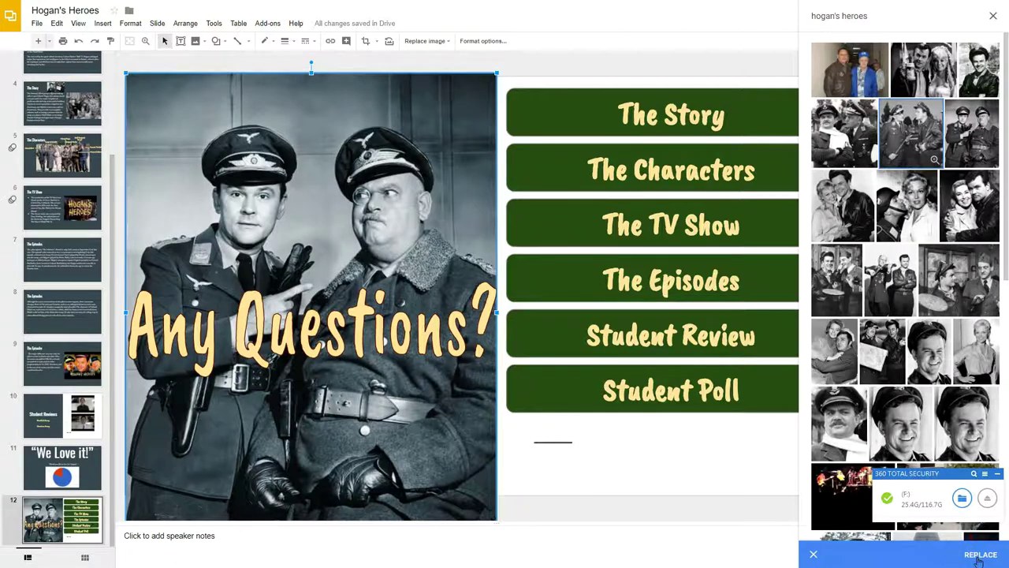
pyautogui.click(980, 554)
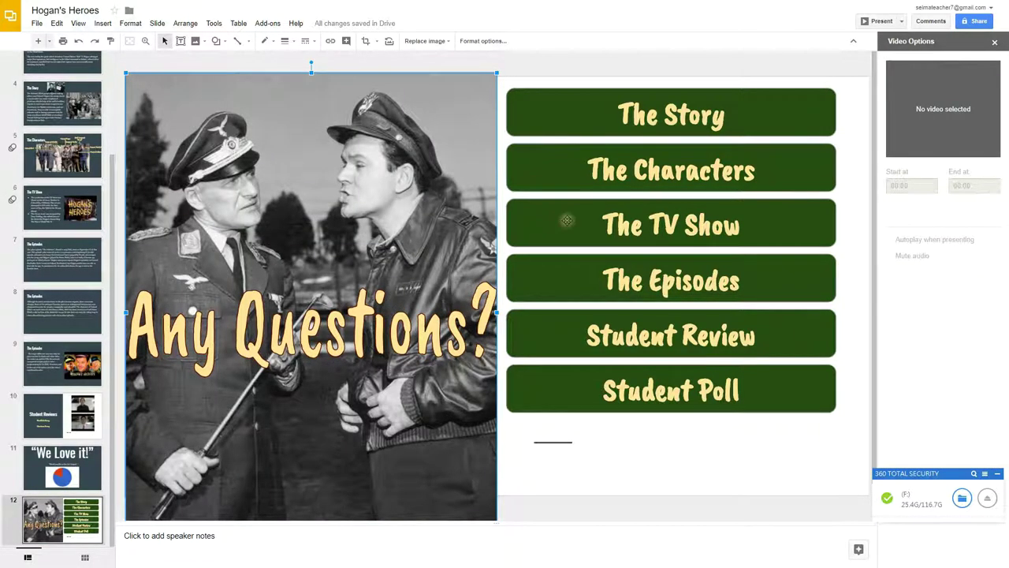
pyautogui.click(776, 108)
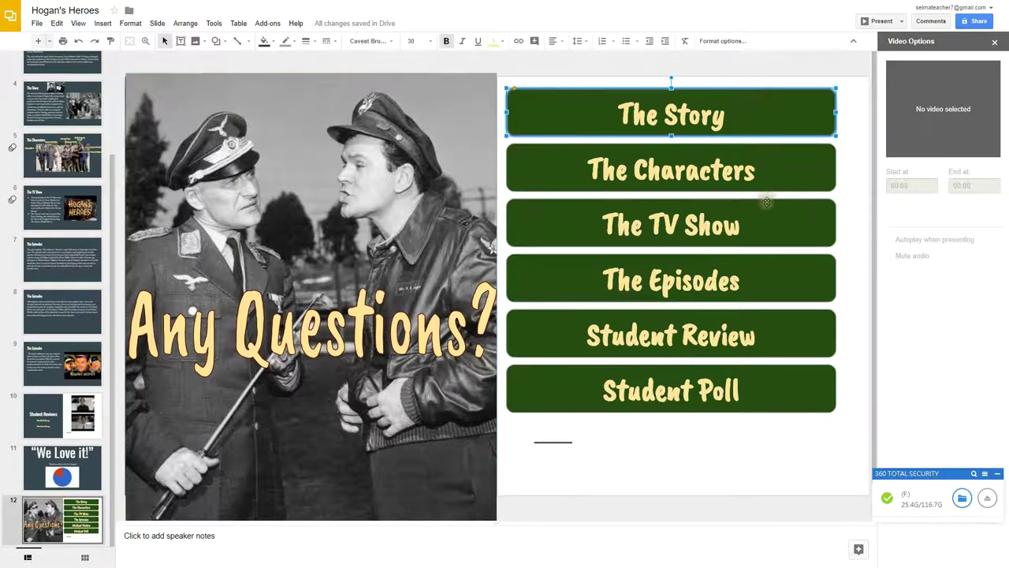
# - Link slide 12's The Story button to Slide 3: The Story
pyautogui.moveTo(115, 176); pyautogui.dragTo(115, 63)
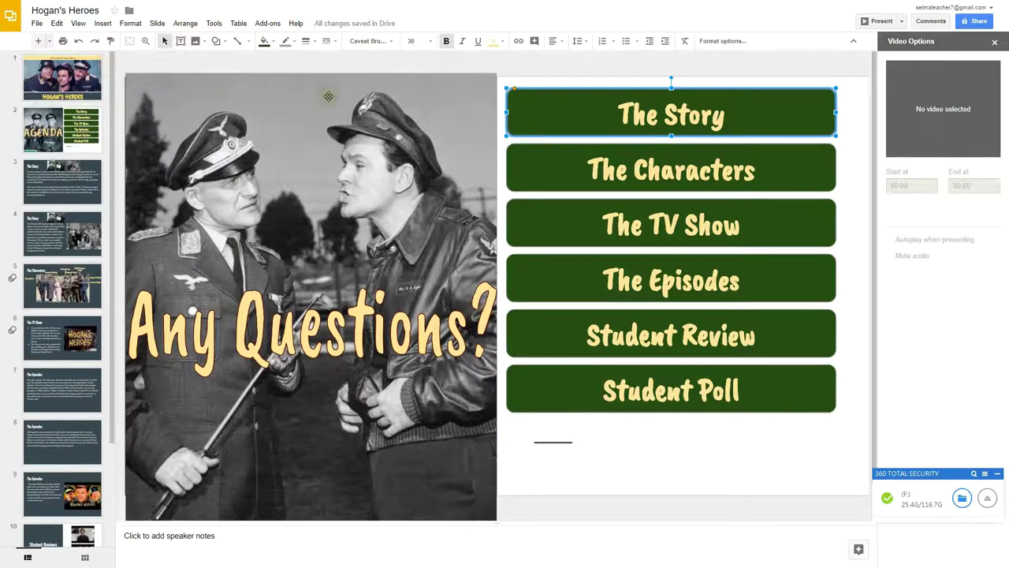
pyautogui.click(709, 88)
pyautogui.click(519, 42)
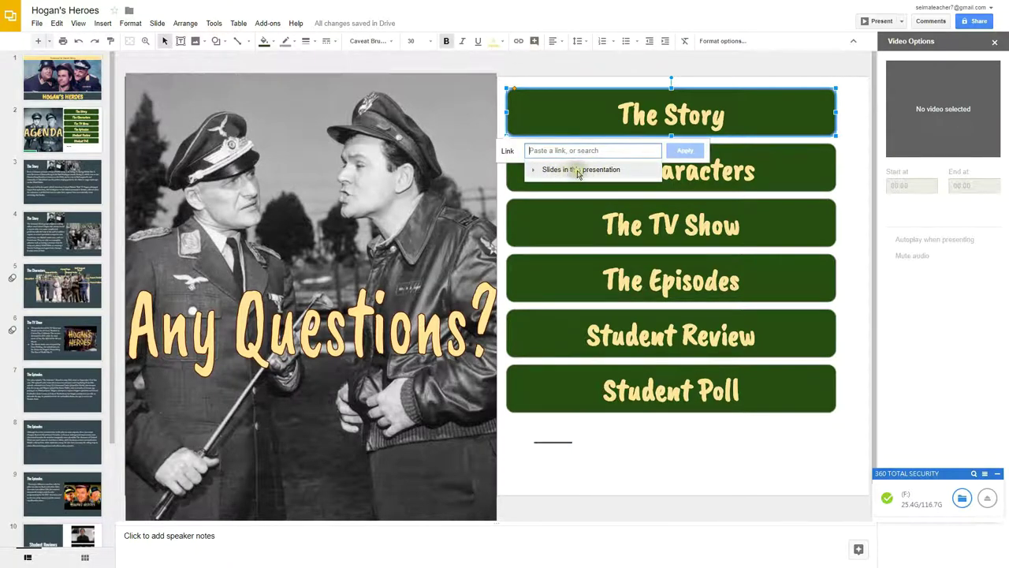
pyautogui.click(597, 171)
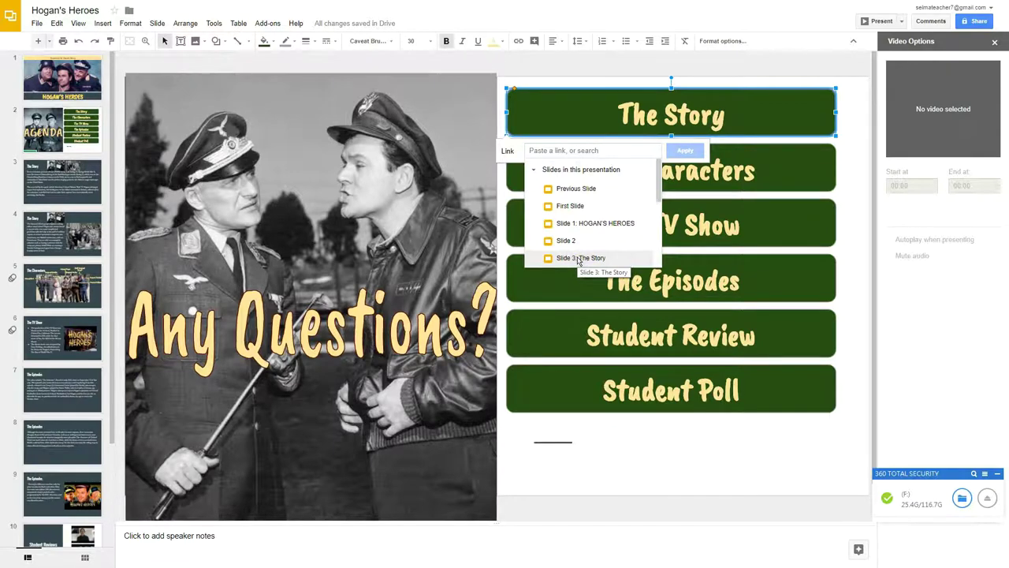
pyautogui.click(578, 258)
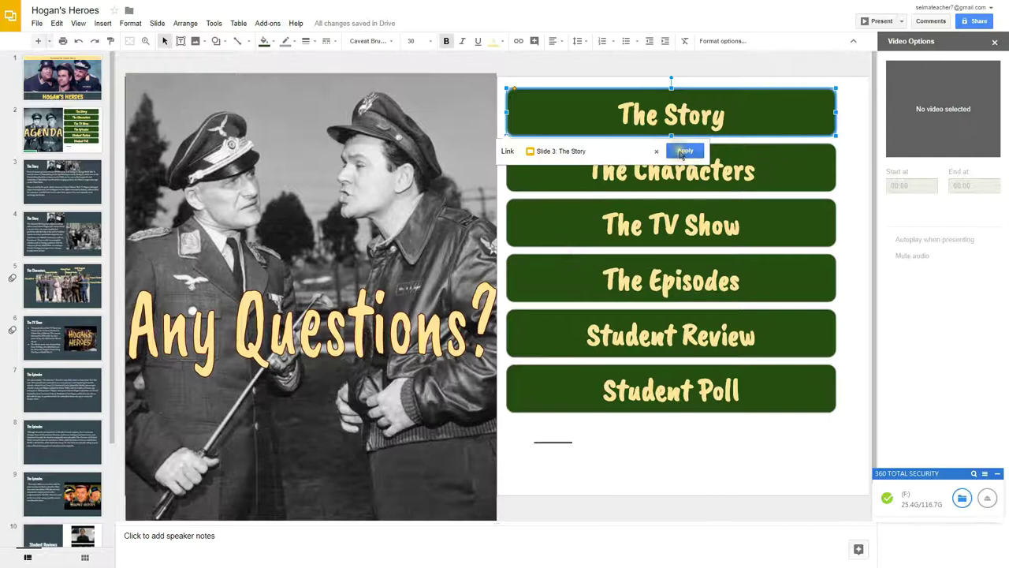
pyautogui.click(683, 151)
# - Link The Characters button to Slide 5: The Characters
pyautogui.click(741, 163)
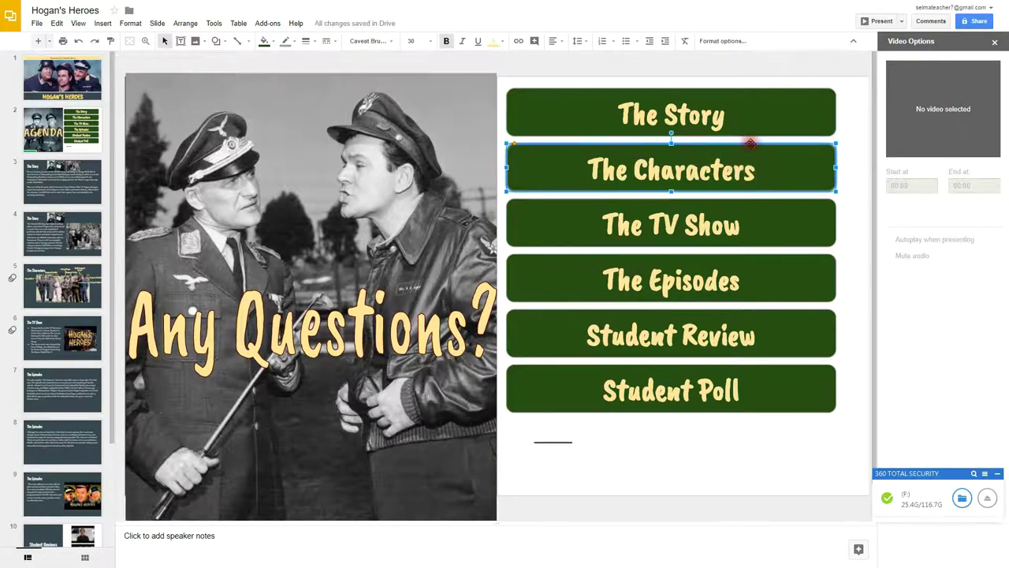
pyautogui.click(519, 41)
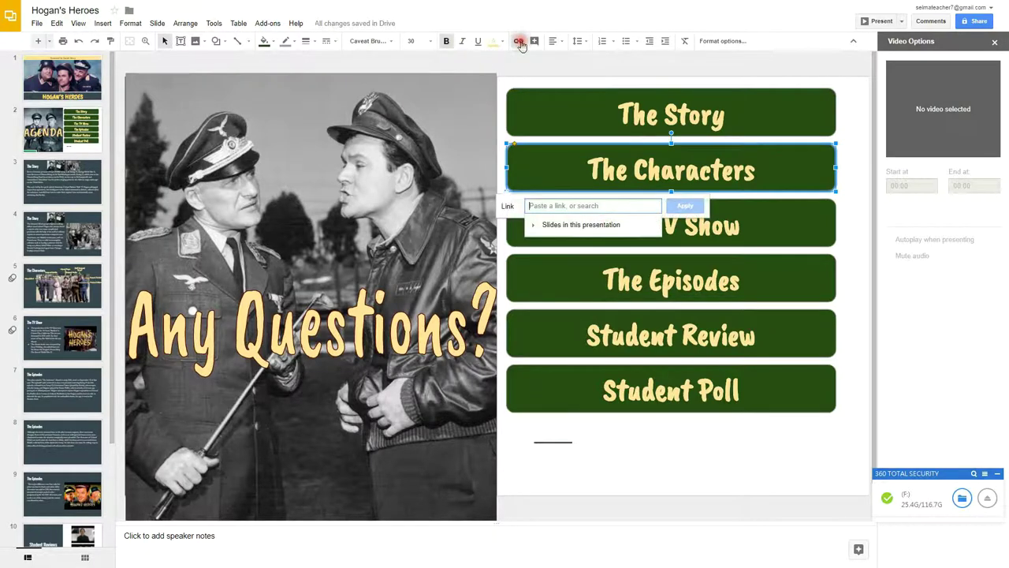
pyautogui.click(597, 225)
pyautogui.scroll(-1, 651, 264)
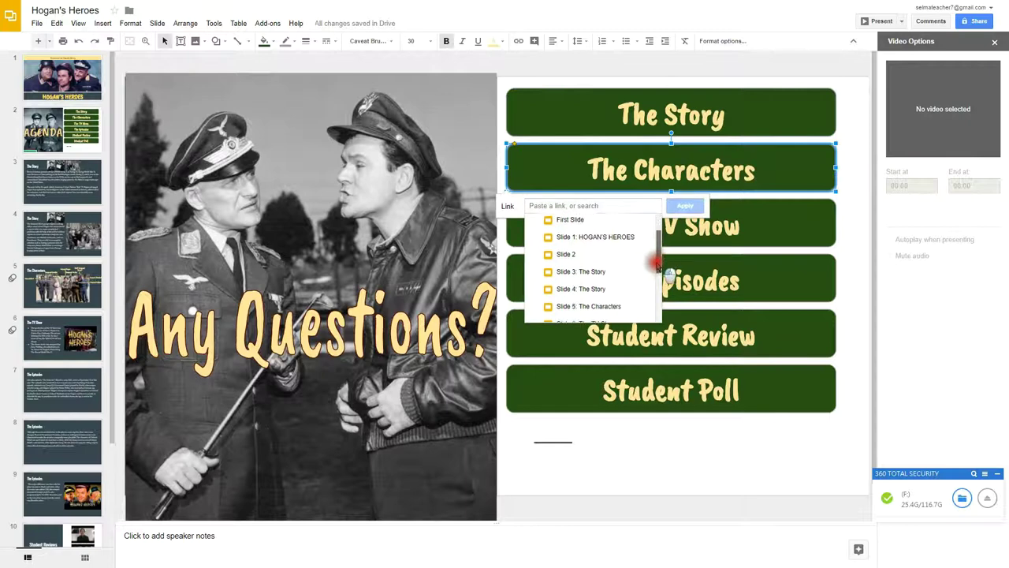
pyautogui.scroll(-2, 653, 272)
pyautogui.scroll(-2, 653, 275)
pyautogui.click(599, 269)
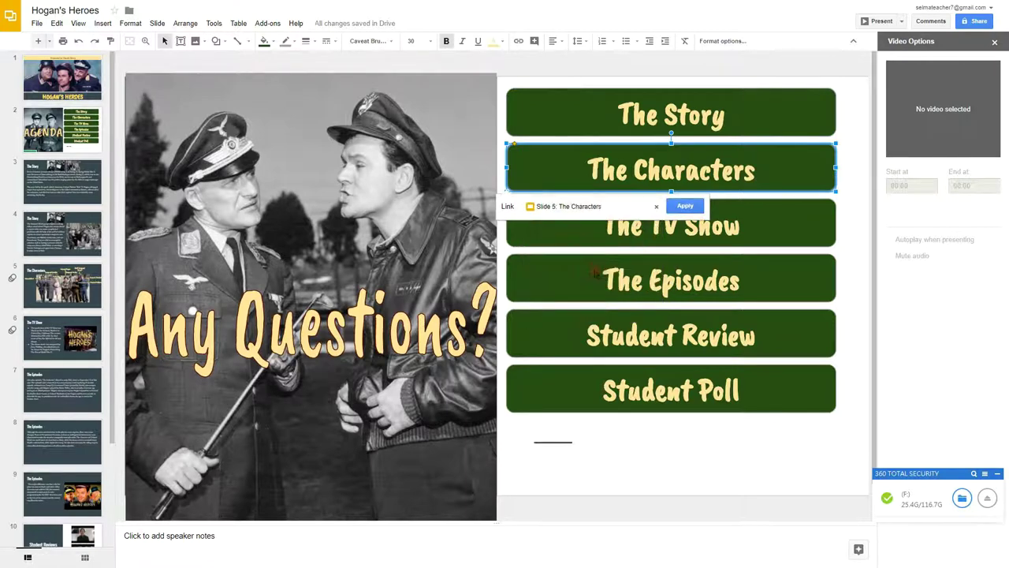
pyautogui.click(692, 205)
# - Link The TV Show box to slide 6 and The Episodes box to slide 7
pyautogui.click(740, 227)
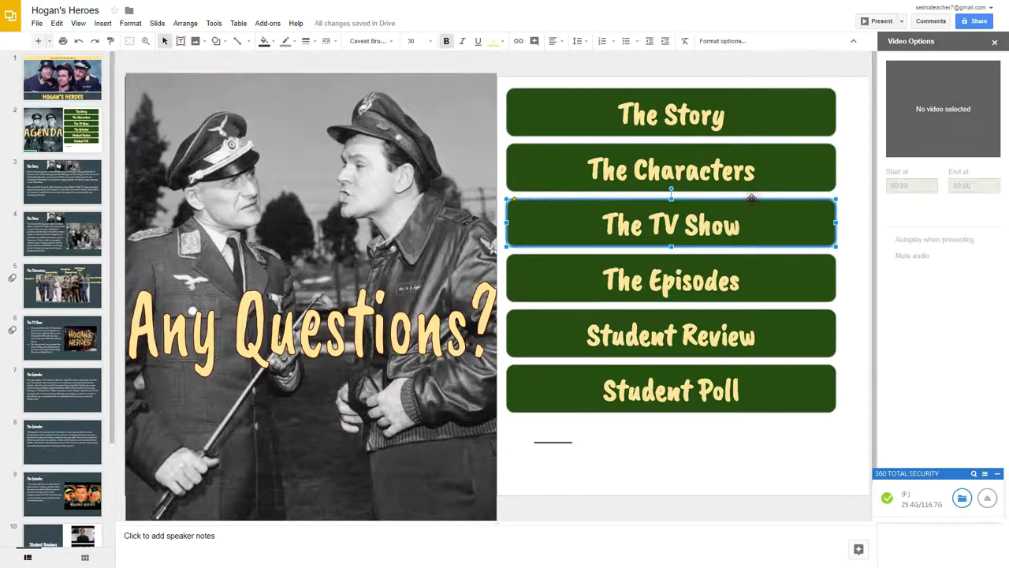
pyautogui.click(518, 41)
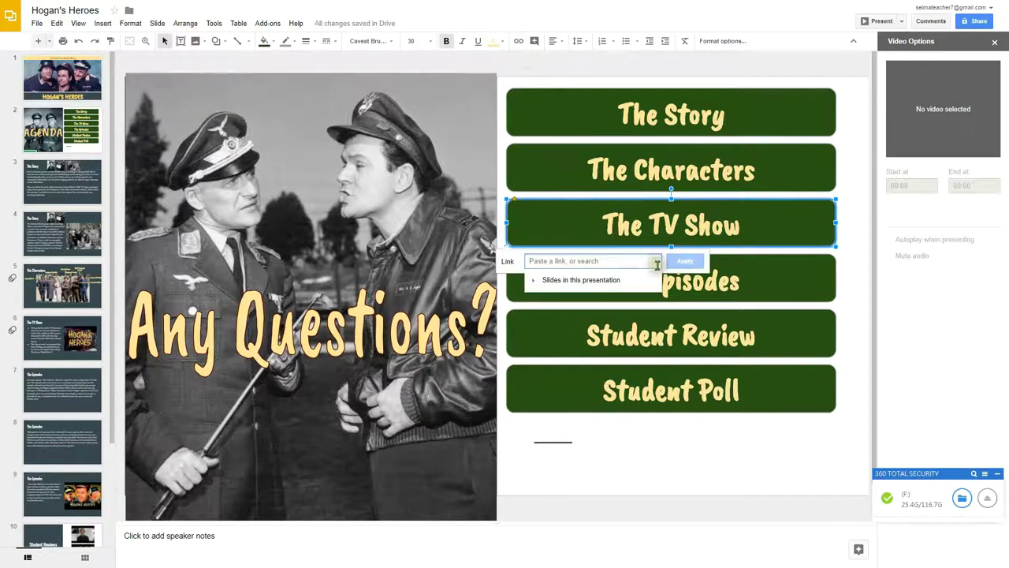
pyautogui.click(657, 280)
pyautogui.moveTo(658, 280); pyautogui.dragTo(661, 323)
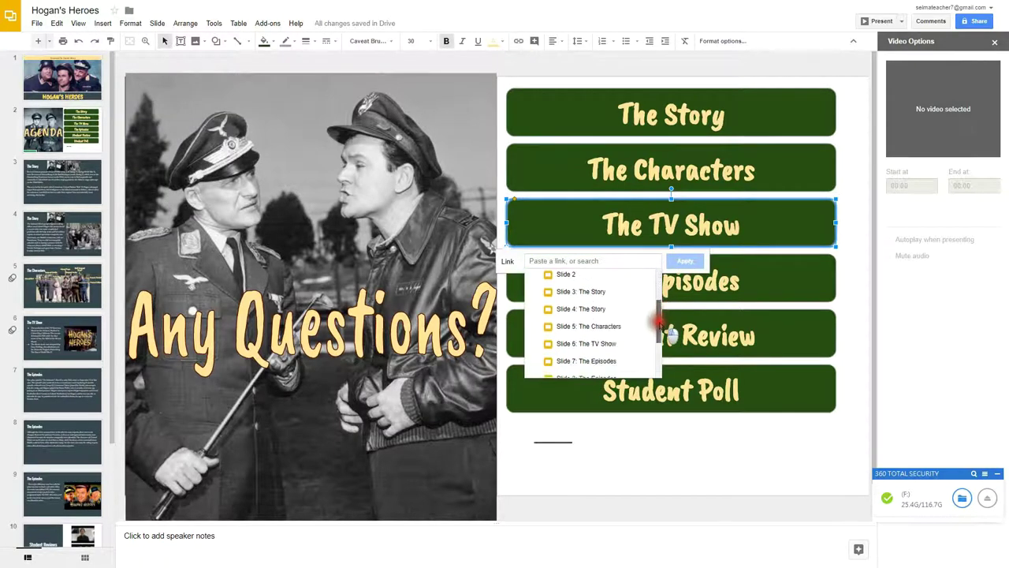
pyautogui.click(593, 332)
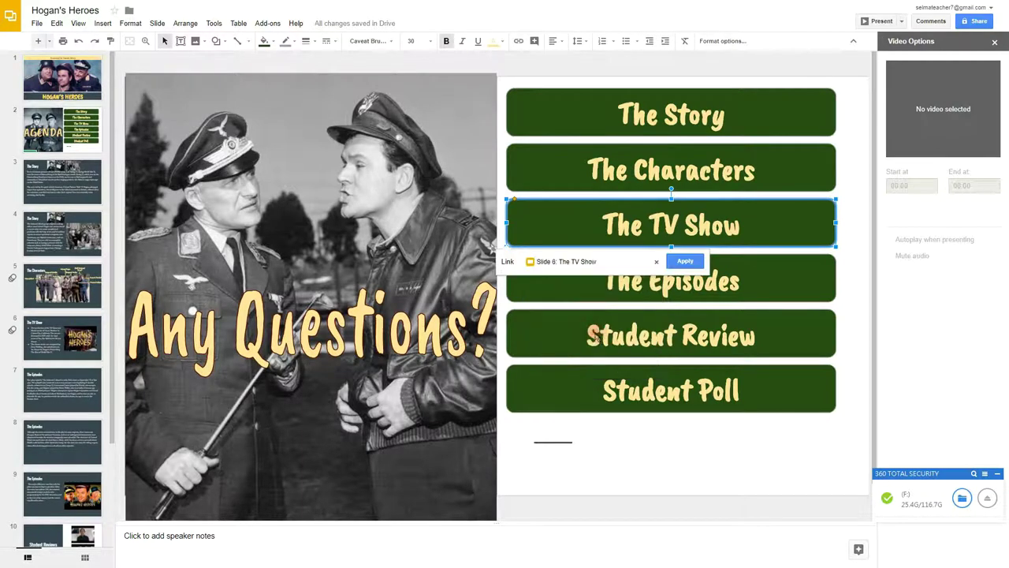
pyautogui.click(685, 261)
pyautogui.click(726, 278)
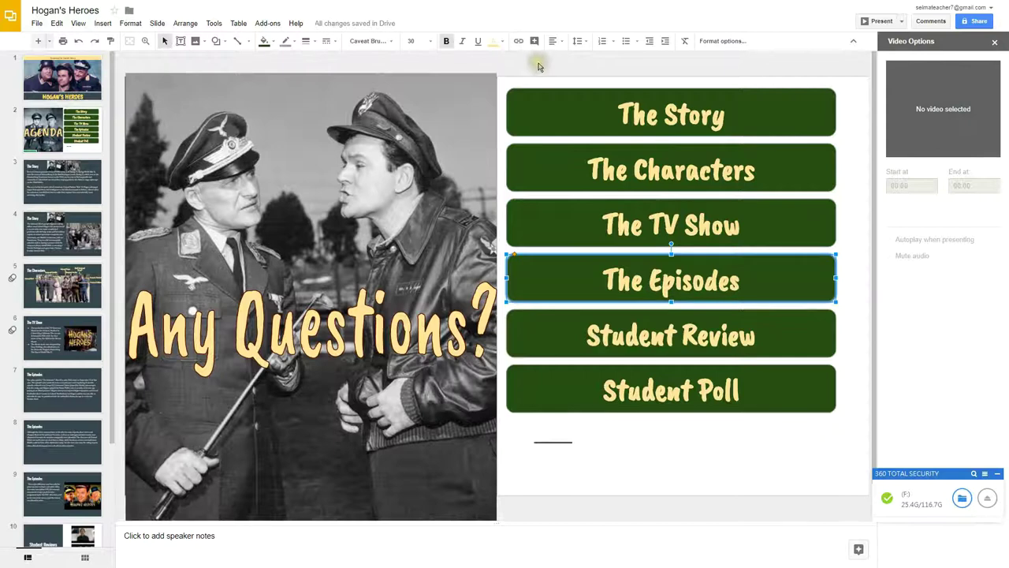
pyautogui.click(518, 42)
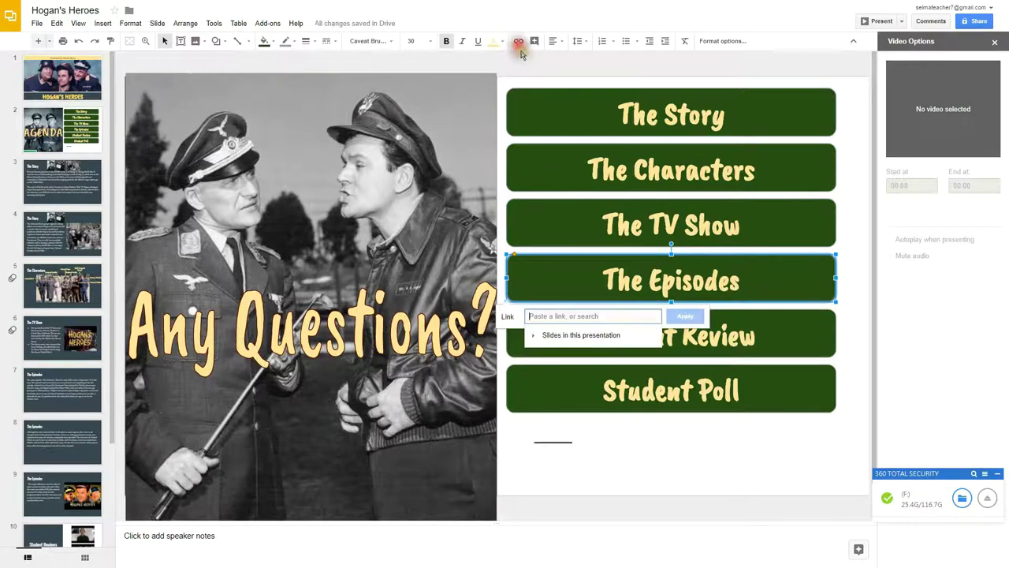
pyautogui.click(595, 335)
pyautogui.moveTo(658, 351); pyautogui.dragTo(658, 390)
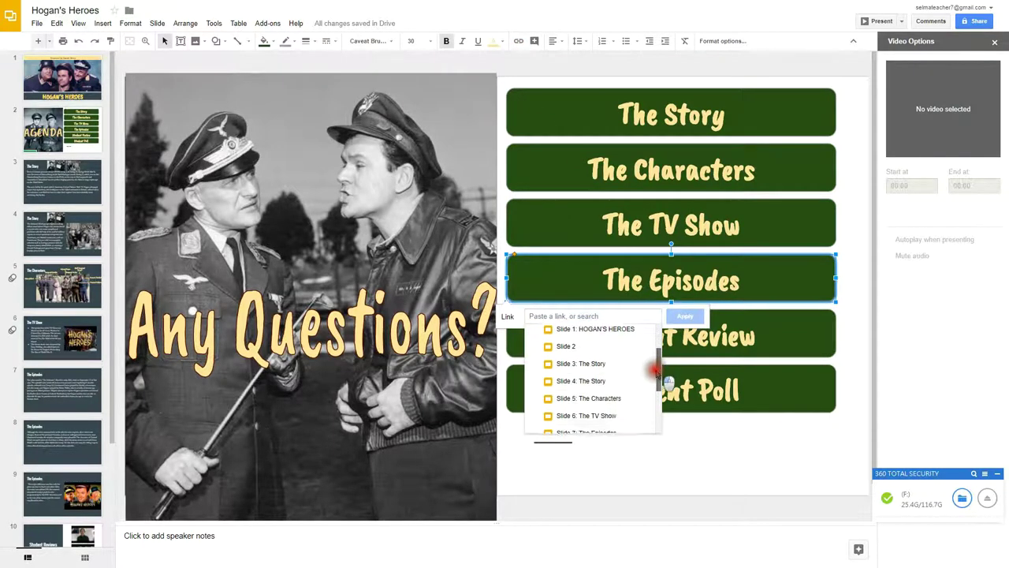
pyautogui.click(604, 376)
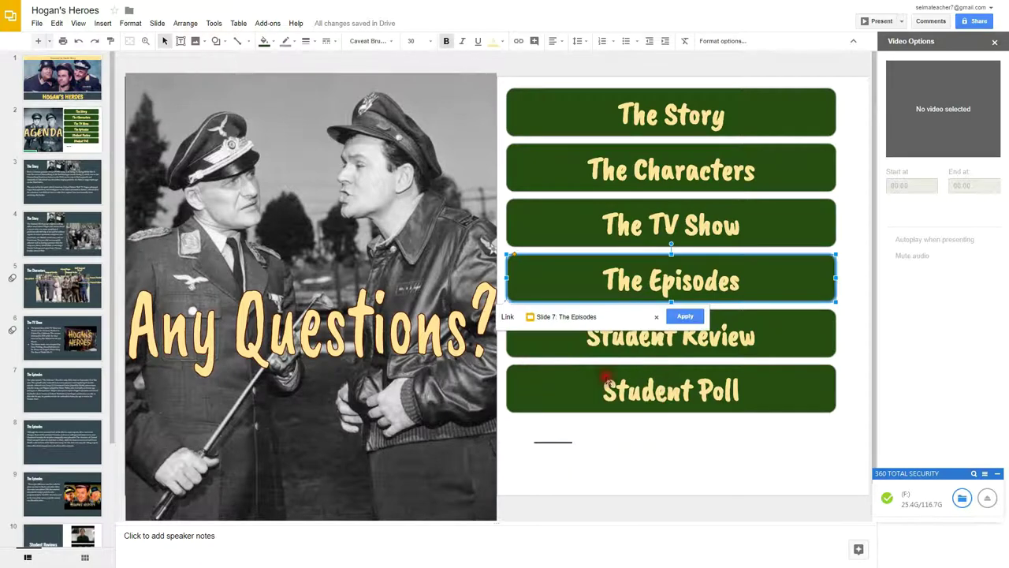
pyautogui.click(680, 317)
# - Link Student Review to slide 10, Student Reviews, and Student Poll to slide 11, We Love it!
pyautogui.click(719, 331)
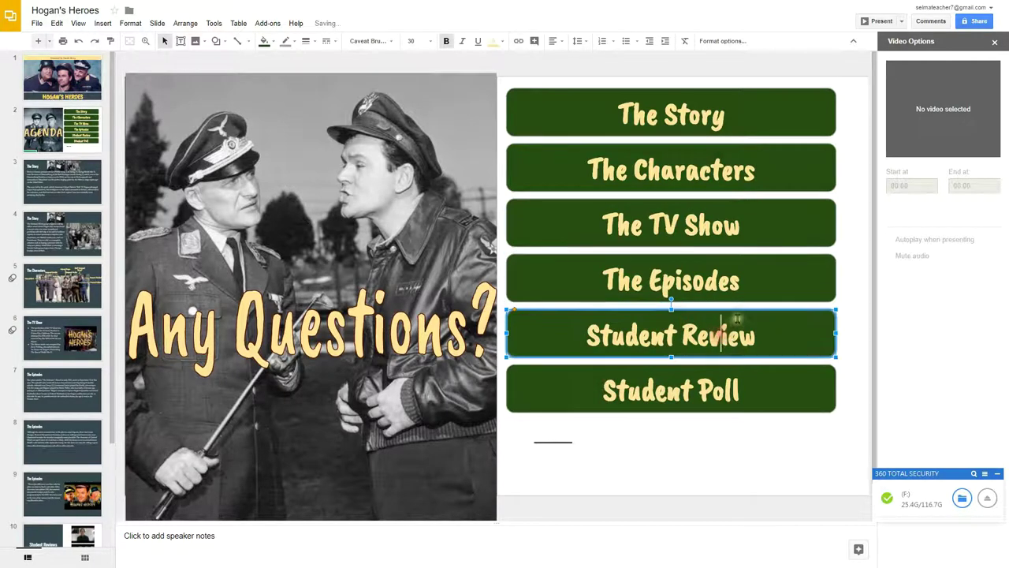
pyautogui.click(518, 41)
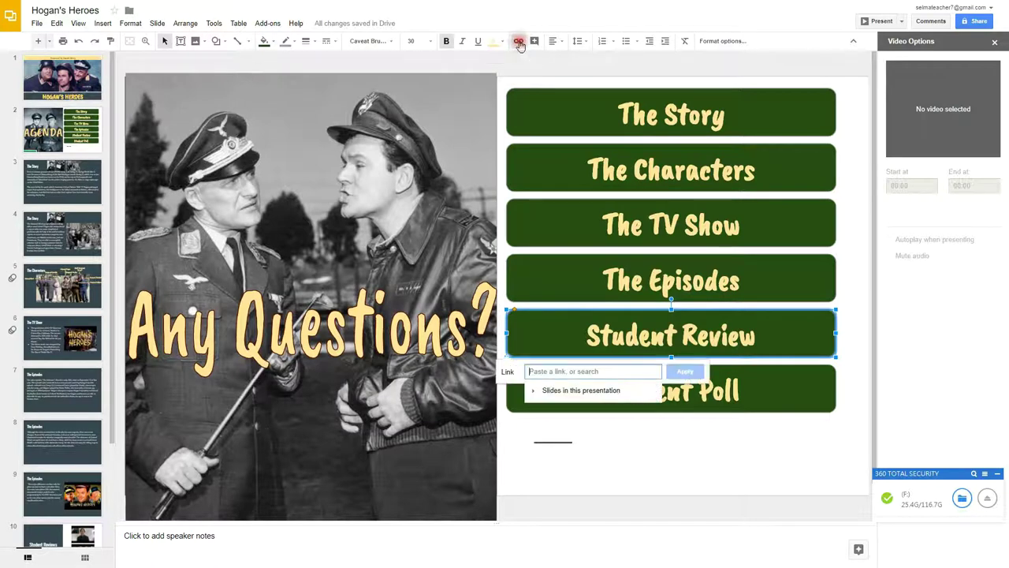
pyautogui.click(586, 390)
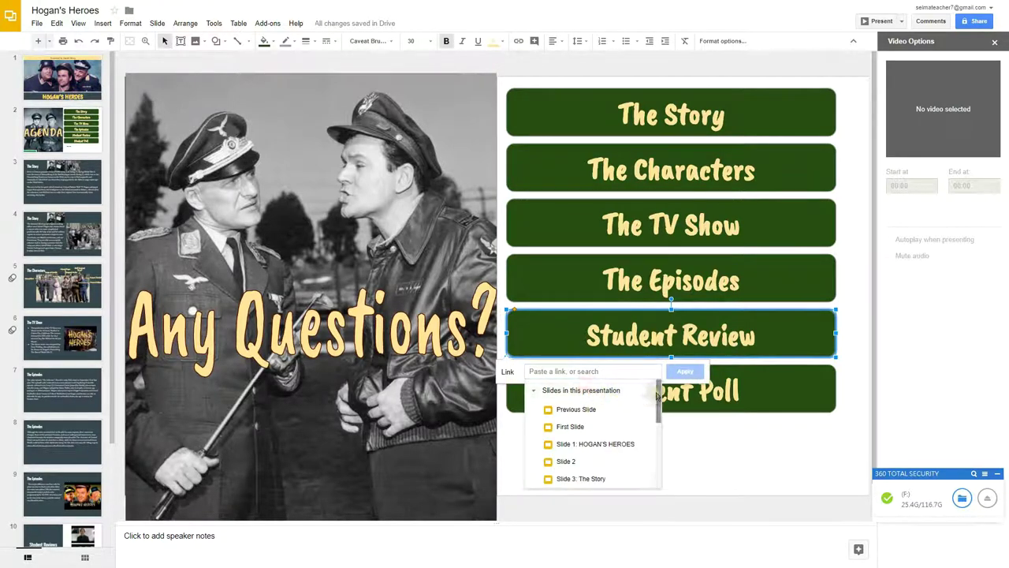
pyautogui.moveTo(656, 401); pyautogui.dragTo(654, 464)
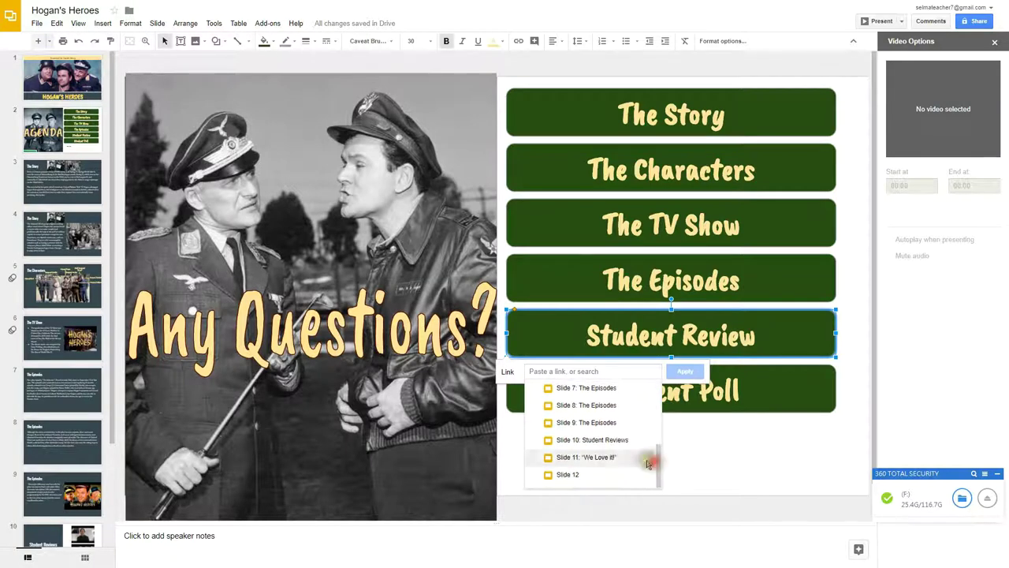
pyautogui.click(597, 439)
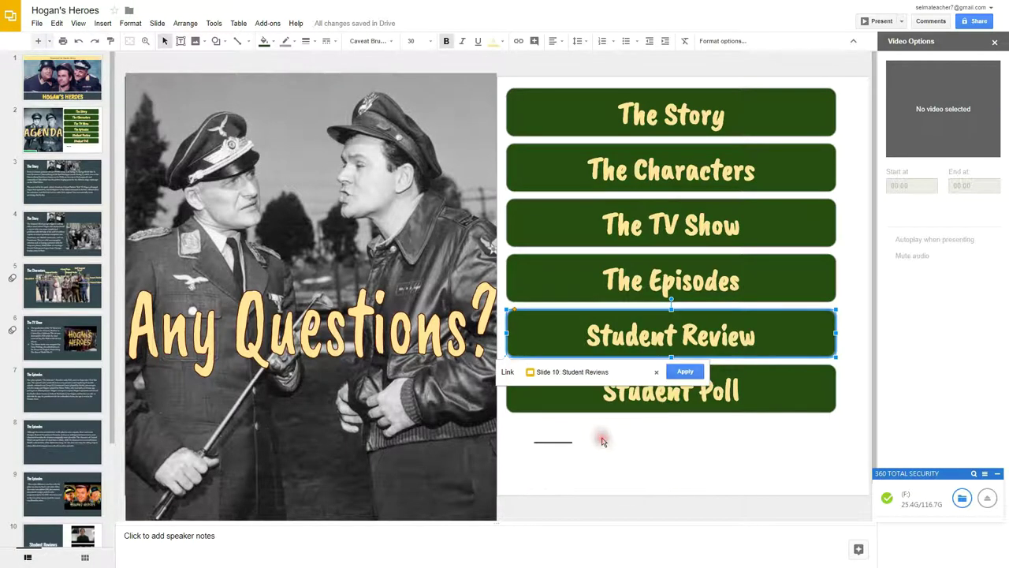
pyautogui.click(685, 371)
pyautogui.click(741, 390)
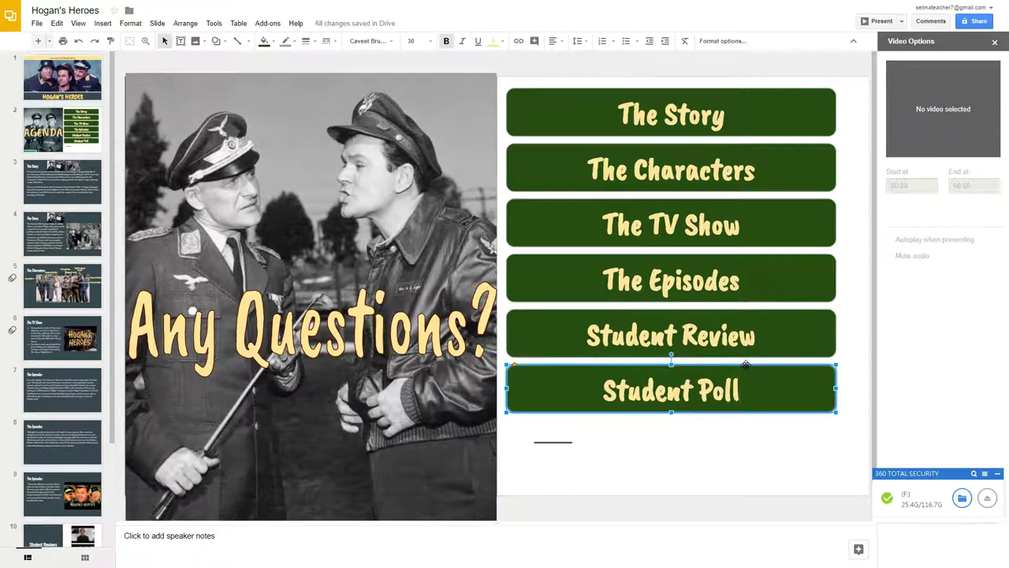
pyautogui.click(520, 44)
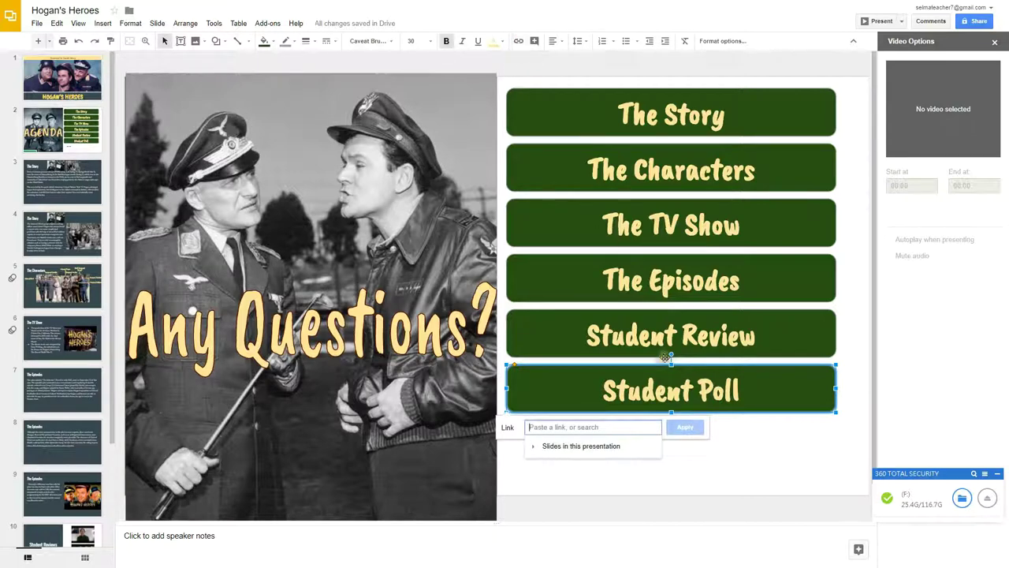
pyautogui.click(575, 446)
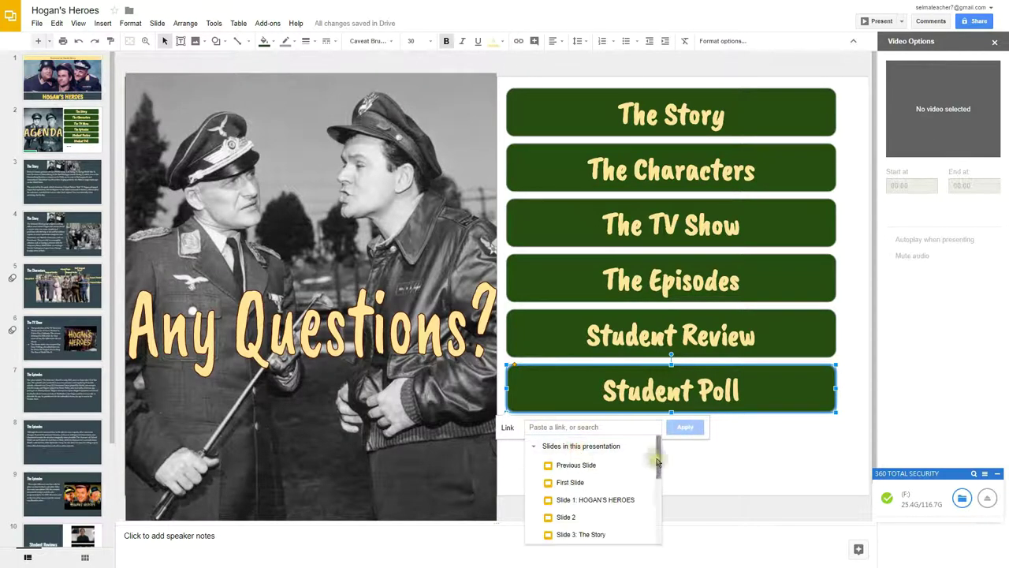
pyautogui.moveTo(657, 461); pyautogui.dragTo(659, 522)
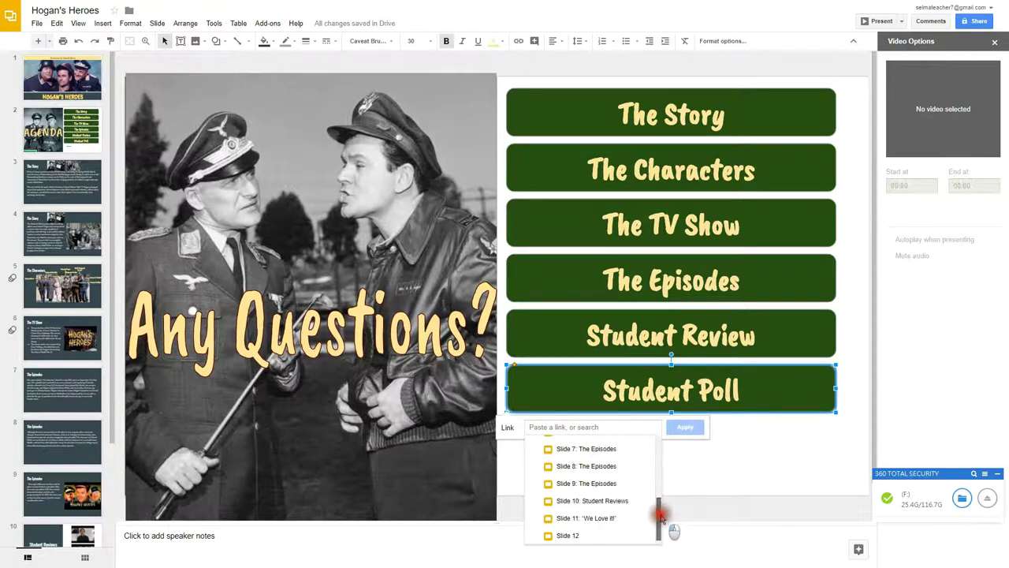
pyautogui.click(599, 513)
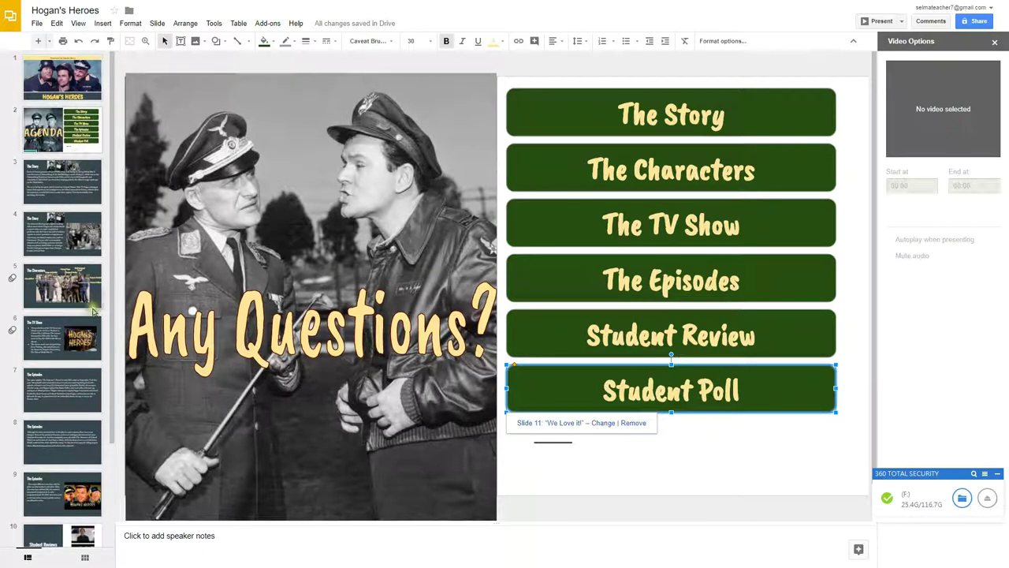
pyautogui.moveTo(112, 354); pyautogui.dragTo(113, 456)
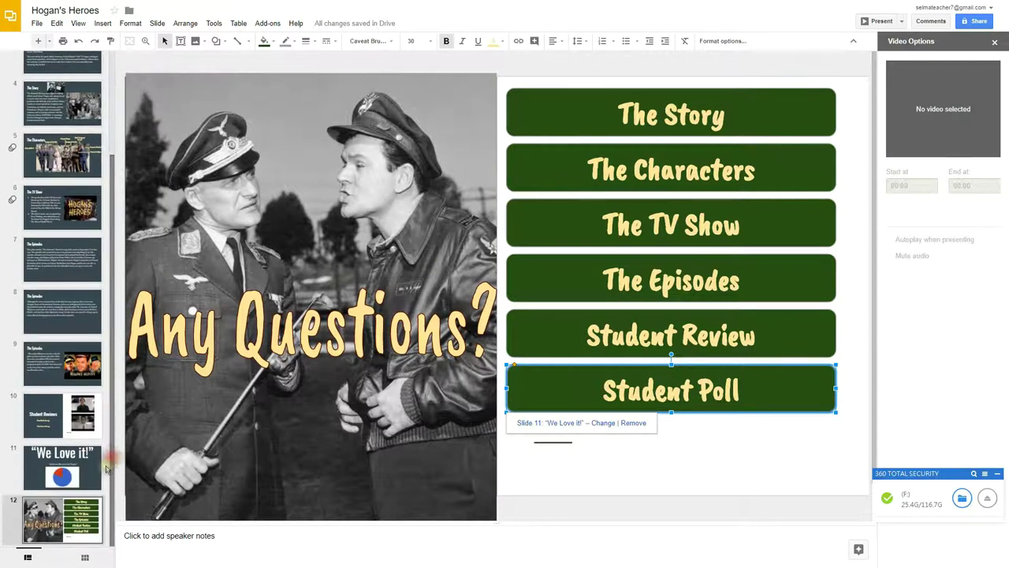
# - Check slides 11 and 12, then open slide 3, The Story
pyautogui.click(71, 458)
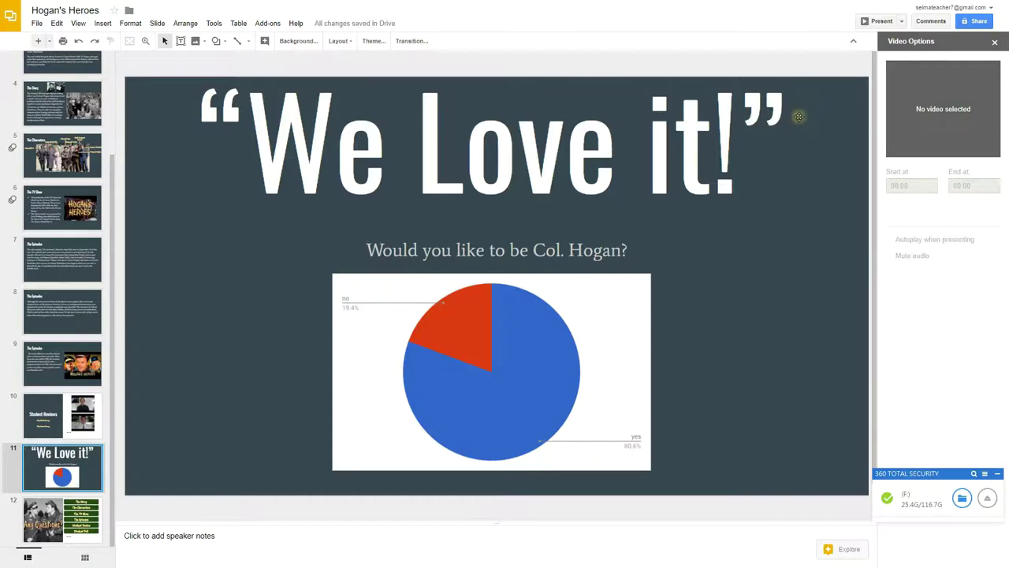
pyautogui.click(45, 531)
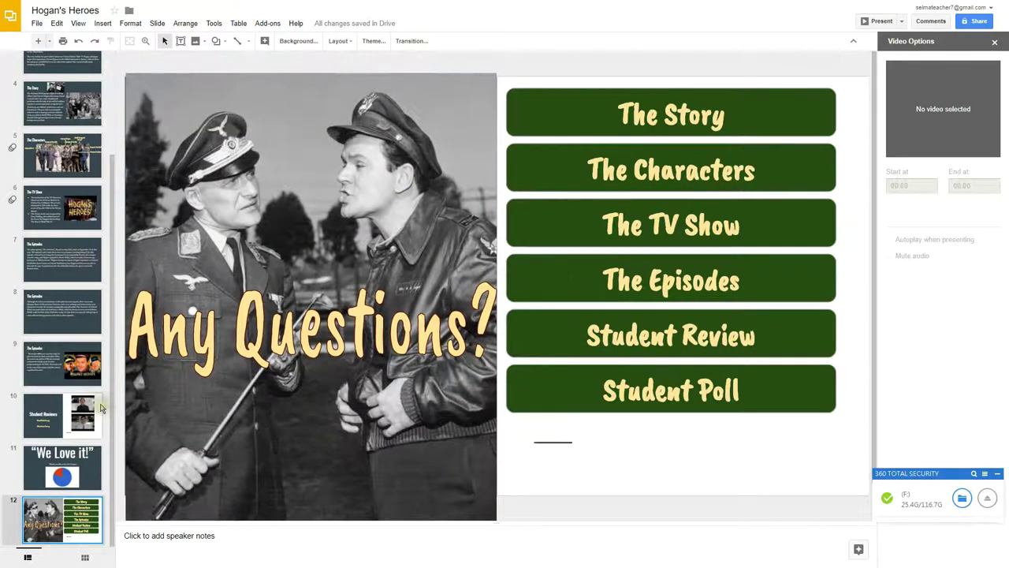
pyautogui.moveTo(110, 396); pyautogui.dragTo(121, 198)
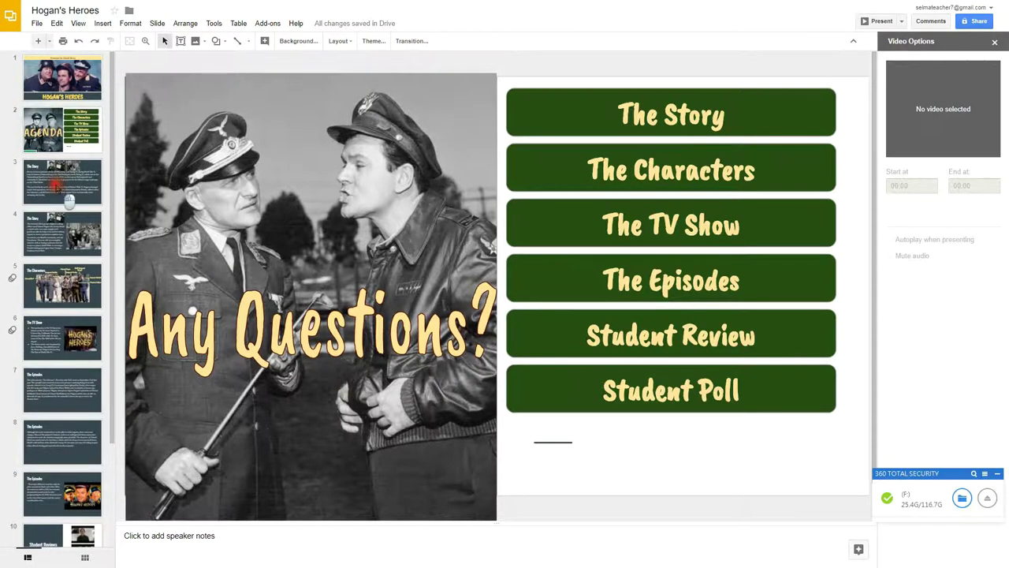
pyautogui.click(53, 185)
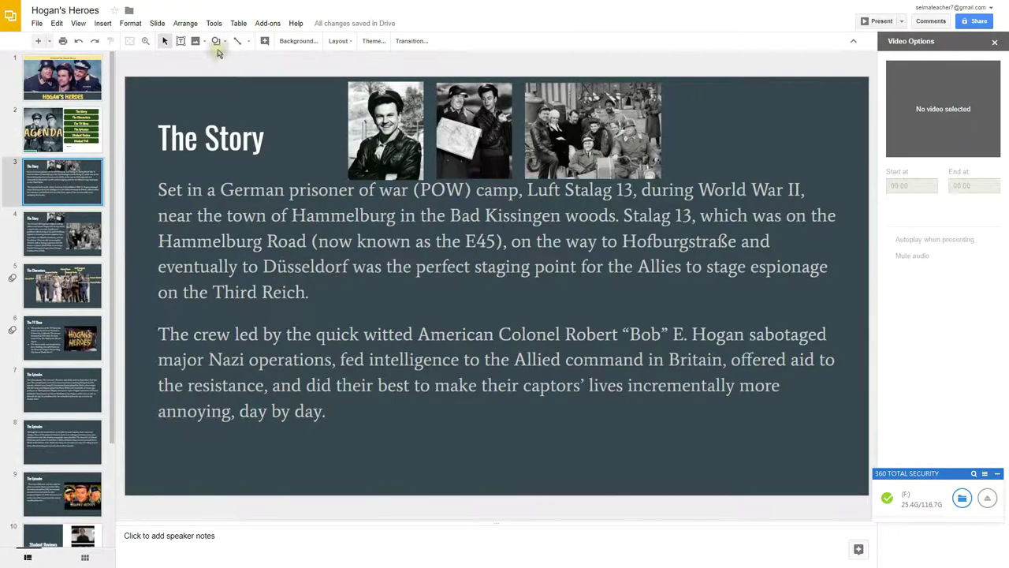
# - Draw a text box in slide 3's top-right corner and set its fill to Transparent
pyautogui.click(180, 41)
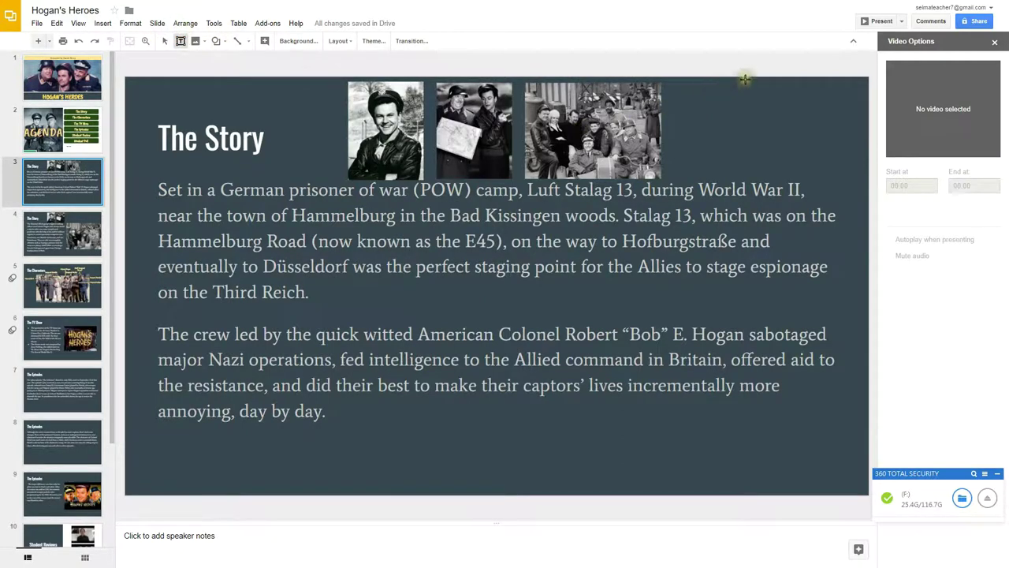
pyautogui.moveTo(745, 79); pyautogui.dragTo(864, 136)
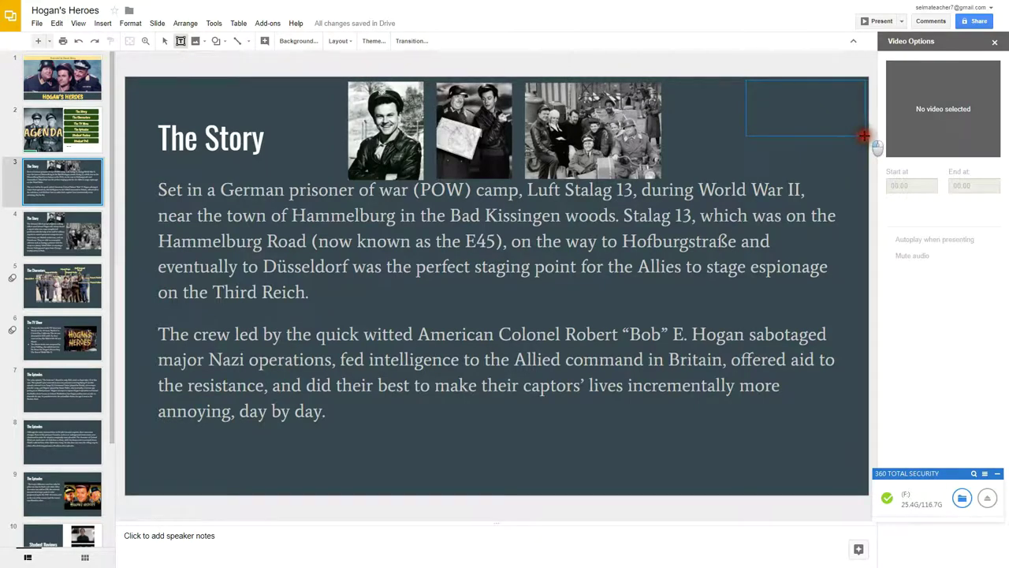
pyautogui.moveTo(864, 135); pyautogui.dragTo(865, 135)
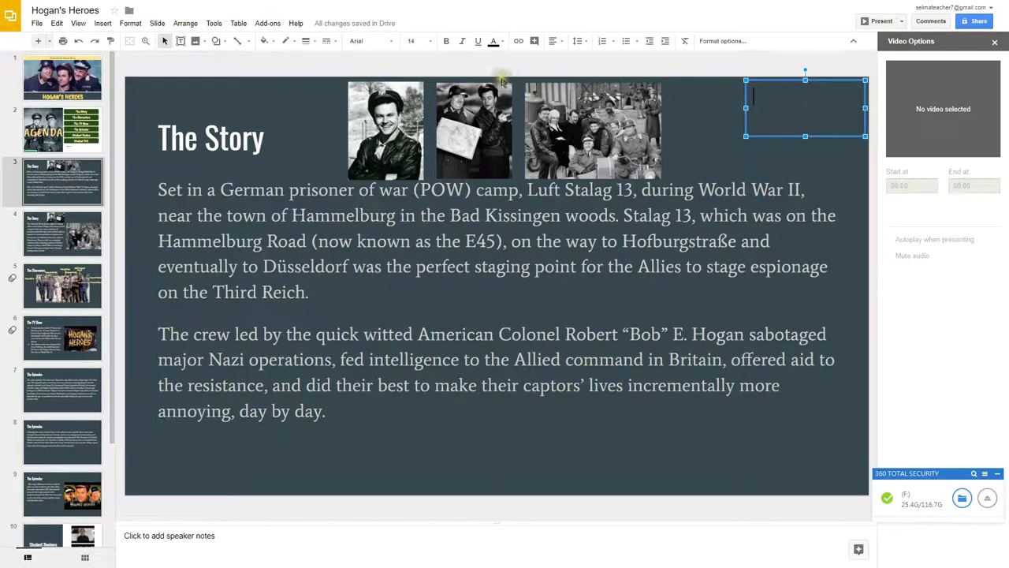
pyautogui.click(269, 41)
pyautogui.click(297, 84)
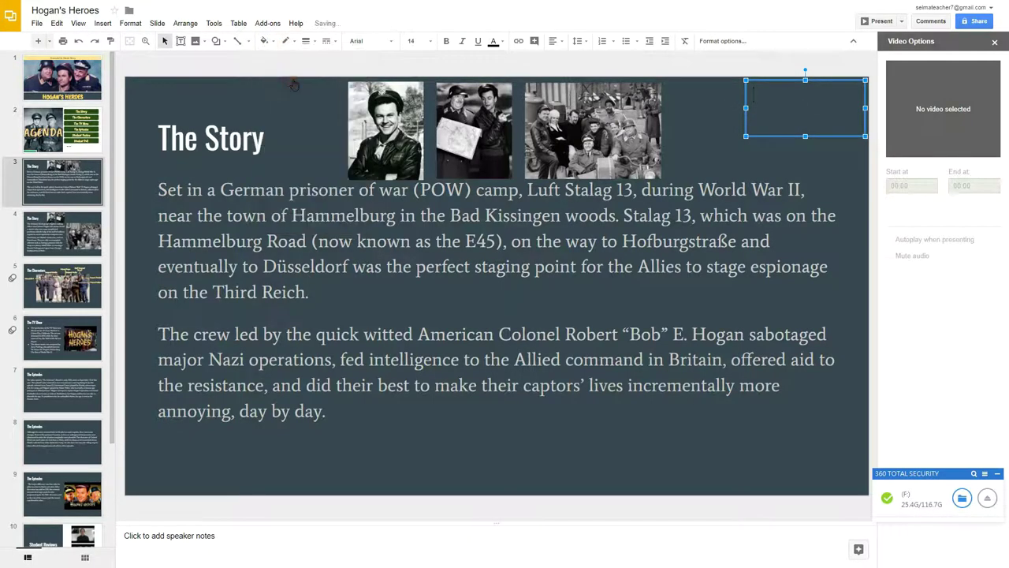
pyautogui.click(266, 41)
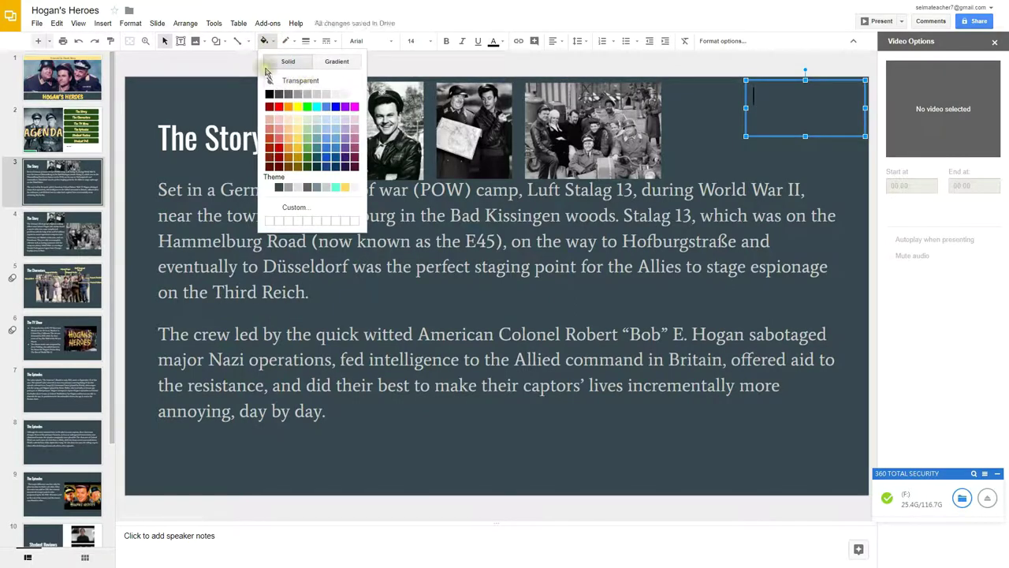
pyautogui.click(292, 81)
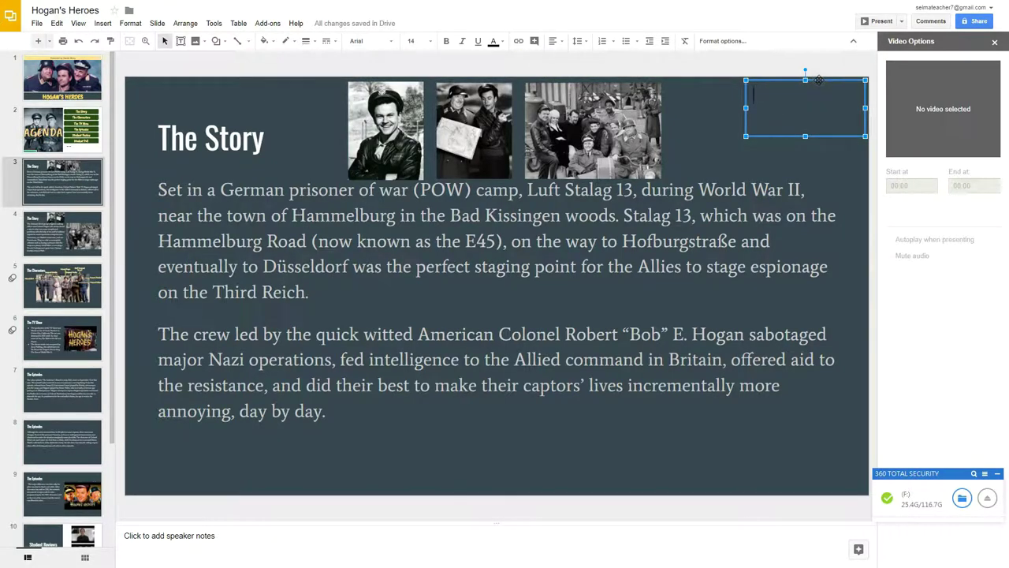
pyautogui.click(820, 80)
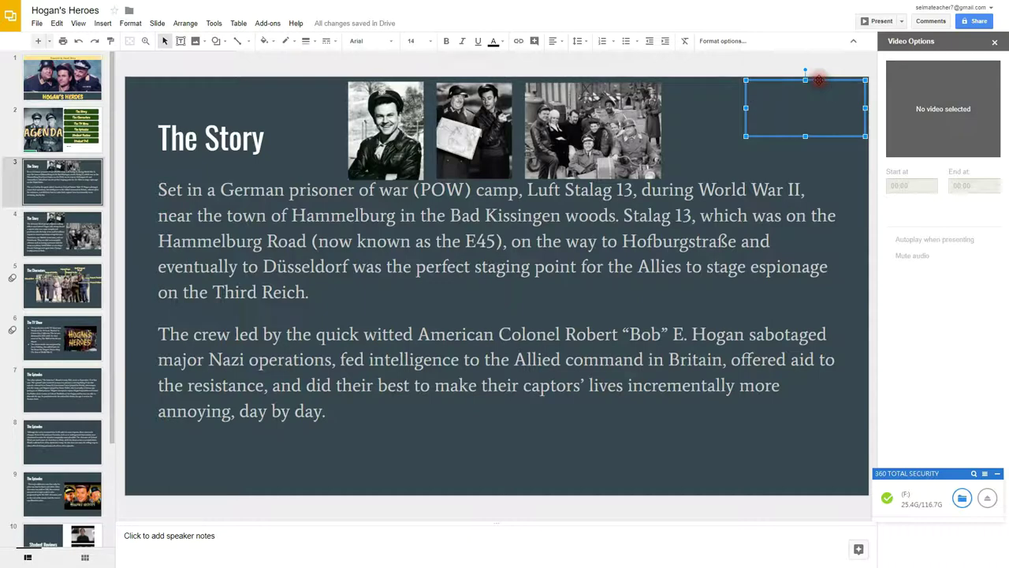
# - Link the transparent top-right box on slide 3 to Slide 12, Any Questions?
pyautogui.click(518, 41)
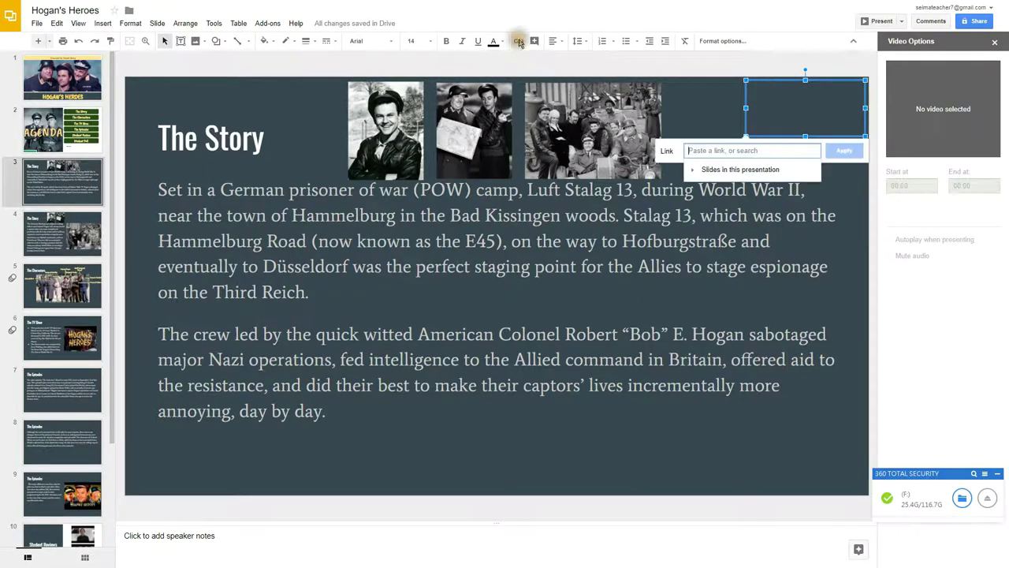
pyautogui.click(727, 169)
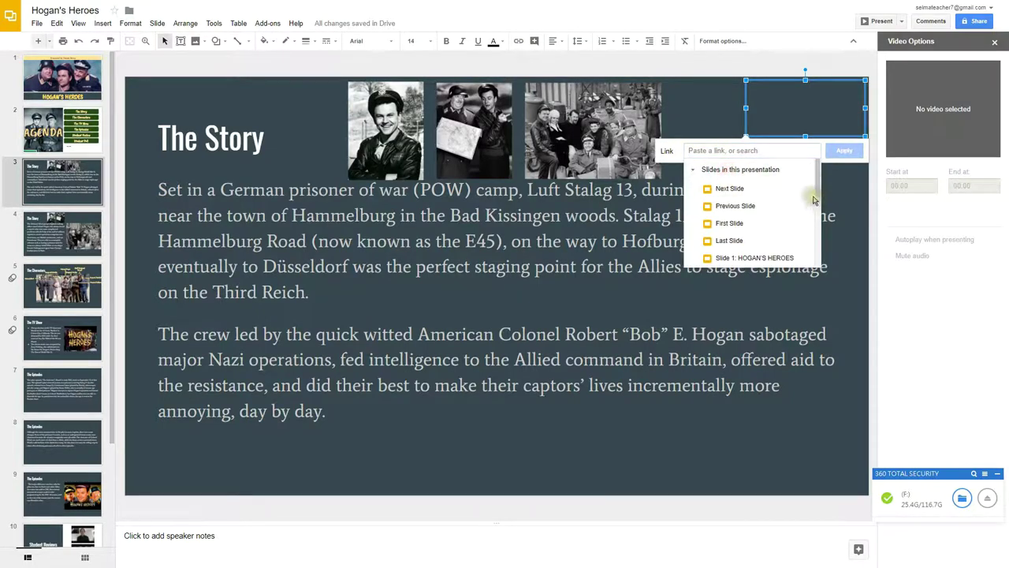
pyautogui.moveTo(818, 174)
pyautogui.mouseDown()
pyautogui.moveTo(829, 209)
pyautogui.moveTo(819, 269)
pyautogui.mouseUp()
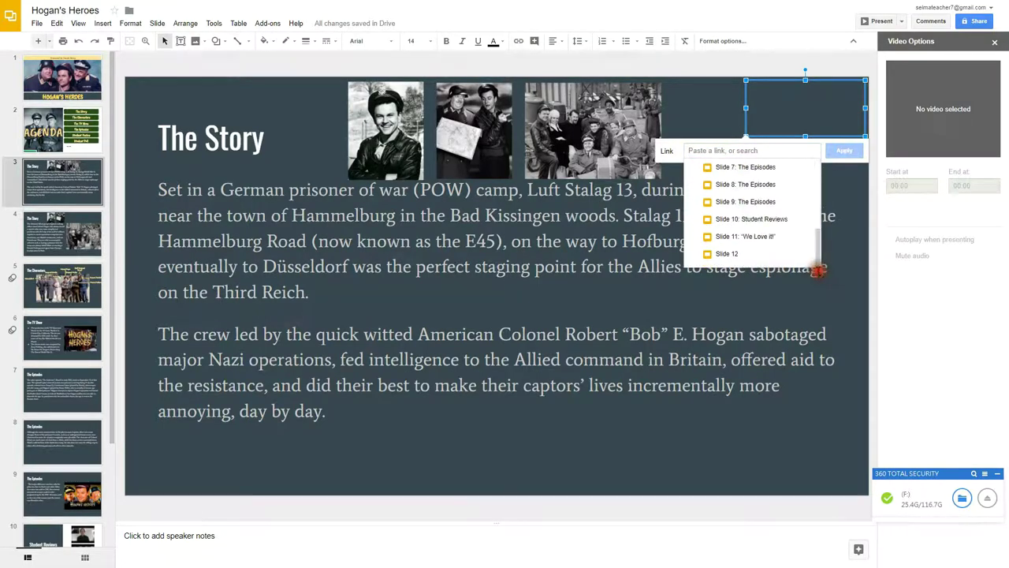
pyautogui.click(732, 254)
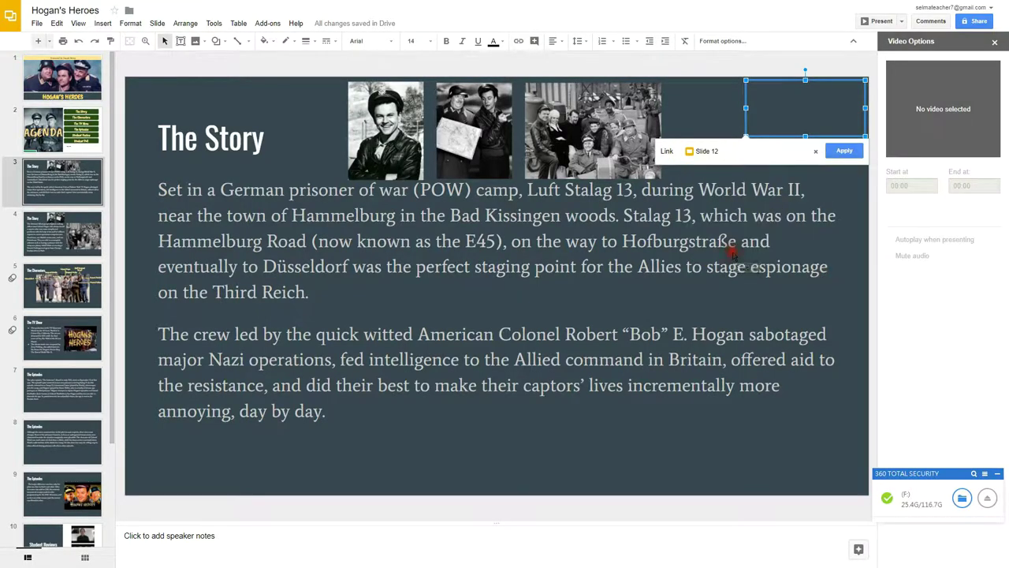
pyautogui.click(843, 151)
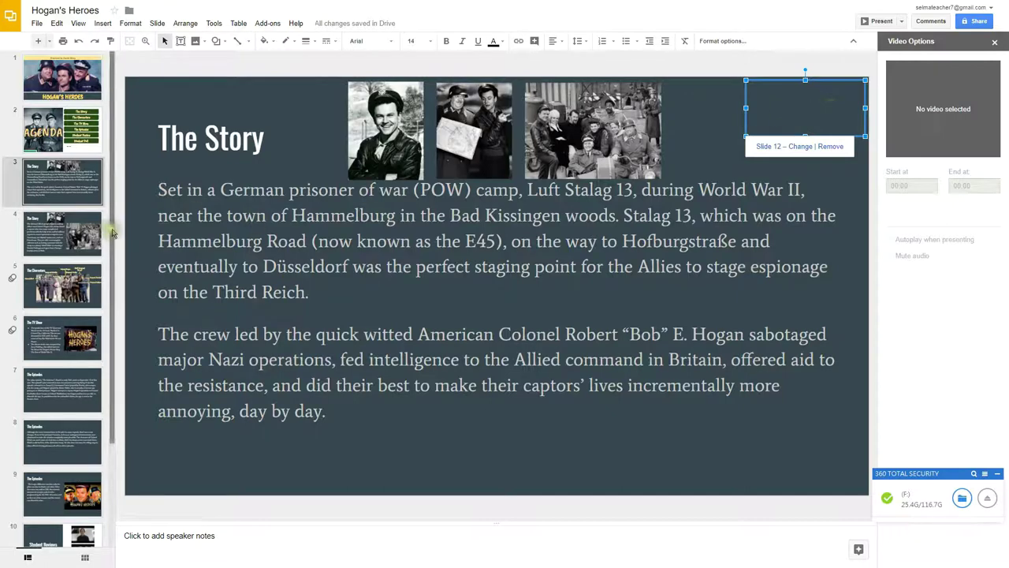
pyautogui.scroll(-5, 105, 225)
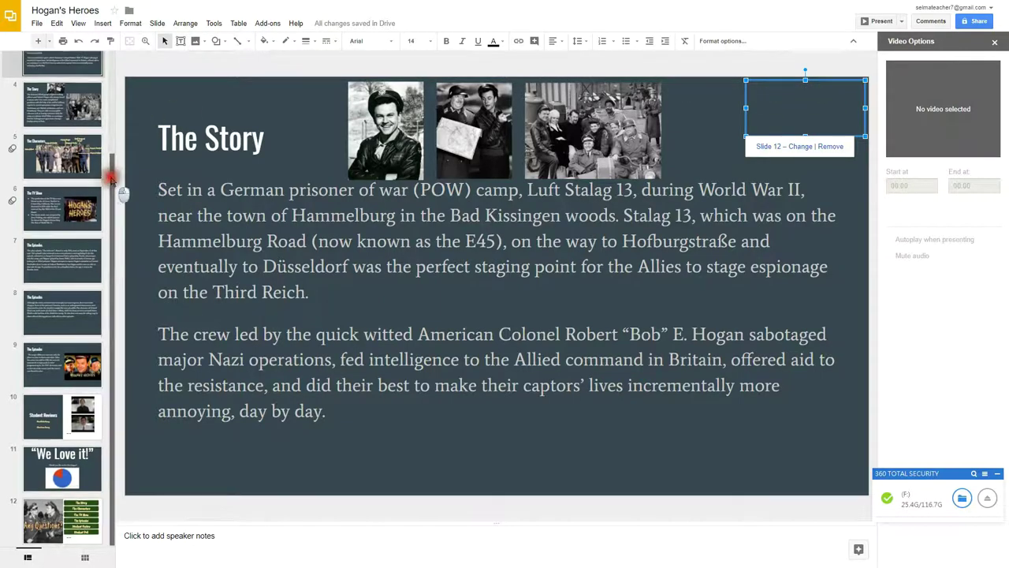
pyautogui.moveTo(117, 181); pyautogui.dragTo(113, 39)
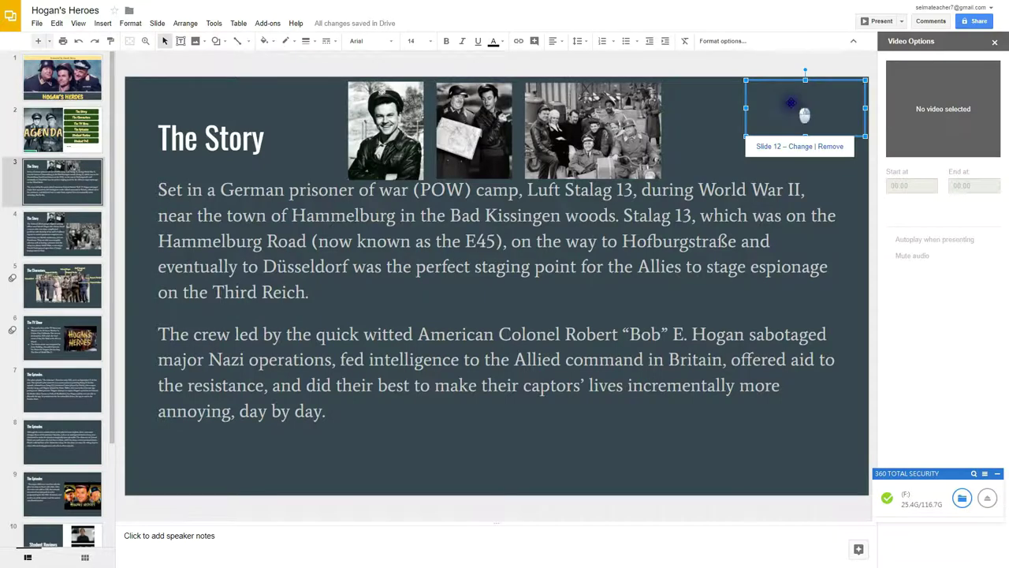
# - Copy slide 3's Slide 12 link box and paste it onto slides 4 through 7
pyautogui.rightClick(790, 104)
pyautogui.click(814, 129)
pyautogui.click(71, 229)
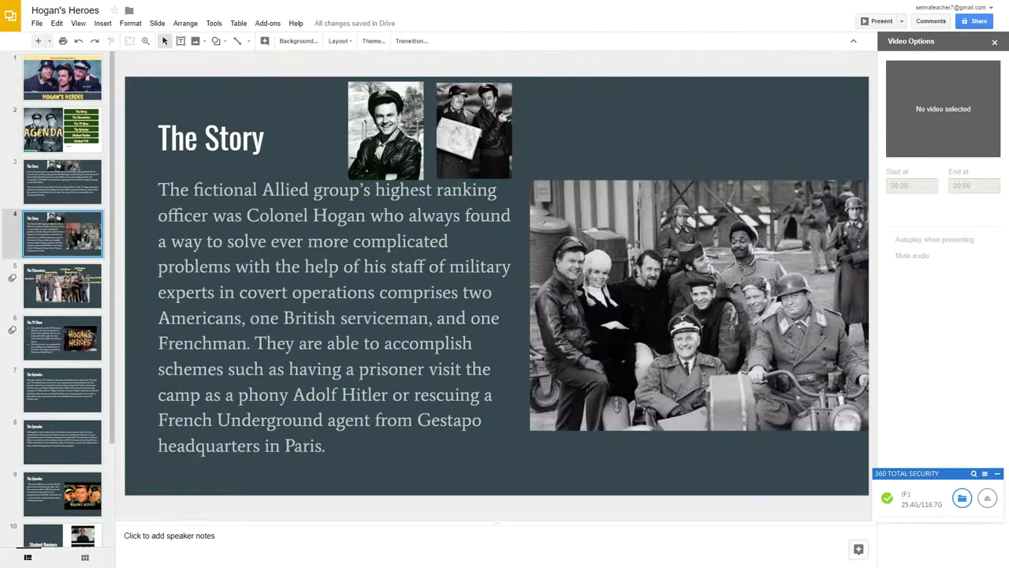
pyautogui.rightClick(741, 92)
pyautogui.click(765, 124)
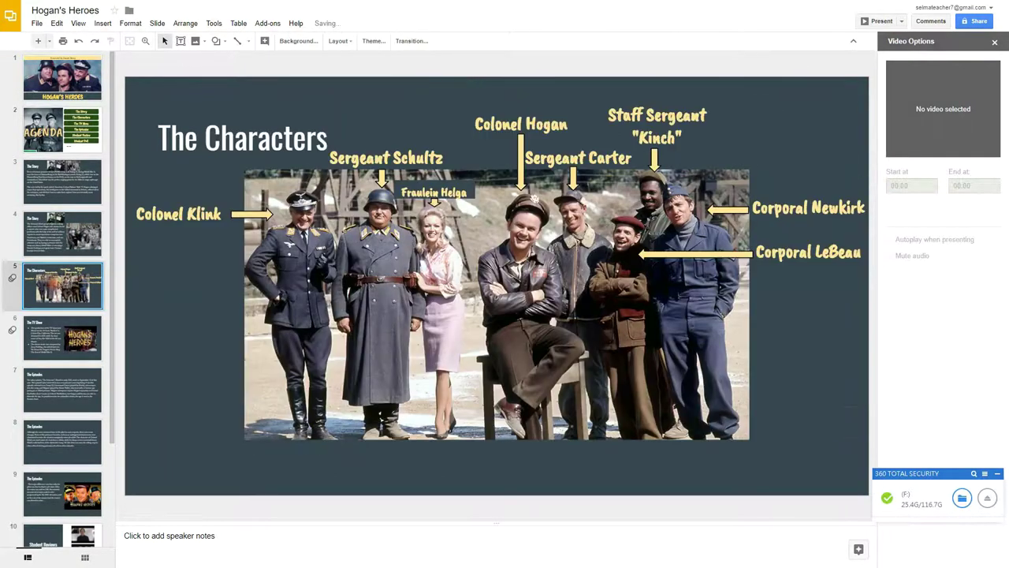
pyautogui.click(50, 283)
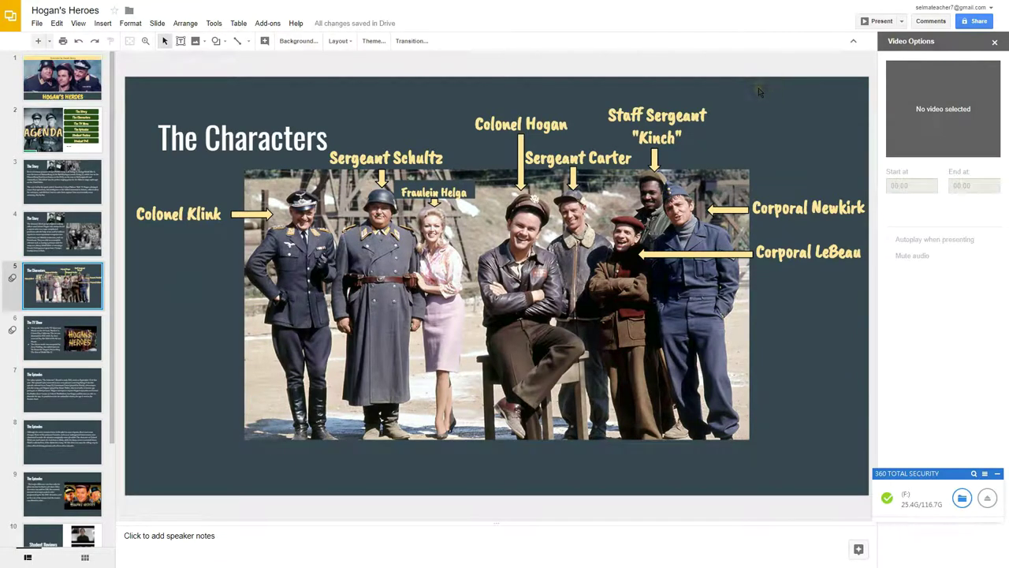
pyautogui.rightClick(758, 90)
pyautogui.click(806, 125)
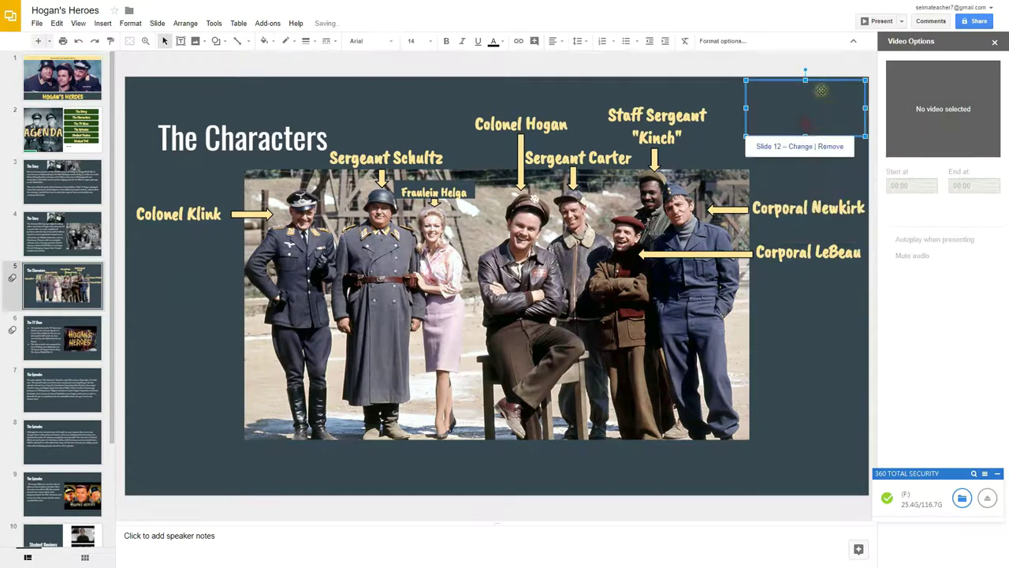
pyautogui.click(59, 341)
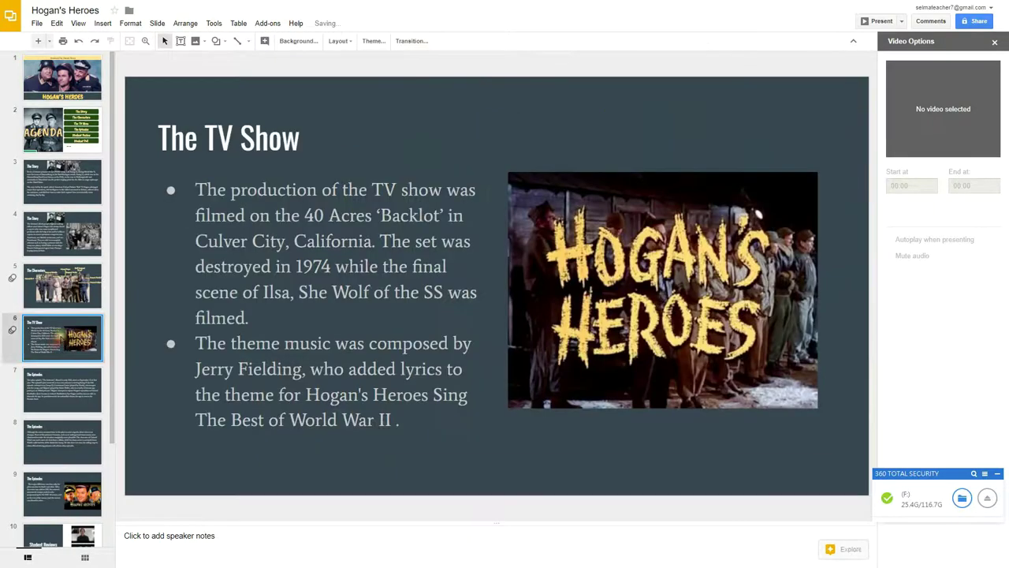
pyautogui.rightClick(750, 91)
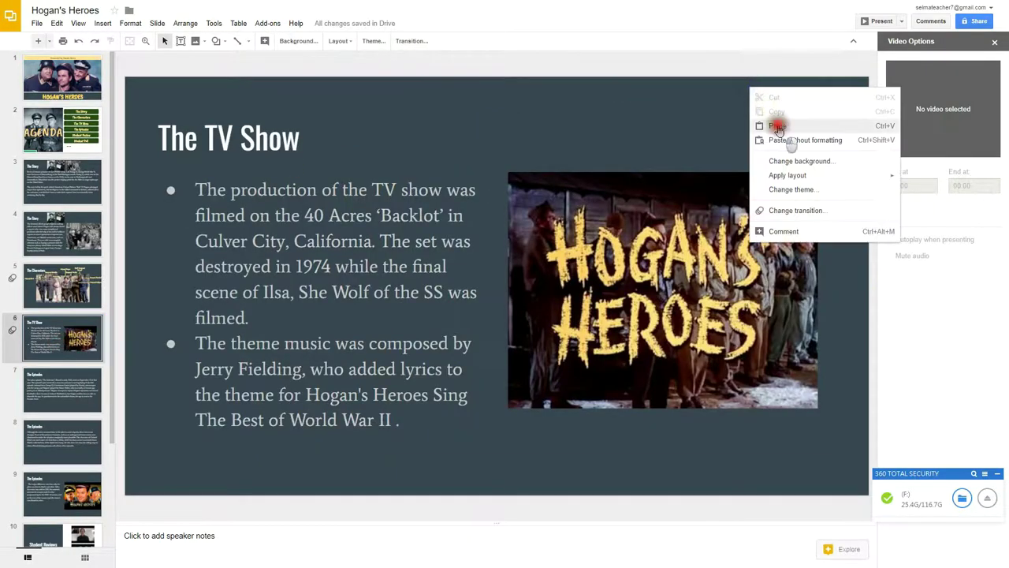
pyautogui.click(774, 125)
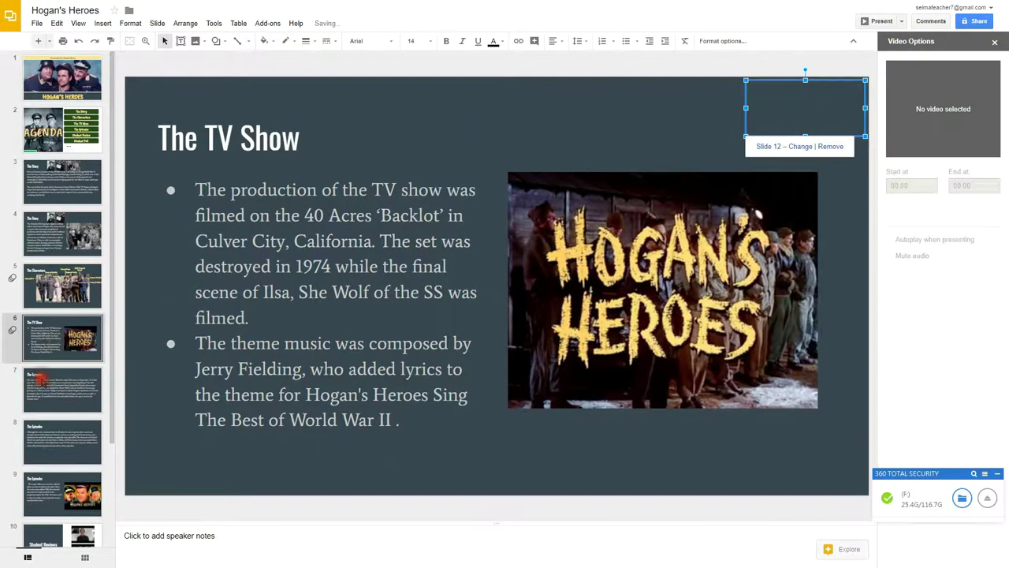
pyautogui.click(41, 378)
pyautogui.rightClick(788, 90)
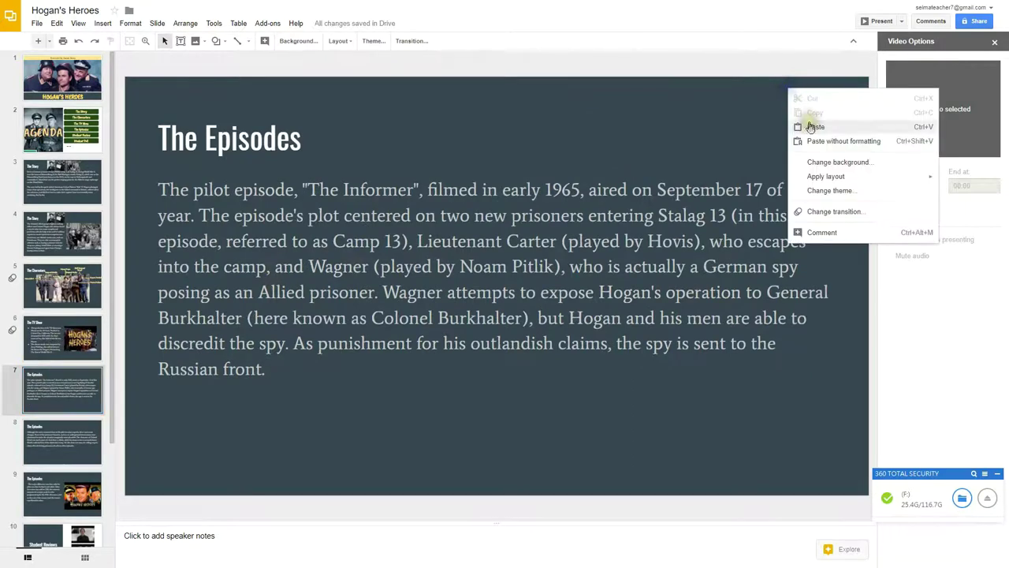
pyautogui.click(811, 123)
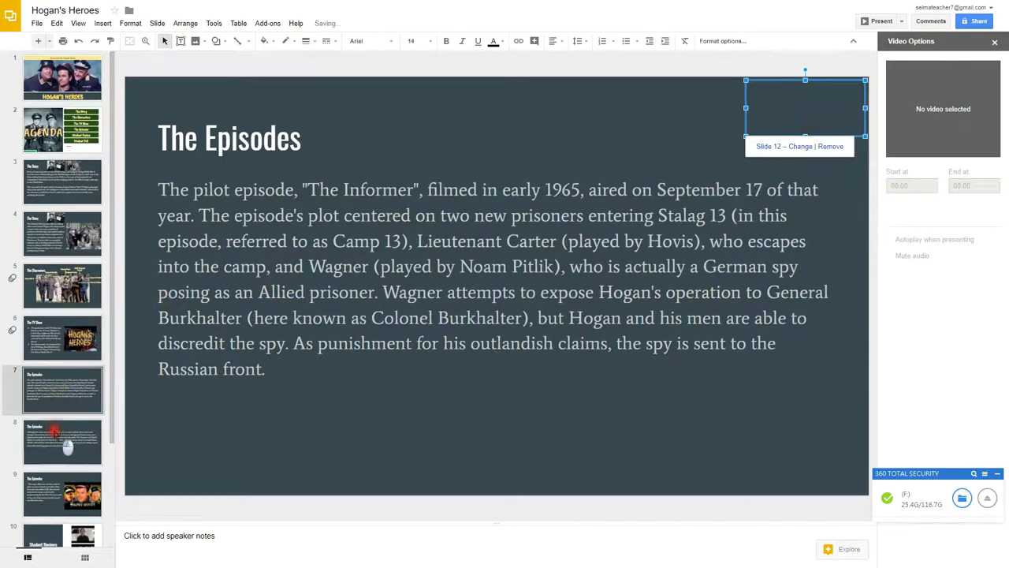
# - Paste the link box onto slides 8 through 11, narrowing it on slide 10 to clear the video
pyautogui.click(65, 439)
pyautogui.rightClick(766, 79)
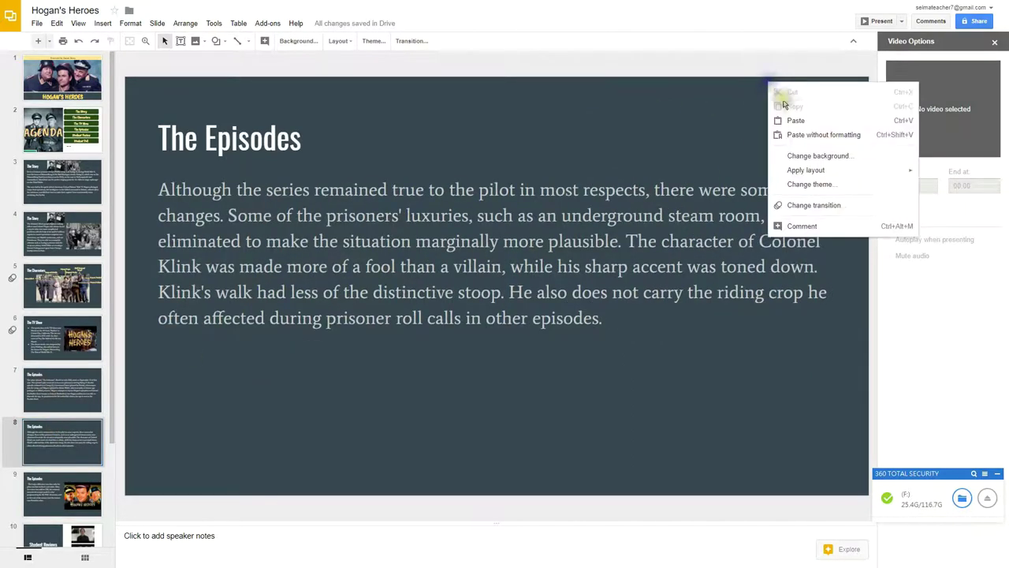
pyautogui.click(769, 119)
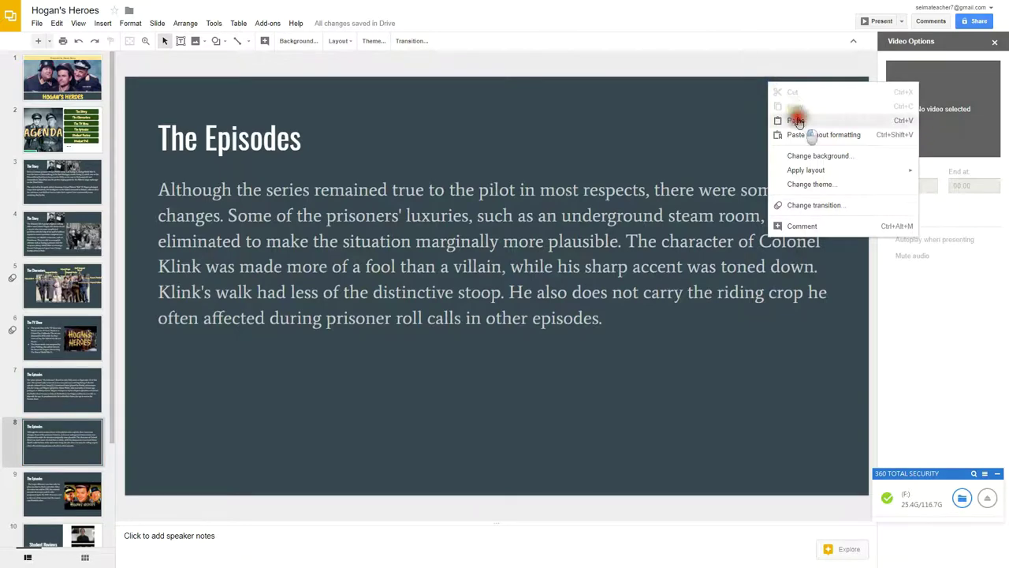
pyautogui.click(47, 511)
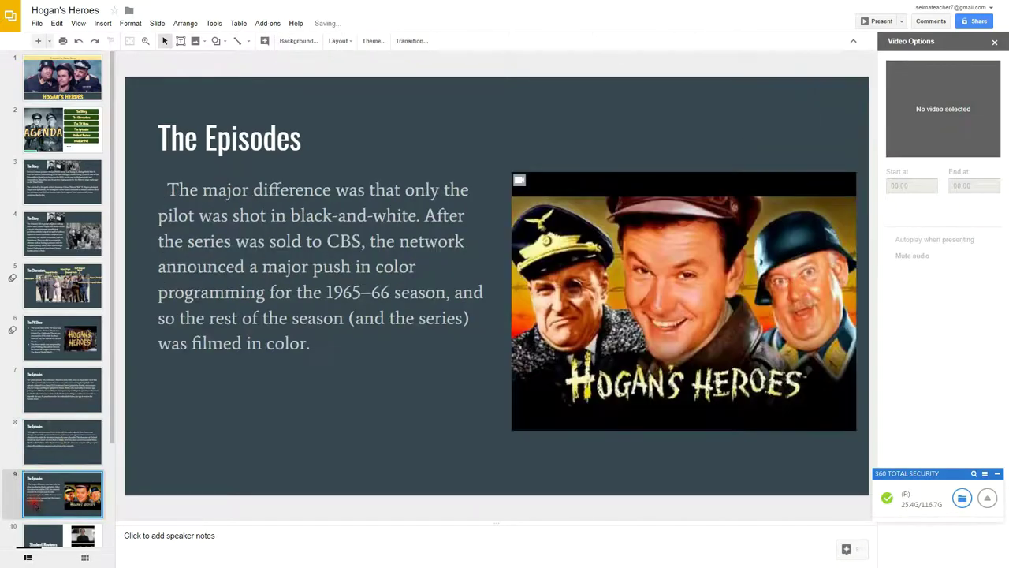
pyautogui.rightClick(744, 93)
pyautogui.click(788, 128)
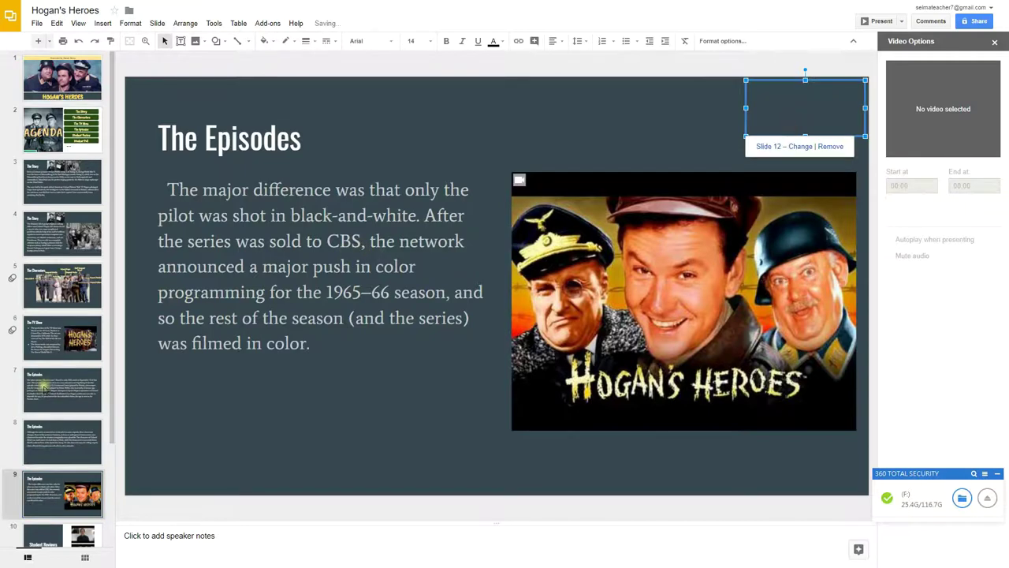
pyautogui.moveTo(113, 430); pyautogui.dragTo(108, 520)
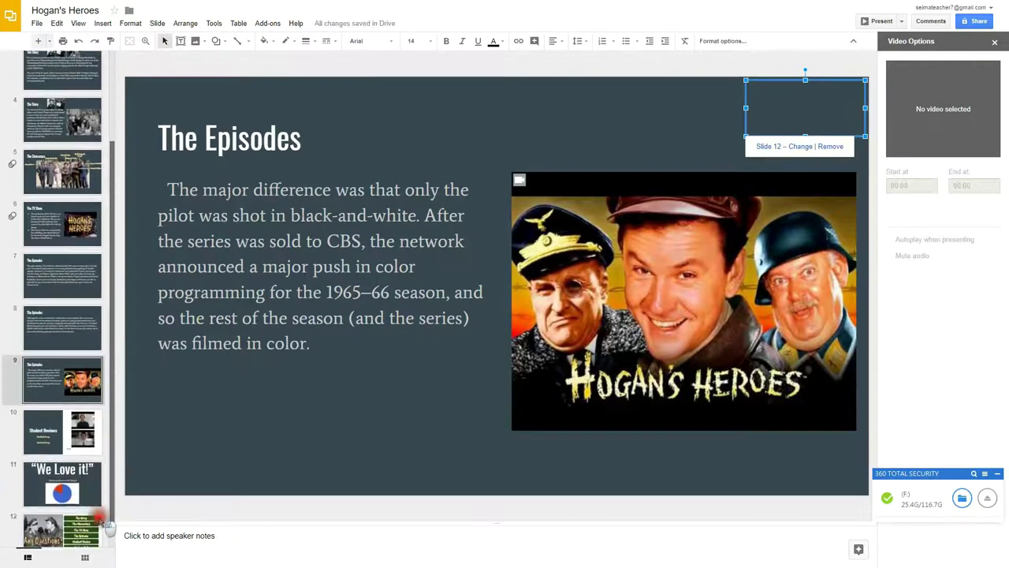
pyautogui.click(62, 421)
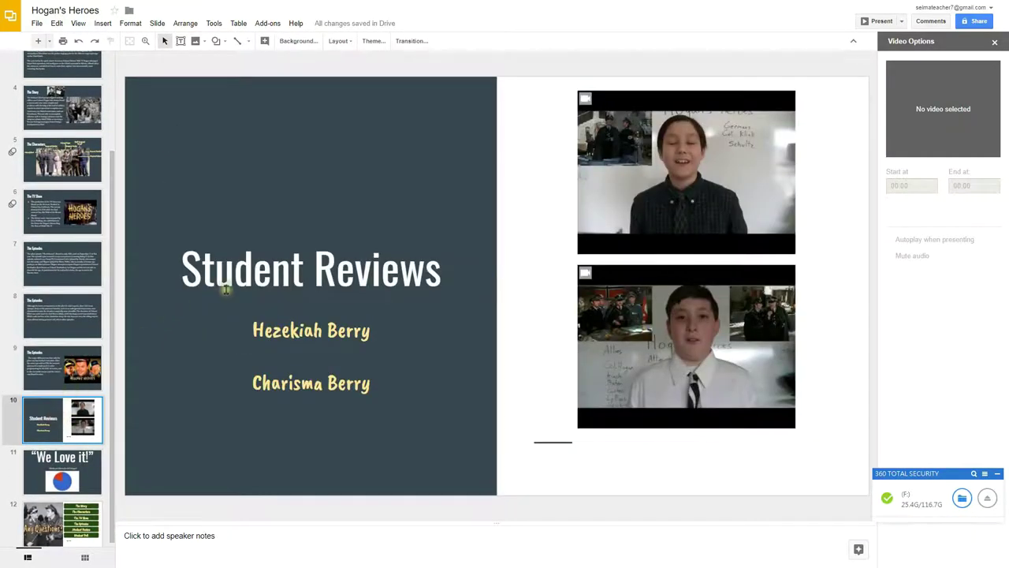
pyautogui.rightClick(518, 128)
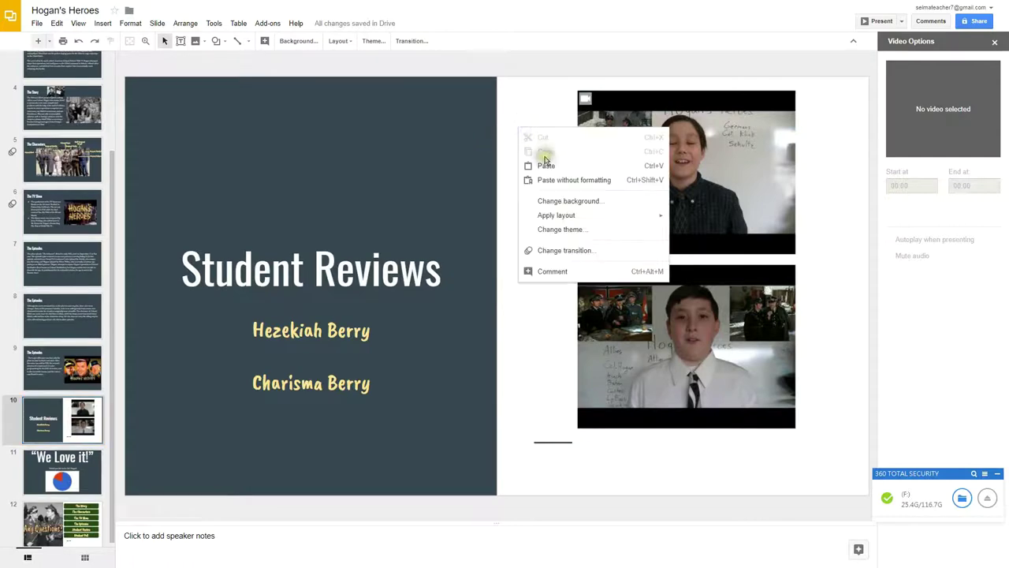
pyautogui.click(545, 163)
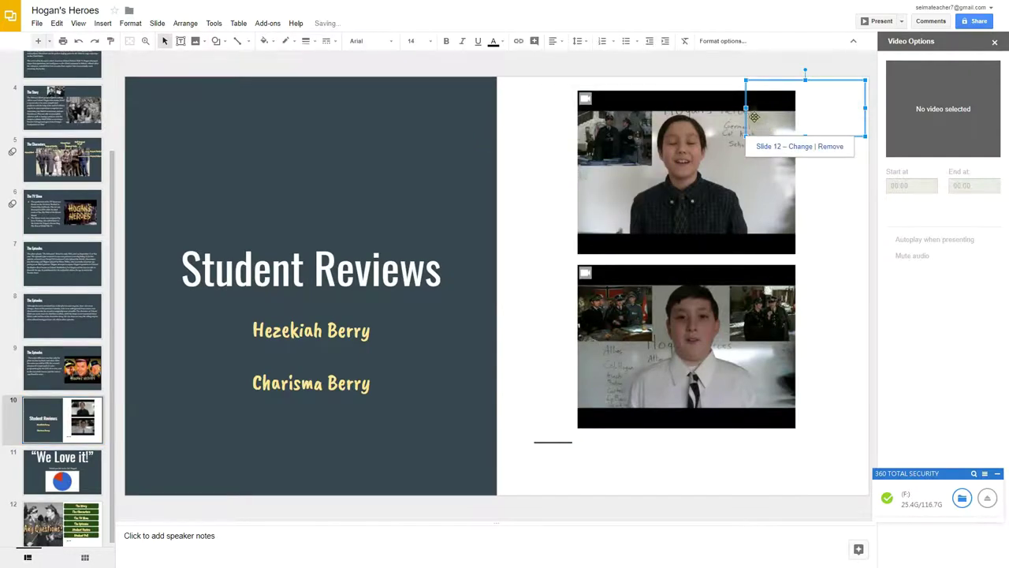
pyautogui.moveTo(746, 107); pyautogui.dragTo(801, 107)
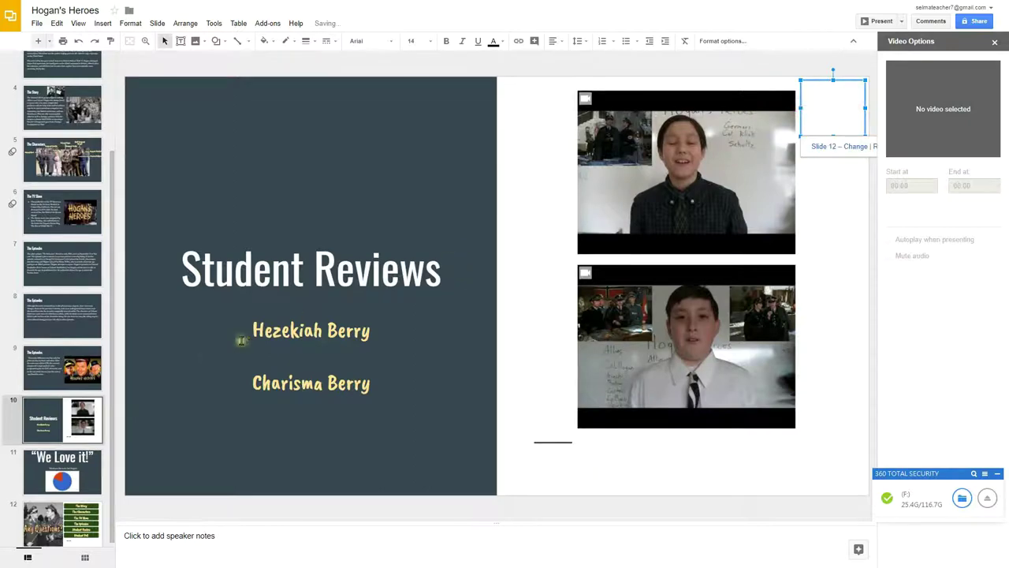
pyautogui.click(62, 477)
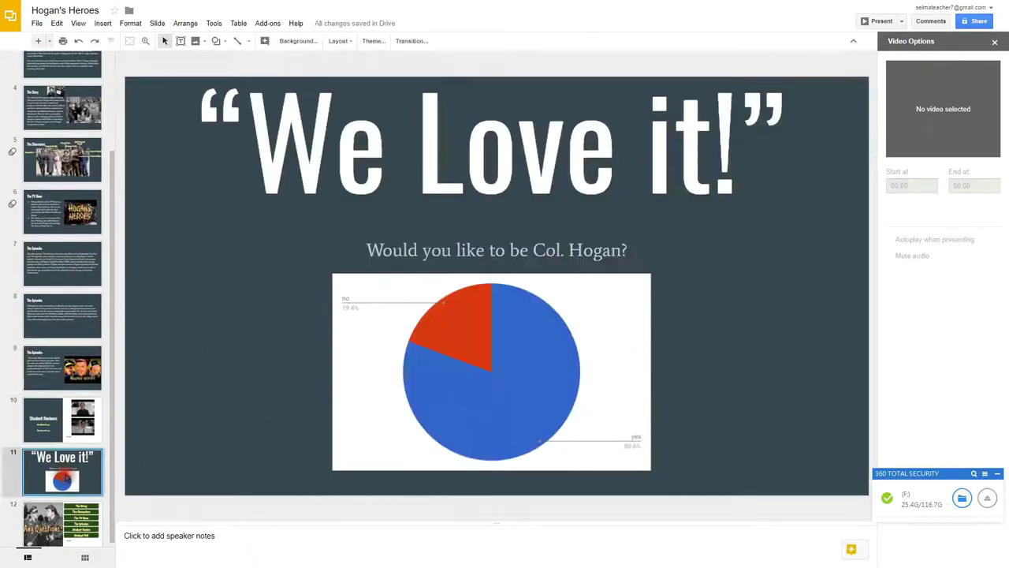
pyautogui.rightClick(757, 148)
pyautogui.rightClick(857, 95)
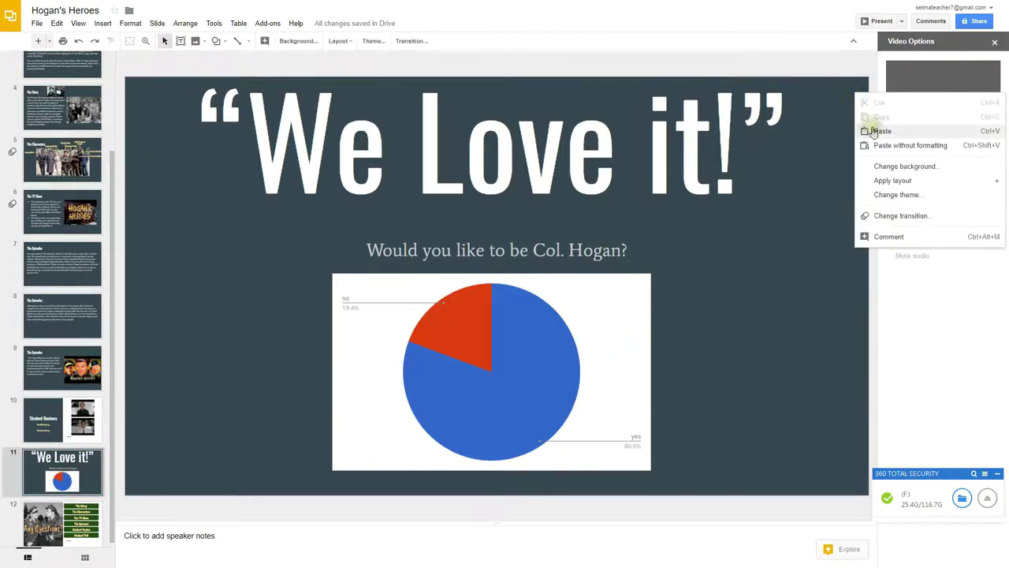
pyautogui.click(882, 131)
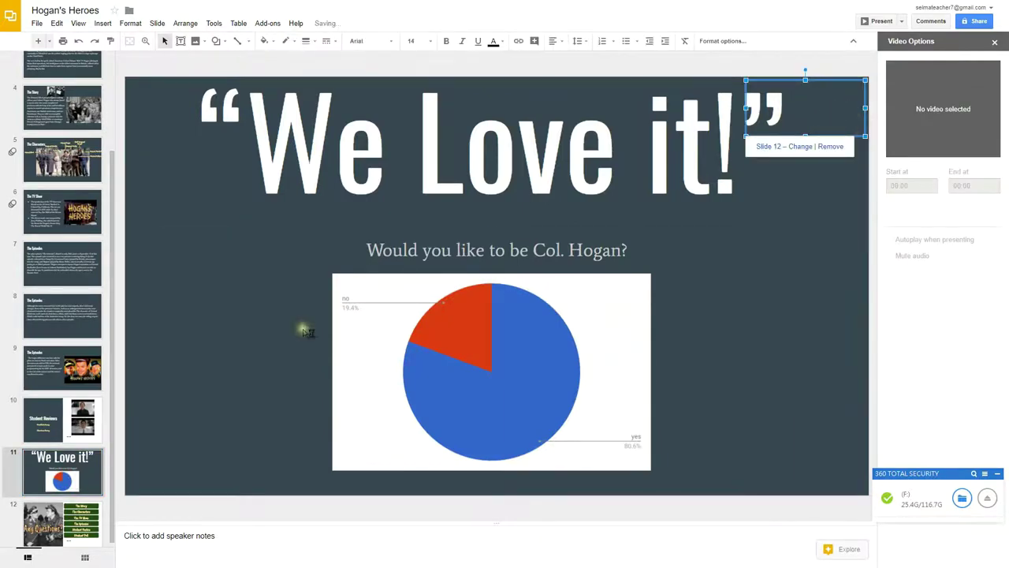
pyautogui.click(117, 400)
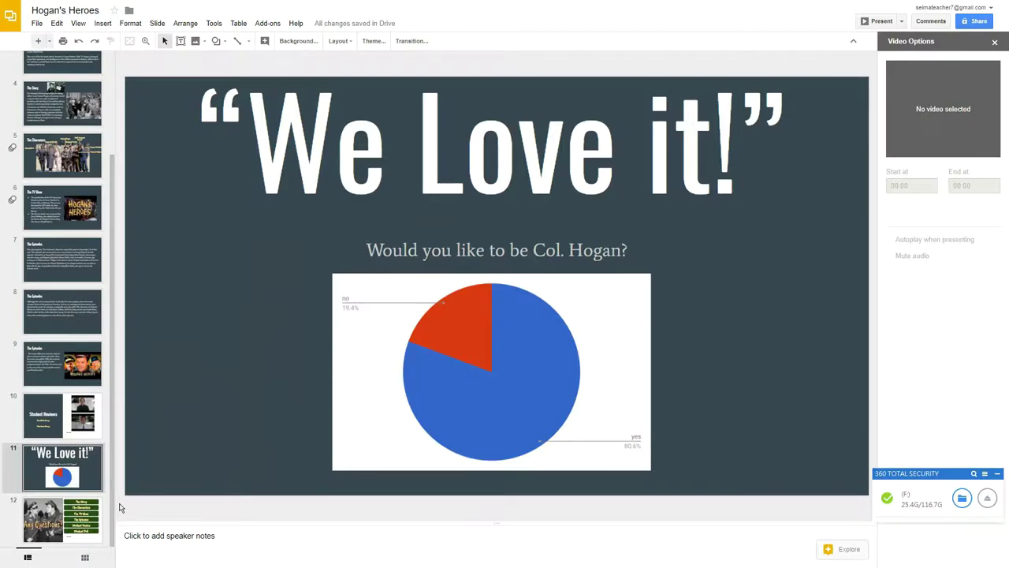
pyautogui.click(52, 522)
# - Insert a new slide after slide 12 with Ctrl+M and give it the Blank layout
pyautogui.hotkey('ctrl', 'm')
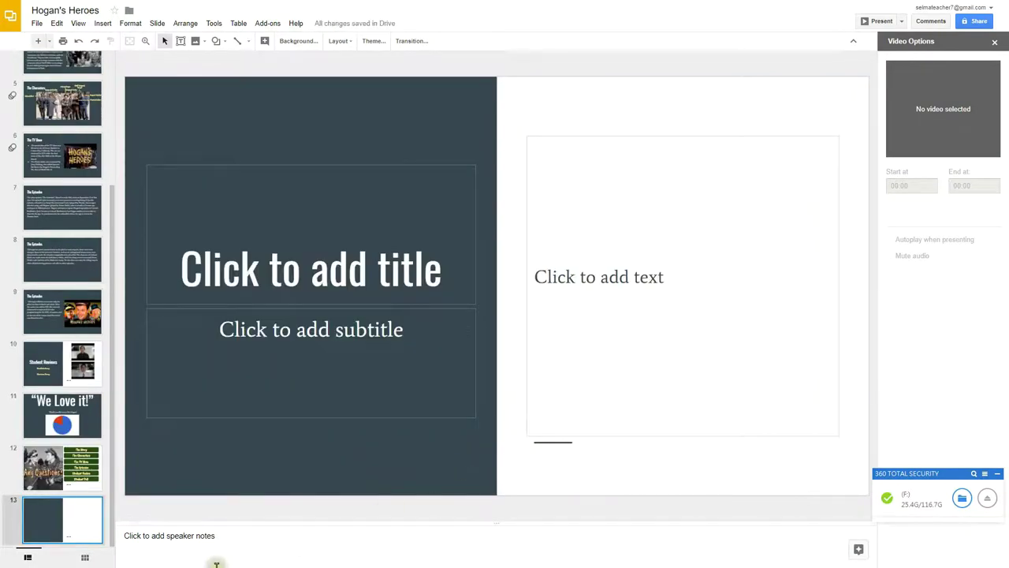
pyautogui.click(340, 41)
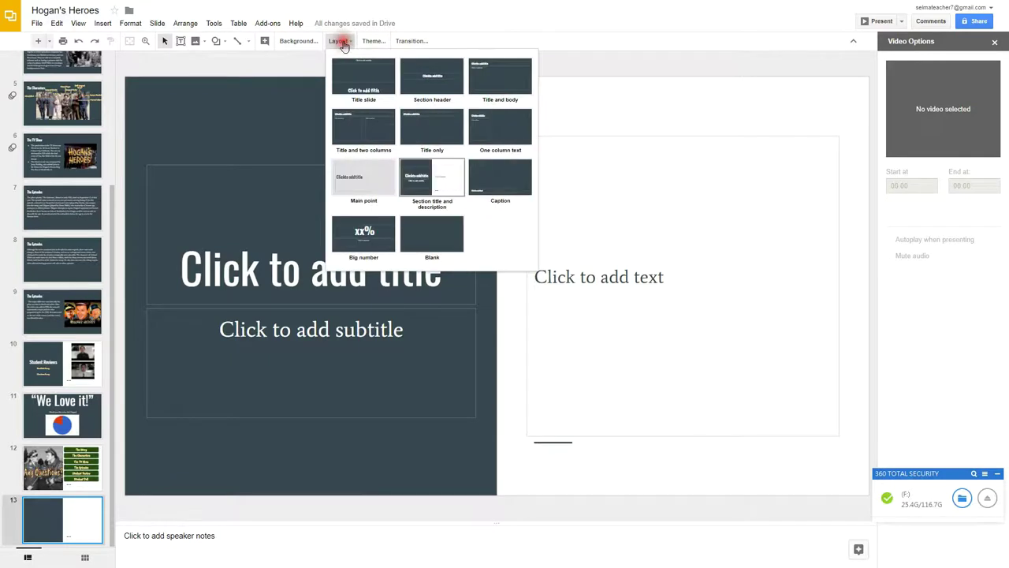
pyautogui.click(431, 239)
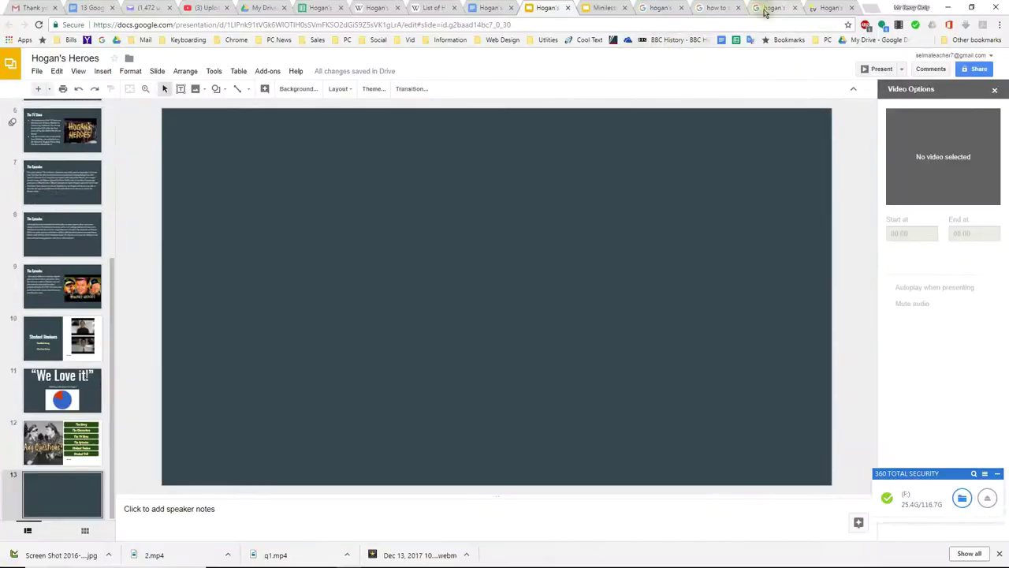
# - Copy the black-and-white Hogan's Heroes cast photo from the image results, then return to the presentation
pyautogui.click(769, 7)
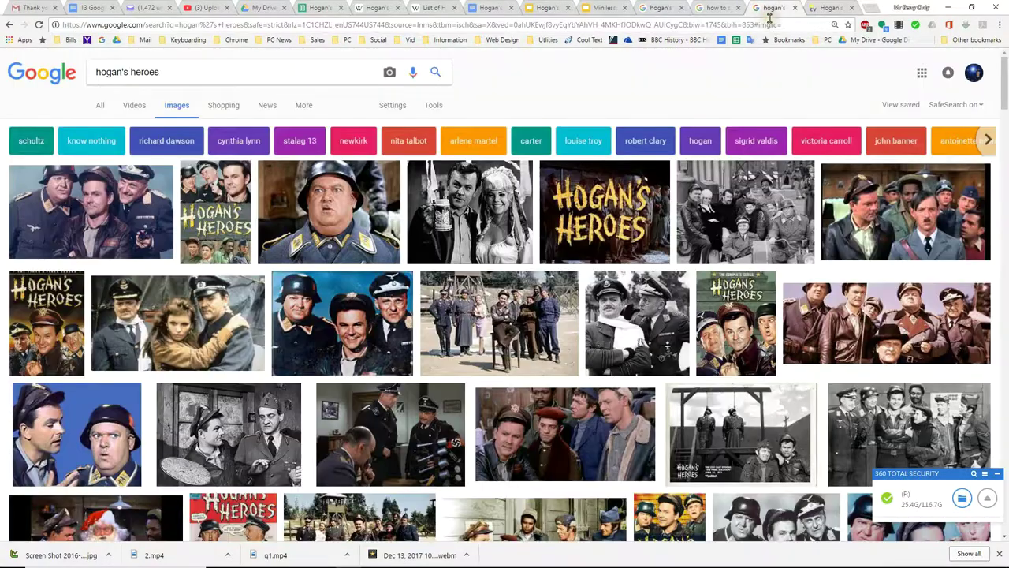
pyautogui.scroll(-1, 479, 352)
pyautogui.scroll(-1, 479, 352)
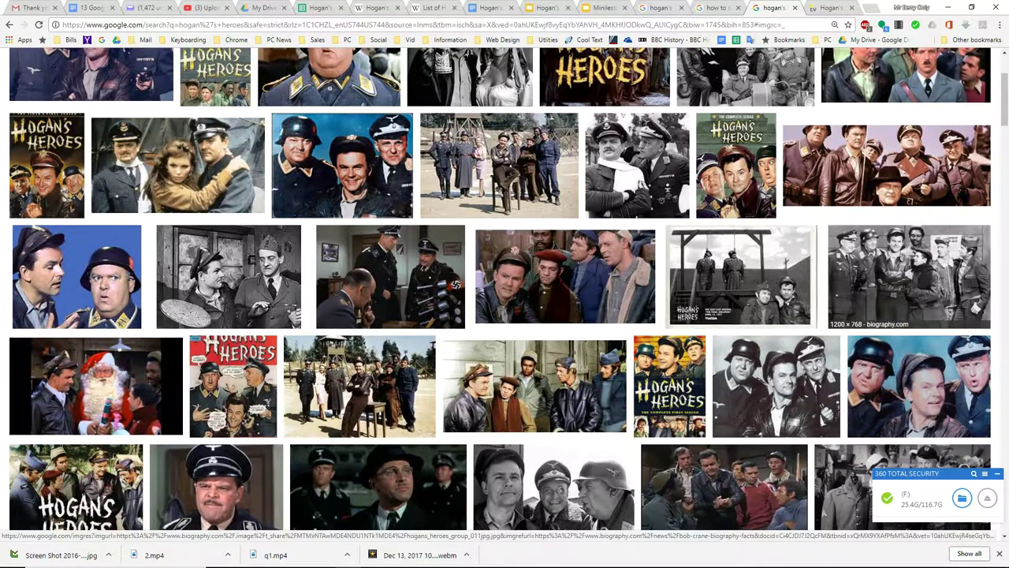
pyautogui.click(906, 280)
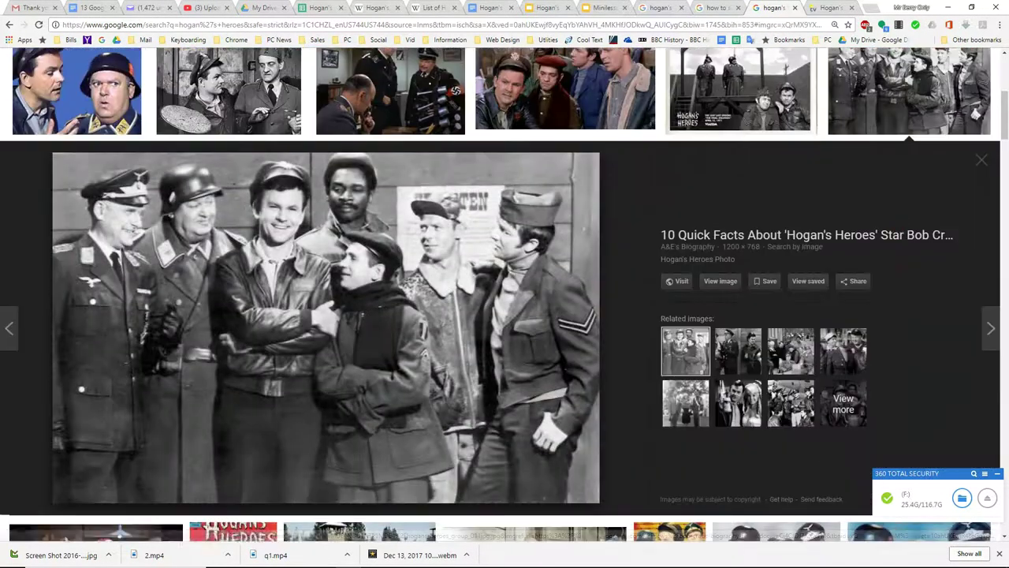
pyautogui.rightClick(369, 278)
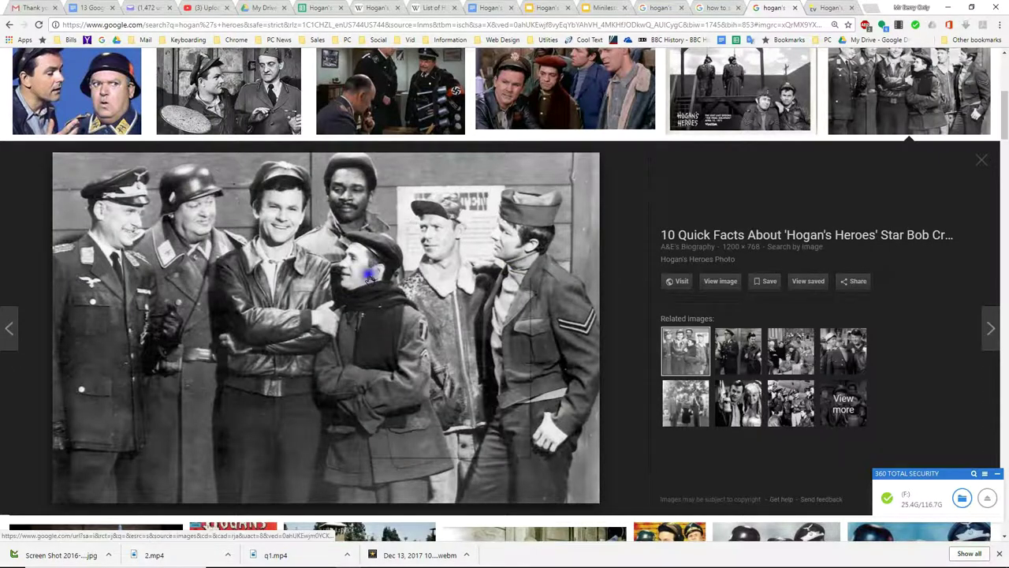
pyautogui.click(426, 390)
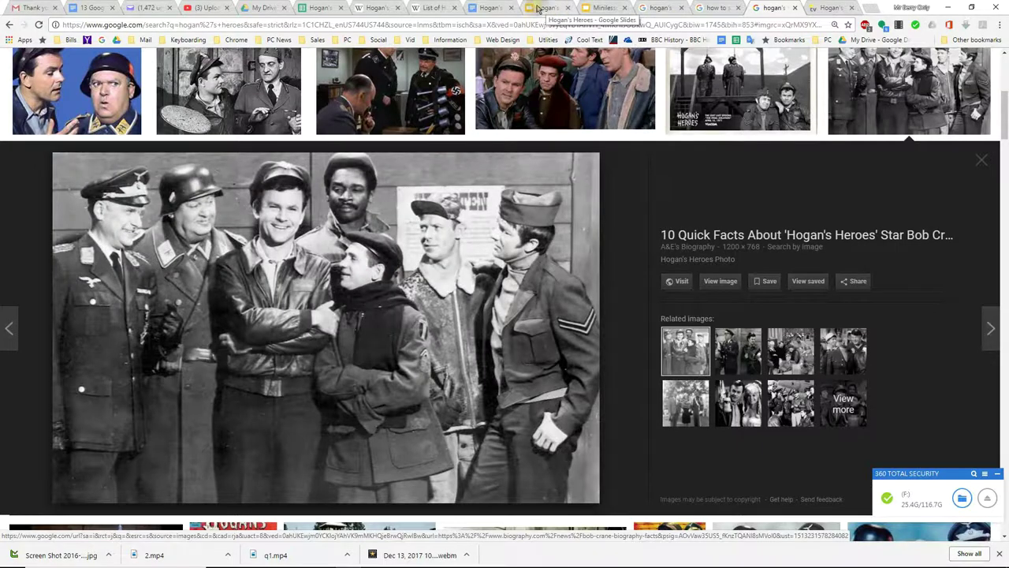
pyautogui.click(541, 8)
# - Go full screen and paste the Hogan's Heroes cast photo onto blank slide 13
pyautogui.press('F11')
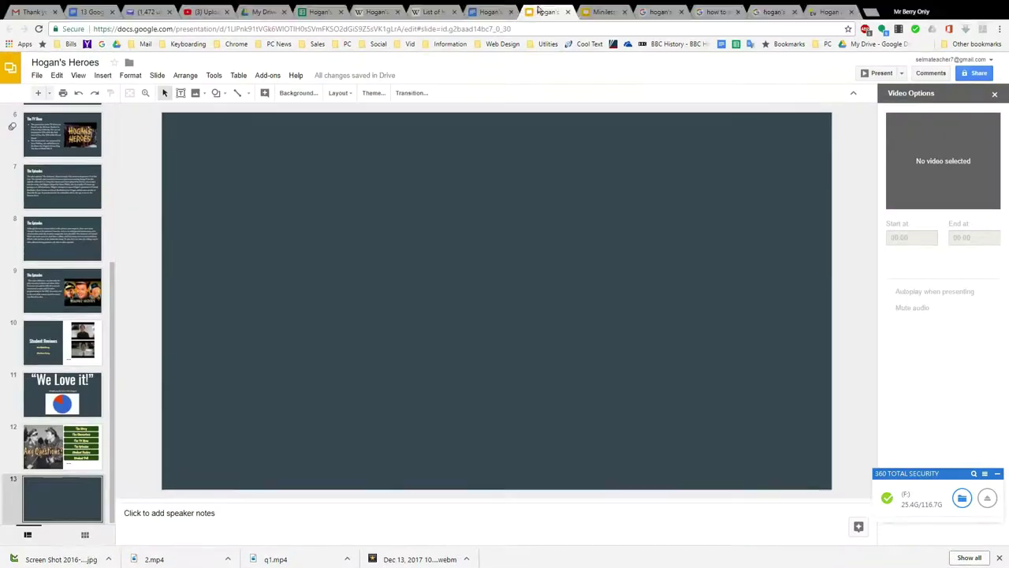
pyautogui.rightClick(202, 124)
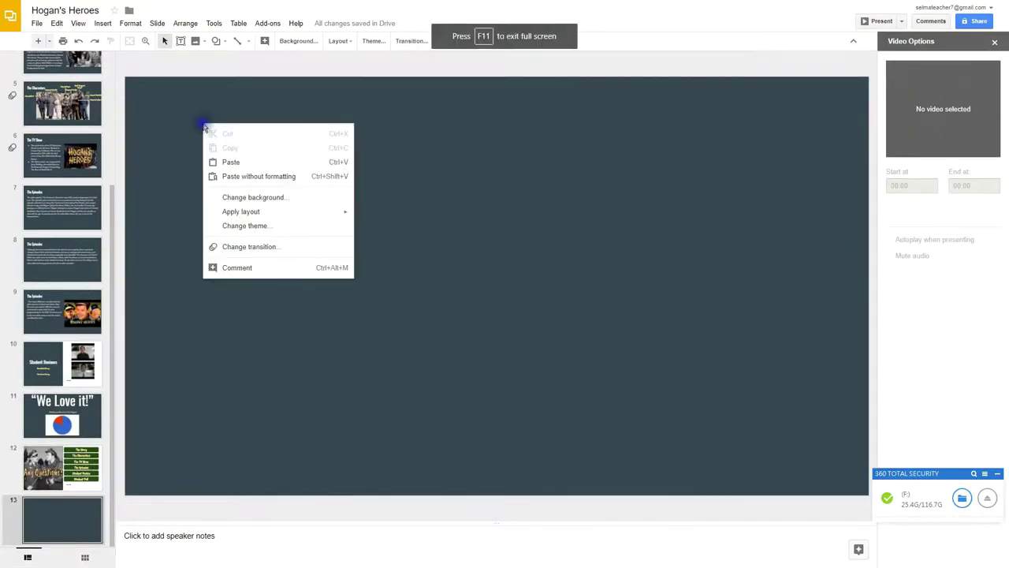
pyautogui.click(239, 160)
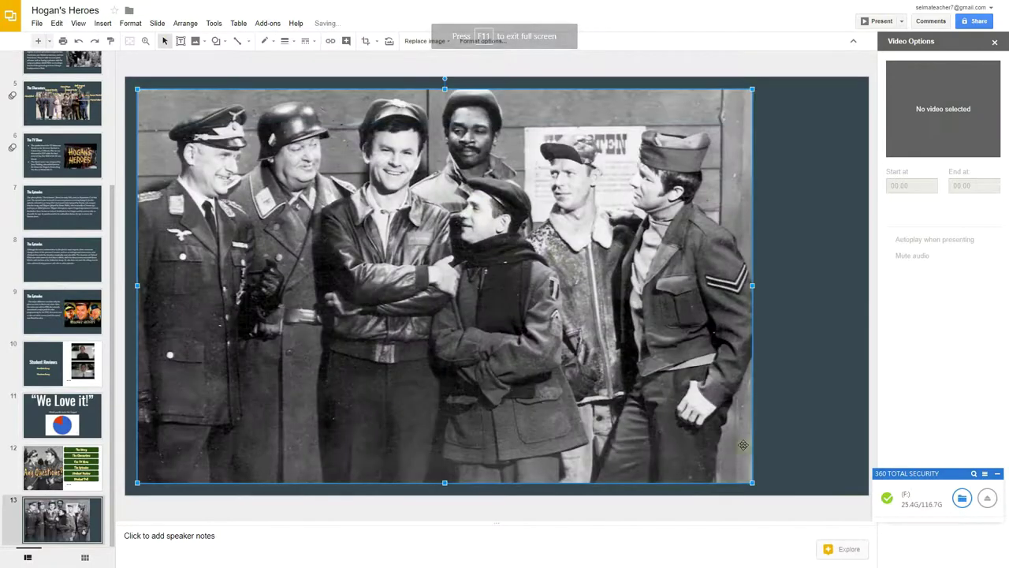
# - Stretch the cast photo's corners until it covers the entire slide
pyautogui.moveTo(752, 483); pyautogui.dragTo(821, 520)
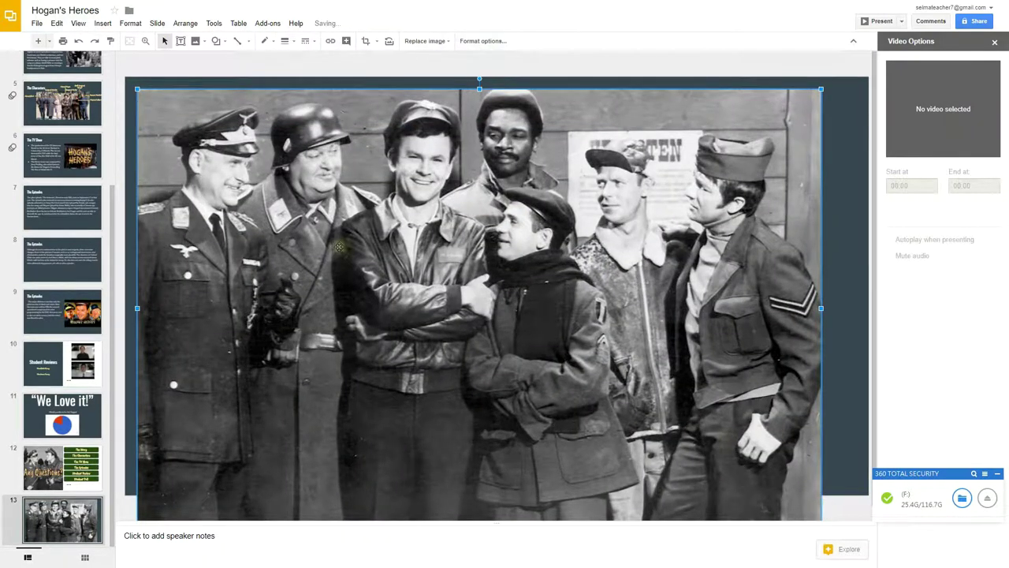
pyautogui.moveTo(138, 88); pyautogui.dragTo(119, 77)
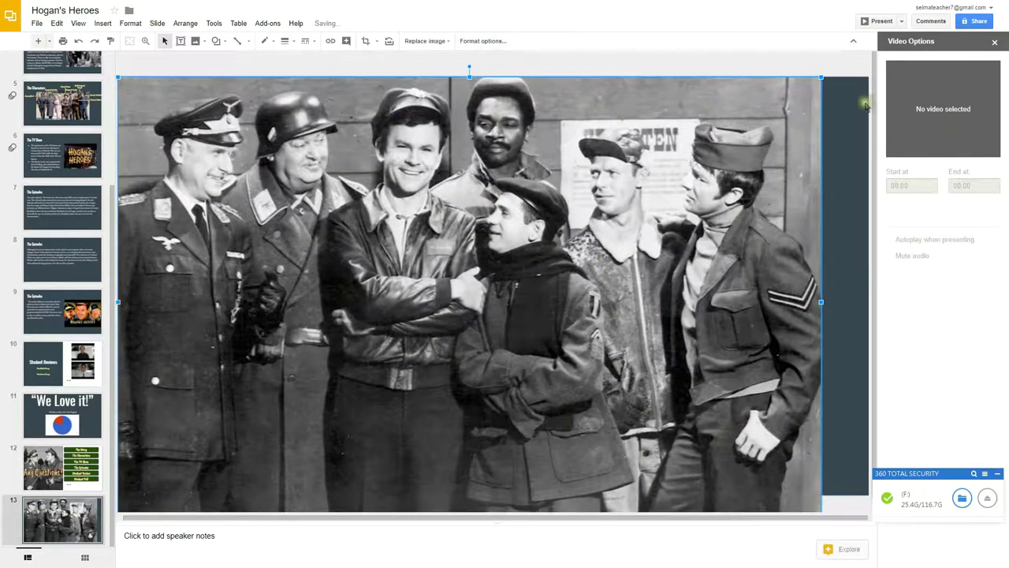
pyautogui.moveTo(821, 78); pyautogui.dragTo(869, 74)
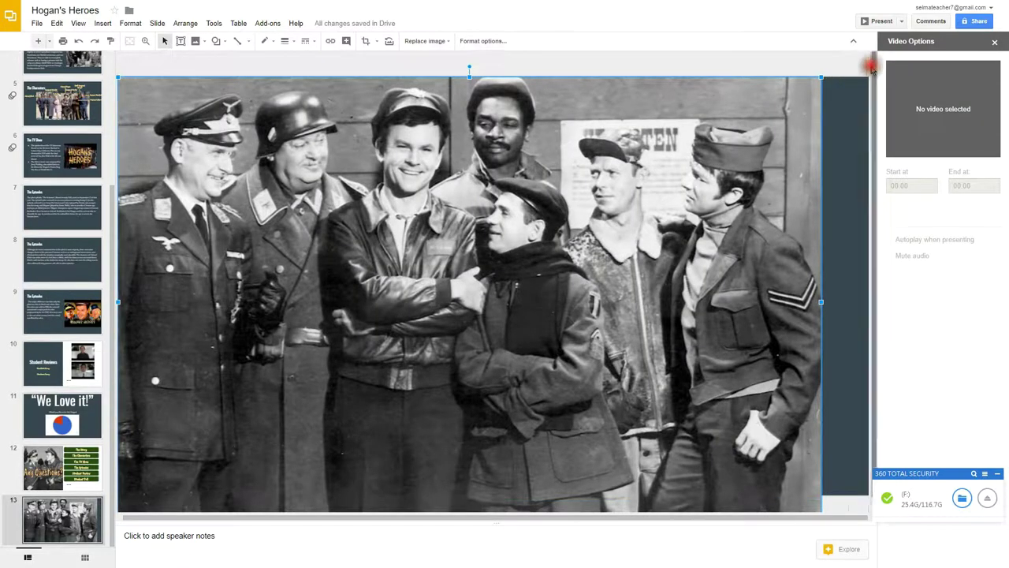
pyautogui.moveTo(377, 176); pyautogui.dragTo(383, 186)
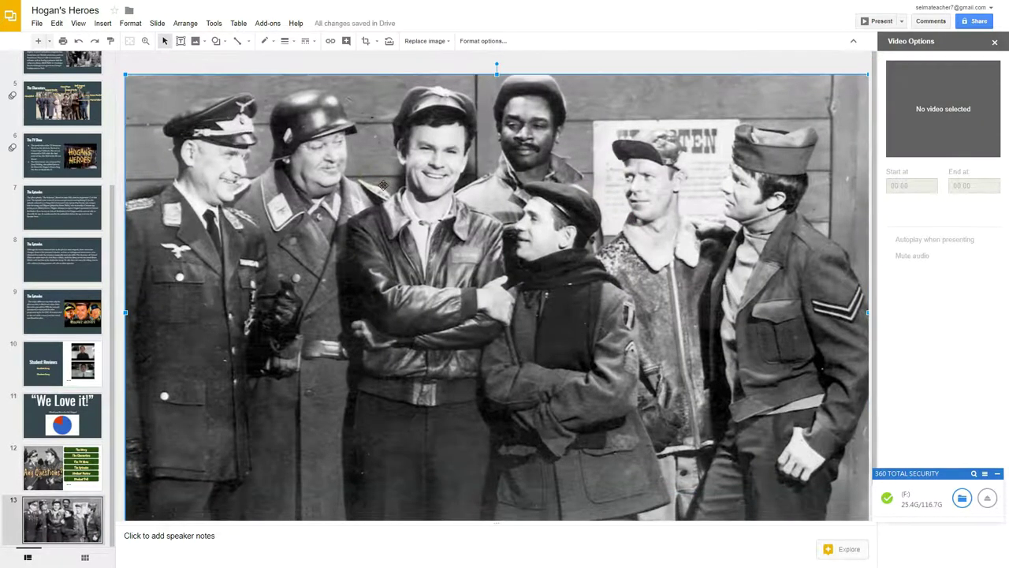
# - Draw a rectangular callout over the photo's left side with its tail pointing upward
pyautogui.click(218, 44)
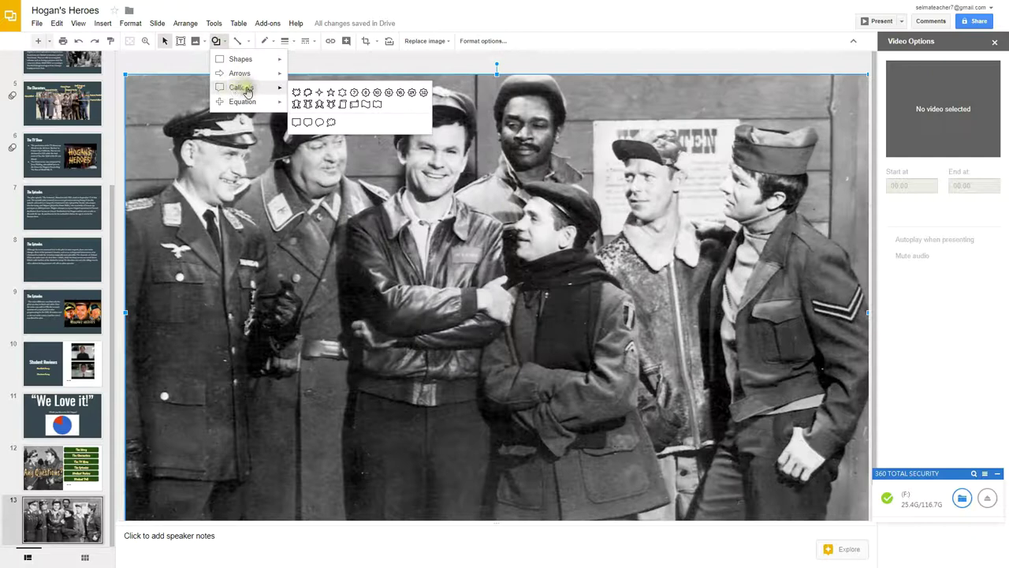
pyautogui.moveTo(241, 88)
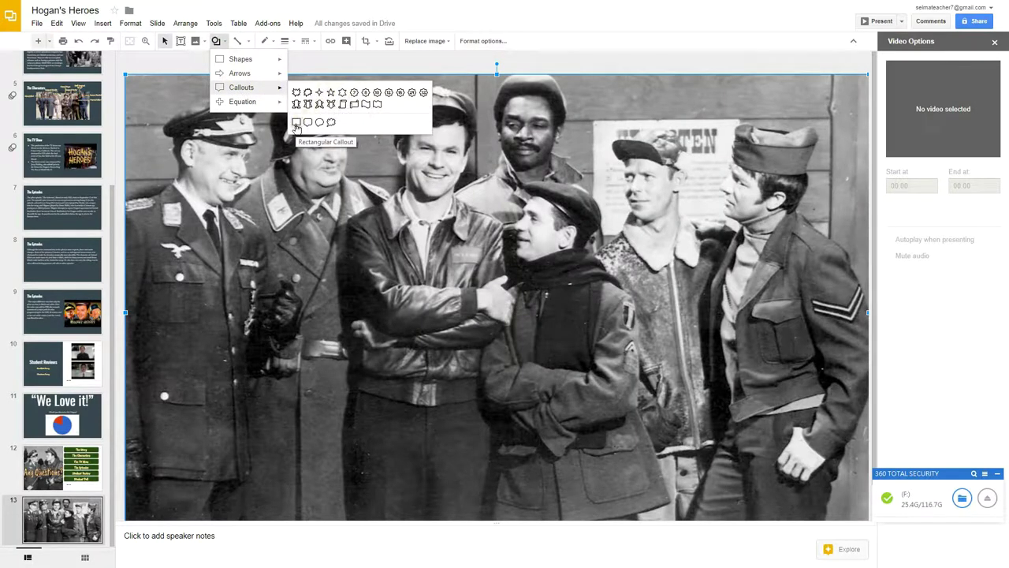
pyautogui.click(307, 123)
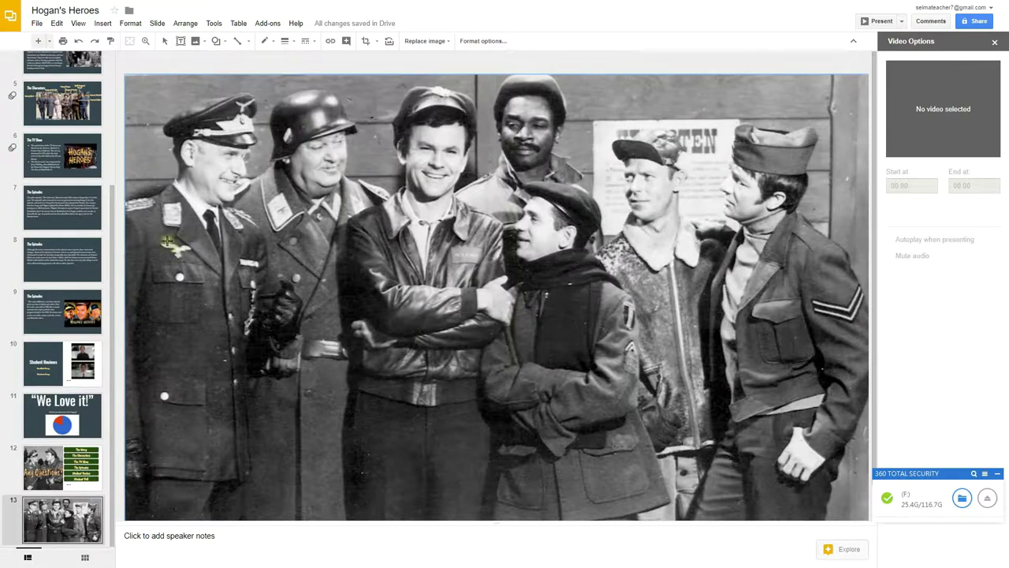
pyautogui.moveTo(150, 230); pyautogui.dragTo(467, 360)
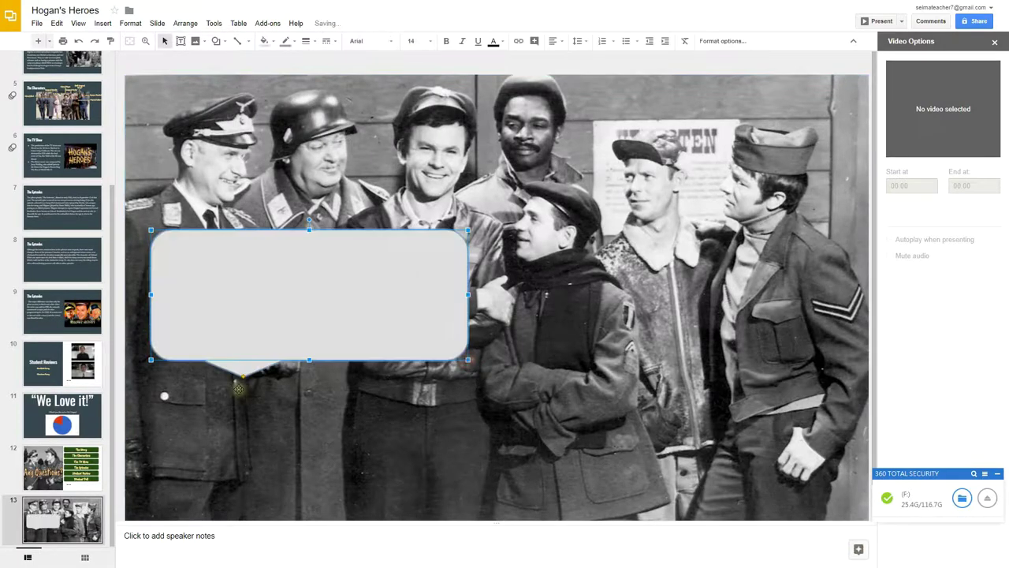
pyautogui.moveTo(259, 388); pyautogui.dragTo(258, 397)
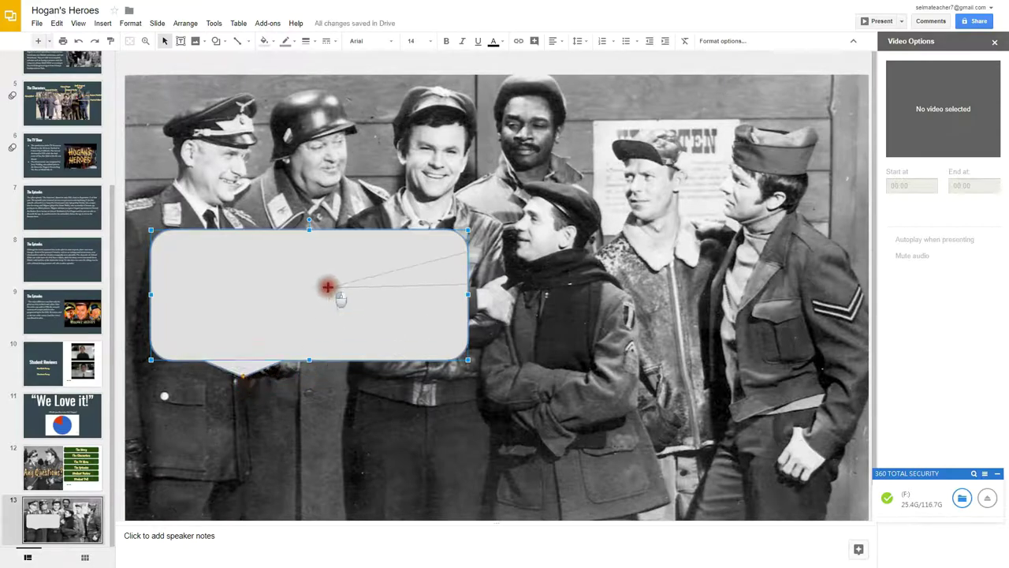
pyautogui.moveTo(245, 382); pyautogui.dragTo(416, 197)
pyautogui.write('Good Bye')
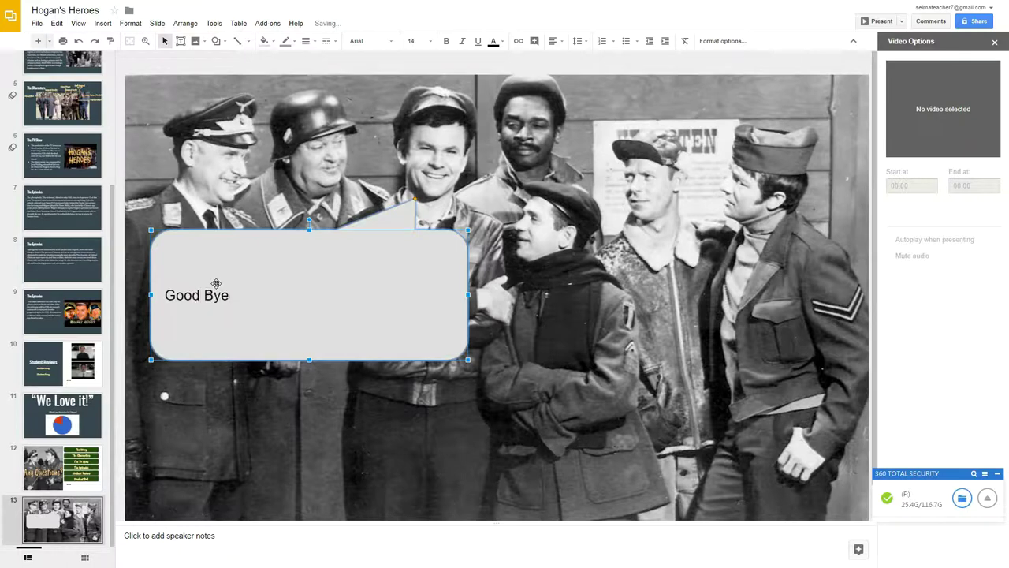
# - Finish 'Good Bye!' and style it Caveat Brush, size 60, centred, in dark red
pyautogui.write('!')
pyautogui.moveTo(237, 296); pyautogui.dragTo(159, 290)
pyautogui.click(383, 41)
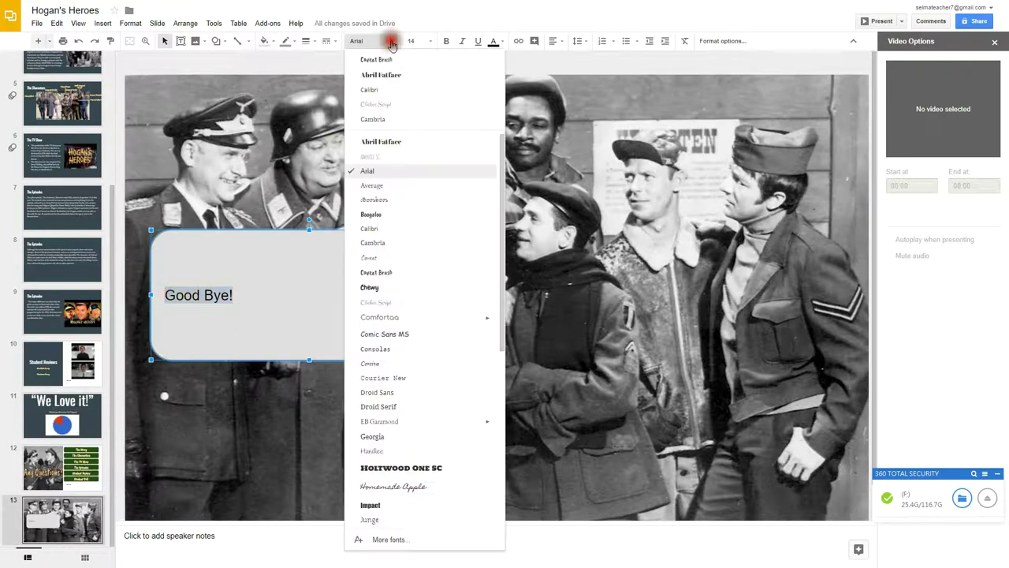
pyautogui.click(376, 60)
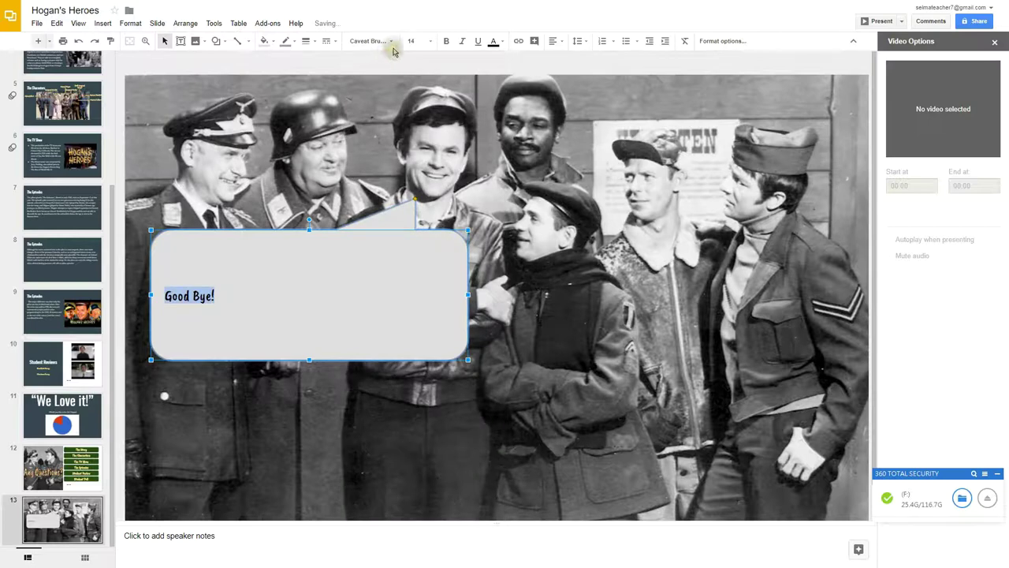
pyautogui.click(414, 41)
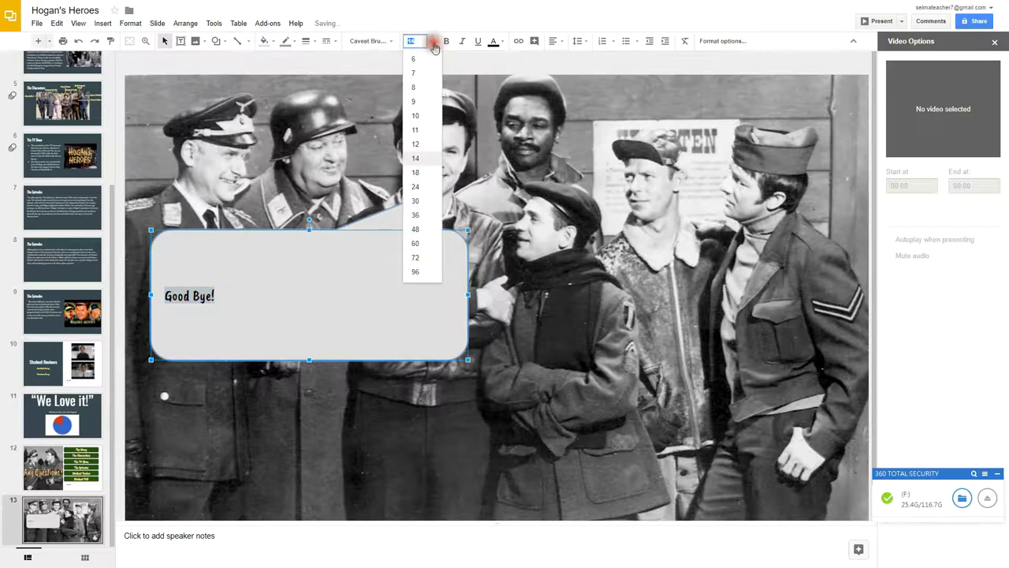
pyautogui.click(415, 243)
pyautogui.click(557, 41)
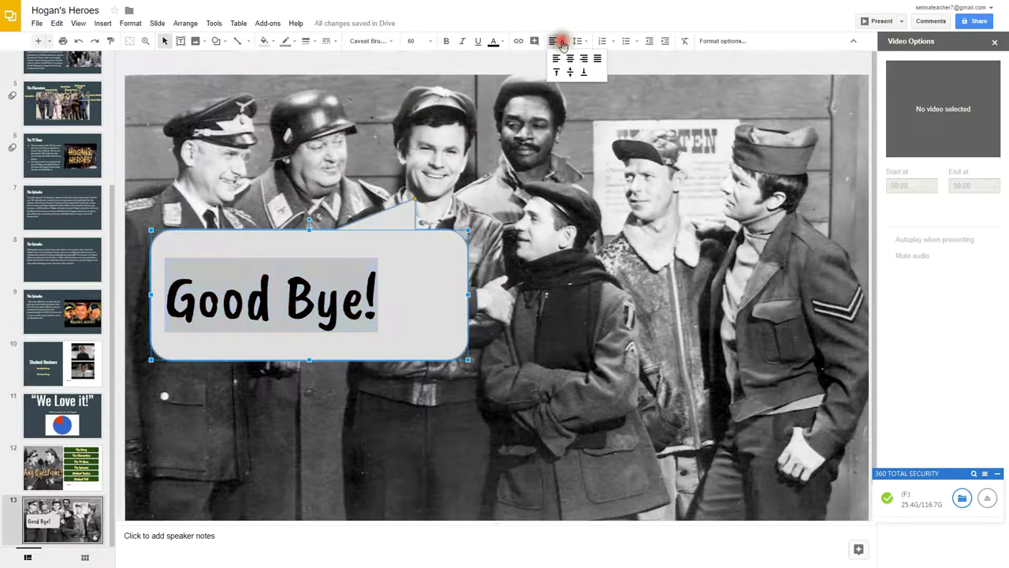
pyautogui.click(571, 60)
pyautogui.click(495, 41)
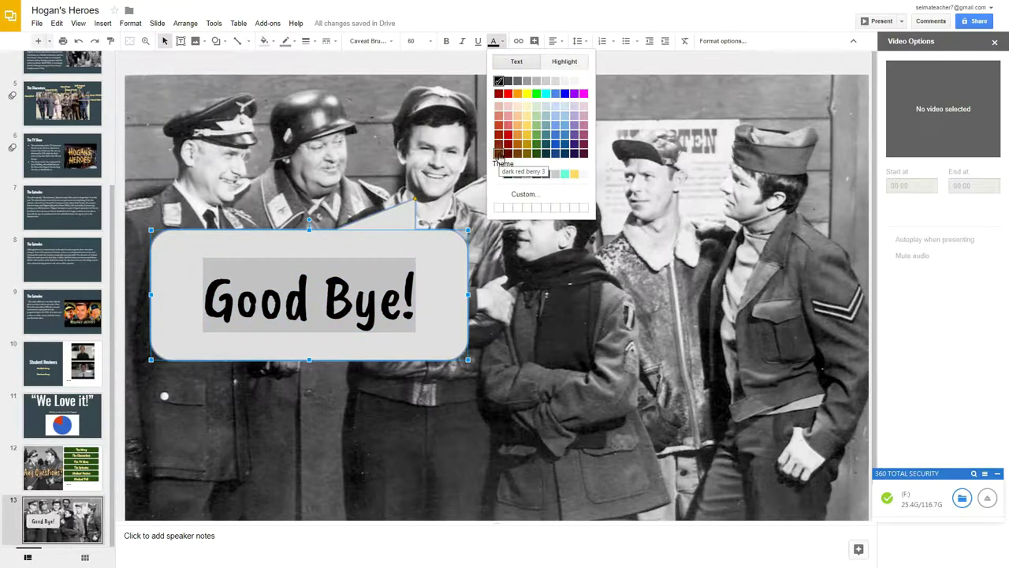
pyautogui.click(498, 153)
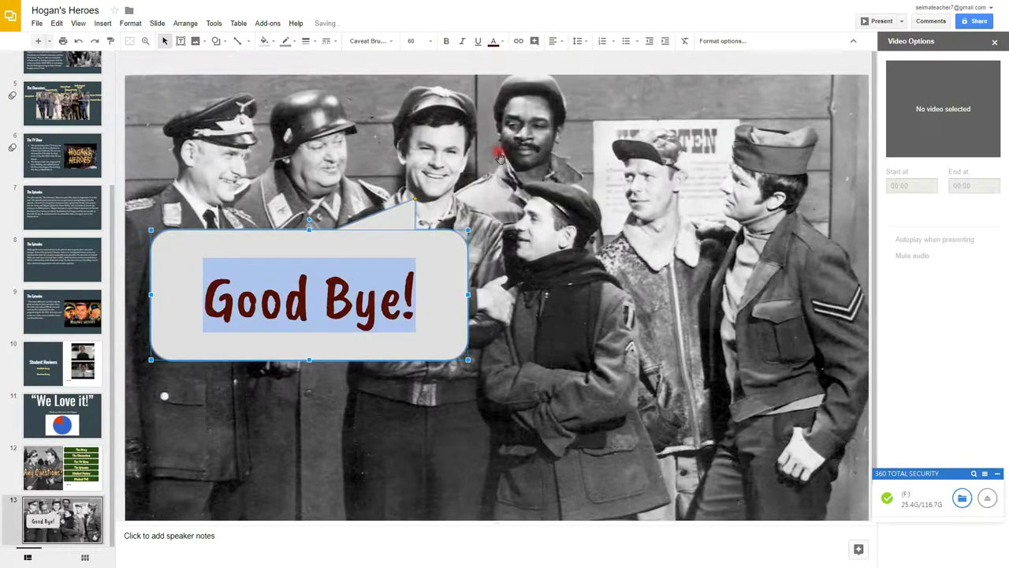
pyautogui.click(428, 272)
# - Shrink the callout from its corners so it fits snugly around the text
pyautogui.moveTo(468, 359); pyautogui.dragTo(451, 338)
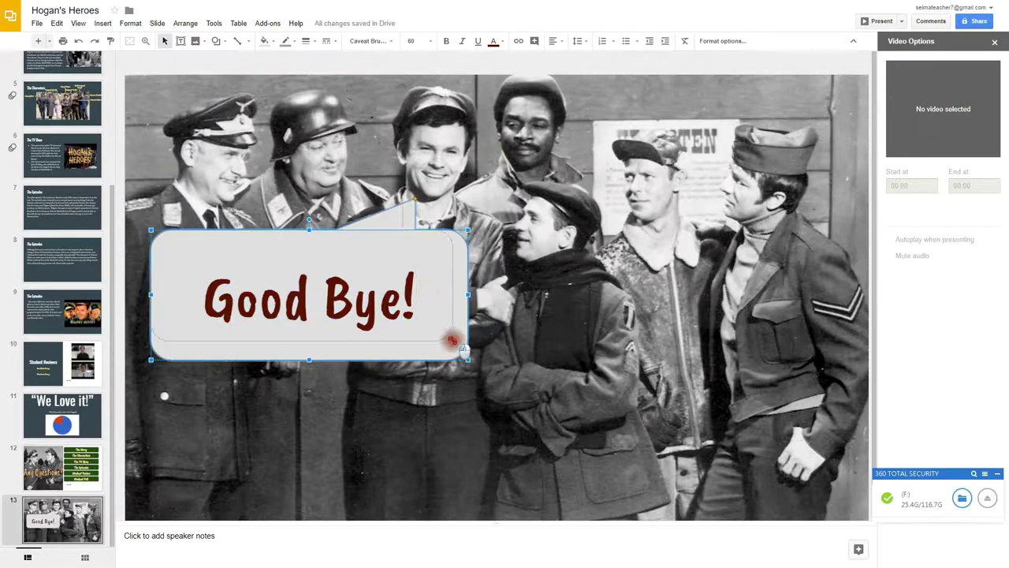
pyautogui.moveTo(150, 337); pyautogui.dragTo(167, 331)
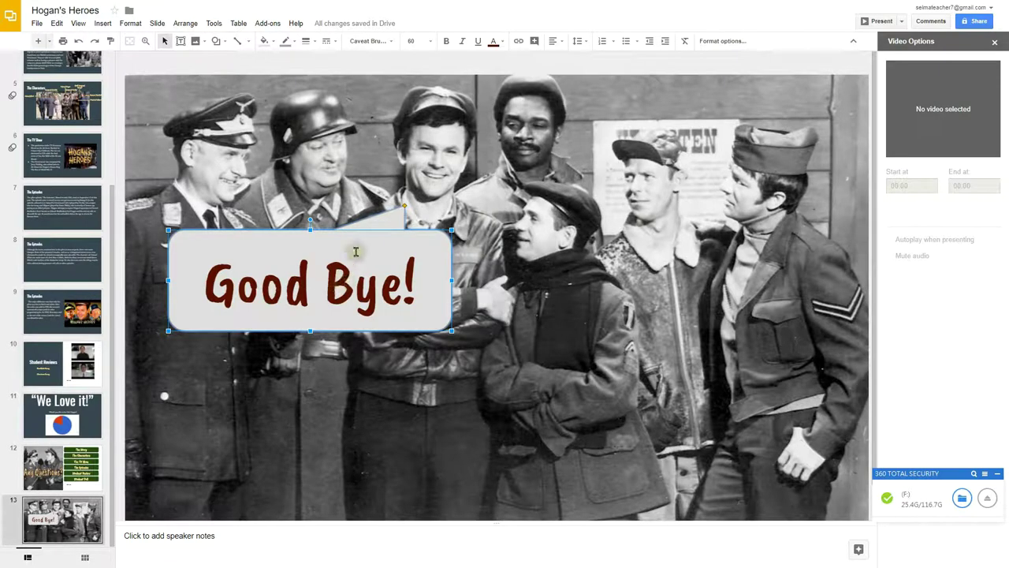
pyautogui.click(231, 244)
# - Give the 'Good Bye!' callout a Fade in animation set to After previous, and preview it
pyautogui.click(102, 22)
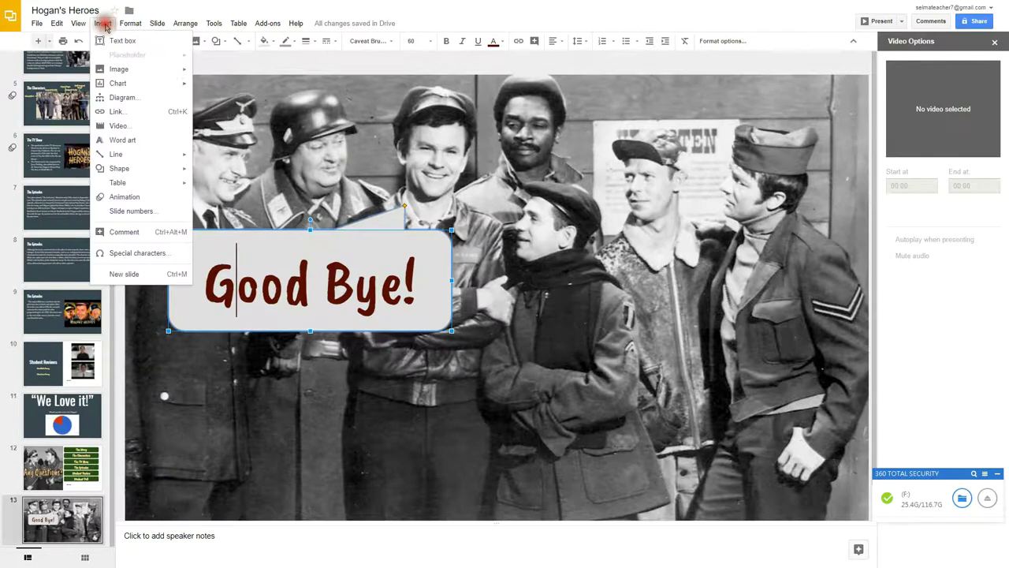
pyautogui.click(134, 198)
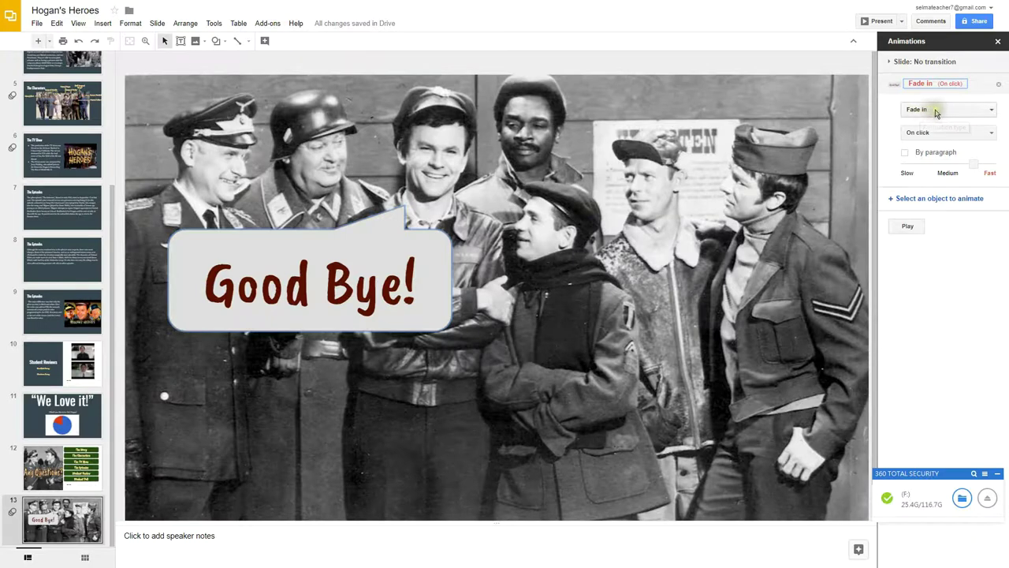
pyautogui.click(944, 111)
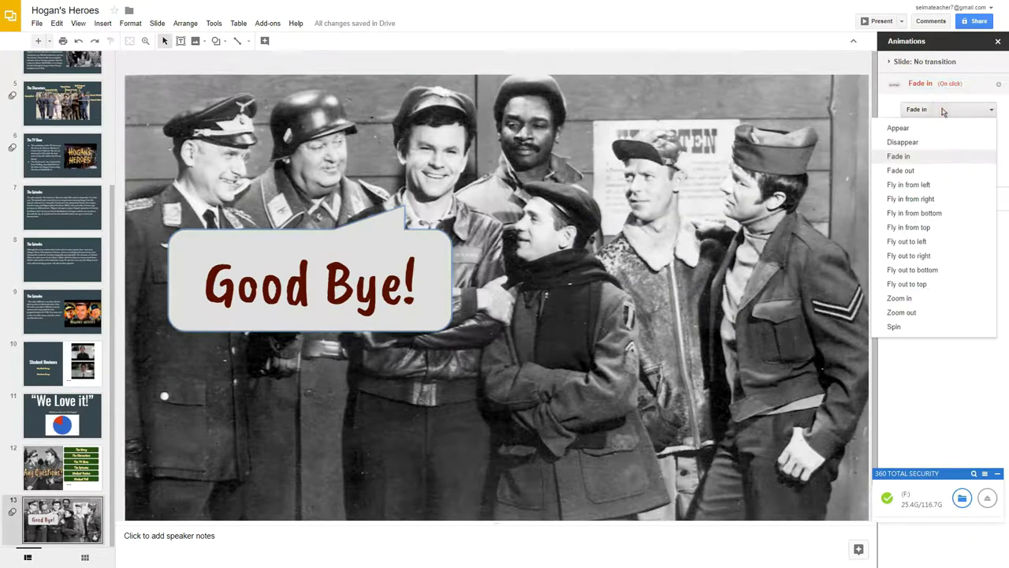
pyautogui.click(943, 111)
pyautogui.click(937, 134)
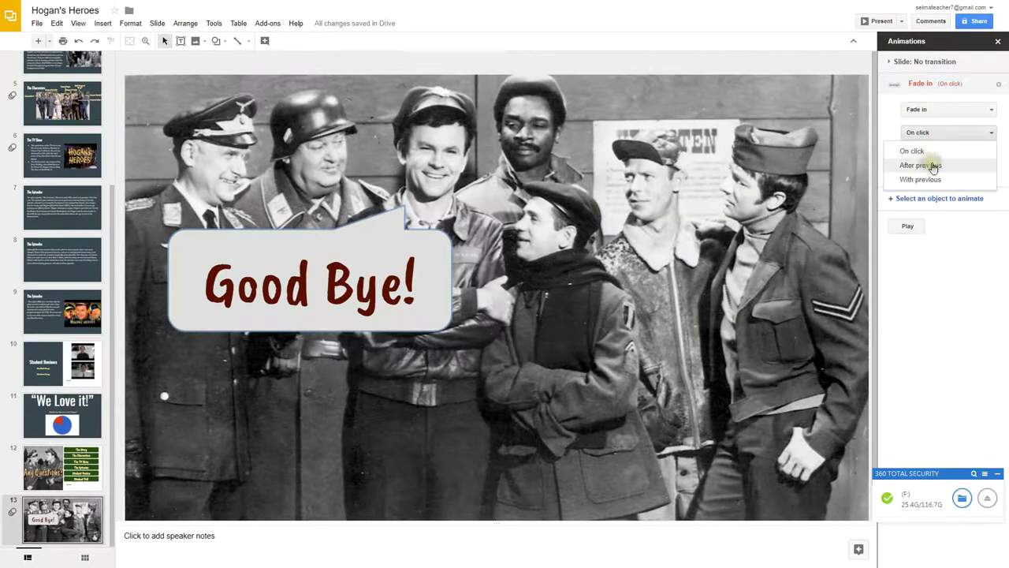
pyautogui.click(924, 167)
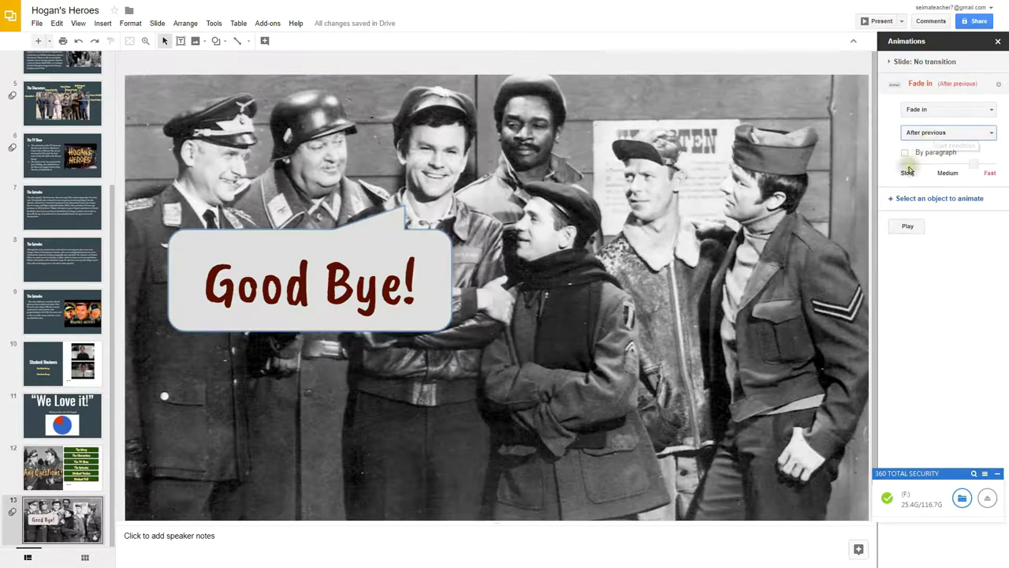
pyautogui.click(911, 227)
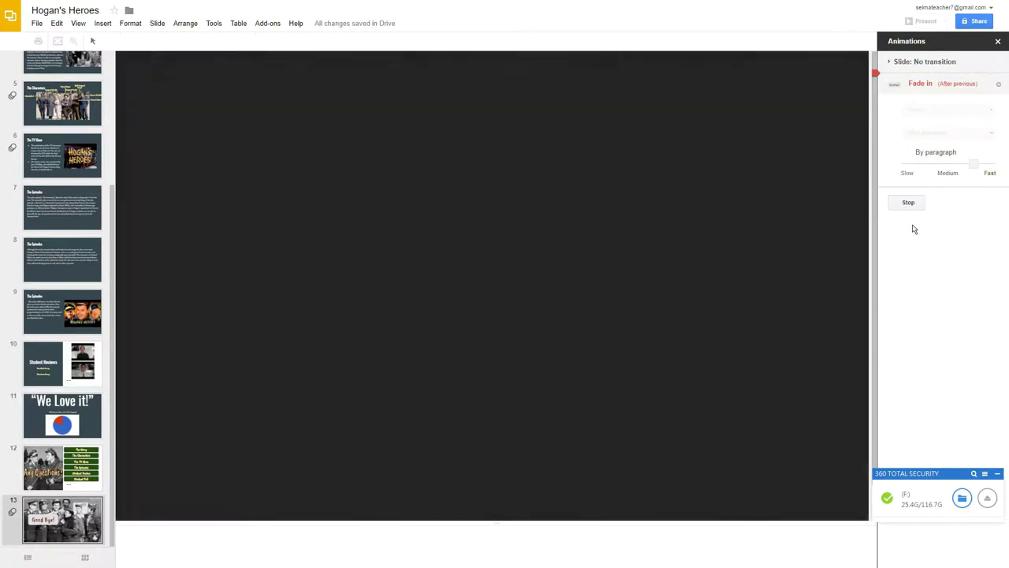
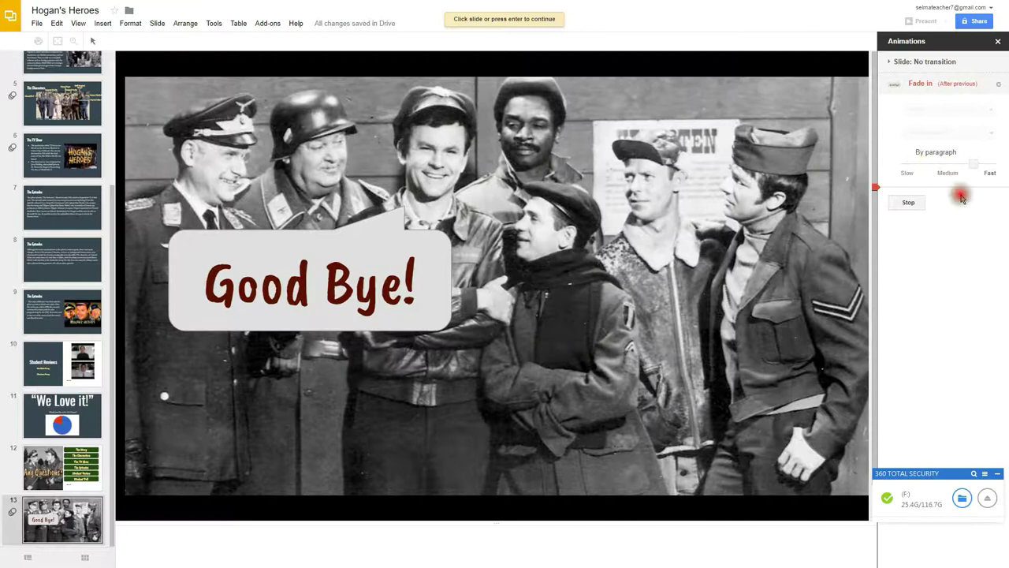
# - Set the 'Good Bye!' slide's fade-in animation to Medium speed and preview it
pyautogui.moveTo(972, 162); pyautogui.dragTo(948, 169)
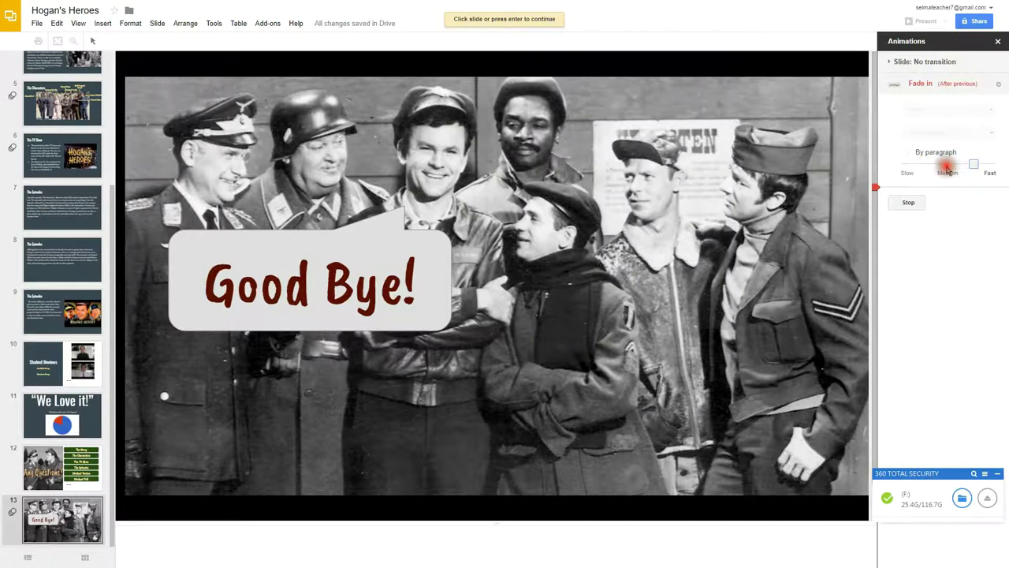
pyautogui.moveTo(949, 169); pyautogui.dragTo(957, 176)
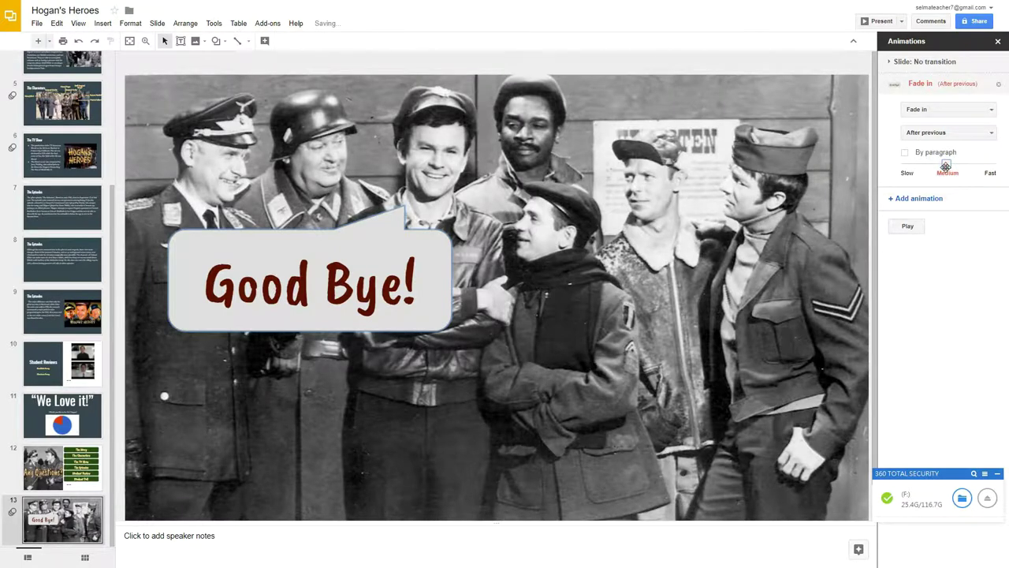
pyautogui.click(907, 225)
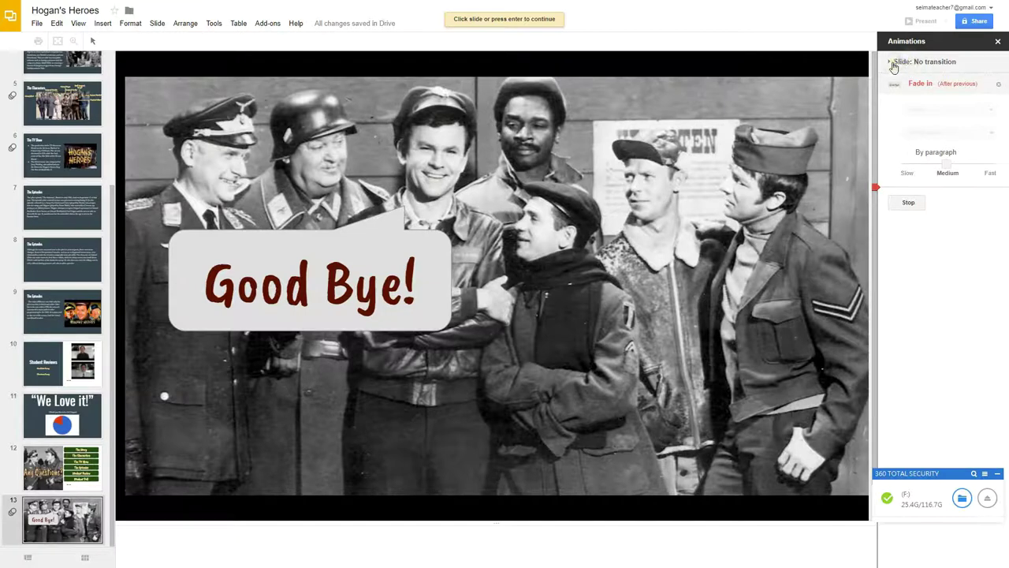
# - Choose the Cube slide transition and apply it to all slides in the deck
pyautogui.click(930, 70)
pyautogui.click(897, 67)
pyautogui.click(908, 65)
pyautogui.click(912, 88)
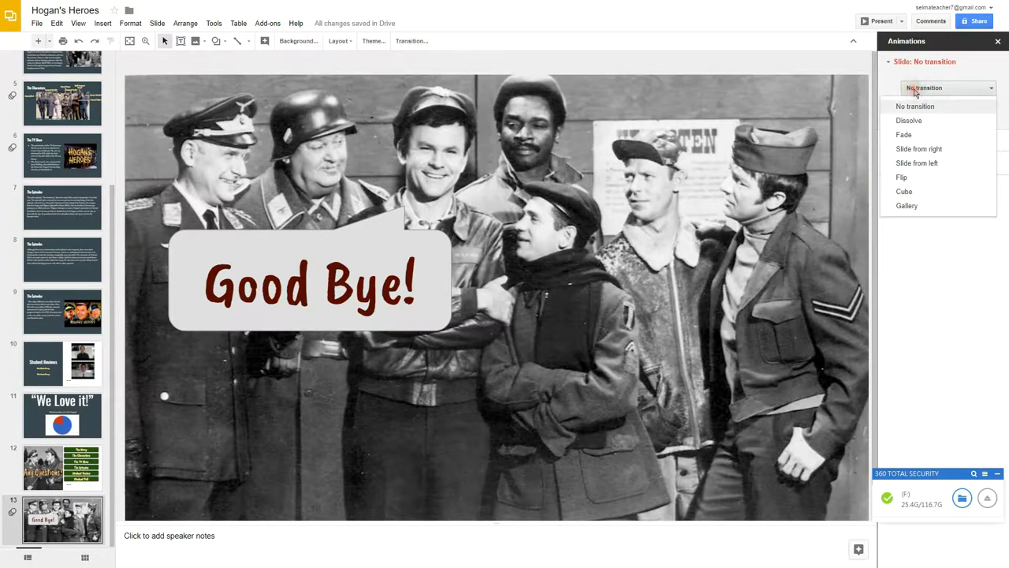
pyautogui.click(904, 192)
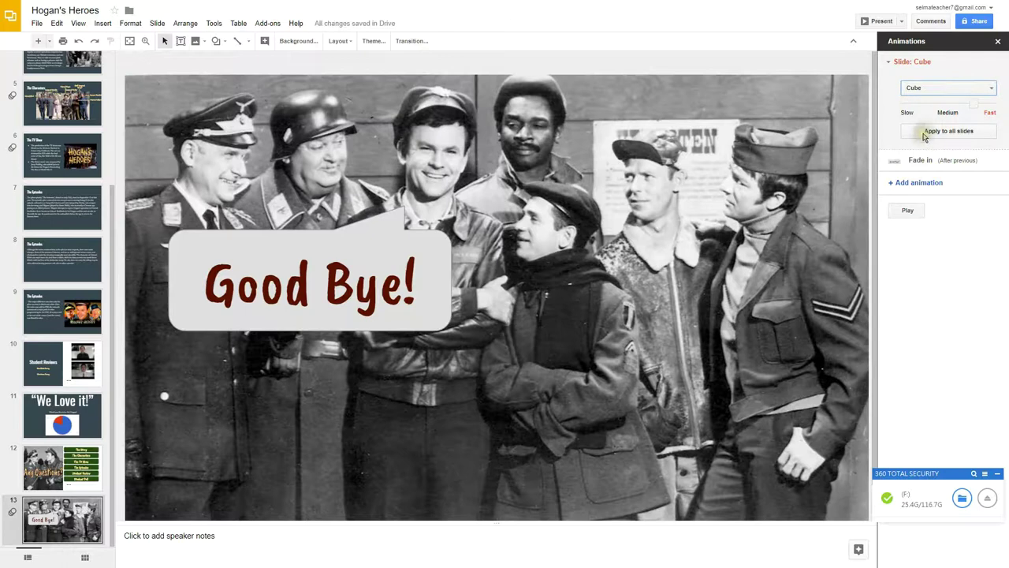
pyautogui.click(964, 132)
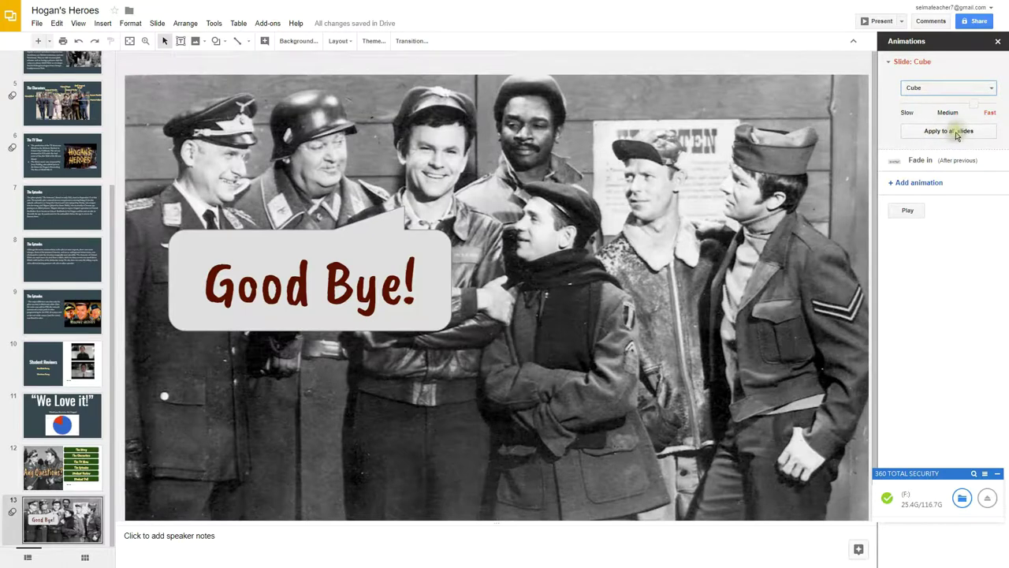
pyautogui.click(957, 133)
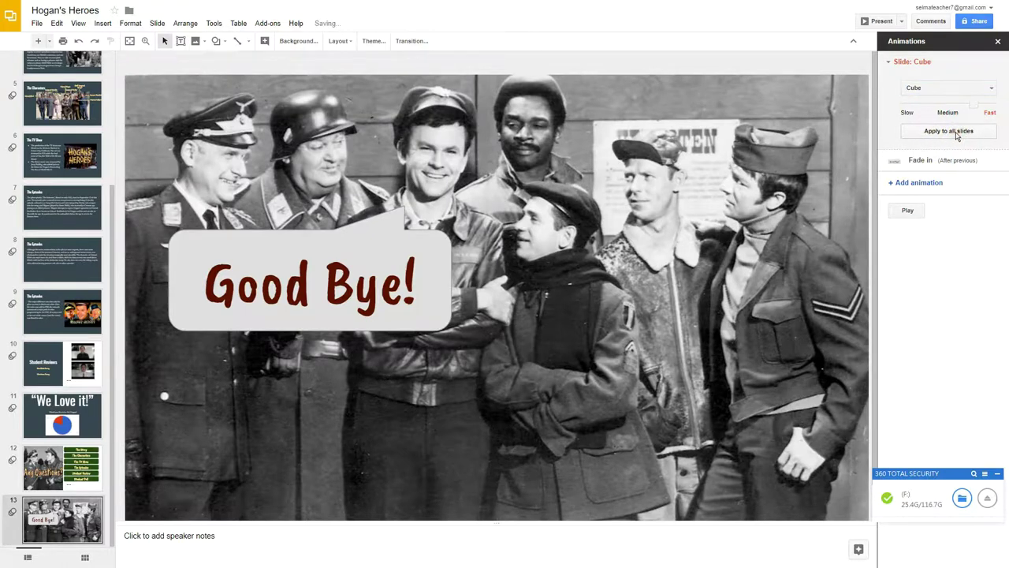
pyautogui.click(933, 132)
pyautogui.moveTo(112, 260)
pyautogui.mouseDown()
pyautogui.moveTo(124, 124)
pyautogui.moveTo(142, 347)
pyautogui.mouseUp()
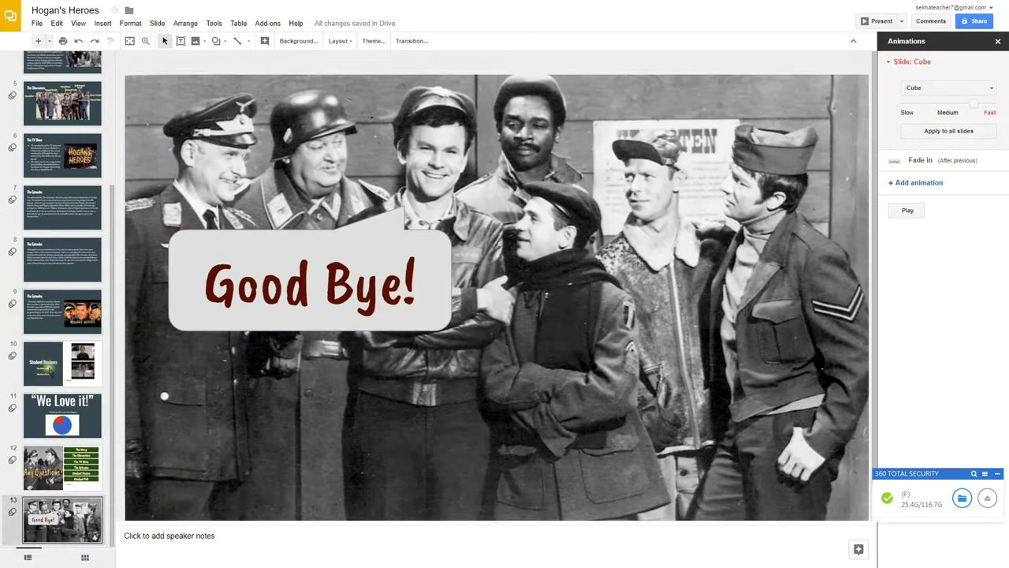
pyautogui.click(166, 535)
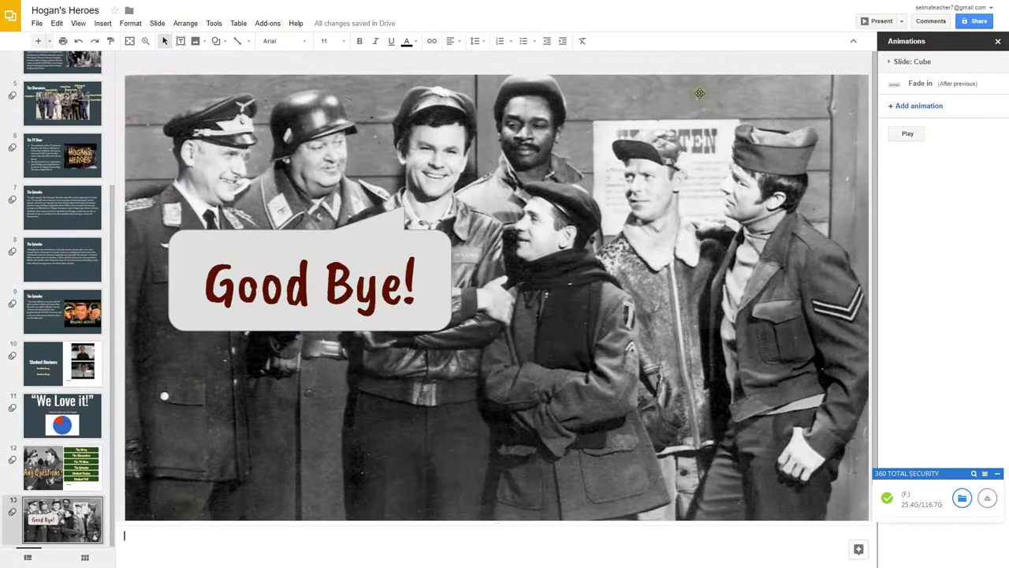
pyautogui.click(821, 41)
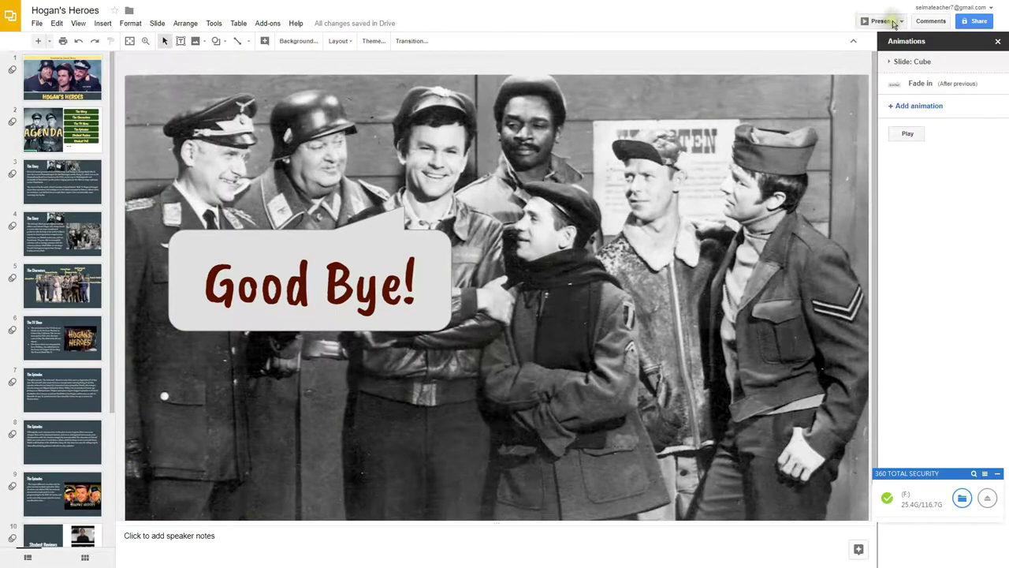
# - Start the full-screen slideshow from the title slide and advance through Agenda and The Story
pyautogui.click(71, 76)
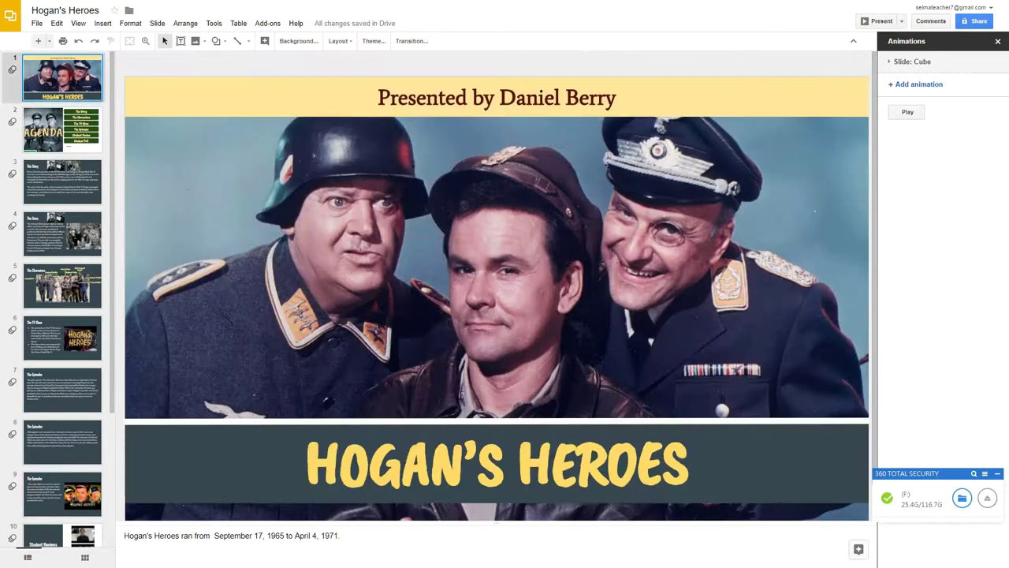
pyautogui.click(874, 20)
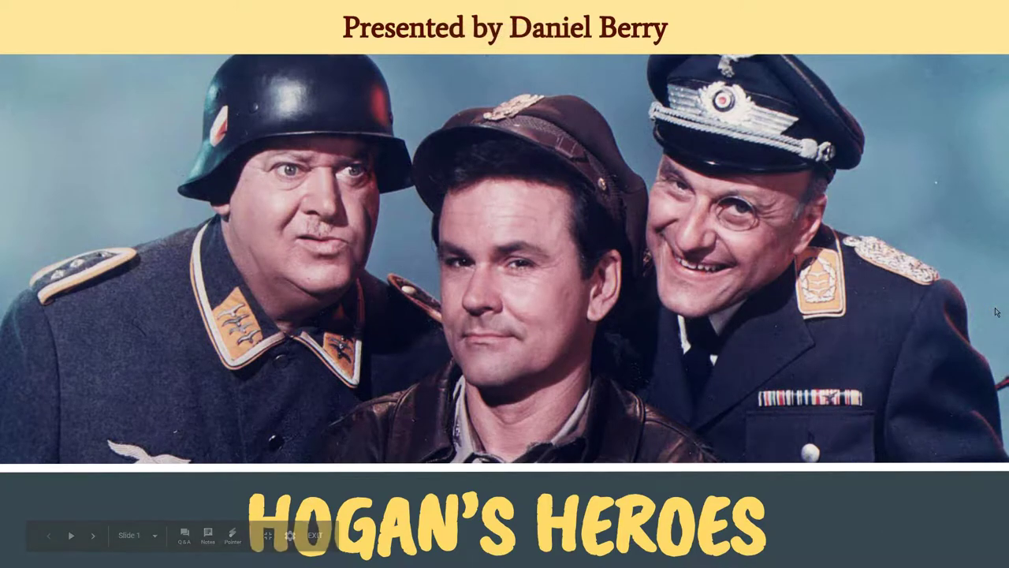
pyautogui.press('Right')
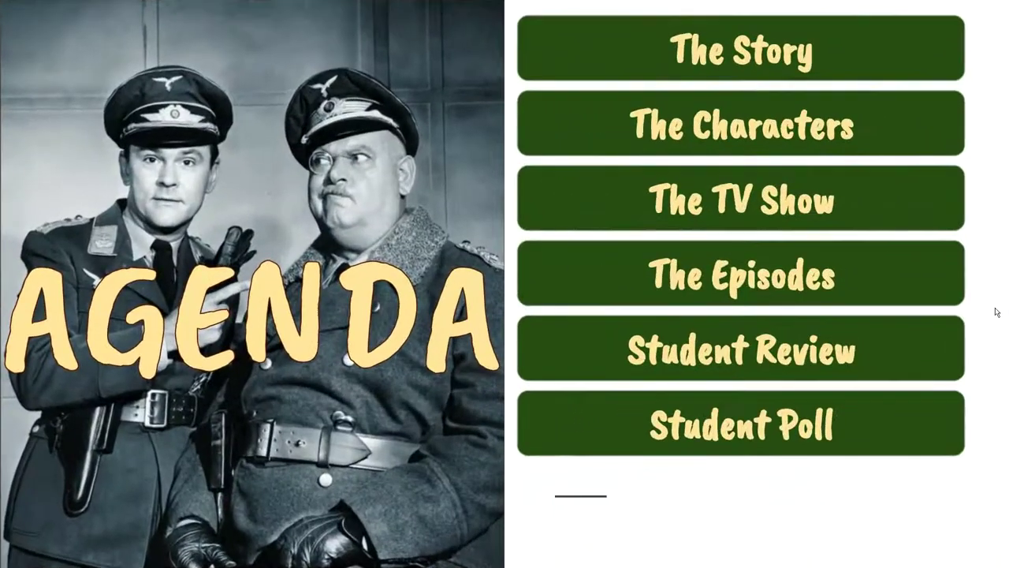
pyautogui.press('Right')
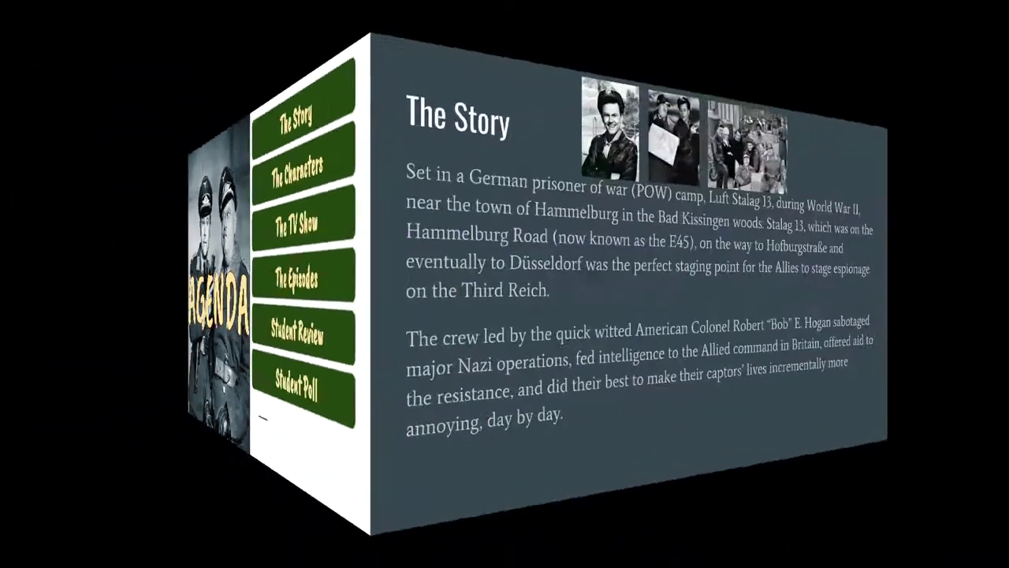
pyautogui.press('Right')
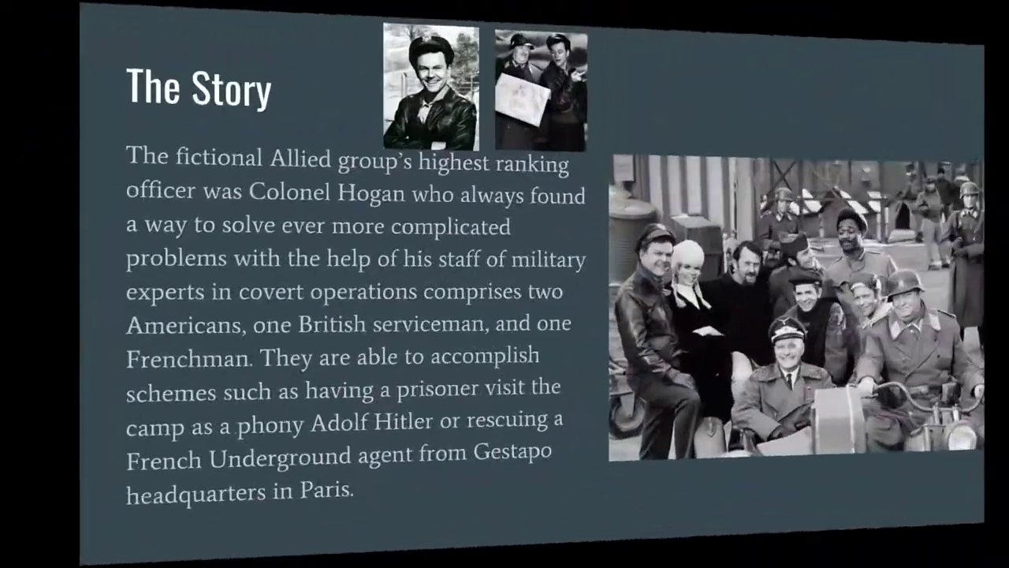
pyautogui.press('Right')
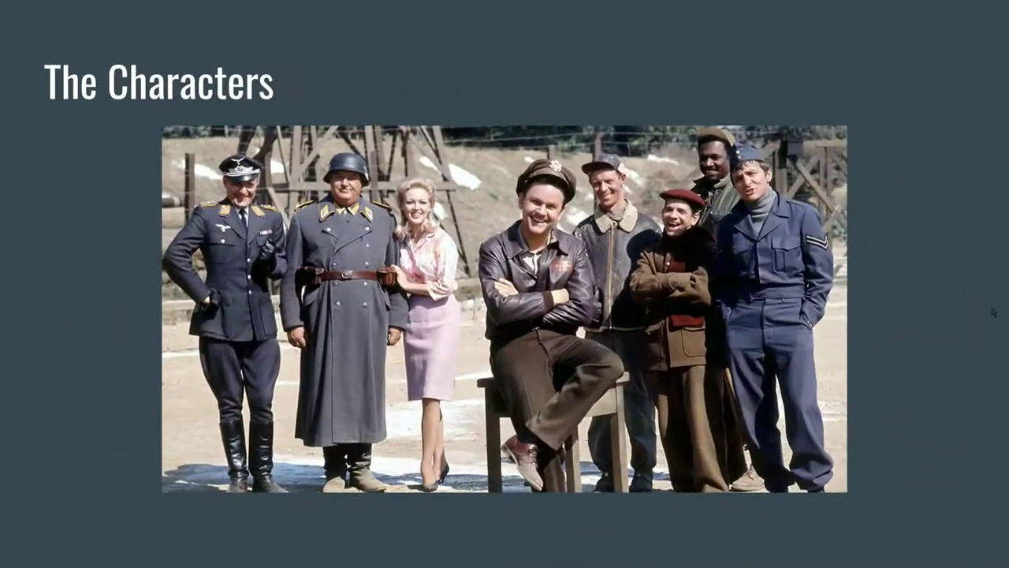
# - Reveal the eight character labels, Colonel Klink through Corporal LeBeau, then reach The TV Show
pyautogui.press('Right')
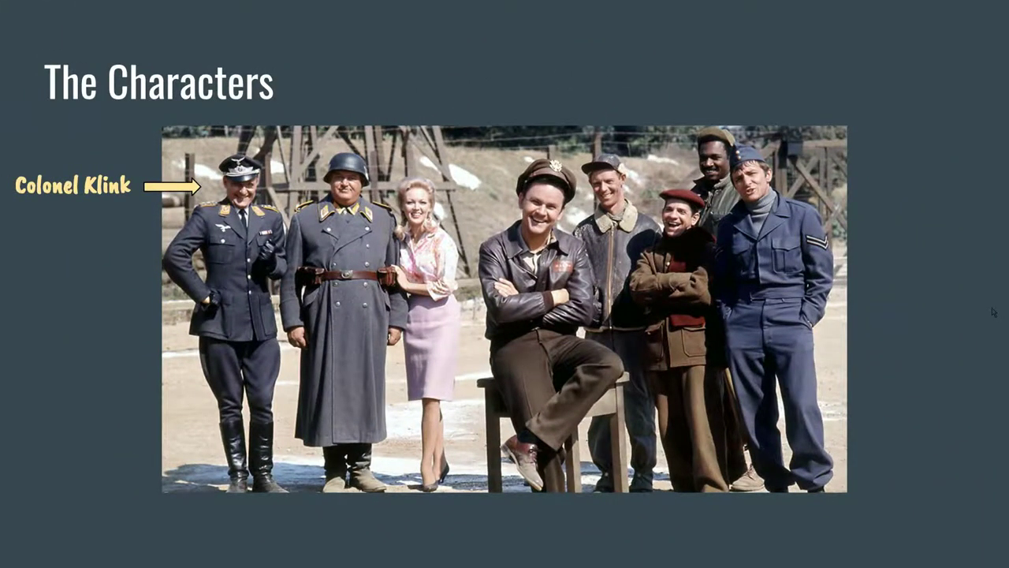
pyautogui.press('Right')
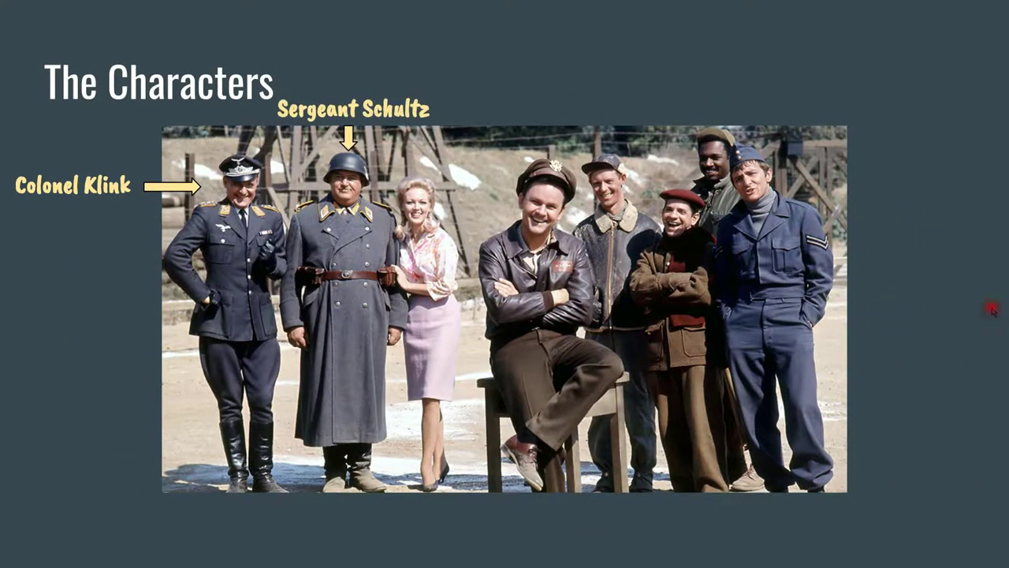
pyautogui.click(993, 311)
pyautogui.click(992, 311)
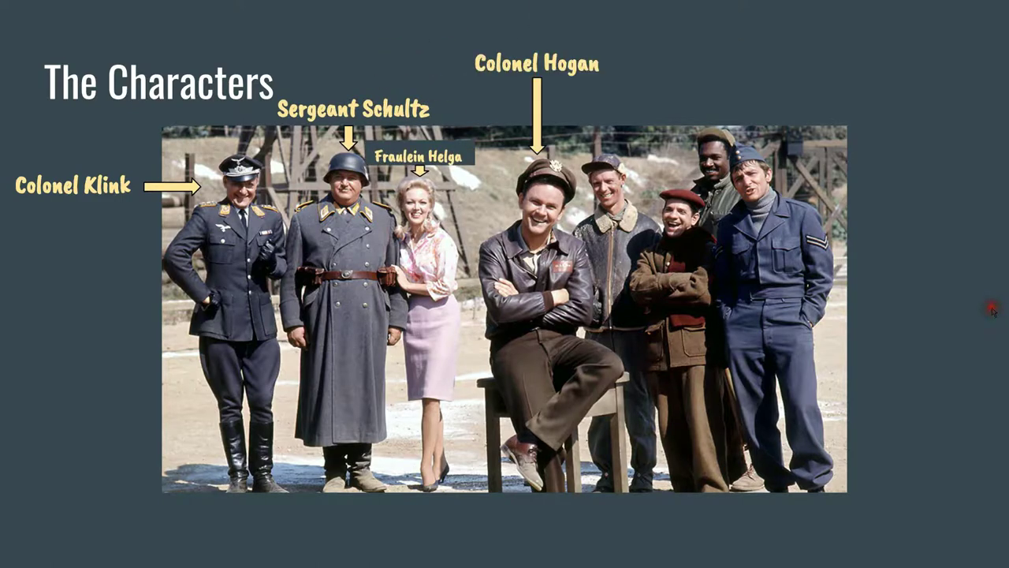
pyautogui.click(993, 311)
pyautogui.click(993, 311)
pyautogui.click(992, 311)
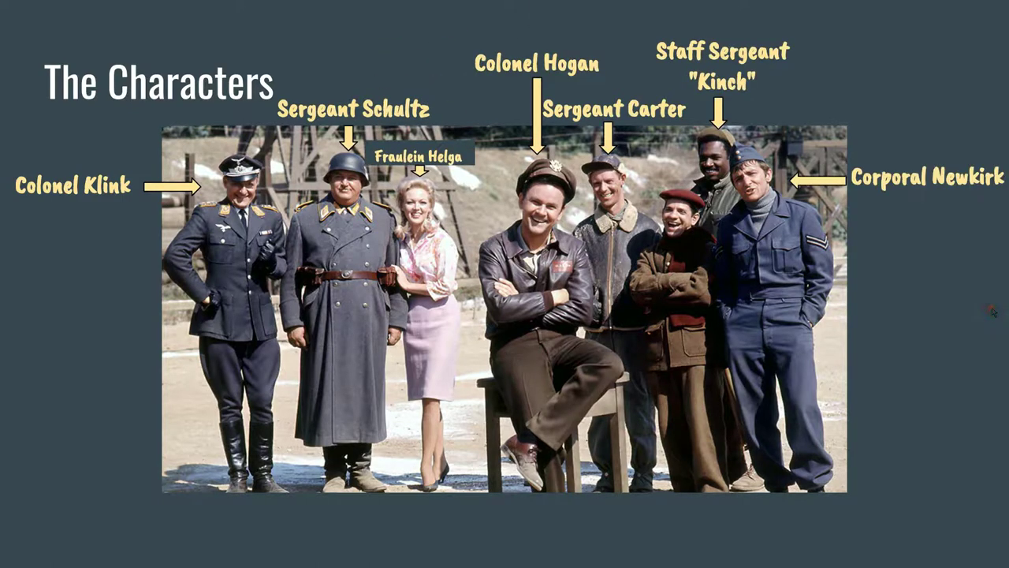
pyautogui.click(993, 311)
pyautogui.click(992, 311)
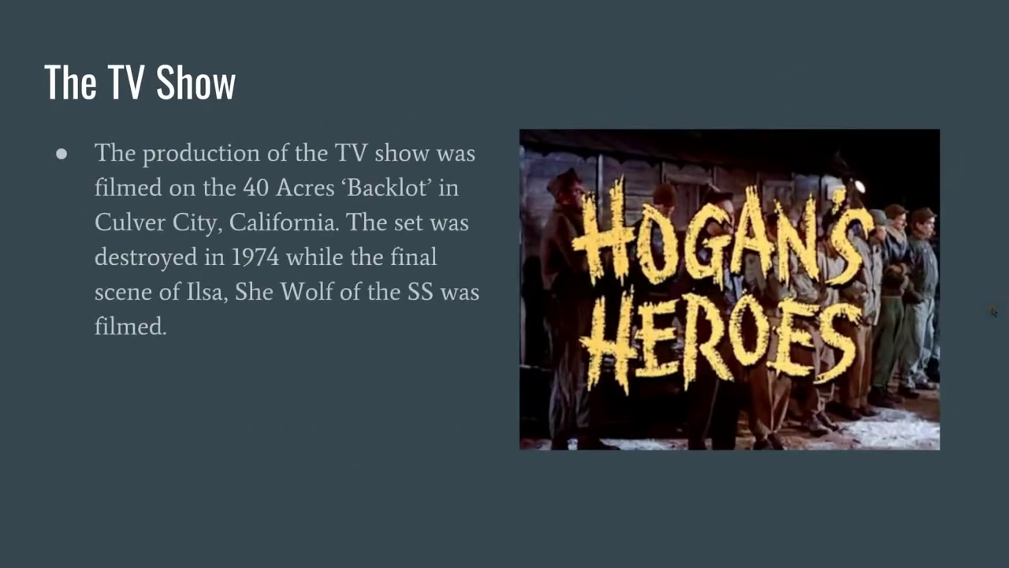
# - Reveal The TV Show bullets and page through The Episodes to the Student Reviews slide
pyautogui.click(992, 310)
pyautogui.click(993, 310)
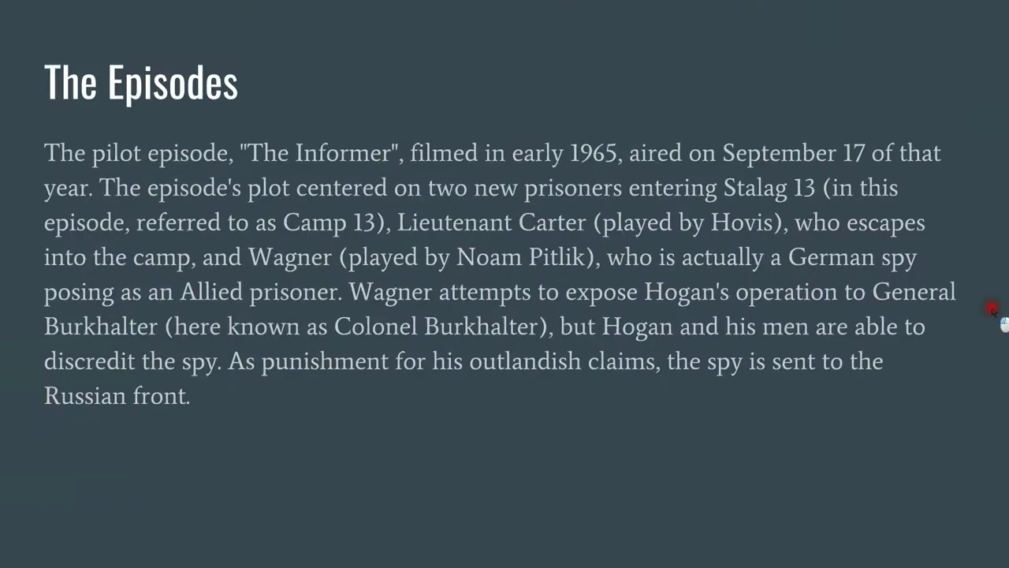
pyautogui.click(993, 310)
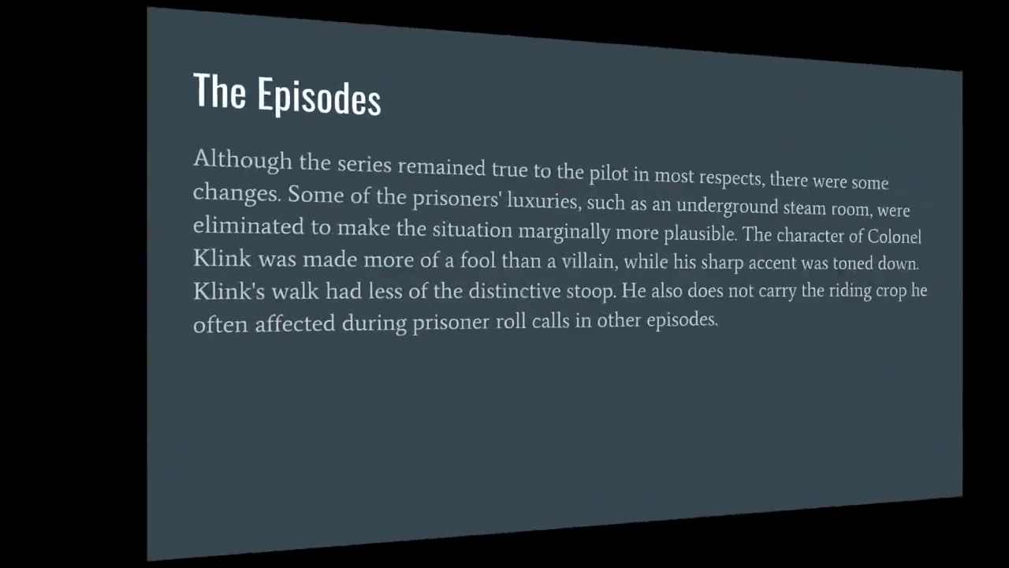
pyautogui.click(993, 310)
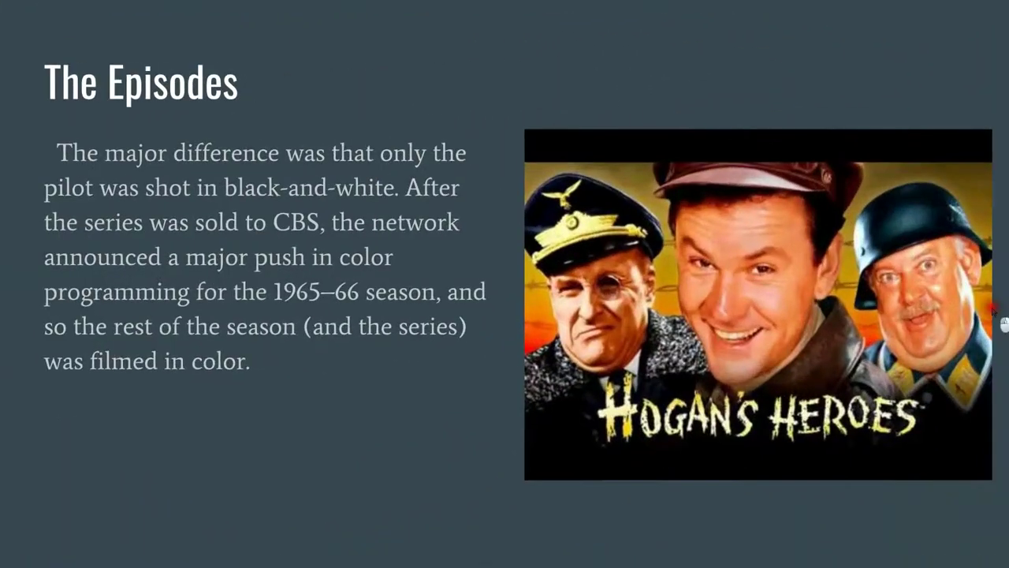
pyautogui.click(993, 310)
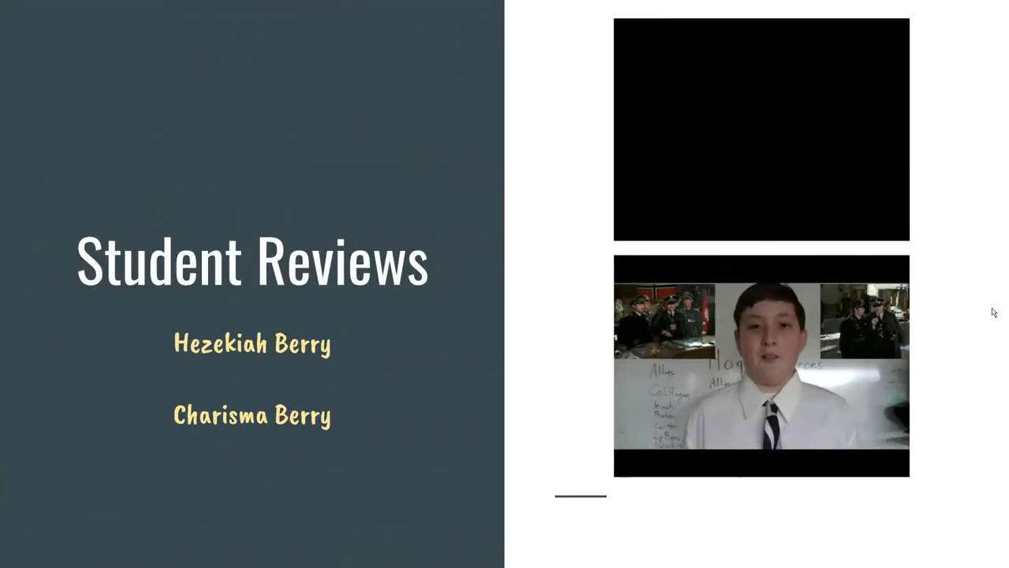
pyautogui.click(1006, 278)
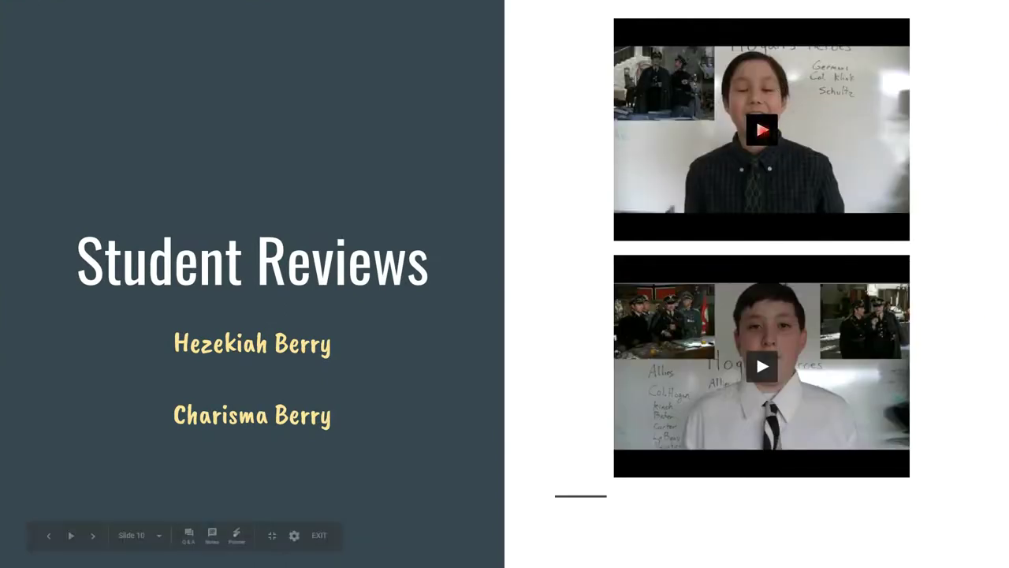
# - Play and pause both review videos, then advance past the poll results to Any Questions?
pyautogui.click(761, 129)
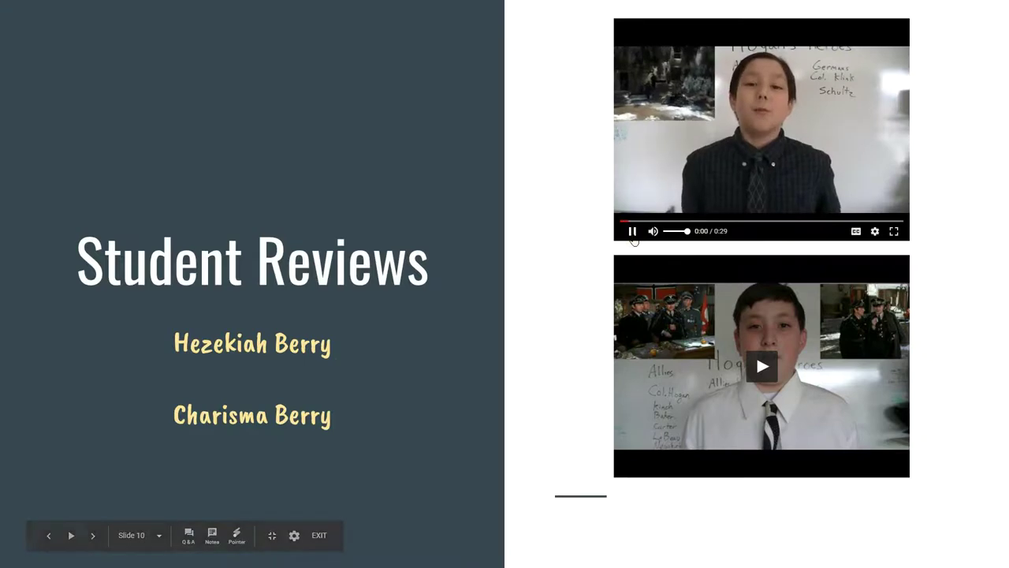
pyautogui.click(632, 232)
pyautogui.click(751, 359)
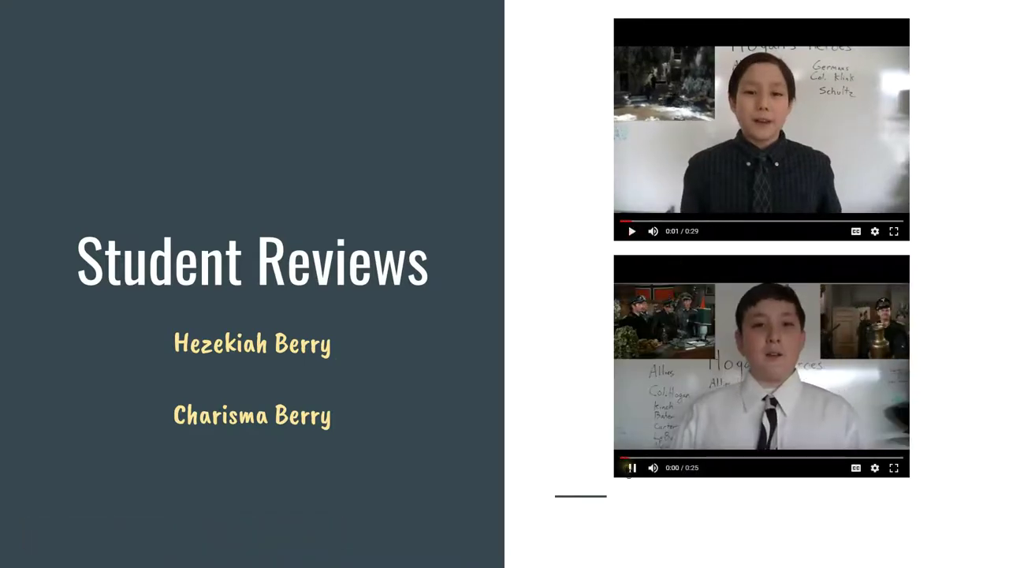
pyautogui.click(631, 469)
pyautogui.click(971, 264)
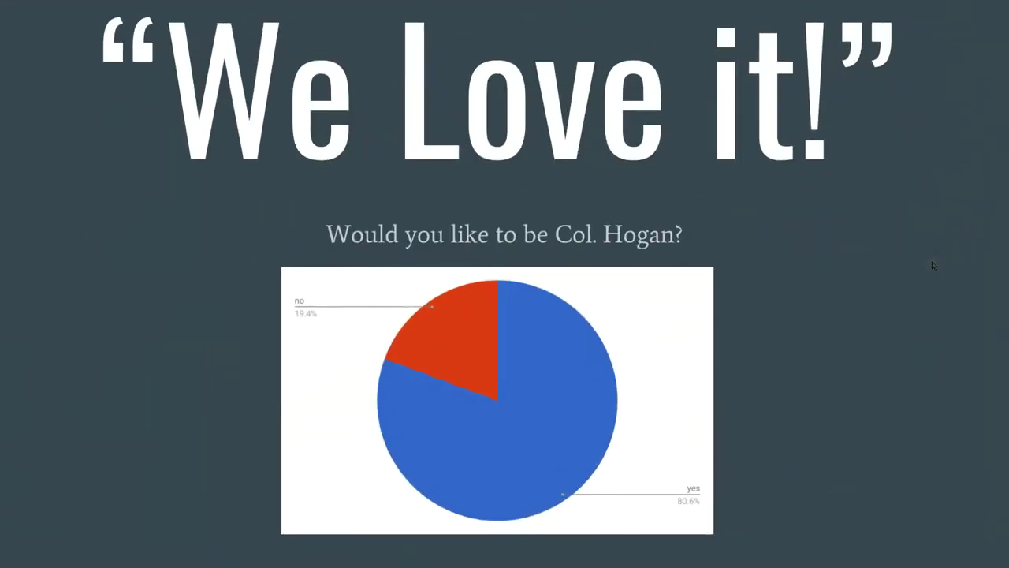
pyautogui.click(934, 266)
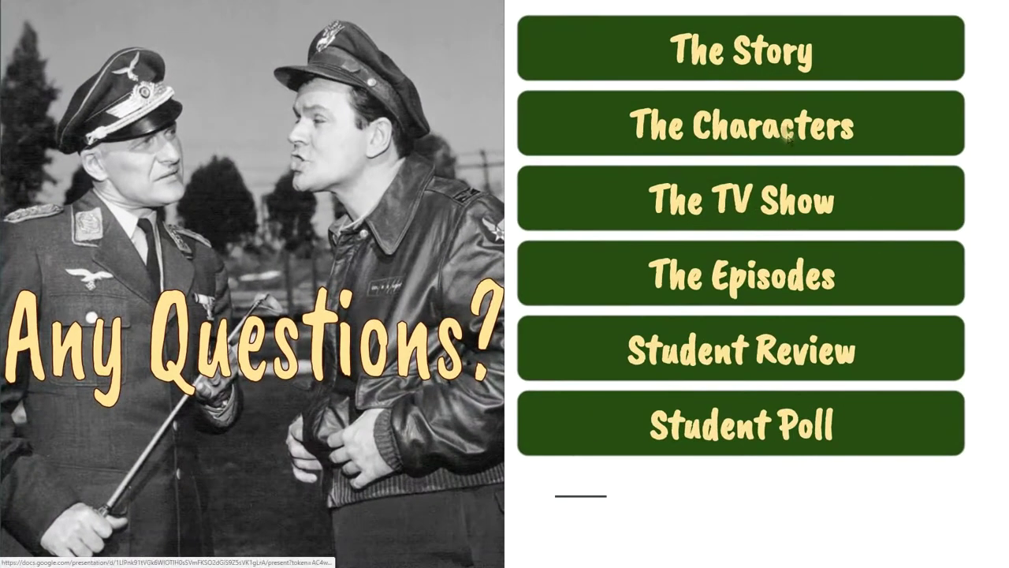
# - Jump to The Story, The Characters and The TV Show, returning to the menu after each
pyautogui.click(735, 54)
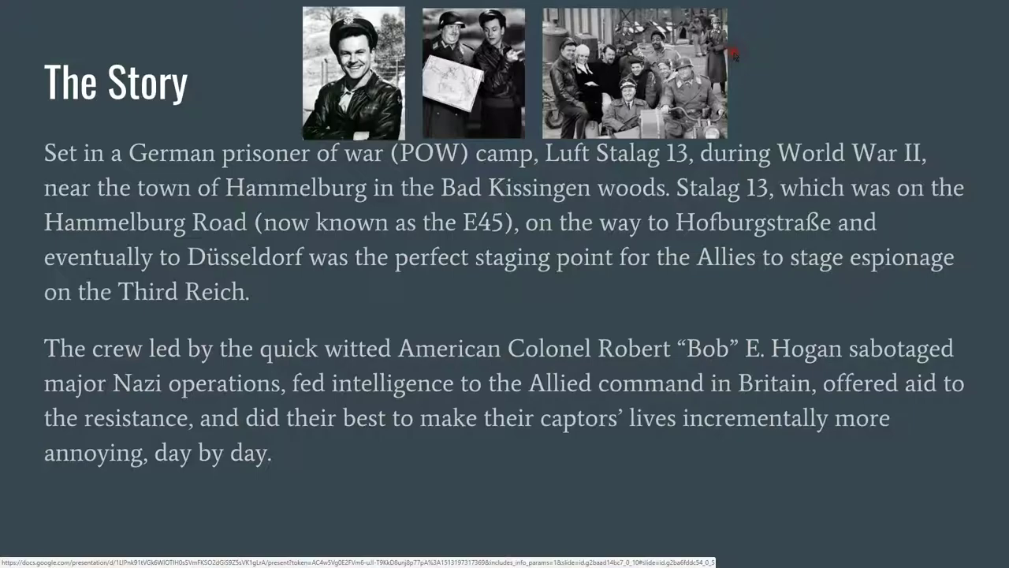
pyautogui.click(957, 16)
pyautogui.click(779, 125)
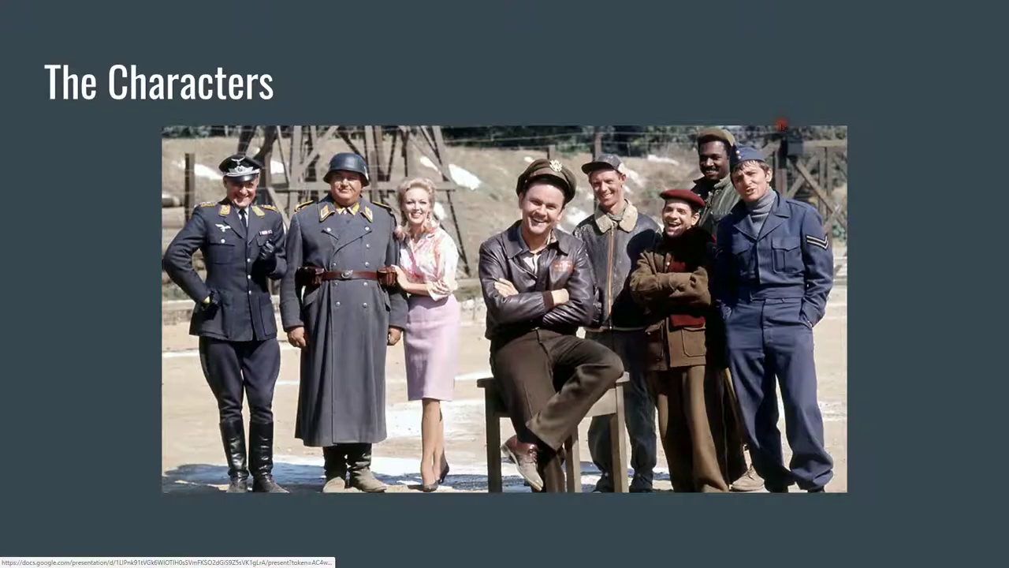
pyautogui.click(897, 211)
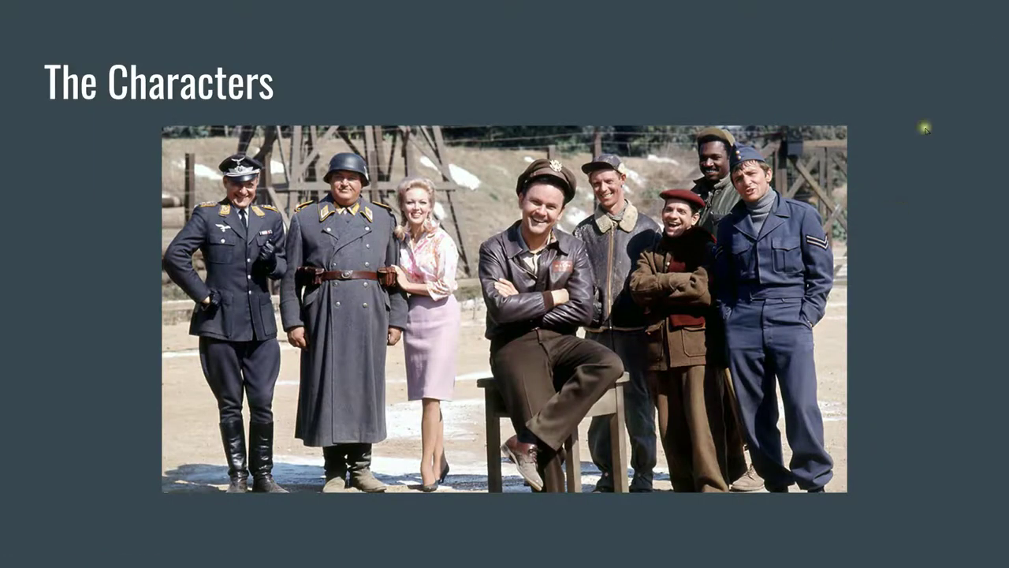
pyautogui.click(984, 11)
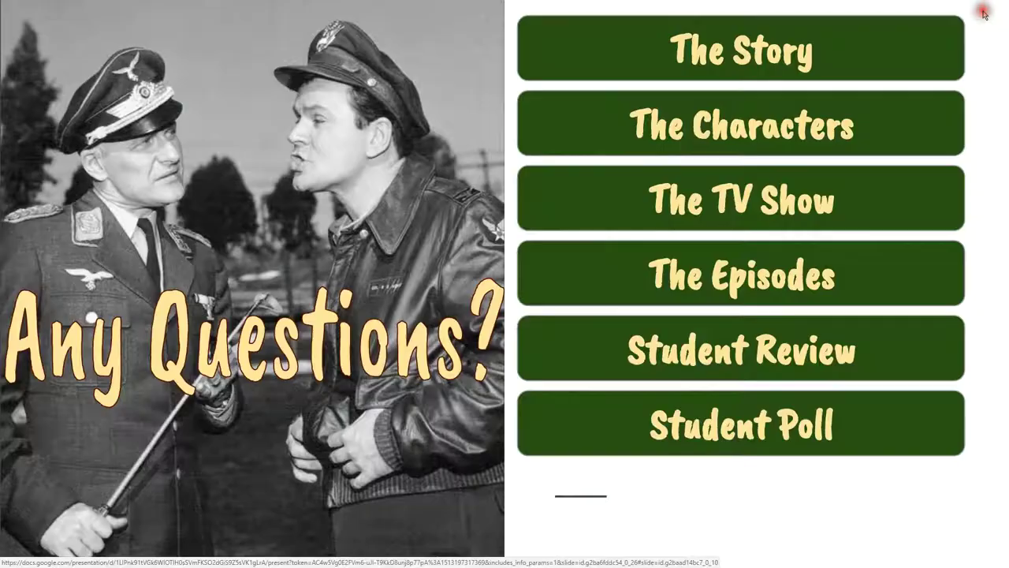
pyautogui.click(753, 196)
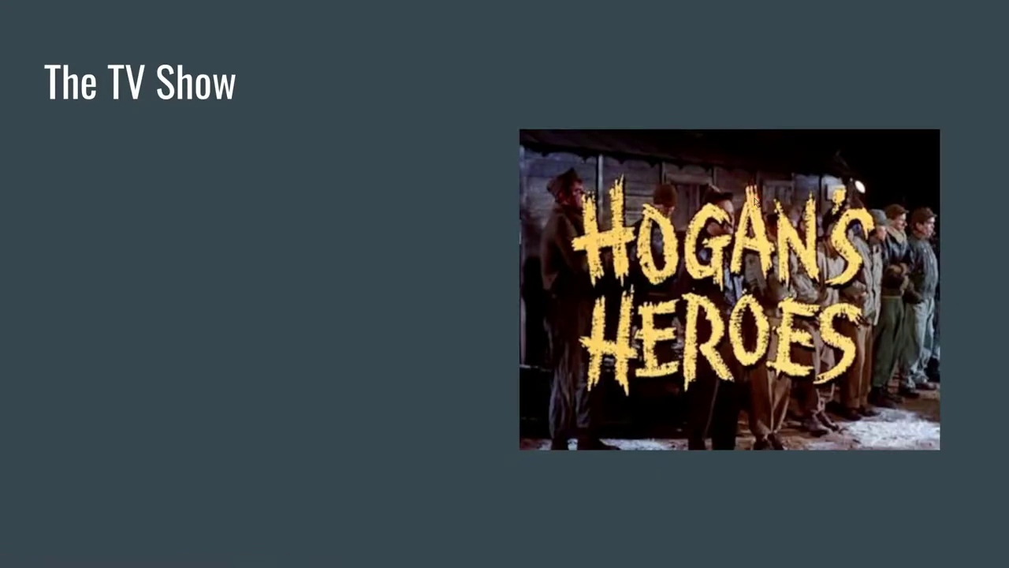
pyautogui.click(947, 214)
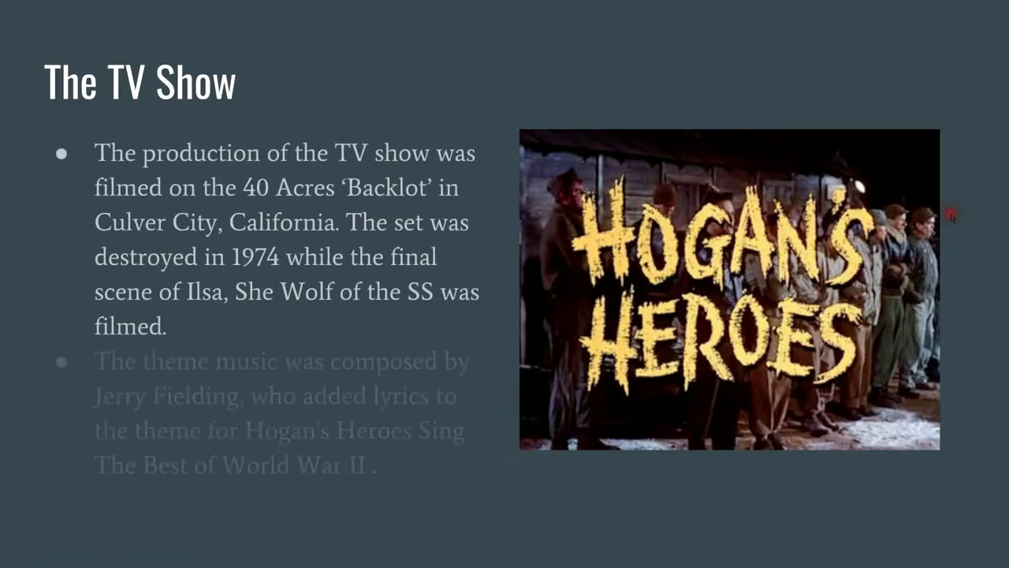
pyautogui.click(967, 16)
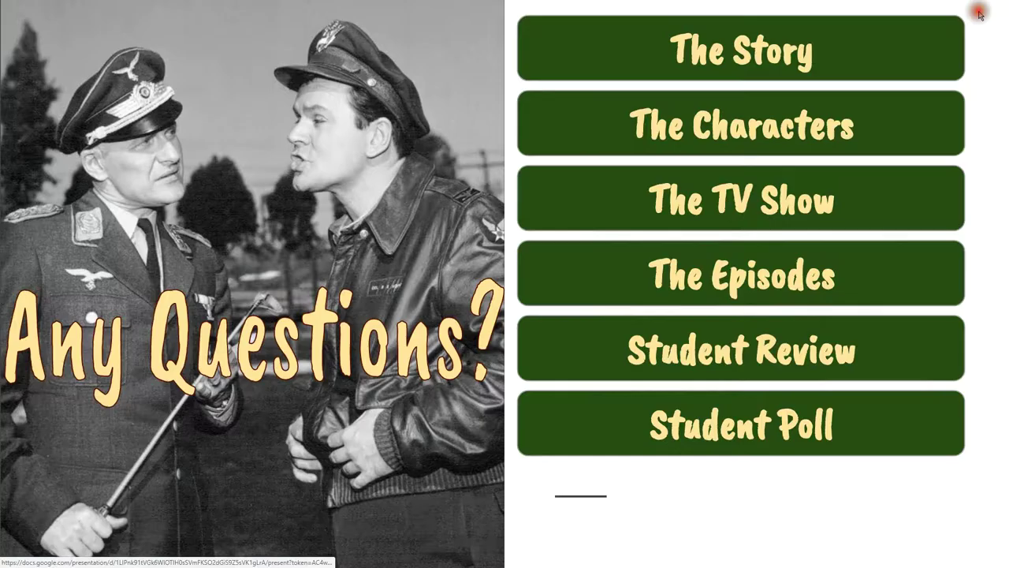
# - Visit The Episodes, Student Reviews and Student Poll via the menu, then exit the slideshow
pyautogui.click(791, 274)
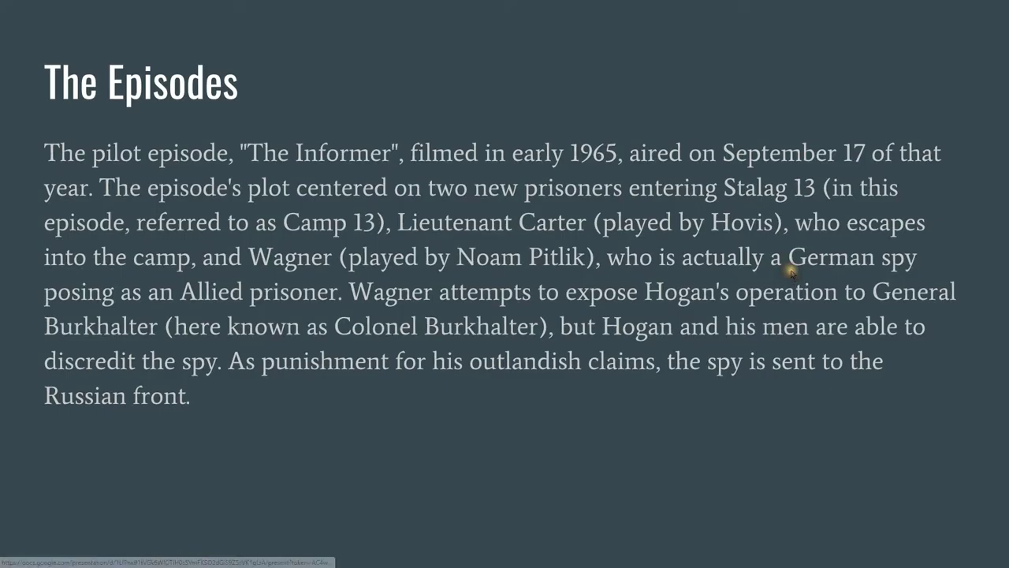
pyautogui.click(975, 16)
pyautogui.click(786, 347)
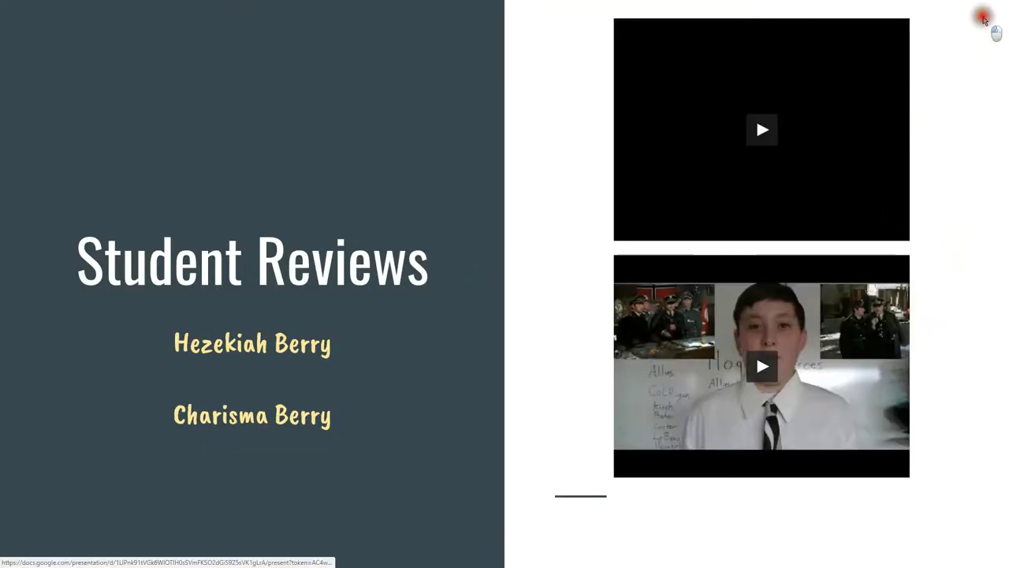
pyautogui.click(984, 20)
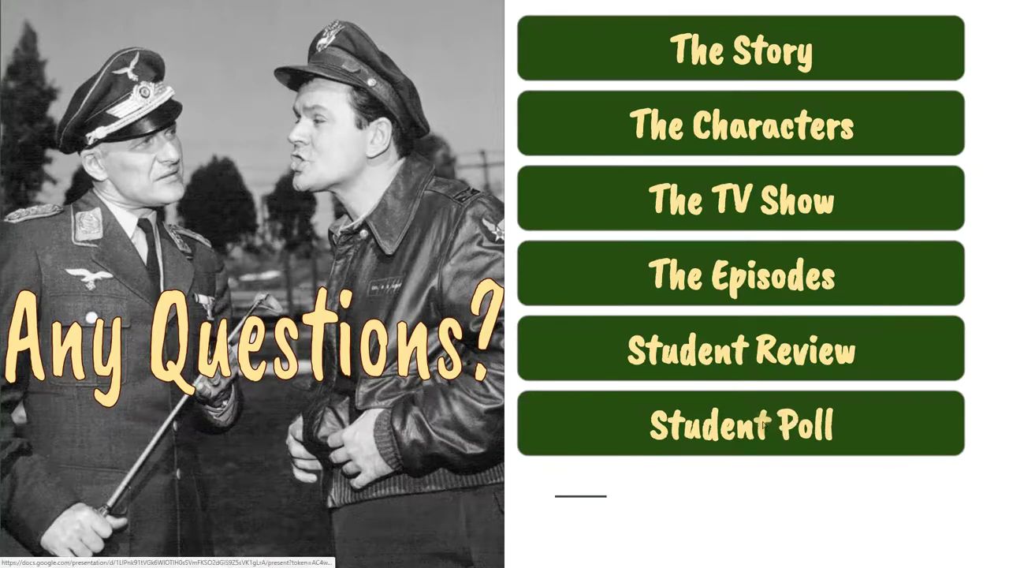
pyautogui.click(764, 424)
pyautogui.click(978, 19)
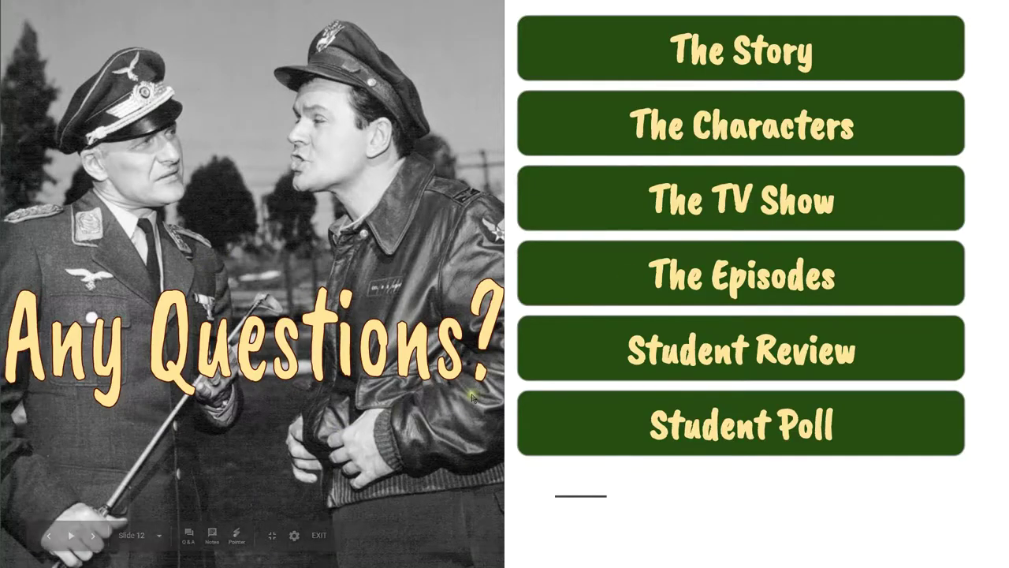
pyautogui.press('Escape')
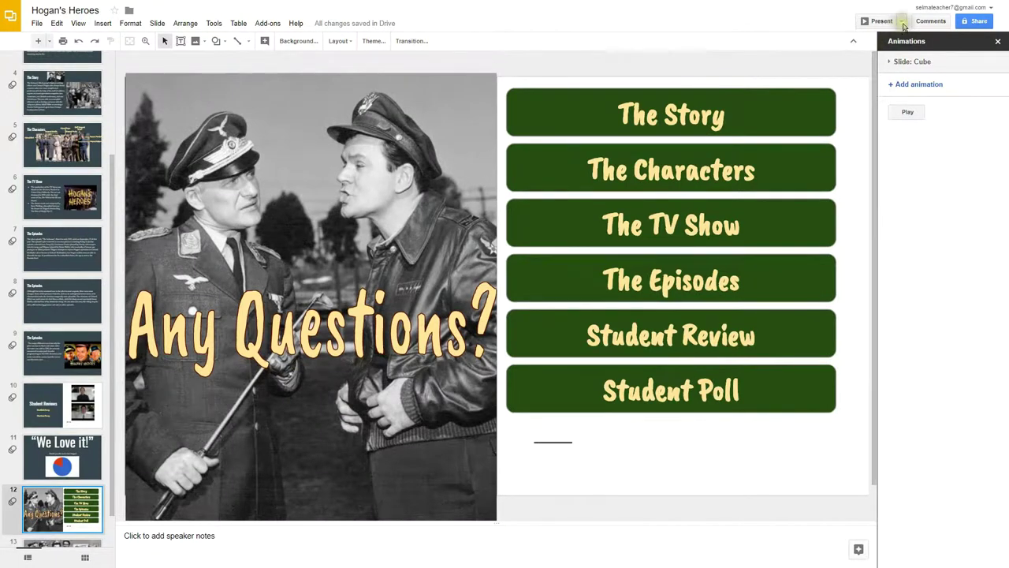
# - Start presenting in Presenter view and show the current slide's speaker notes
pyautogui.click(903, 22)
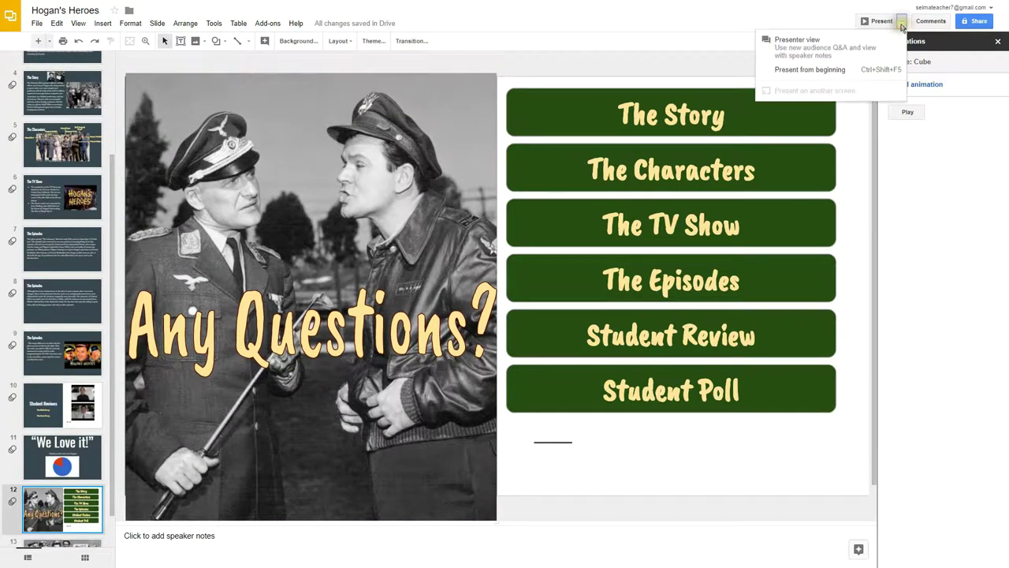
pyautogui.click(824, 51)
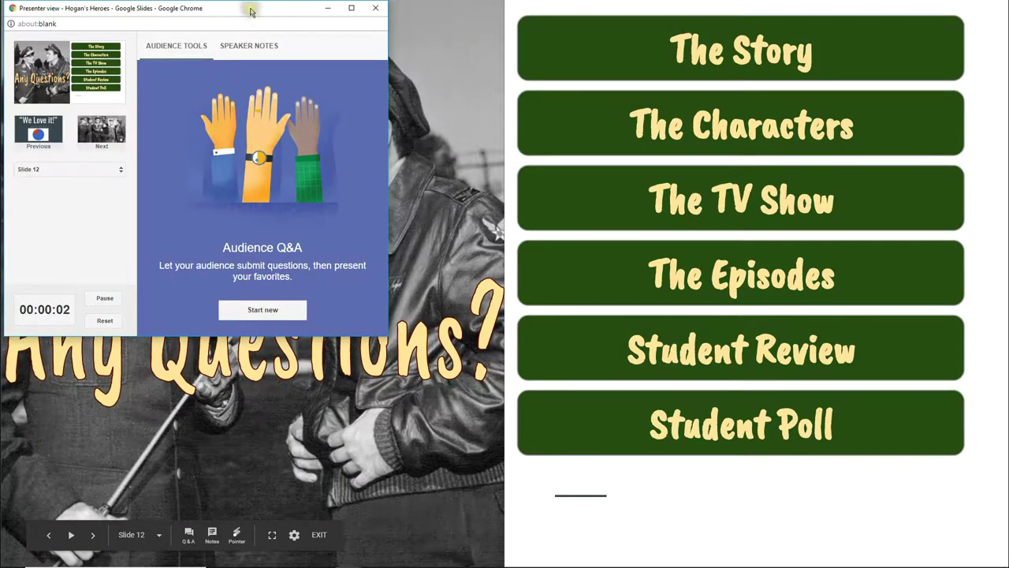
pyautogui.moveTo(252, 8); pyautogui.dragTo(357, 86)
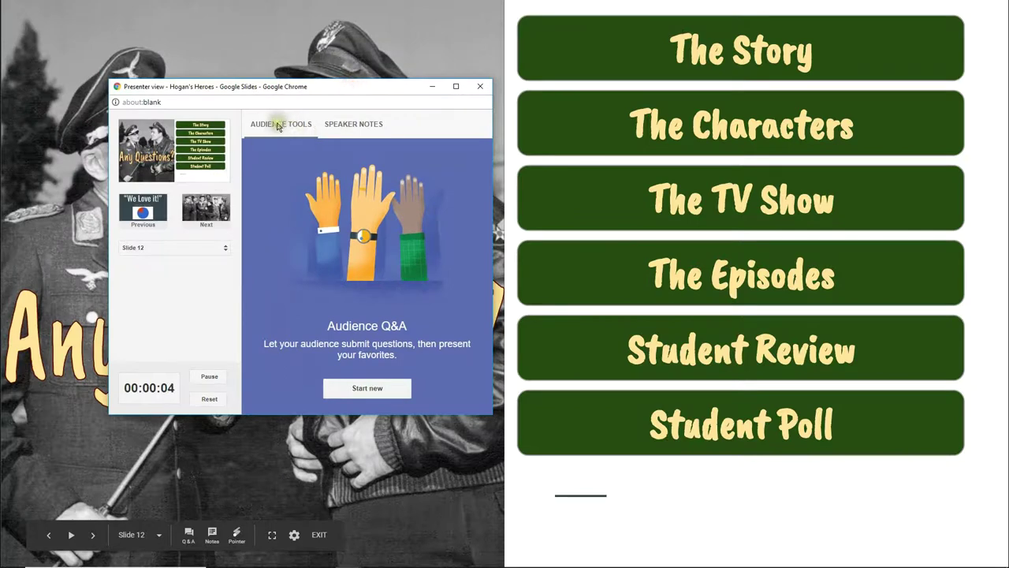
pyautogui.click(345, 126)
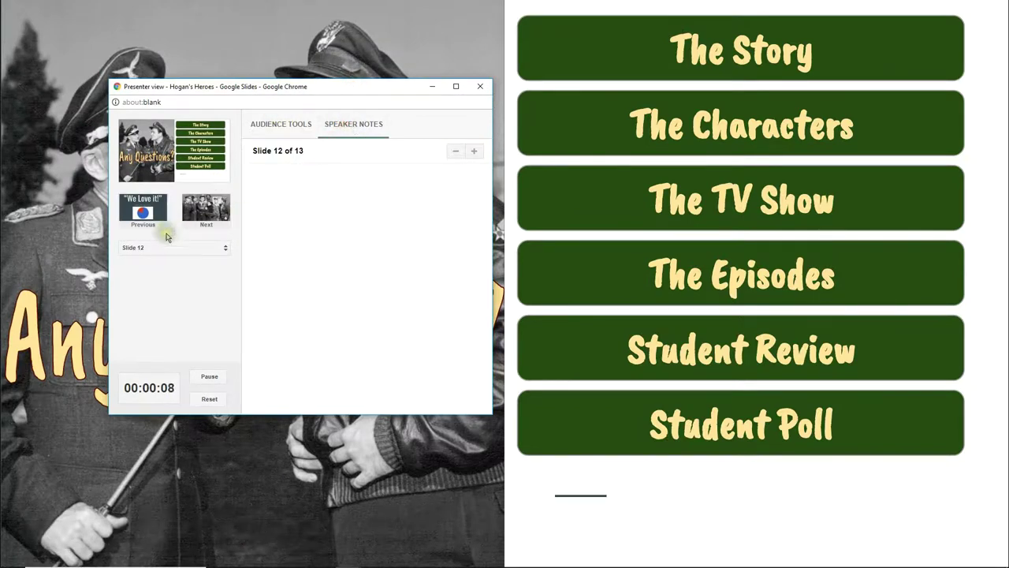
# - Jump to slide 10, Student Reviews, then back to slide 1, the title slide
pyautogui.click(224, 248)
pyautogui.click(225, 244)
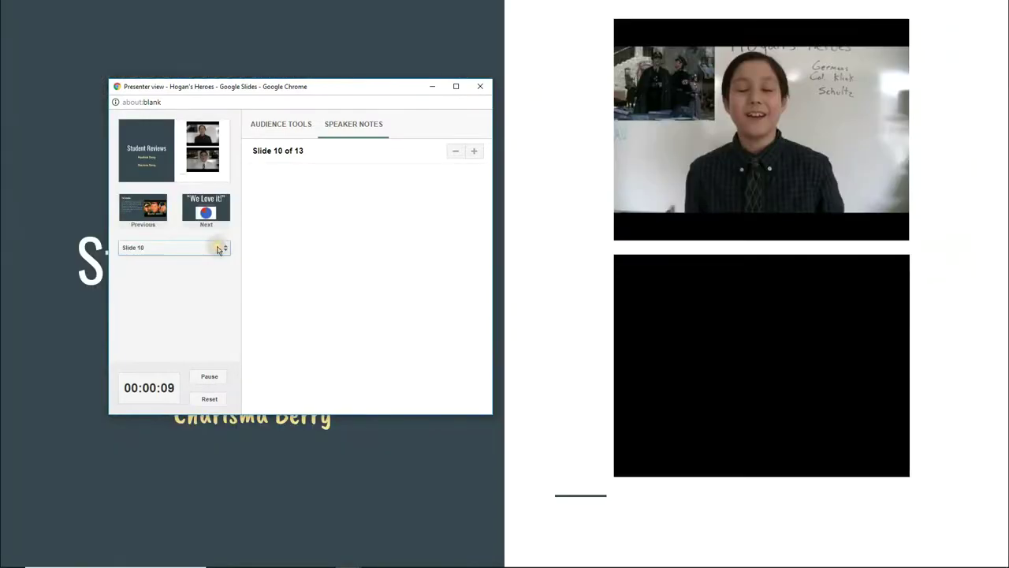
pyautogui.click(224, 248)
pyautogui.click(152, 122)
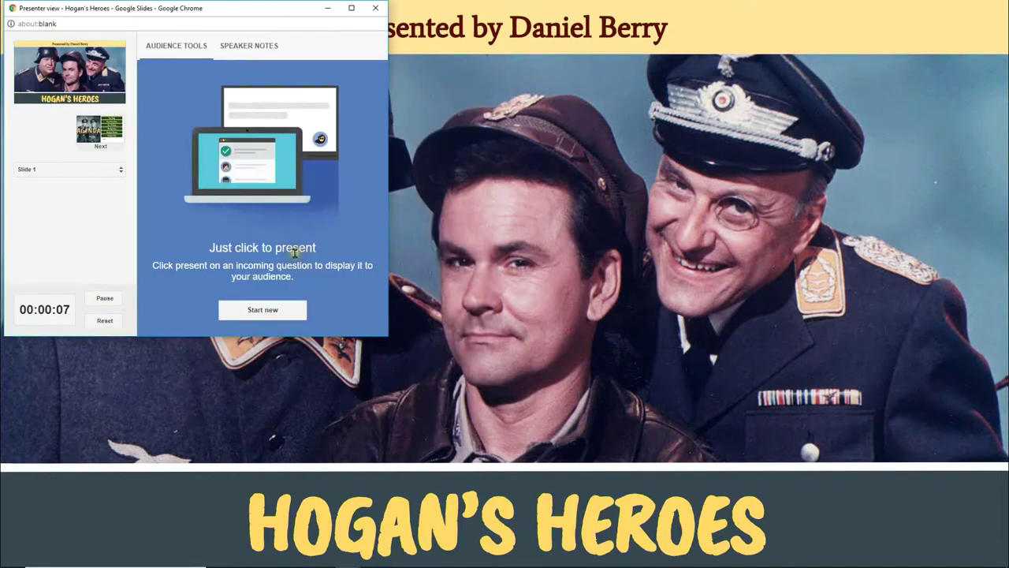
# - Start a new audience Q&A session and move the Presenter view window aside
pyautogui.click(261, 309)
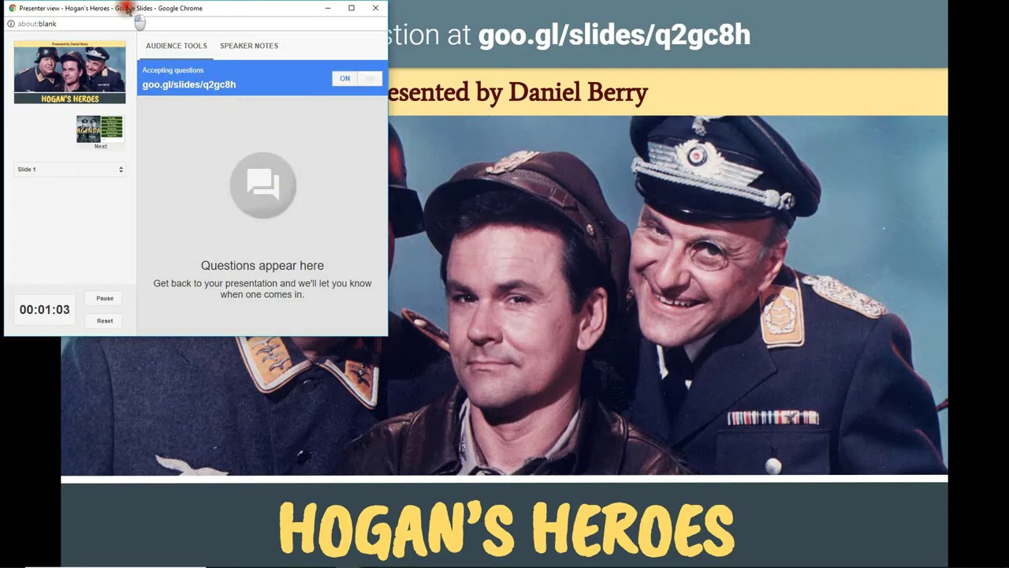
pyautogui.moveTo(123, 10); pyautogui.dragTo(214, 86)
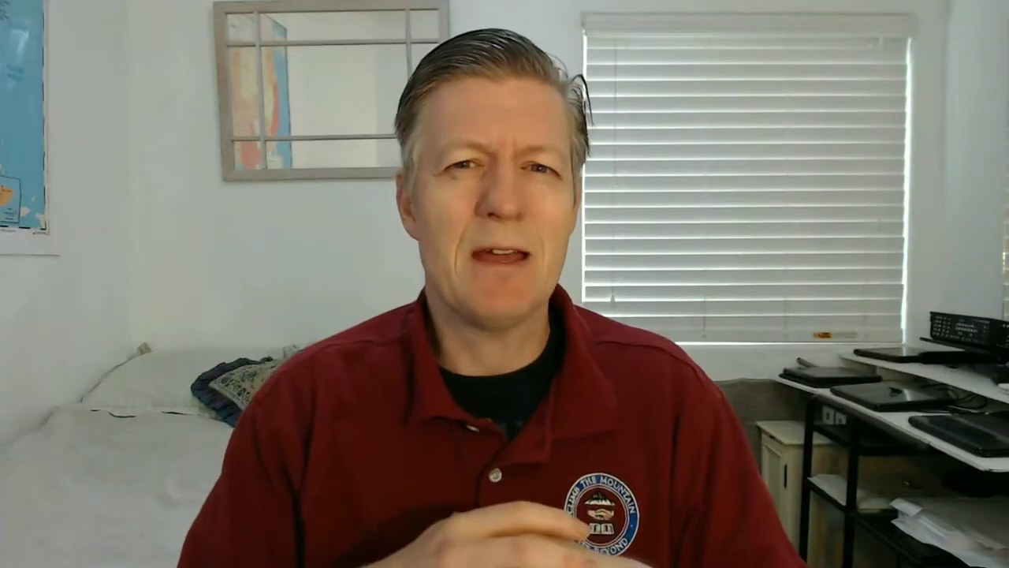